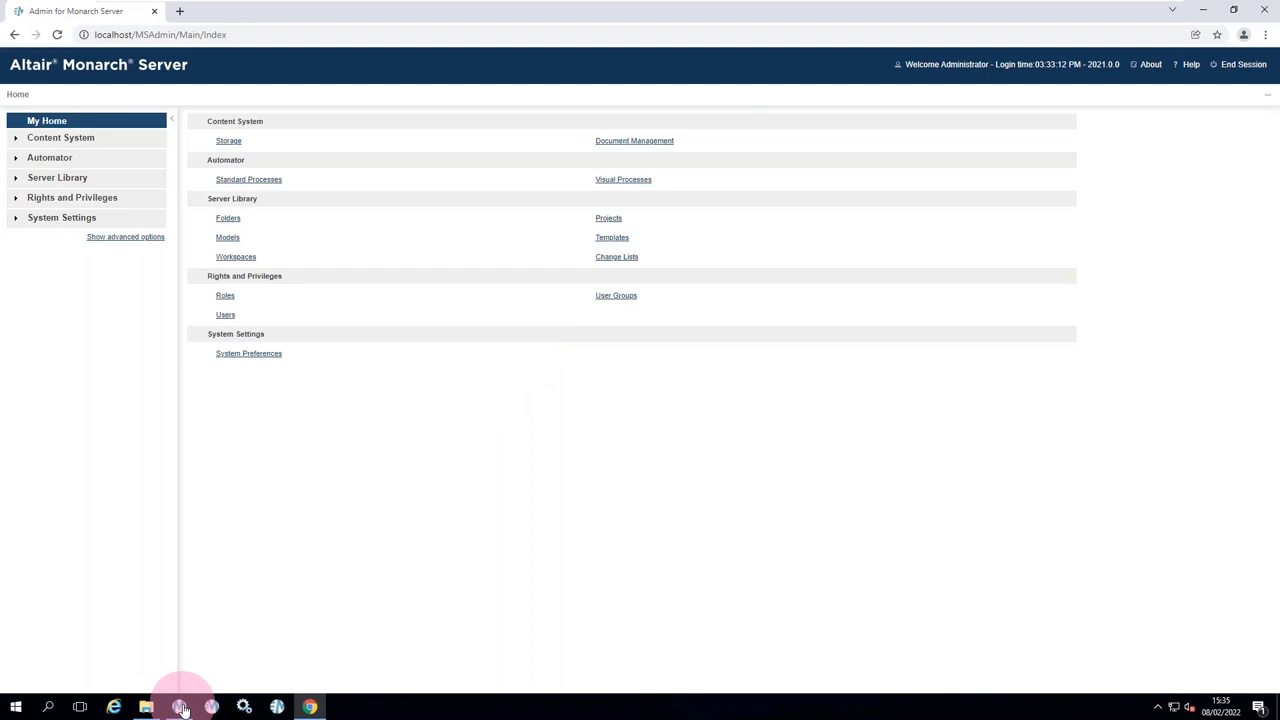
Switch to Altair Monarch Classic and add an export of the Table view in Microsoft Excel XLS format to the export design.
{"action": "mouse_move", "coordinate": [180, 707]}
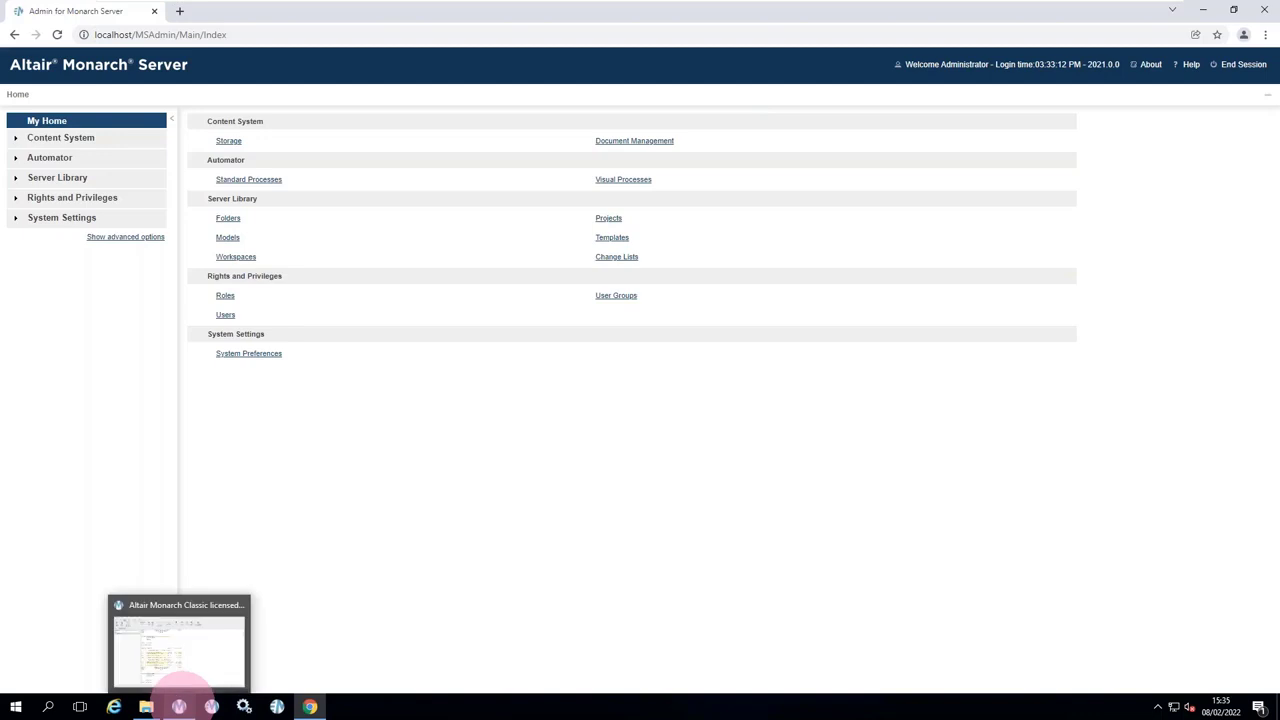
{"action": "left_click", "coordinate": [184, 614]}
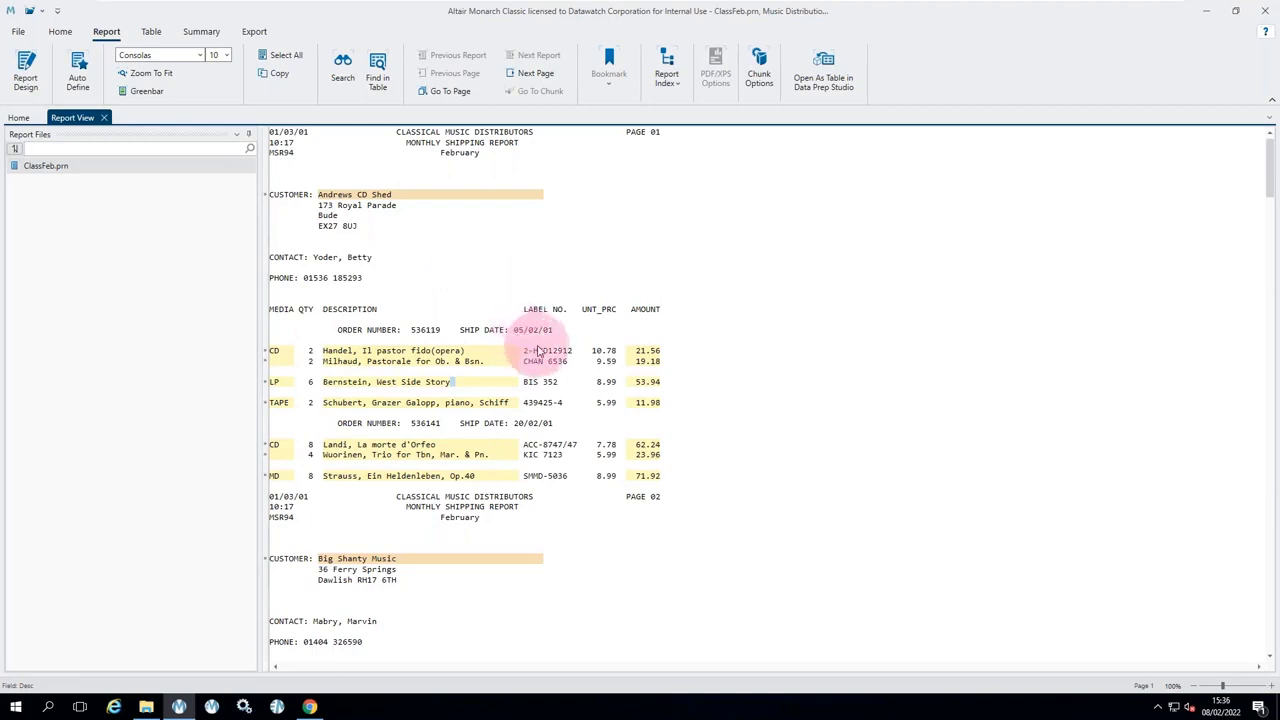
{"action": "left_click", "coordinate": [254, 33]}
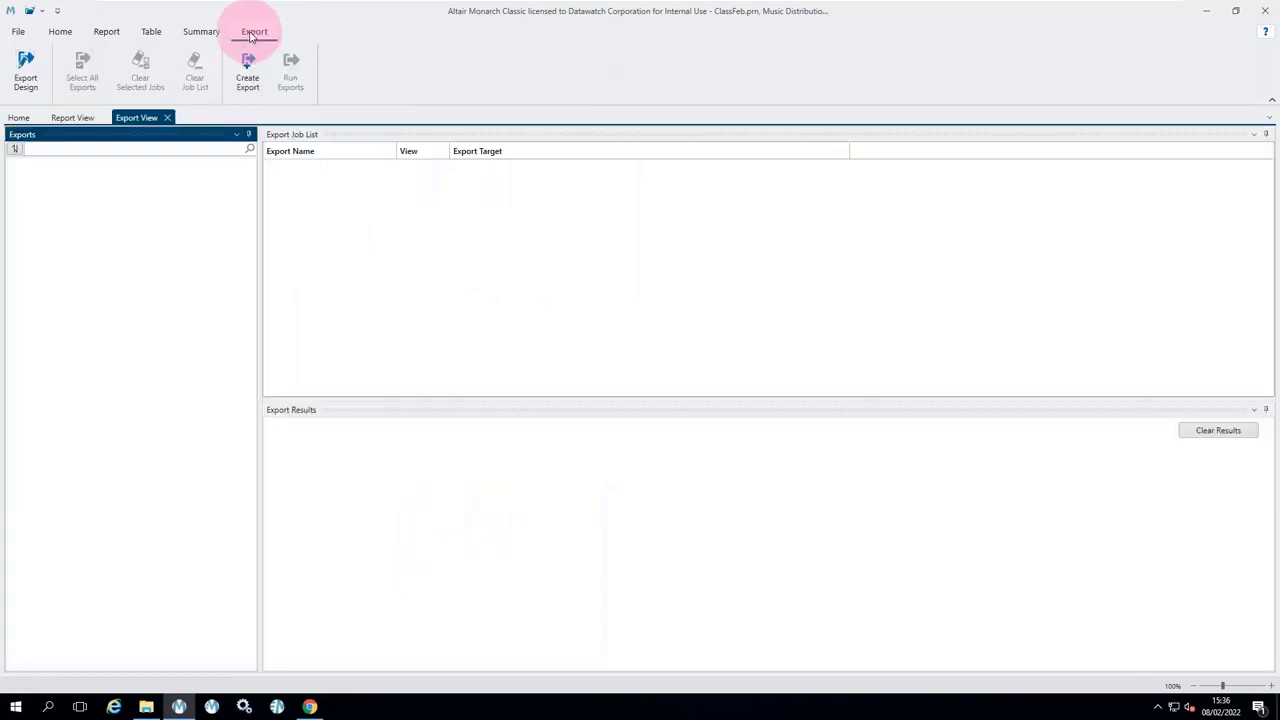
{"action": "left_click", "coordinate": [25, 72]}
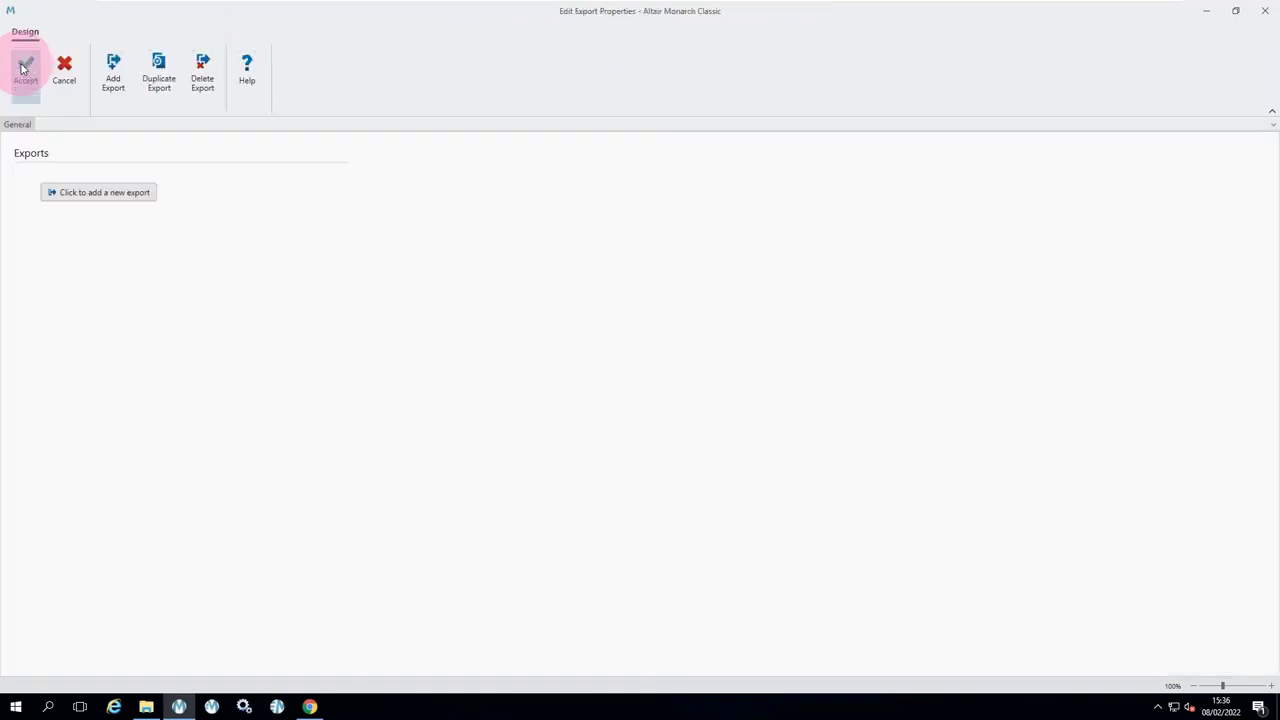
{"action": "left_click", "coordinate": [104, 192]}
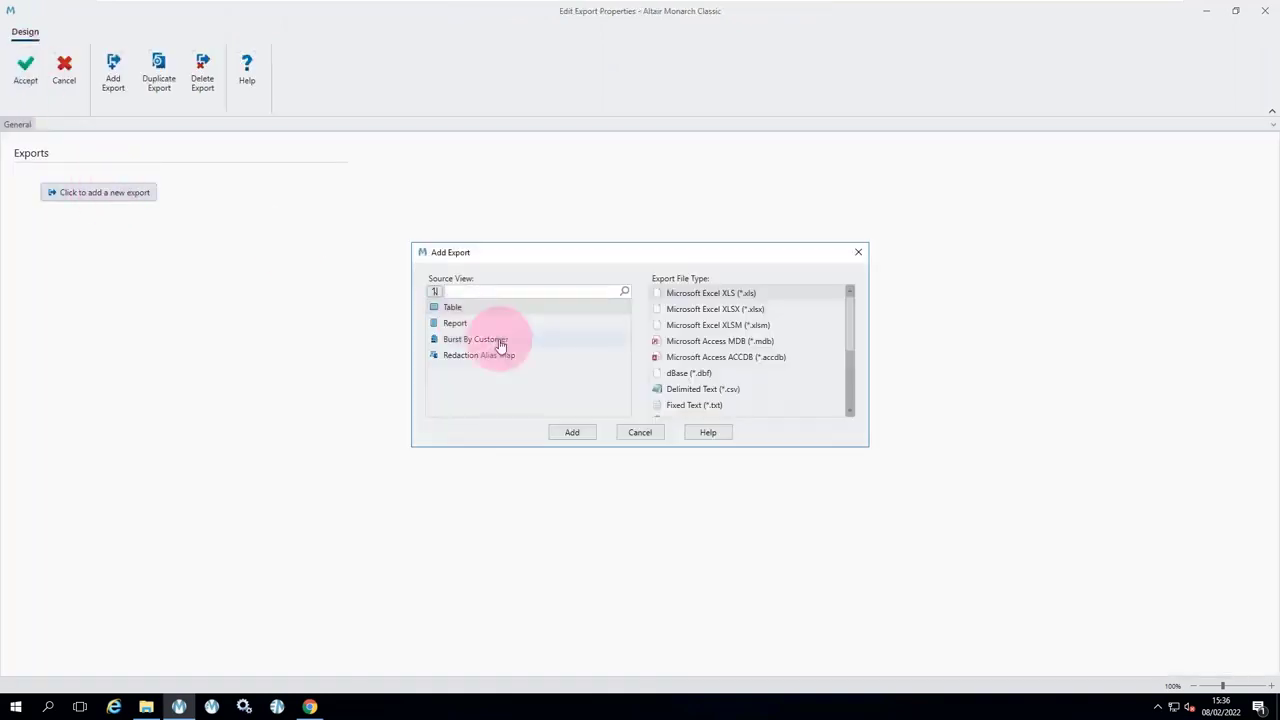
{"action": "left_click", "coordinate": [462, 322]}
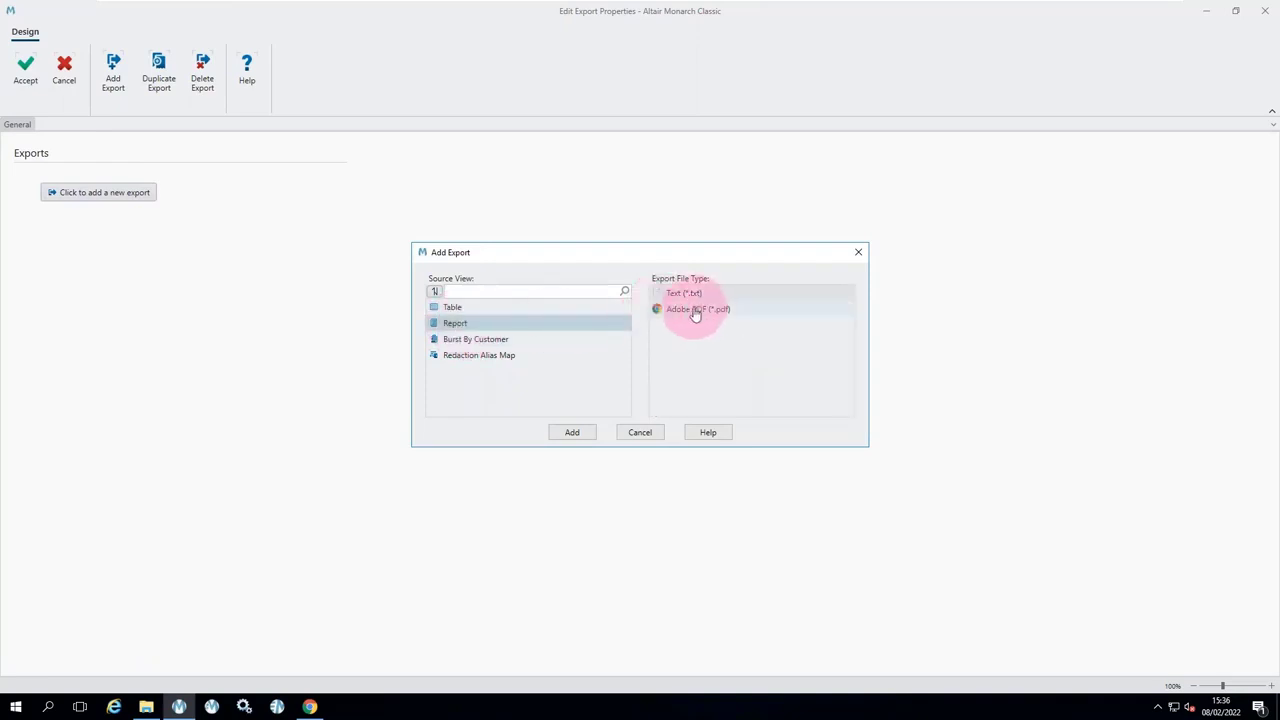
{"action": "left_click", "coordinate": [450, 308]}
{"action": "left_click", "coordinate": [705, 293]}
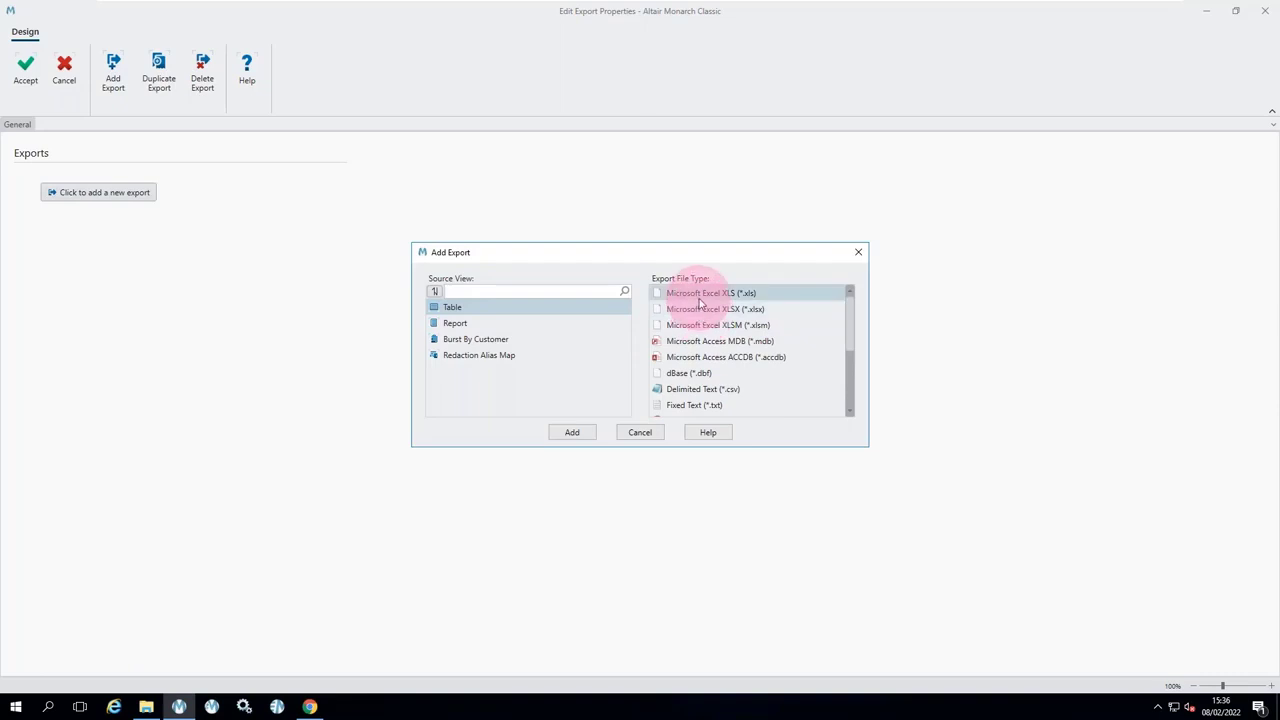
{"action": "left_click", "coordinate": [571, 432]}
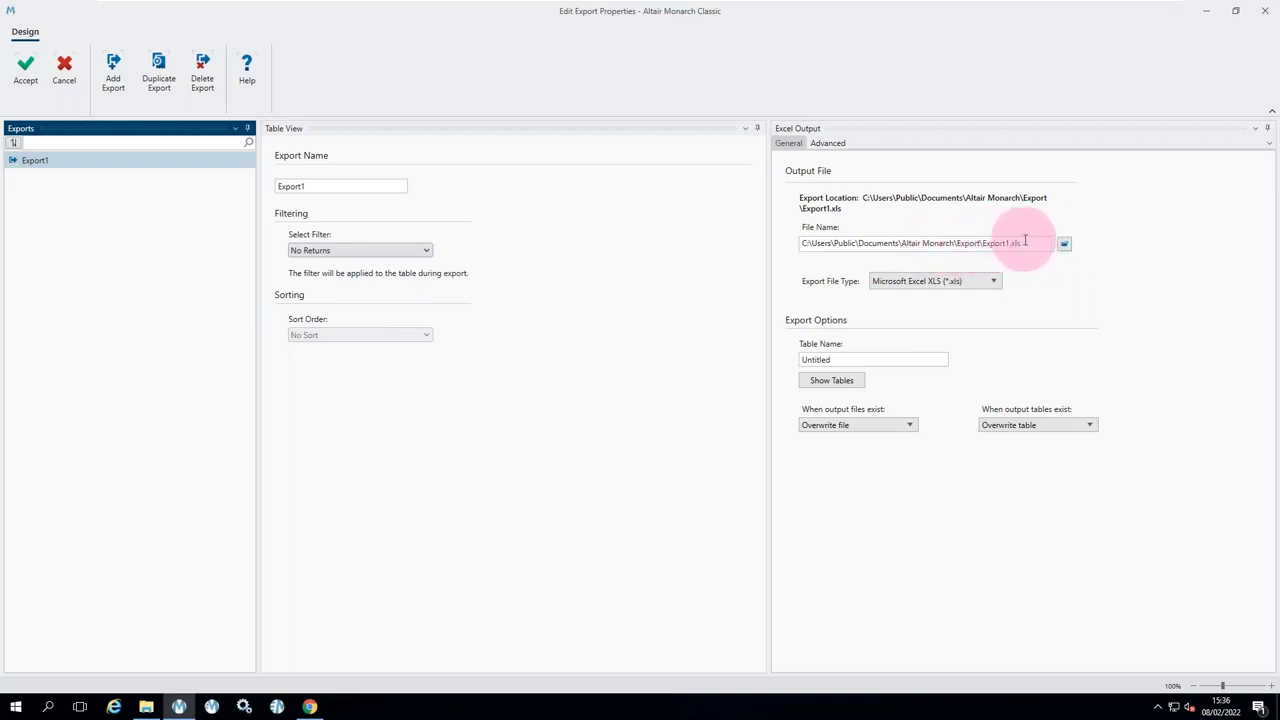
Set the export's filter to All Filters and its automatic naming to by Files.
{"action": "left_click", "coordinate": [390, 251]}
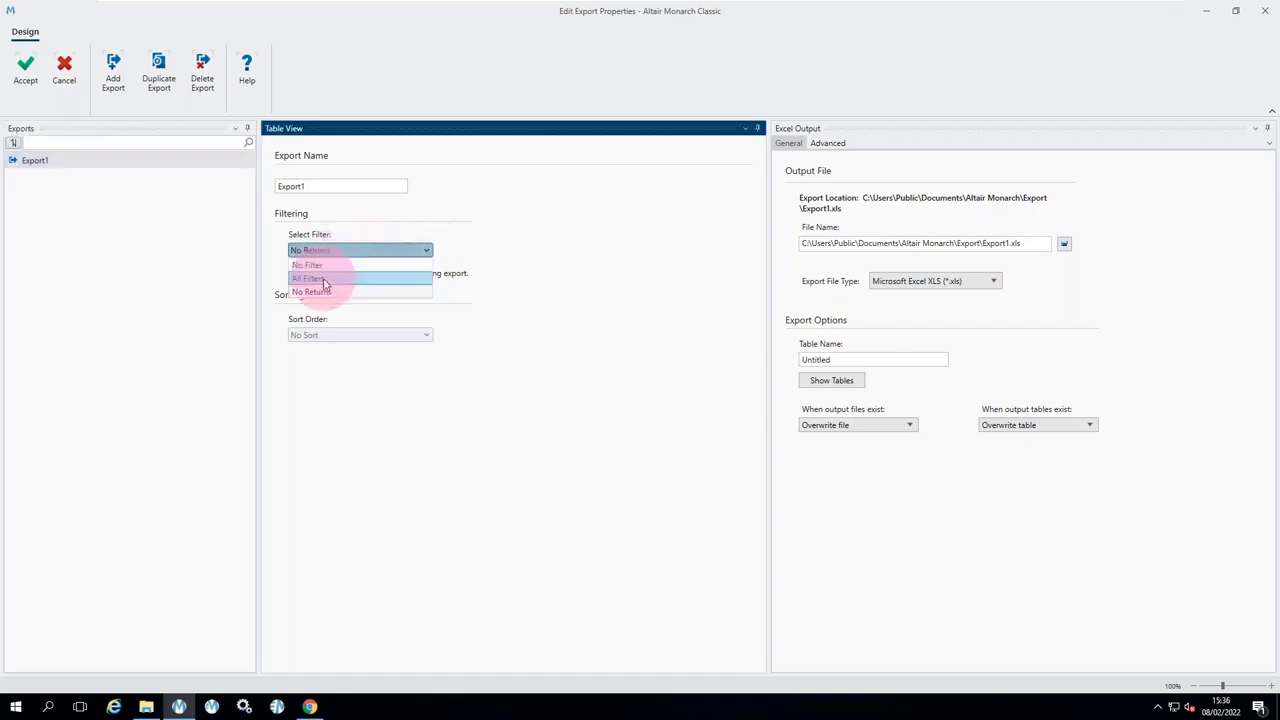
{"action": "left_click", "coordinate": [323, 281]}
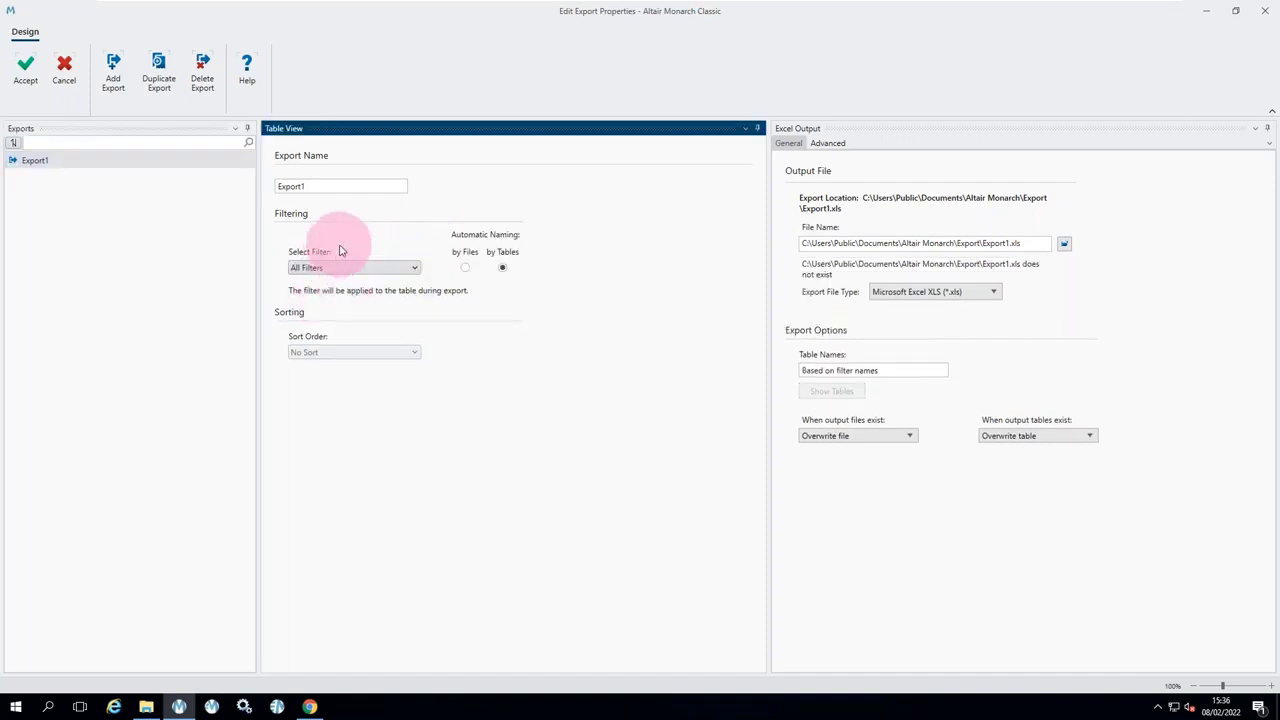
{"action": "left_click", "coordinate": [465, 270]}
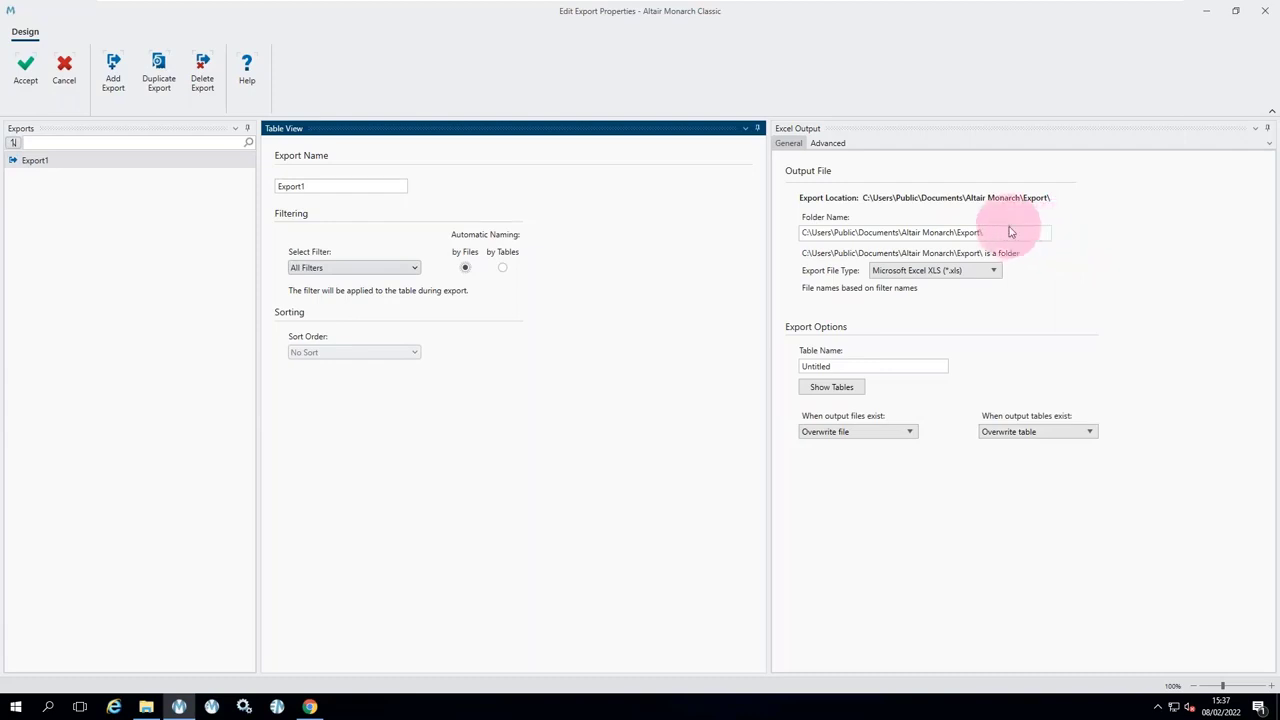
Set the export's output folder to C:\ATE\Basic Test Files\Models\, copying the path from the open Models folder.
{"action": "left_click_drag", "start_coordinate": [1010, 232], "coordinate": [777, 251]}
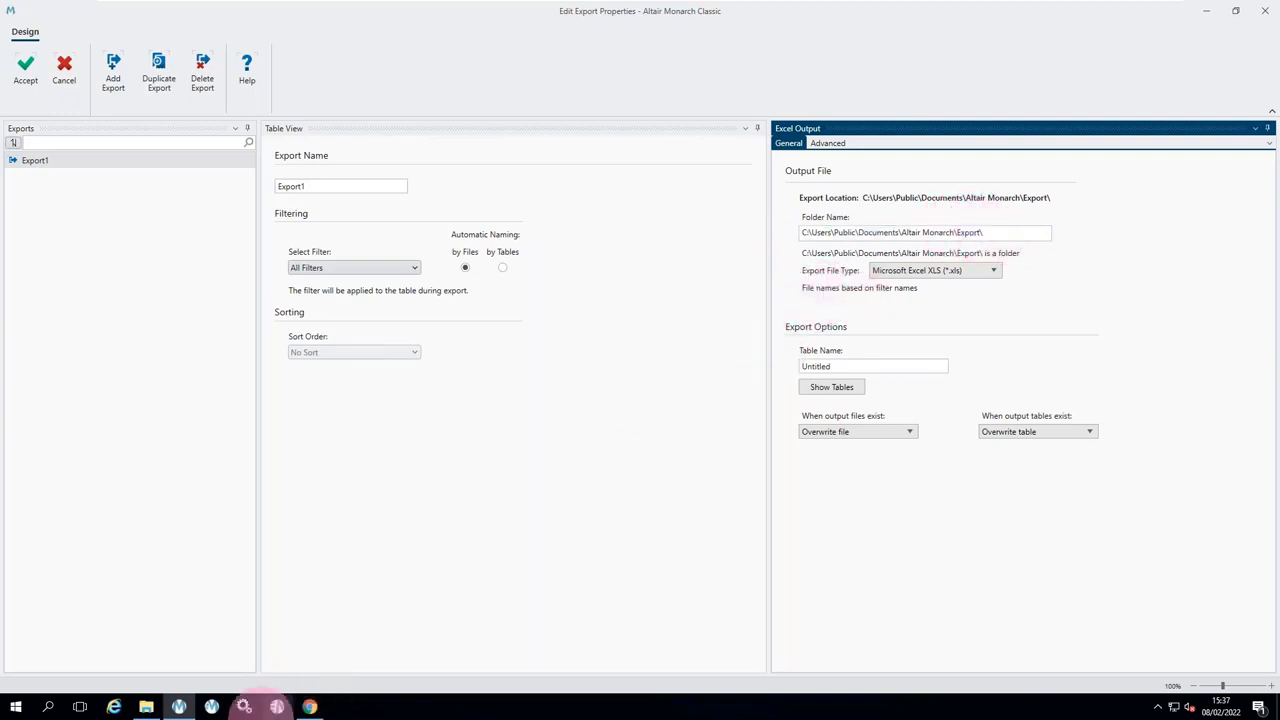
{"action": "left_click", "coordinate": [145, 707]}
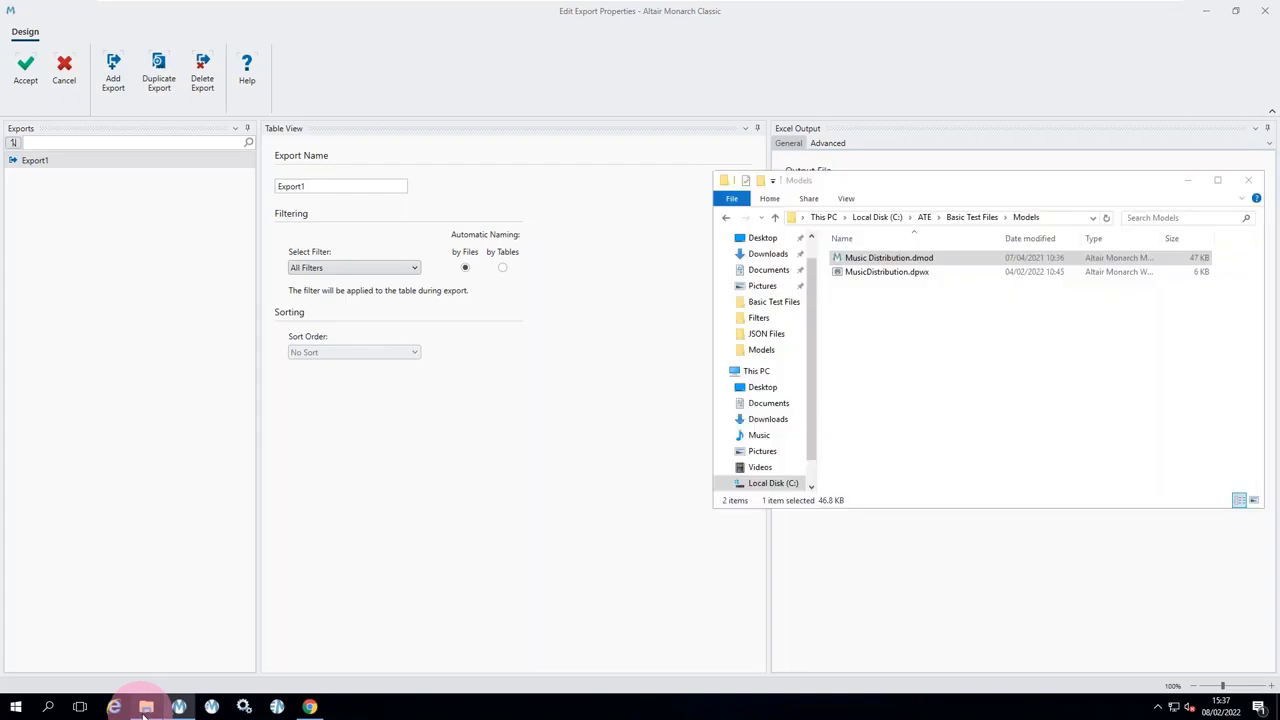
{"action": "left_click", "coordinate": [1066, 217]}
{"action": "key", "text": "ctrl+c"}
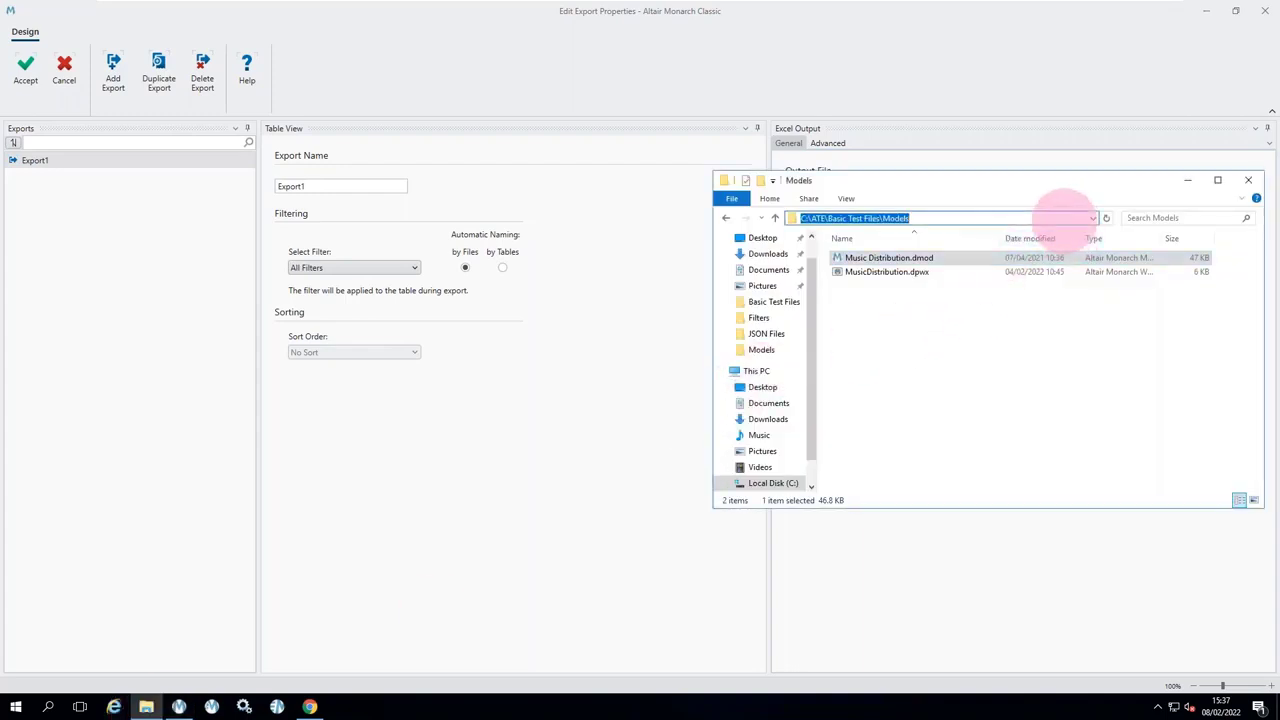
{"action": "left_click", "coordinate": [943, 563]}
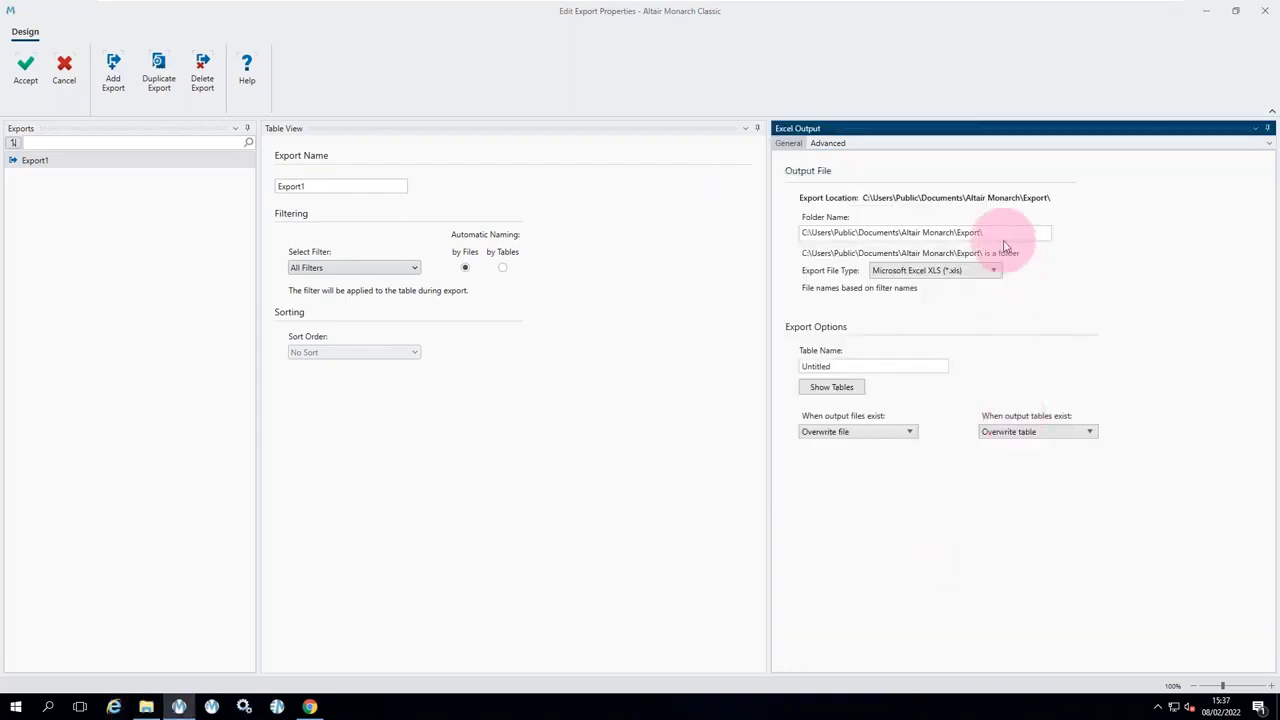
{"action": "triple_click", "coordinate": [942, 232]}
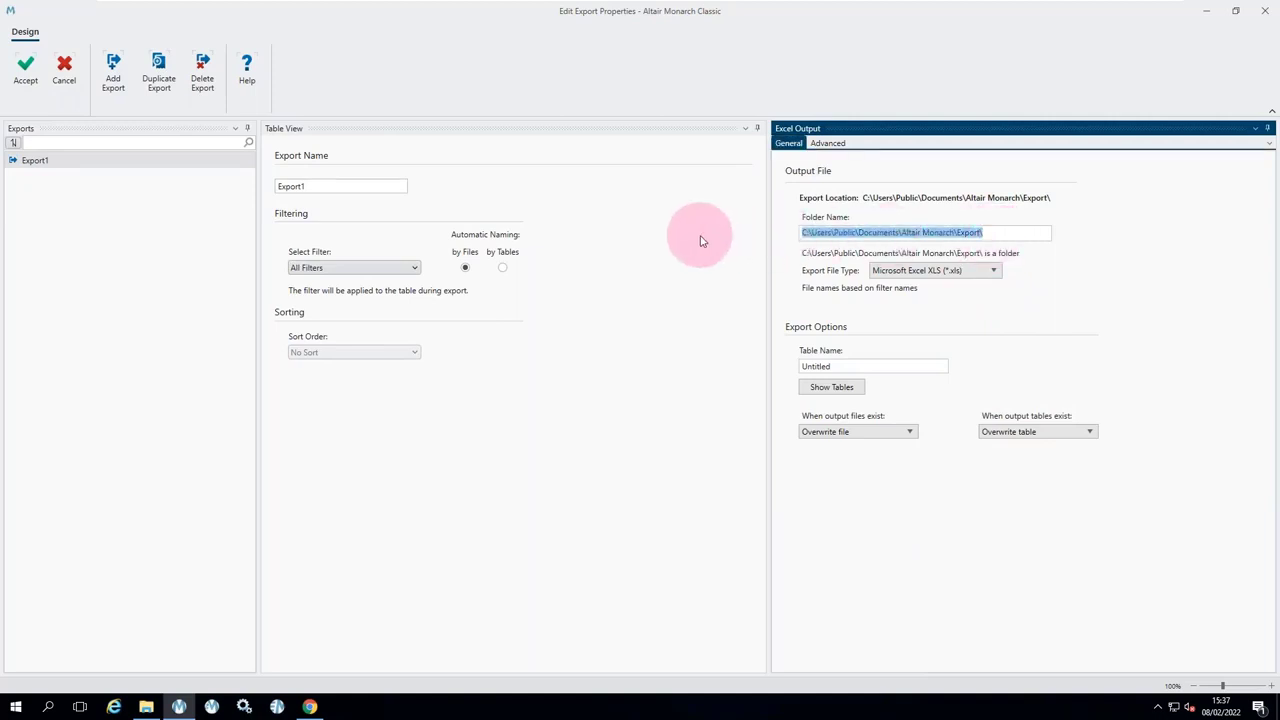
{"action": "key", "text": "ctrl+v"}
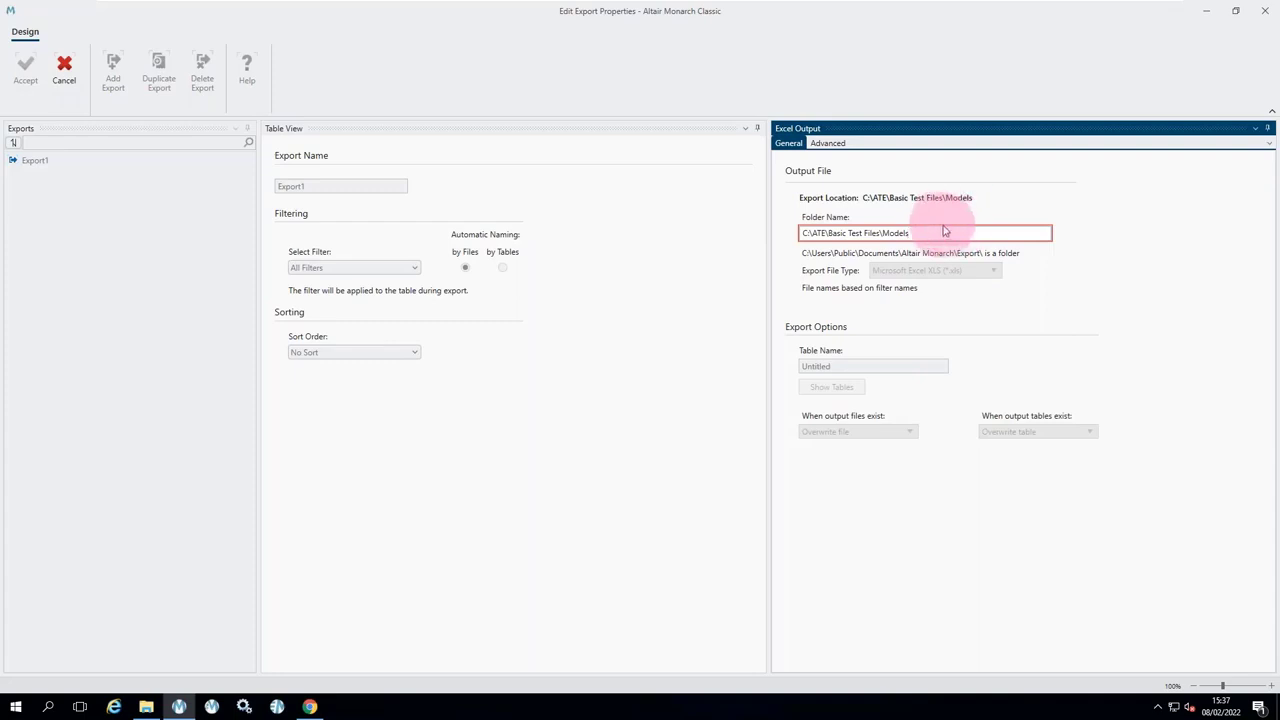
{"action": "type", "text": "\\"}
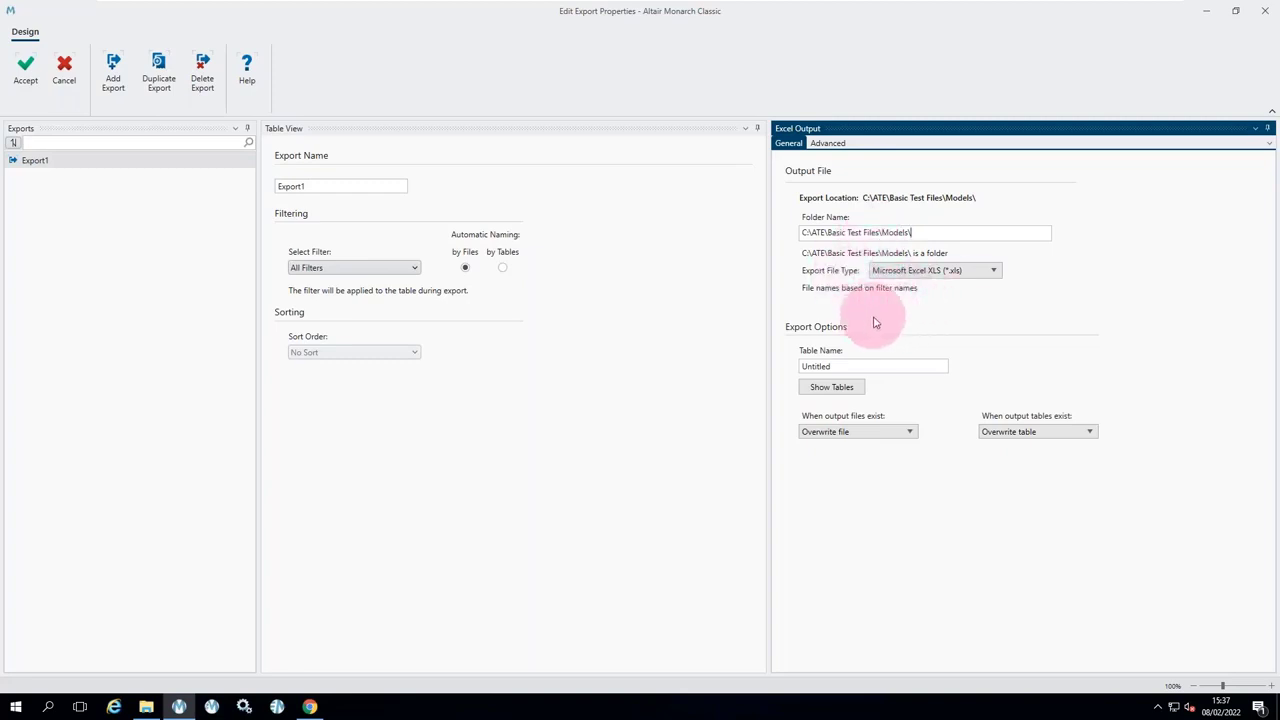
Discard the export design and close Monarch Classic without saving the project changes.
{"action": "left_click", "coordinate": [1268, 15]}
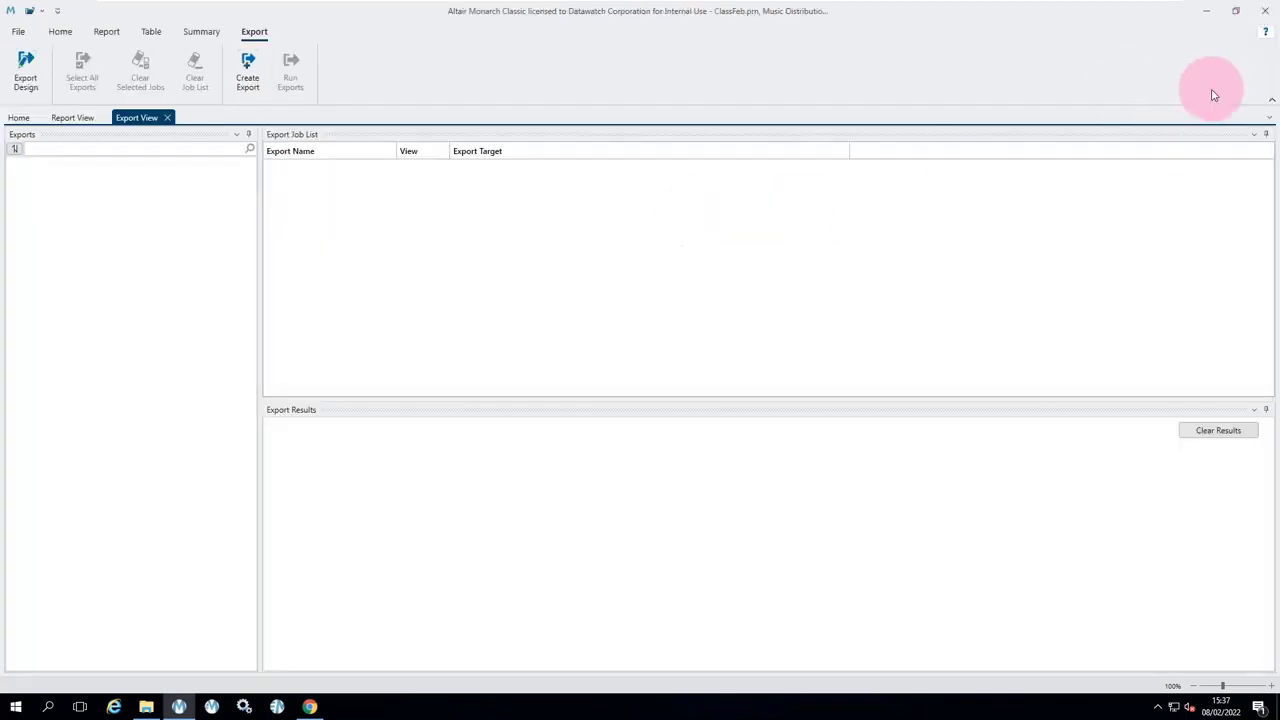
{"action": "left_click", "coordinate": [1265, 12]}
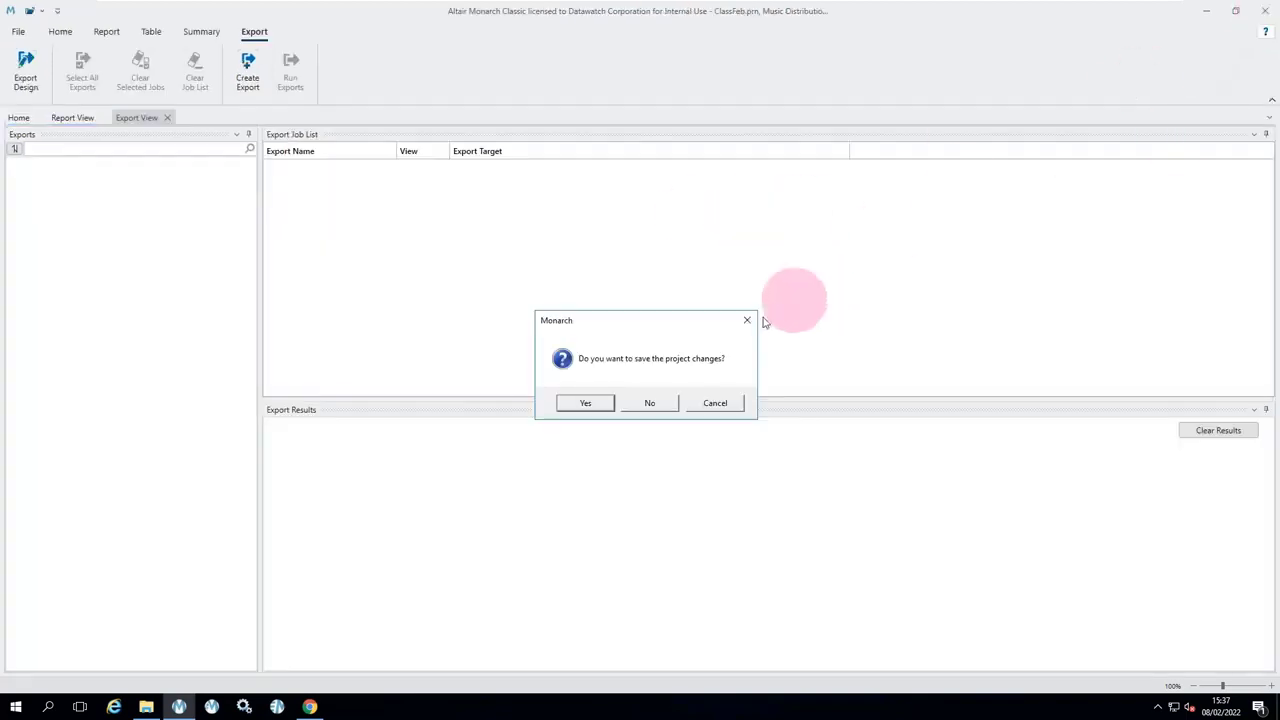
{"action": "left_click", "coordinate": [649, 405]}
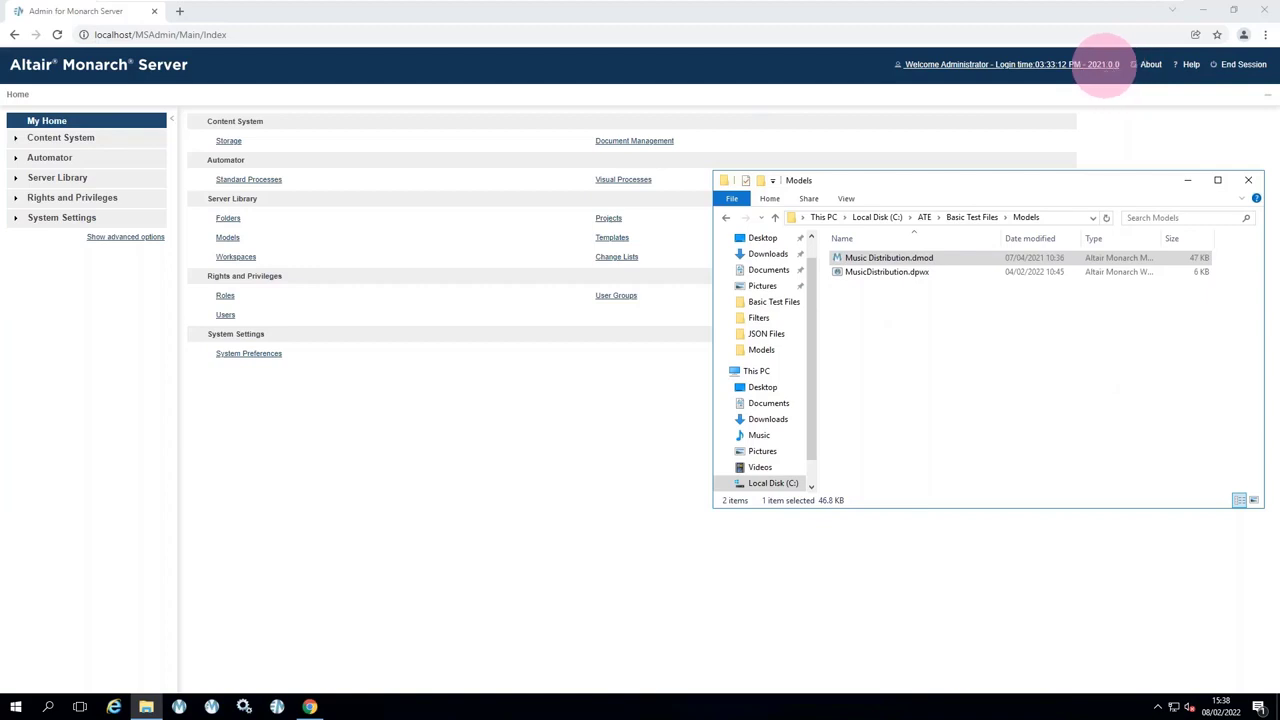
Return to Monarch Server in the browser and look through the Workspaces, Models and Projects of the Server Library.
{"action": "mouse_move", "coordinate": [1107, 64]}
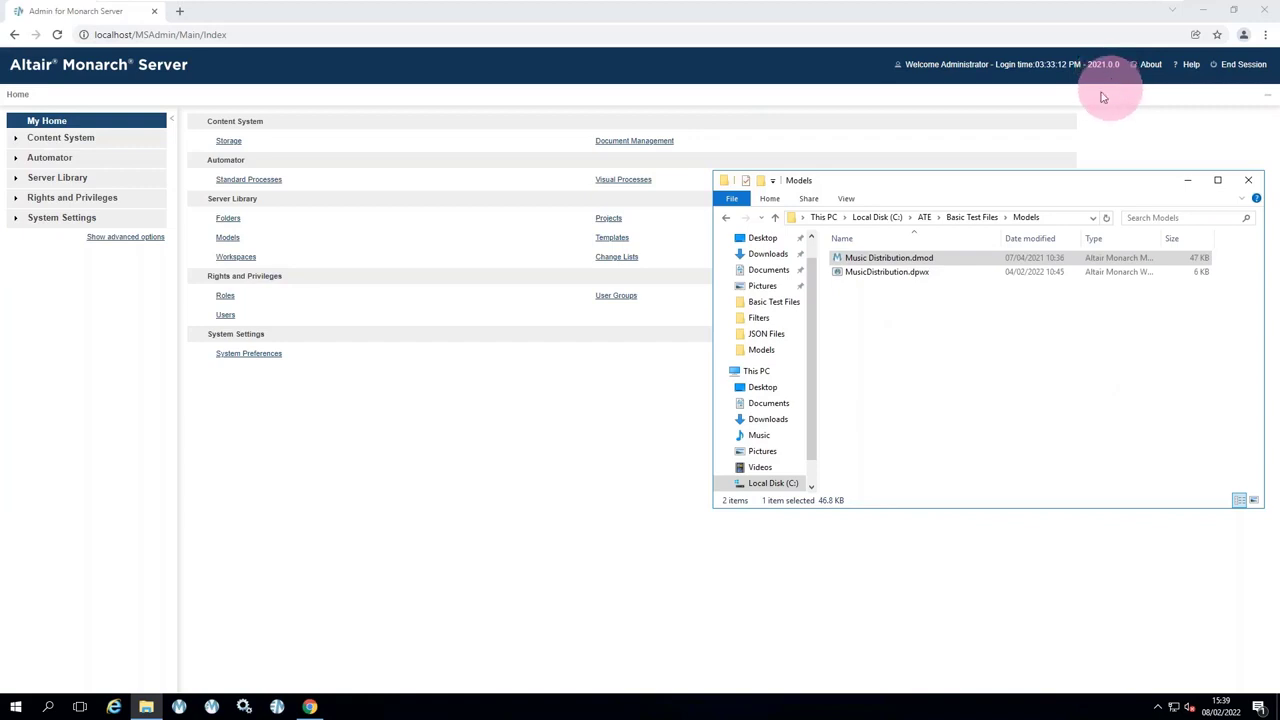
{"action": "left_click", "coordinate": [391, 513]}
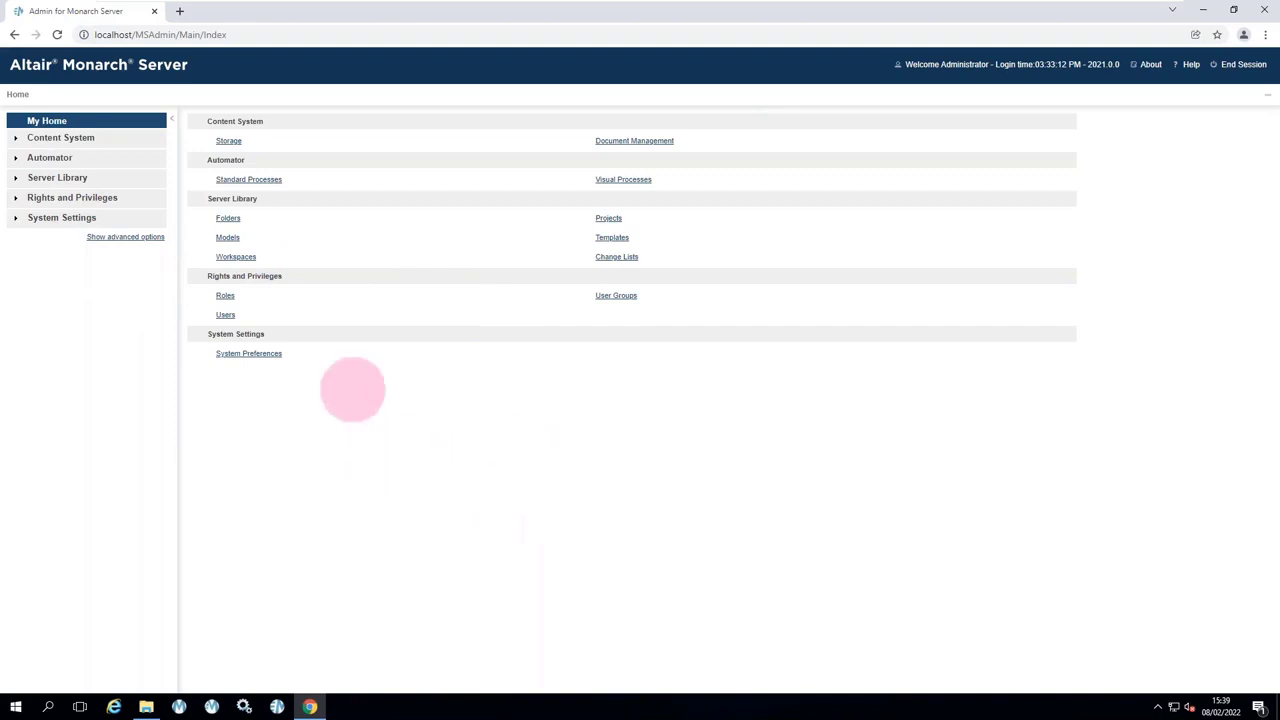
{"action": "left_click", "coordinate": [16, 182]}
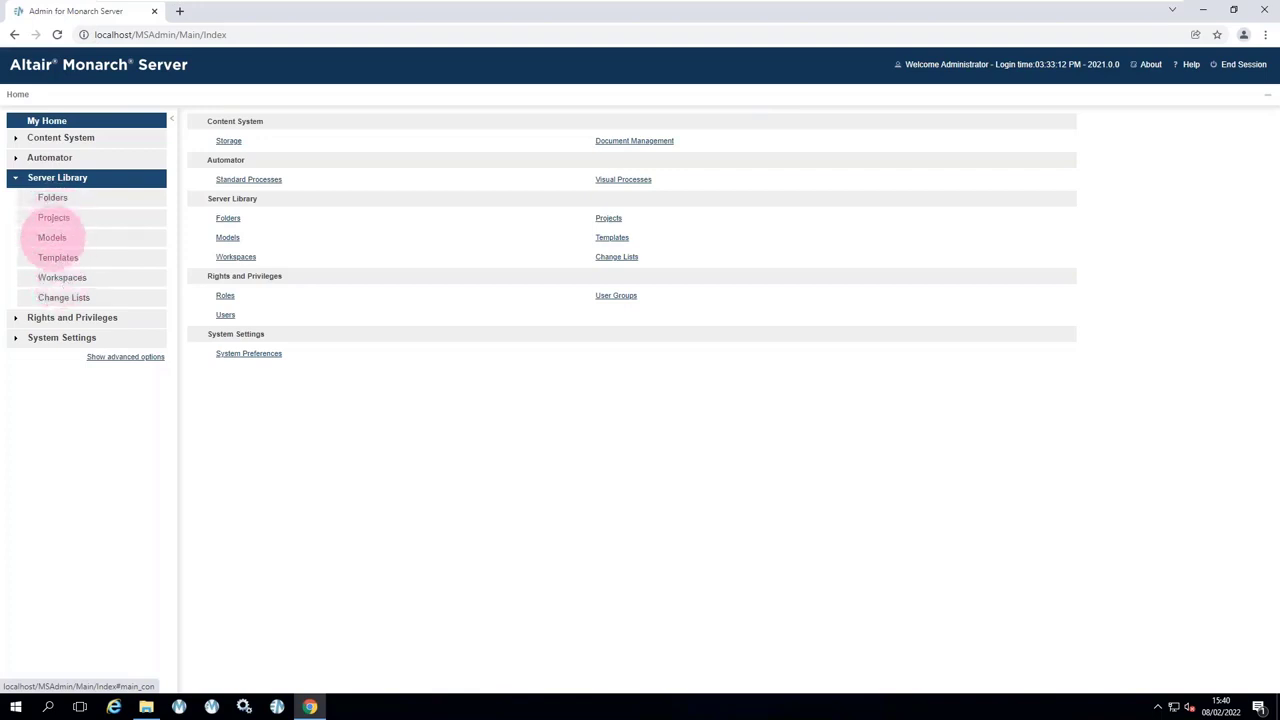
{"action": "left_click", "coordinate": [73, 280]}
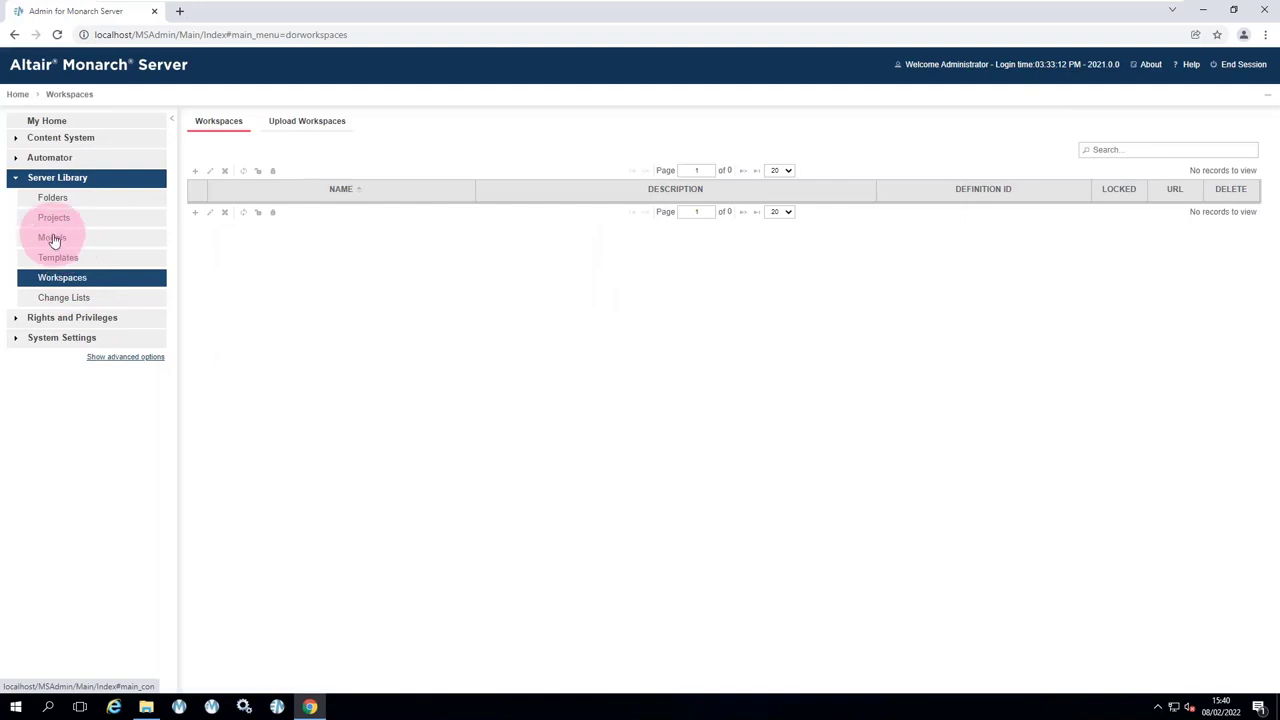
{"action": "left_click", "coordinate": [54, 239]}
{"action": "left_click", "coordinate": [54, 218]}
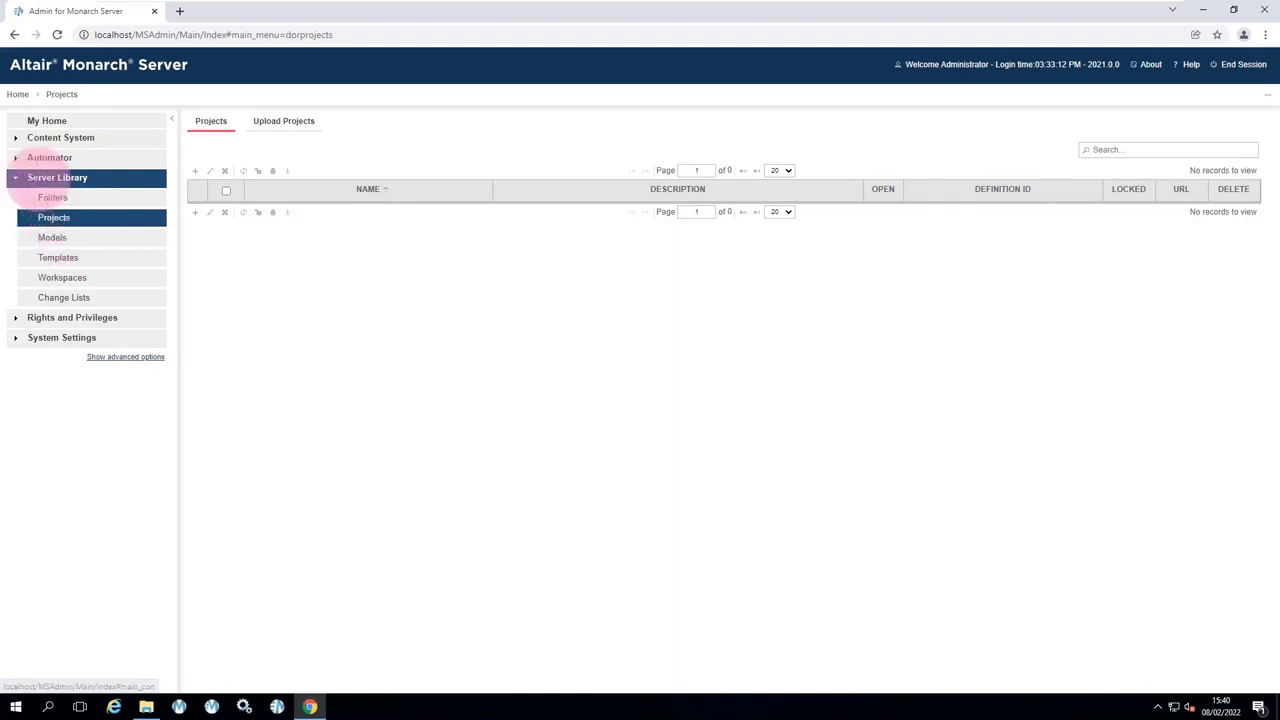
Examine the form for a new standard process in Automator, including its project file paths.
{"action": "left_click", "coordinate": [16, 158]}
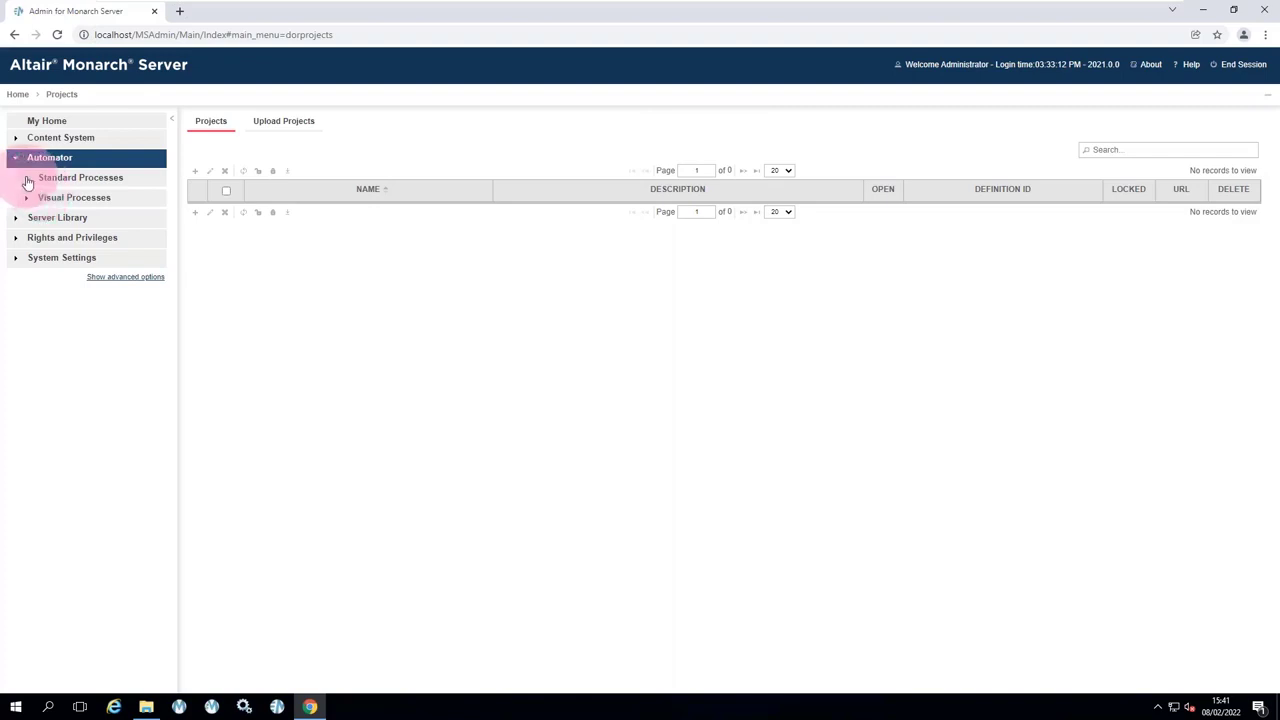
{"action": "left_click", "coordinate": [28, 182]}
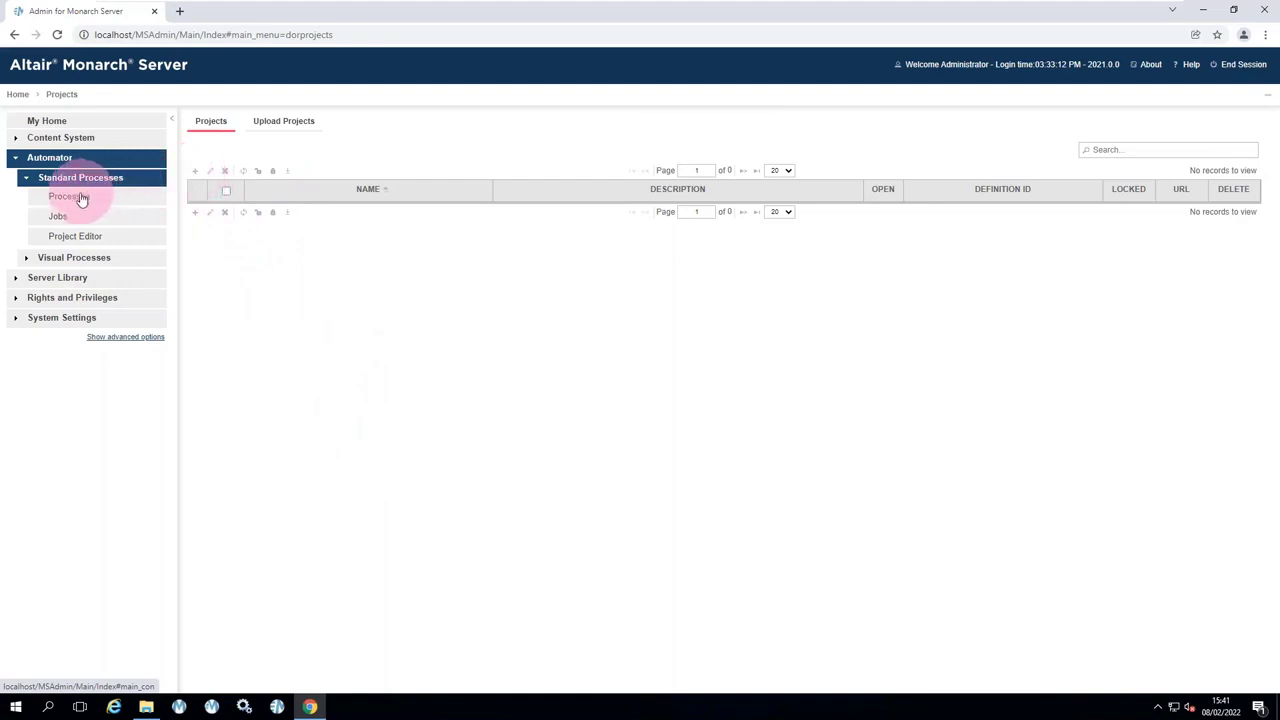
{"action": "left_click", "coordinate": [195, 170]}
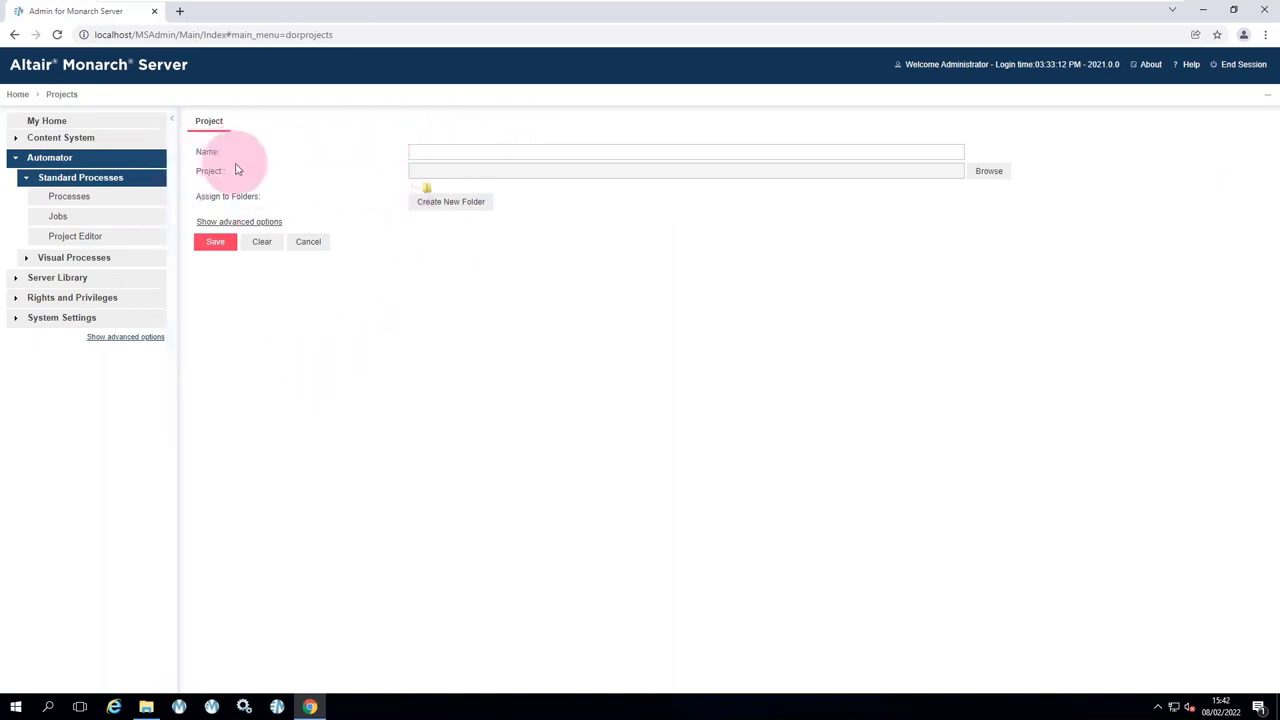
{"action": "left_click", "coordinate": [67, 199]}
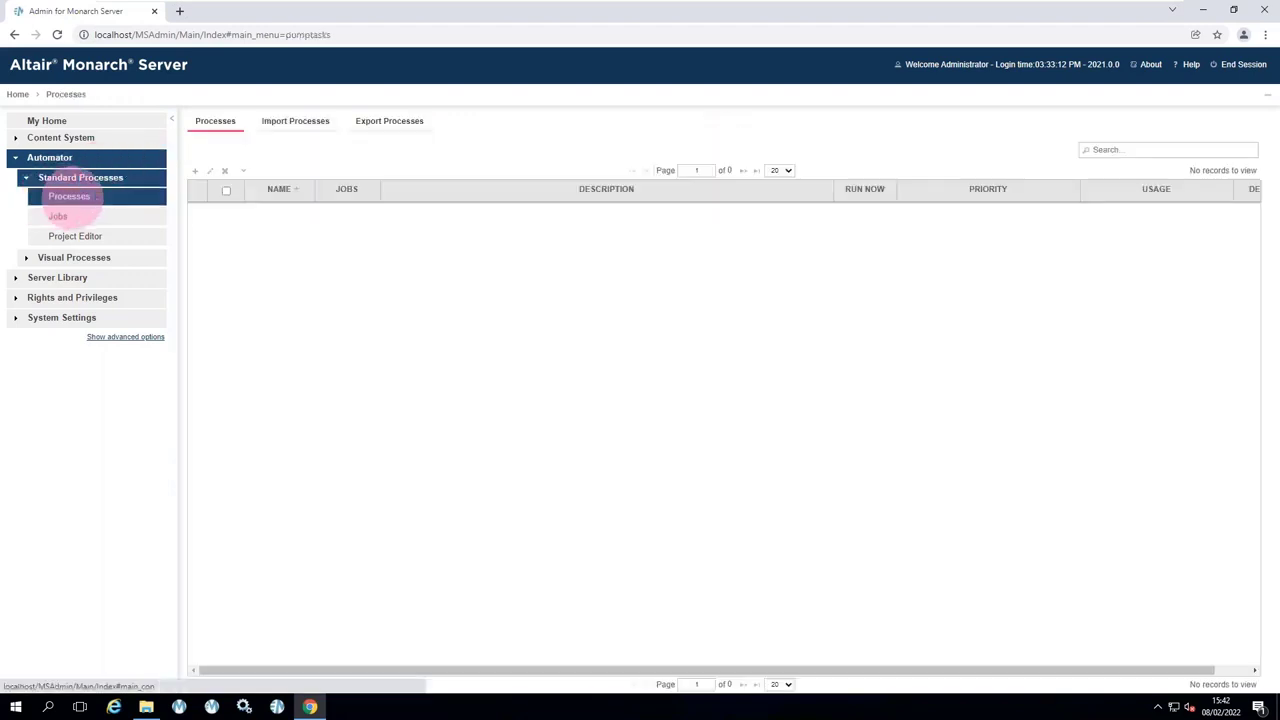
{"action": "left_click", "coordinate": [195, 172]}
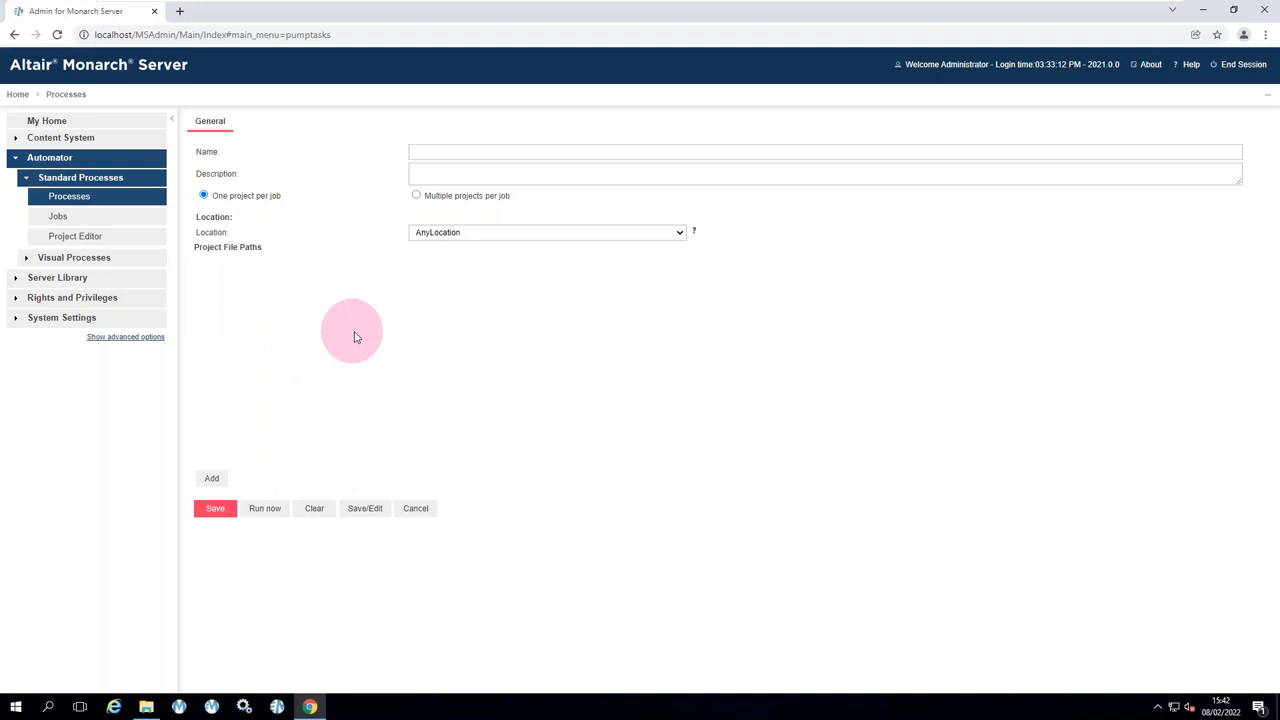
{"action": "left_click", "coordinate": [211, 480]}
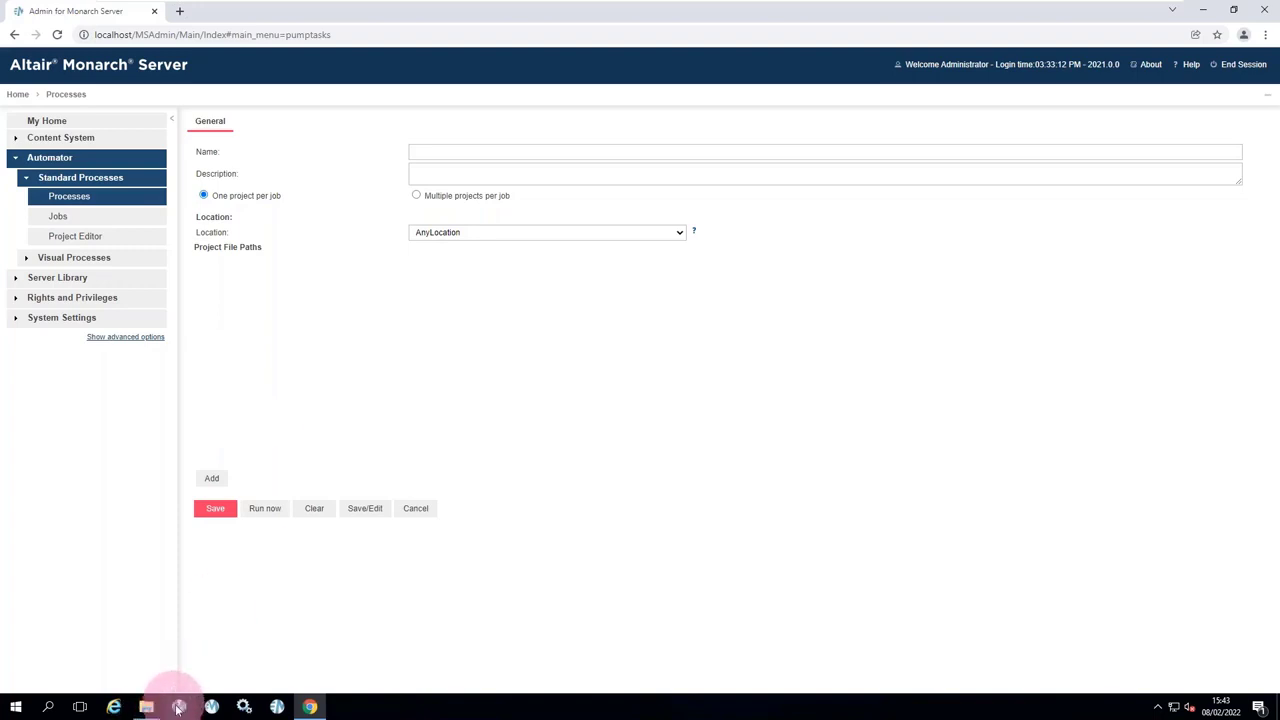
Open the Project Editor for standard processes and name the new project Classic.
{"action": "left_click", "coordinate": [79, 240]}
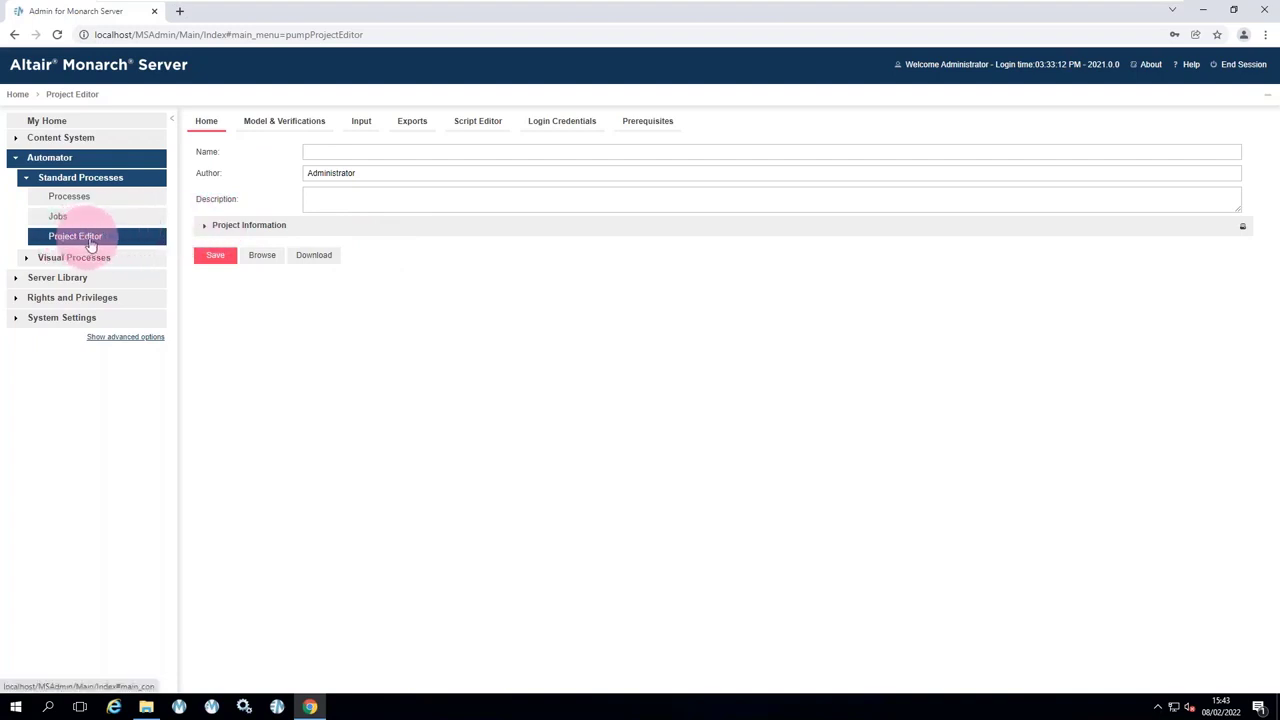
{"action": "left_click", "coordinate": [353, 152]}
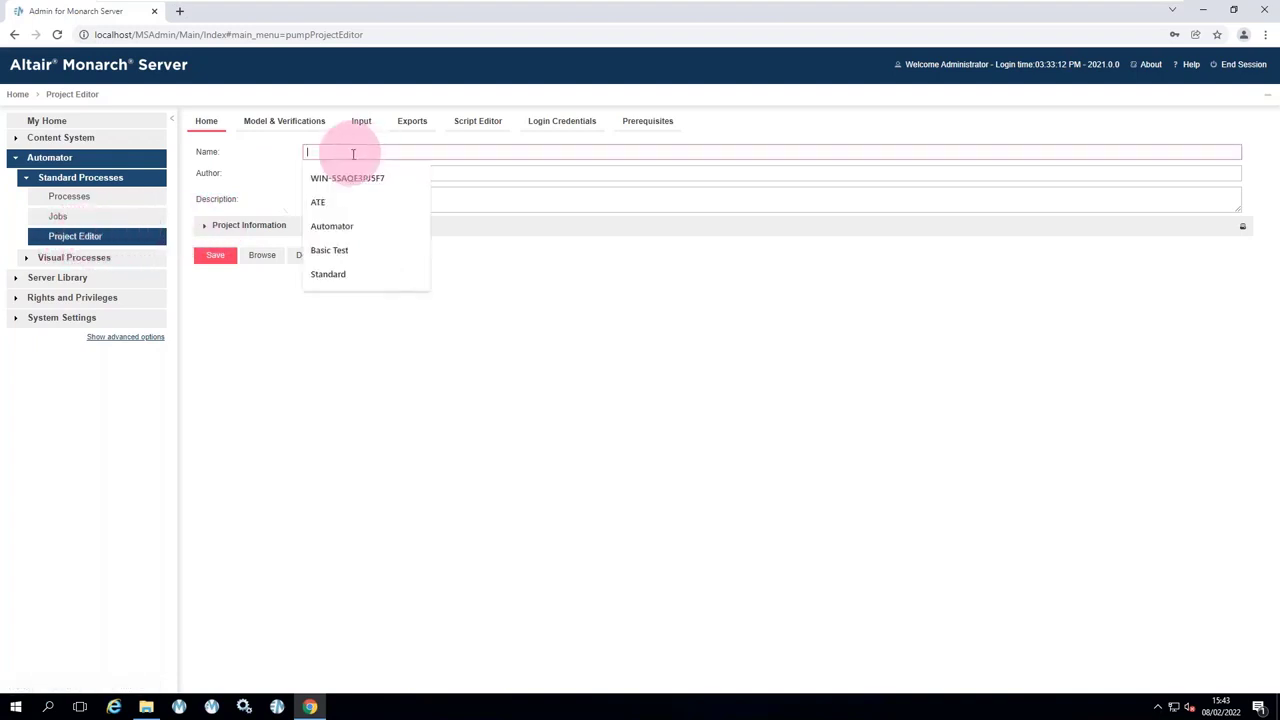
{"action": "type", "text": "Classic"}
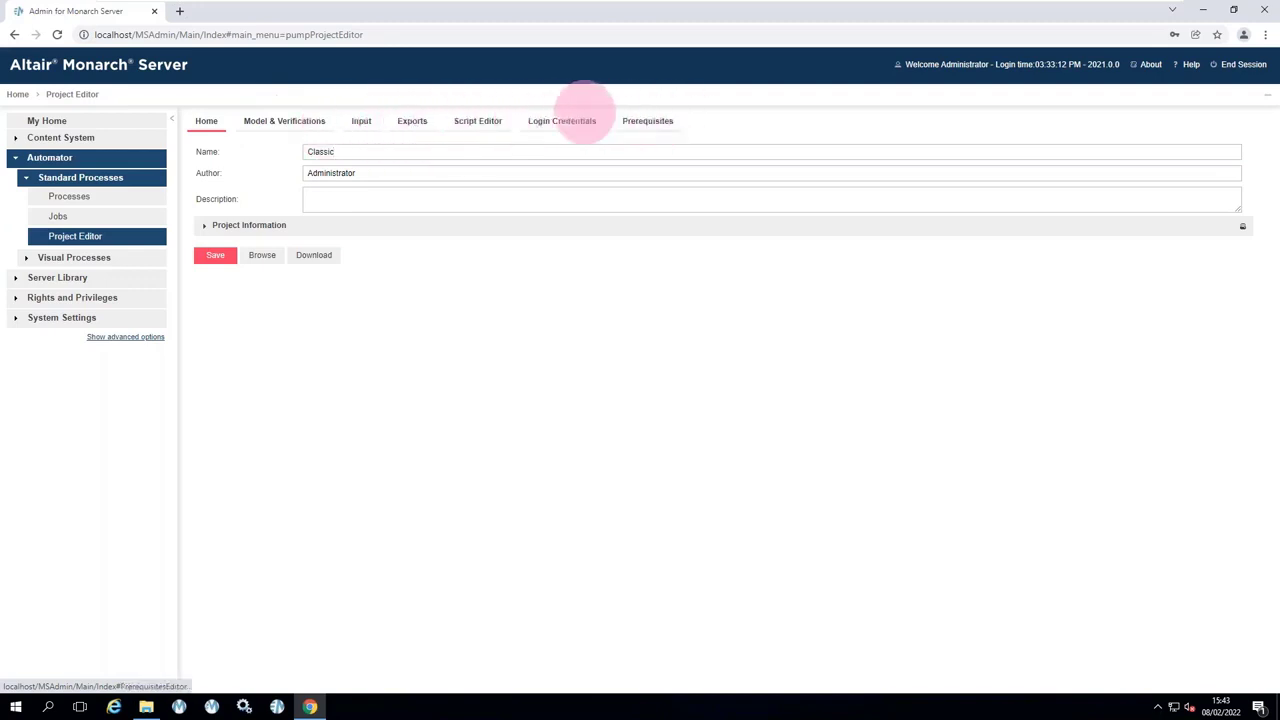
Start setting the project's model from a local source and check the Models folder in File Explorer.
{"action": "left_click", "coordinate": [277, 125]}
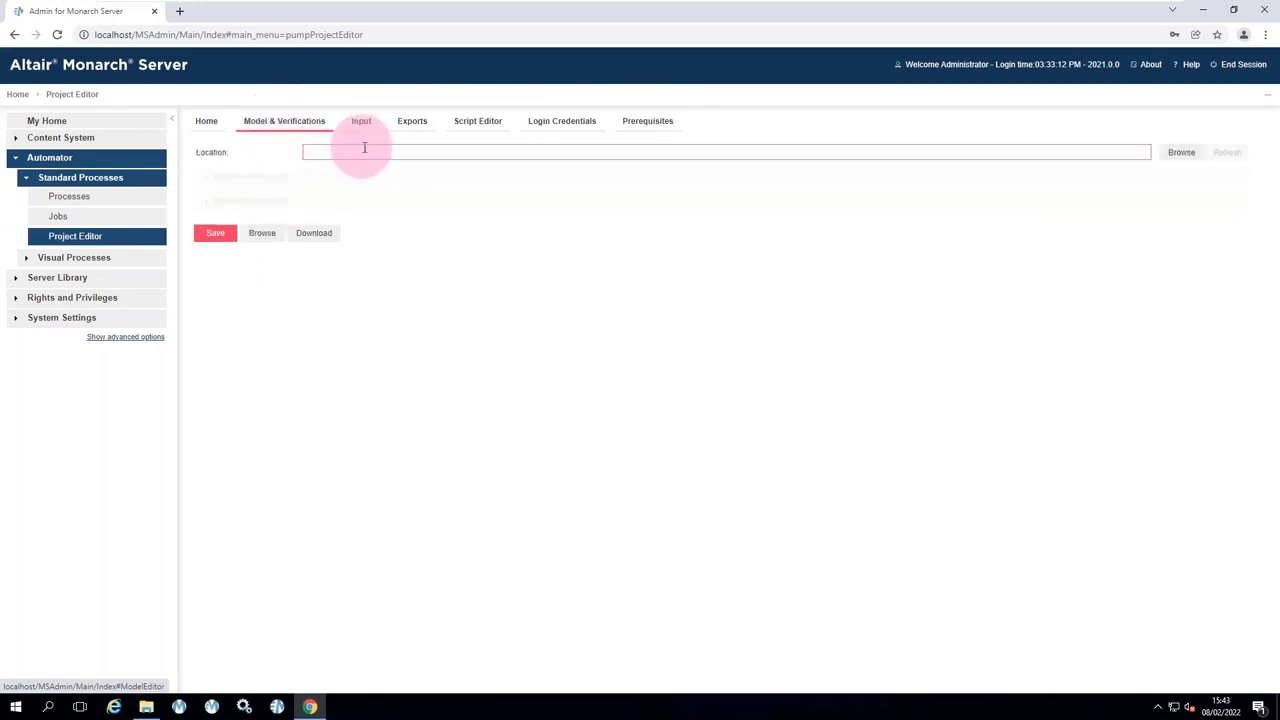
{"action": "left_click", "coordinate": [1177, 158]}
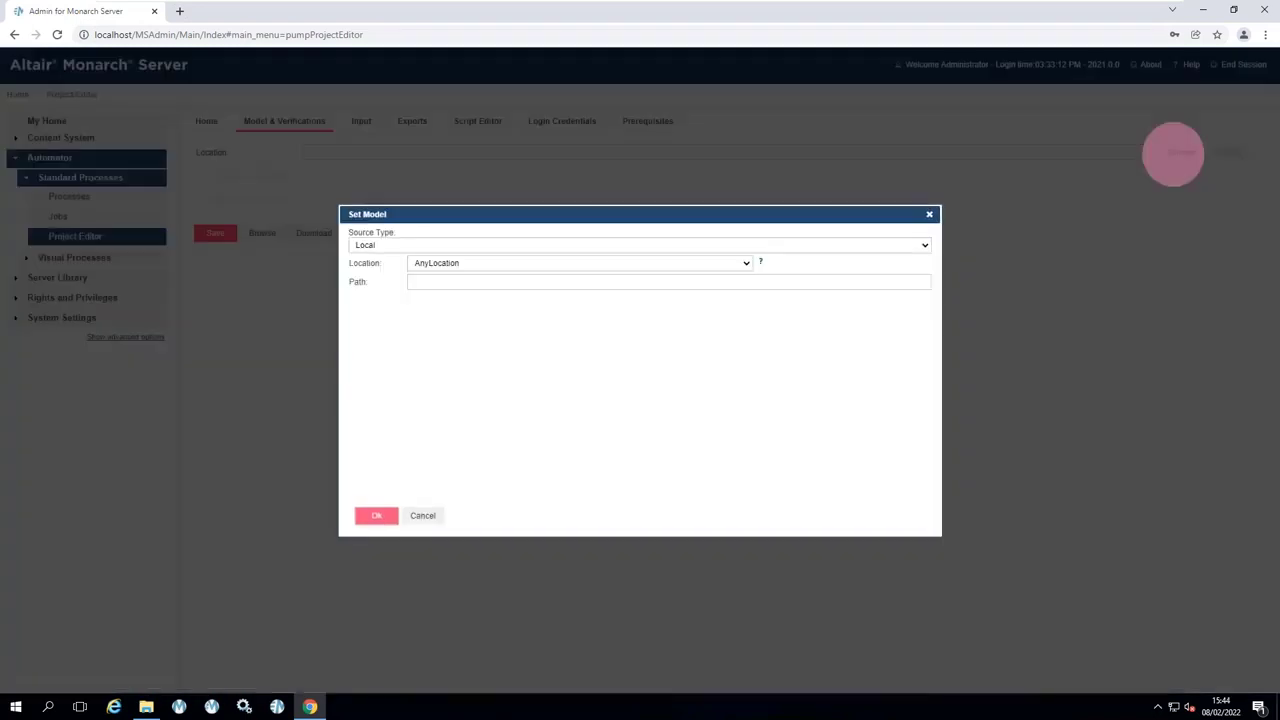
{"action": "left_click", "coordinate": [147, 709]}
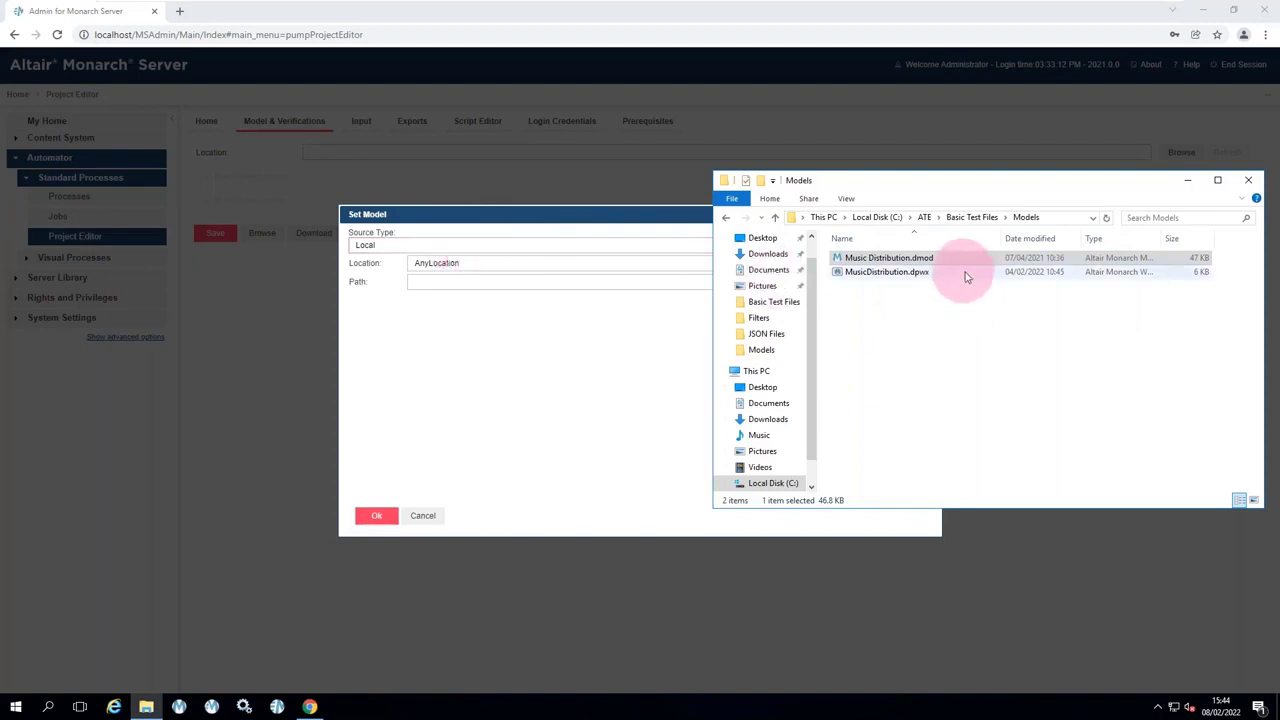
{"action": "left_click", "coordinate": [551, 248]}
{"action": "left_click", "coordinate": [425, 246]}
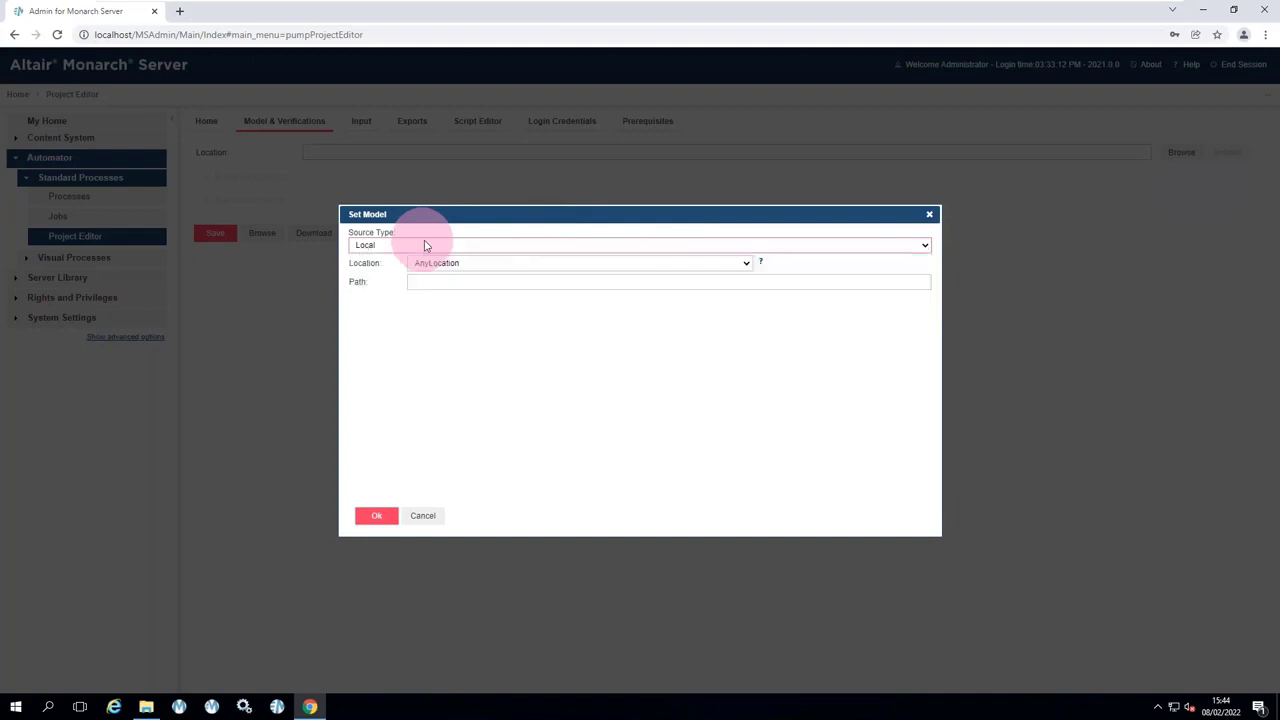
Set the model's location to WIN-5SAQE3PJ5F7, browse to C:\ATE\Basic Test Files\Models, and compare it with the folder in File Explorer.
{"action": "left_click", "coordinate": [450, 263]}
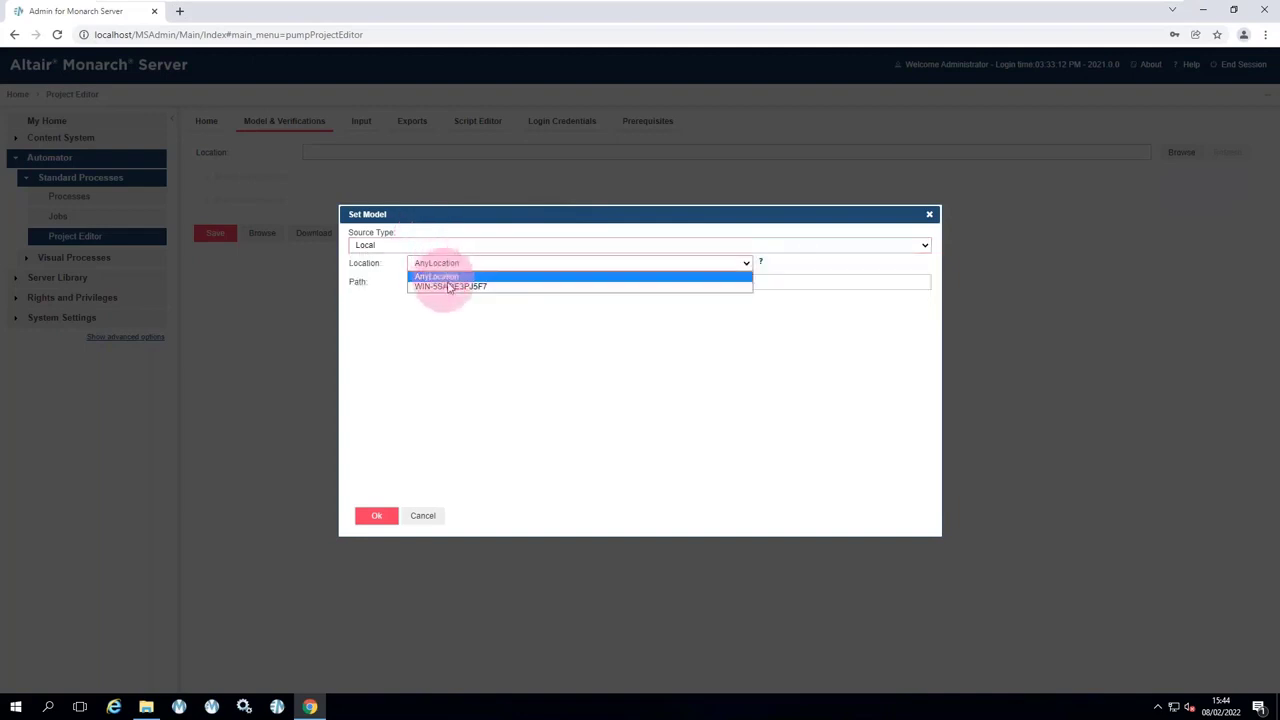
{"action": "left_click", "coordinate": [450, 288]}
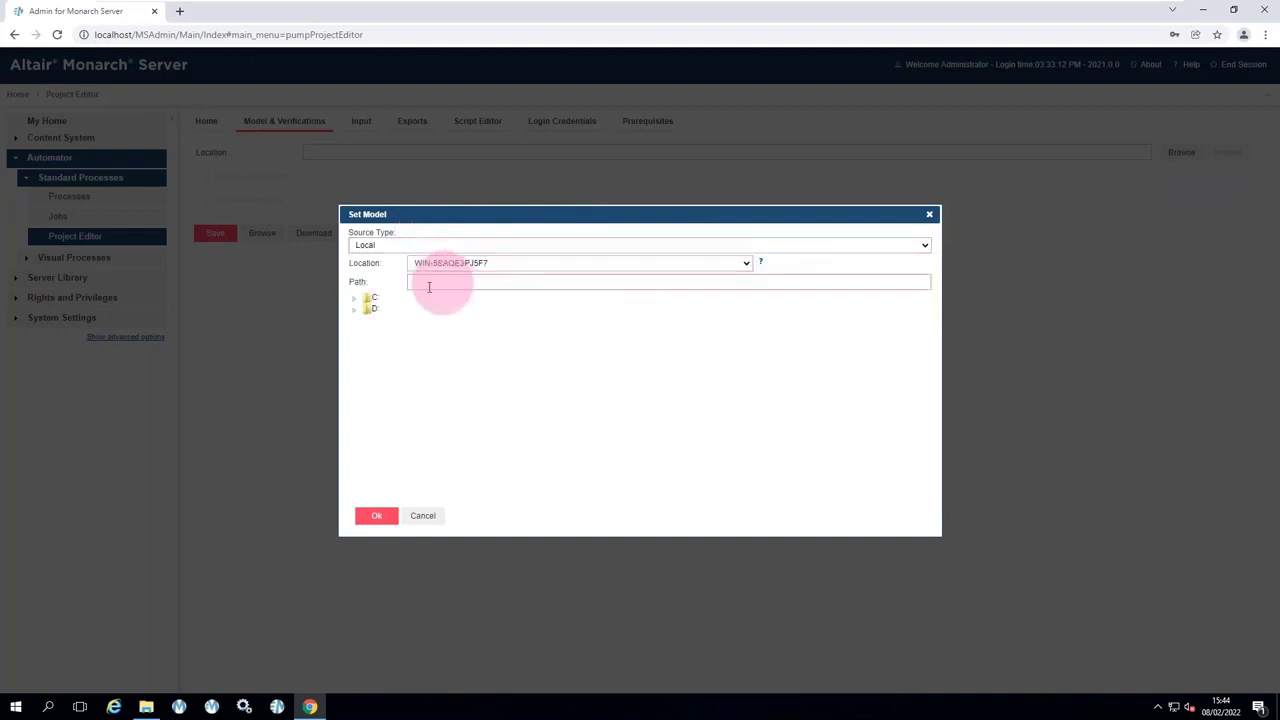
{"action": "left_click", "coordinate": [354, 301]}
{"action": "left_click", "coordinate": [381, 310]}
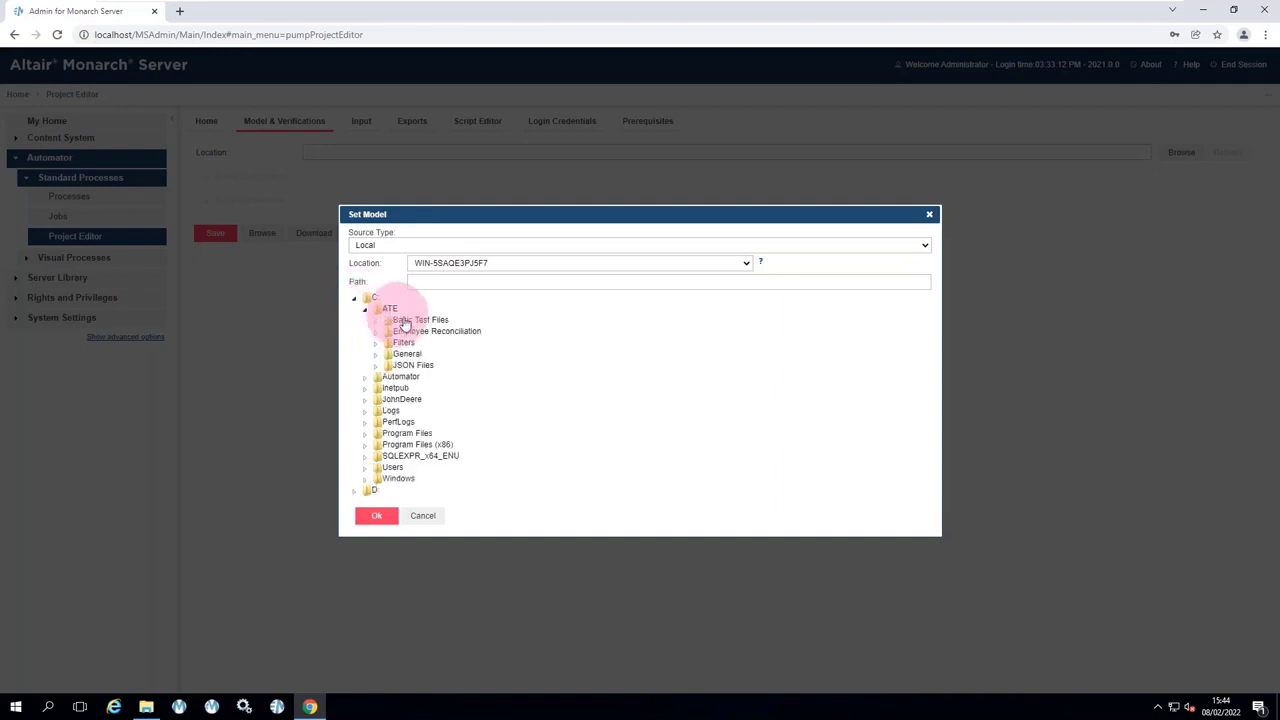
{"action": "left_click", "coordinate": [402, 320]}
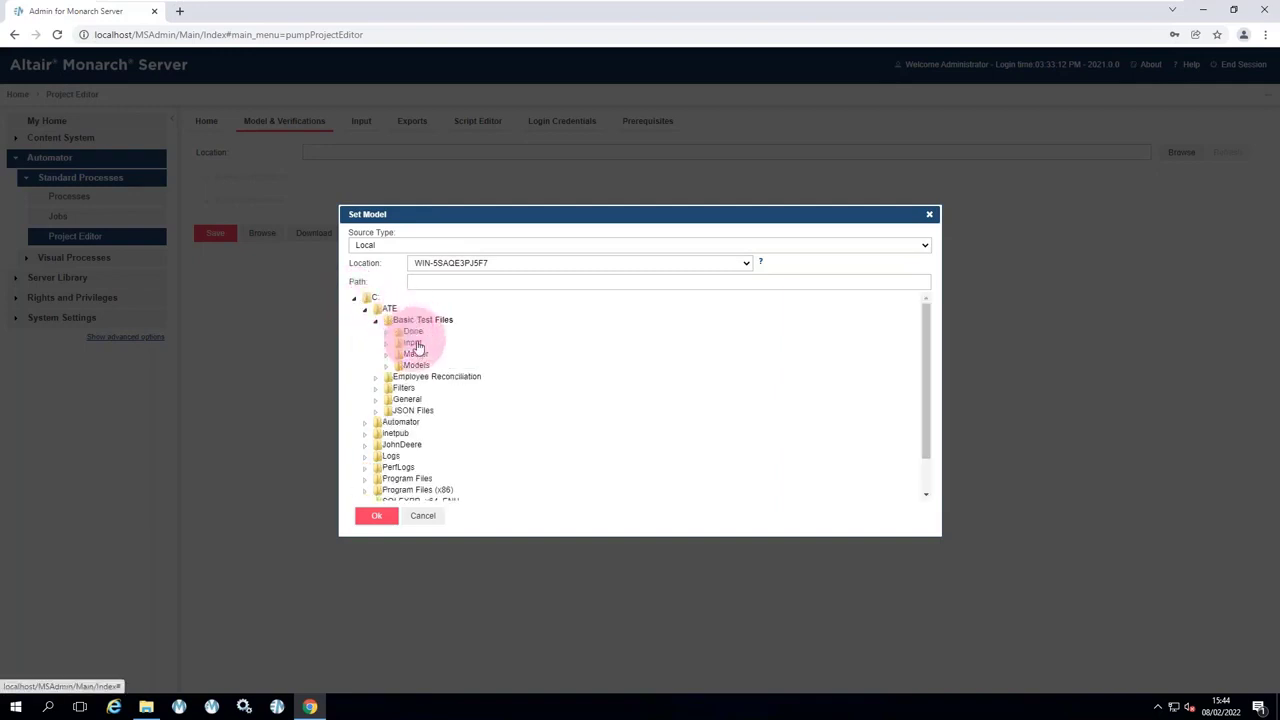
{"action": "left_click", "coordinate": [416, 365]}
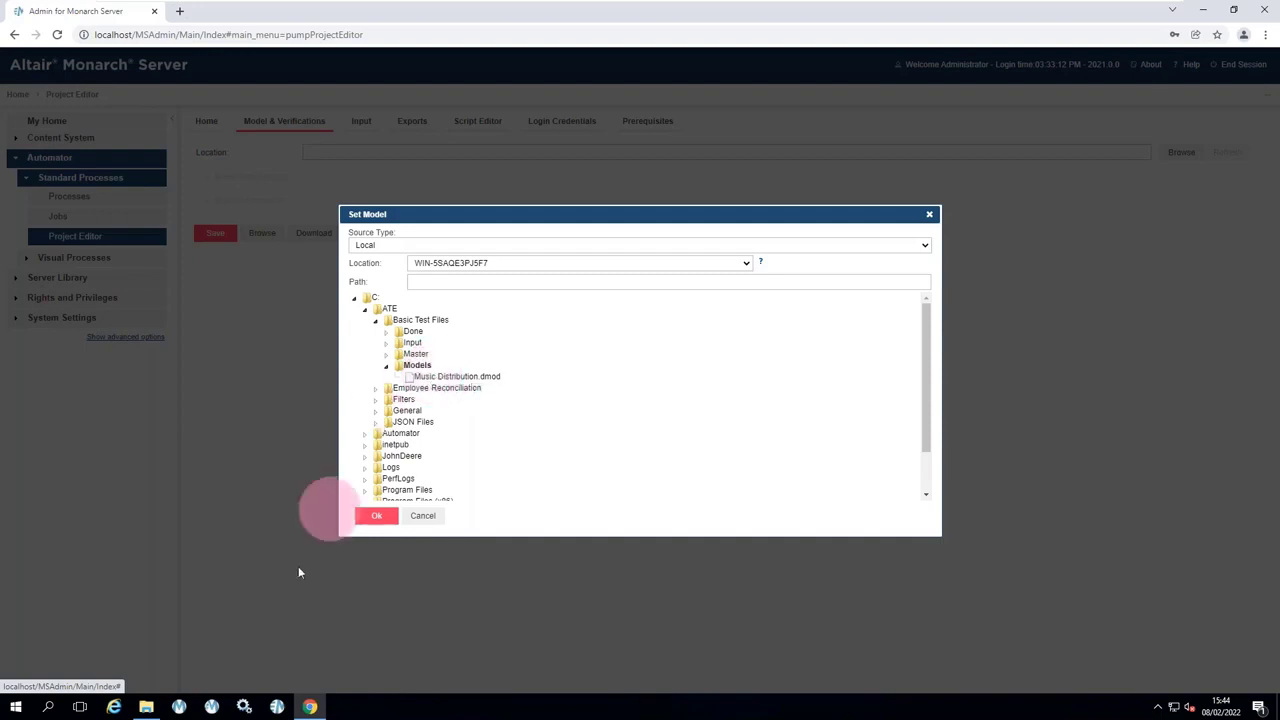
{"action": "left_click", "coordinate": [146, 706]}
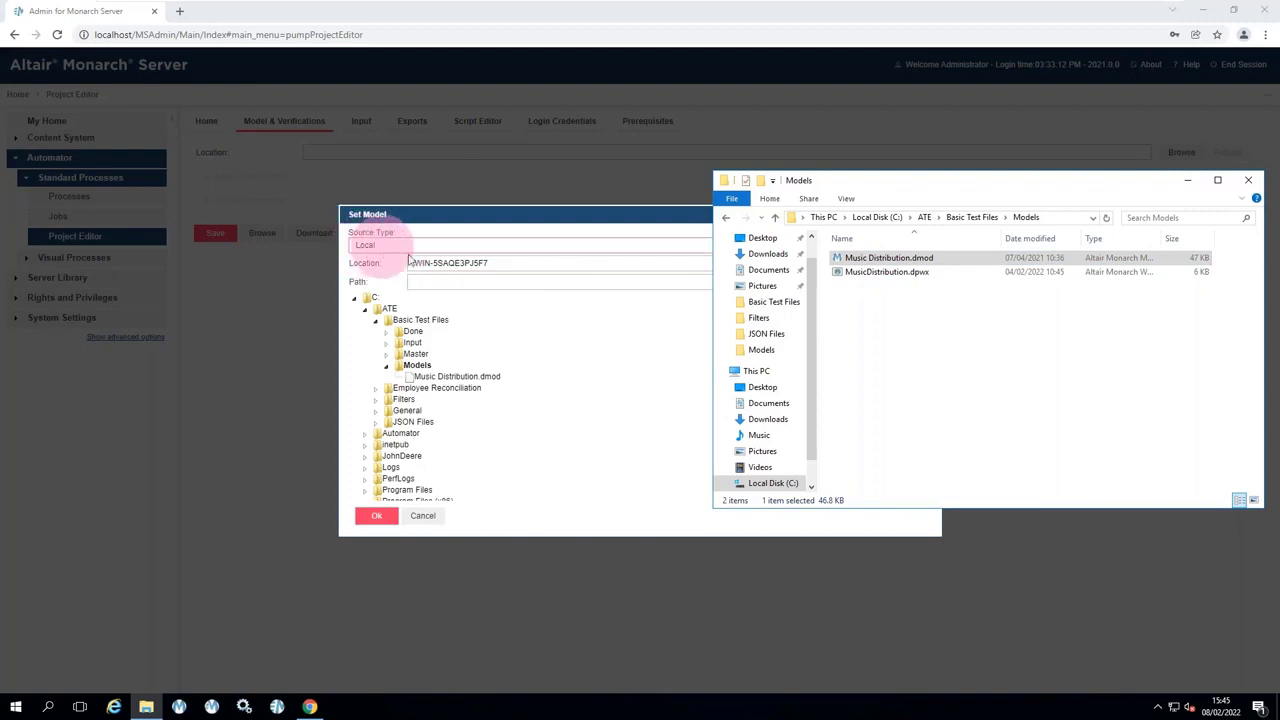
{"action": "left_click", "coordinate": [884, 258]}
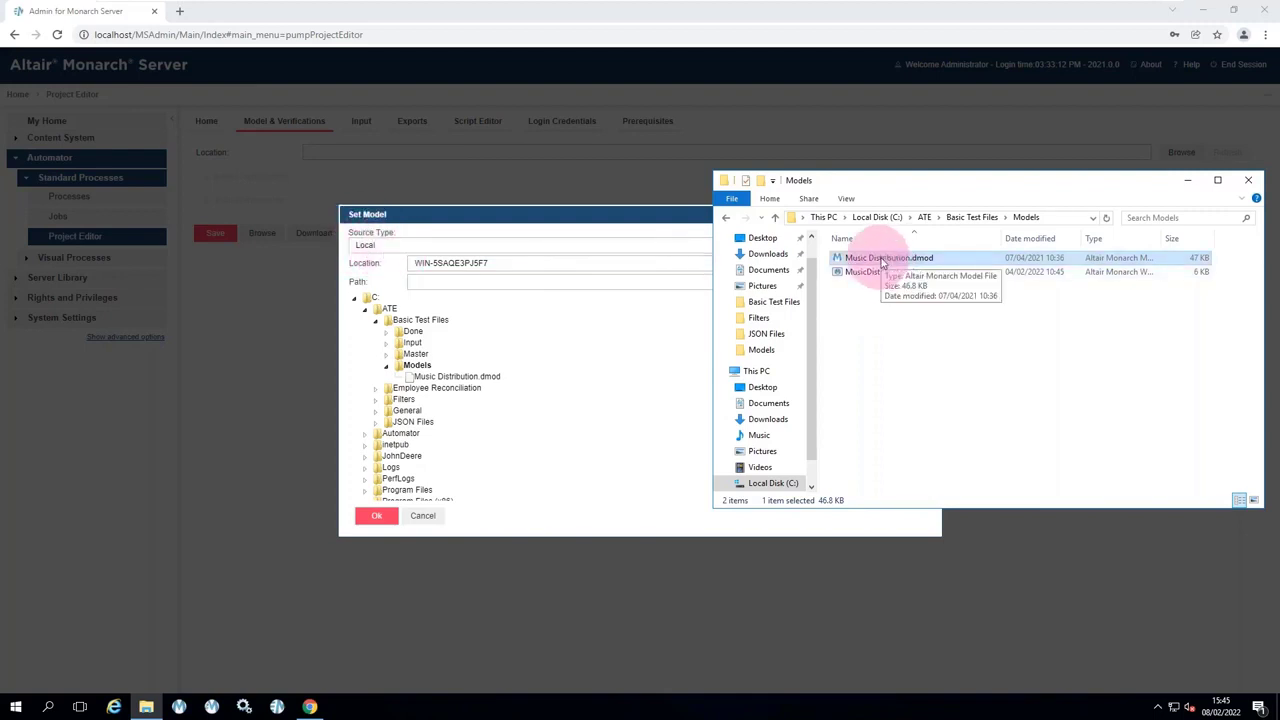
Change the source type of the project's model to Server Library.
{"action": "left_click", "coordinate": [588, 245]}
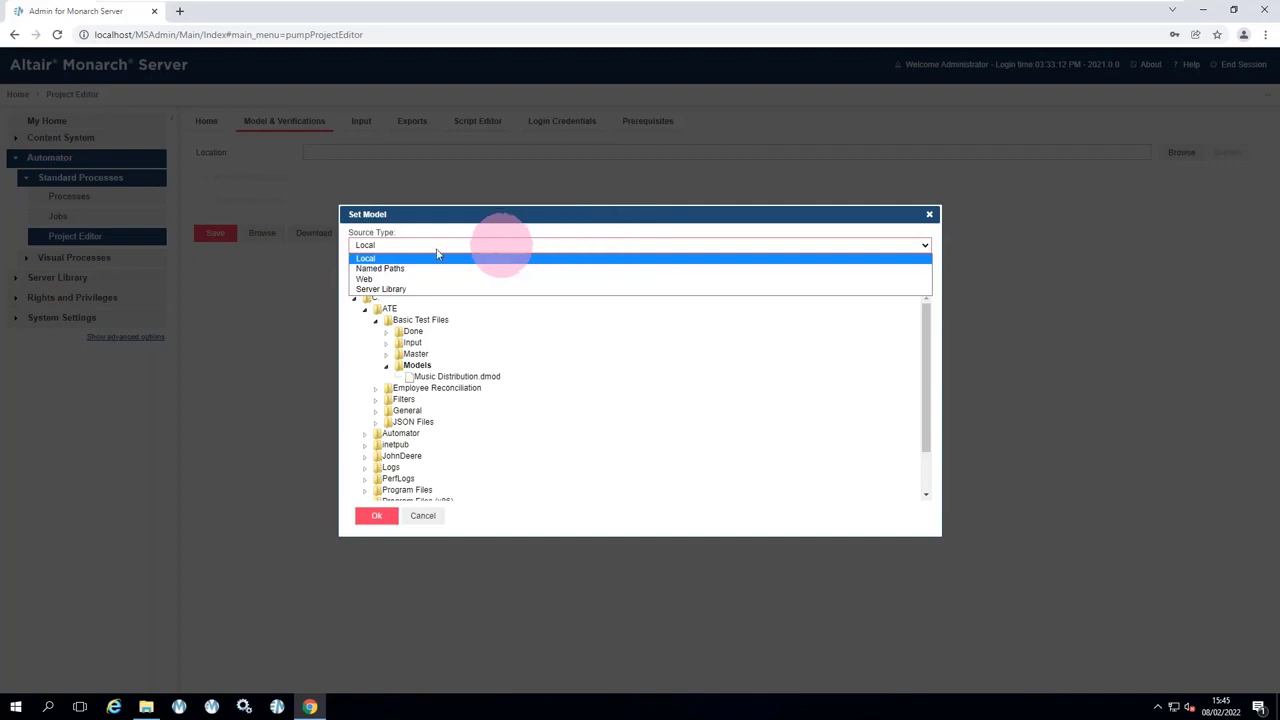
{"action": "left_click", "coordinate": [388, 289]}
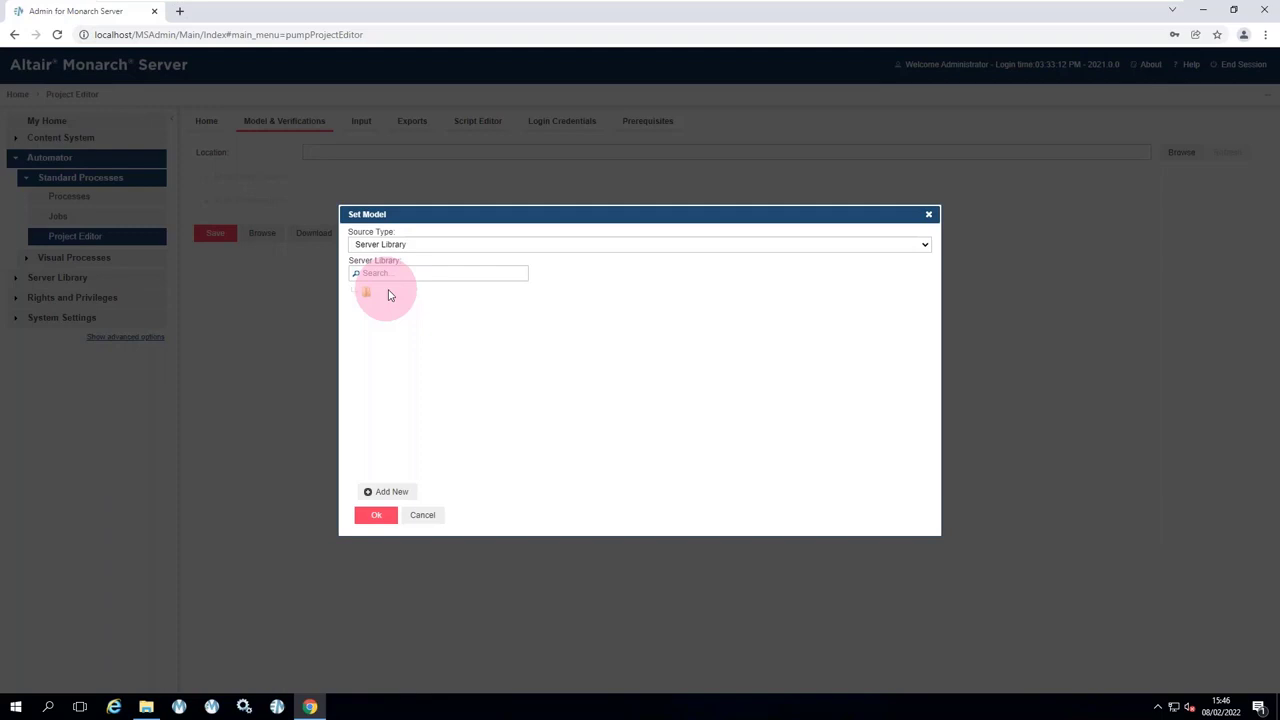
{"action": "left_click", "coordinate": [401, 242]}
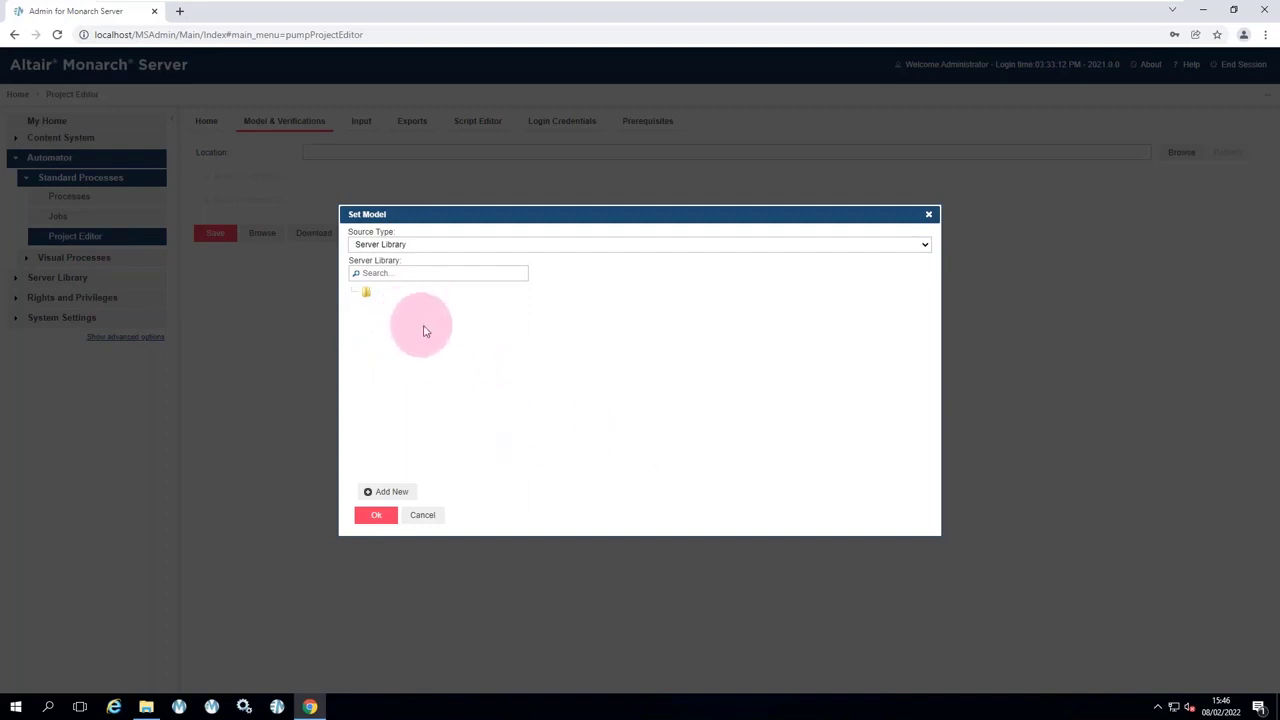
Add Music Distribution.dmod from Basic Test Files\Models to the library's Root folder and set it as the project's model.
{"action": "left_click", "coordinate": [390, 491]}
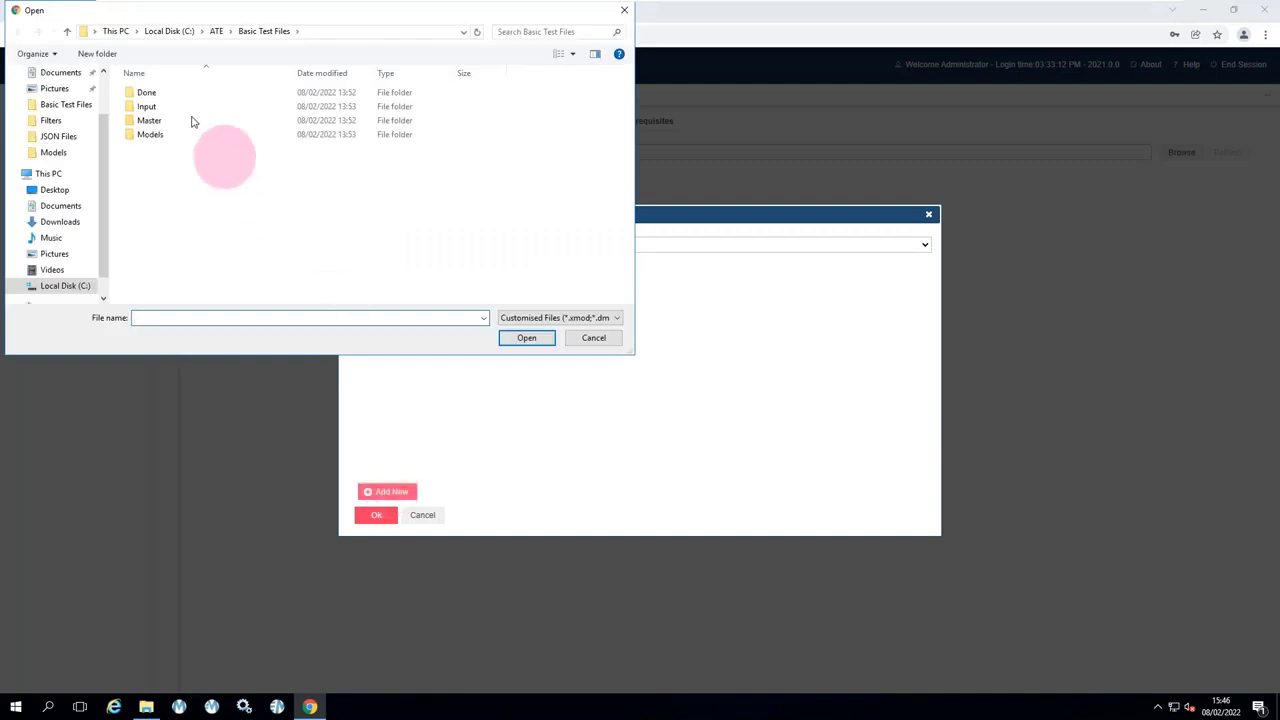
{"action": "left_click", "coordinate": [217, 31]}
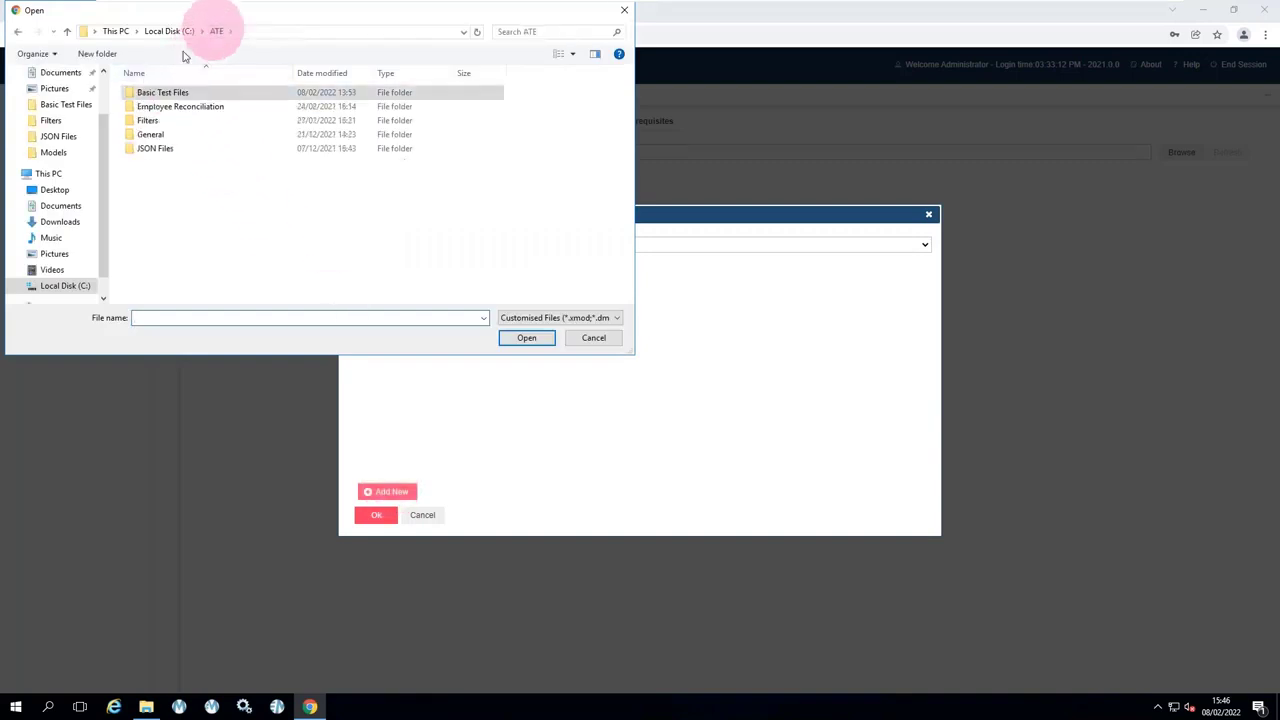
{"action": "double_click", "coordinate": [164, 93]}
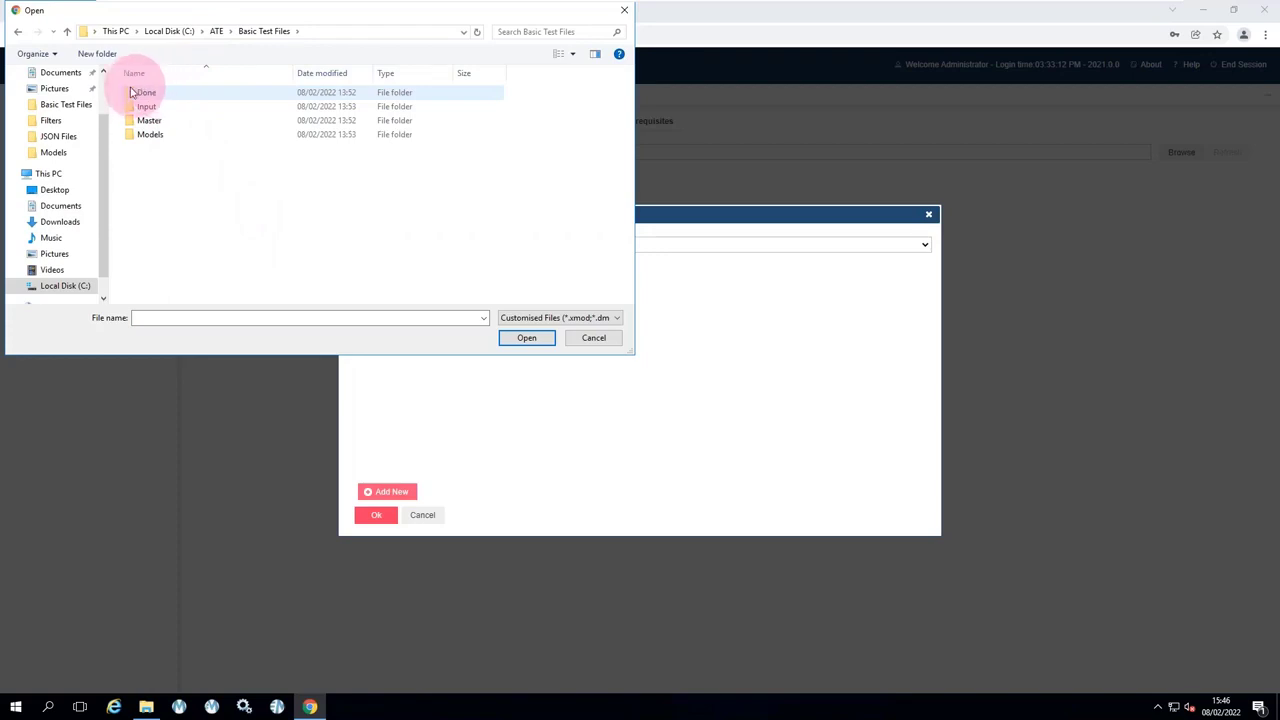
{"action": "double_click", "coordinate": [134, 134]}
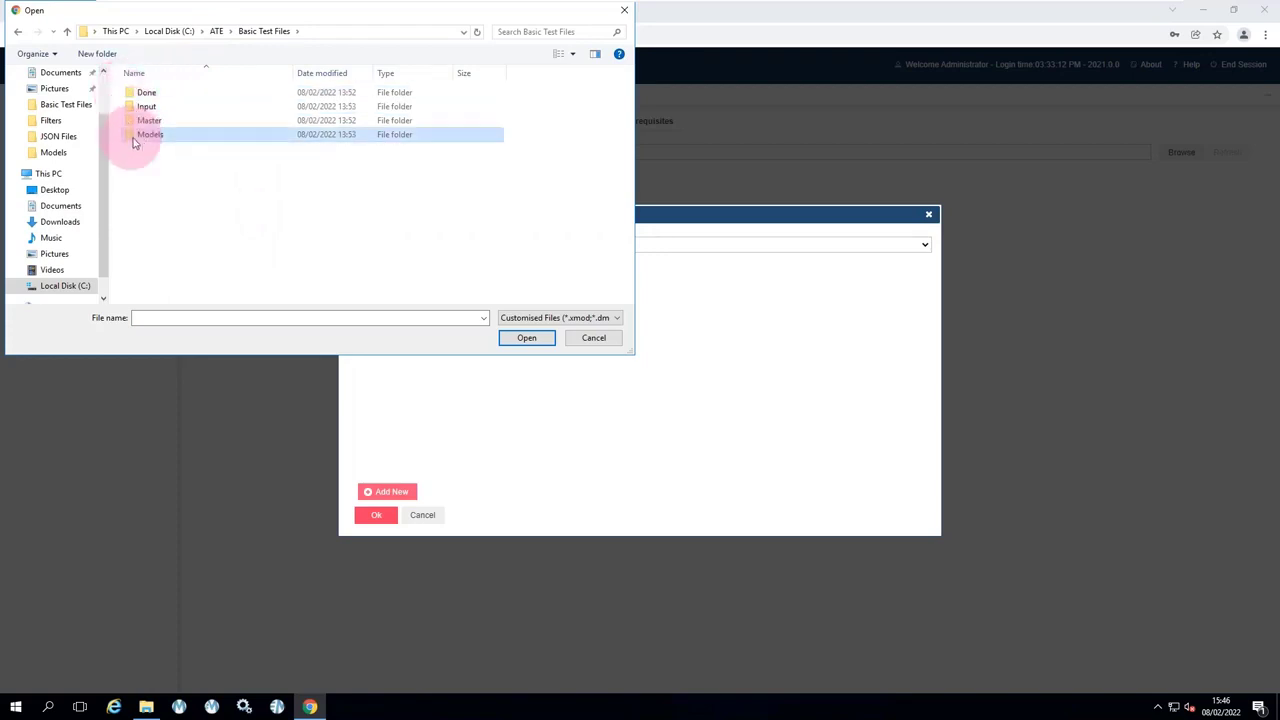
{"action": "double_click", "coordinate": [155, 95]}
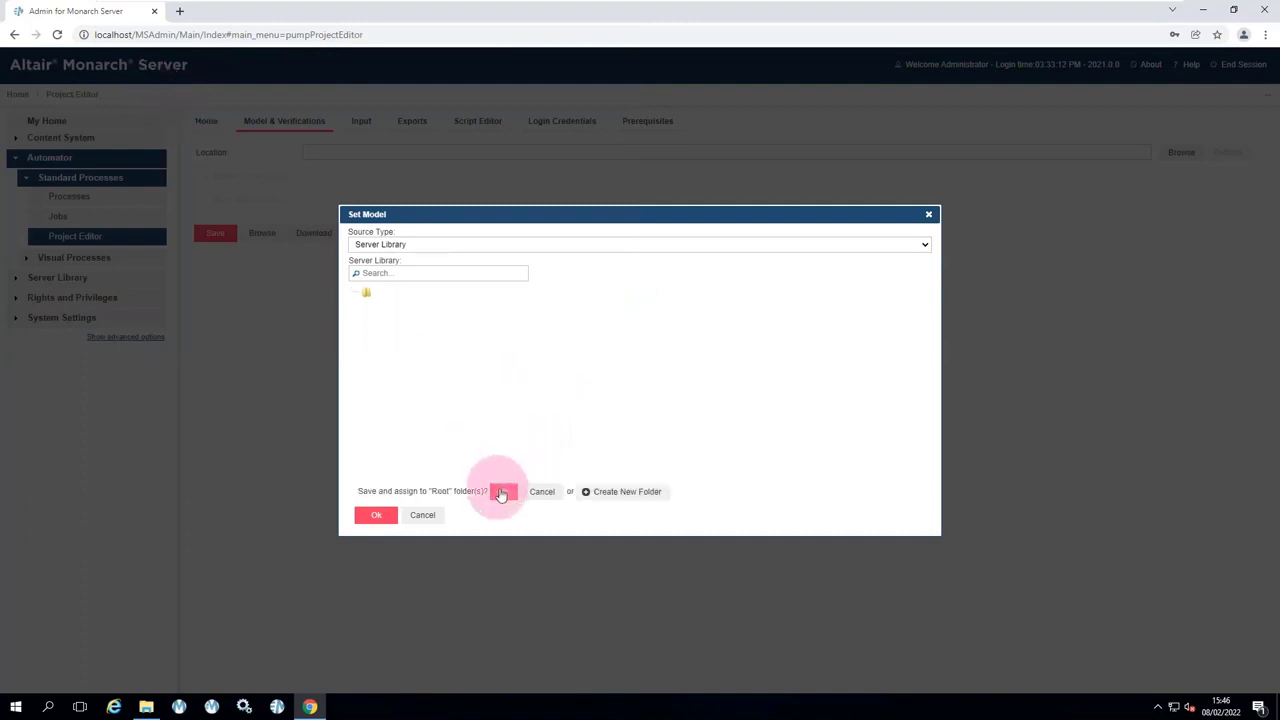
{"action": "left_click", "coordinate": [501, 494]}
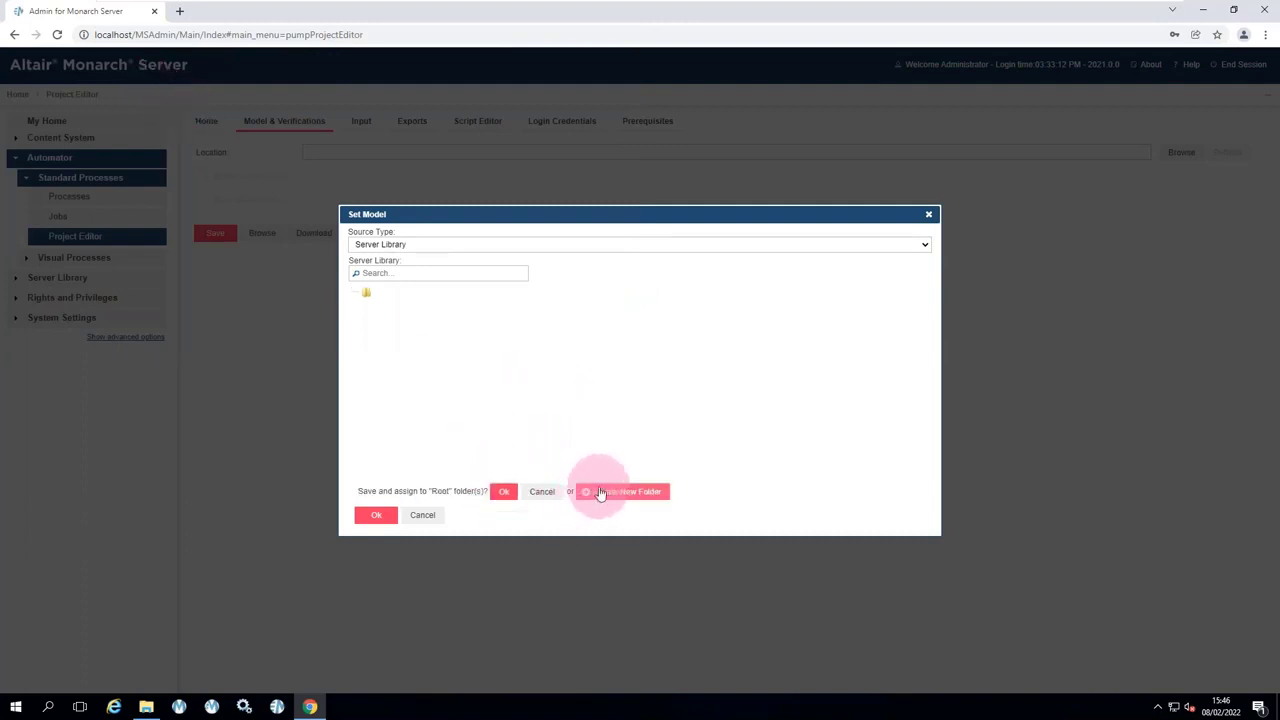
{"action": "left_click", "coordinate": [503, 492]}
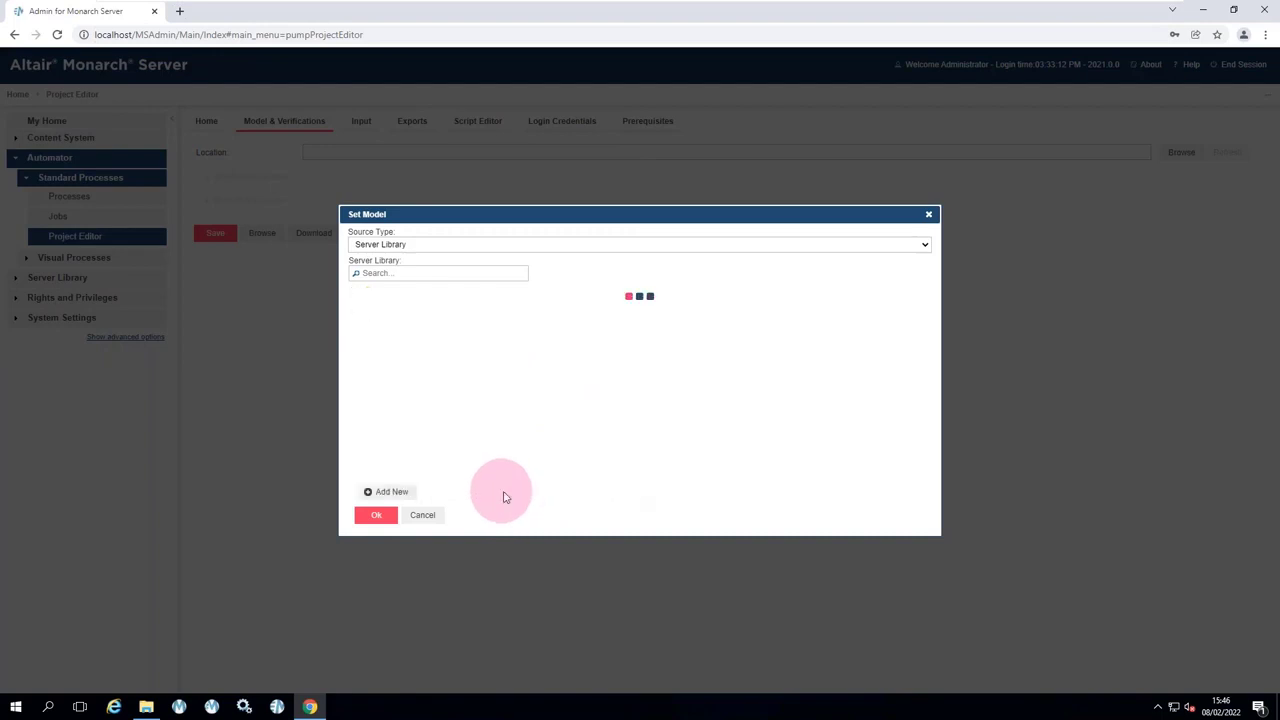
{"action": "left_click", "coordinate": [413, 303]}
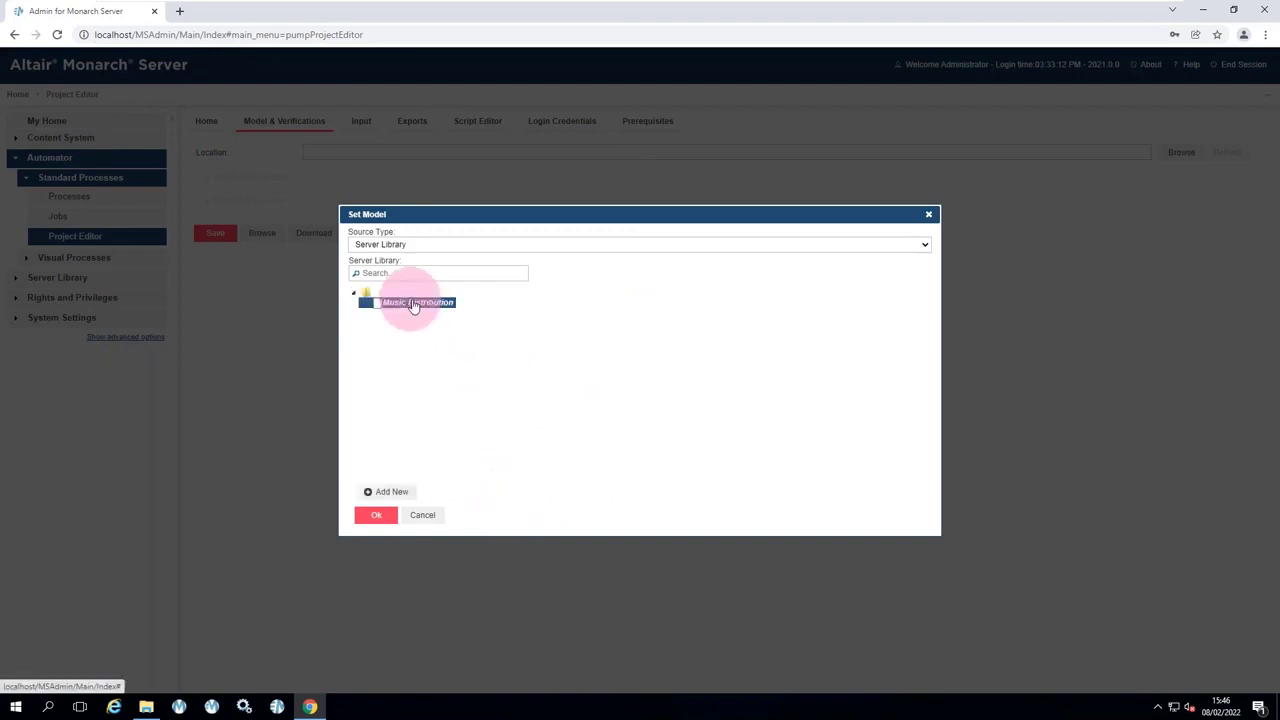
{"action": "left_click", "coordinate": [376, 516]}
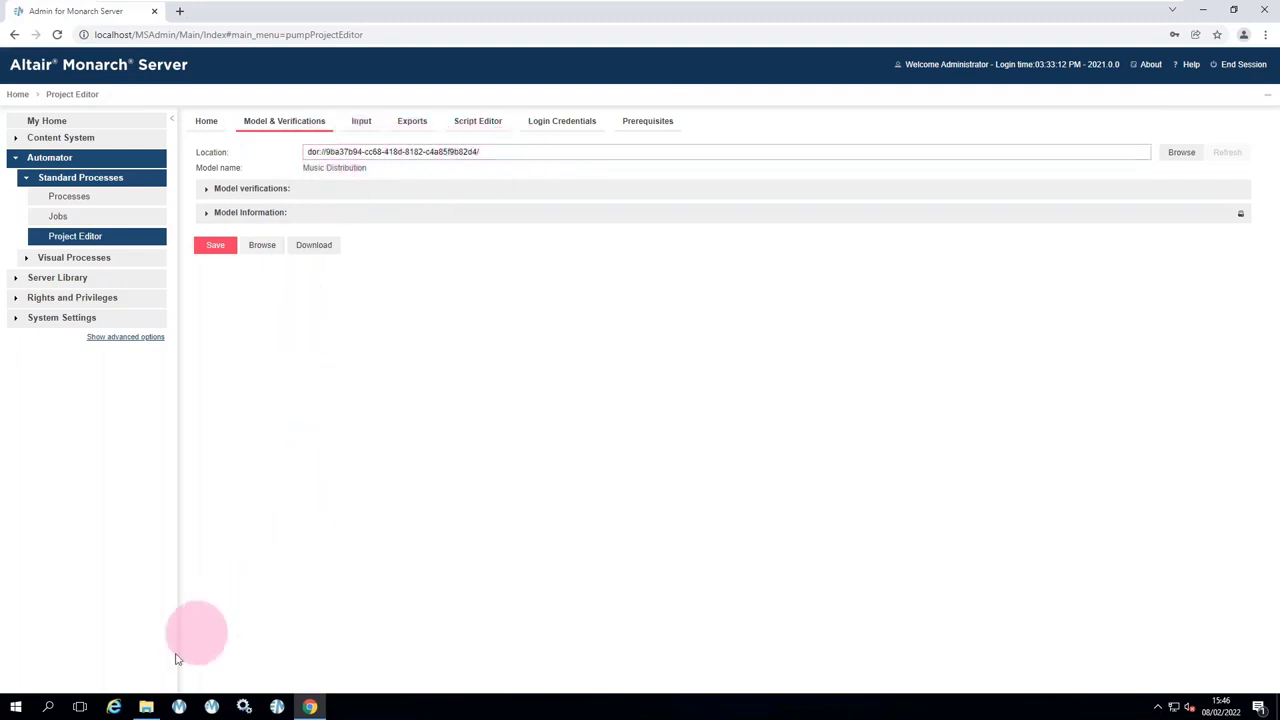
Examine the Music Distribution.dmod source file in File Explorer alongside the model assigned to the project.
{"action": "left_click", "coordinate": [146, 707]}
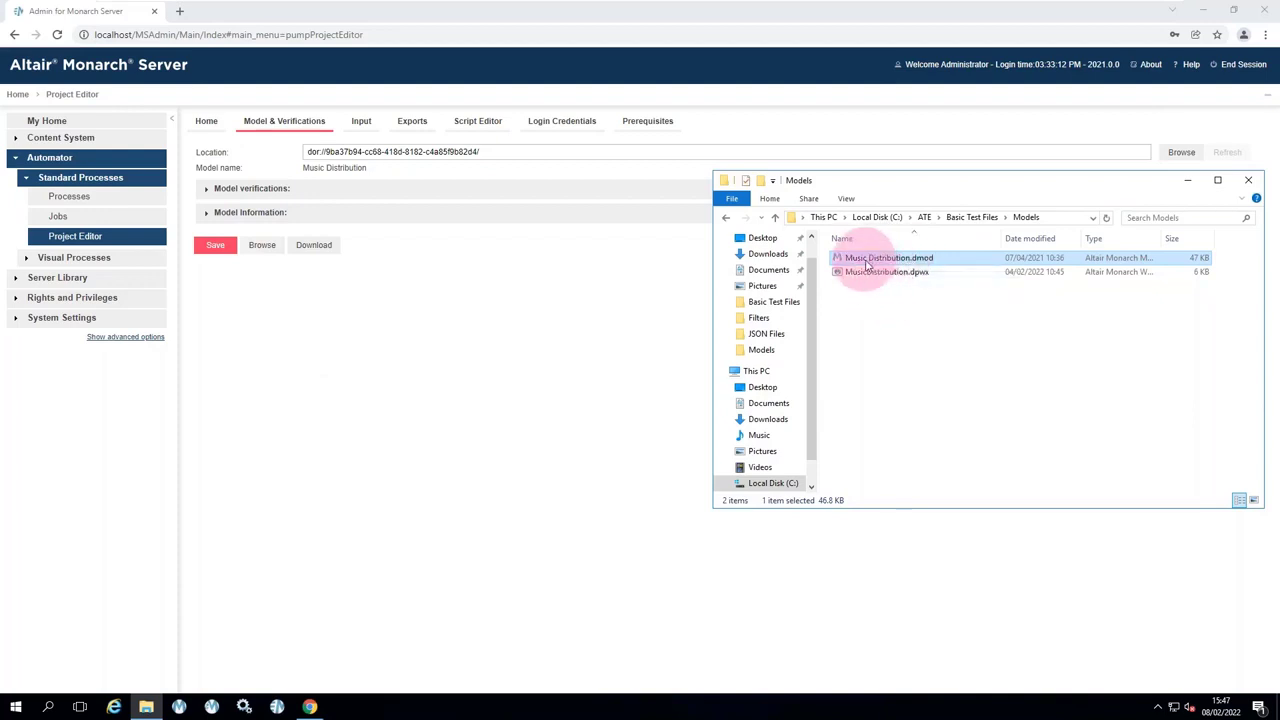
{"action": "left_click_drag", "start_coordinate": [860, 252], "coordinate": [511, 284]}
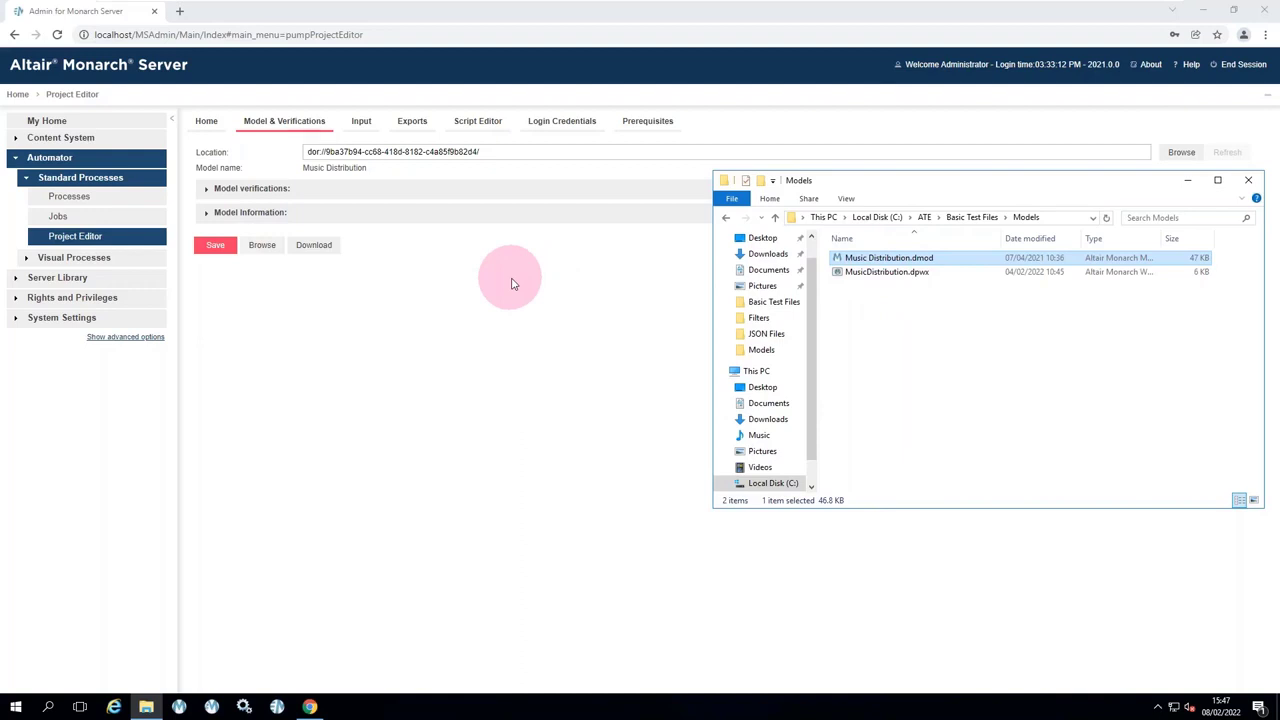
{"action": "left_click_drag", "start_coordinate": [511, 284], "coordinate": [361, 110]}
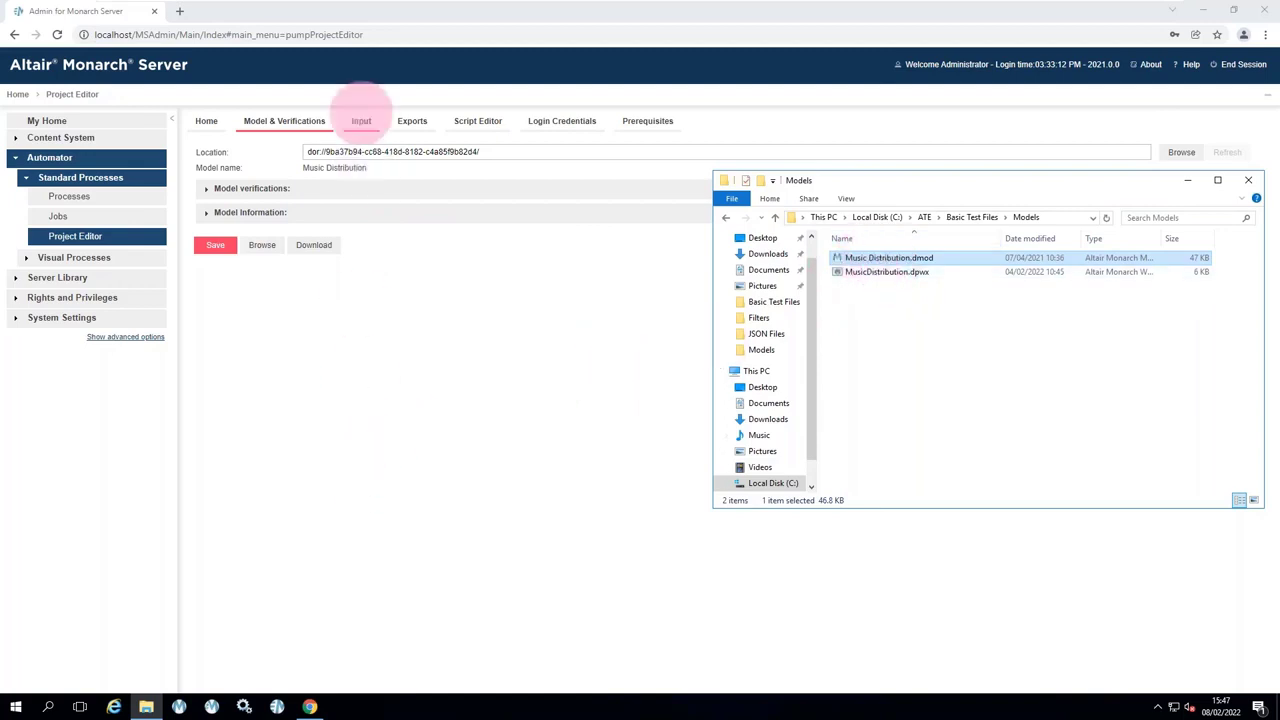
Start adding a text report file as project input and set its source type to Named Paths with the ATE path.
{"action": "left_click", "coordinate": [360, 124]}
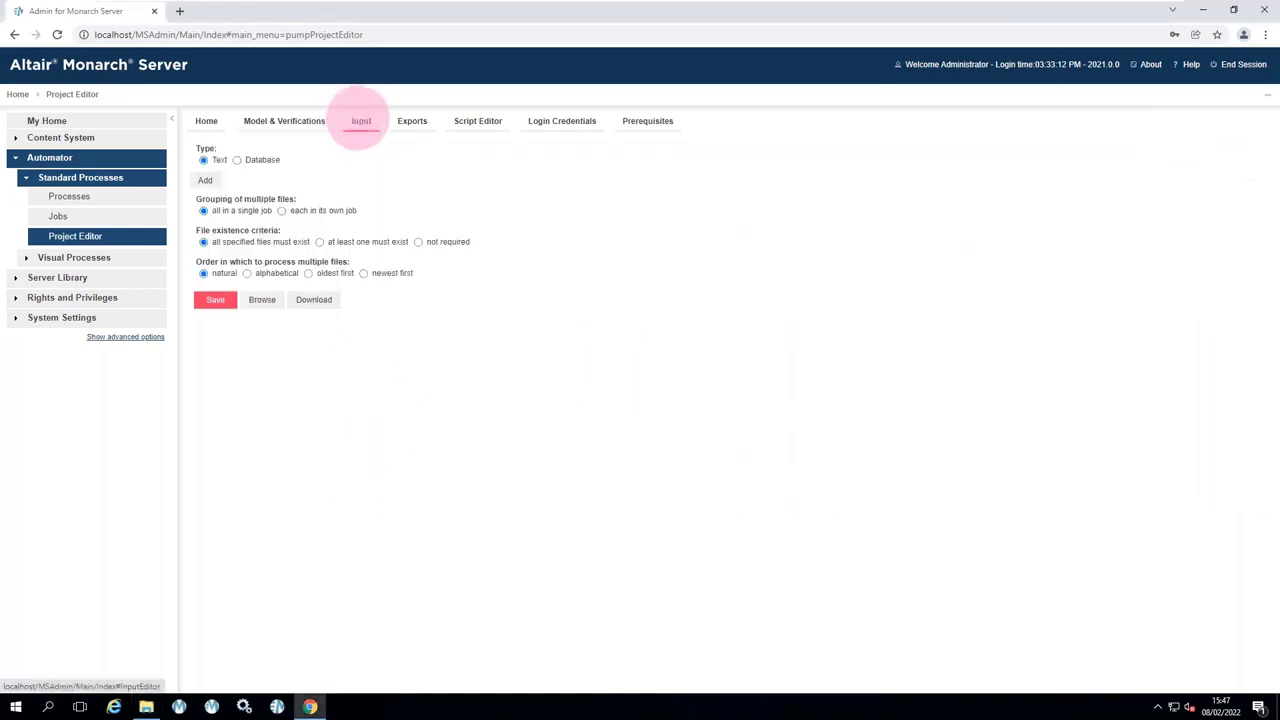
{"action": "left_click", "coordinate": [203, 181]}
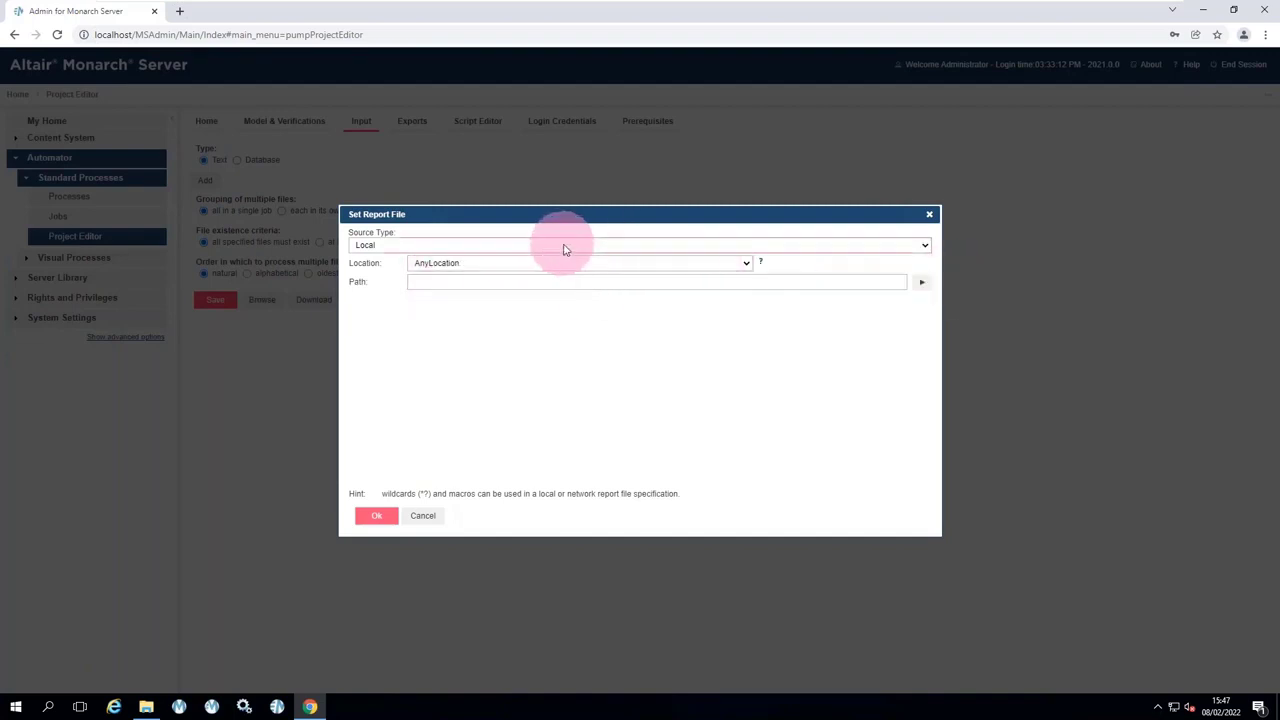
{"action": "left_click", "coordinate": [537, 262]}
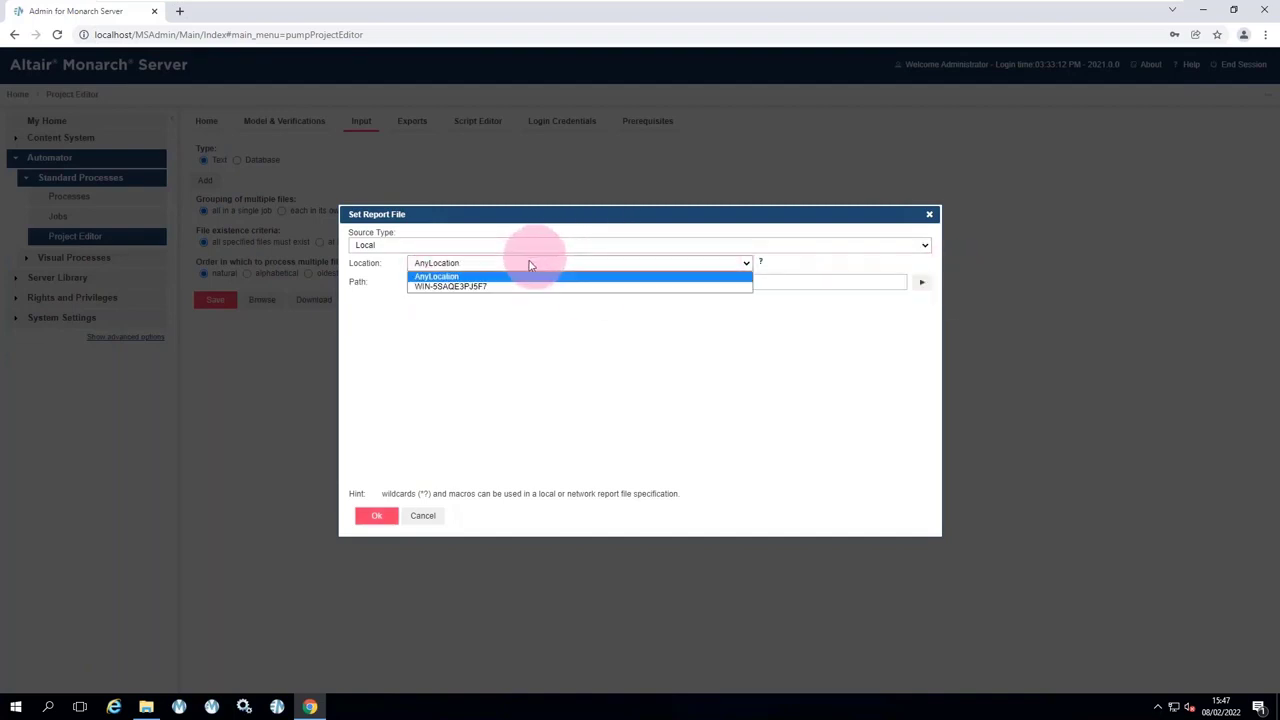
{"action": "left_click", "coordinate": [460, 288]}
{"action": "left_click", "coordinate": [409, 246]}
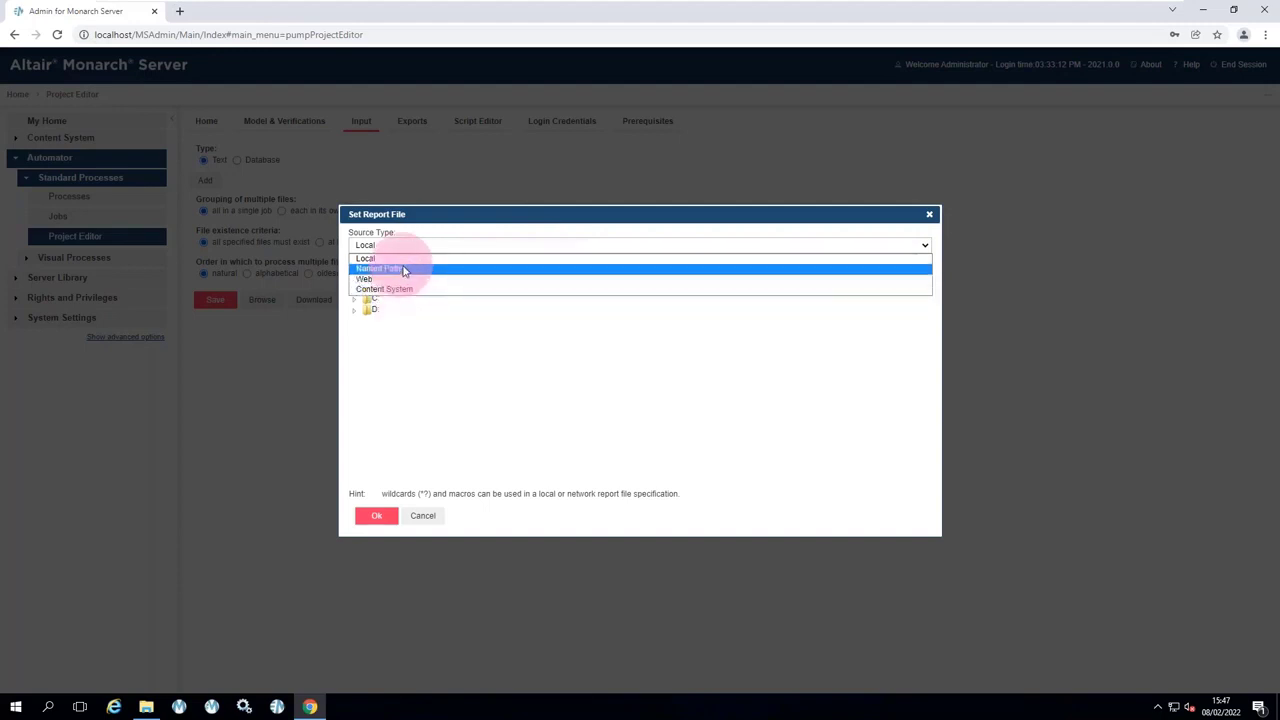
{"action": "left_click", "coordinate": [404, 271]}
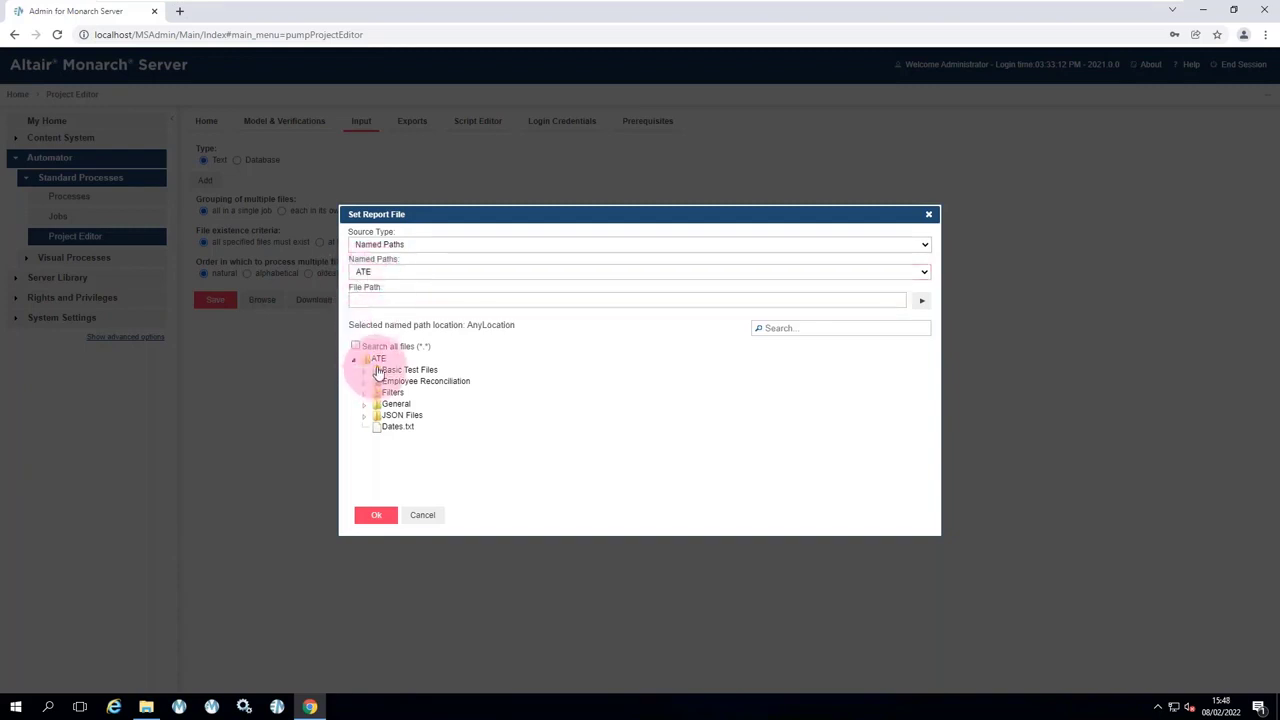
Set the report file path to Basic Test Files\Input\Class*.prn and add it as the project's input.
{"action": "double_click", "coordinate": [389, 371]}
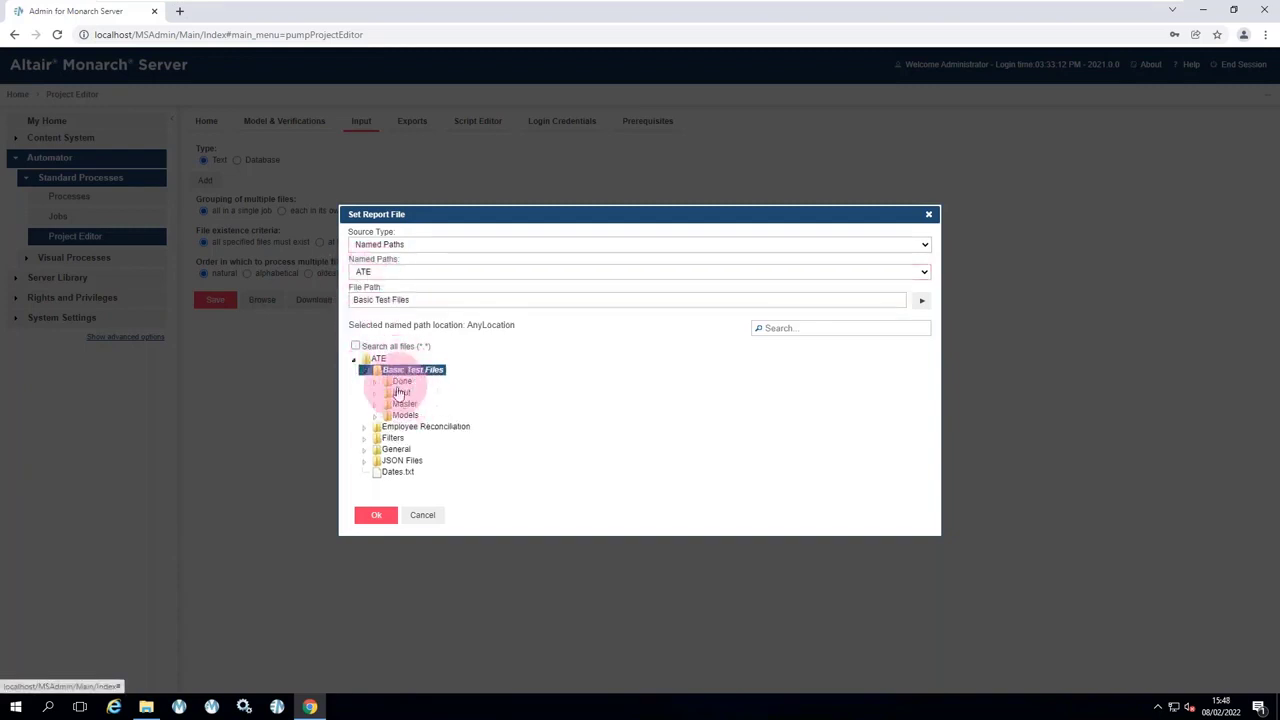
{"action": "double_click", "coordinate": [400, 393]}
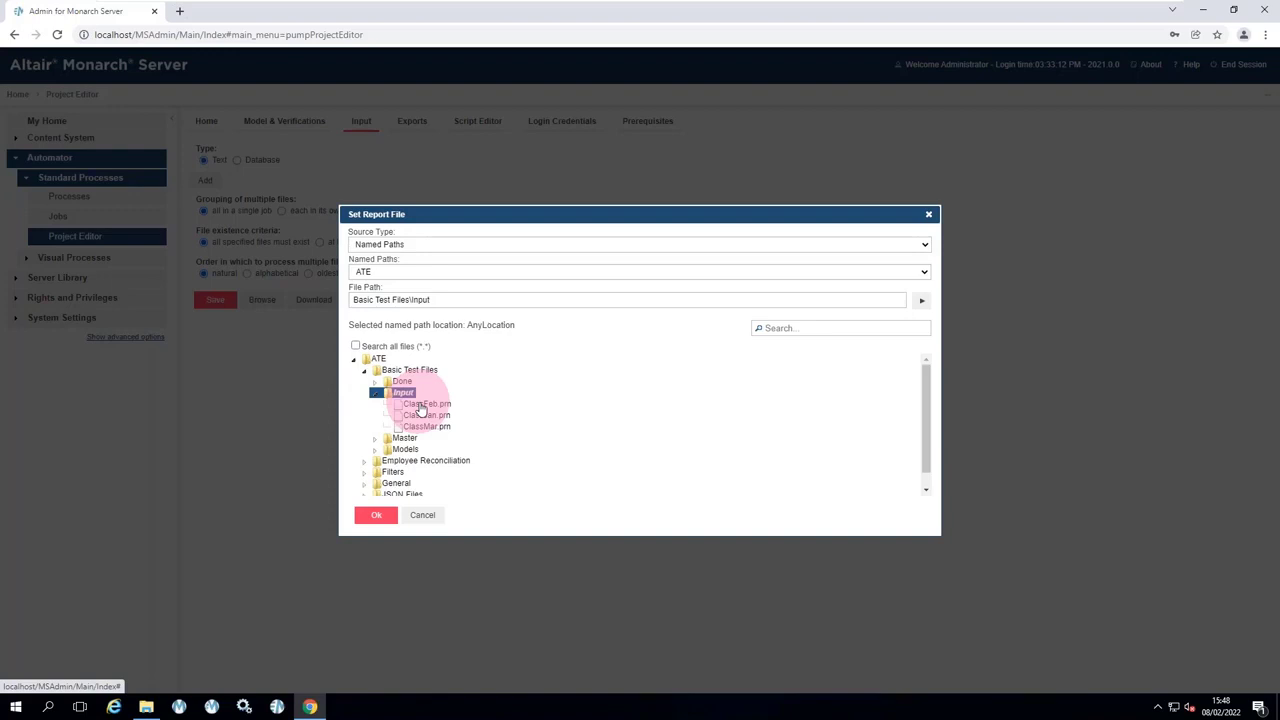
{"action": "left_click", "coordinate": [421, 405]}
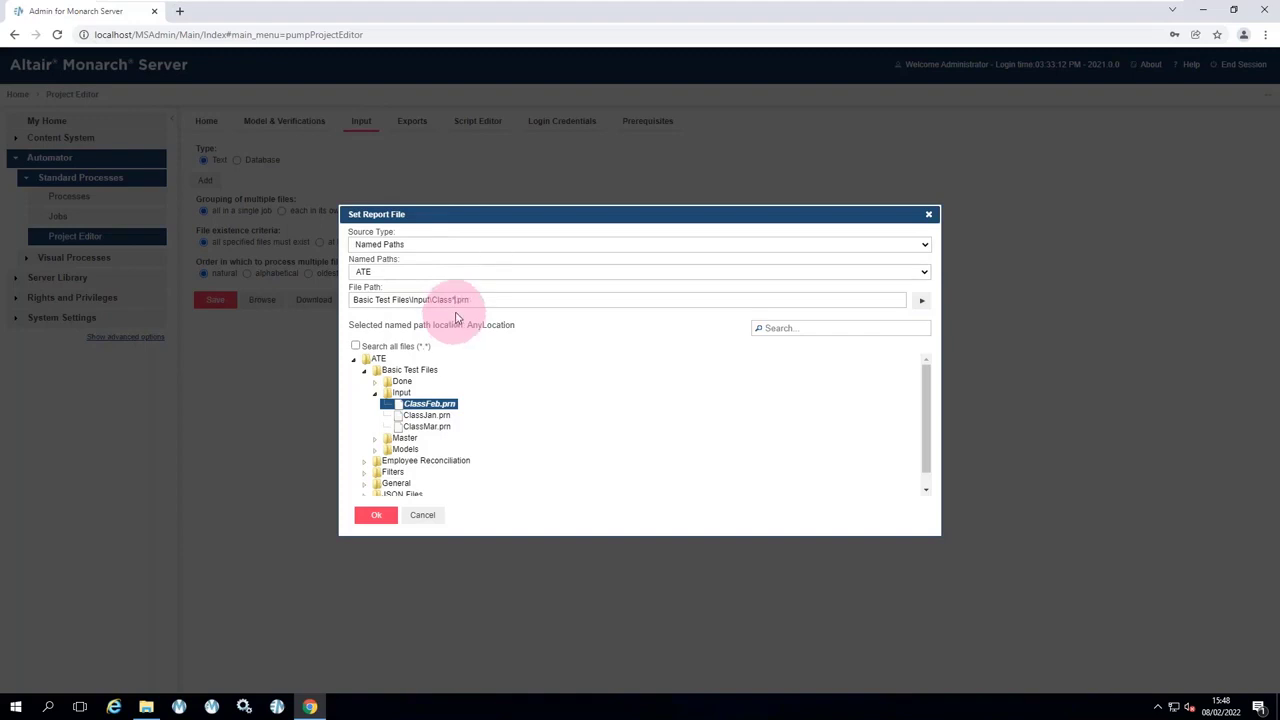
{"action": "left_click", "coordinate": [470, 300]}
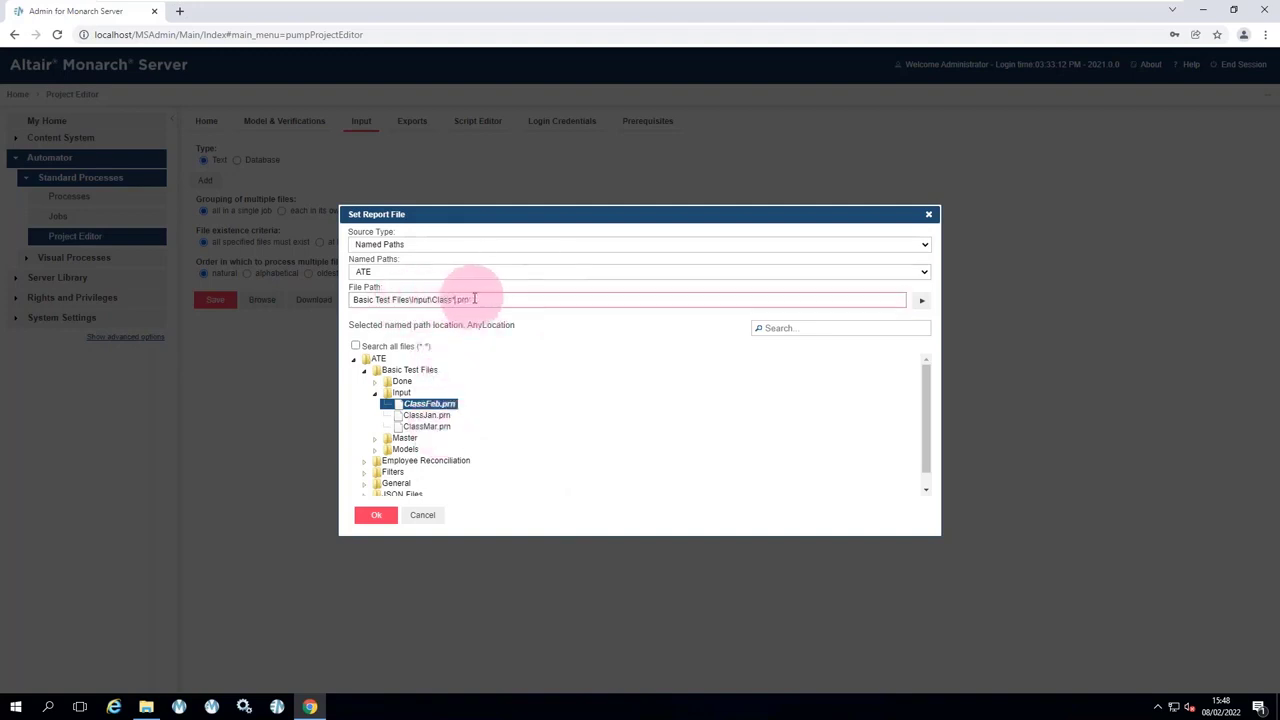
{"action": "left_click", "coordinate": [376, 516]}
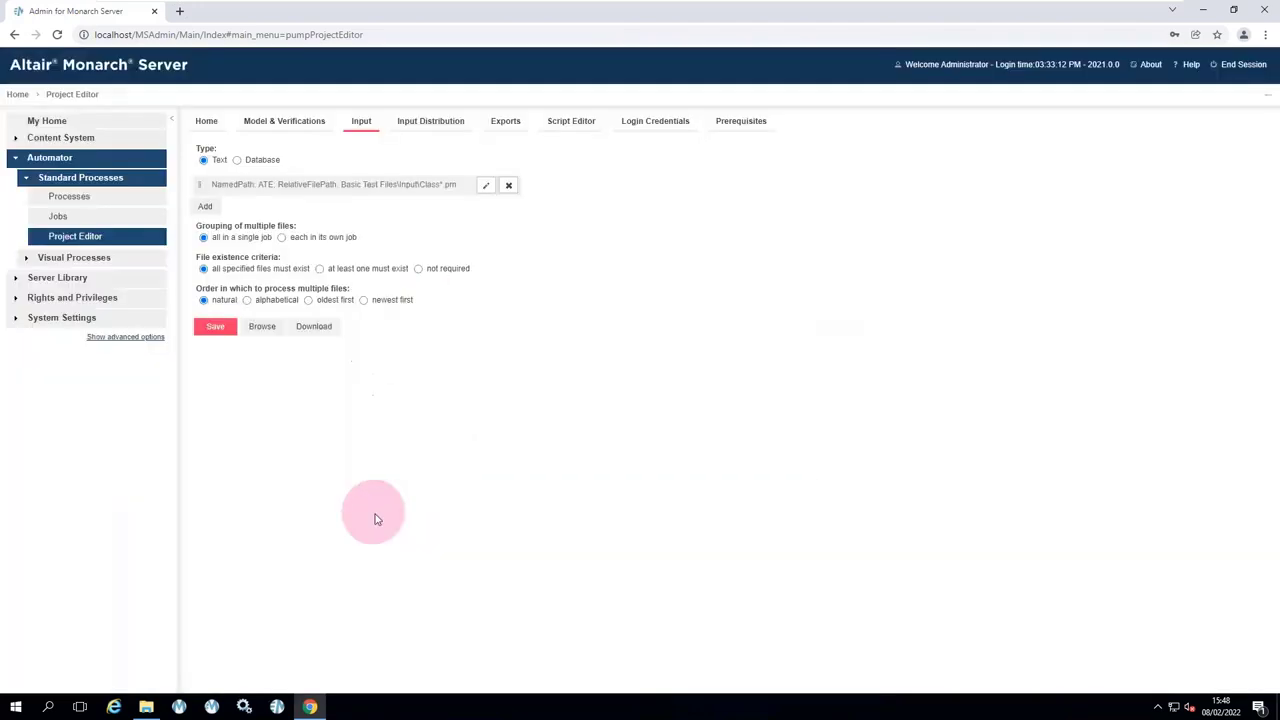
Start a table export named Export 1 with no filter or sort, output through the file system, and browse for its output file.
{"action": "left_click", "coordinate": [442, 128]}
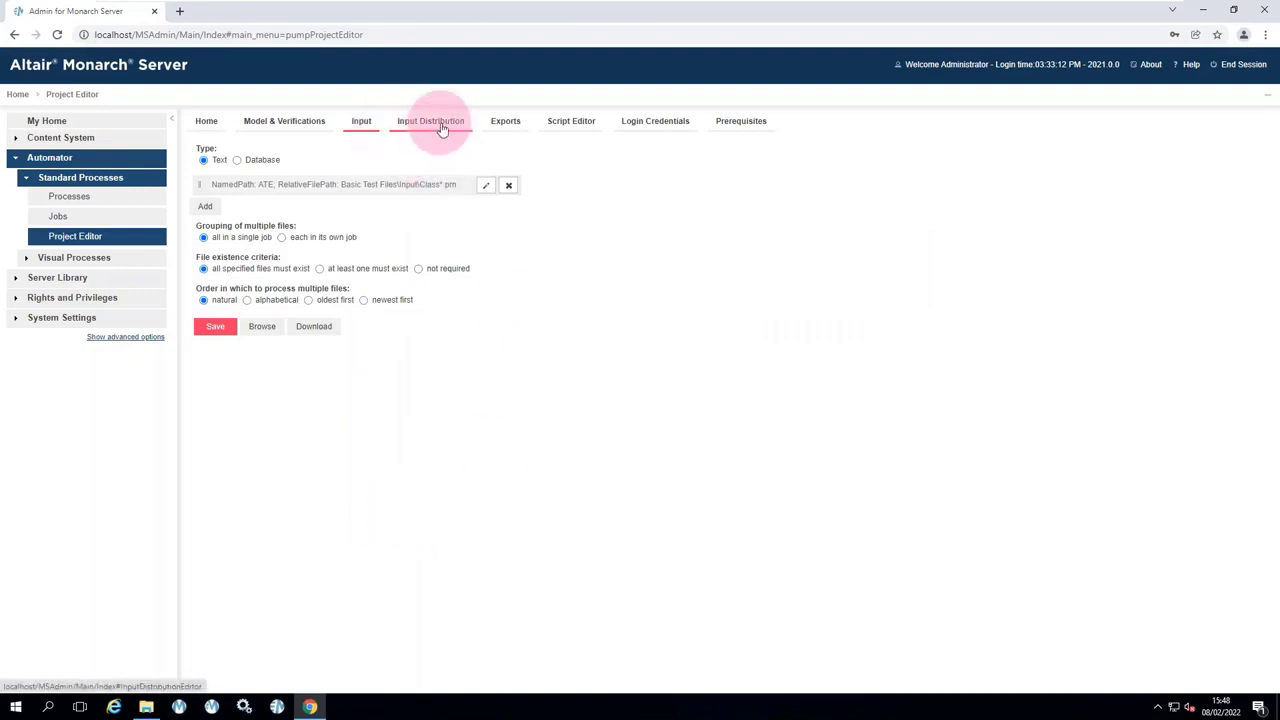
{"action": "left_click", "coordinate": [508, 126]}
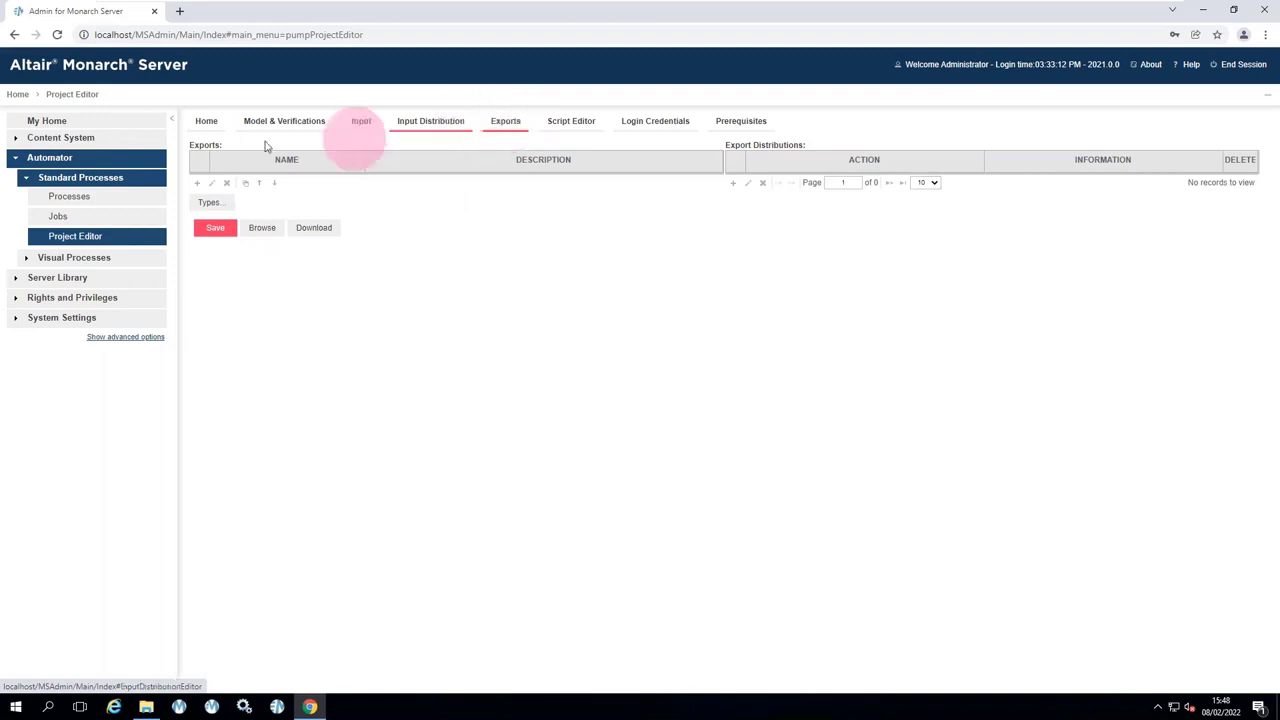
{"action": "left_click", "coordinate": [198, 185]}
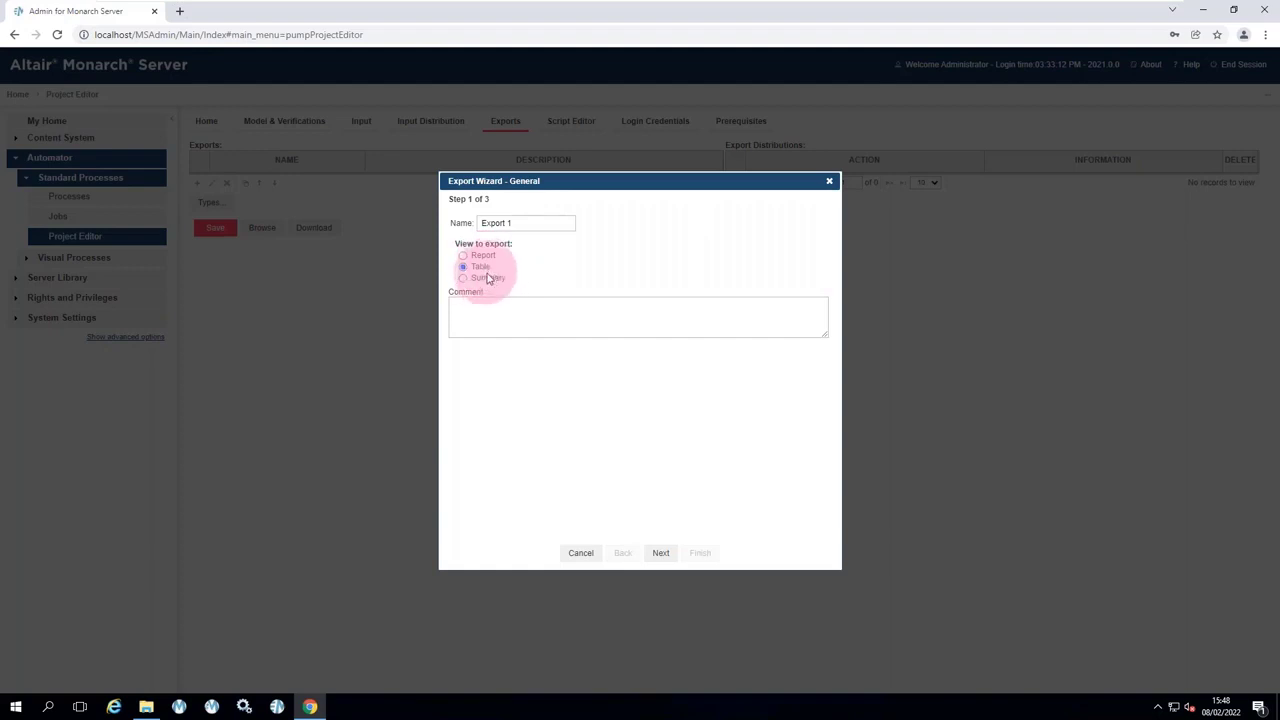
{"action": "left_click", "coordinate": [655, 552]}
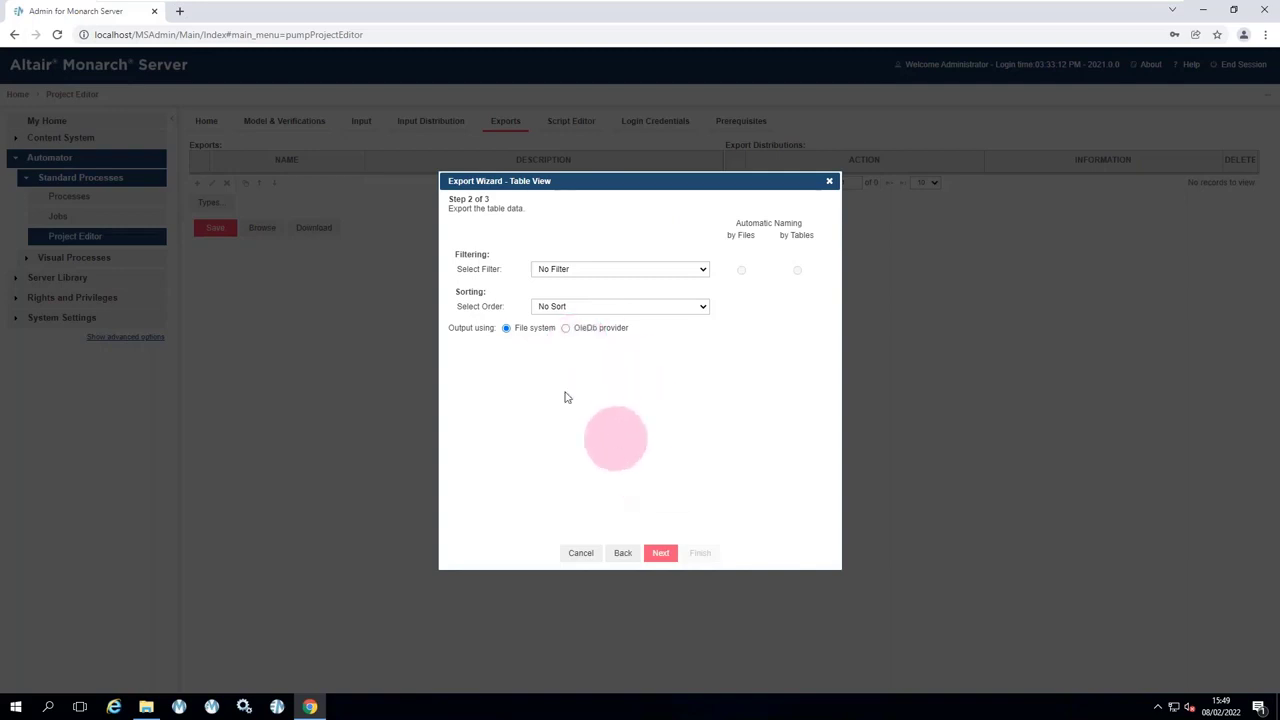
{"action": "left_click", "coordinate": [659, 552]}
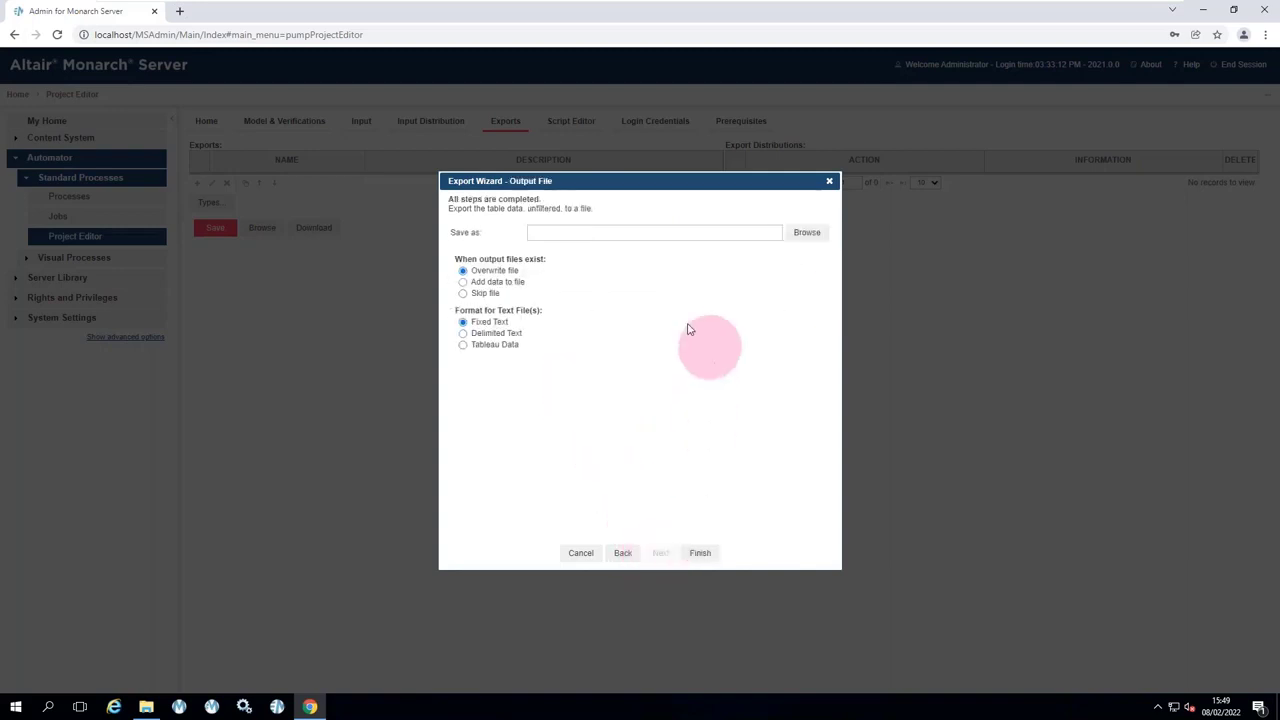
{"action": "left_click", "coordinate": [802, 236]}
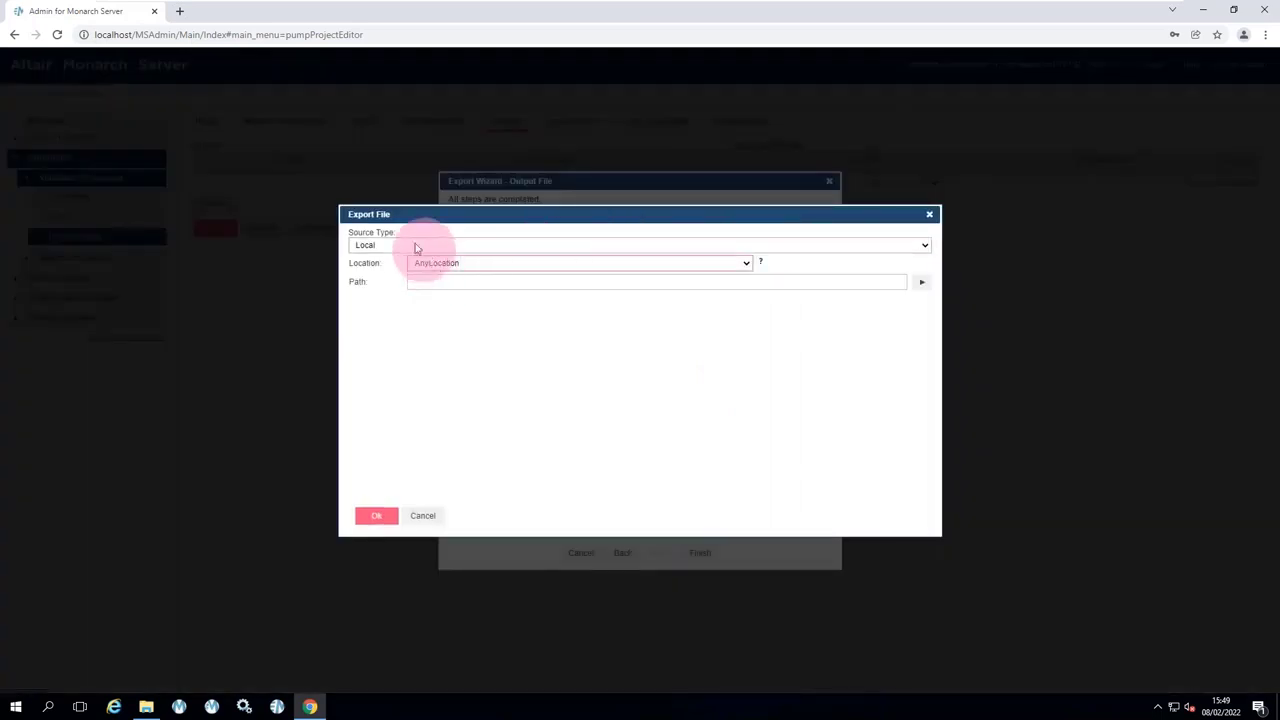
{"action": "left_click", "coordinate": [428, 282]}
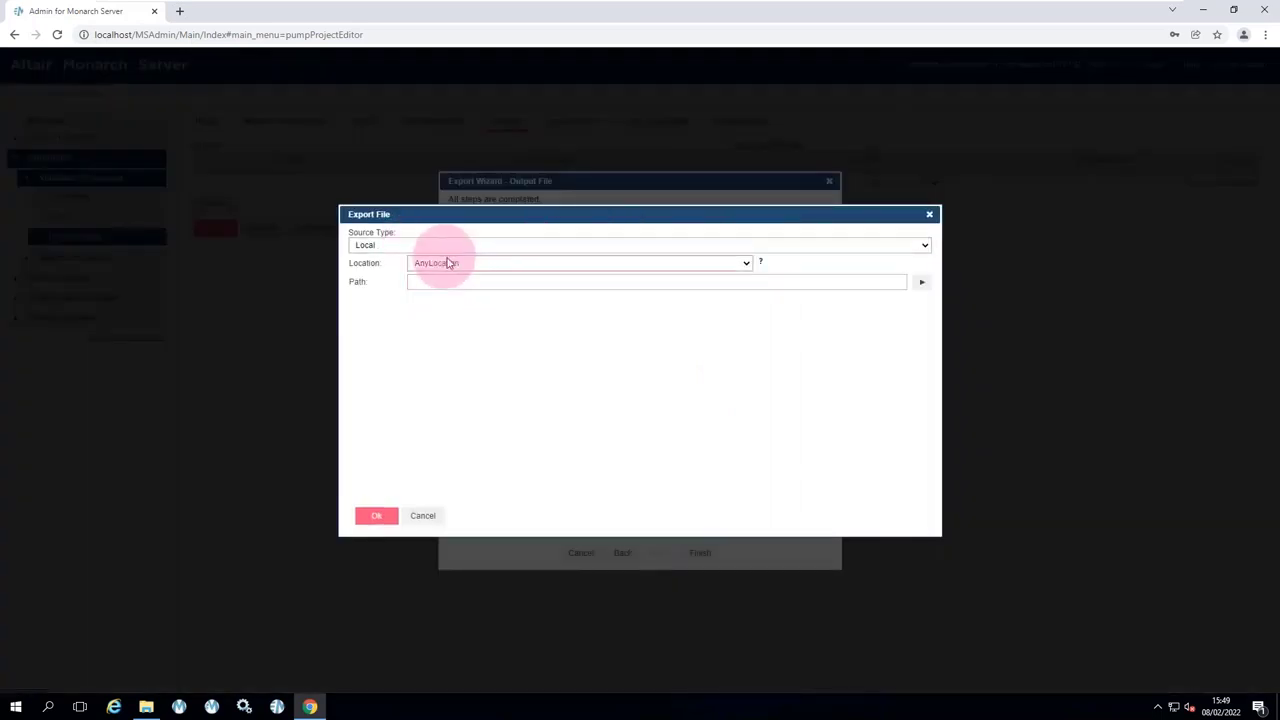
{"action": "left_click", "coordinate": [449, 262]}
{"action": "left_click", "coordinate": [443, 286]}
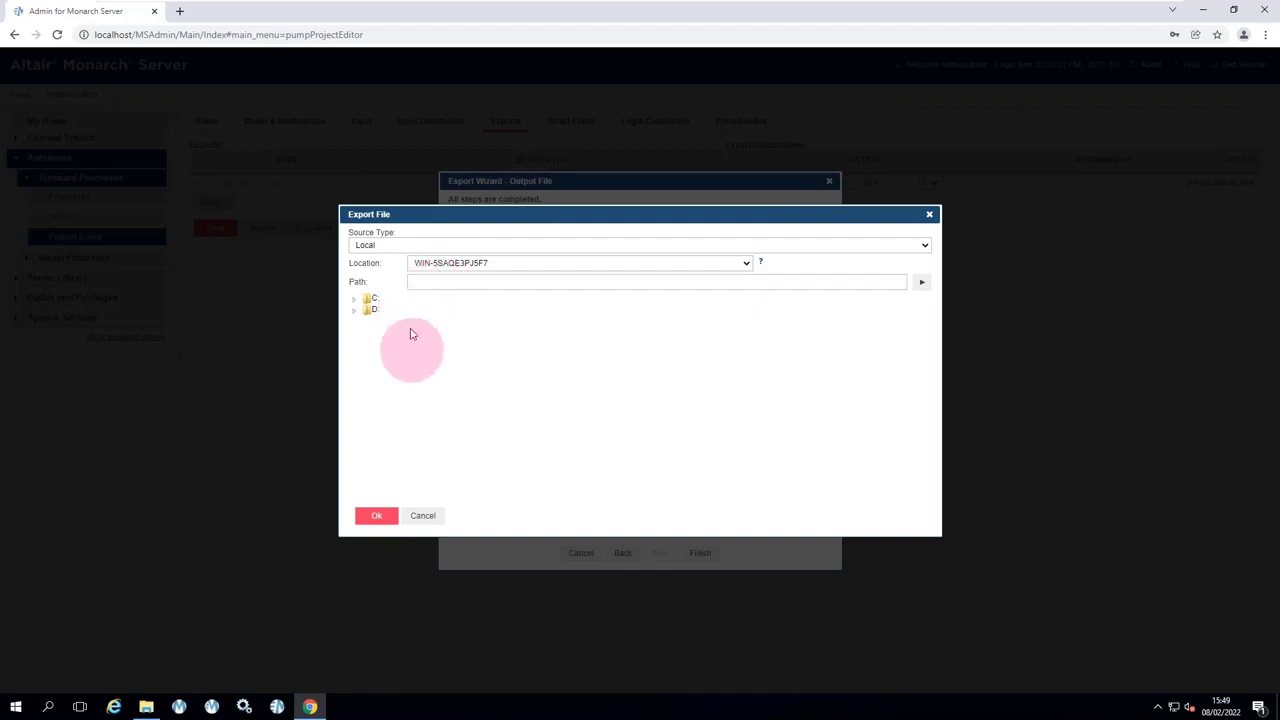
Set the export's output file to Basic Test Files\Standard.xlsx using the ATE named path.
{"action": "left_click", "coordinate": [393, 244]}
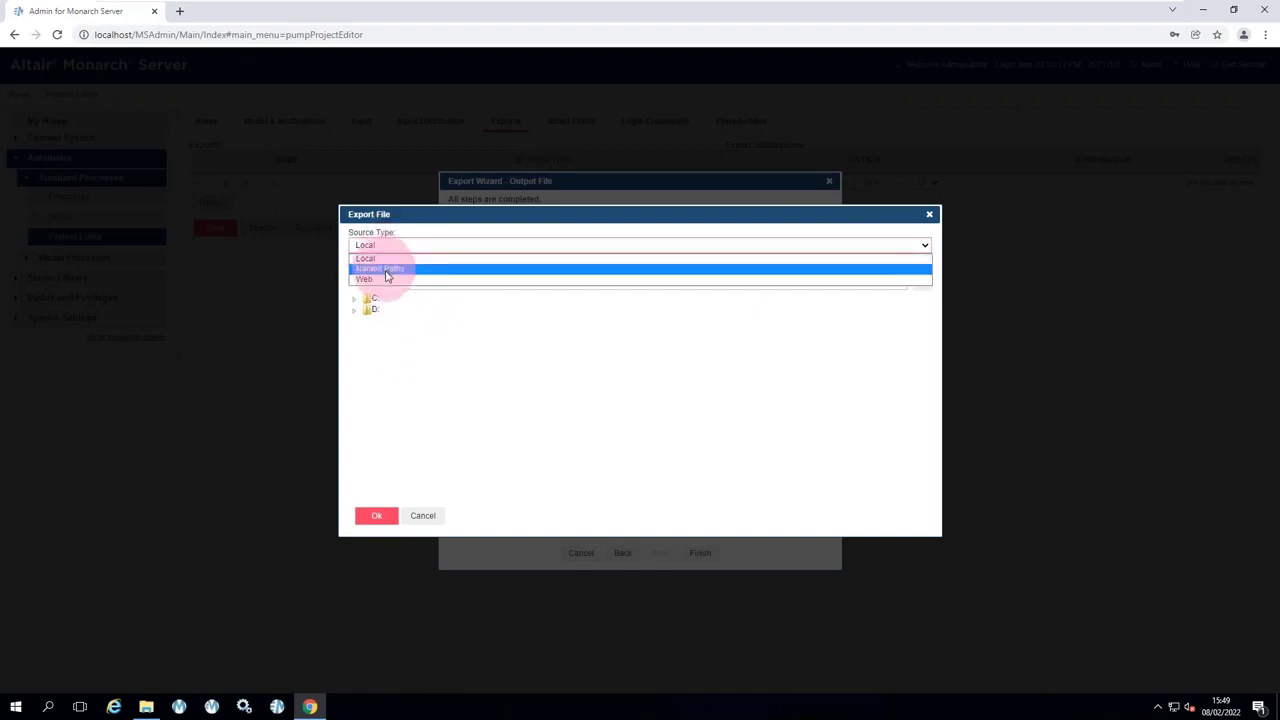
{"action": "left_click", "coordinate": [386, 268]}
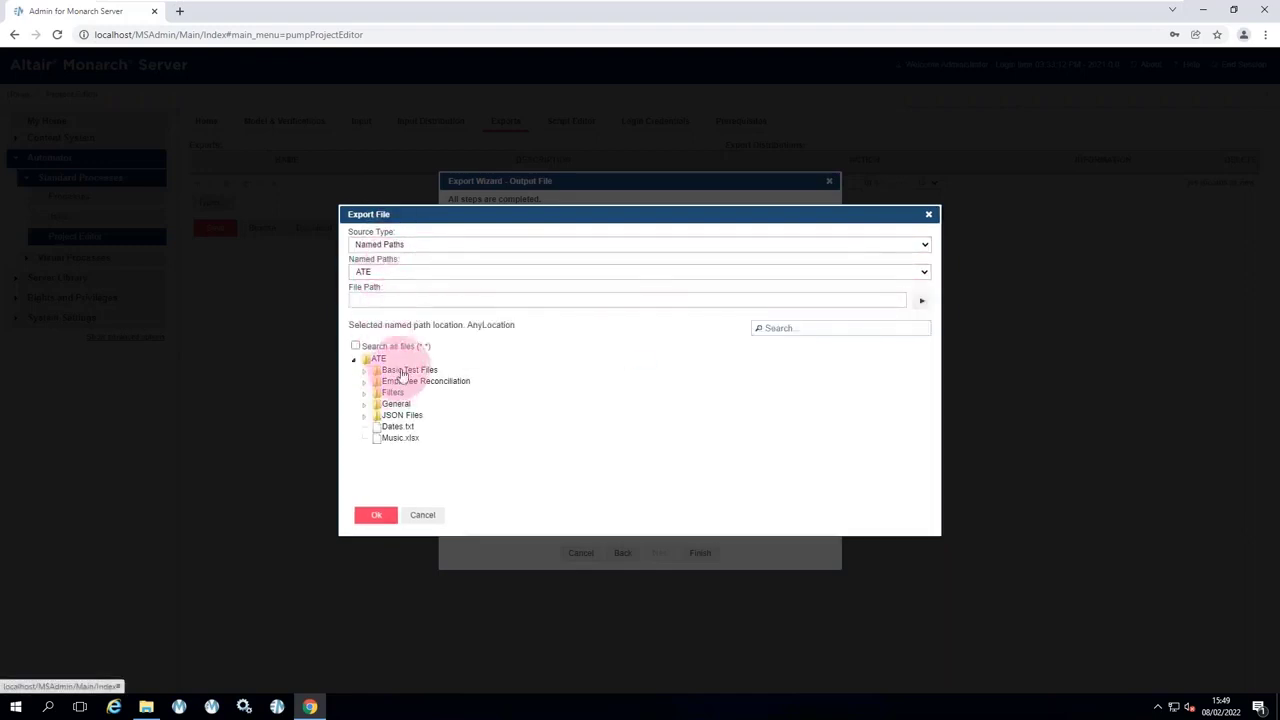
{"action": "left_click", "coordinate": [405, 369]}
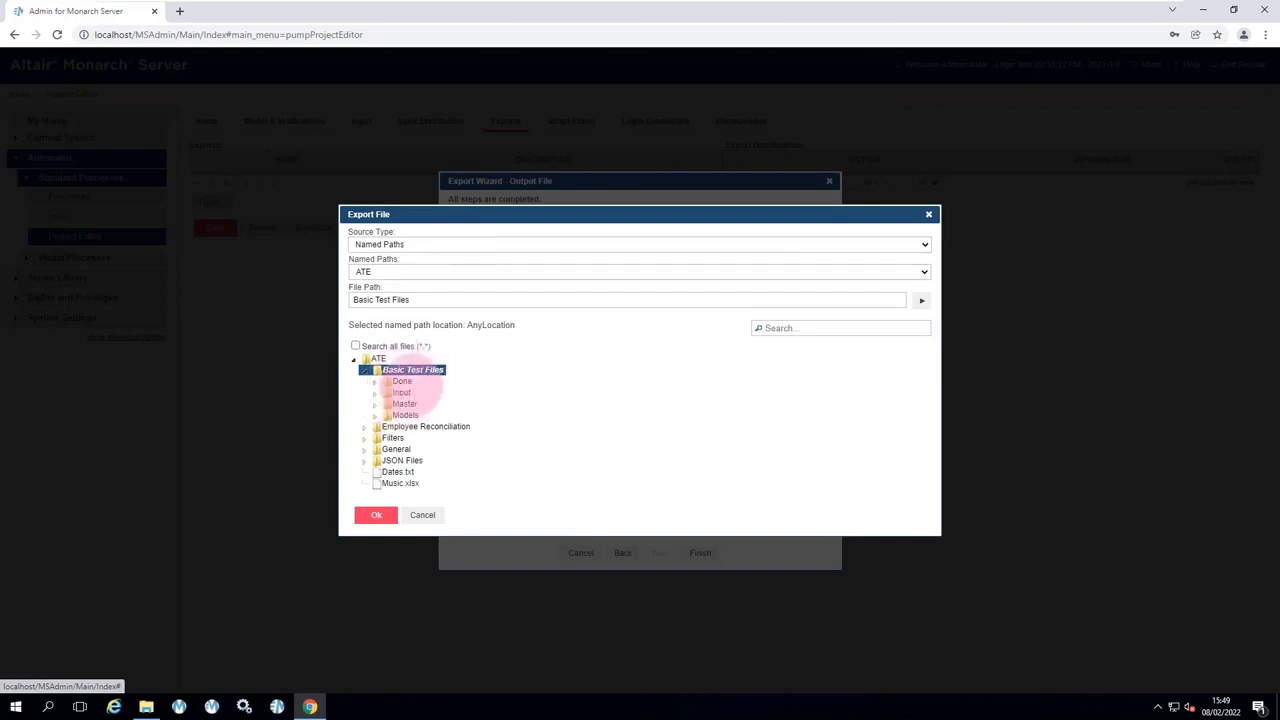
{"action": "left_click", "coordinate": [410, 370]}
{"action": "left_click", "coordinate": [425, 300]}
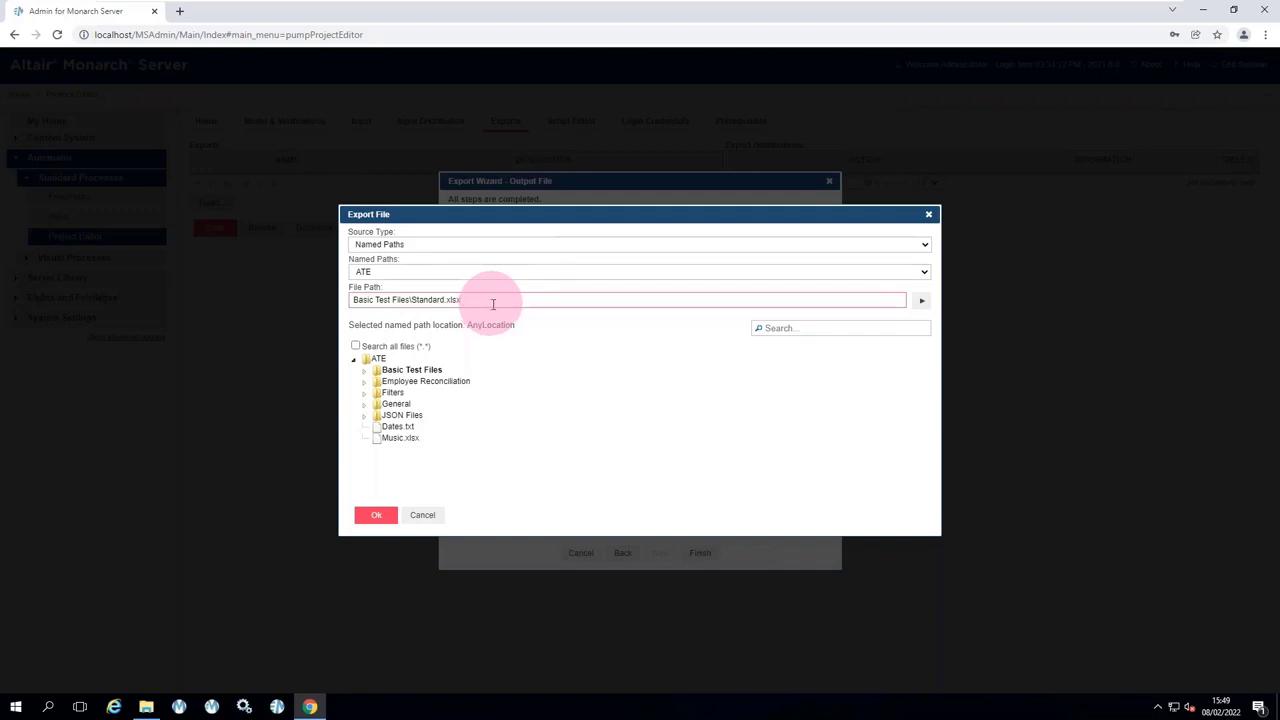
{"action": "type", "text": "x"}
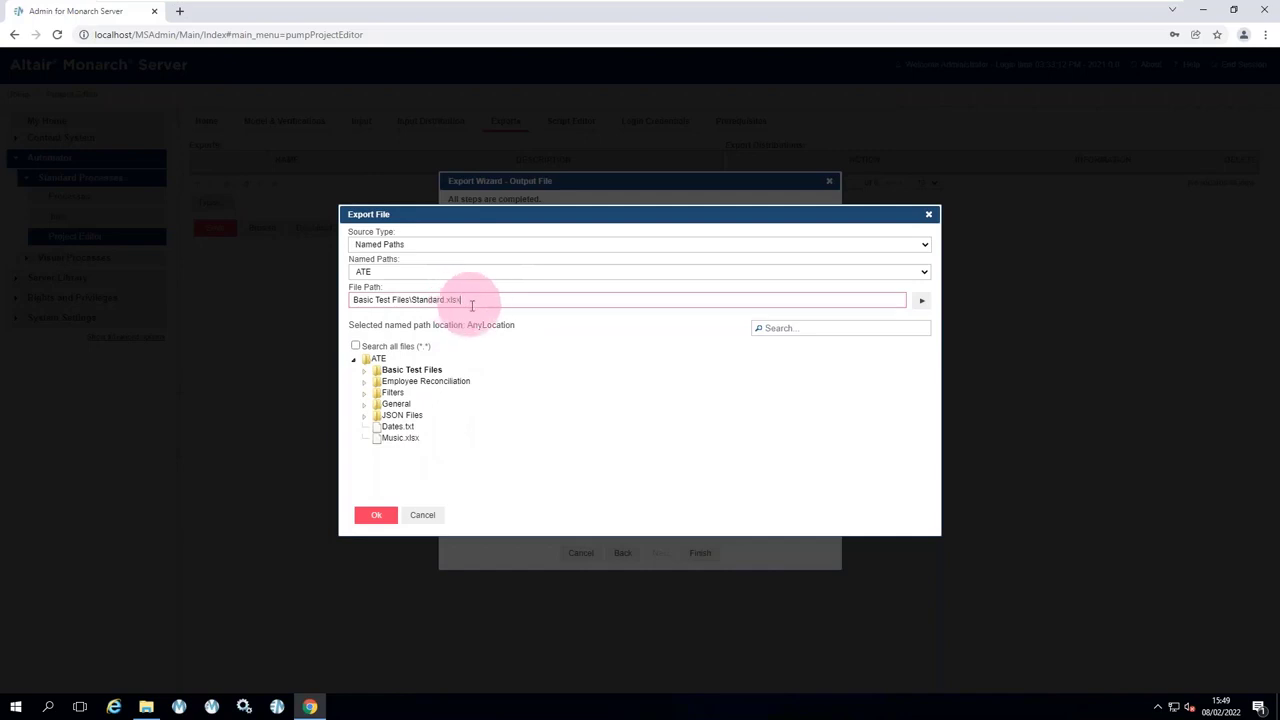
{"action": "left_click", "coordinate": [376, 517]}
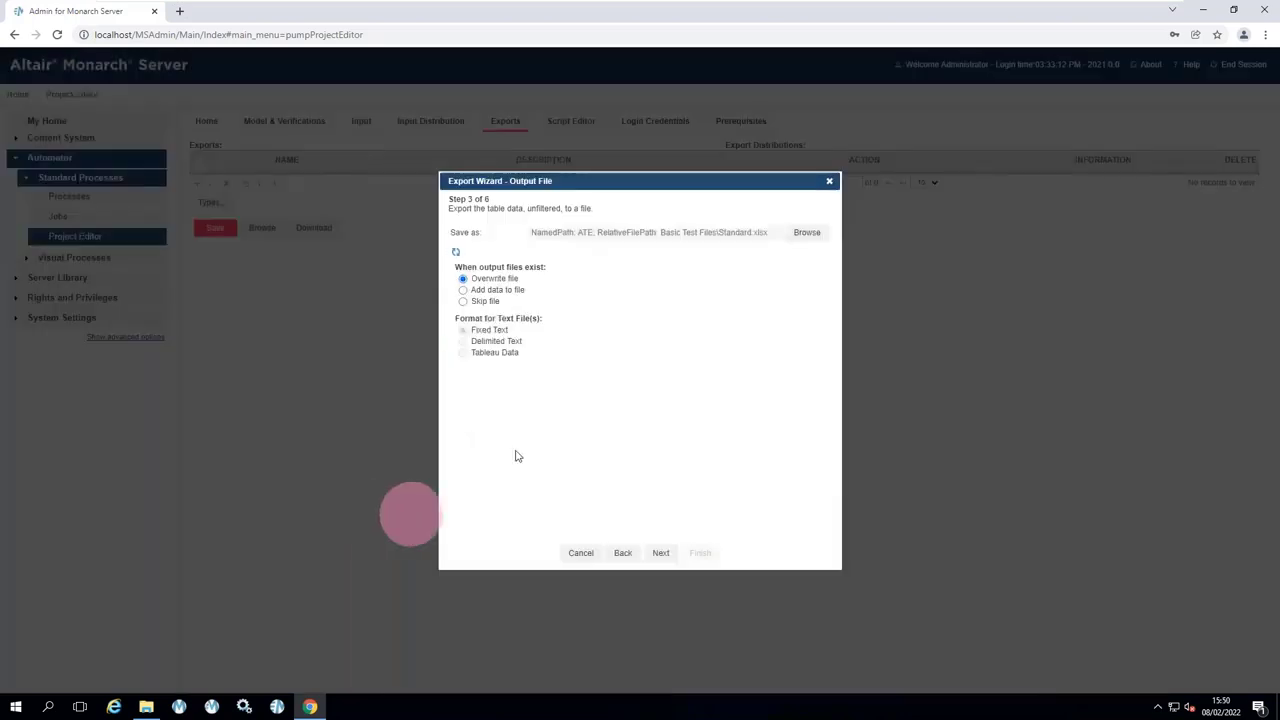
Finish the export with existing files overwritten, table name Untitled, all columns exported and no advanced Excel features.
{"action": "left_click", "coordinate": [661, 553]}
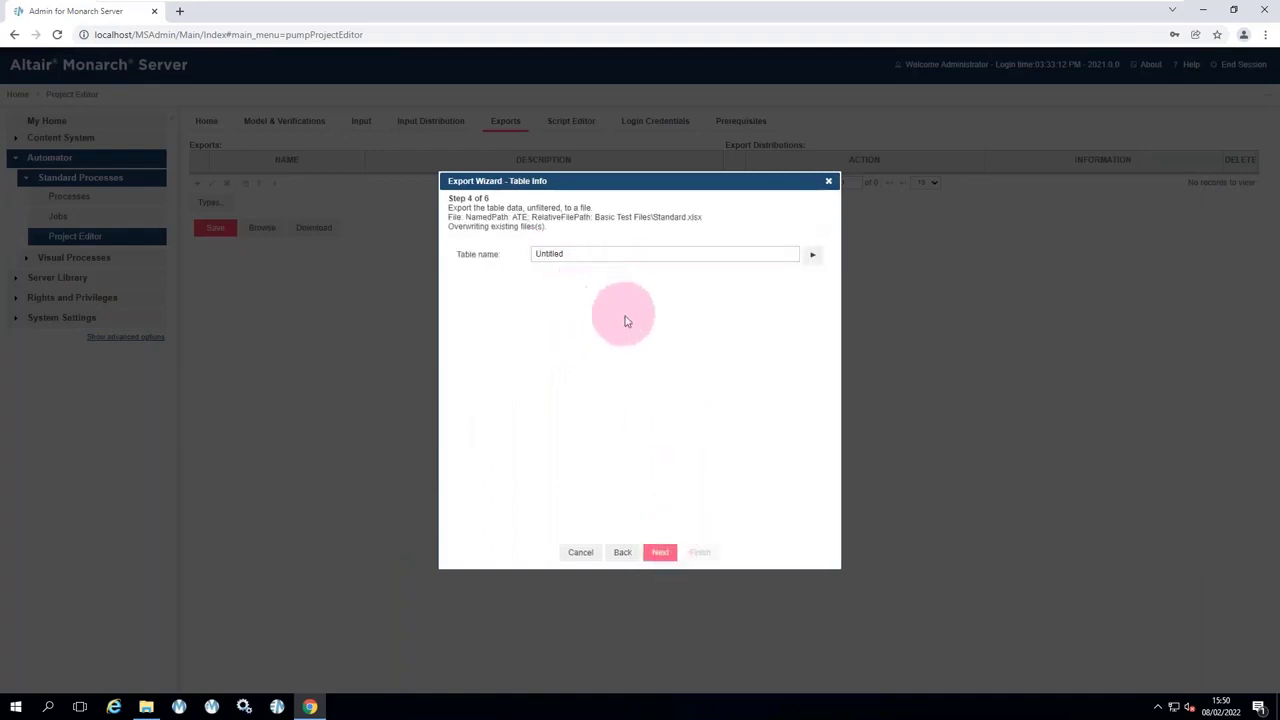
{"action": "left_click", "coordinate": [661, 554]}
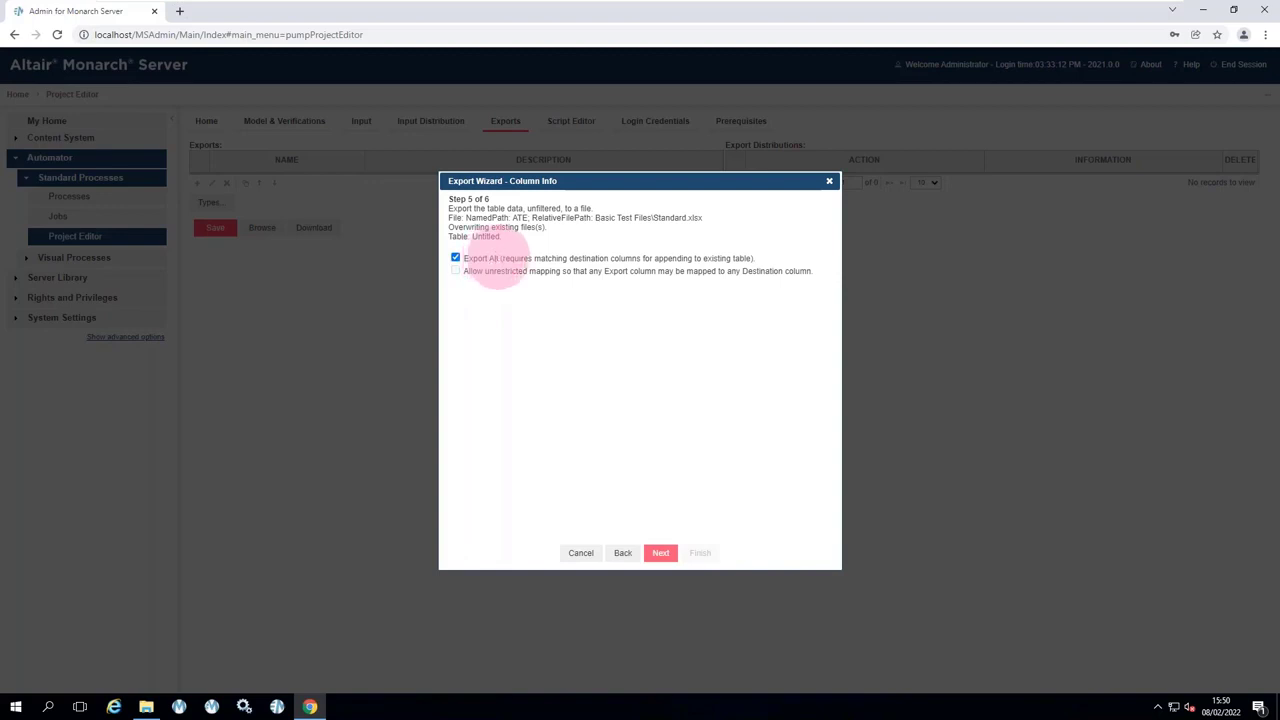
{"action": "left_click", "coordinate": [660, 553]}
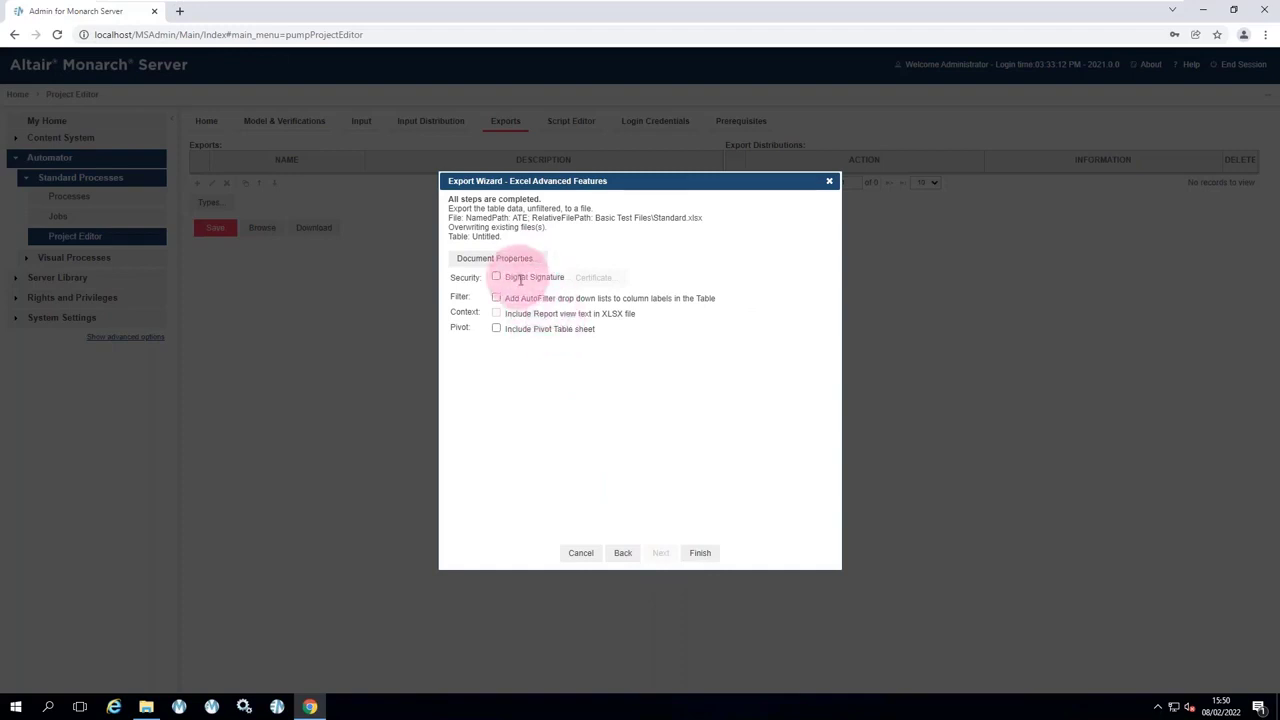
{"action": "left_click", "coordinate": [700, 556]}
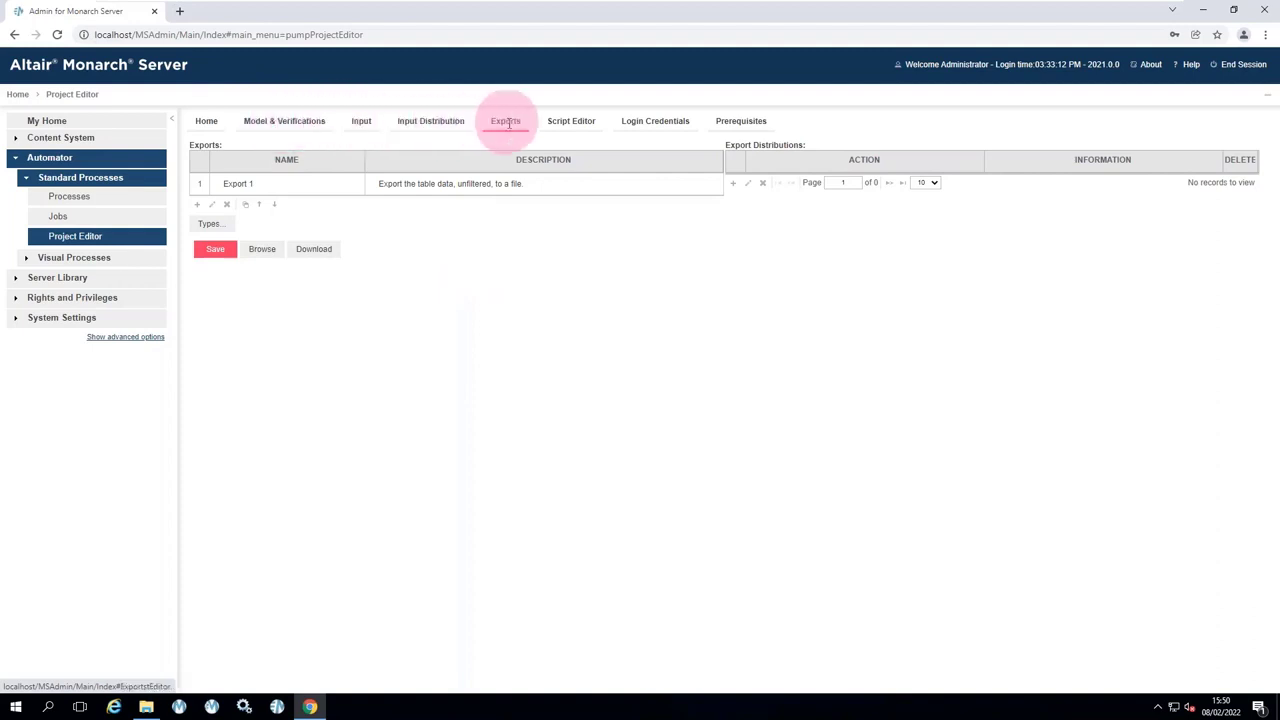
Save and commit the project to the Server Library, keeping the name Classic.
{"action": "left_click", "coordinate": [214, 252]}
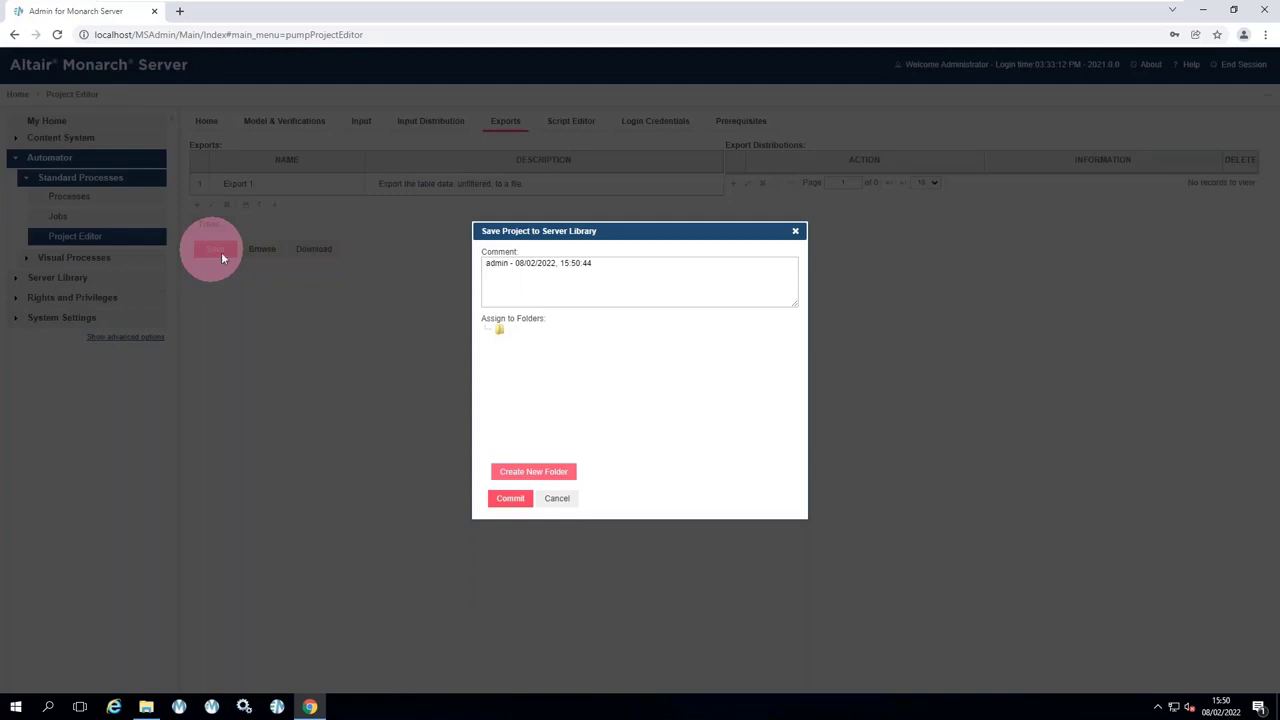
{"action": "left_click", "coordinate": [511, 500]}
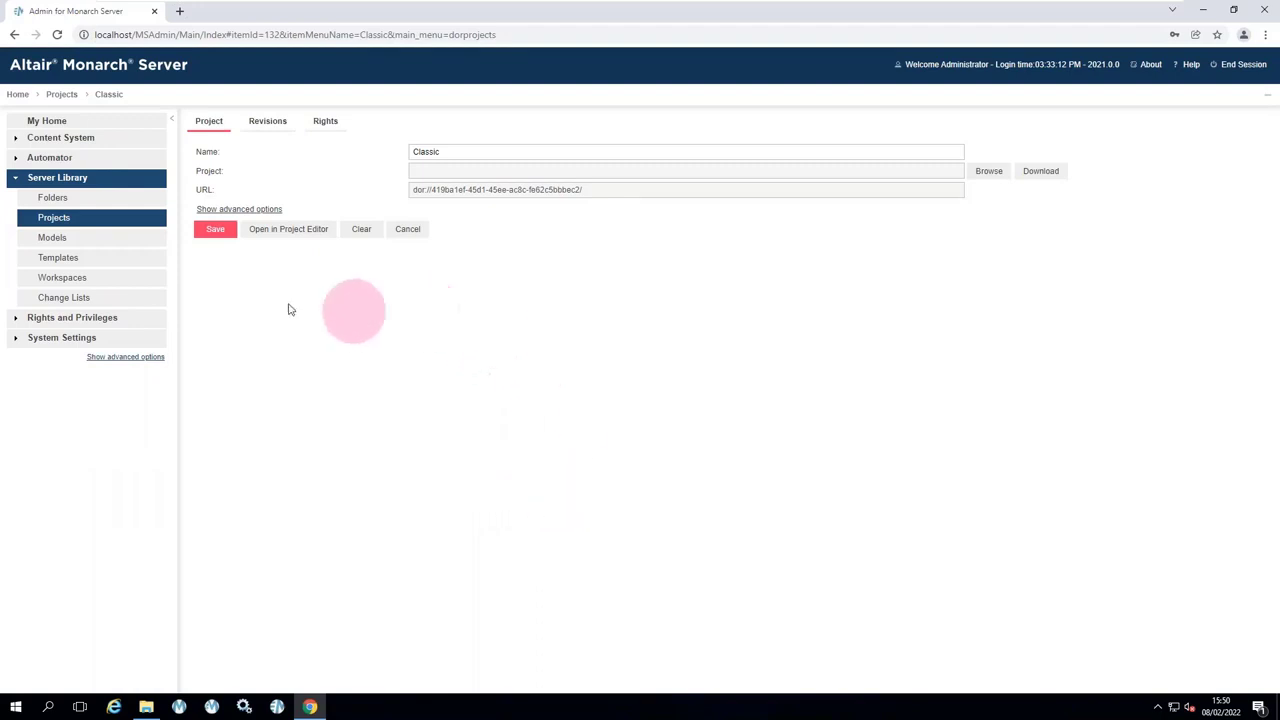
{"action": "left_click", "coordinate": [212, 230]}
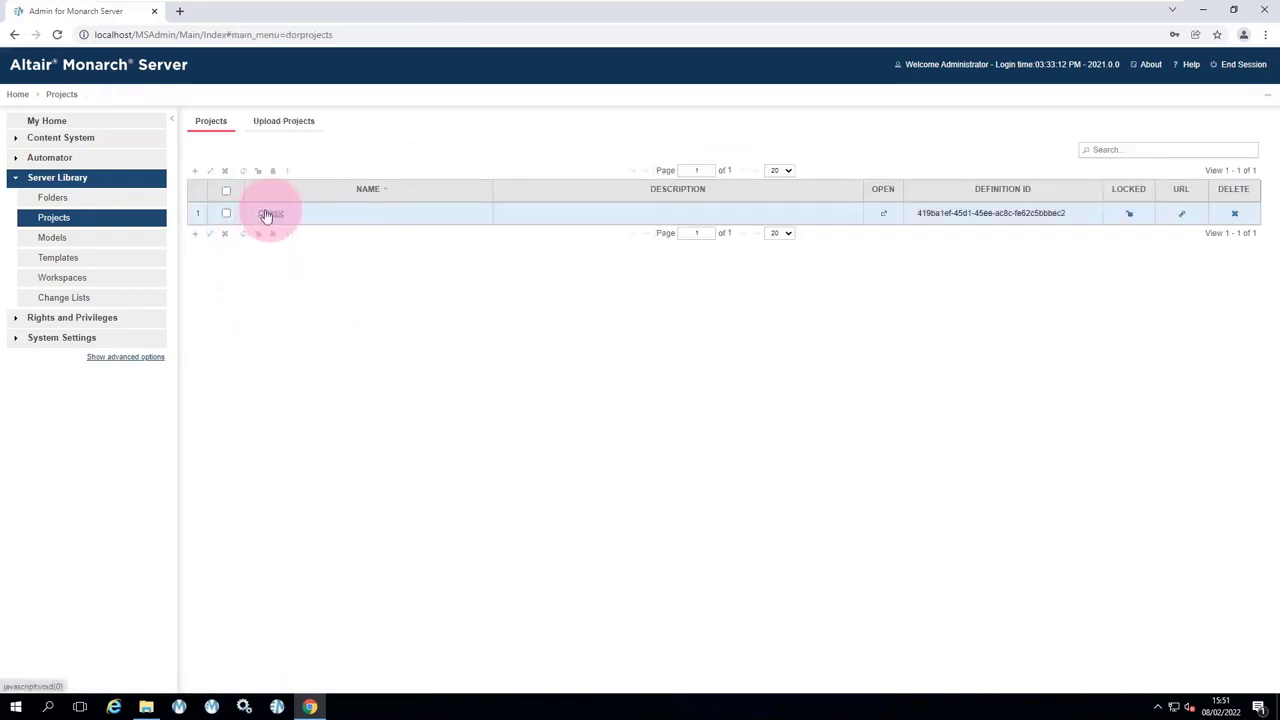
Create a new standard process in Automator and name it Standard.
{"action": "left_click", "coordinate": [17, 162]}
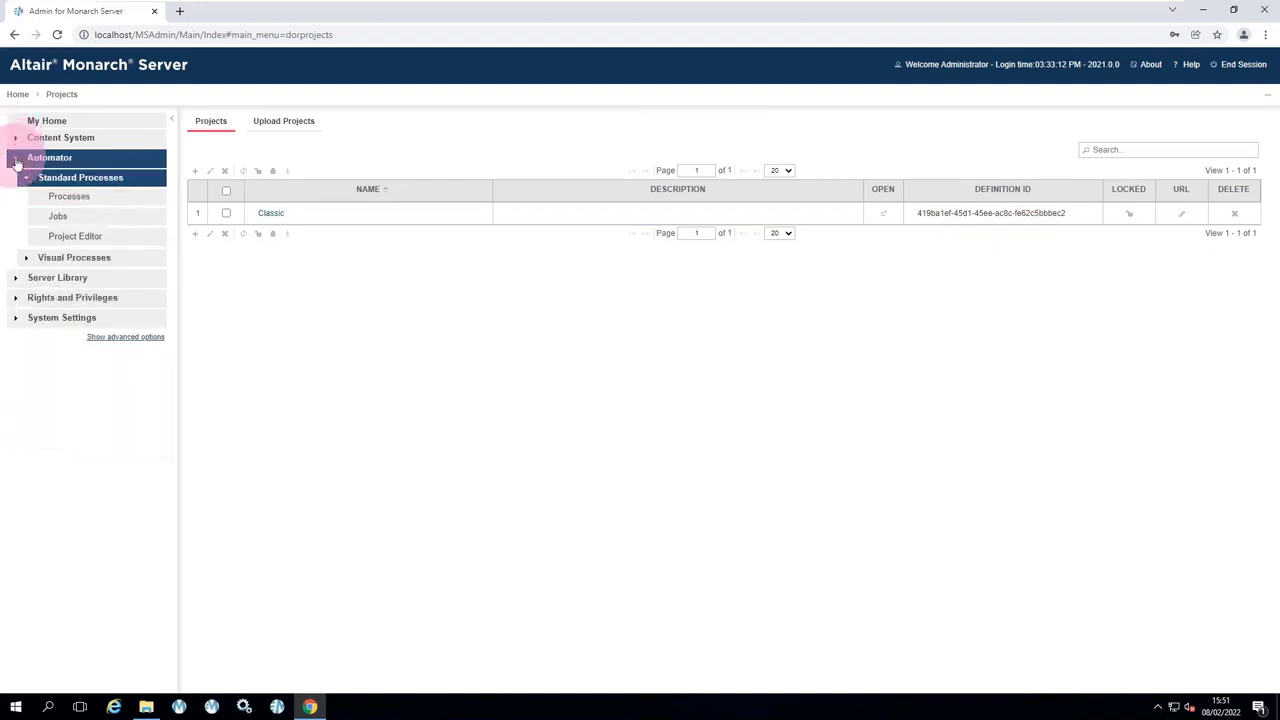
{"action": "left_click", "coordinate": [69, 196]}
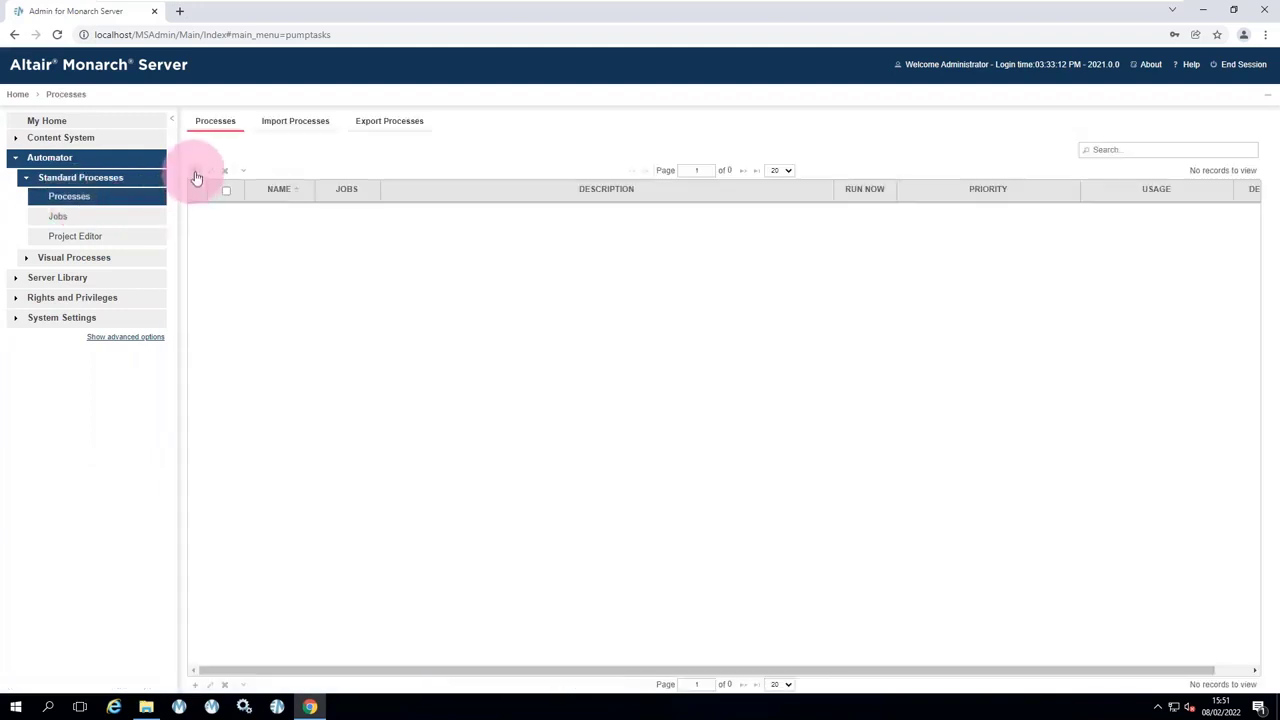
{"action": "left_click", "coordinate": [196, 172]}
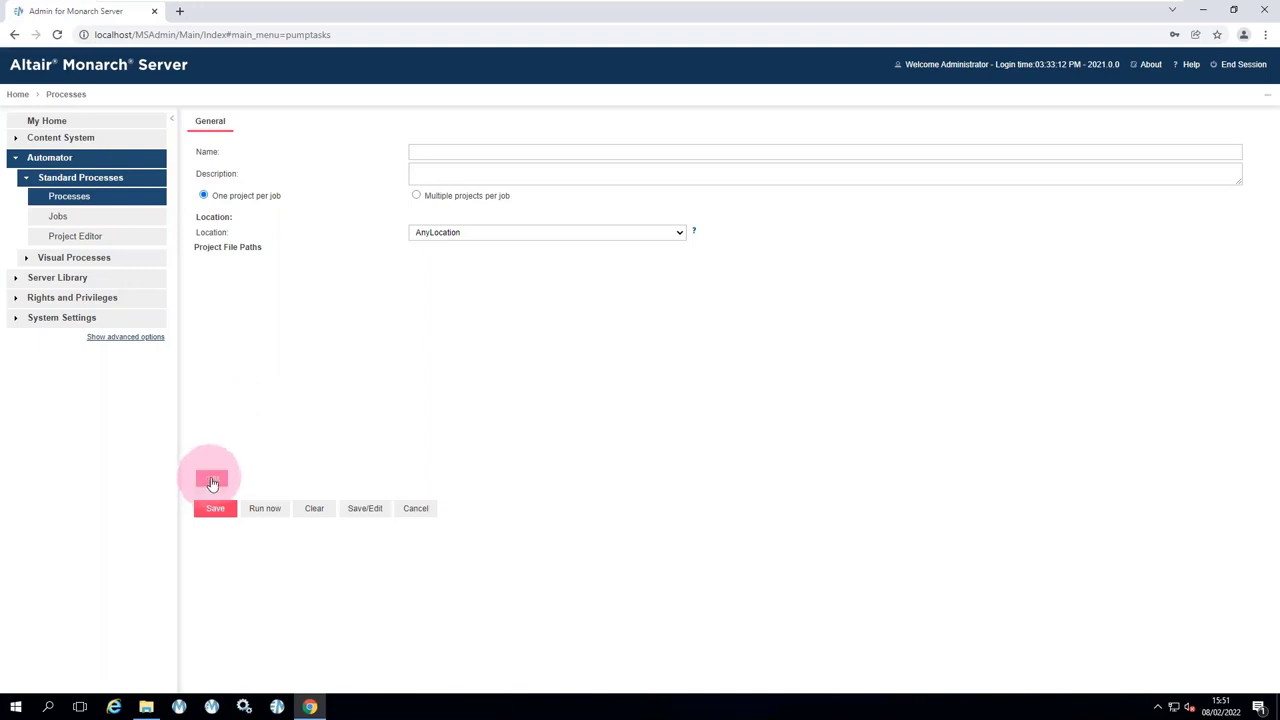
{"action": "left_click", "coordinate": [432, 152]}
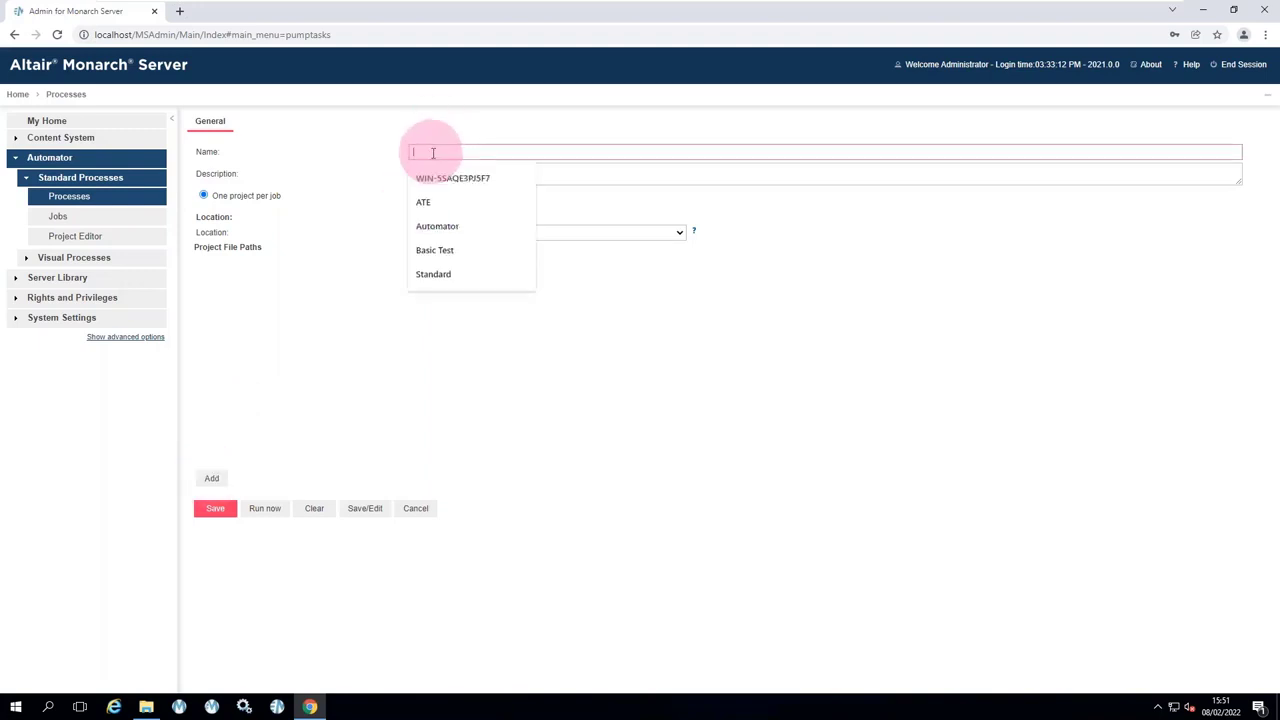
{"action": "type", "text": "S"}
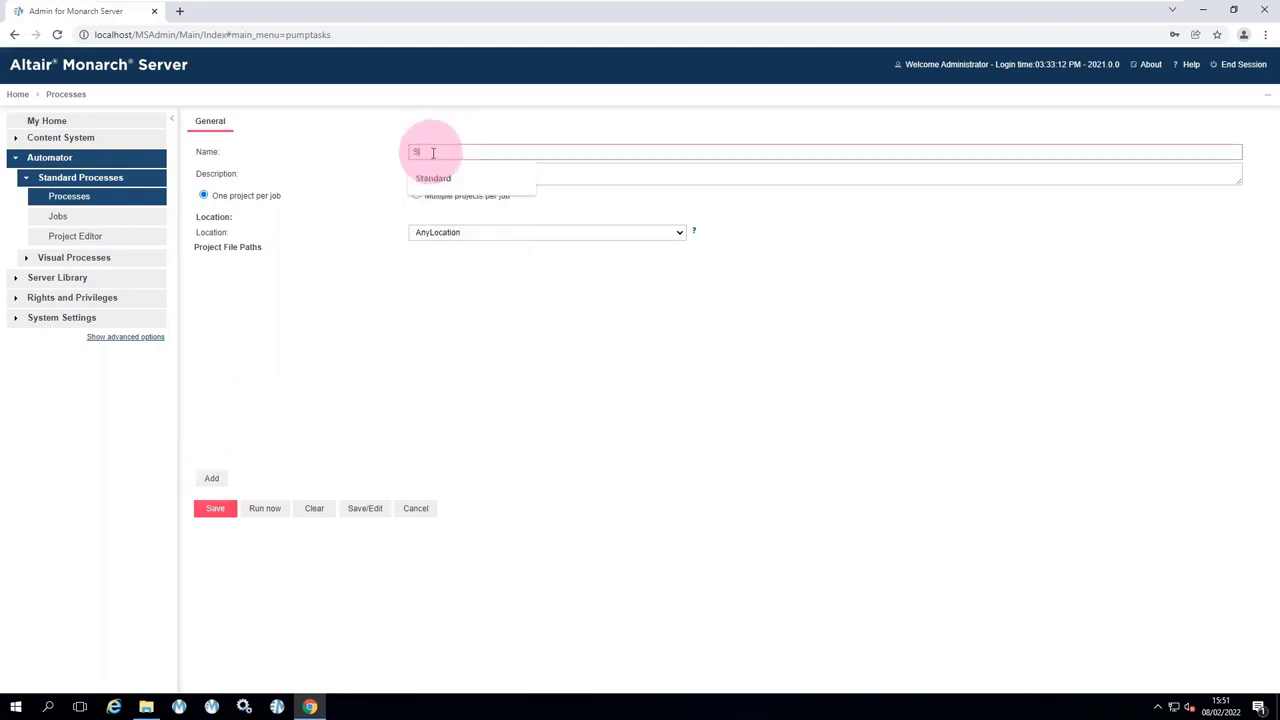
{"action": "type", "text": "tandard"}
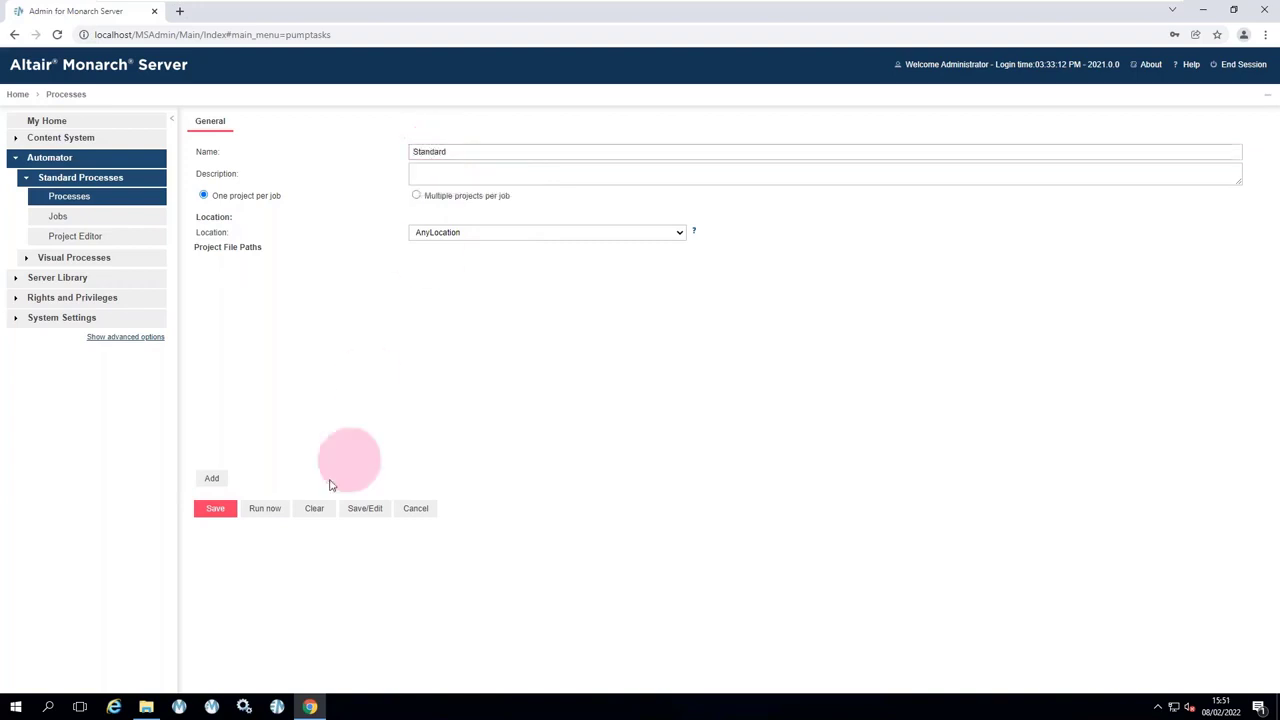
Add the Classic project from the Server Library to the Standard process and save the process.
{"action": "left_click", "coordinate": [214, 482]}
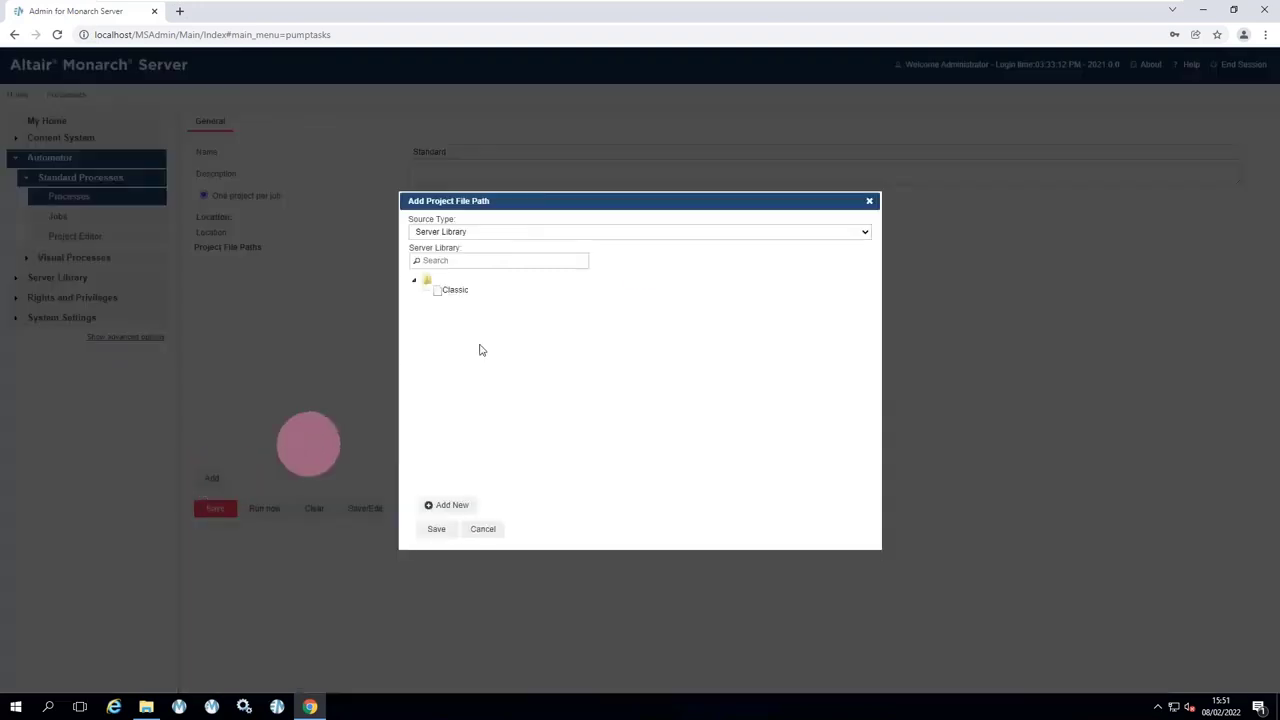
{"action": "left_click", "coordinate": [464, 232]}
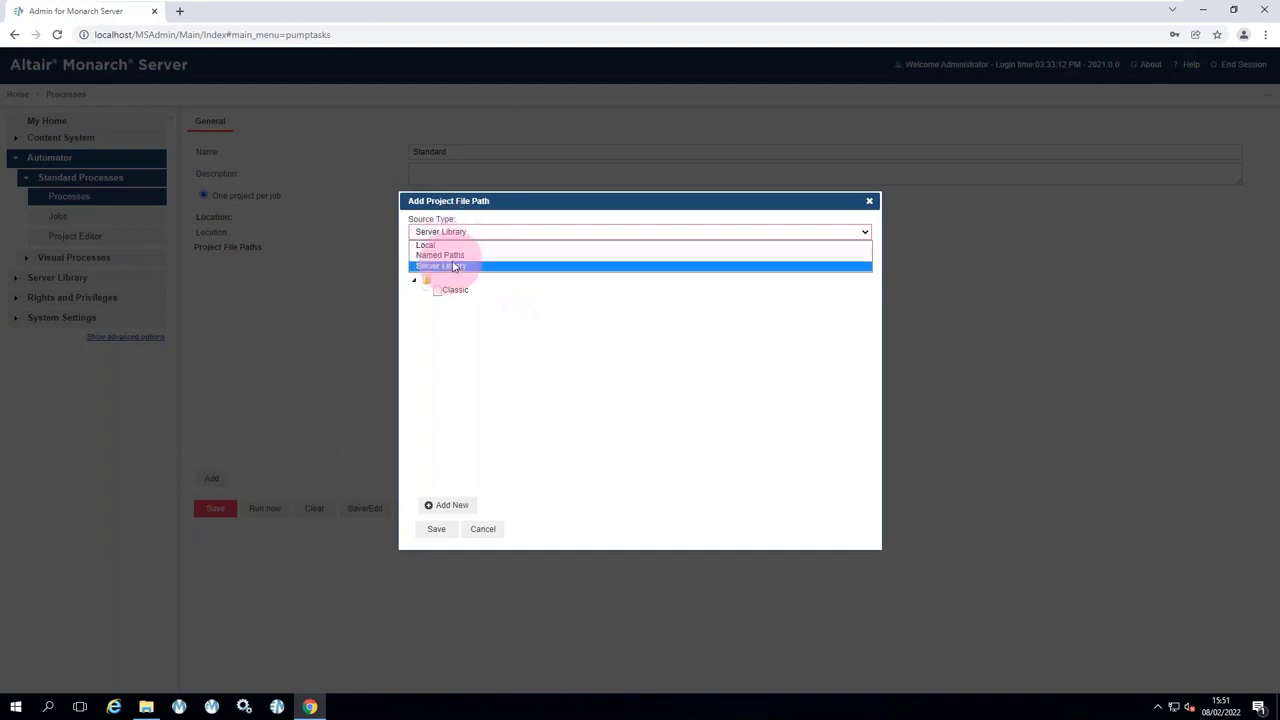
{"action": "left_click", "coordinate": [454, 266]}
{"action": "left_click", "coordinate": [456, 289]}
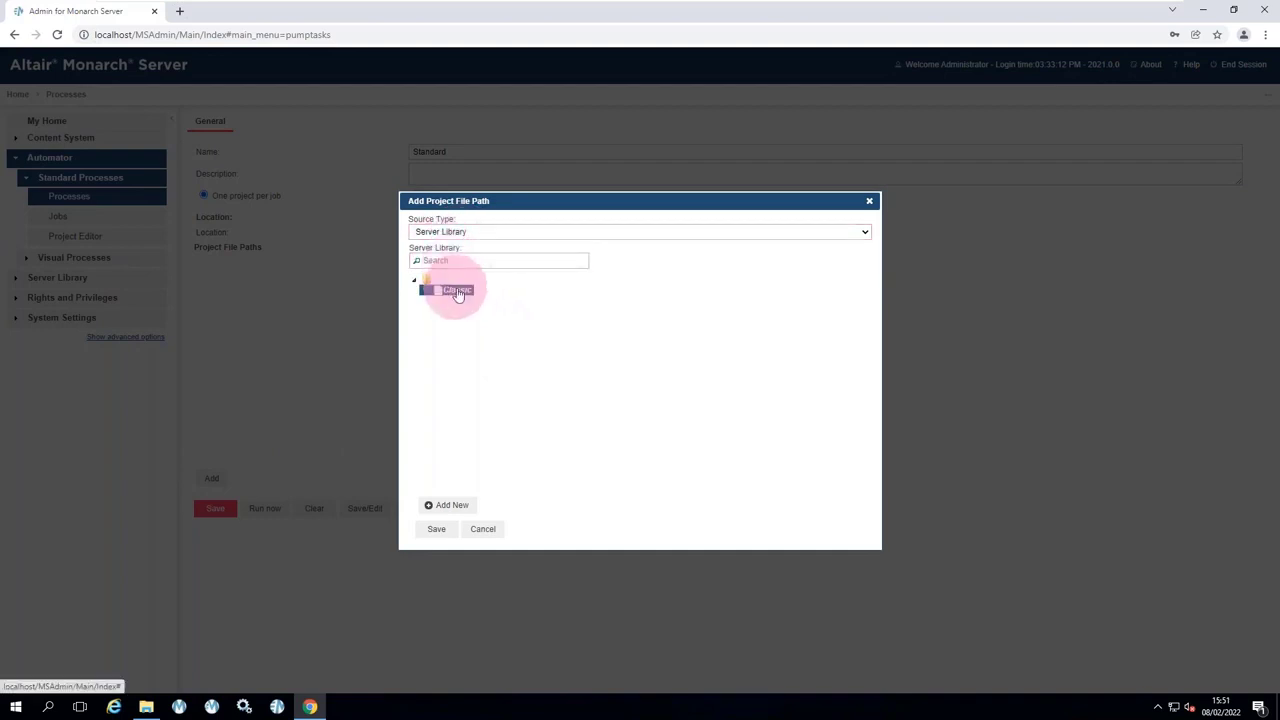
{"action": "left_click", "coordinate": [436, 530]}
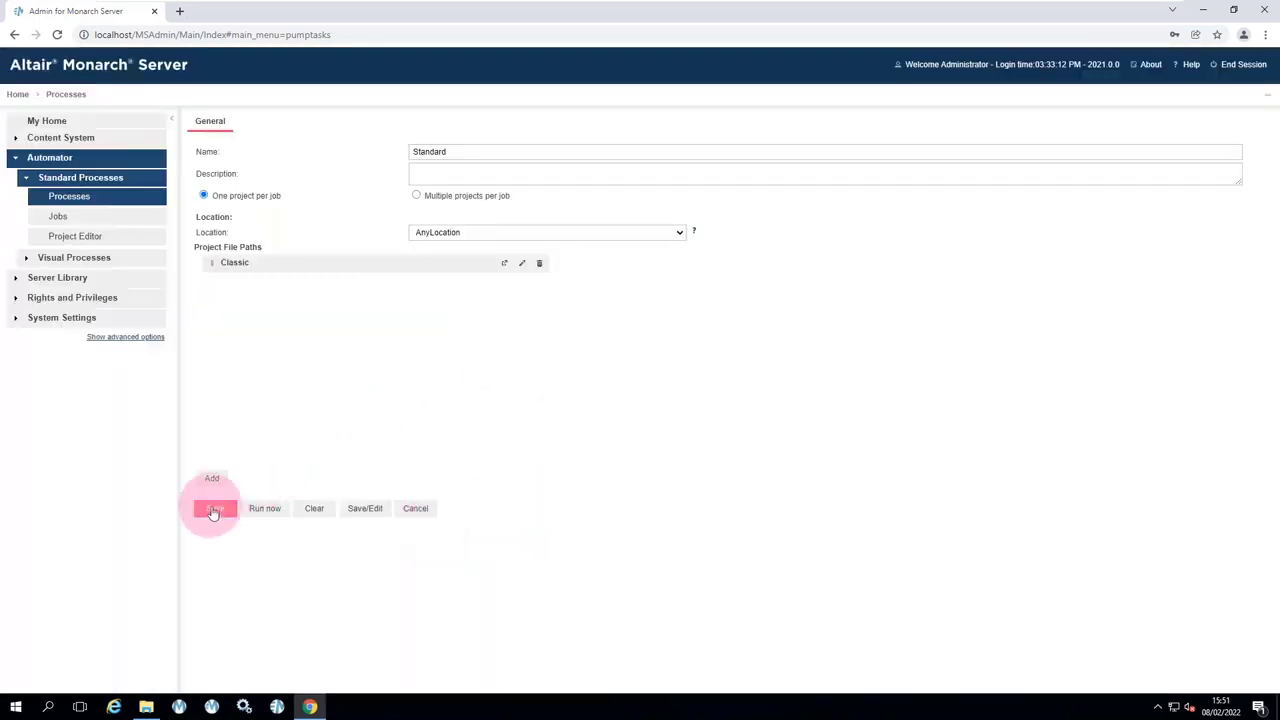
{"action": "left_click", "coordinate": [213, 510]}
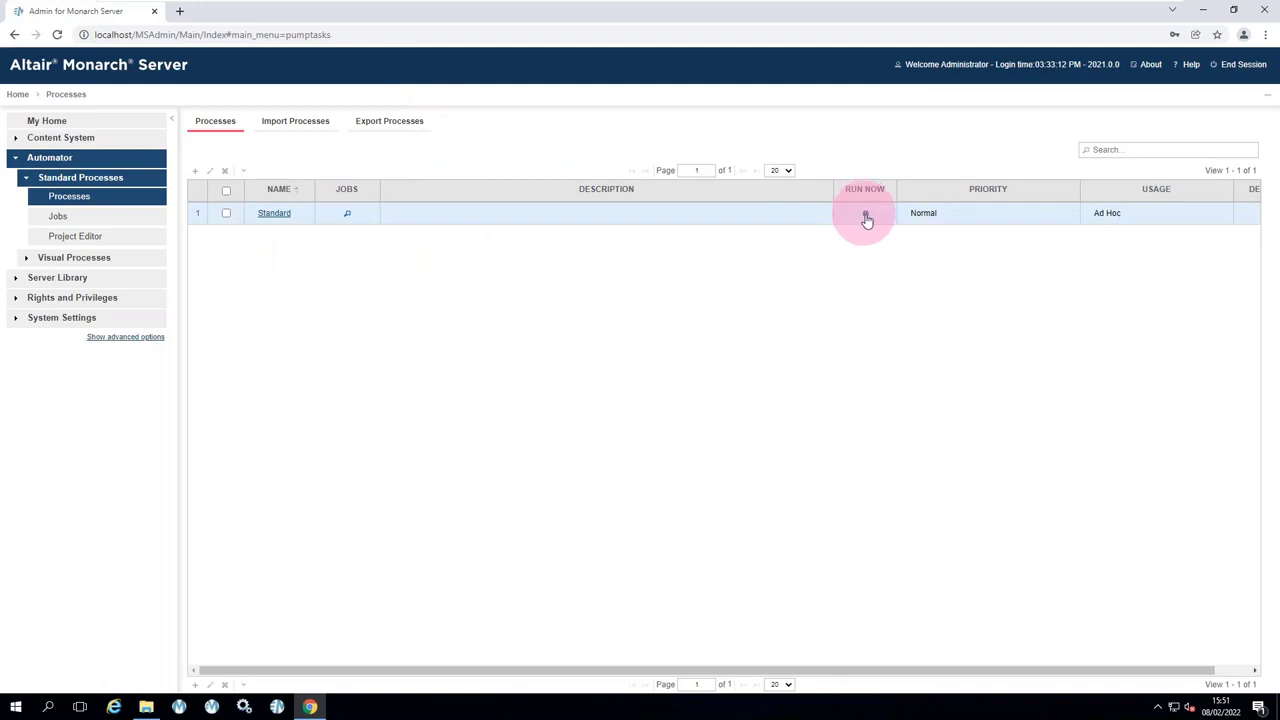
Run the Standard process immediately and check its status in the job list.
{"action": "left_click", "coordinate": [866, 217]}
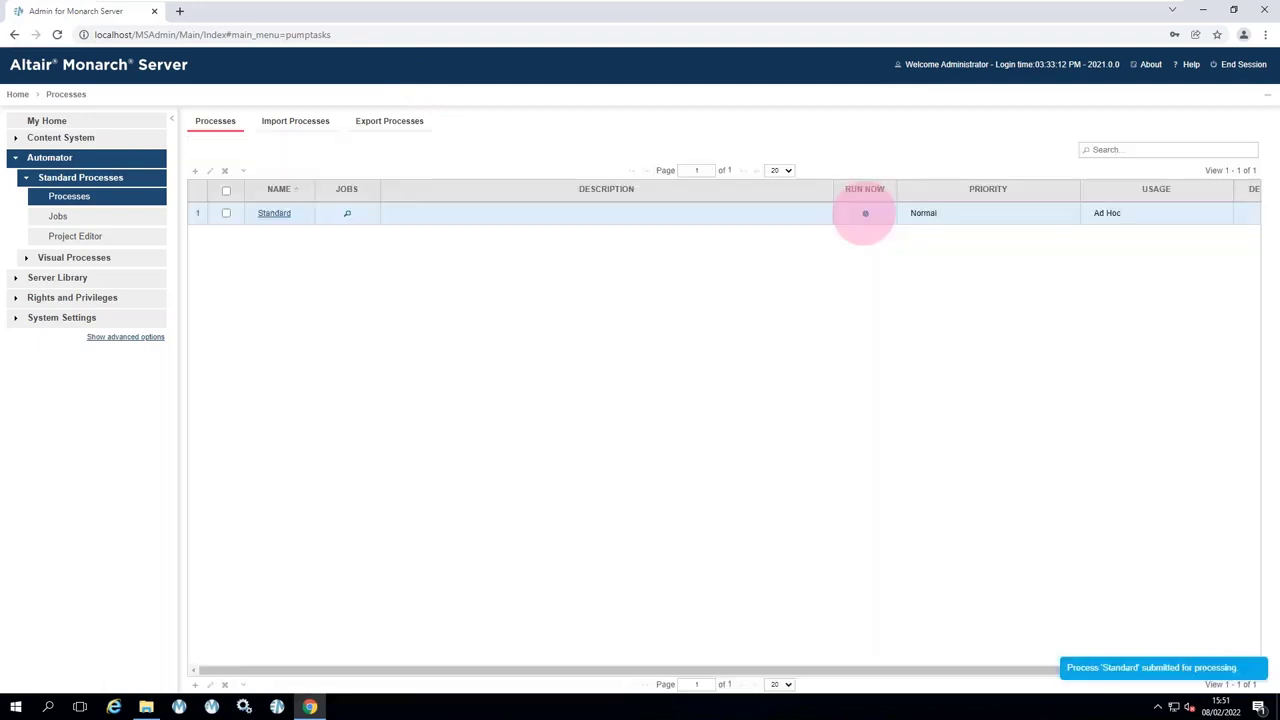
{"action": "left_click", "coordinate": [58, 217]}
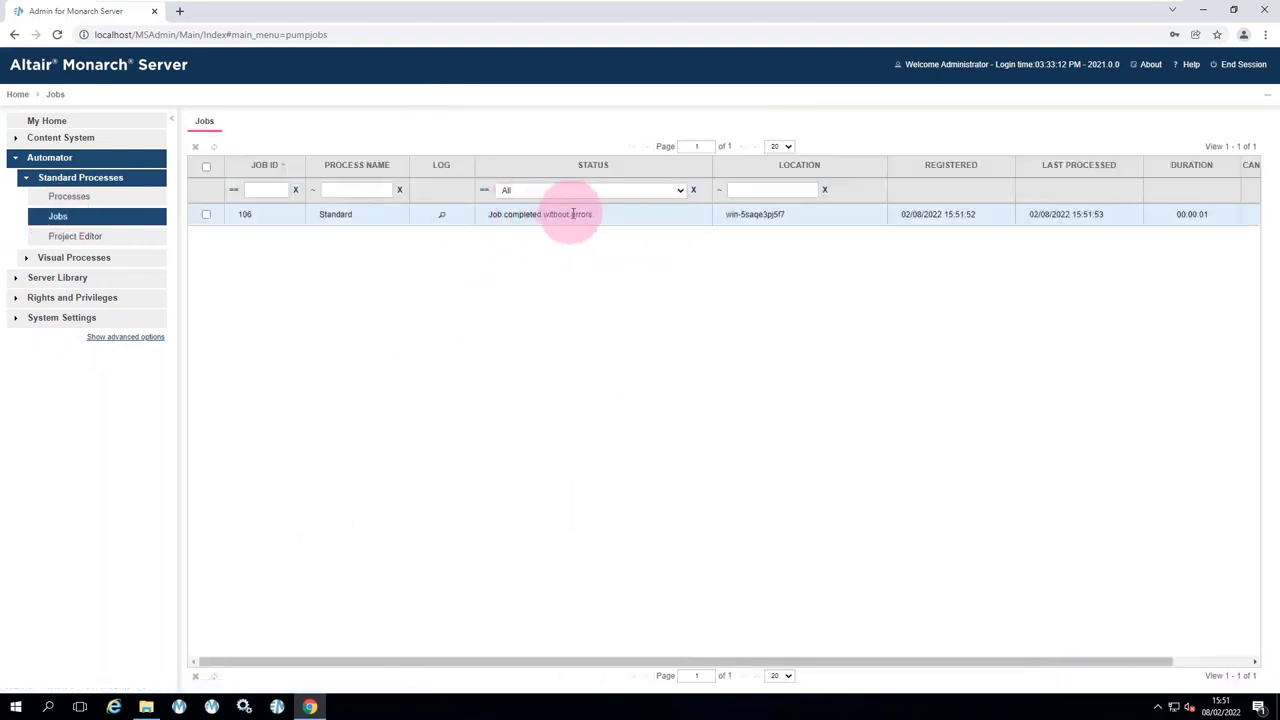
Switch to File Explorer and check the ATE\Basic Test Files folder and its Input subfolder for the exported and source files.
{"action": "left_click", "coordinate": [146, 707]}
{"action": "left_click", "coordinate": [962, 218]}
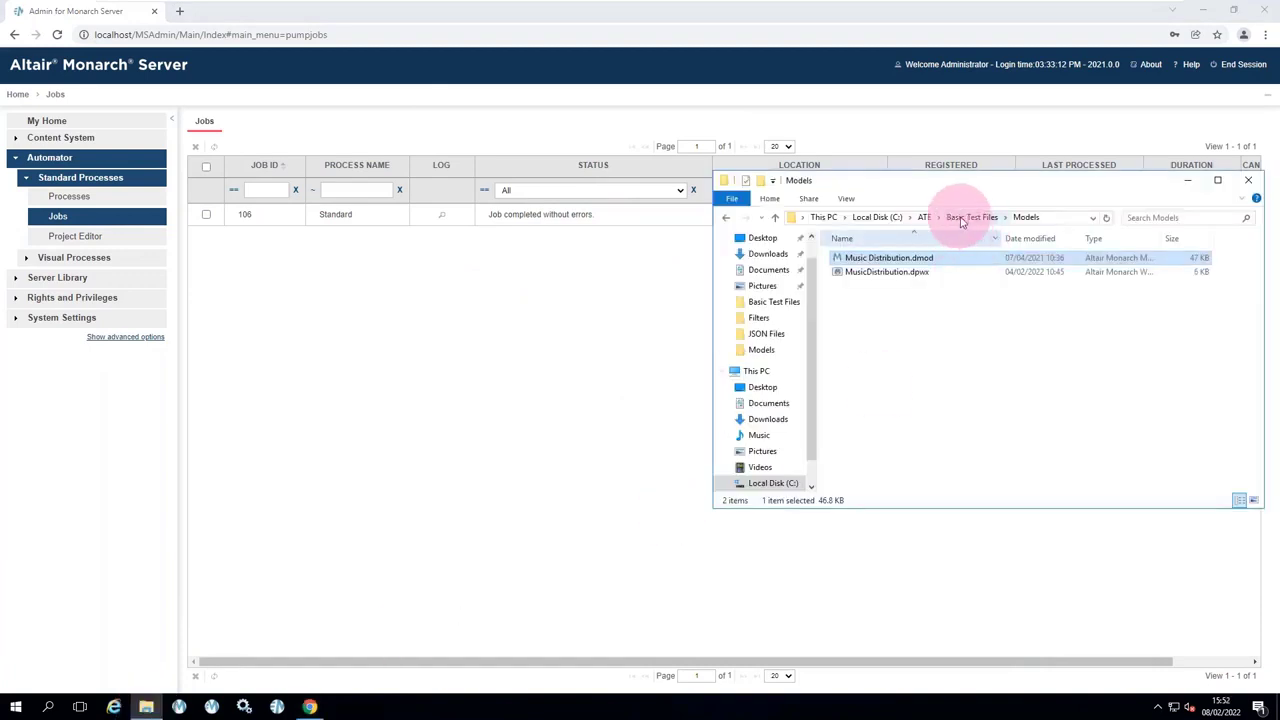
{"action": "left_click", "coordinate": [924, 218]}
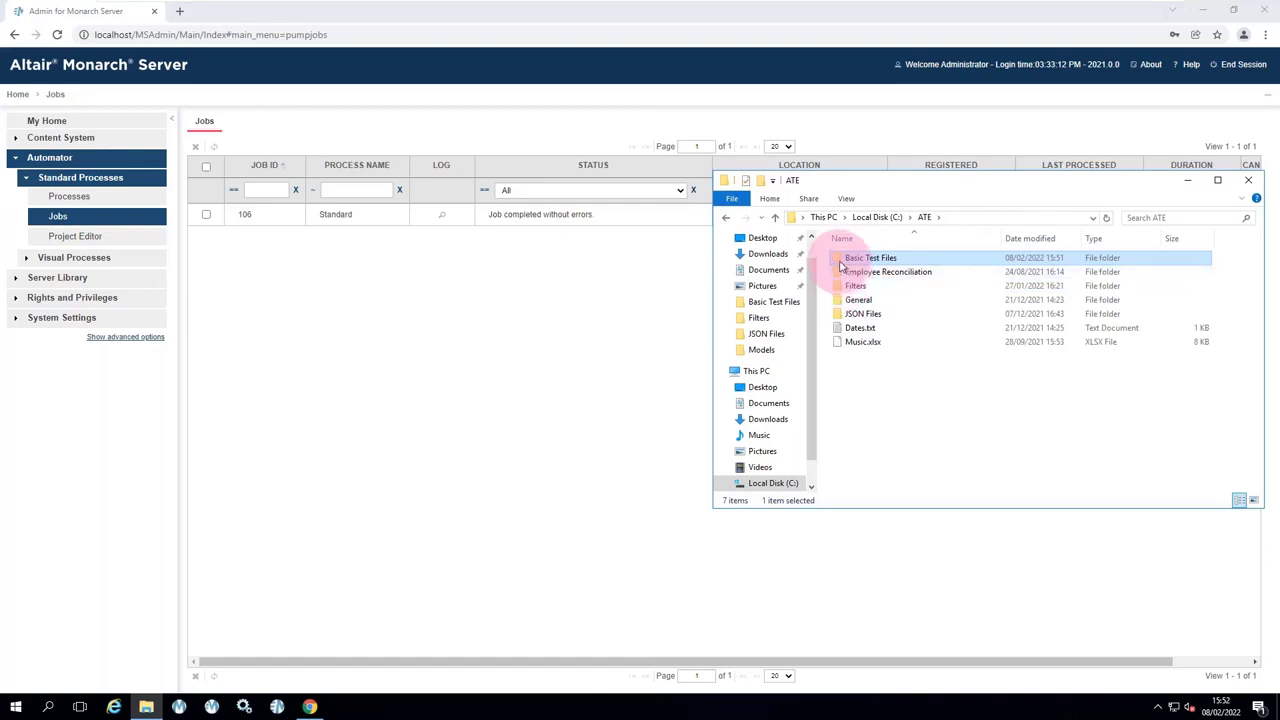
{"action": "double_click", "coordinate": [840, 261]}
{"action": "double_click", "coordinate": [843, 272]}
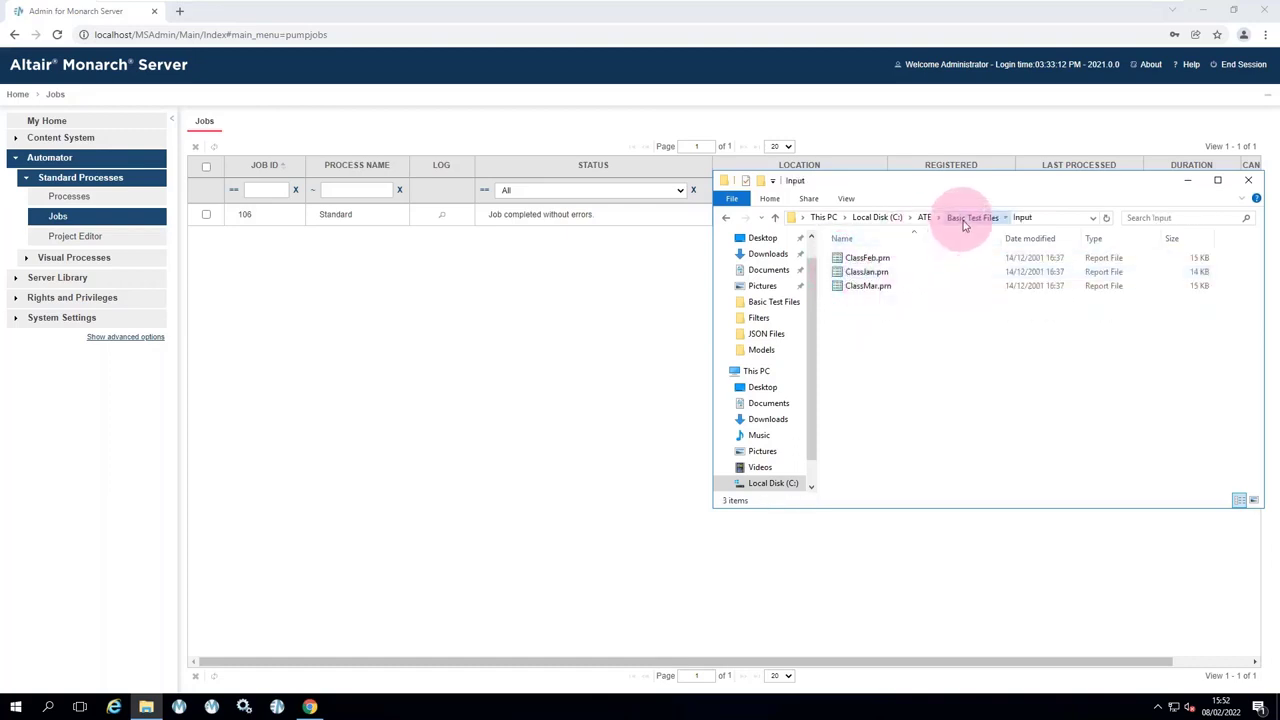
{"action": "left_click", "coordinate": [965, 218]}
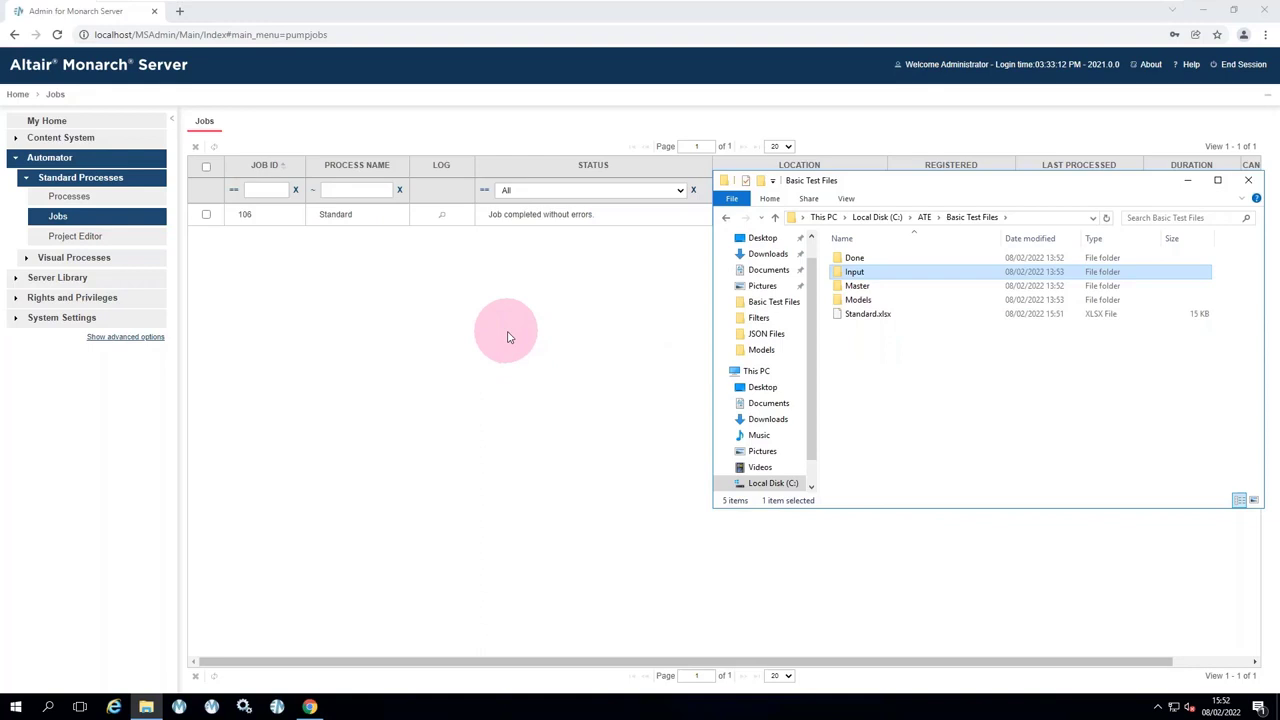
Run the Standard process again, refresh the job list, and check the export and the Input folder in File Explorer.
{"action": "left_click", "coordinate": [60, 197]}
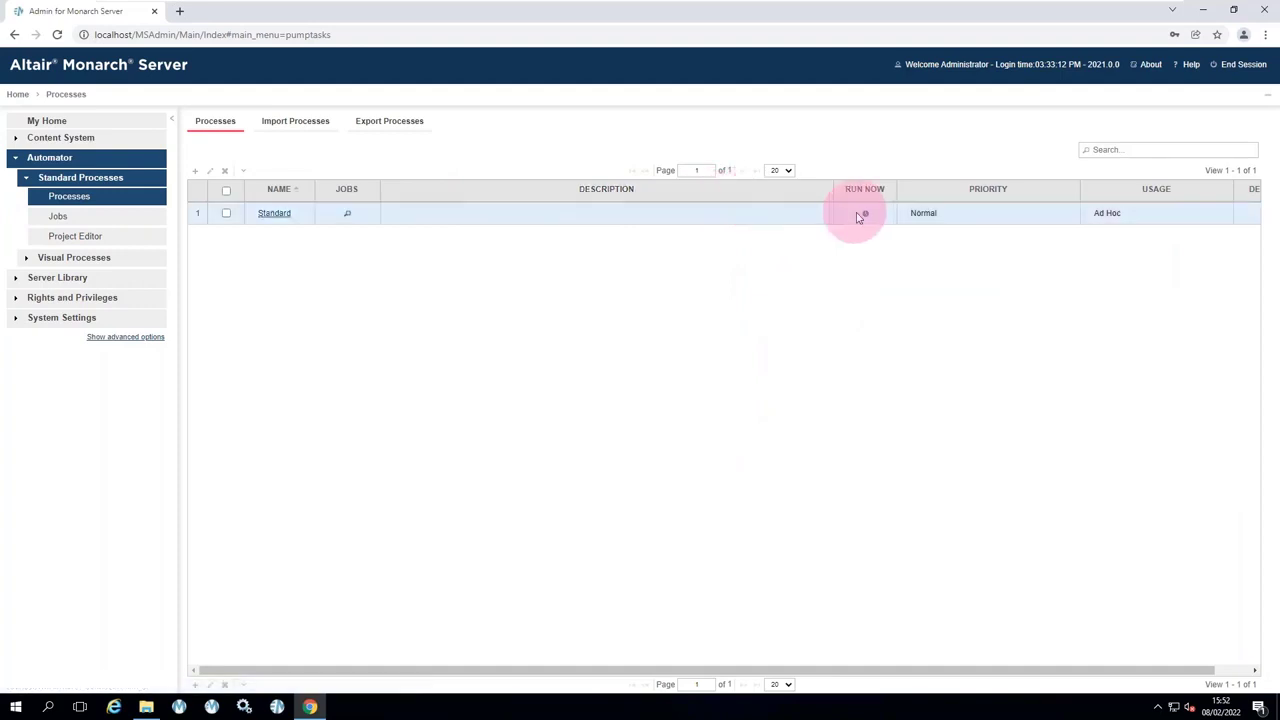
{"action": "left_click", "coordinate": [867, 218]}
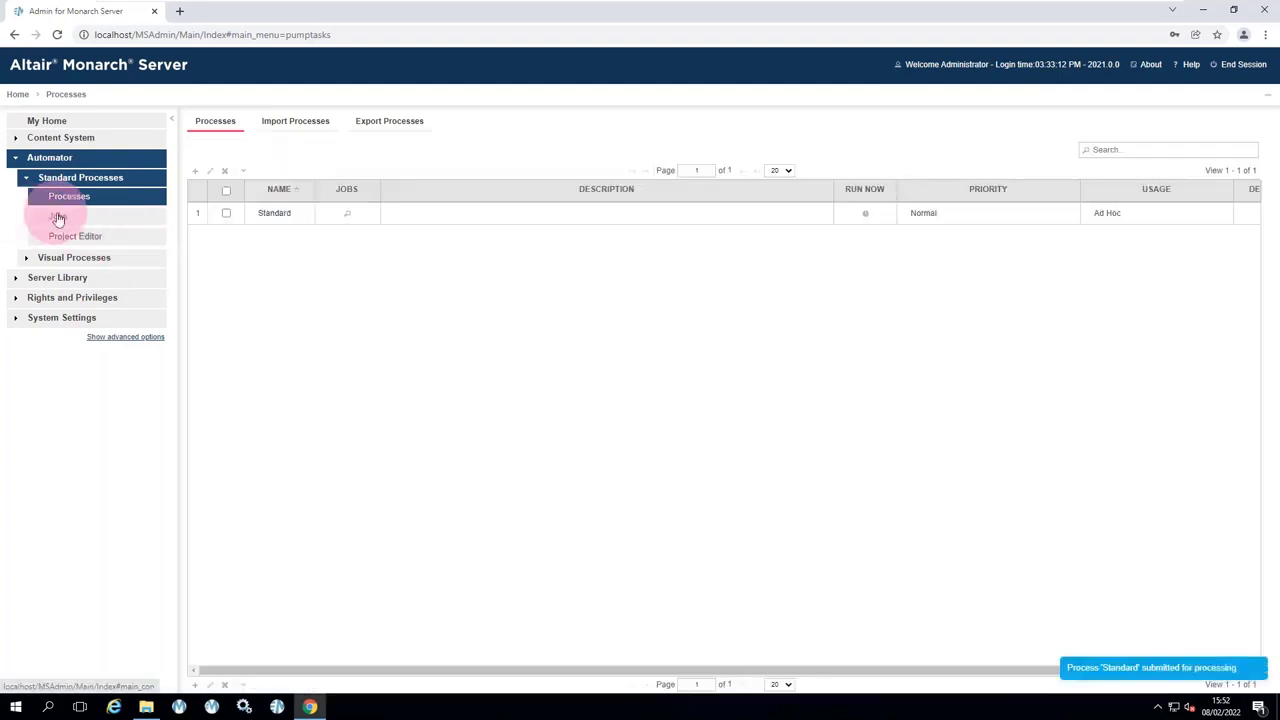
{"action": "left_click", "coordinate": [57, 216]}
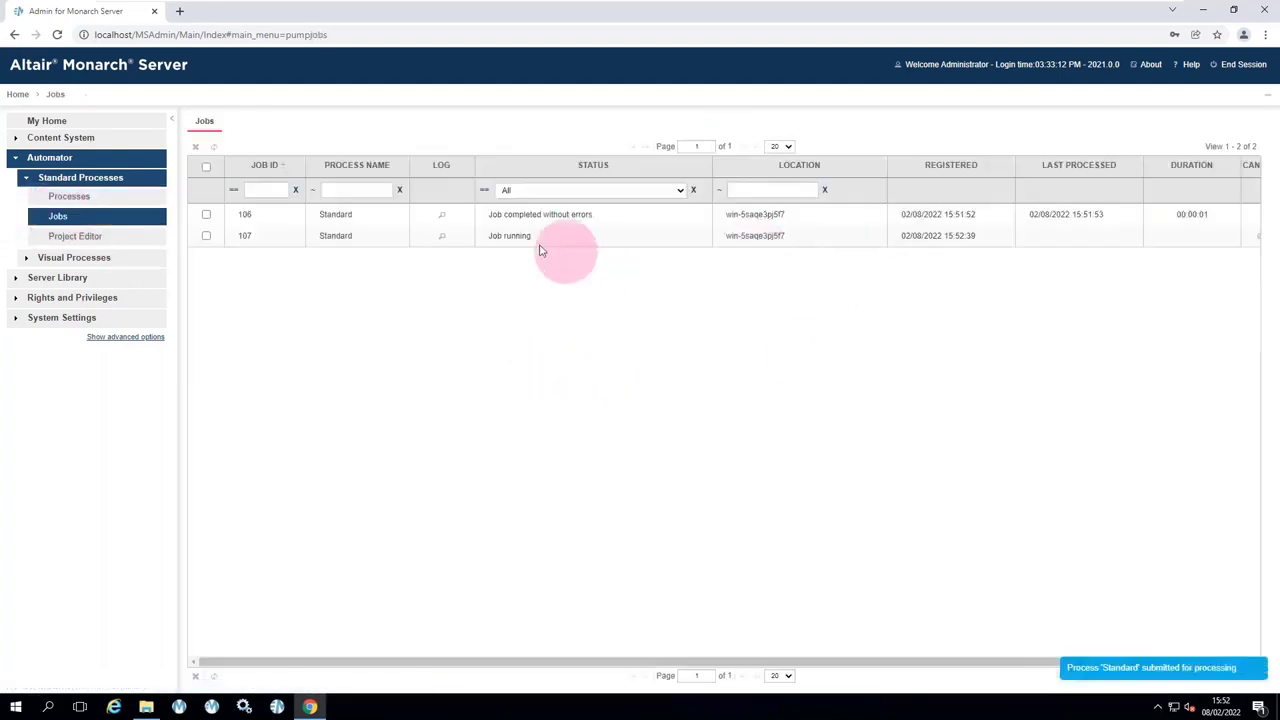
{"action": "left_click", "coordinate": [212, 150]}
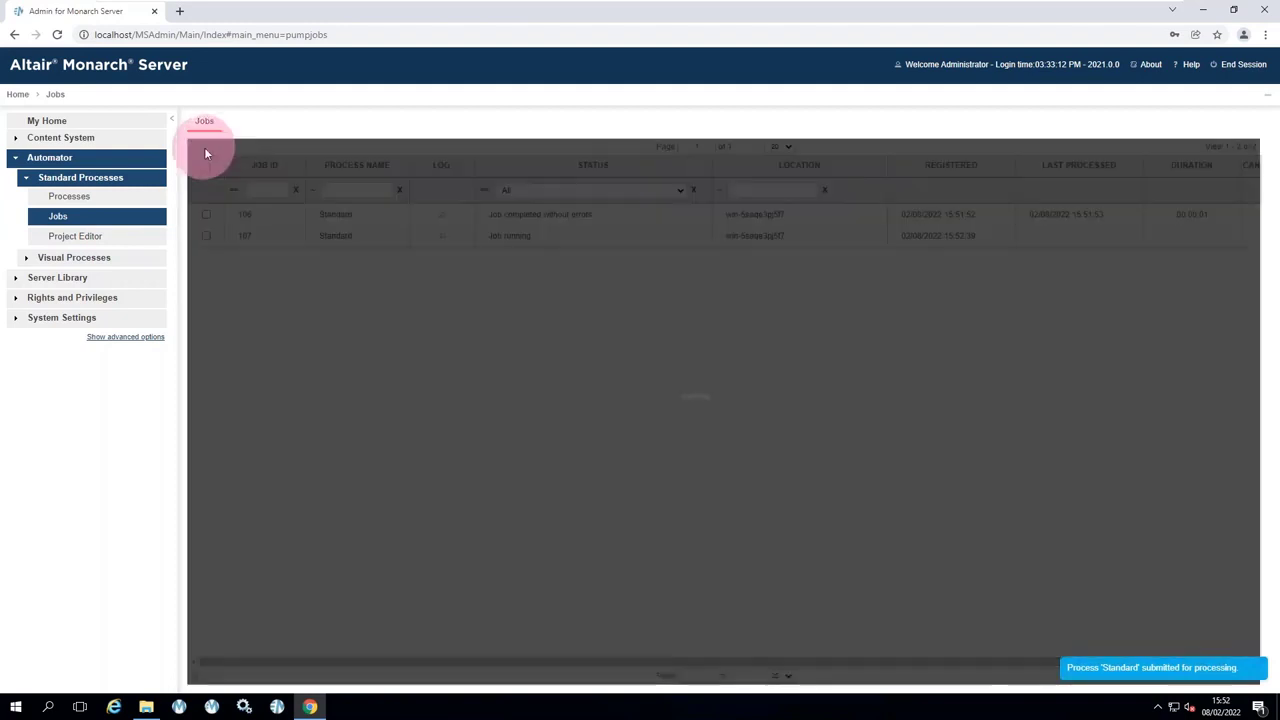
{"action": "left_click", "coordinate": [146, 707]}
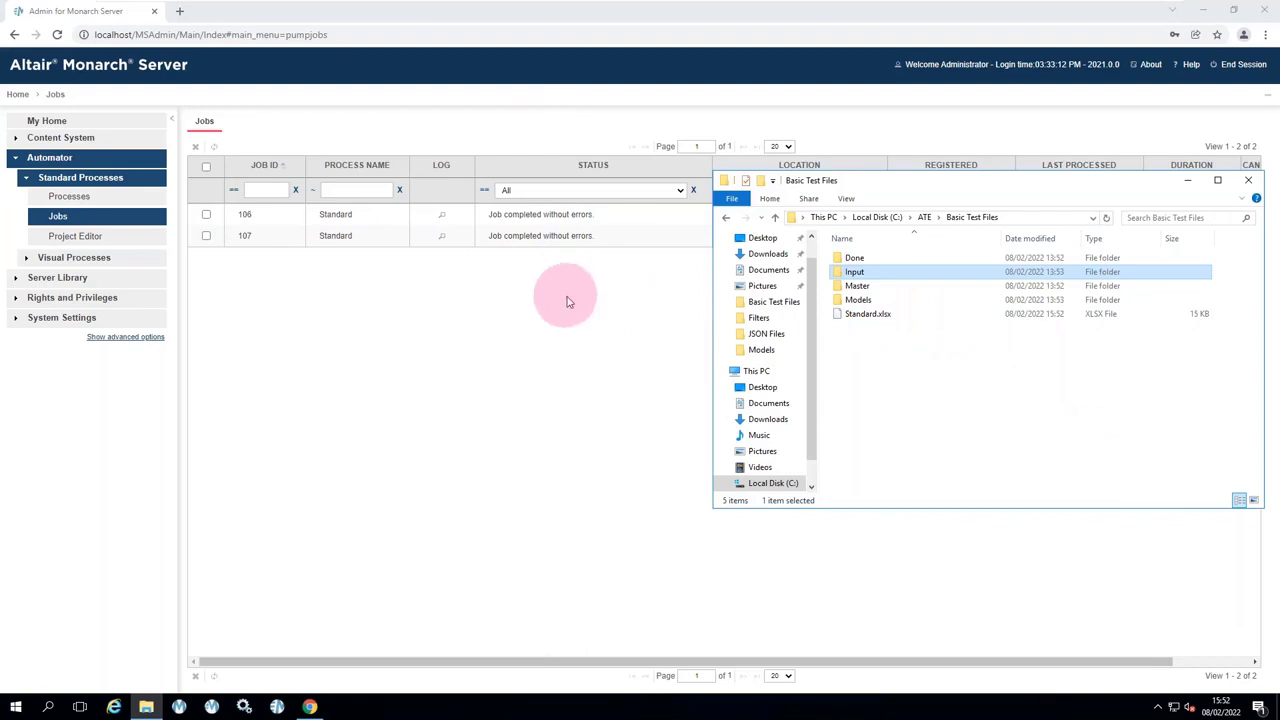
{"action": "double_click", "coordinate": [845, 278]}
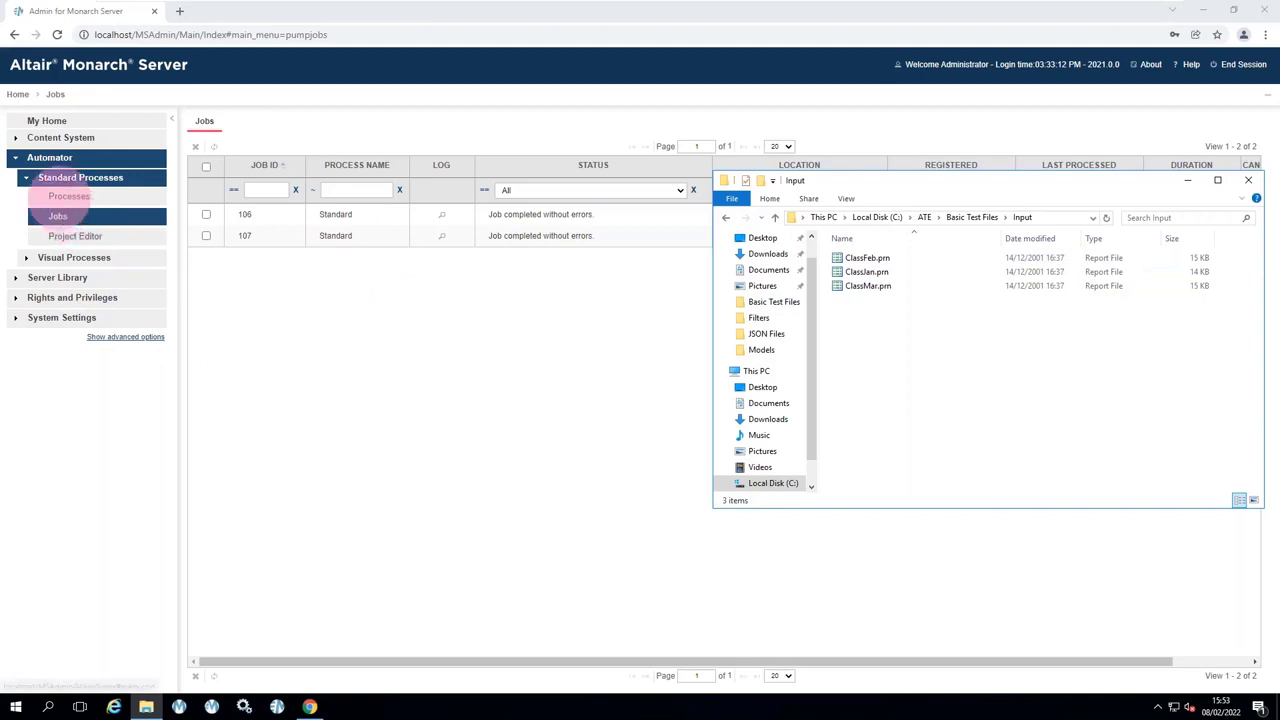
View the list of projects stored in Monarch Server's Server Library.
{"action": "left_click", "coordinate": [63, 199]}
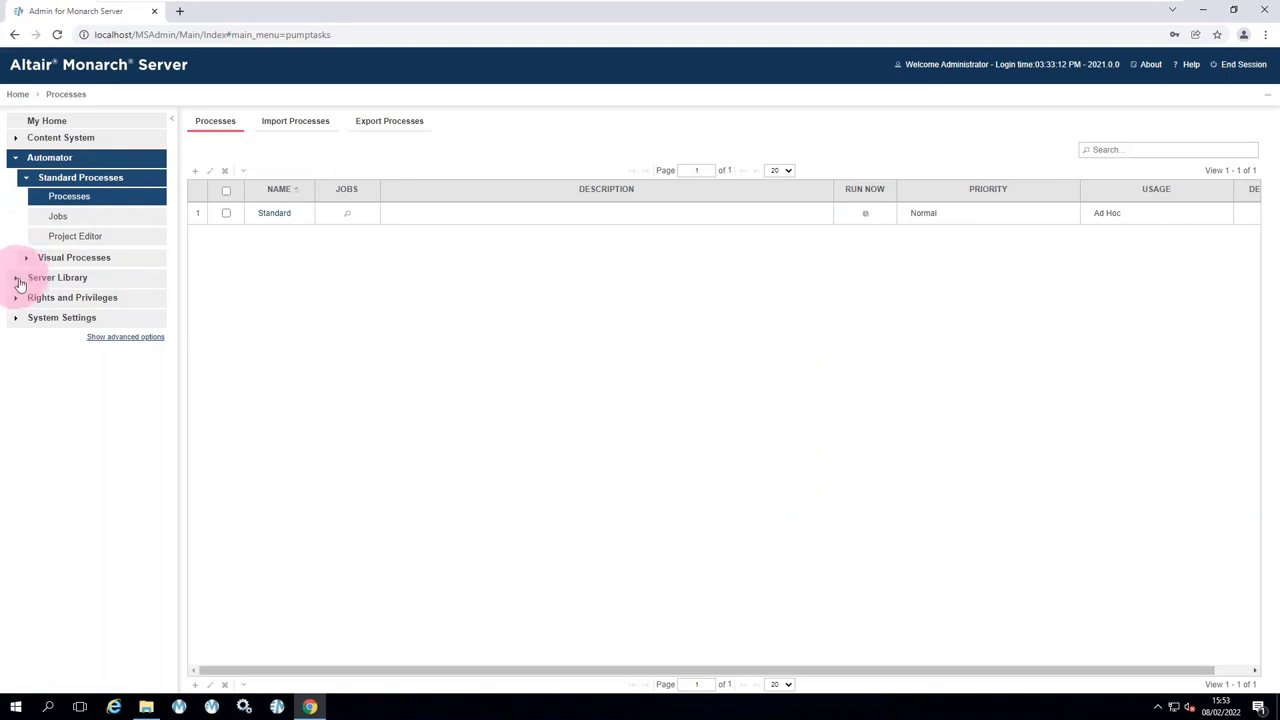
{"action": "left_click", "coordinate": [20, 279]}
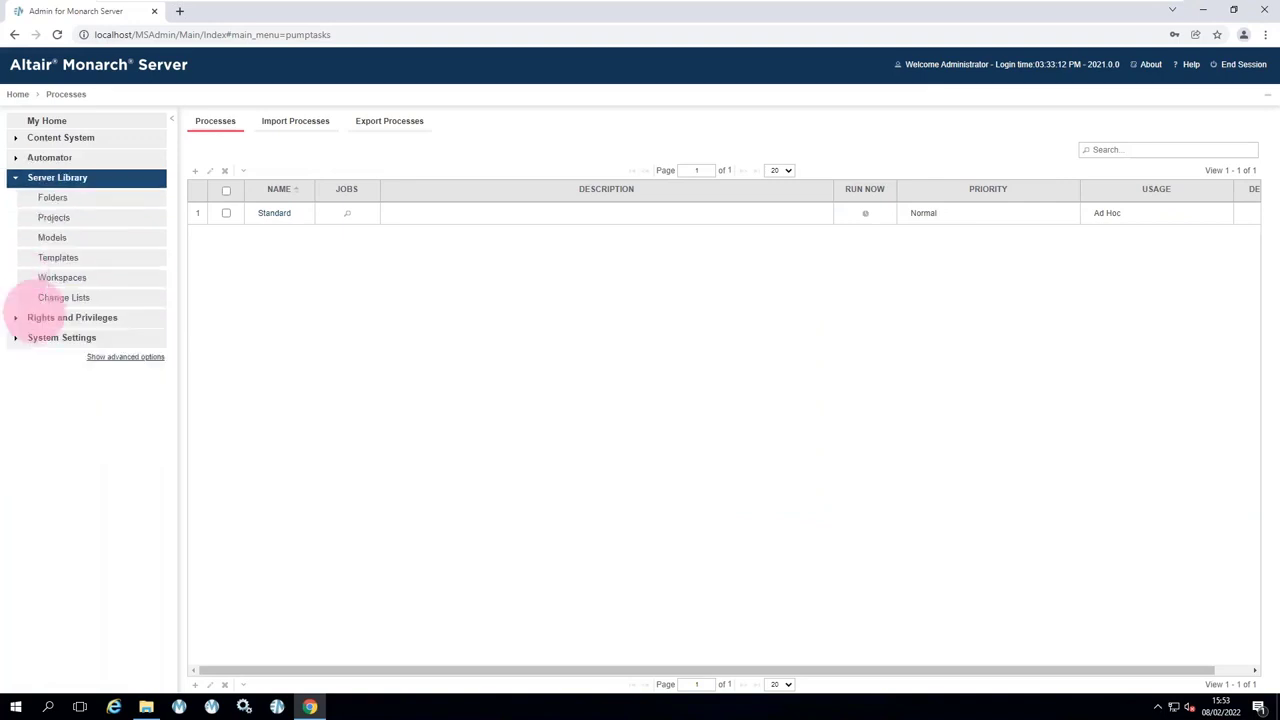
{"action": "left_click", "coordinate": [53, 217]}
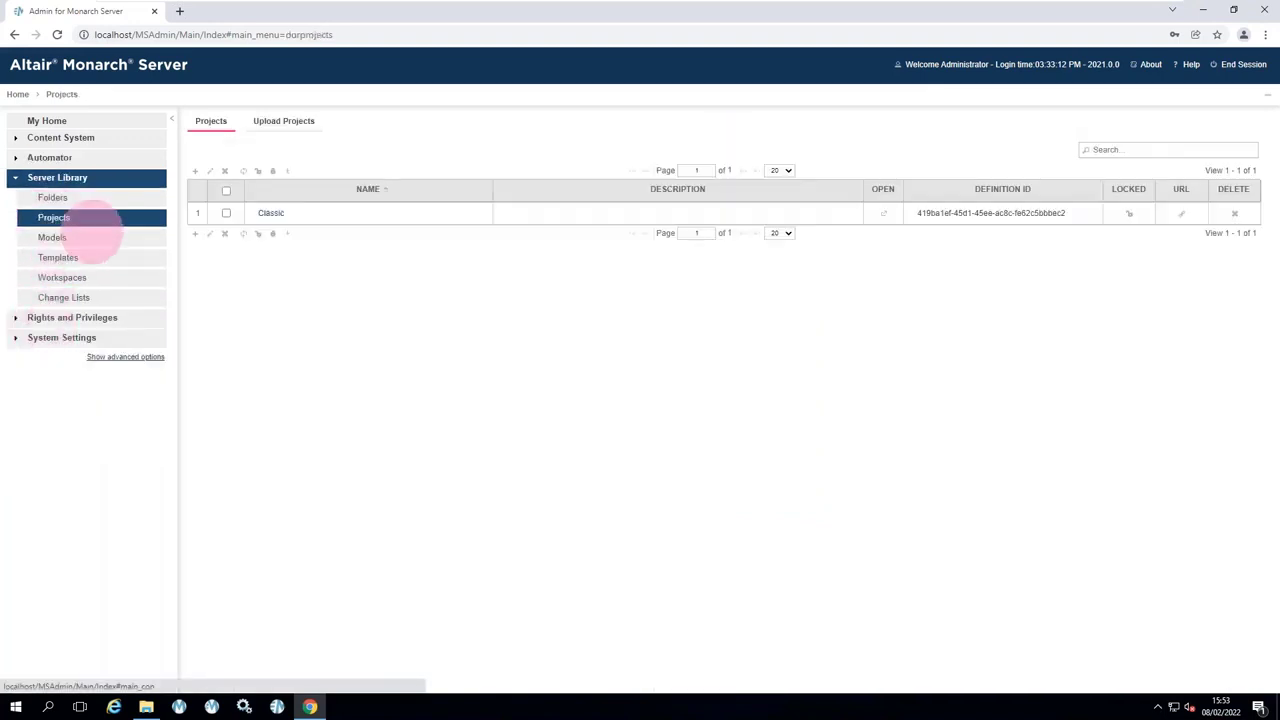
Open the Standard process and open its Classic project in the project editor.
{"action": "left_click", "coordinate": [16, 159]}
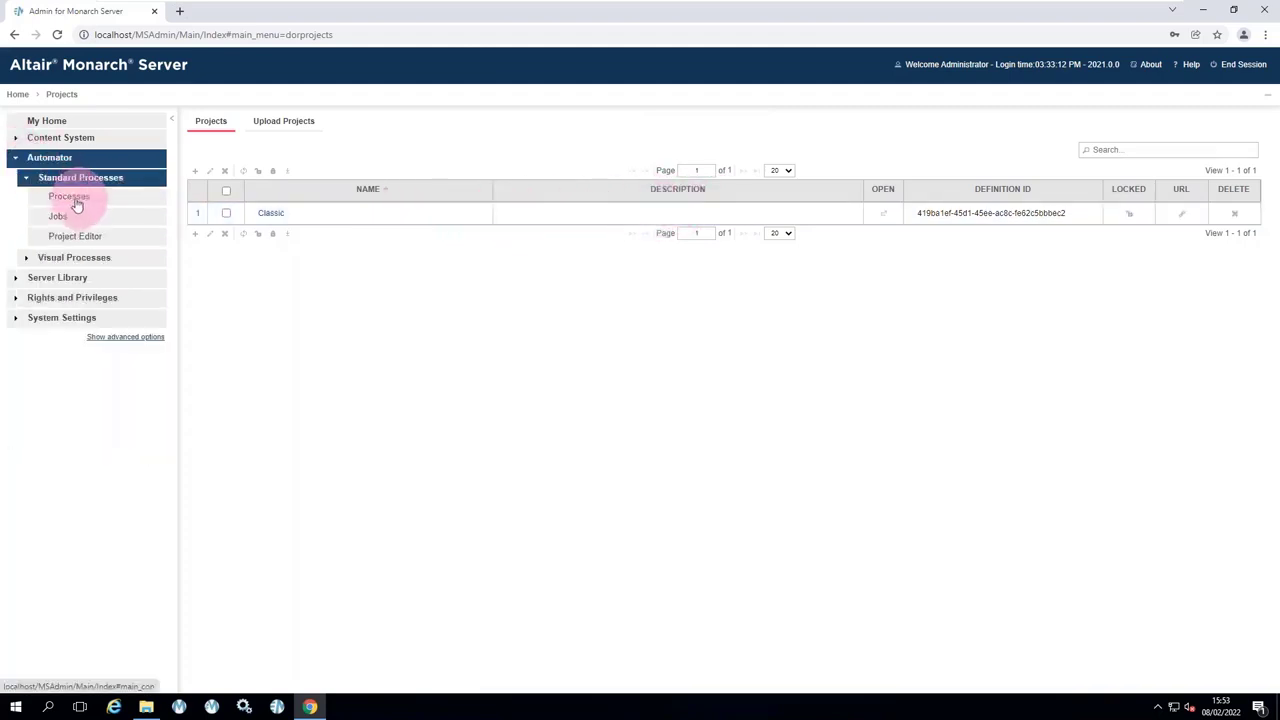
{"action": "left_click", "coordinate": [72, 197]}
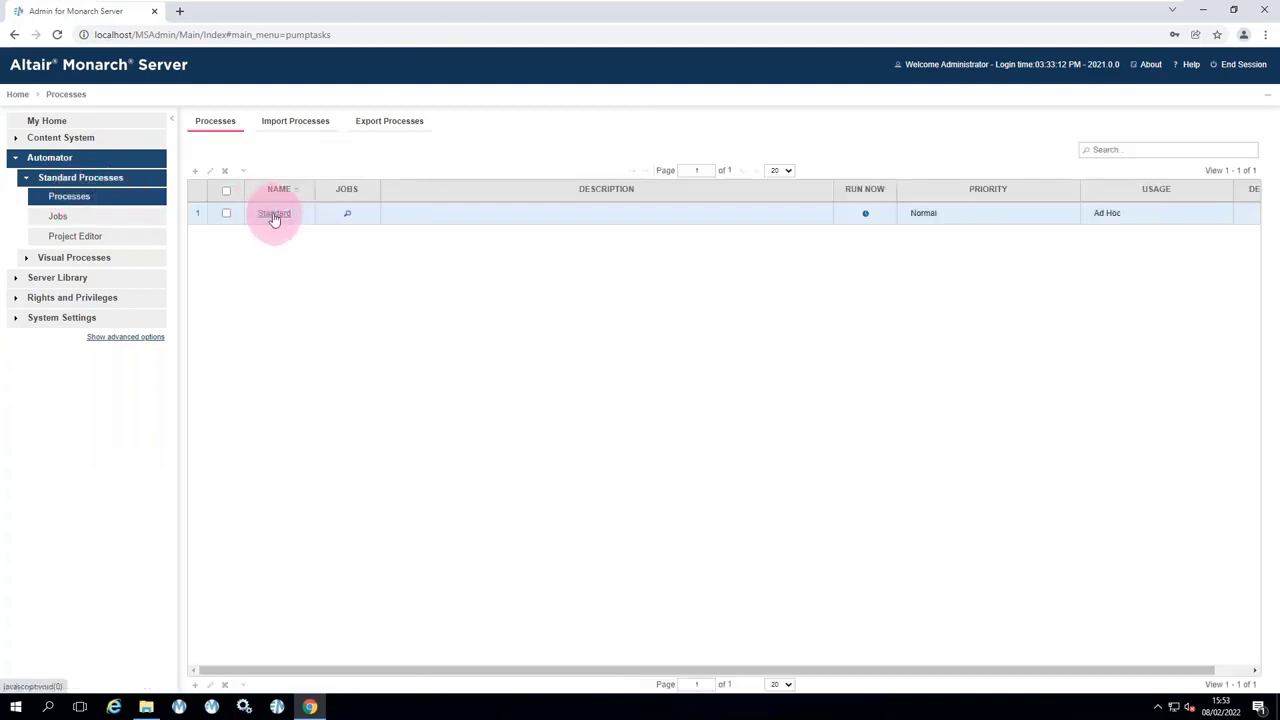
{"action": "left_click", "coordinate": [275, 215]}
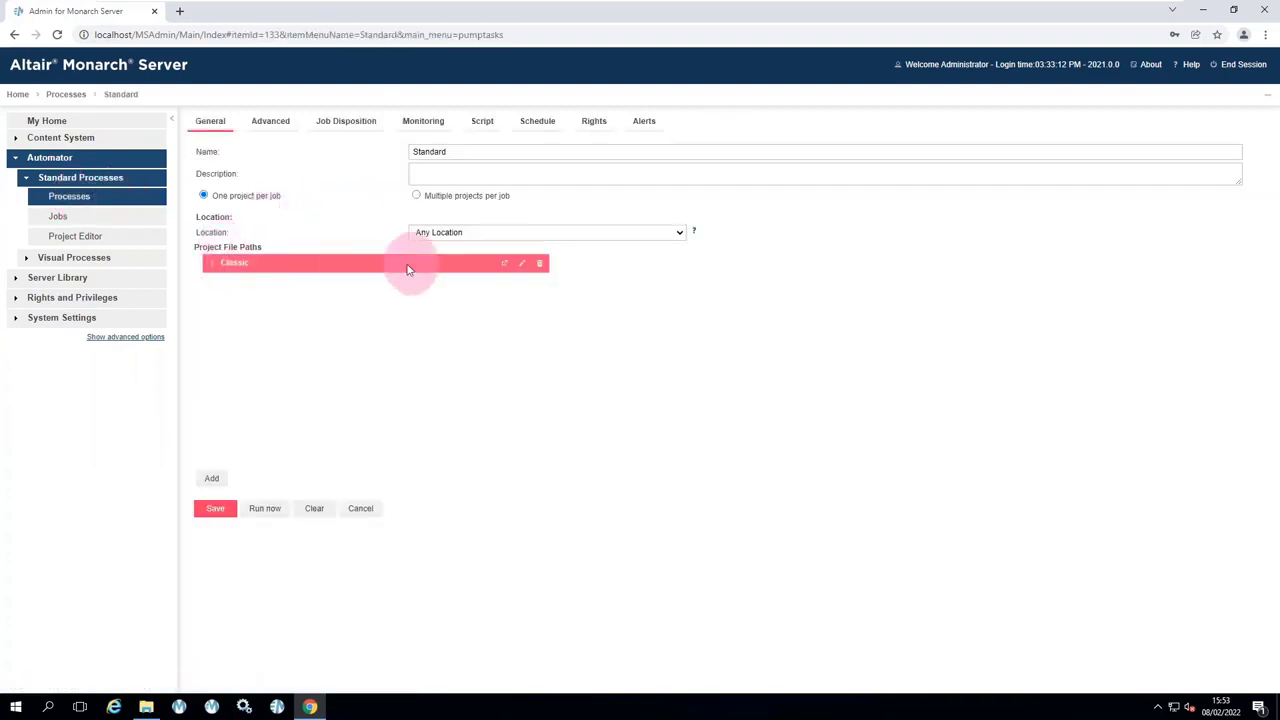
{"action": "left_click", "coordinate": [505, 268]}
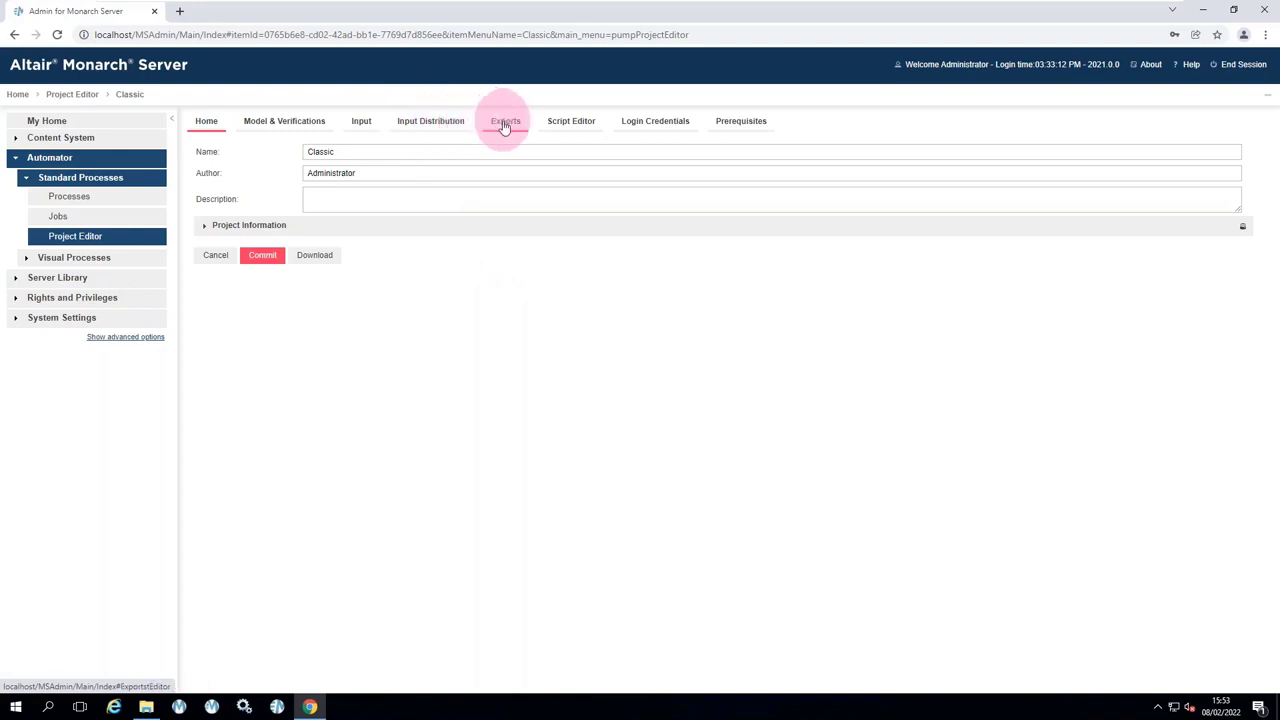
Add a Delete action to the Classic project's input distribution.
{"action": "left_click", "coordinate": [428, 122]}
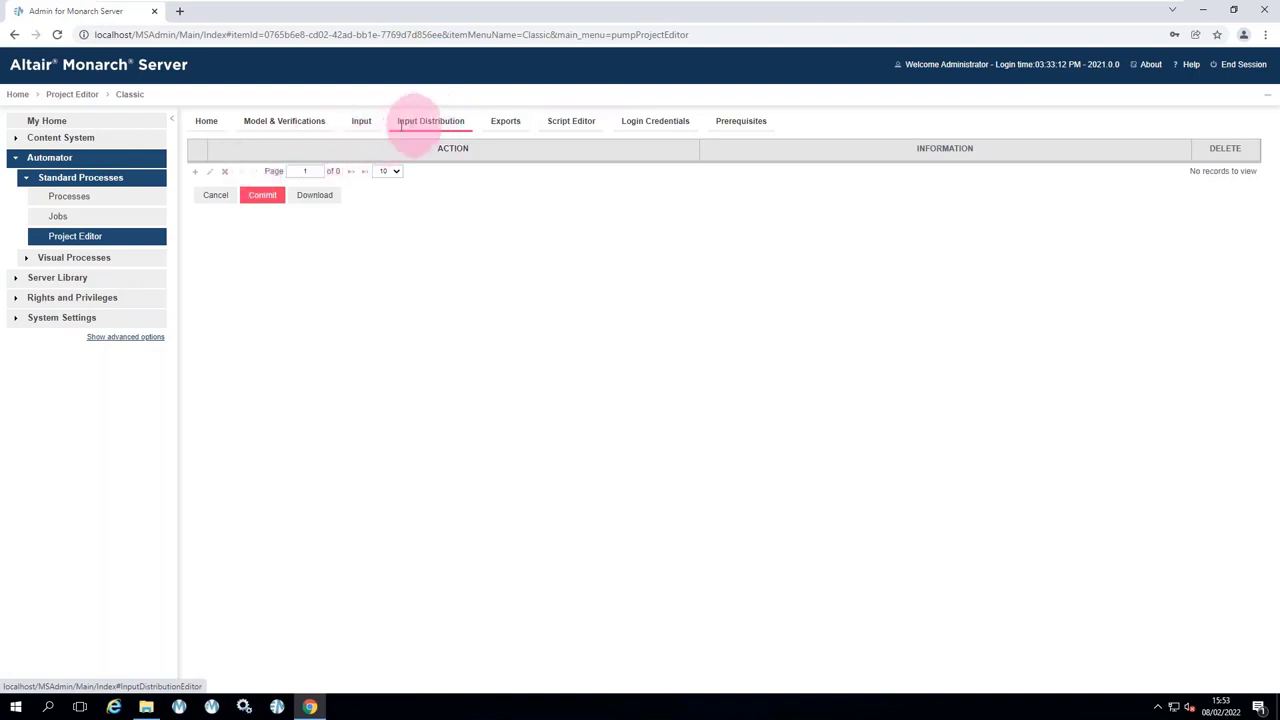
{"action": "left_click", "coordinate": [199, 178]}
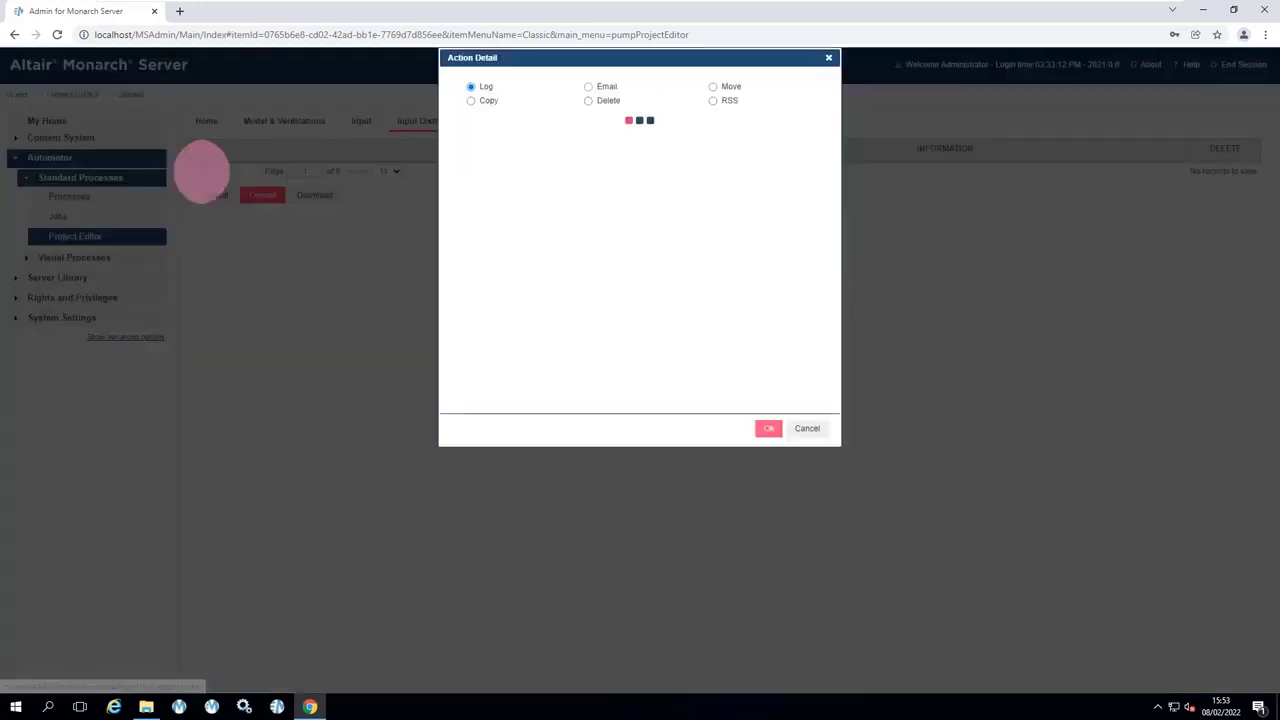
{"action": "left_click", "coordinate": [589, 101]}
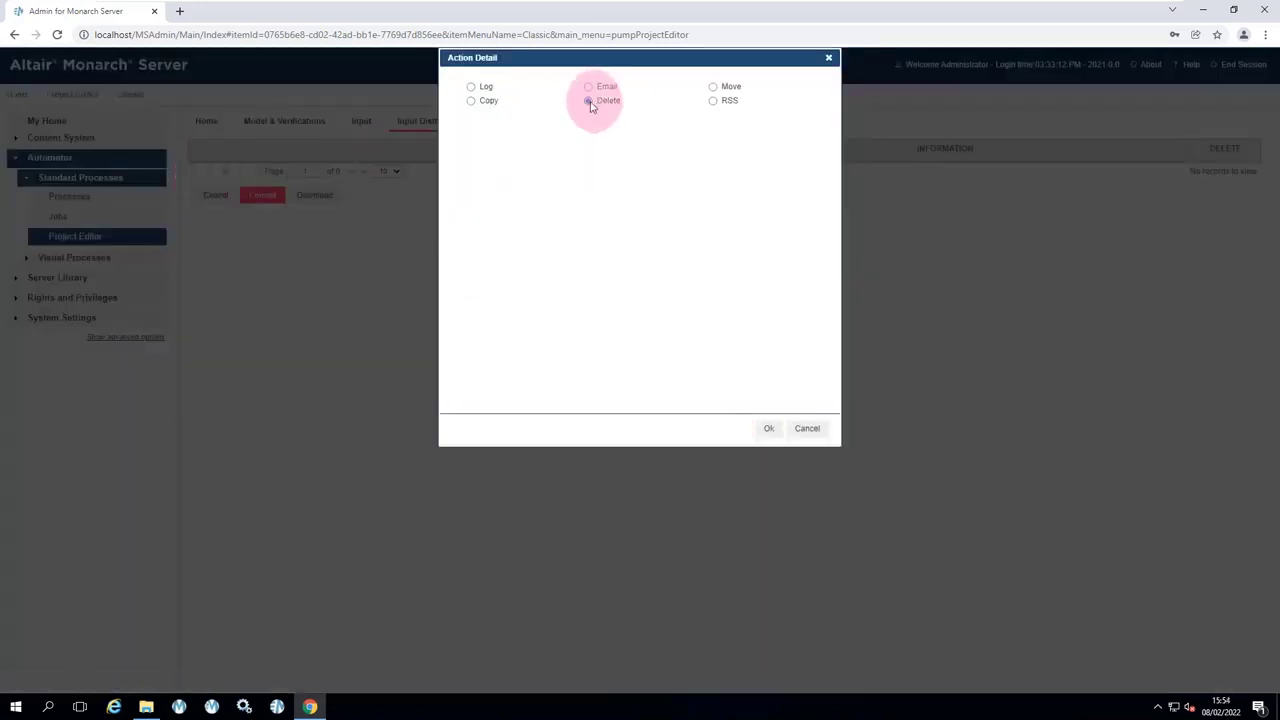
{"action": "left_click", "coordinate": [770, 432]}
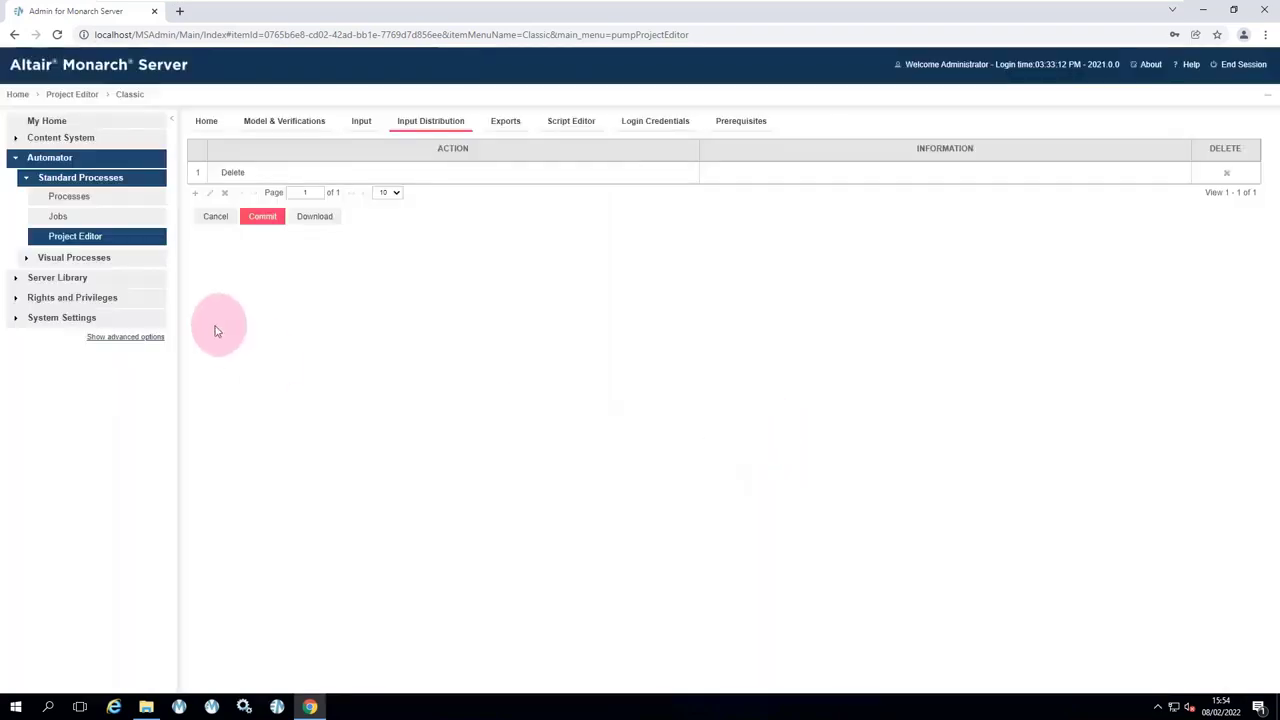
Start a new Move action in the export distributions of the Classic project's Export 1.
{"action": "left_click", "coordinate": [505, 121]}
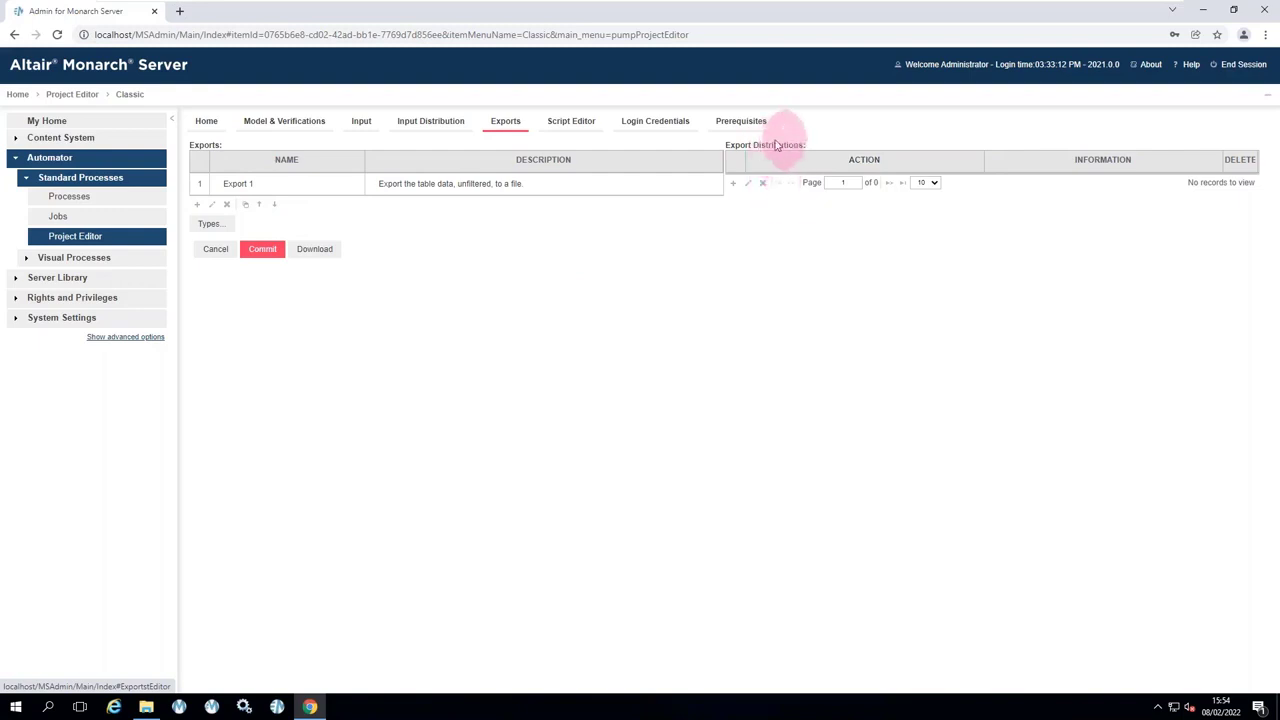
{"action": "left_click", "coordinate": [242, 186]}
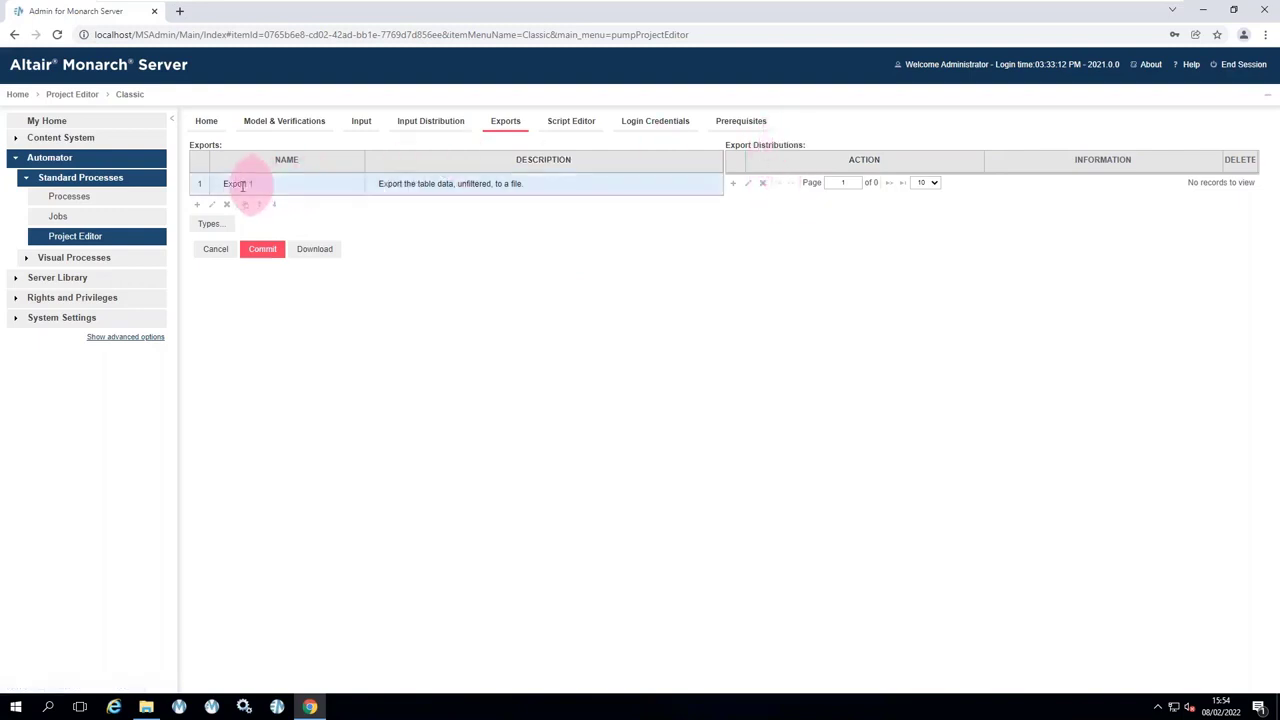
{"action": "left_click", "coordinate": [733, 183]}
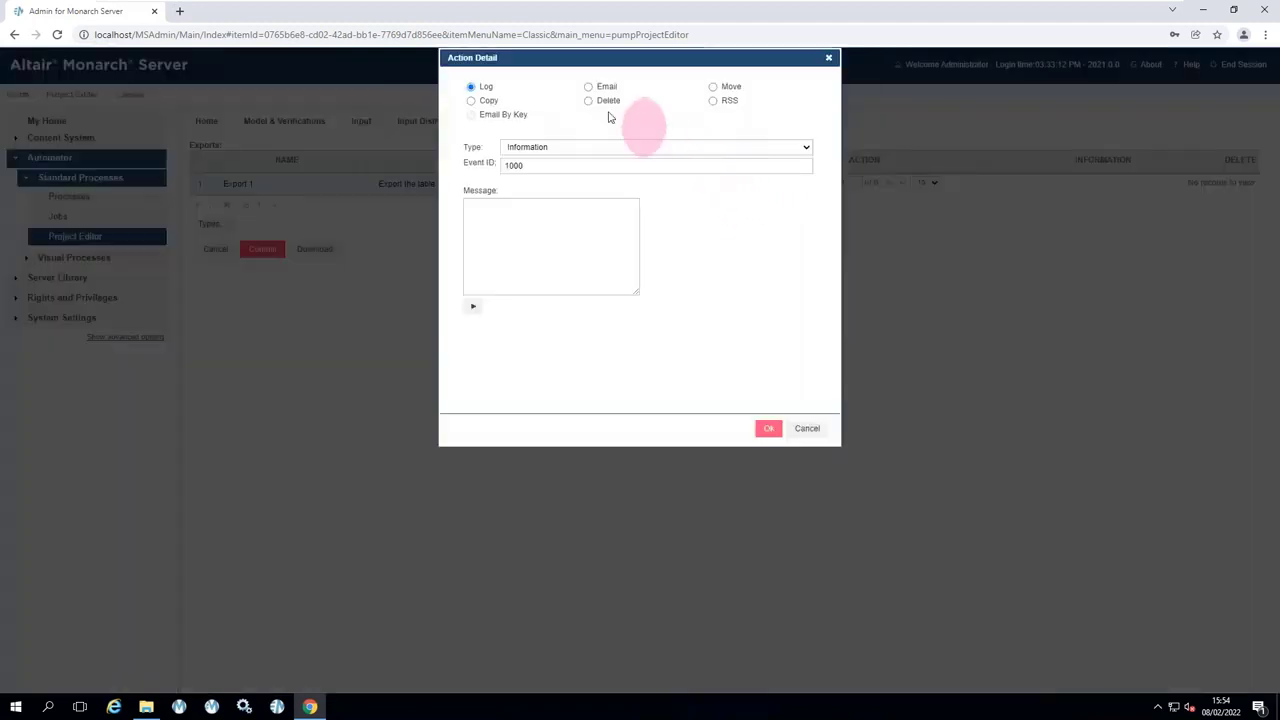
{"action": "left_click", "coordinate": [714, 88]}
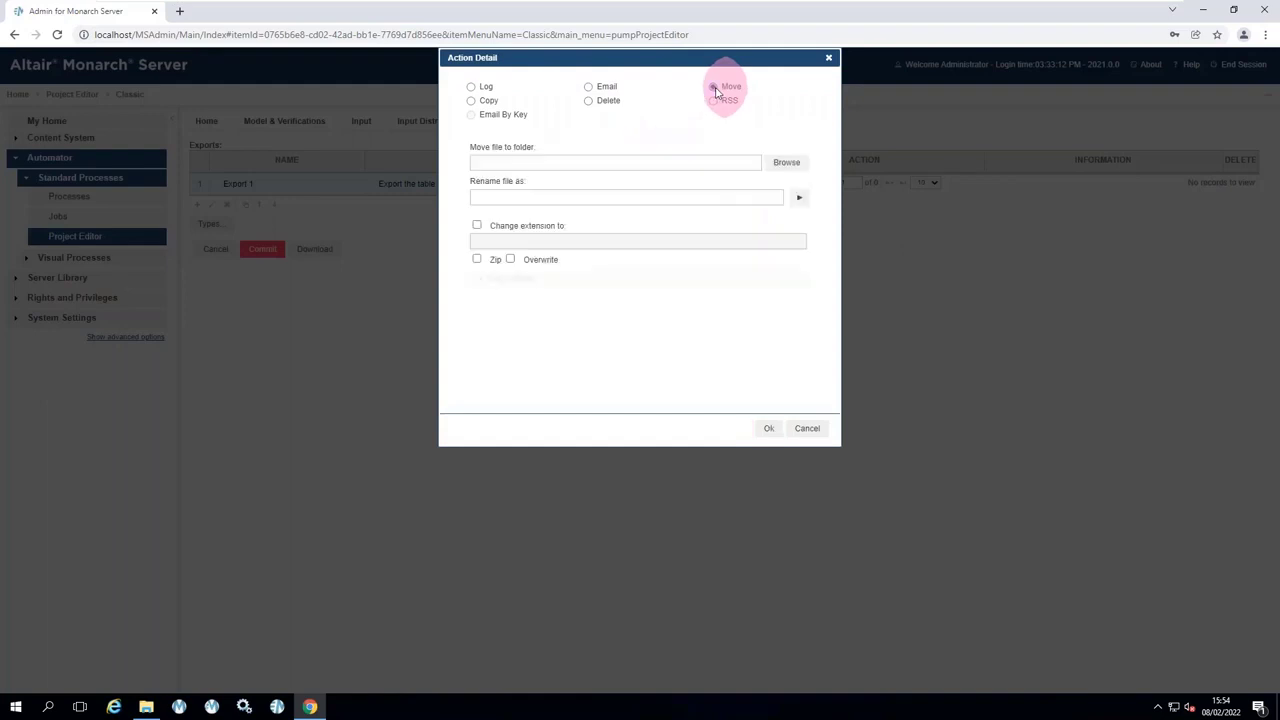
Set the Move action's destination to the Basic Test Files\Done\ folder under the ATE named path.
{"action": "left_click", "coordinate": [790, 162]}
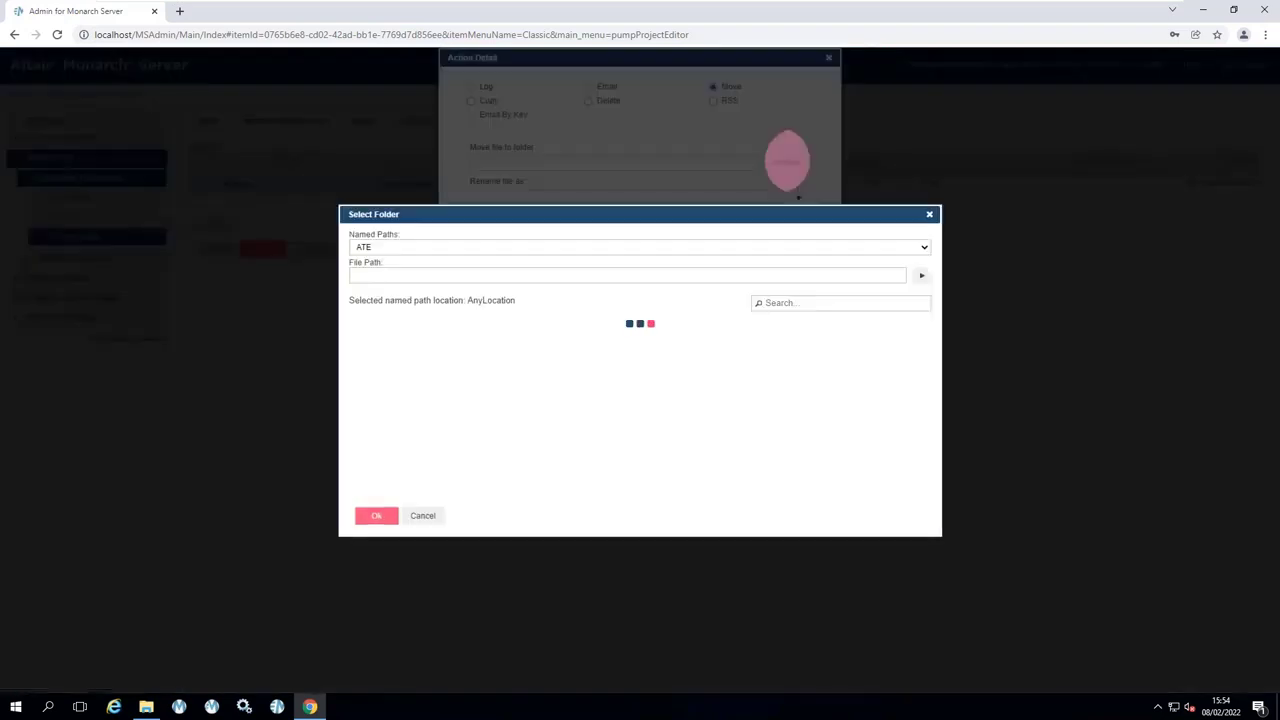
{"action": "left_click", "coordinate": [405, 330]}
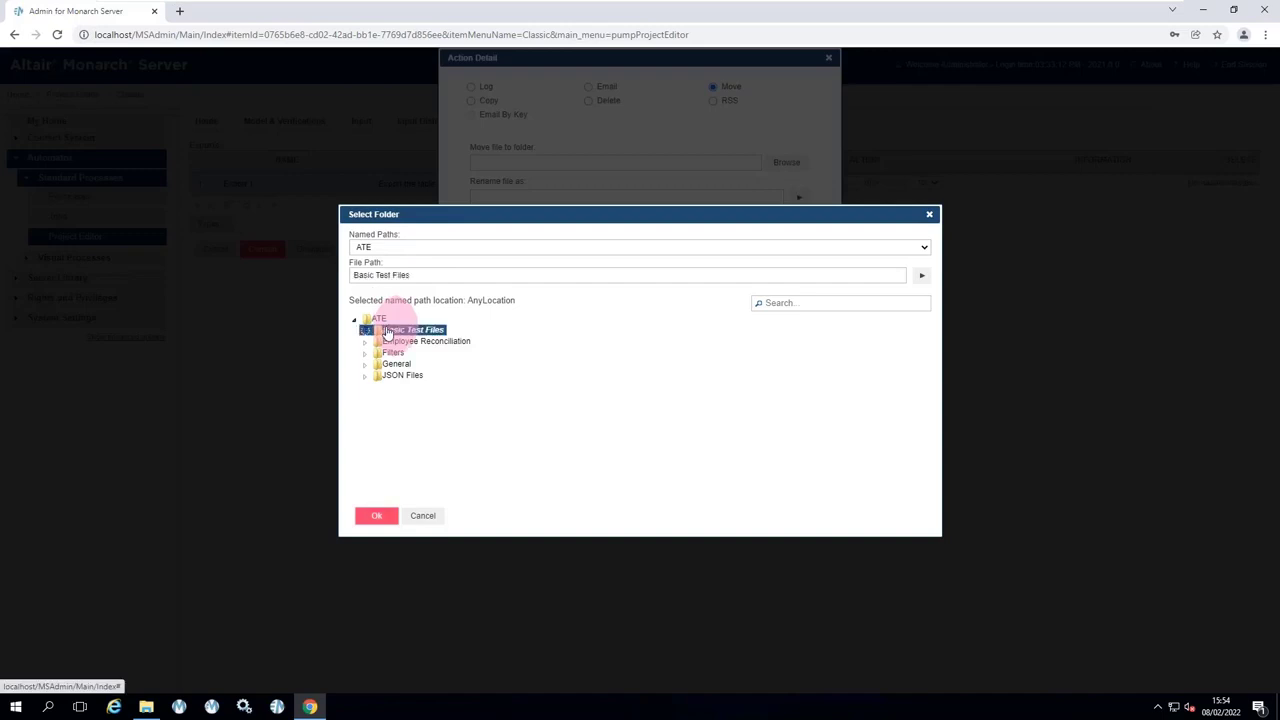
{"action": "left_click", "coordinate": [402, 343]}
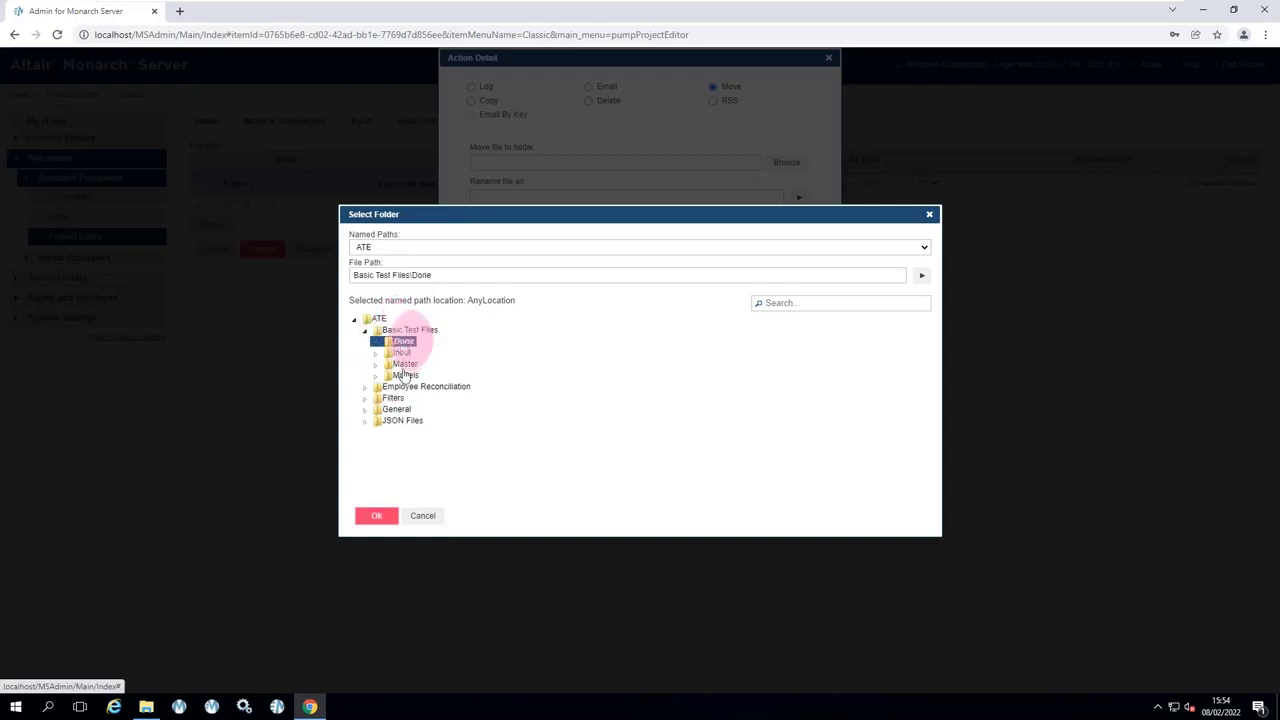
{"action": "left_click", "coordinate": [457, 275]}
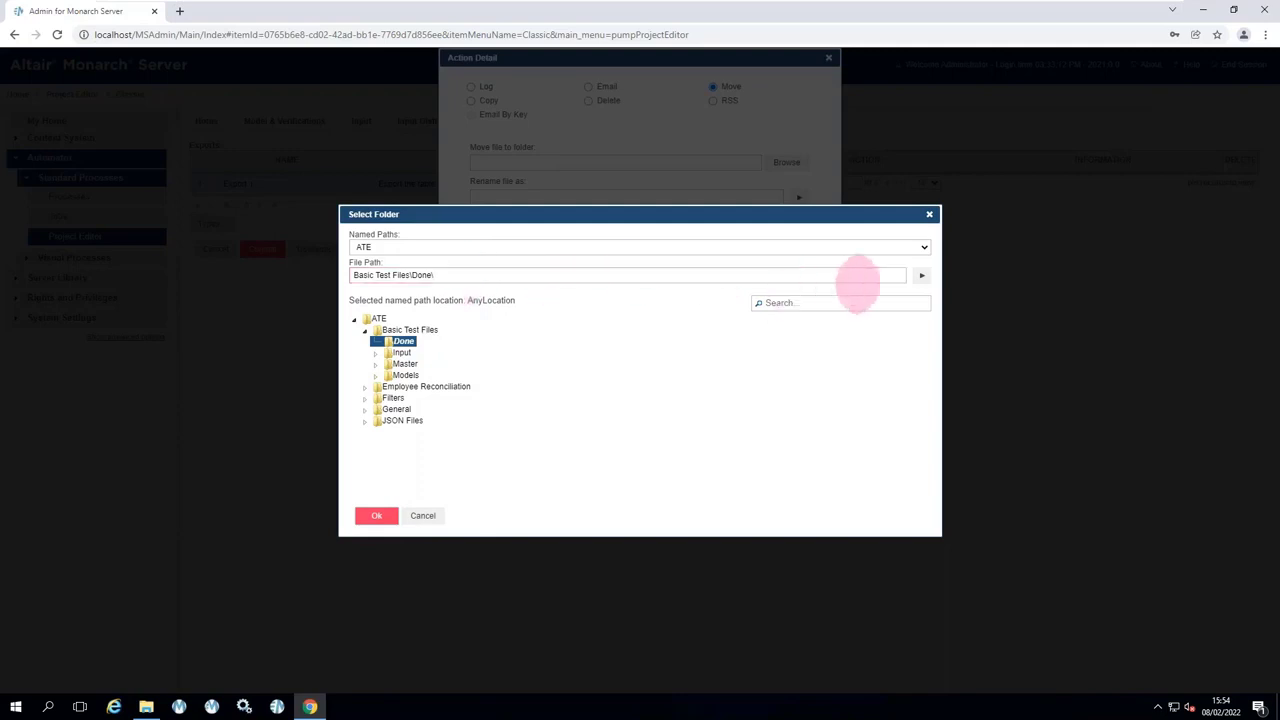
Append four-digit year, month and day macros to the destination path, making Basic Test Files\Done\&[yyyy]&[mm]&[dd], and accept the folder.
{"action": "left_click", "coordinate": [921, 279]}
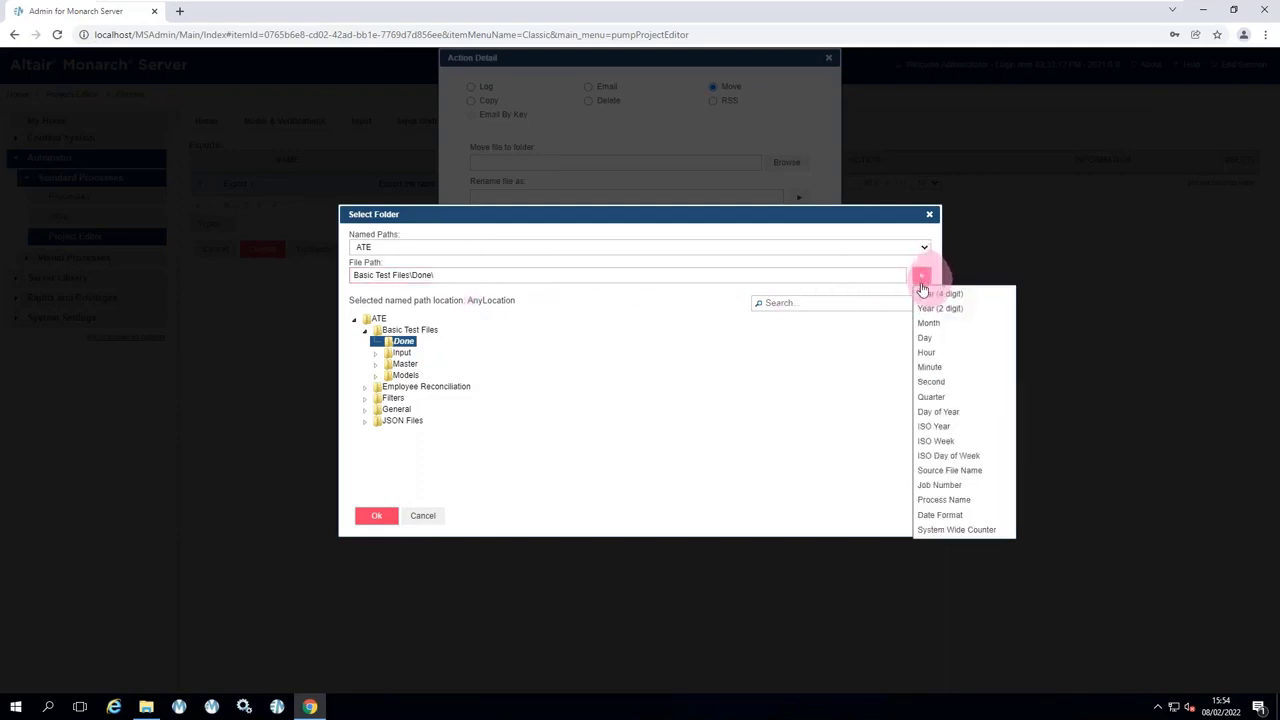
{"action": "left_click", "coordinate": [921, 292]}
{"action": "left_click", "coordinate": [921, 276]}
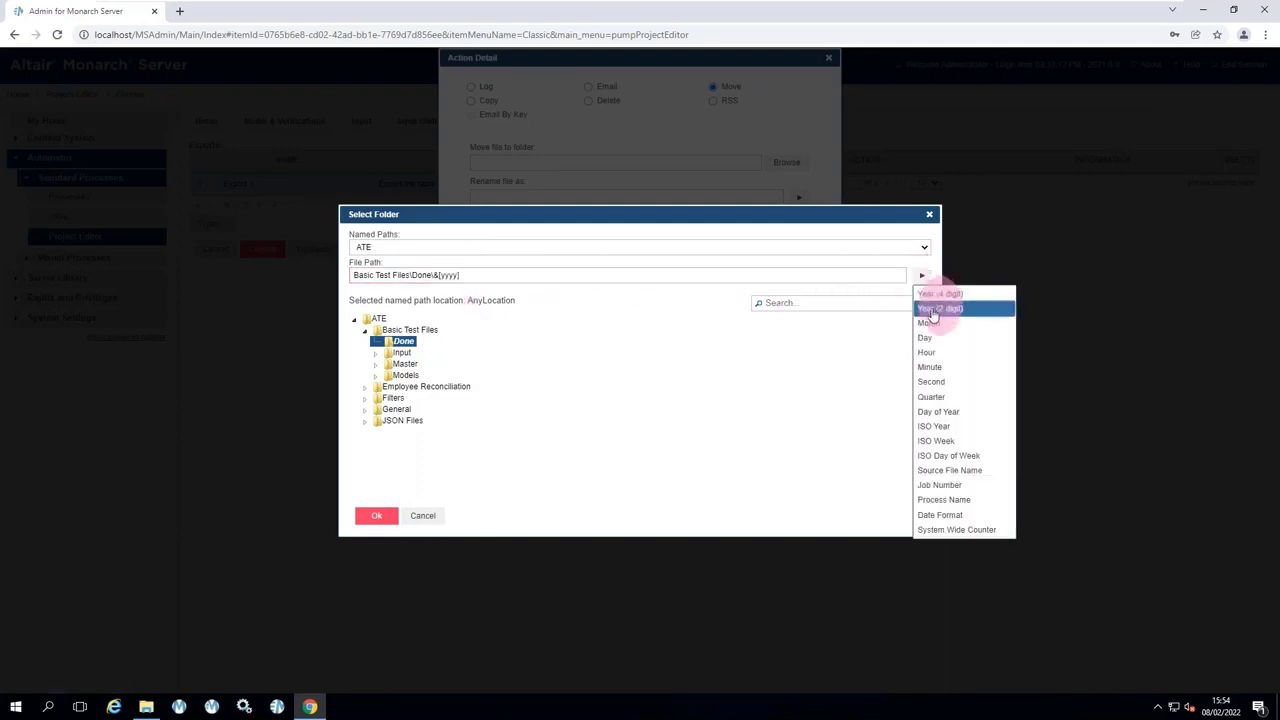
{"action": "left_click", "coordinate": [928, 322]}
{"action": "left_click", "coordinate": [921, 276]}
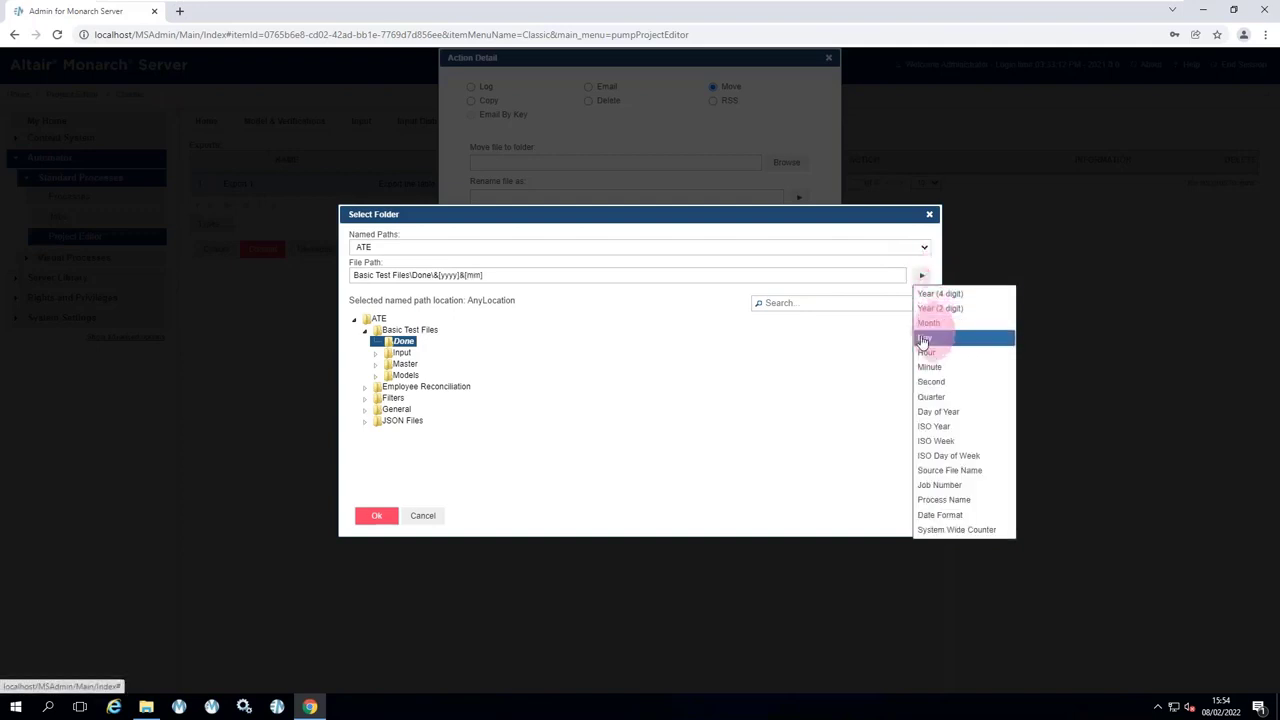
{"action": "left_click", "coordinate": [905, 340]}
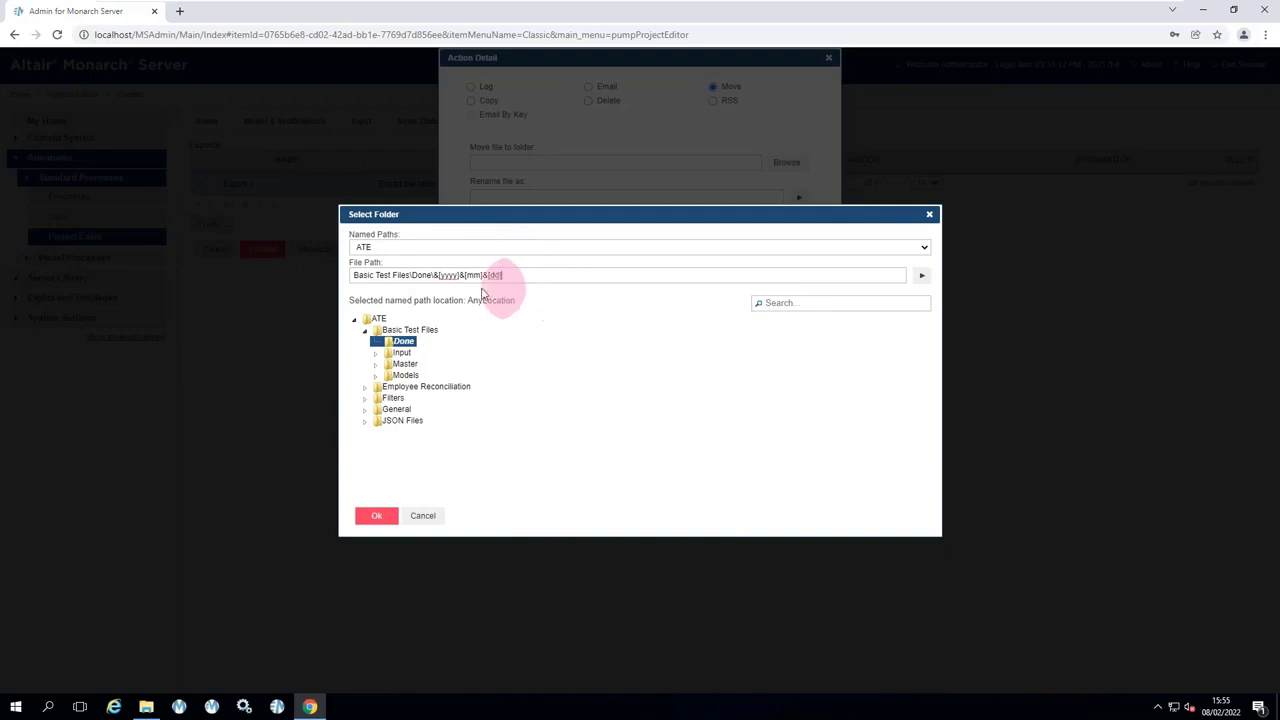
{"action": "left_click", "coordinate": [504, 277]}
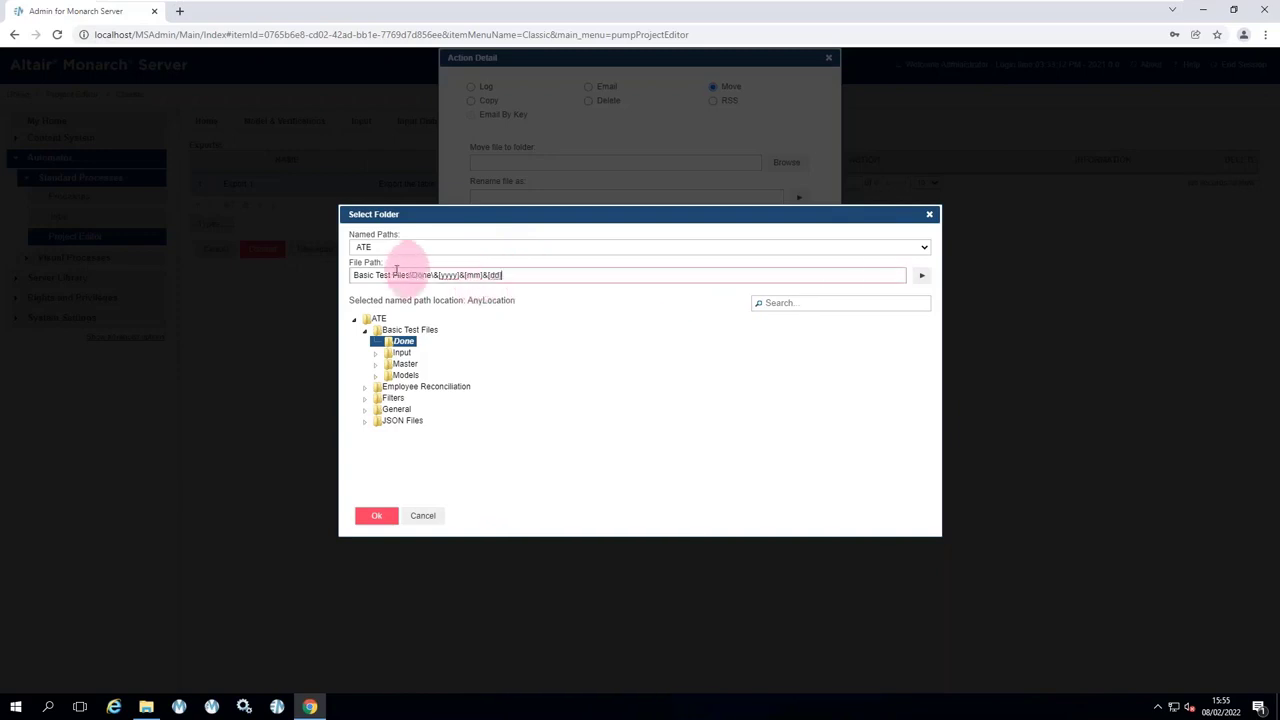
{"action": "left_click", "coordinate": [378, 522]}
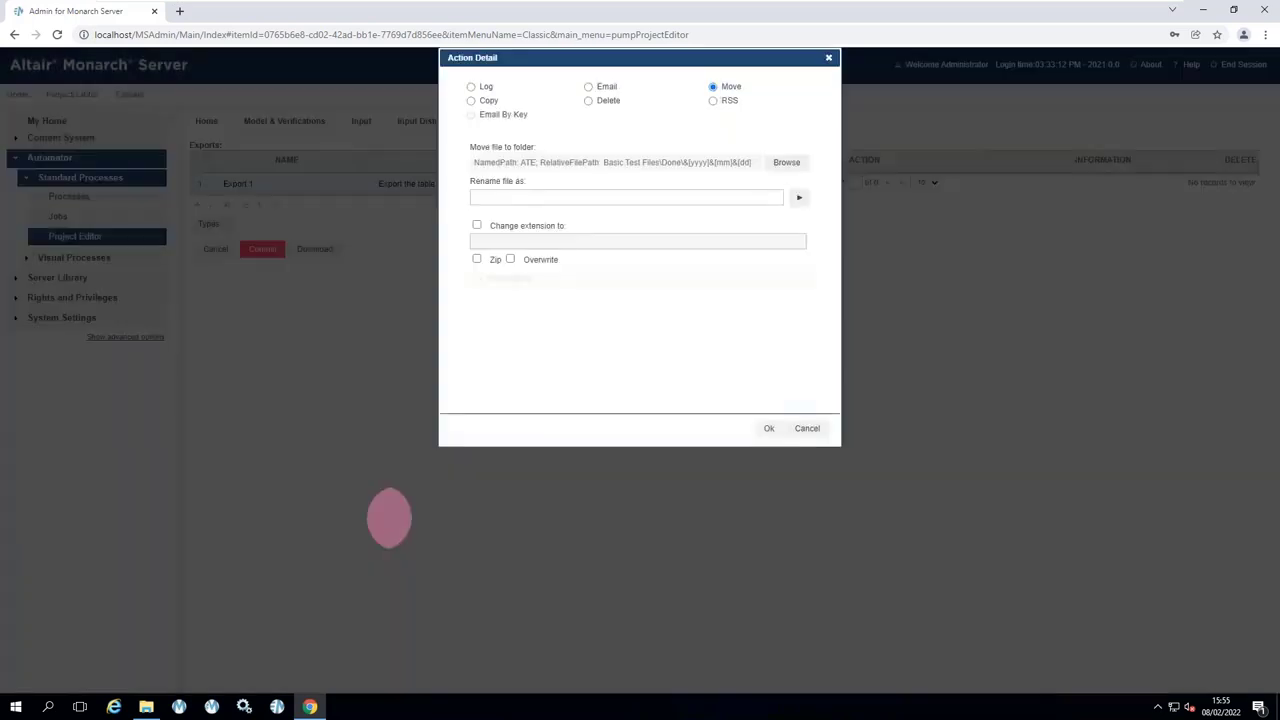
Enable Overwrite for the Move action and add it to the export distributions.
{"action": "left_click", "coordinate": [766, 430]}
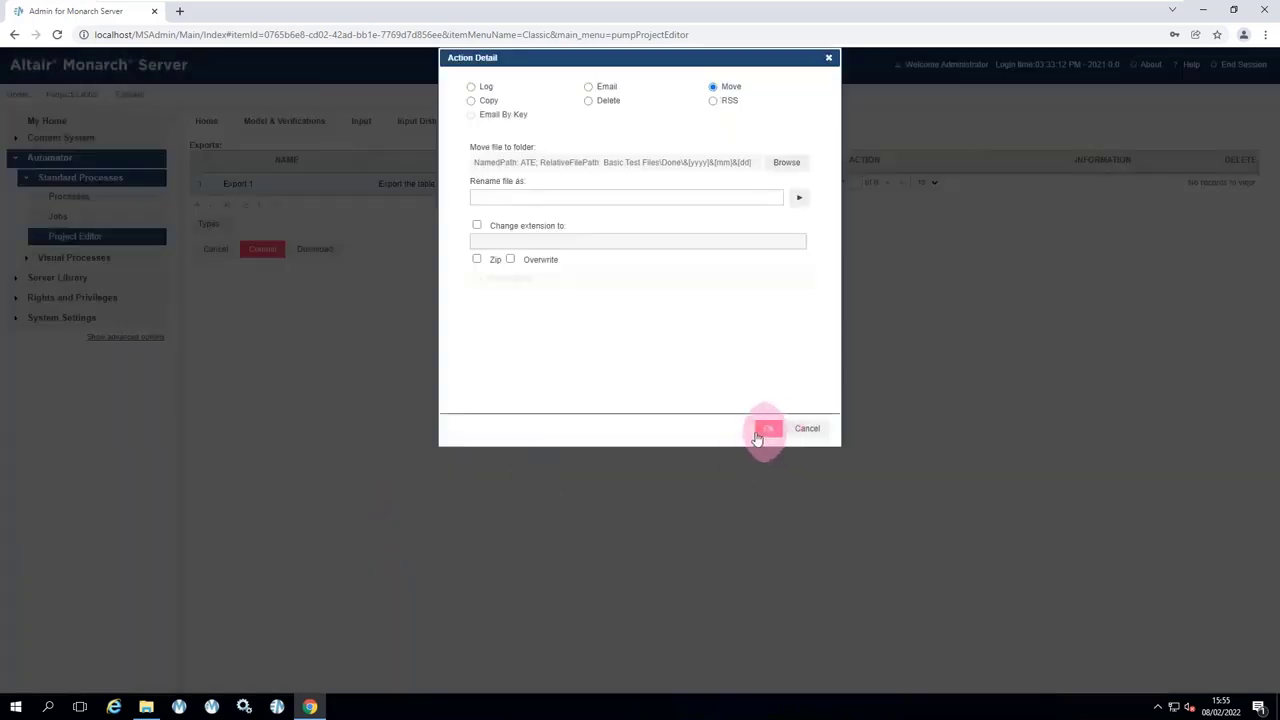
{"action": "left_click", "coordinate": [540, 260]}
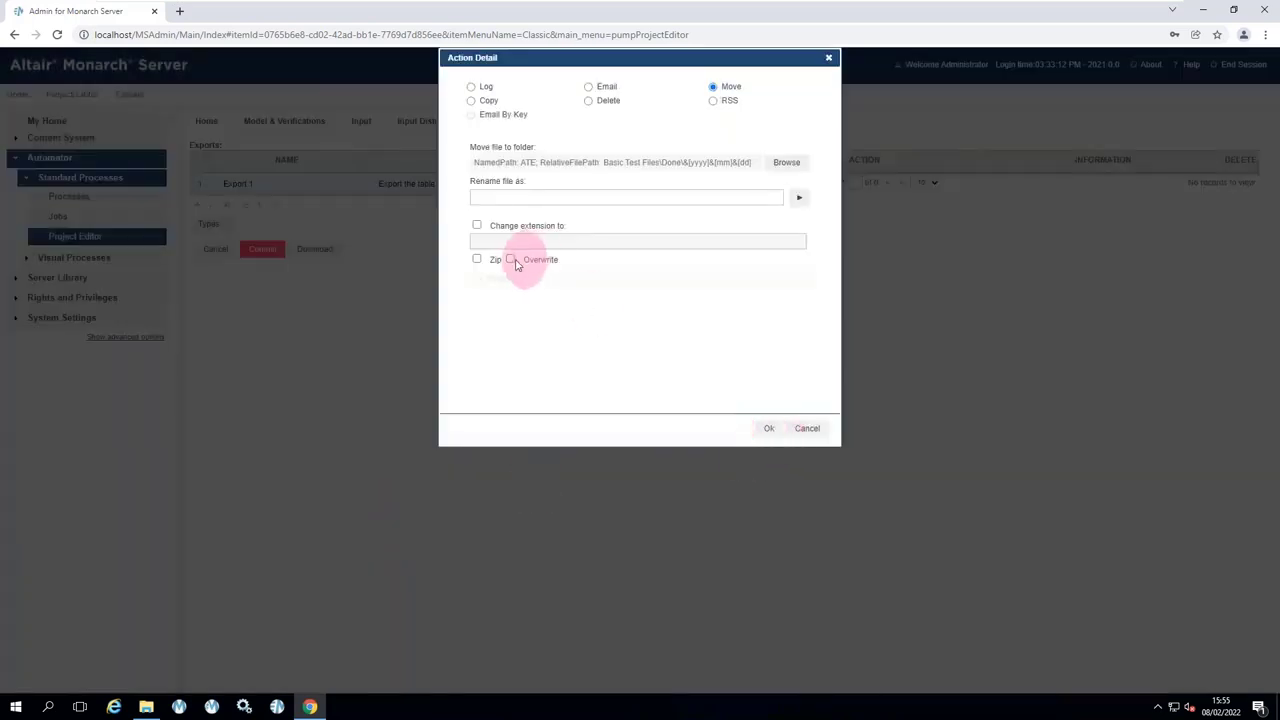
{"action": "left_click", "coordinate": [510, 259]}
{"action": "left_click", "coordinate": [768, 430]}
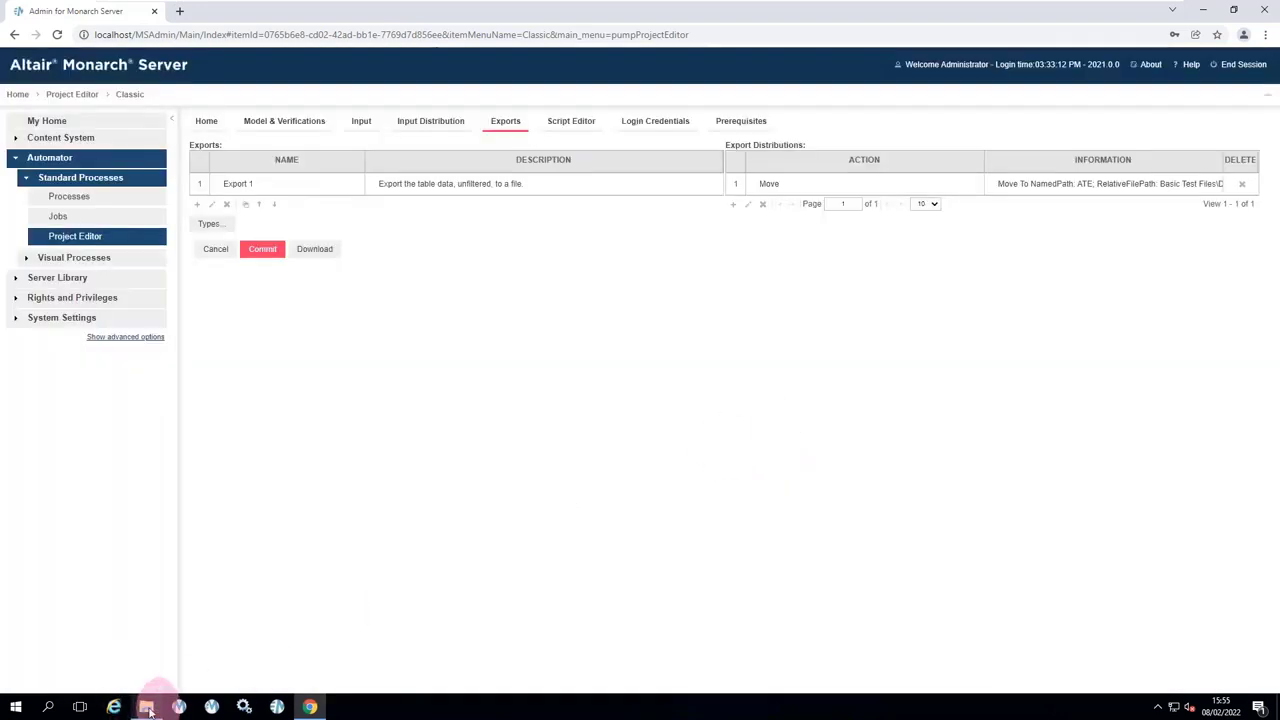
Check the contents of the Input, Done and Basic Test Files folders in File Explorer.
{"action": "left_click", "coordinate": [146, 706]}
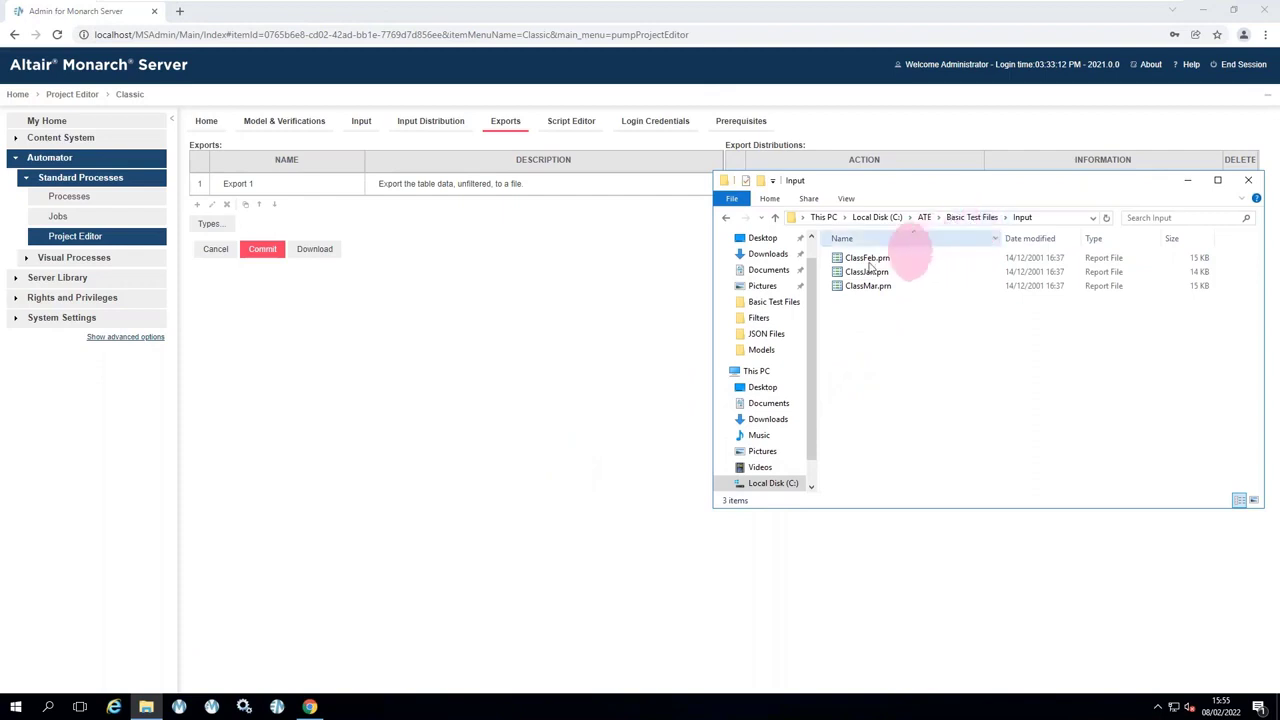
{"action": "left_click", "coordinate": [866, 258]}
{"action": "left_click", "coordinate": [965, 217]}
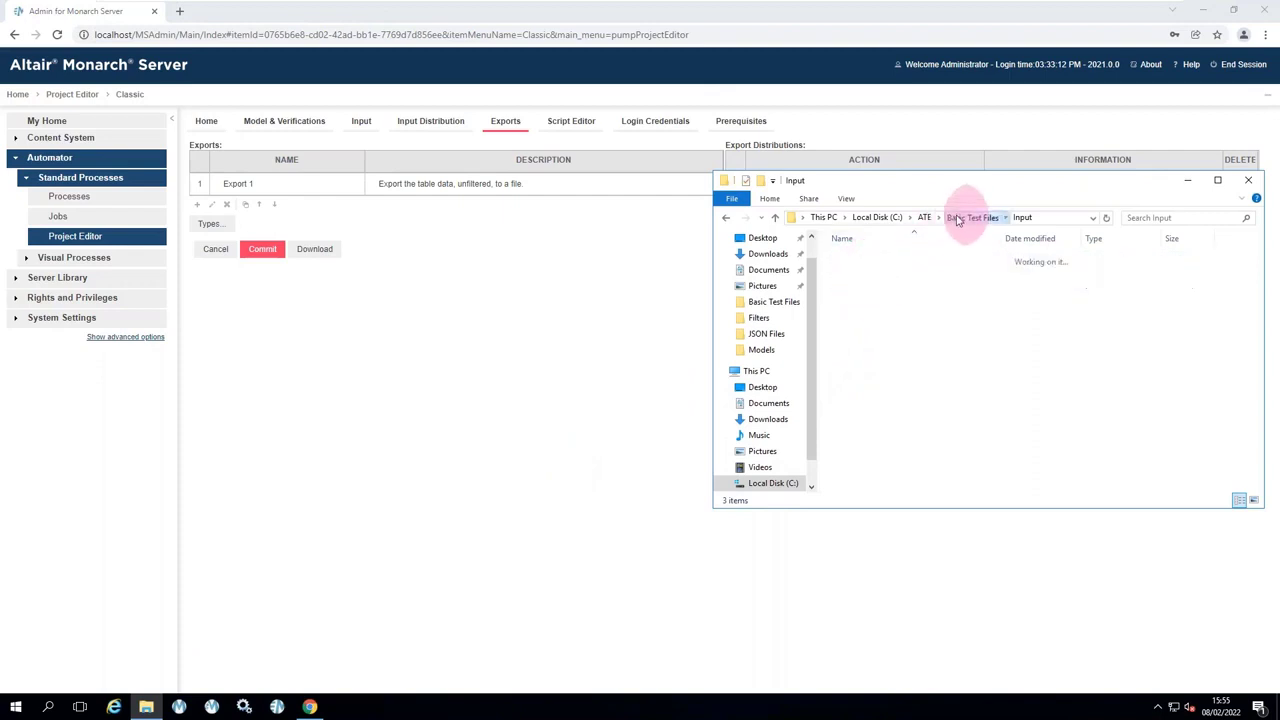
{"action": "double_click", "coordinate": [855, 258]}
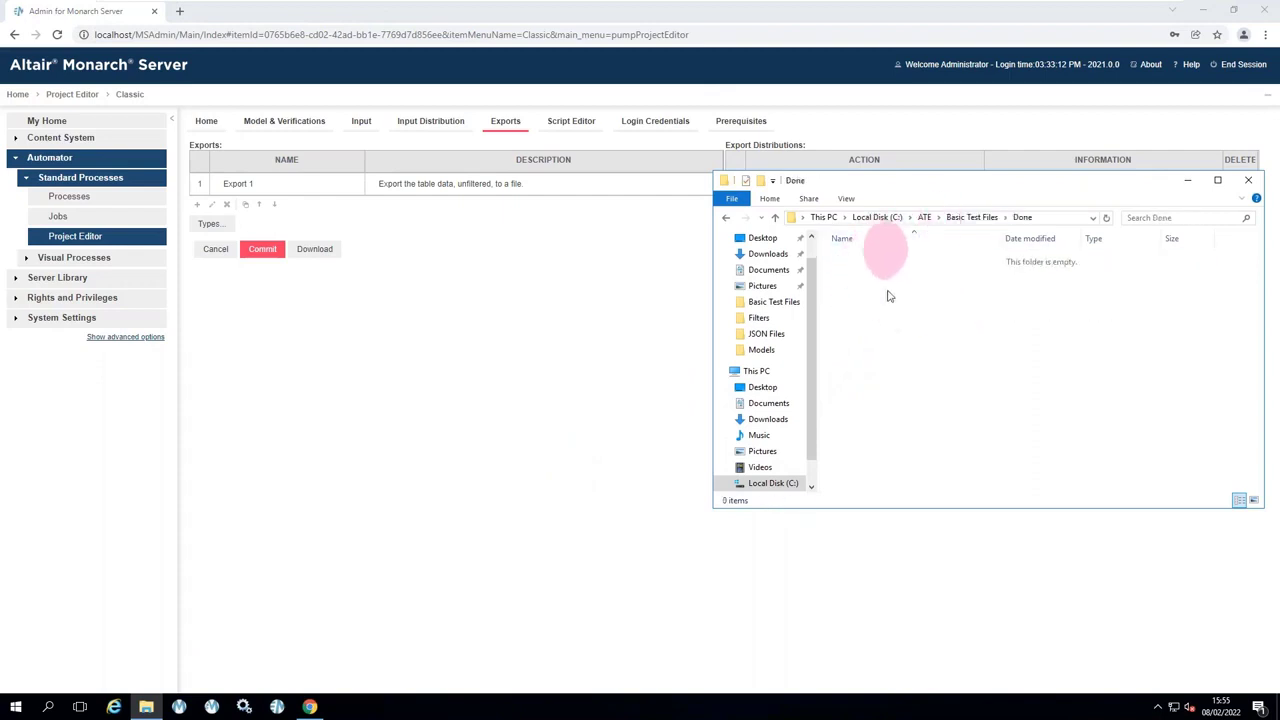
{"action": "left_click", "coordinate": [968, 217]}
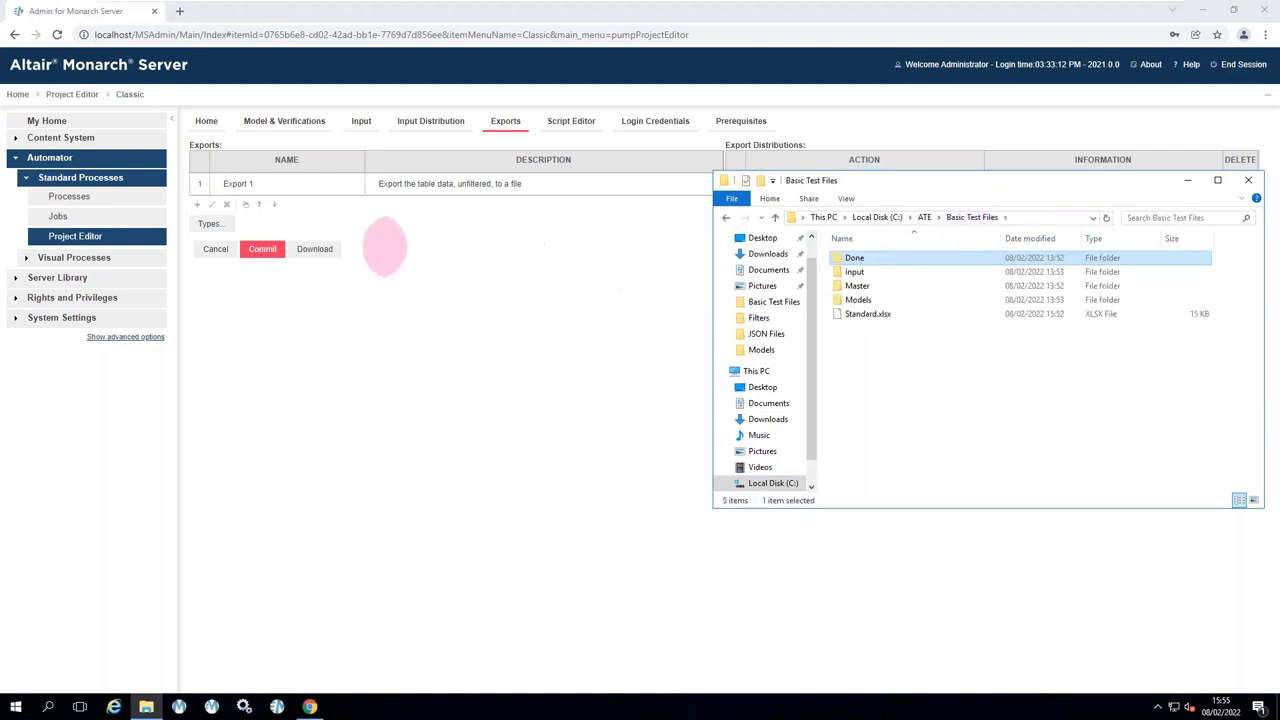
Commit the Classic project to the Server Library with the default comment and save the Standard process.
{"action": "left_click", "coordinate": [262, 252]}
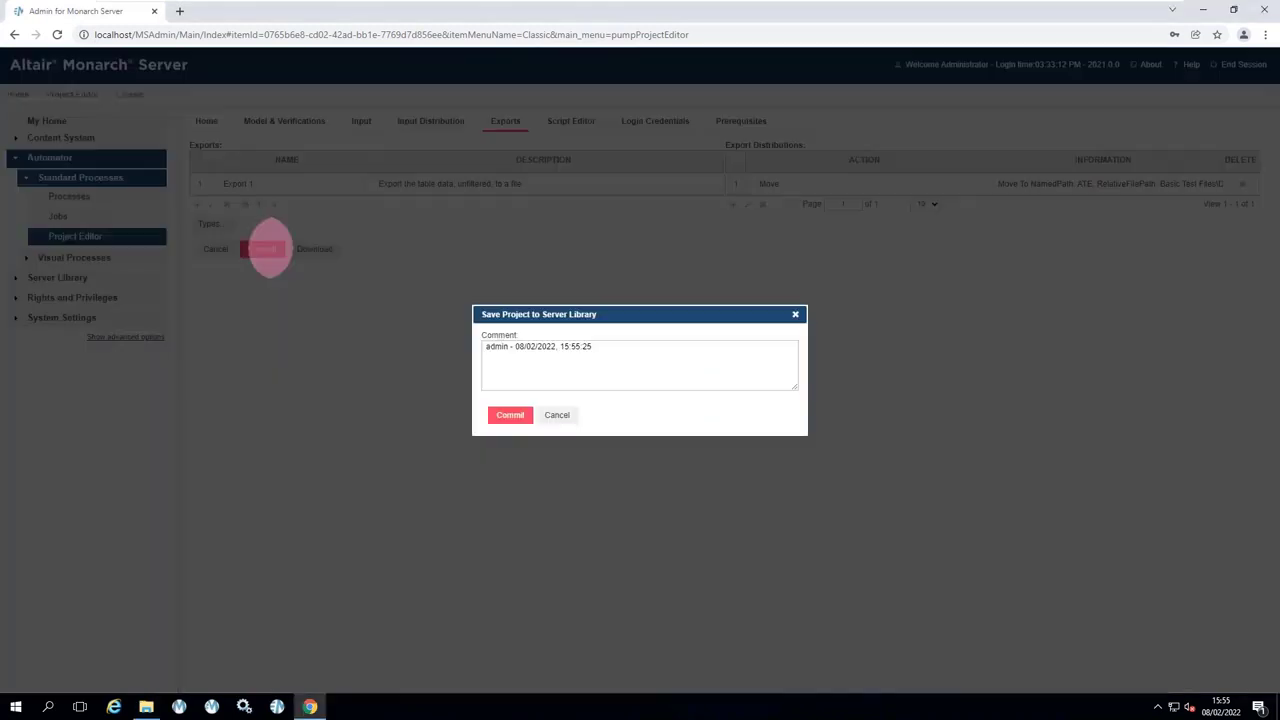
{"action": "left_click", "coordinate": [508, 423]}
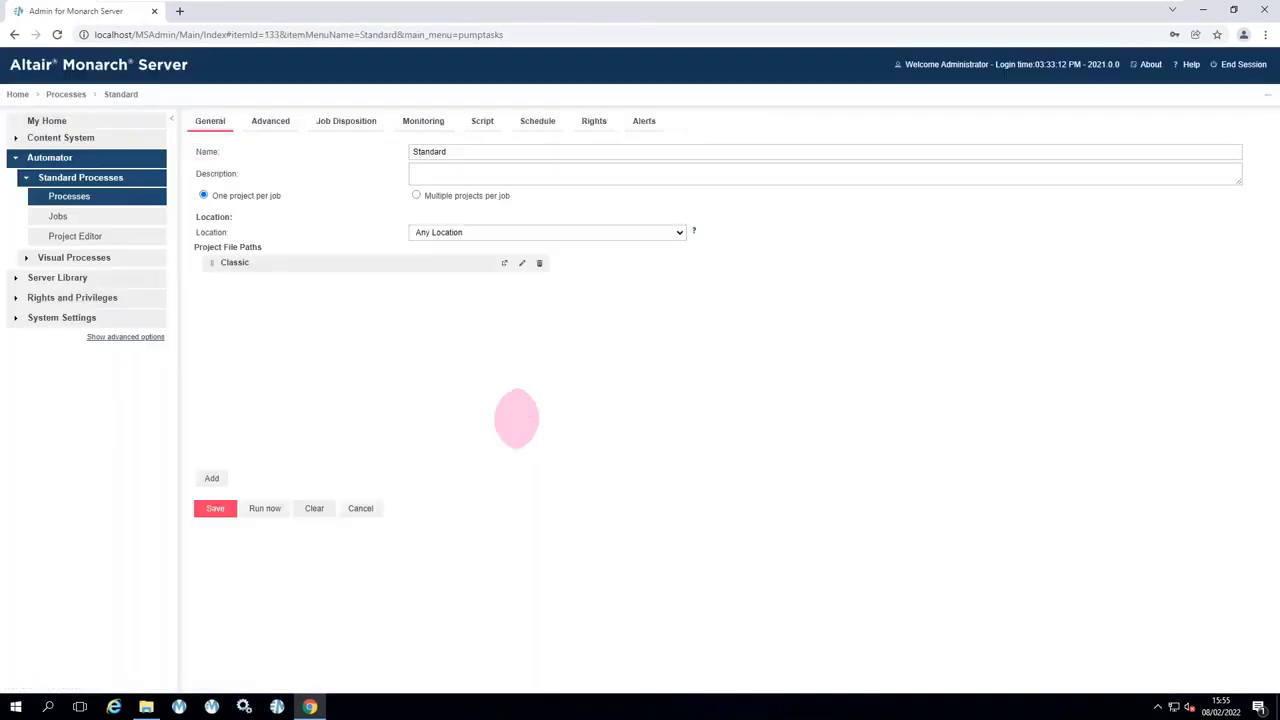
{"action": "left_click", "coordinate": [216, 510]}
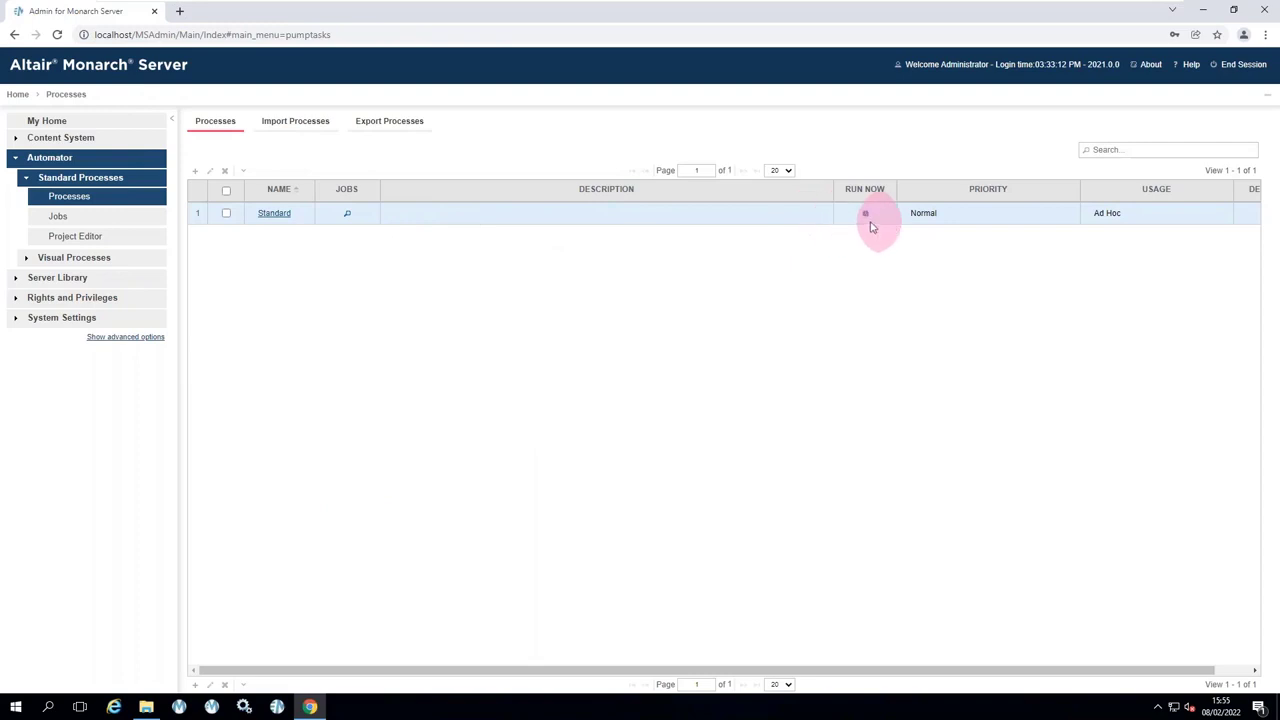
Run the Standard process and refresh the job list to check its status.
{"action": "left_click", "coordinate": [867, 217]}
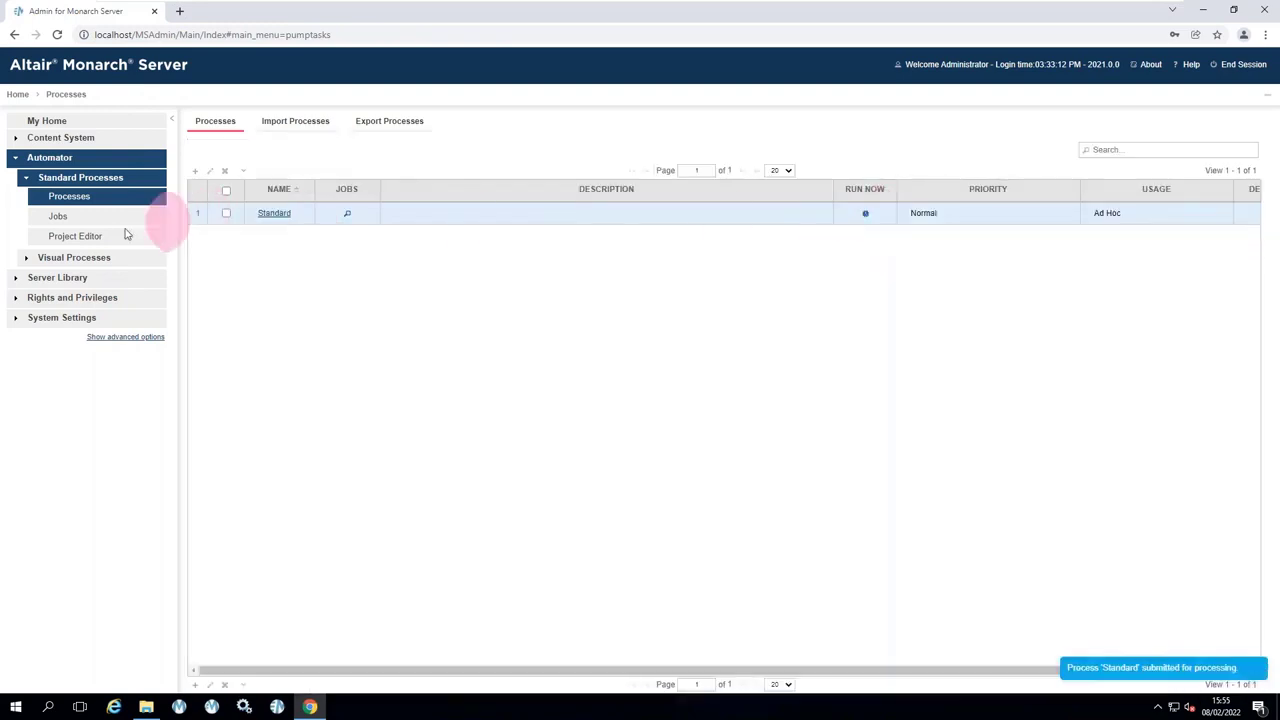
{"action": "left_click", "coordinate": [56, 219]}
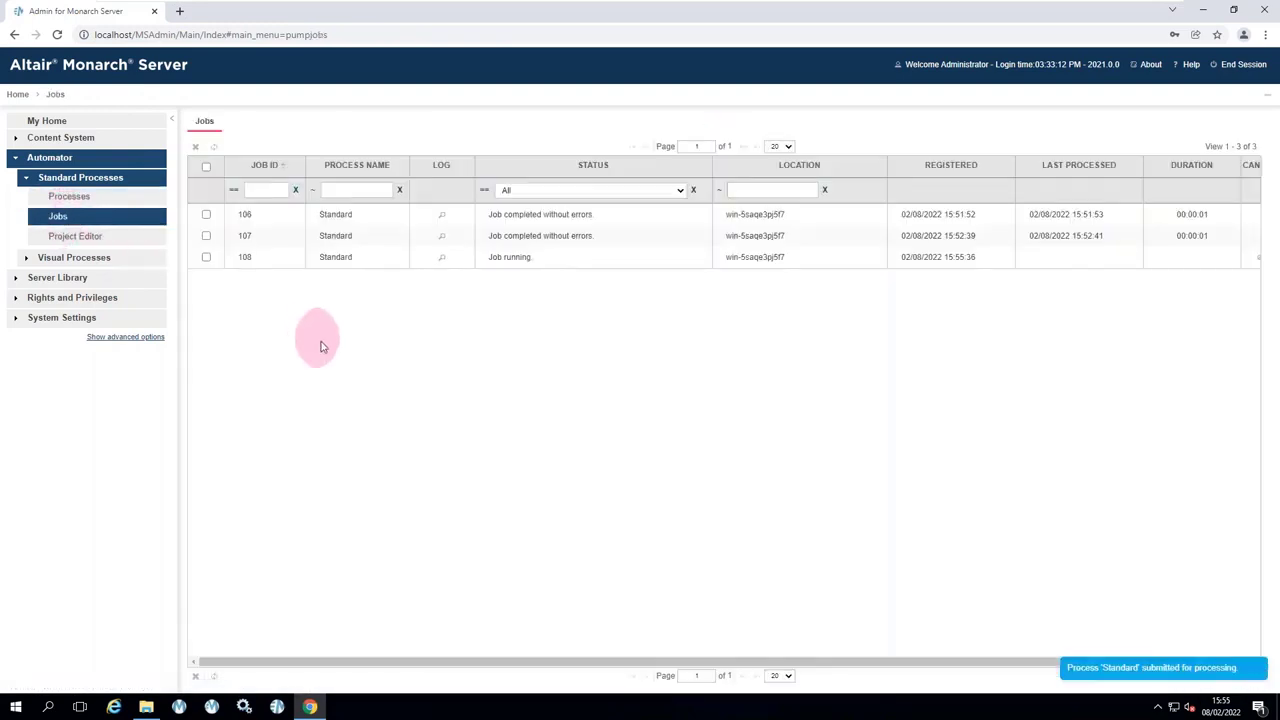
{"action": "left_click", "coordinate": [213, 147]}
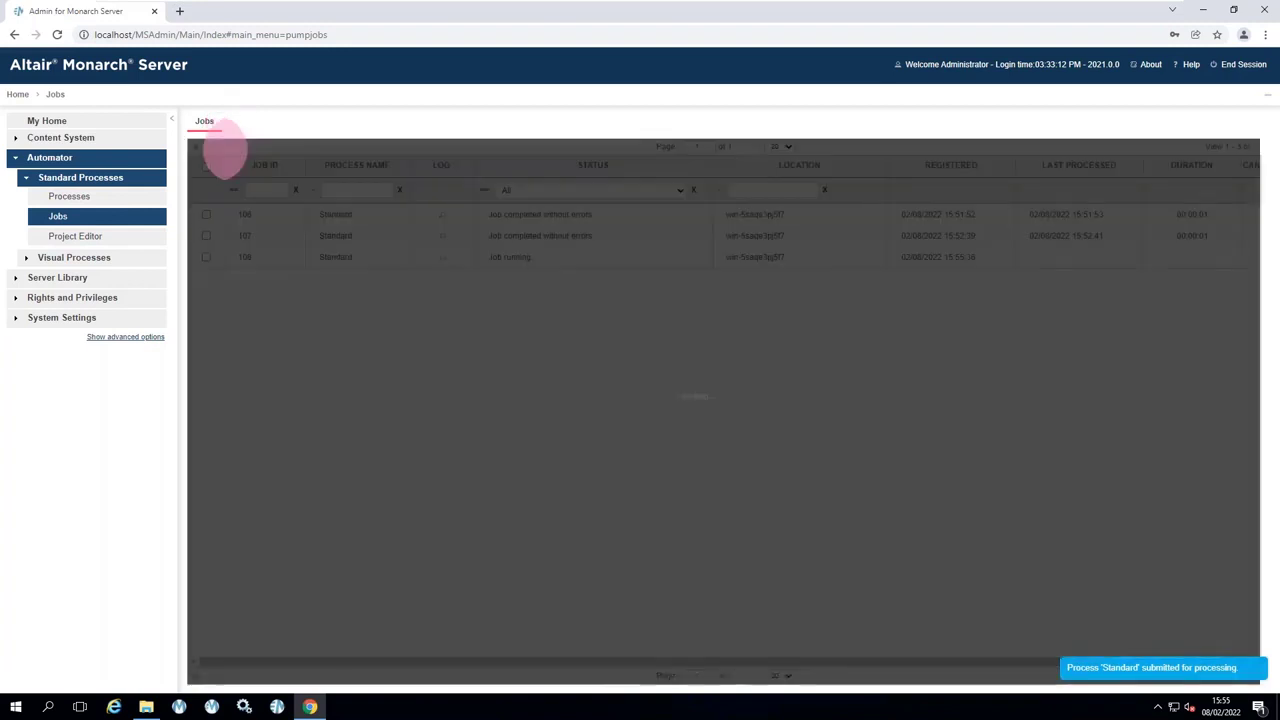
Inspect the Input folder and the dated subfolder inside Done in File Explorer.
{"action": "left_click", "coordinate": [146, 707]}
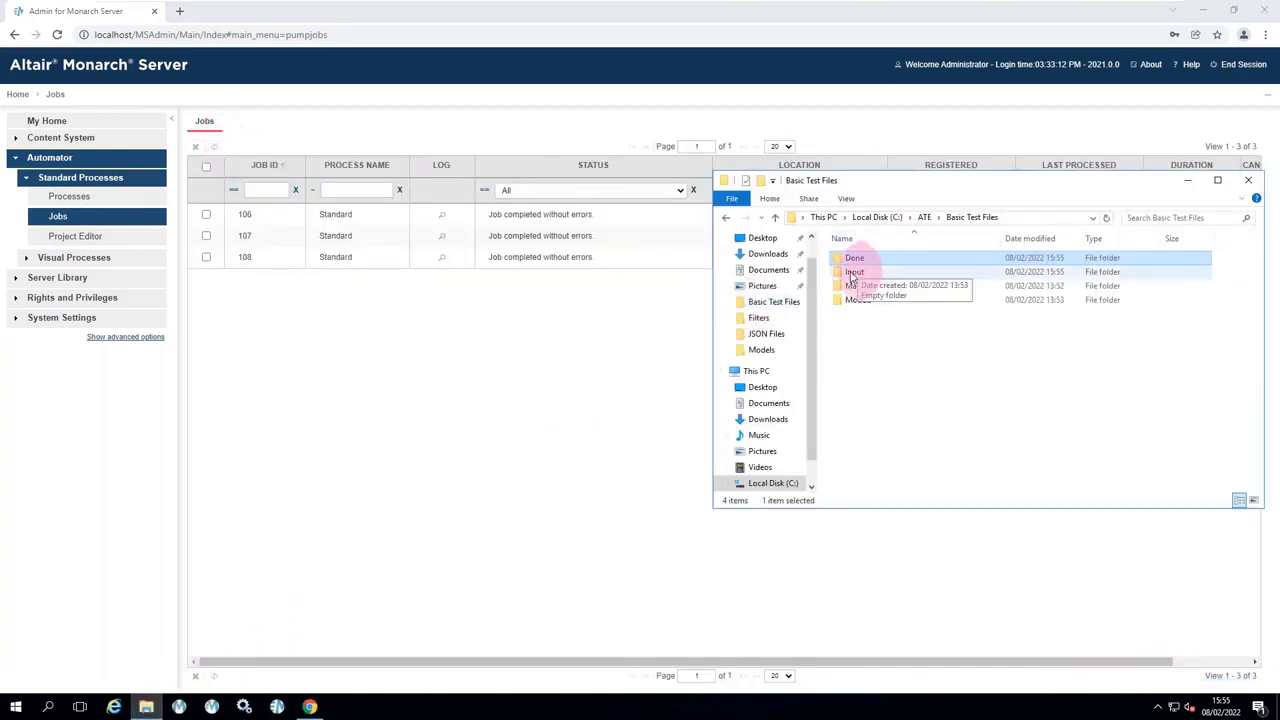
{"action": "double_click", "coordinate": [852, 275]}
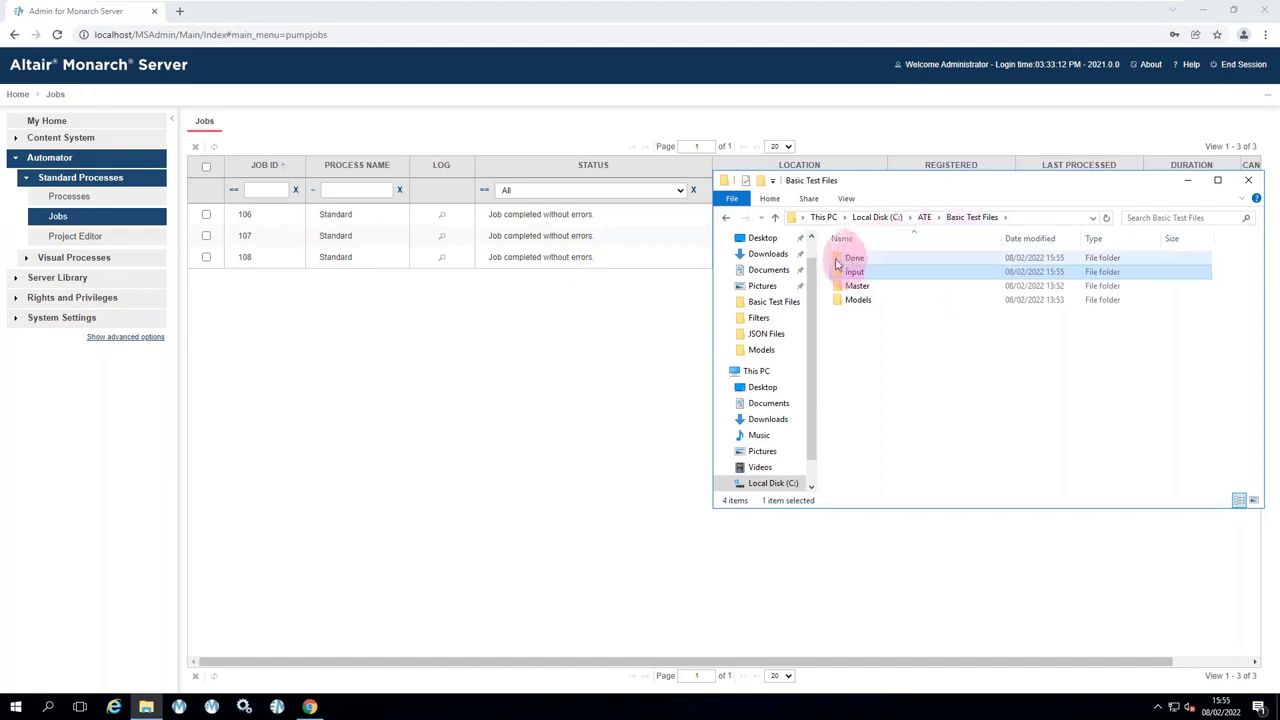
{"action": "double_click", "coordinate": [838, 262]}
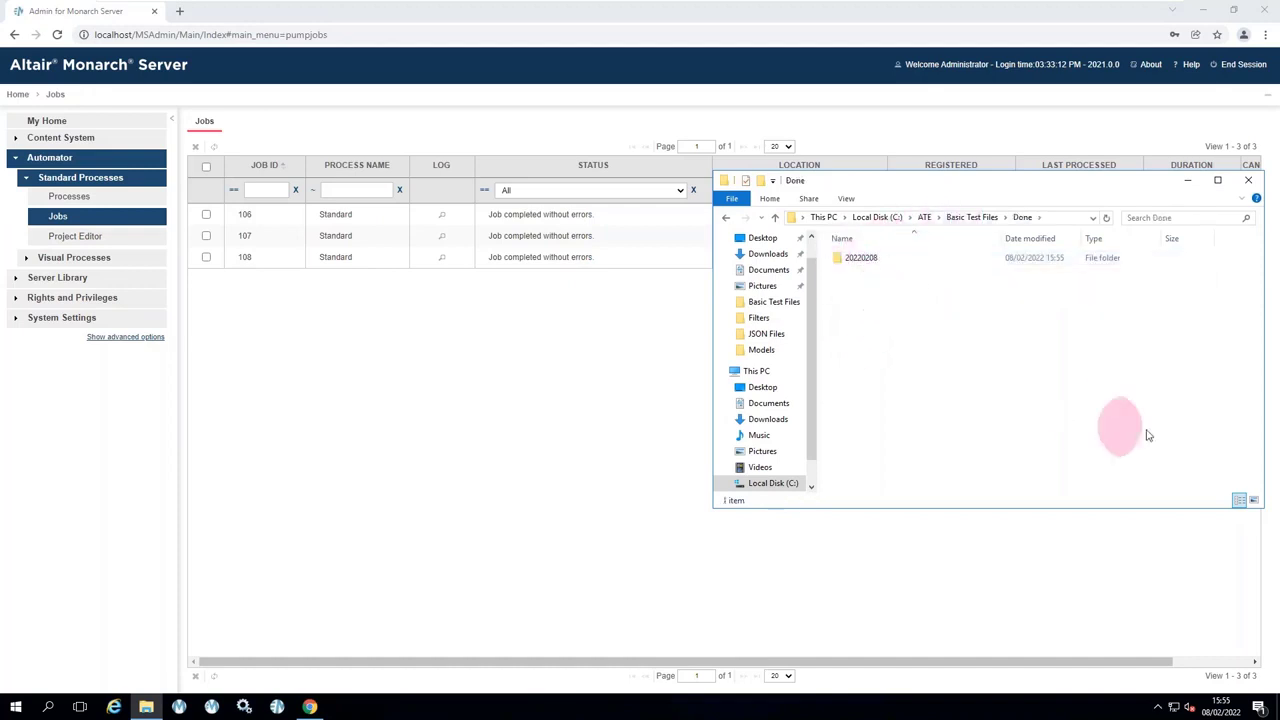
{"action": "double_click", "coordinate": [836, 258]}
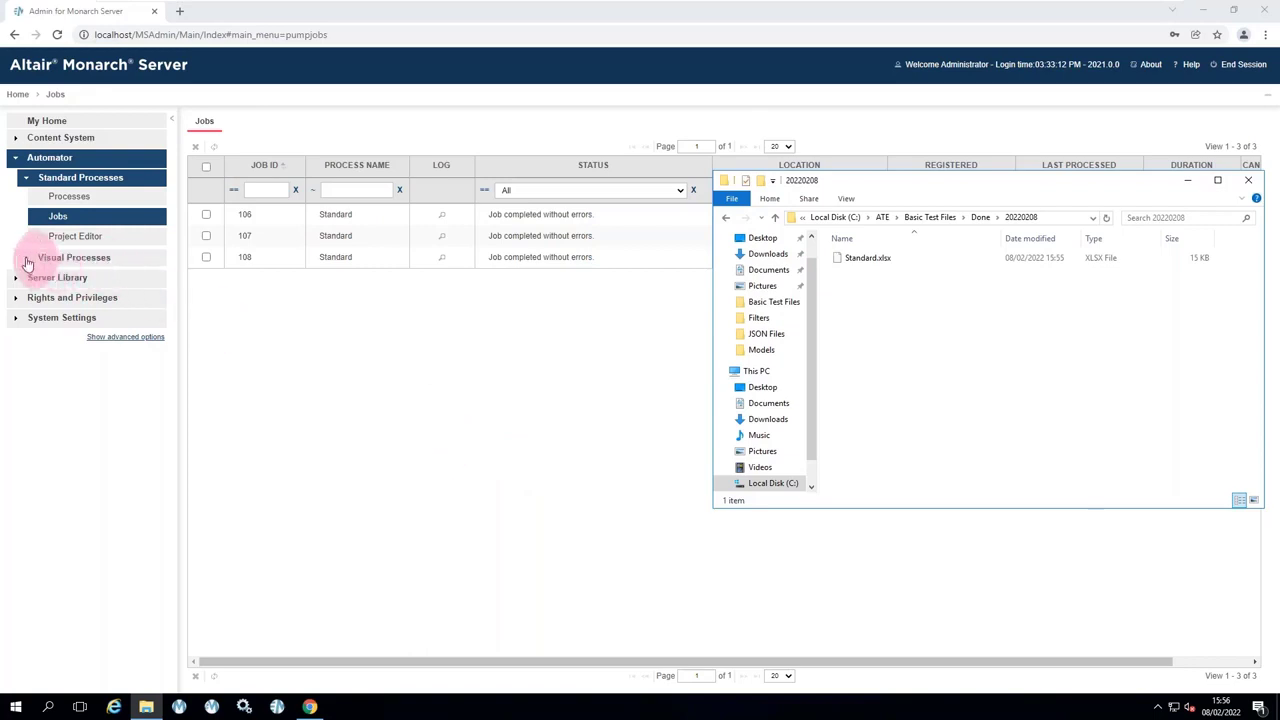
Create a new visual process from the Blank process template.
{"action": "left_click", "coordinate": [29, 259]}
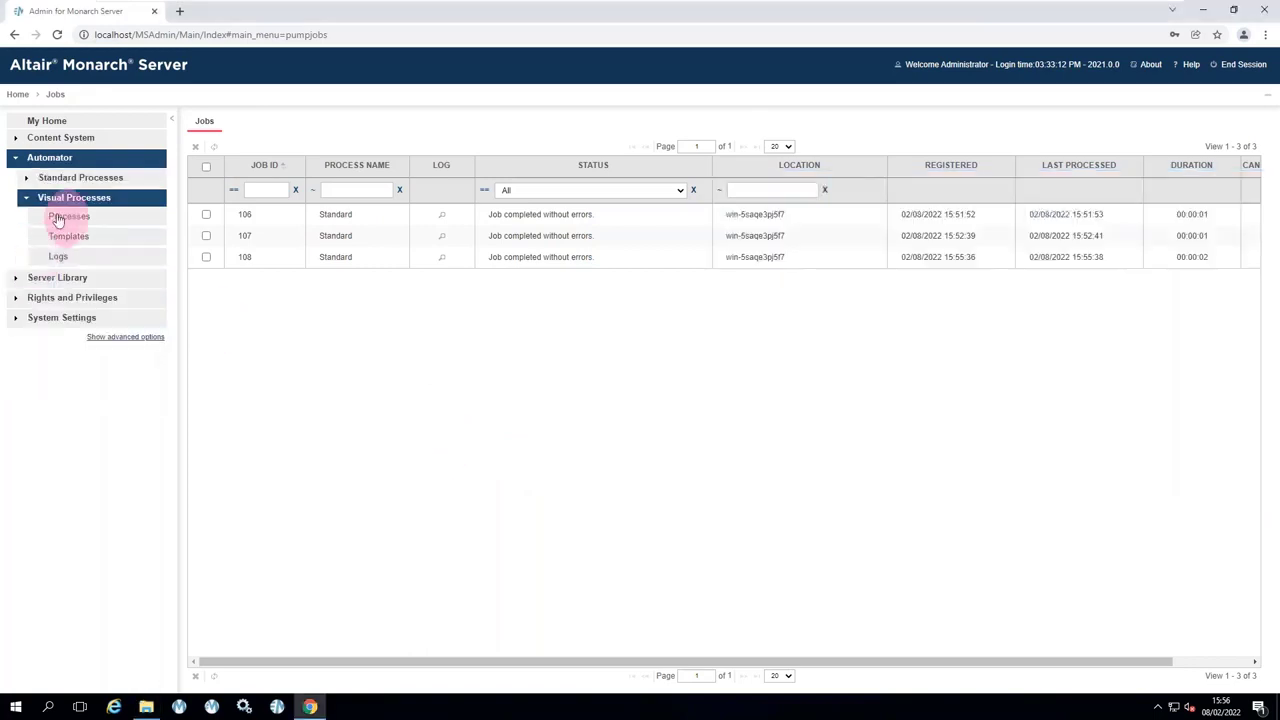
{"action": "left_click", "coordinate": [60, 217]}
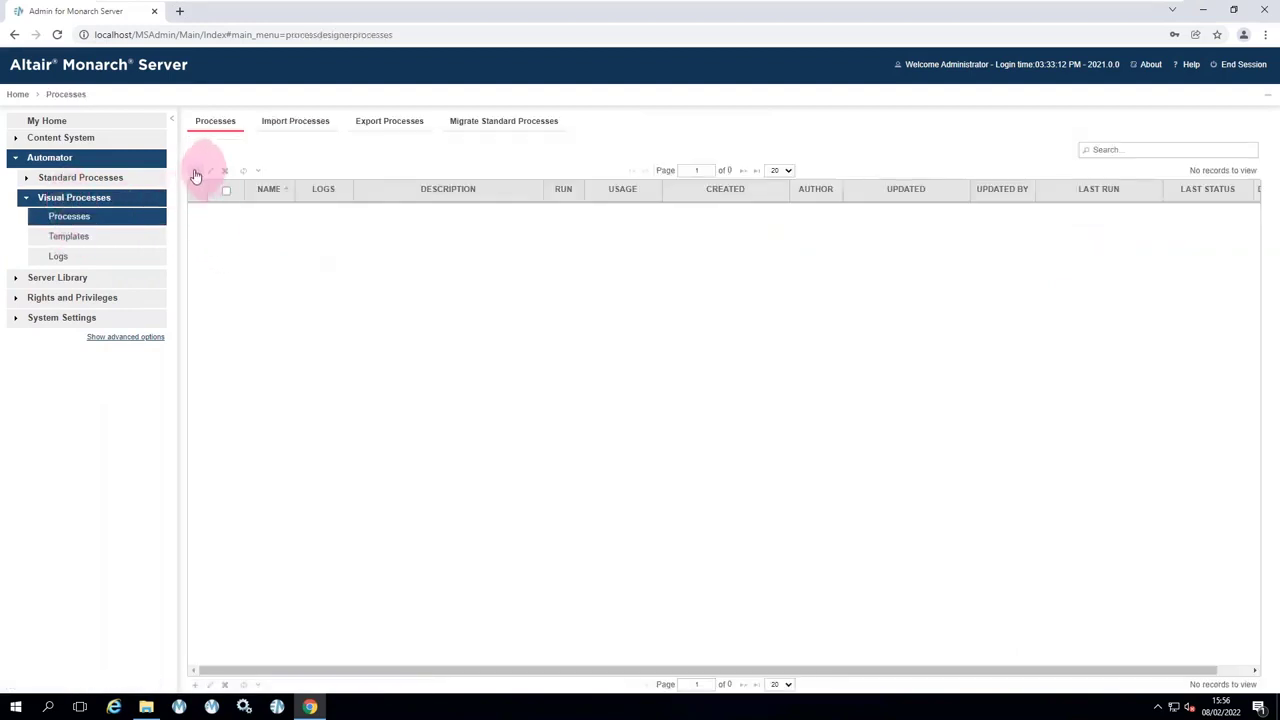
{"action": "left_click", "coordinate": [196, 175]}
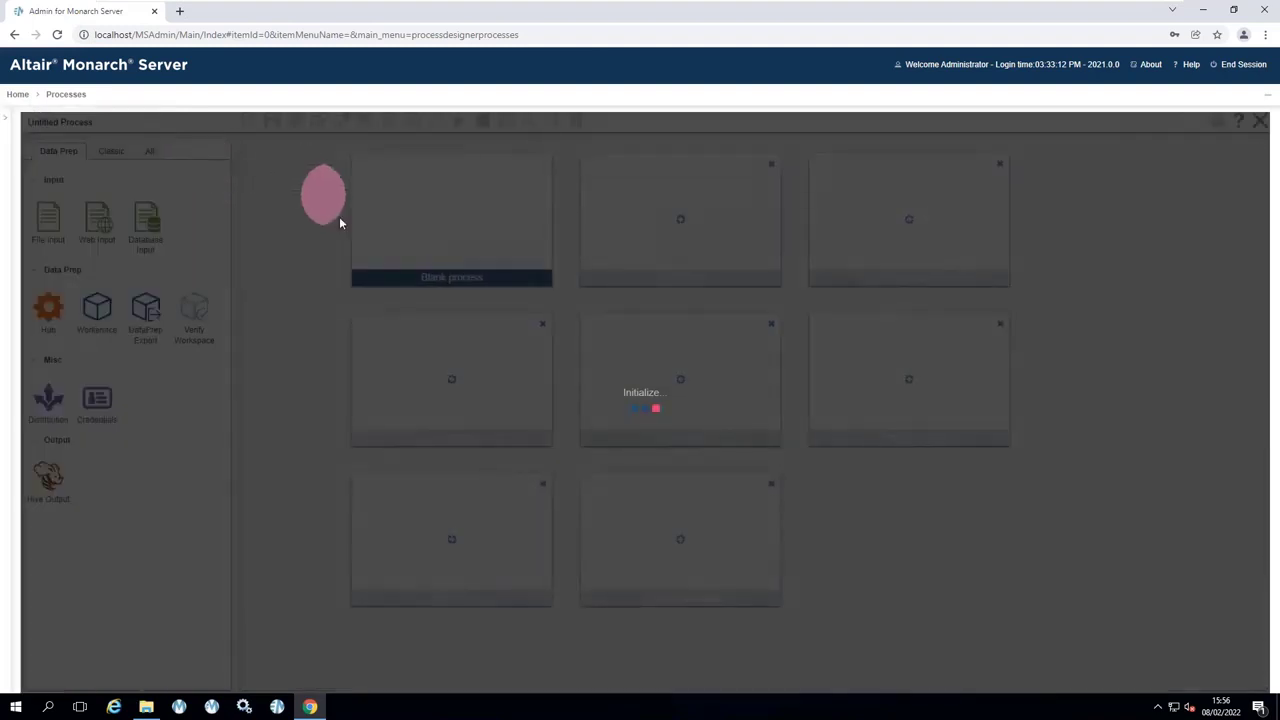
{"action": "left_click", "coordinate": [451, 239]}
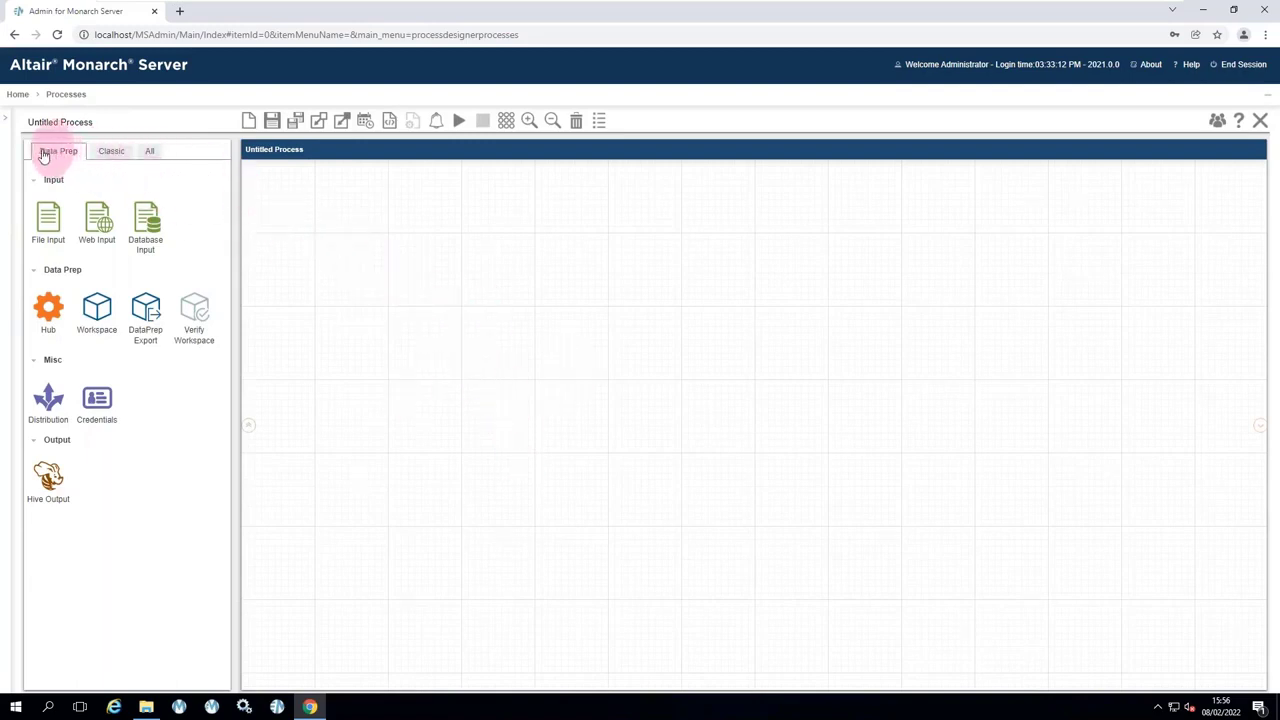
Add a Classic Server Library Model to the process and assign the Music Distribution model to it.
{"action": "left_click", "coordinate": [118, 155]}
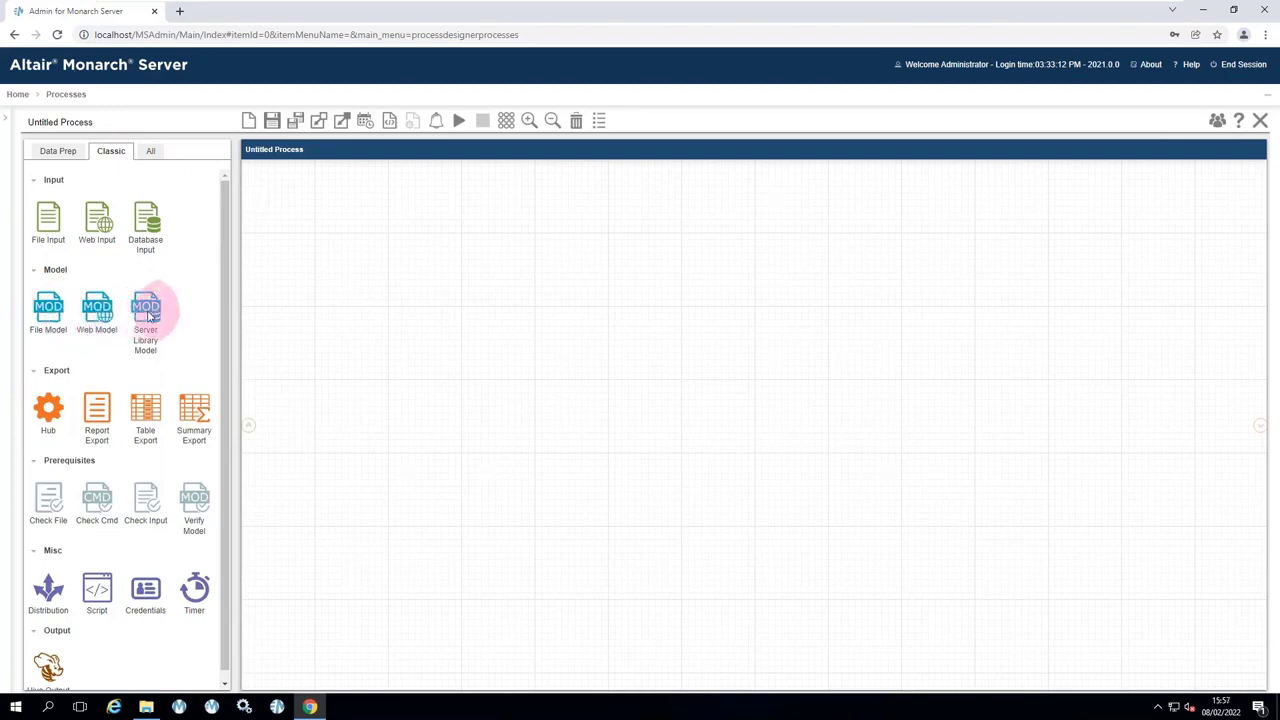
{"action": "left_click_drag", "start_coordinate": [145, 312], "coordinate": [512, 308]}
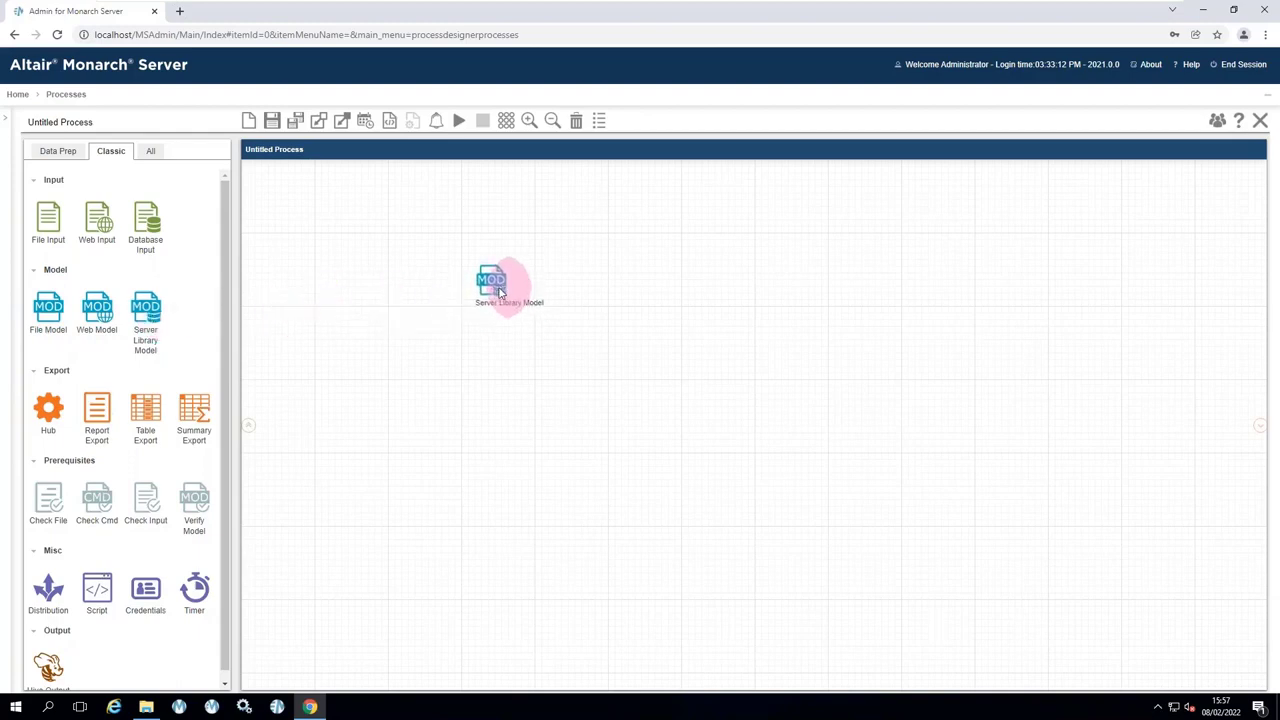
{"action": "double_click", "coordinate": [494, 291]}
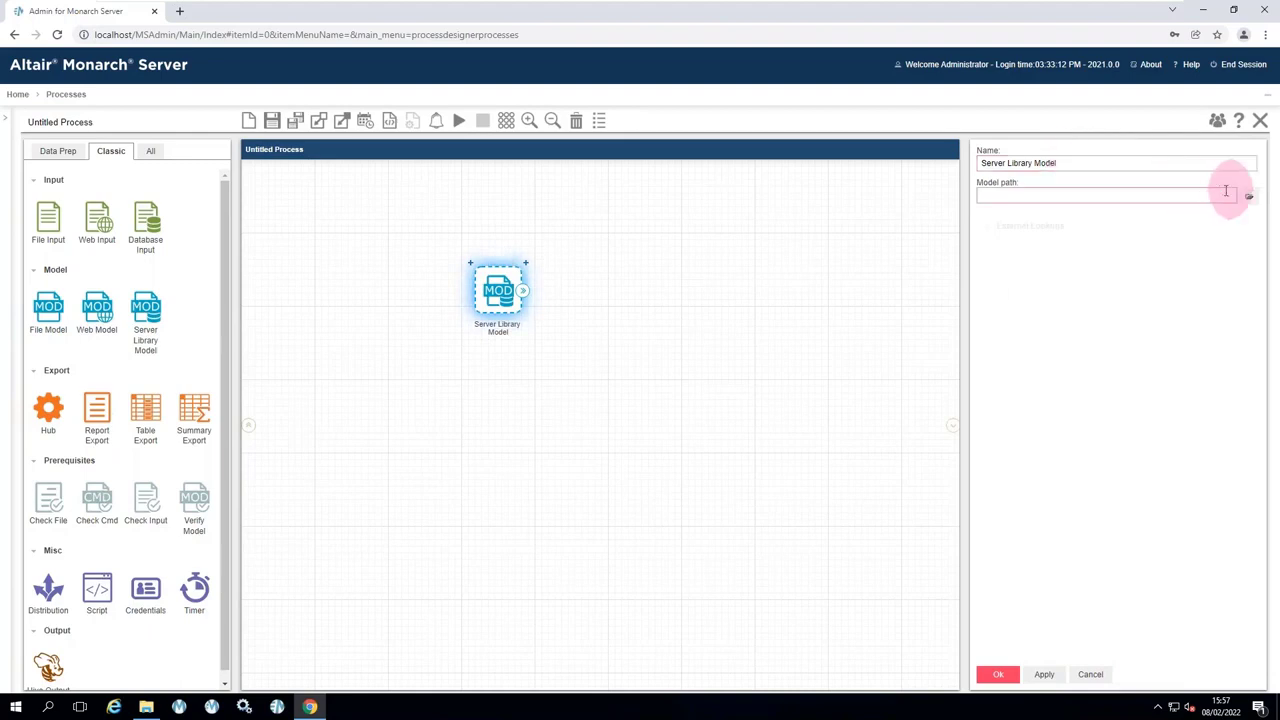
{"action": "left_click", "coordinate": [1250, 200]}
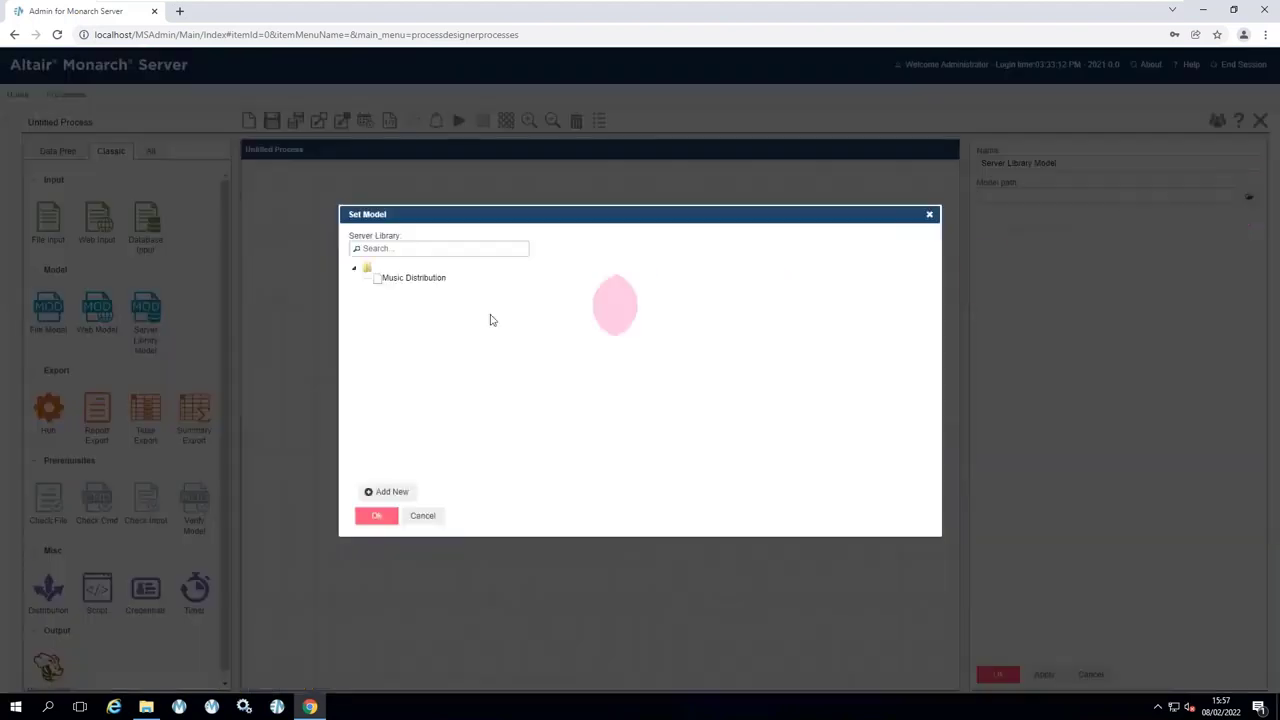
{"action": "left_click", "coordinate": [414, 279]}
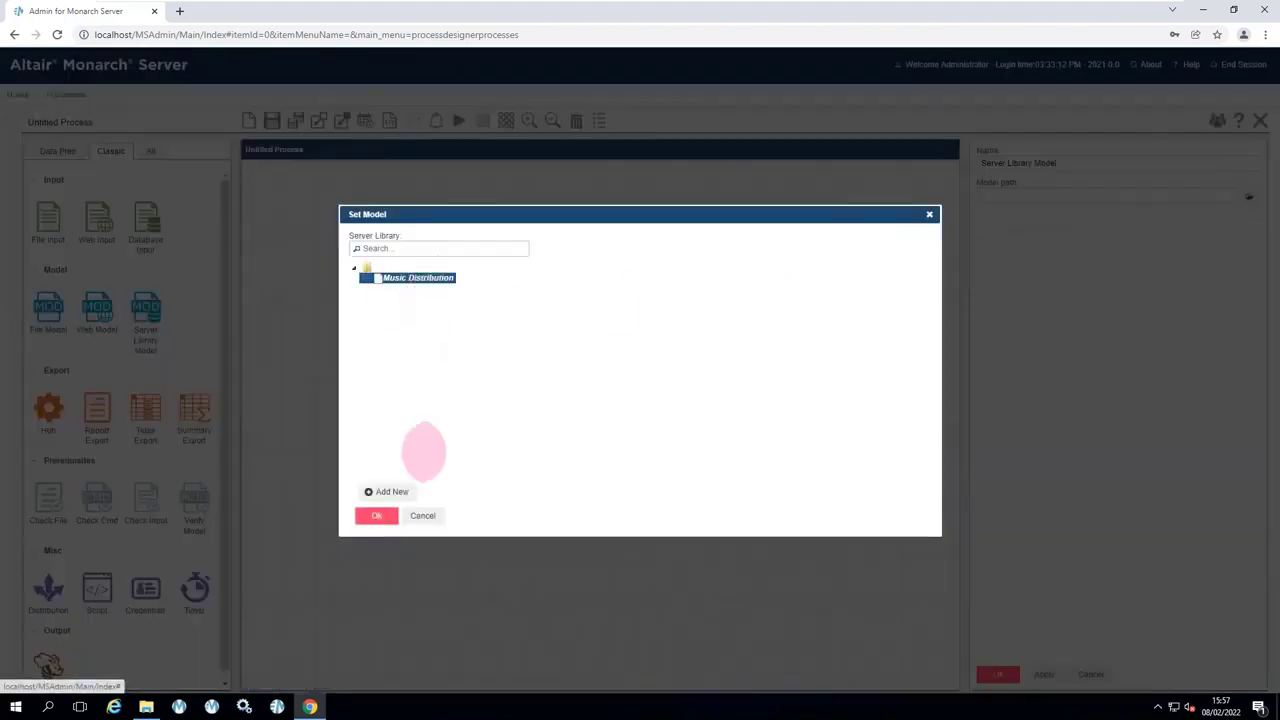
{"action": "left_click", "coordinate": [375, 518]}
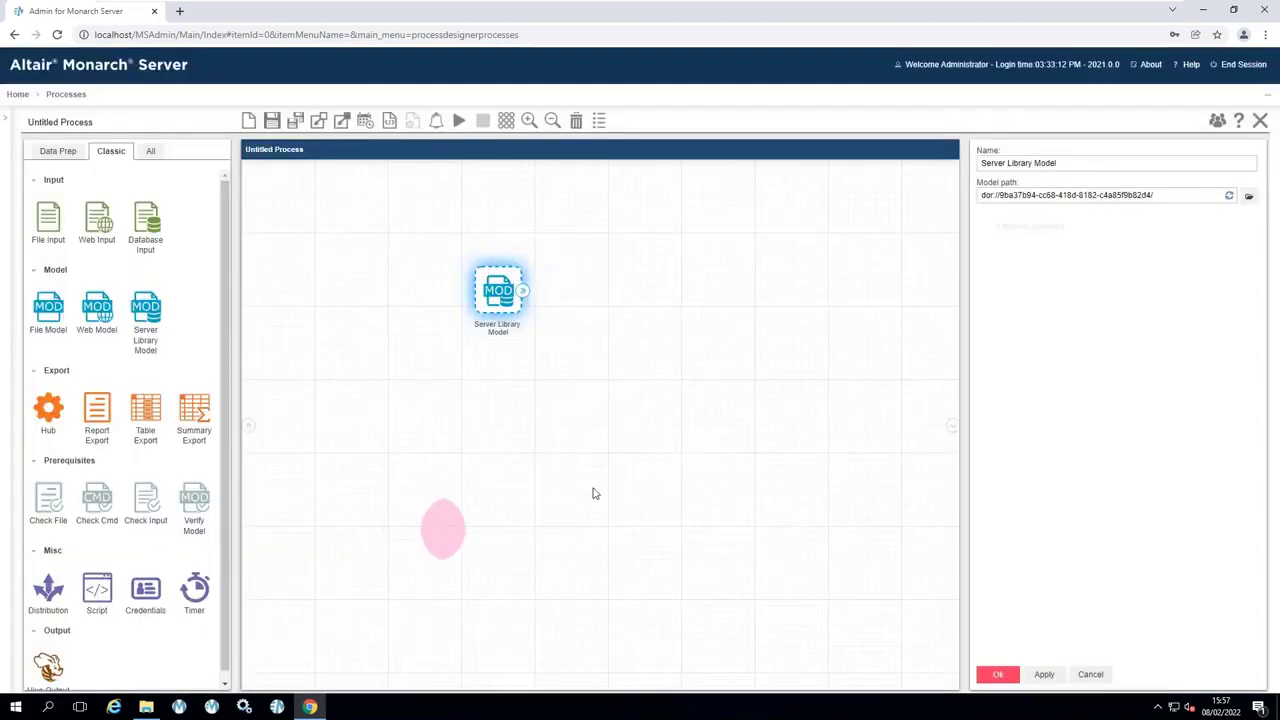
Add a Table Export connected to the Server Library Model and check its available filters, keeping No Filter.
{"action": "left_click_drag", "start_coordinate": [423, 396], "coordinate": [630, 316]}
{"action": "left_click", "coordinate": [541, 410]}
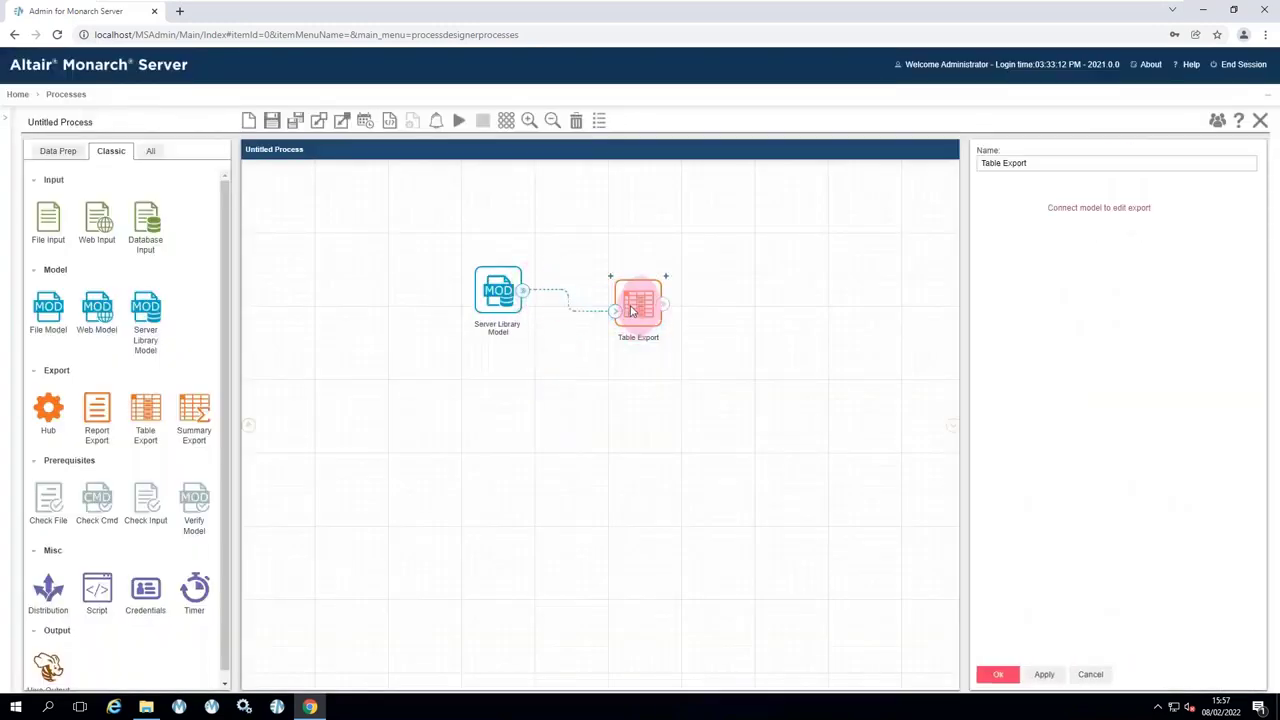
{"action": "left_click", "coordinate": [630, 311]}
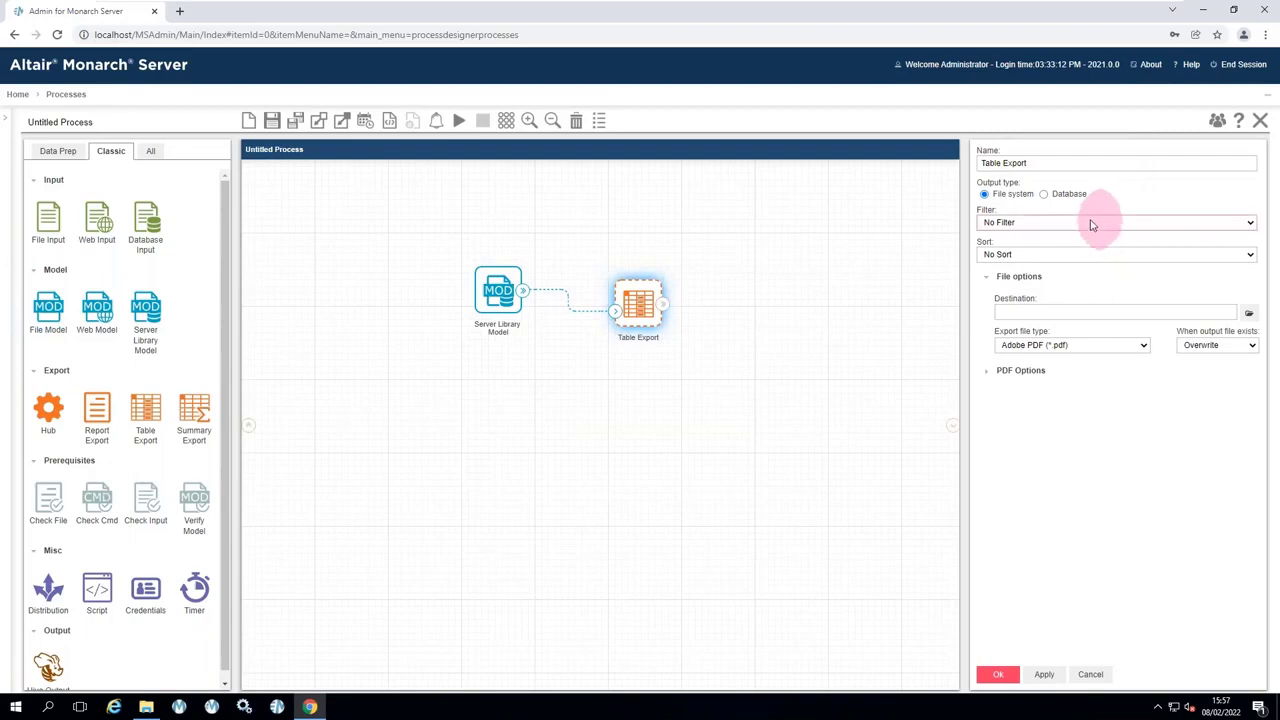
{"action": "left_click", "coordinate": [1092, 224]}
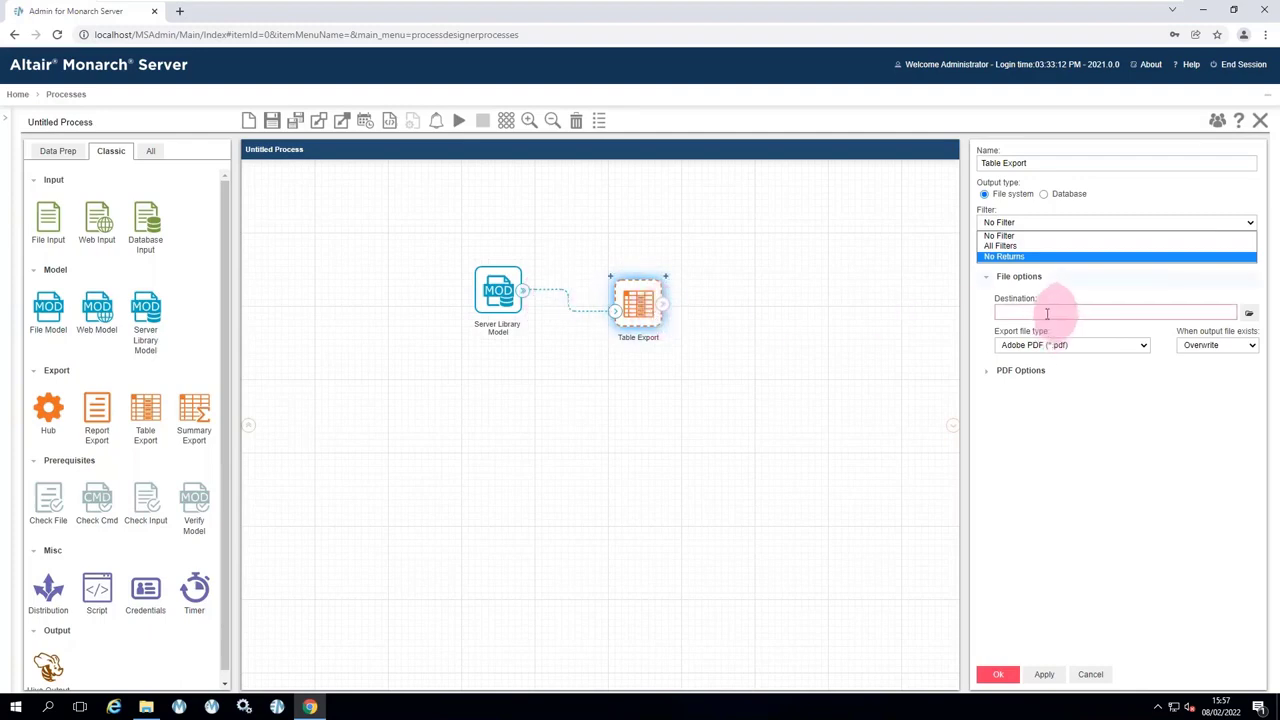
{"action": "left_click", "coordinate": [994, 443]}
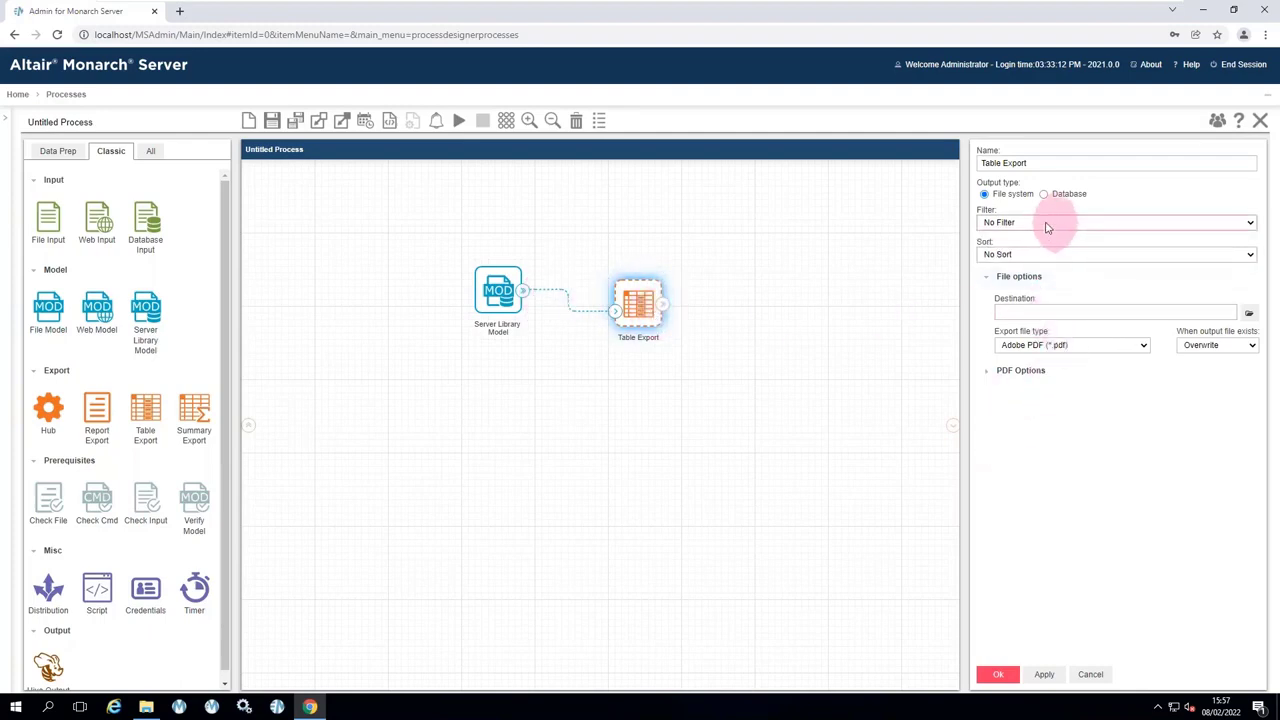
Set the table export destination to Basic Test Files\visual_classic.xlsx in the ATE named path and apply the export settings.
{"action": "left_click", "coordinate": [1249, 313]}
{"action": "left_click", "coordinate": [435, 246]}
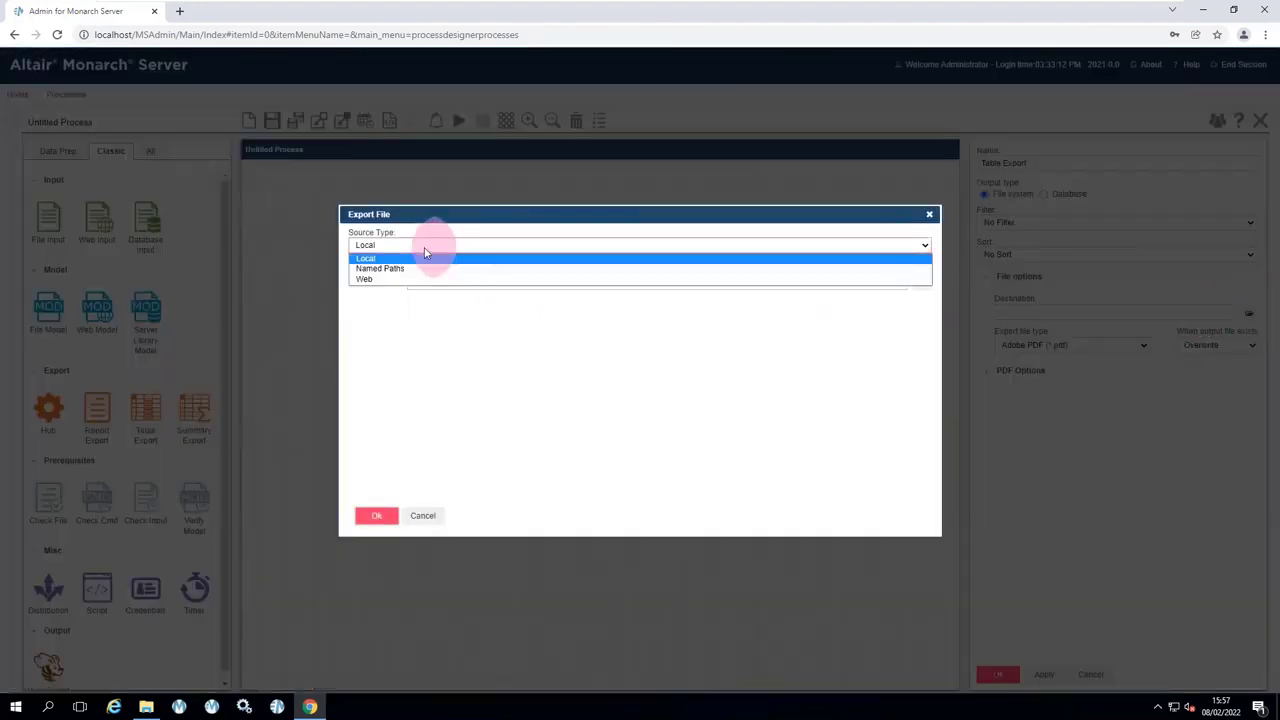
{"action": "left_click", "coordinate": [387, 270]}
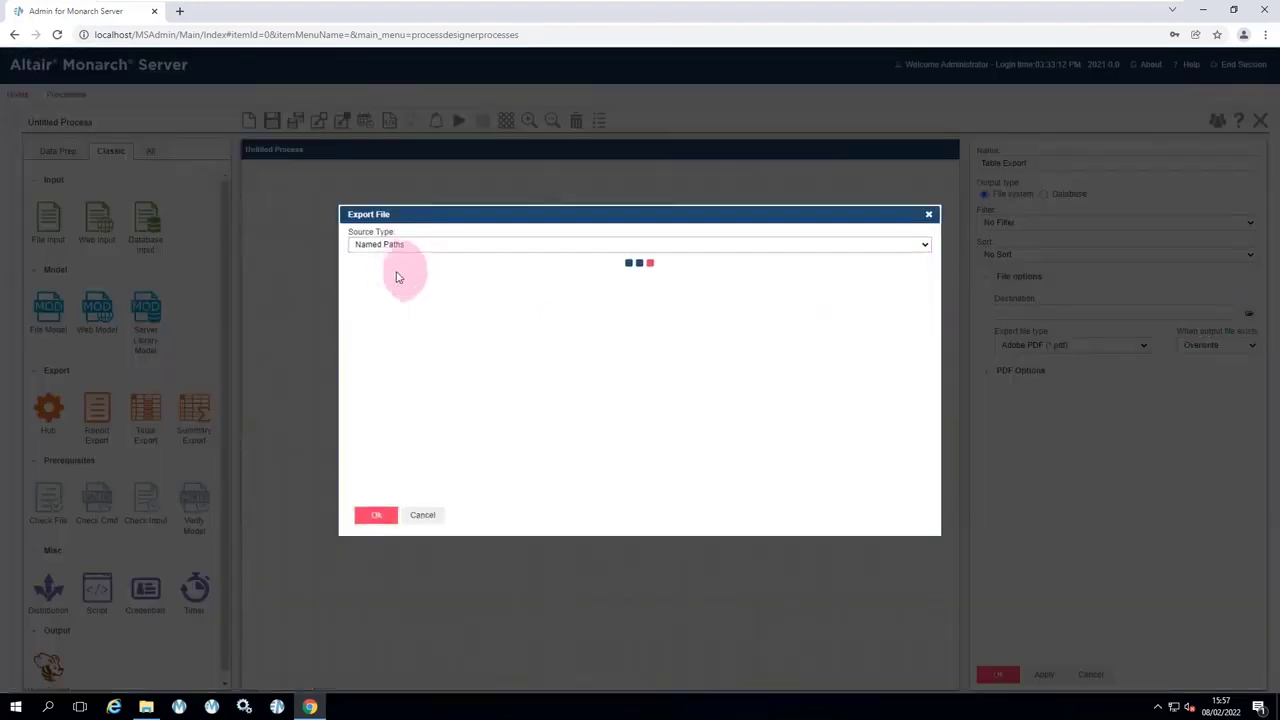
{"action": "double_click", "coordinate": [381, 362]}
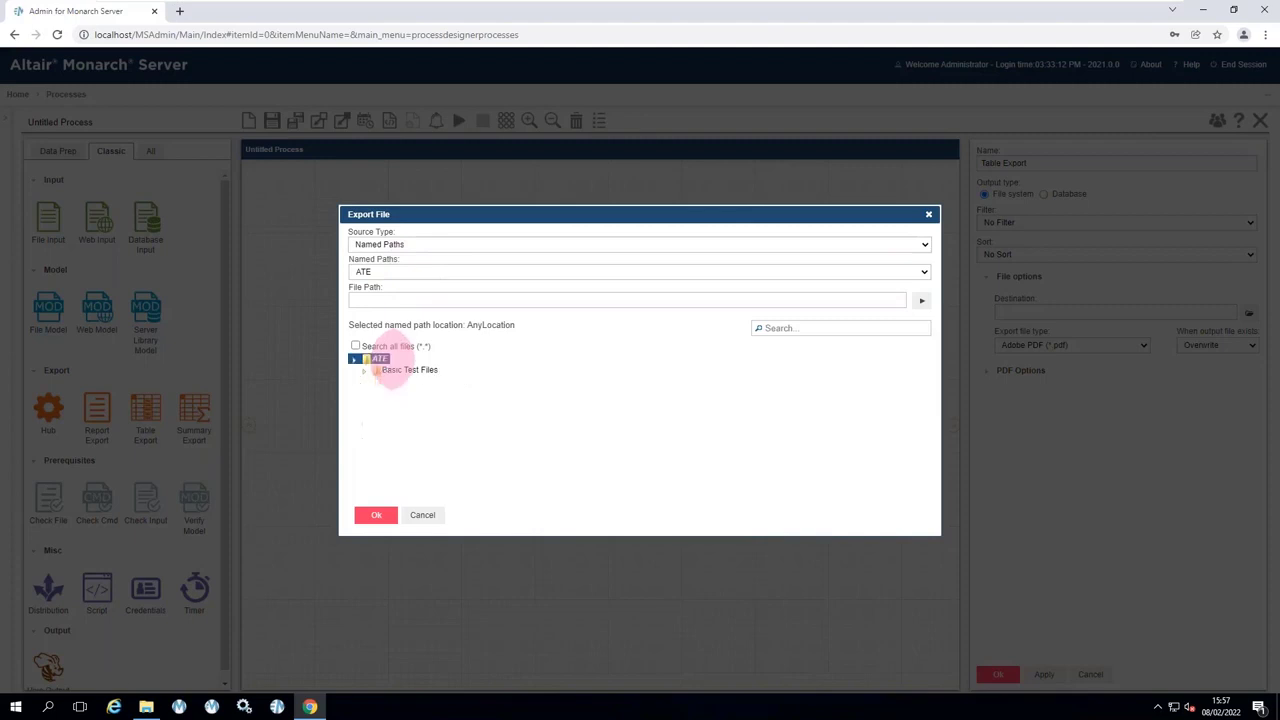
{"action": "left_click", "coordinate": [354, 362]}
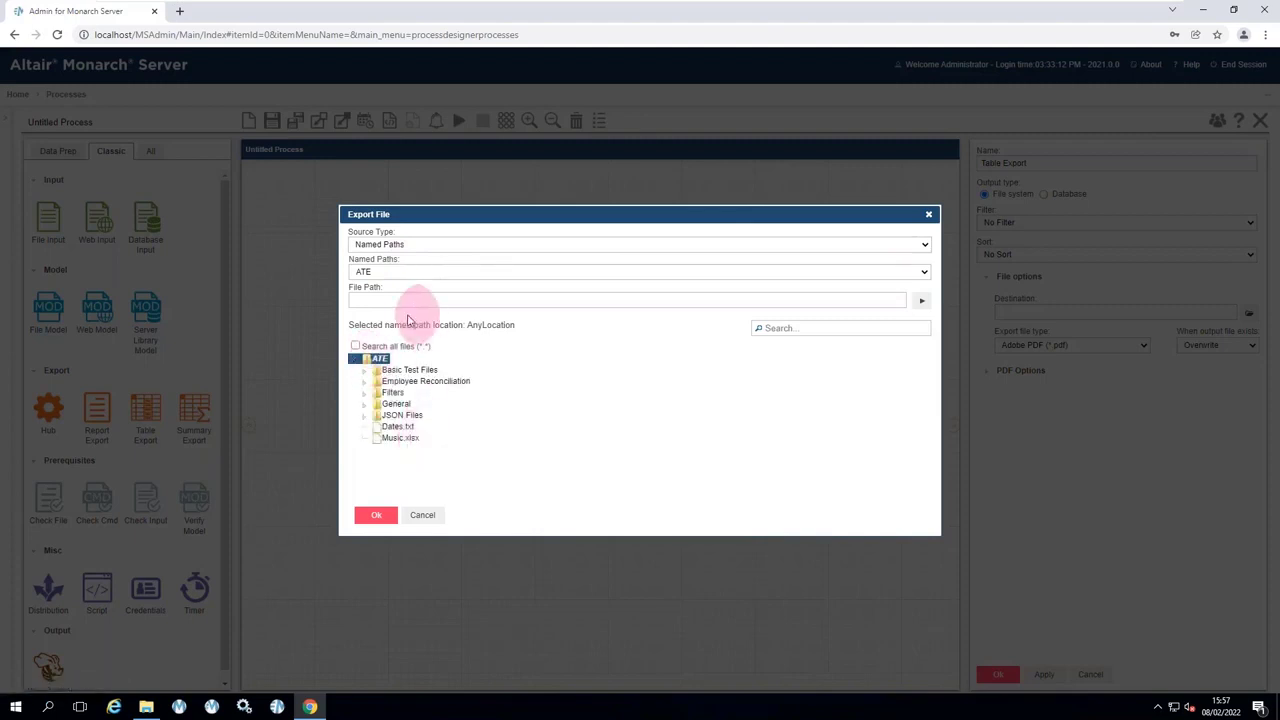
{"action": "double_click", "coordinate": [396, 371]}
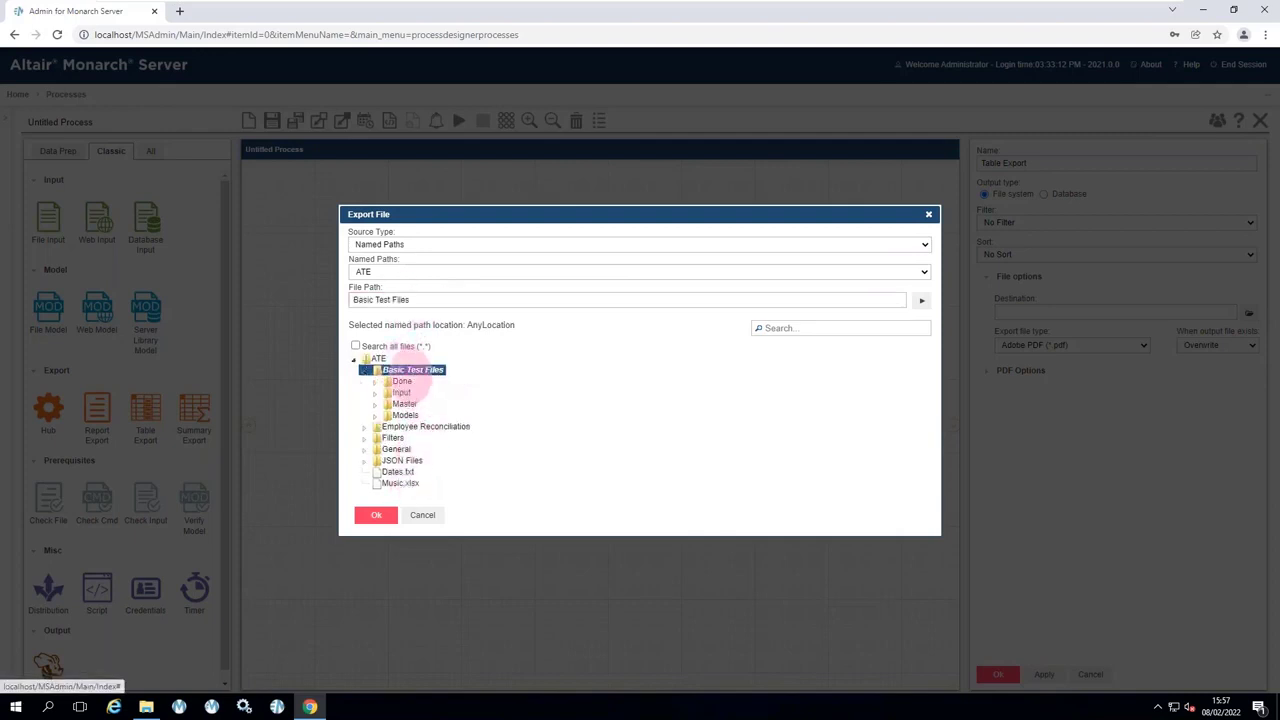
{"action": "double_click", "coordinate": [402, 372]}
{"action": "double_click", "coordinate": [402, 372]}
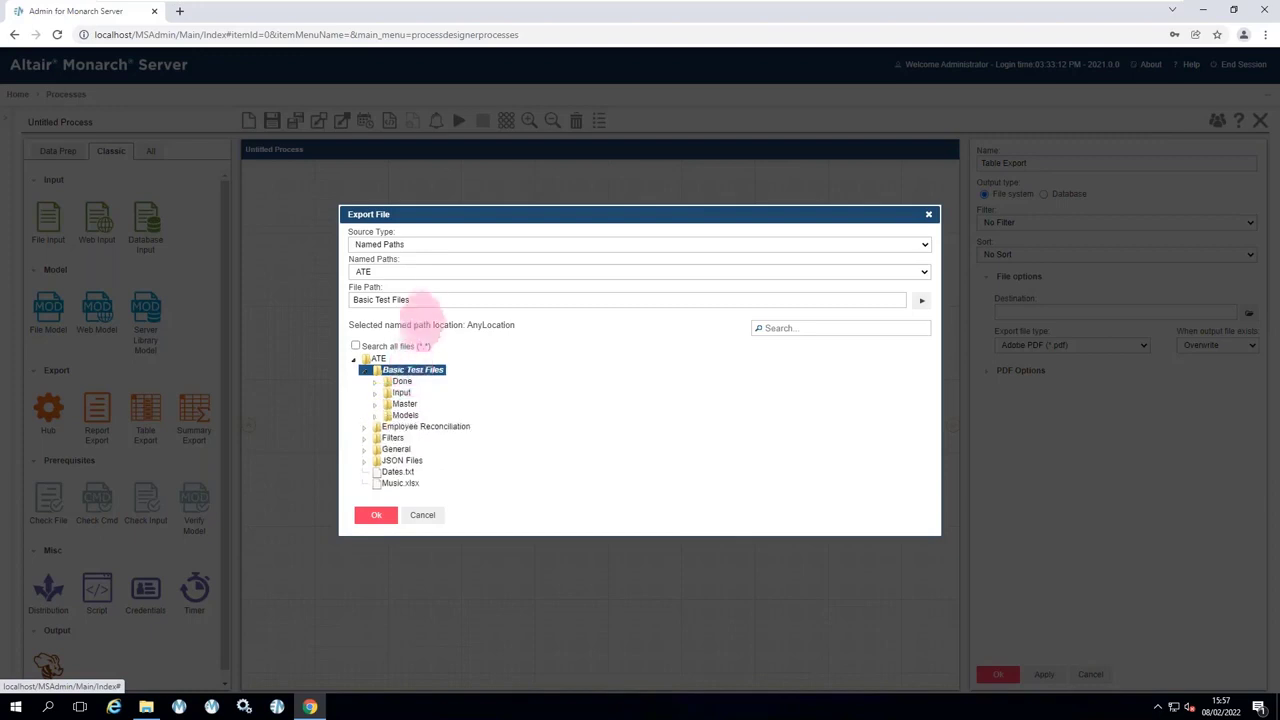
{"action": "left_click", "coordinate": [421, 303]}
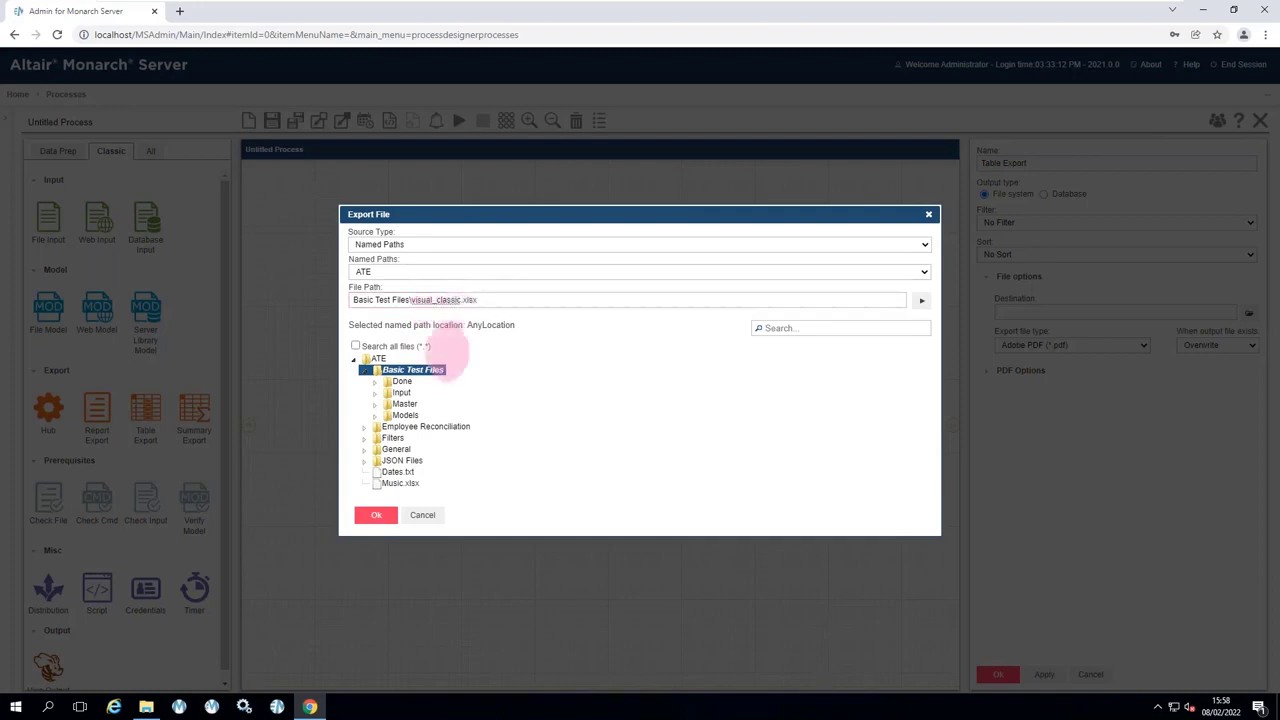
{"action": "left_click", "coordinate": [373, 517]}
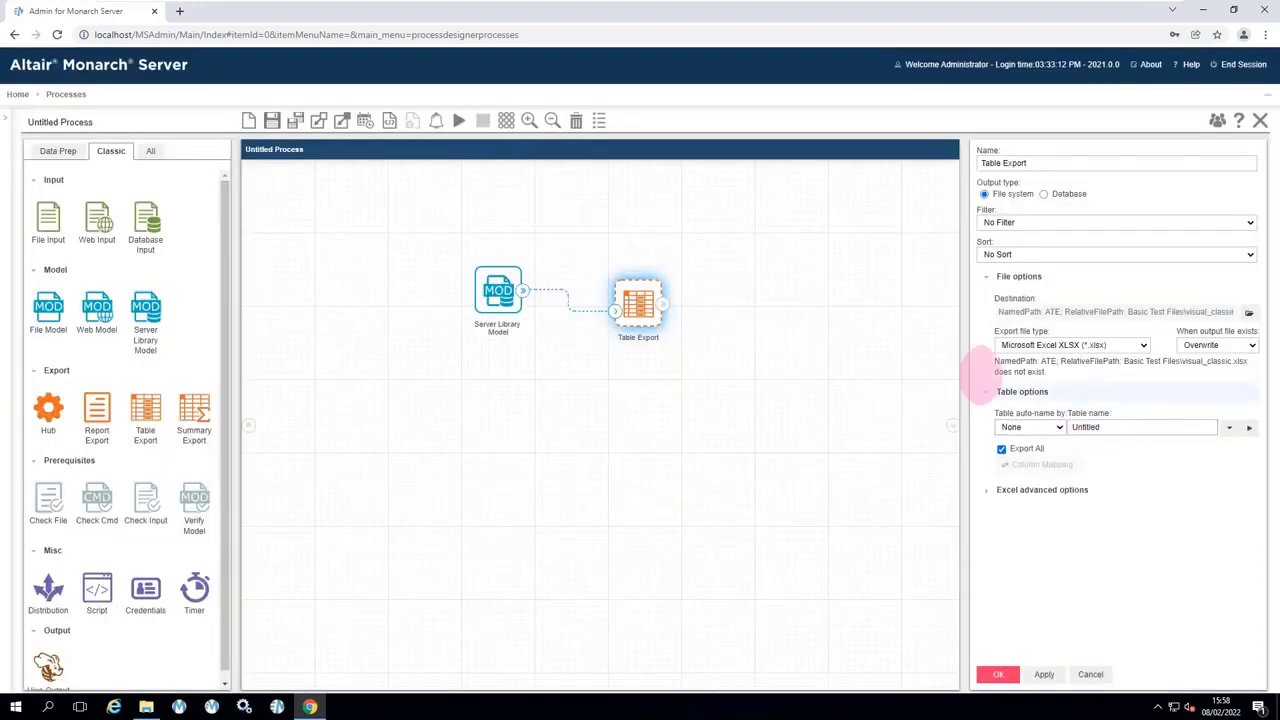
{"action": "left_click", "coordinate": [1000, 673]}
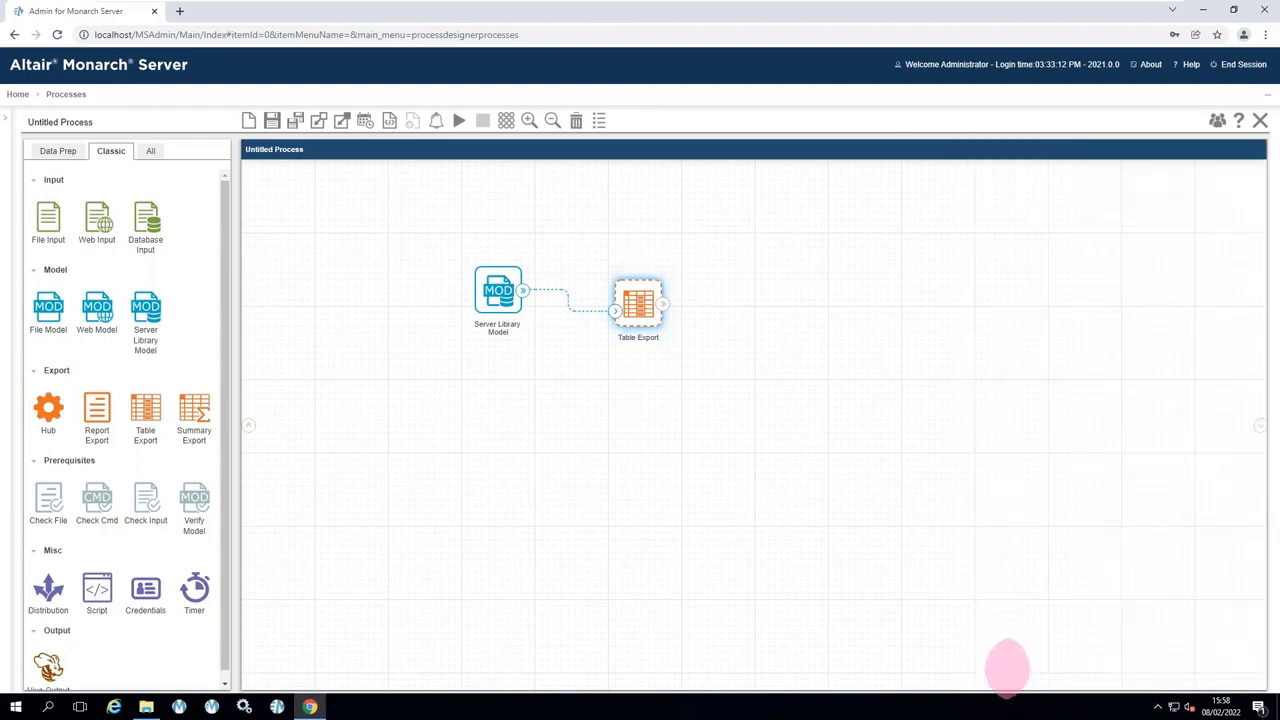
Add a File Input to the process and connect it to the Server Library Model.
{"action": "left_click", "coordinate": [498, 290]}
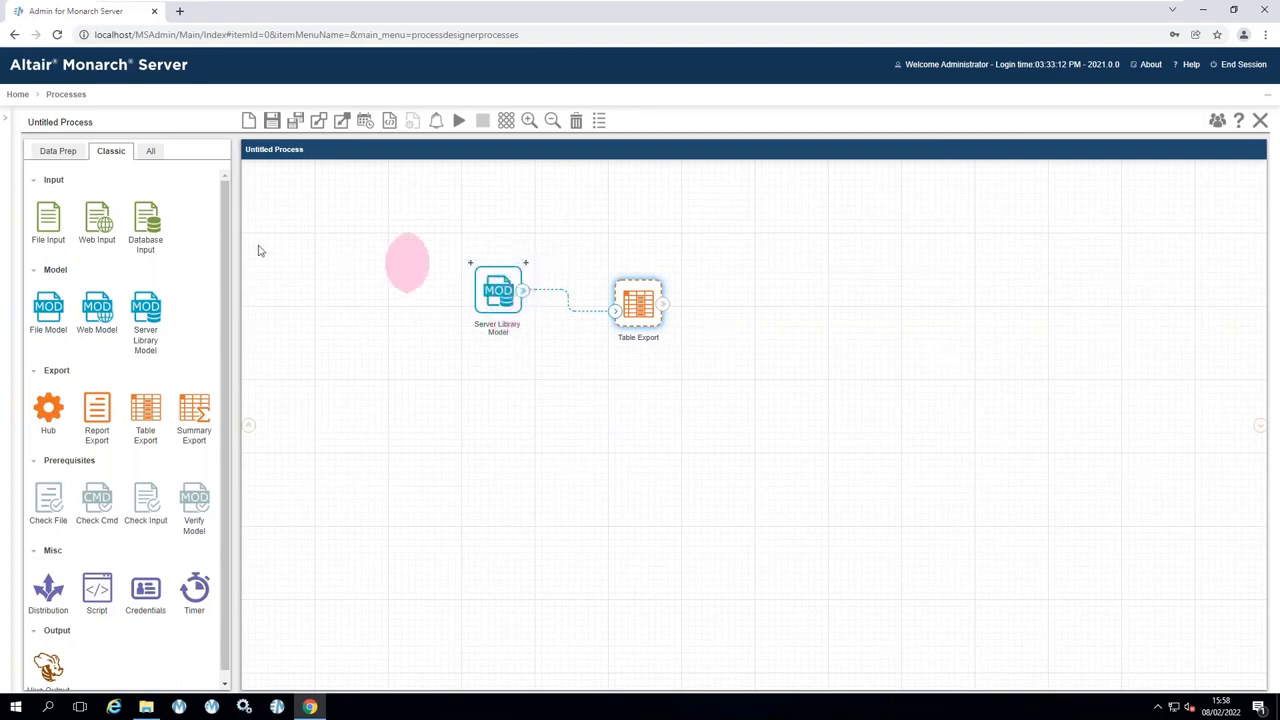
{"action": "left_click_drag", "start_coordinate": [47, 220], "coordinate": [408, 258]}
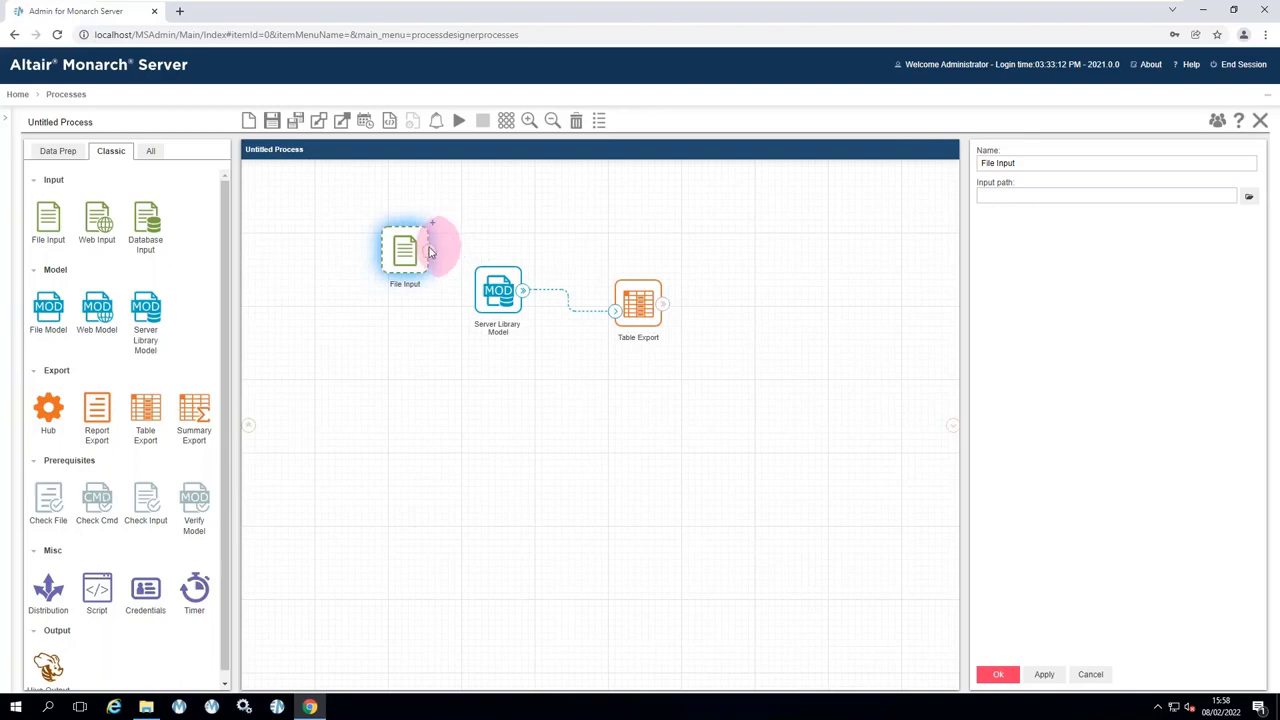
{"action": "left_click_drag", "start_coordinate": [432, 248], "coordinate": [497, 303]}
{"action": "left_click", "coordinate": [400, 246]}
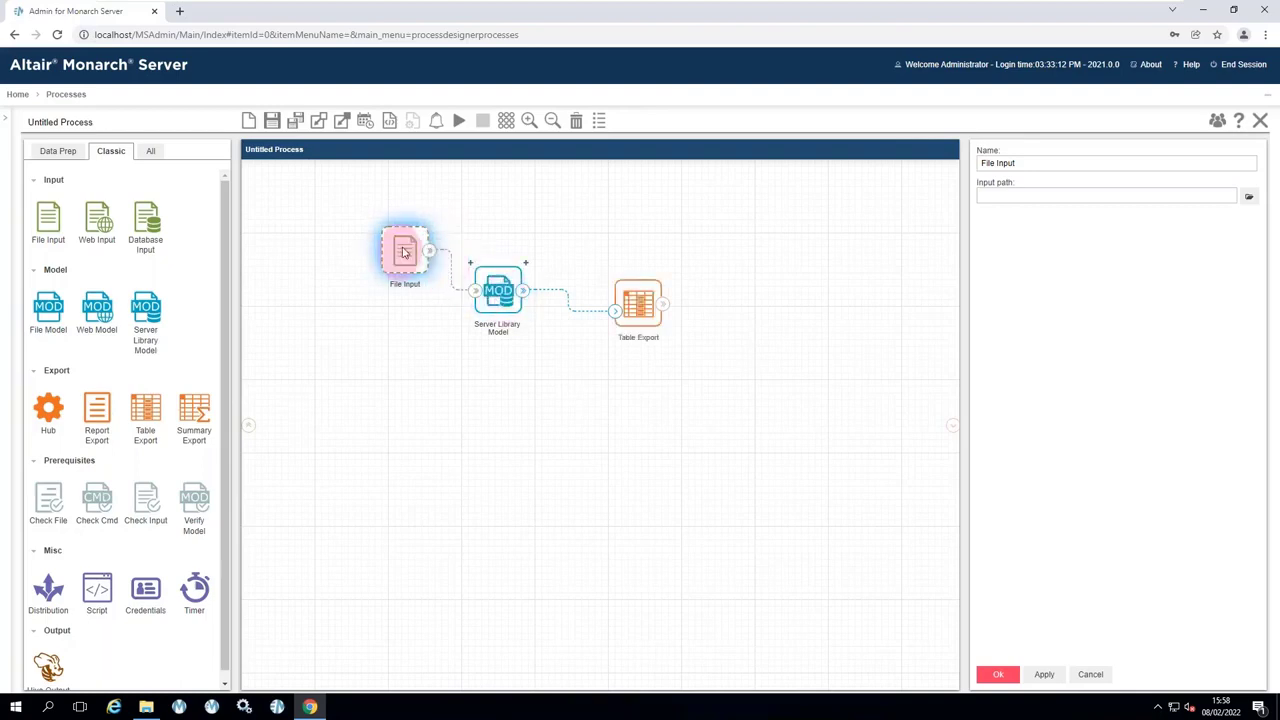
Browse for the File Input's report file in the ATE named path, selecting the Basic Test Files\Input folder.
{"action": "left_click", "coordinate": [1142, 196]}
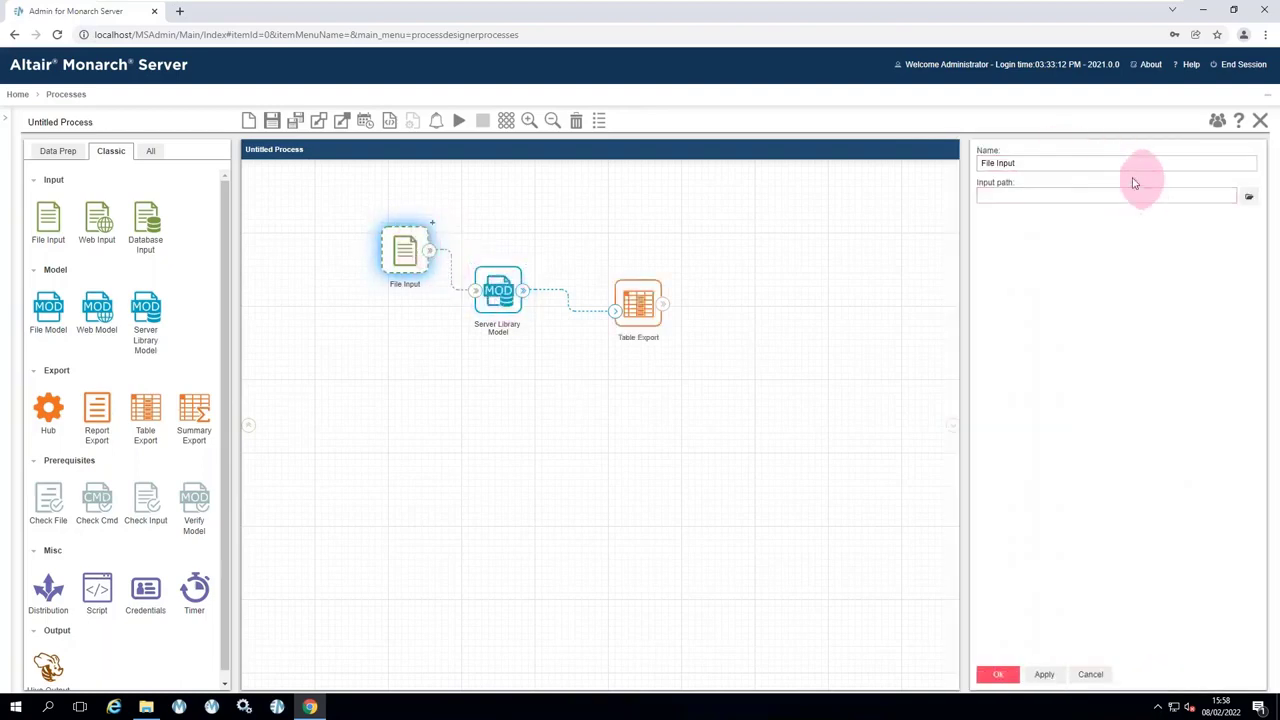
{"action": "left_click", "coordinate": [1249, 196]}
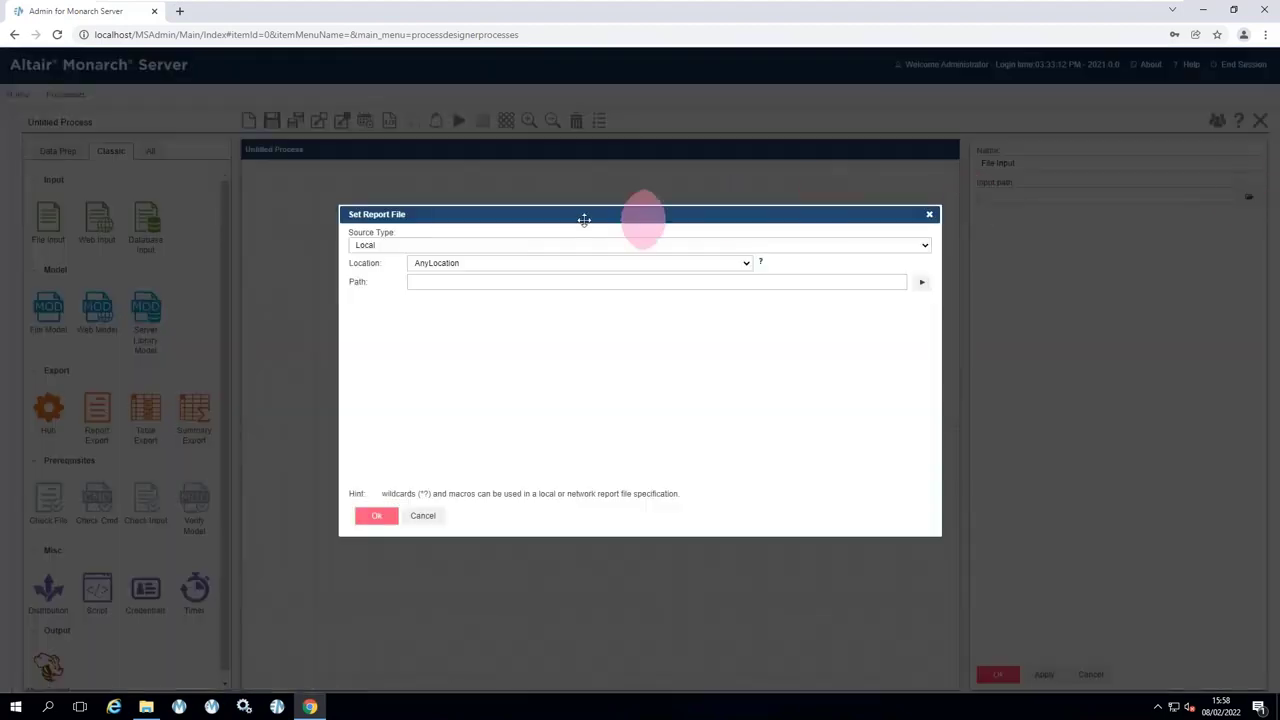
{"action": "left_click", "coordinate": [443, 258]}
{"action": "left_click", "coordinate": [389, 270]}
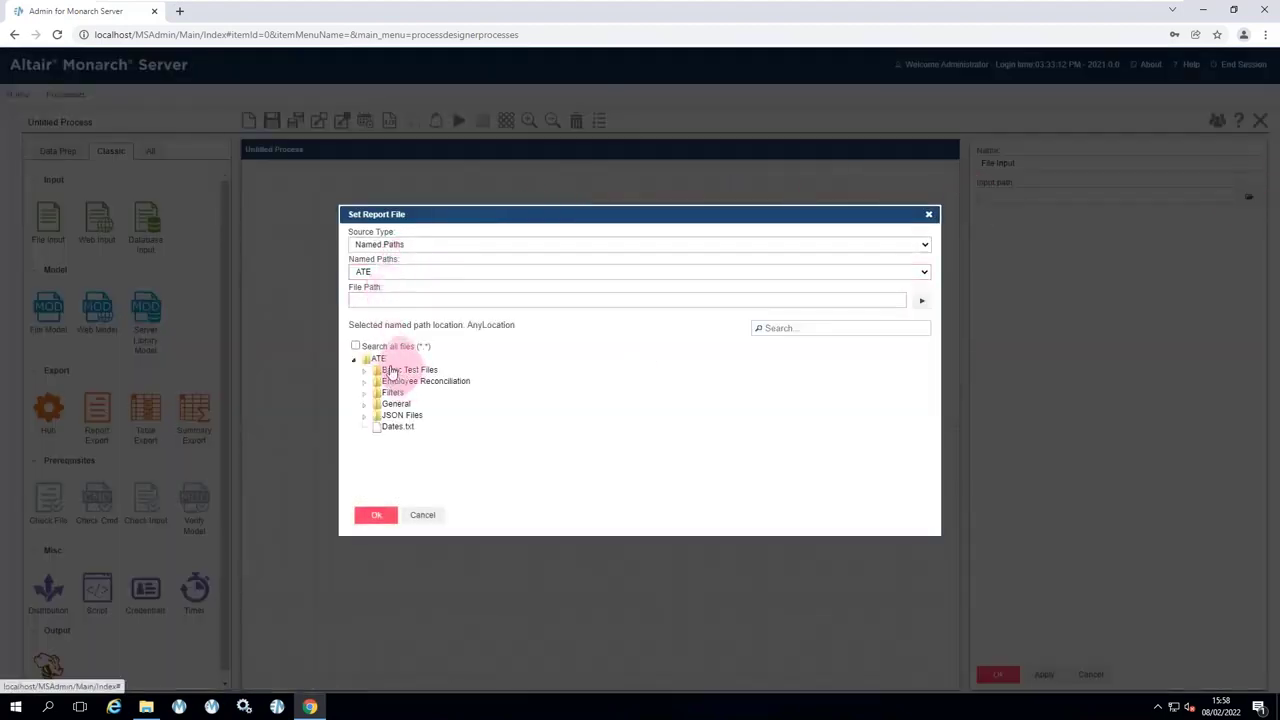
{"action": "left_click", "coordinate": [399, 372]}
{"action": "left_click", "coordinate": [403, 393]}
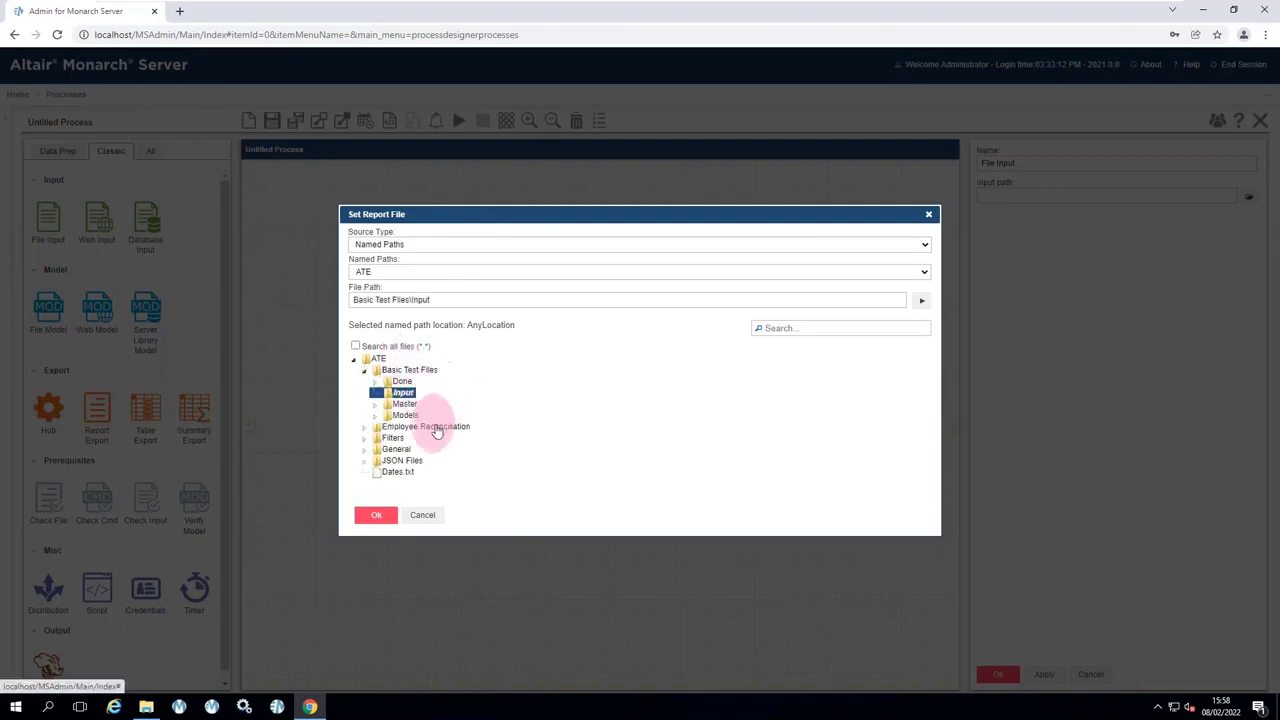
In File Explorer, copy ClassFeb.prn, ClassJan.prn and ClassMar.prn from the Master folder into the Input folder.
{"action": "left_click", "coordinate": [145, 709]}
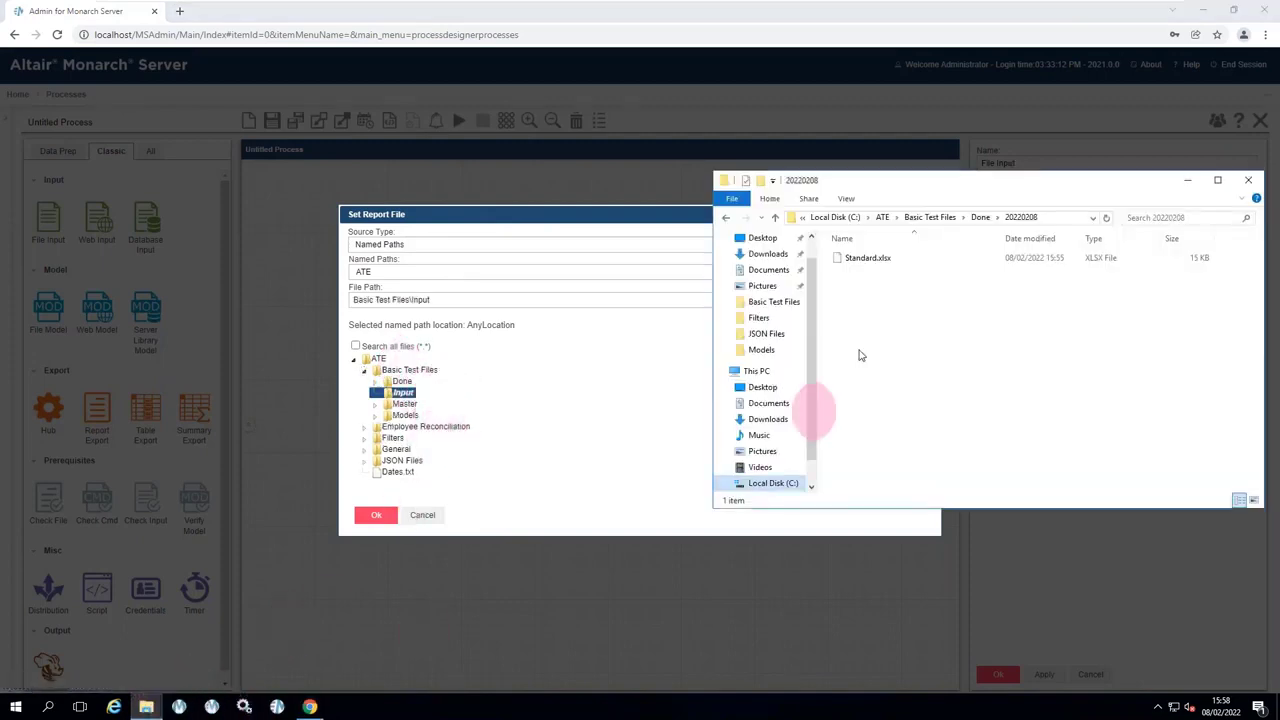
{"action": "left_click", "coordinate": [933, 219]}
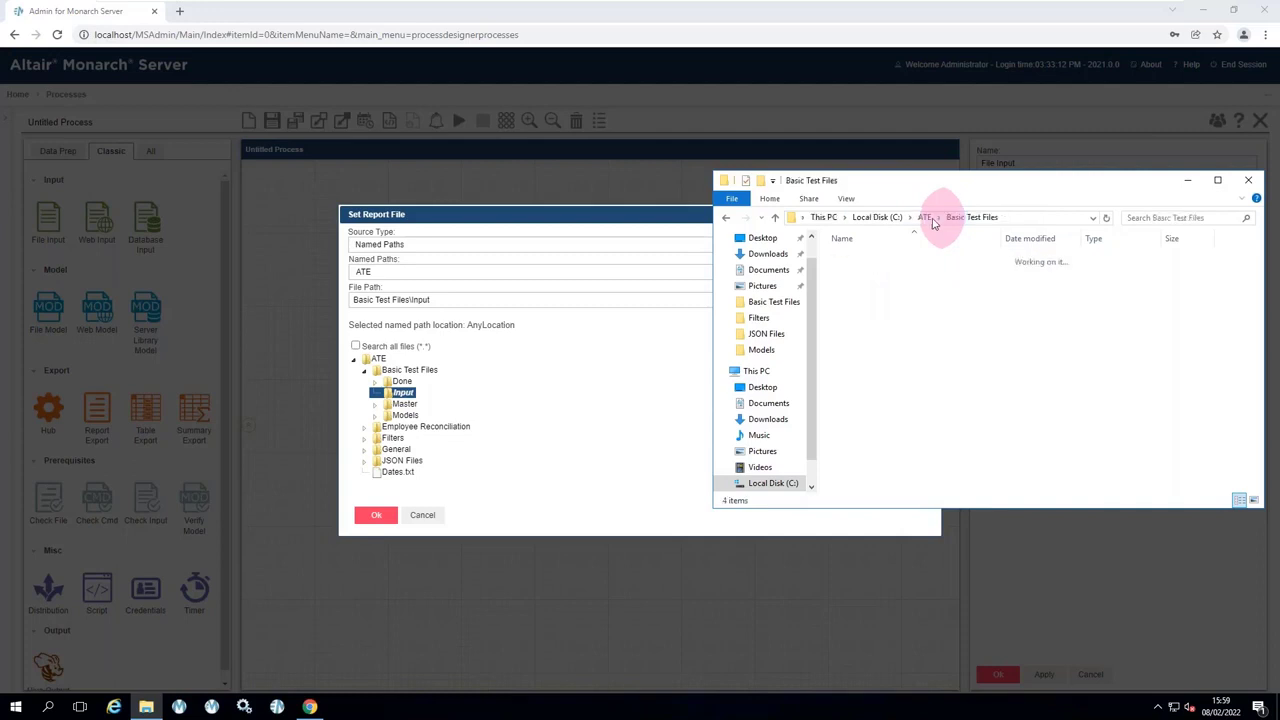
{"action": "double_click", "coordinate": [858, 289]}
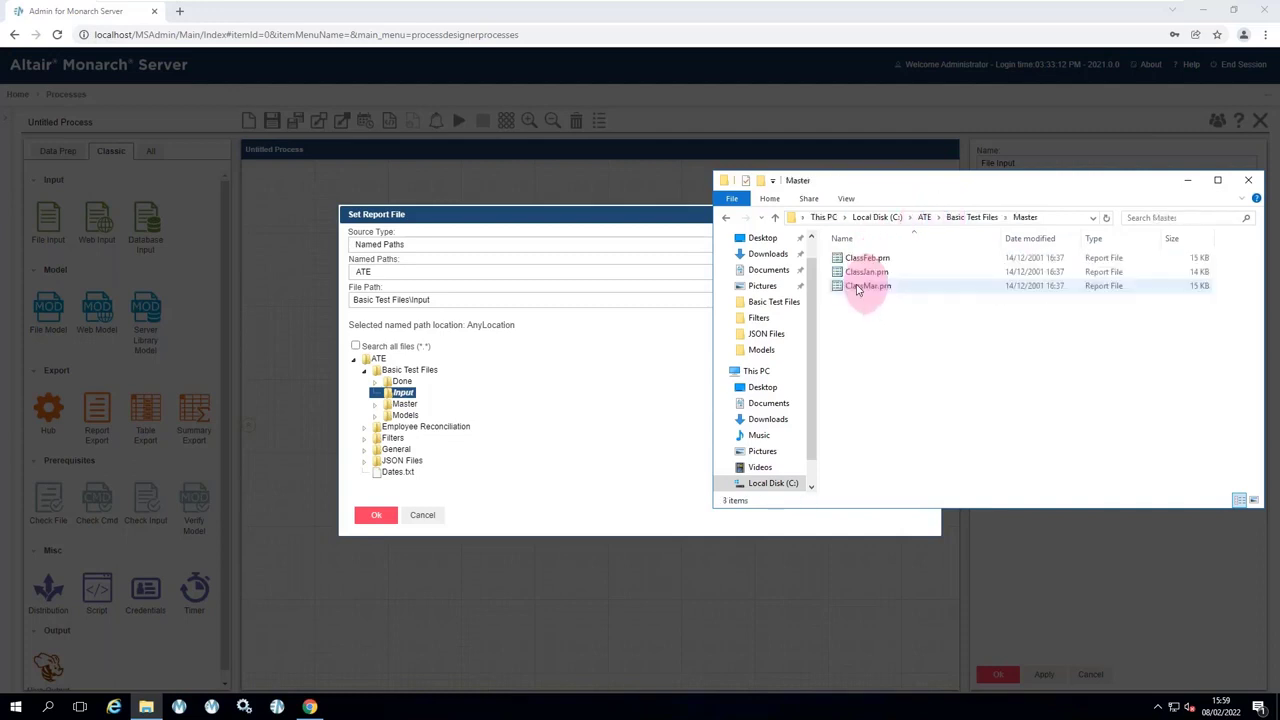
{"action": "key", "text": "ctrl+a"}
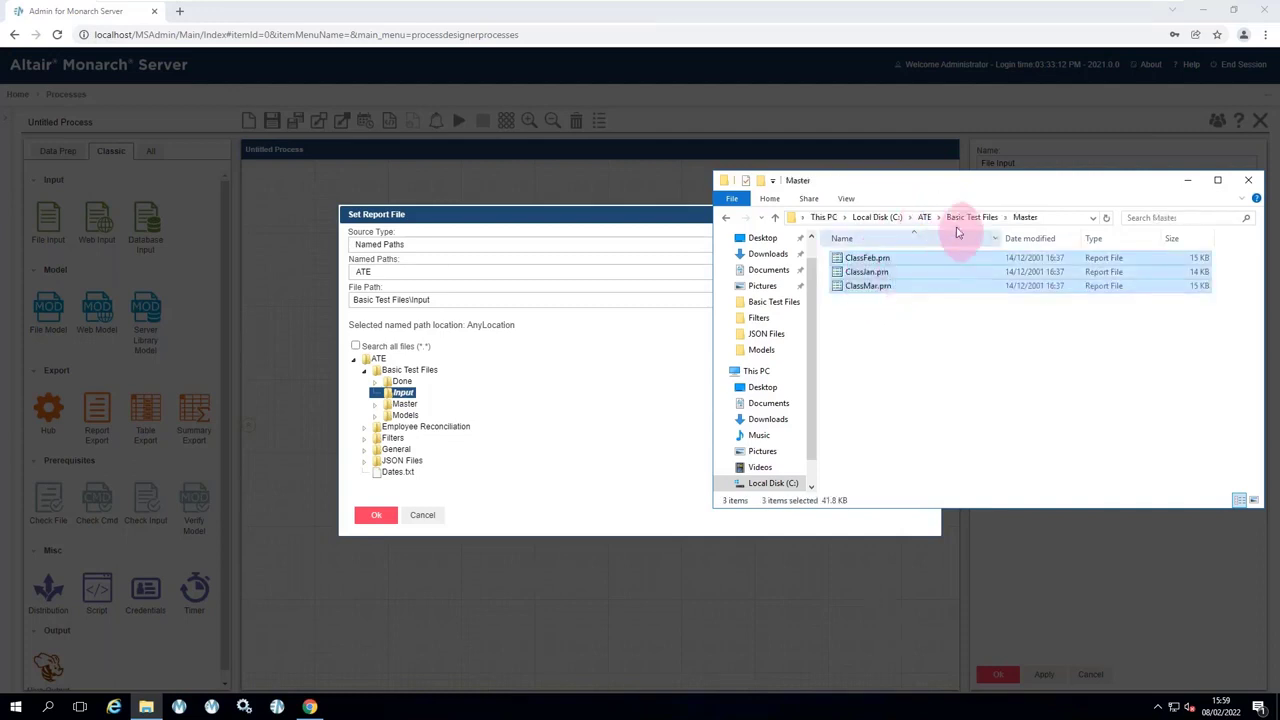
{"action": "left_click", "coordinate": [971, 217]}
{"action": "double_click", "coordinate": [850, 272]}
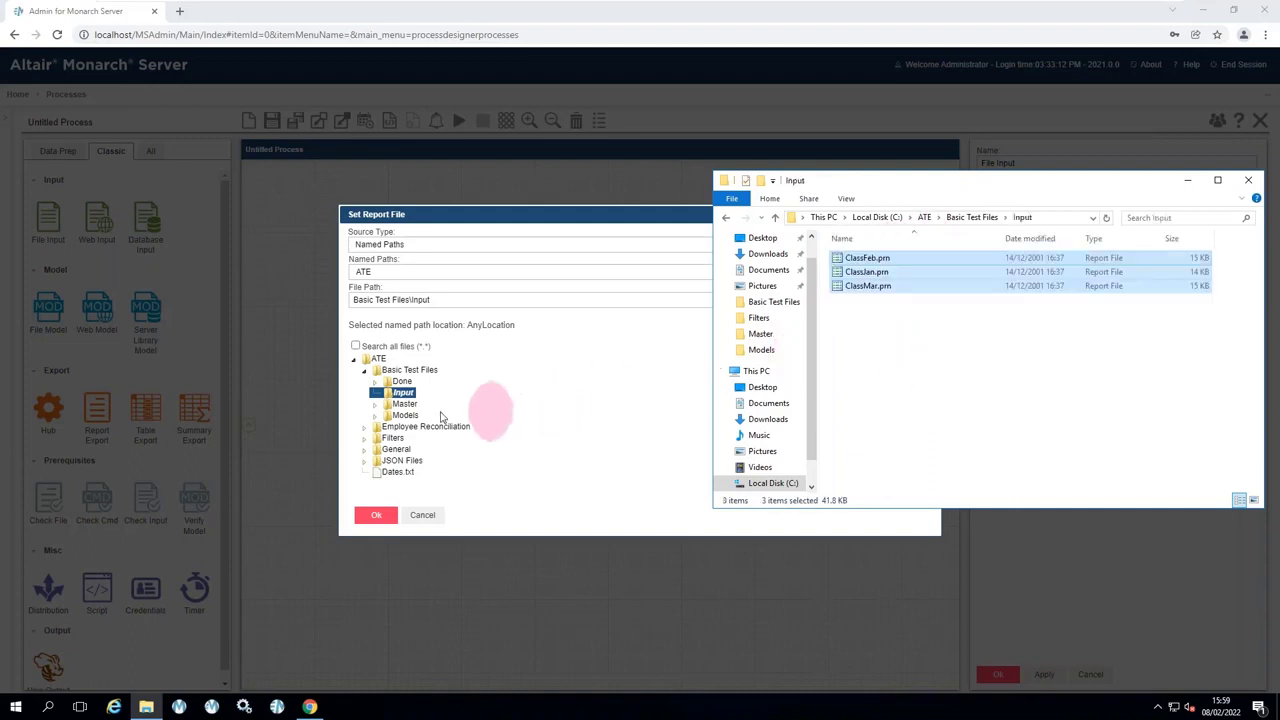
List all file types, set the File Input path to Basic Test Files\Input\Class*.prn and apply the settings.
{"action": "left_click", "coordinate": [355, 347]}
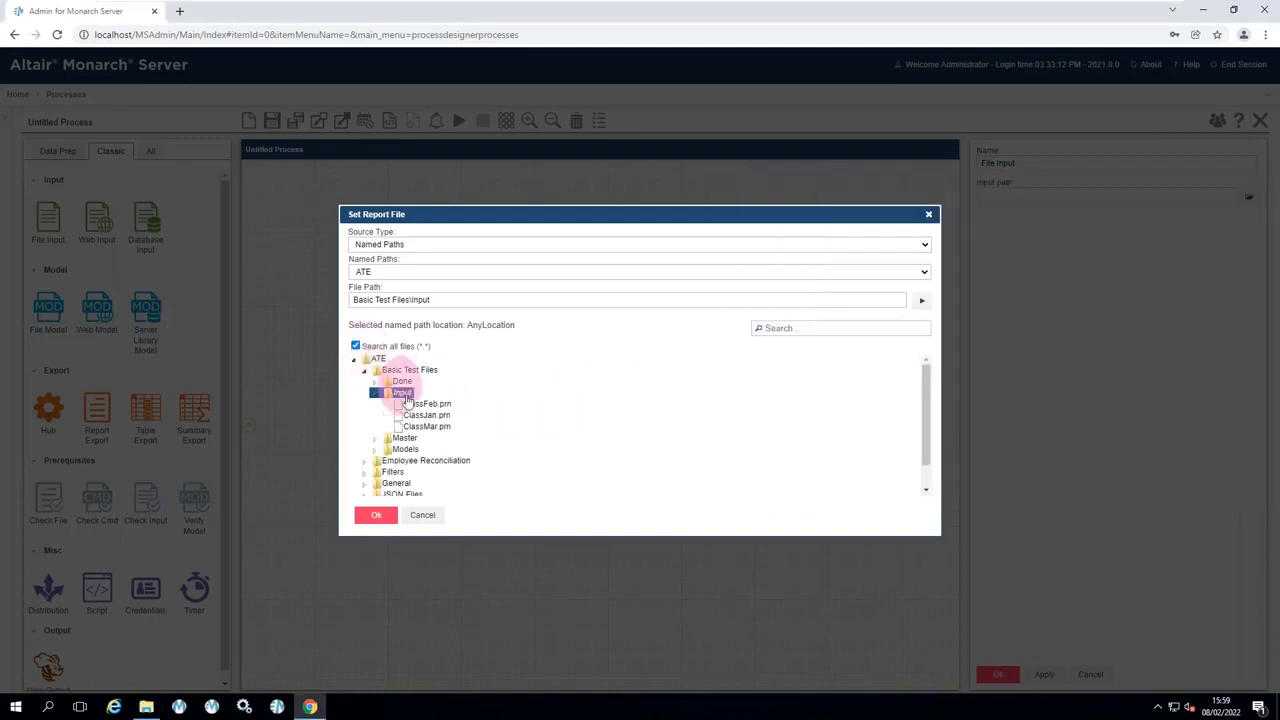
{"action": "left_click", "coordinate": [426, 405]}
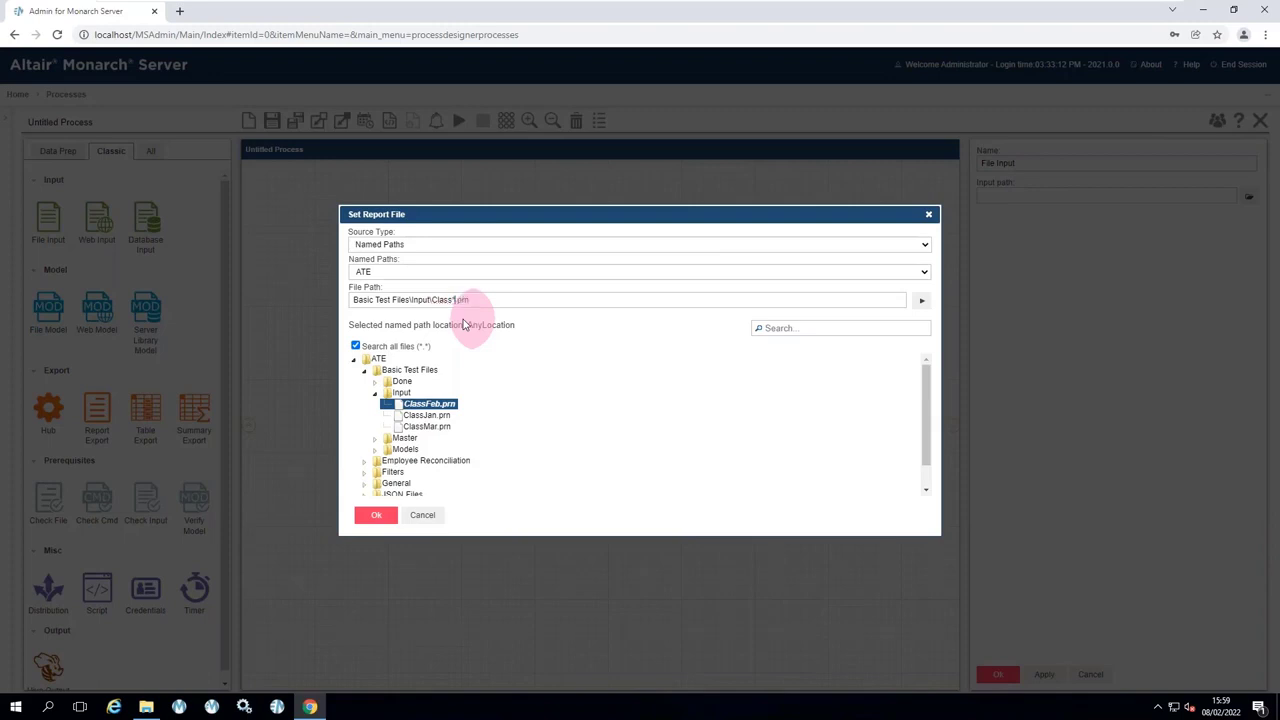
{"action": "left_click", "coordinate": [375, 515]}
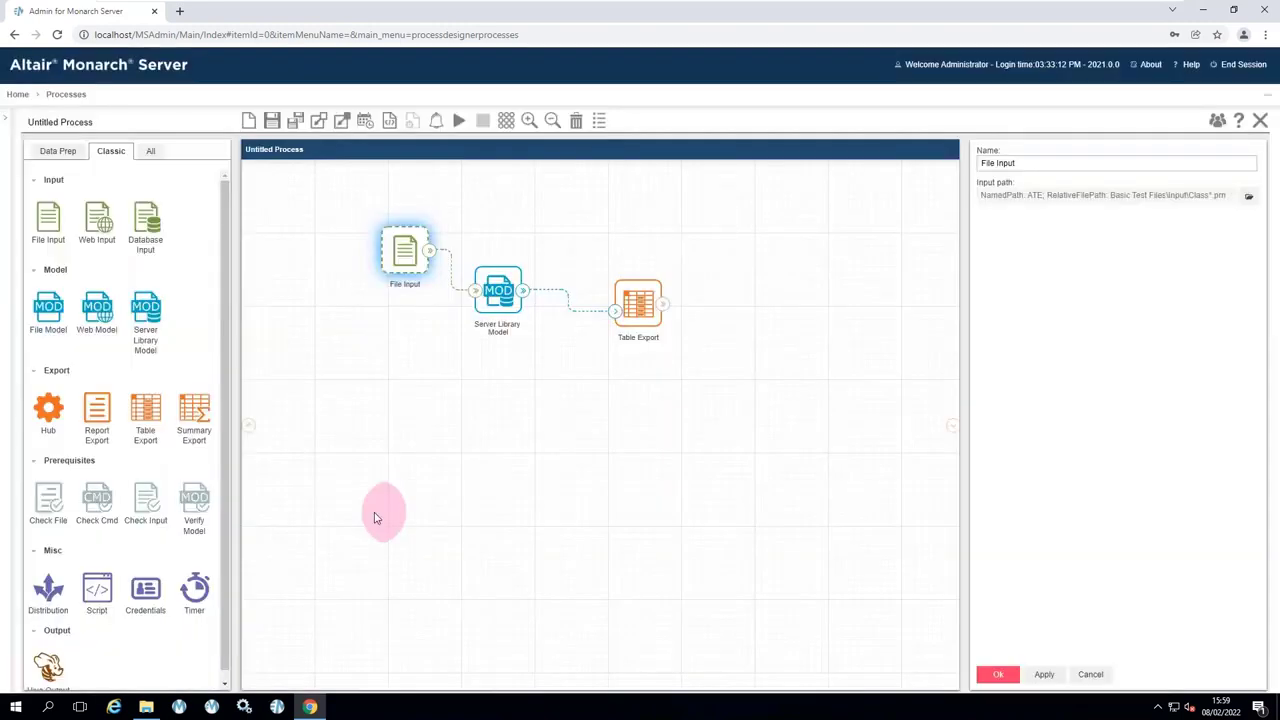
{"action": "left_click", "coordinate": [998, 674]}
Save the process under the name Vis_Classic and run it.
{"action": "left_click", "coordinate": [459, 120]}
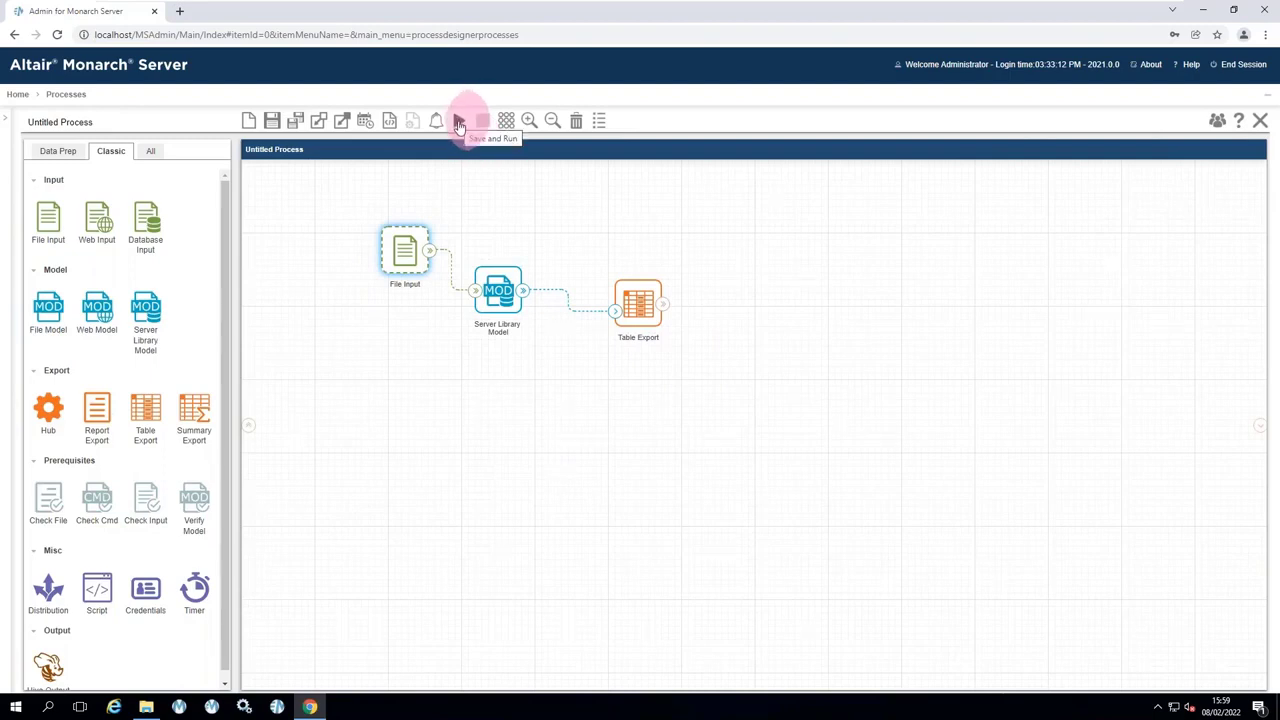
{"action": "left_click", "coordinate": [459, 122]}
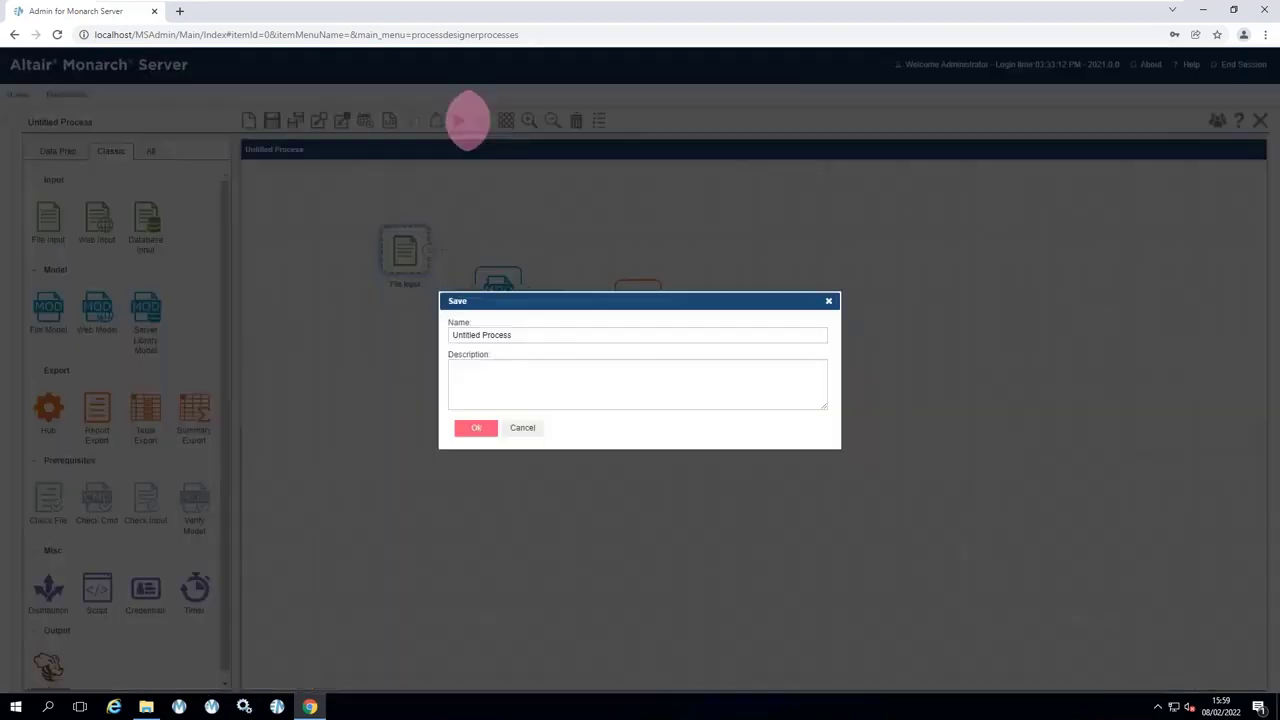
{"action": "left_click_drag", "start_coordinate": [530, 334], "coordinate": [395, 353]}
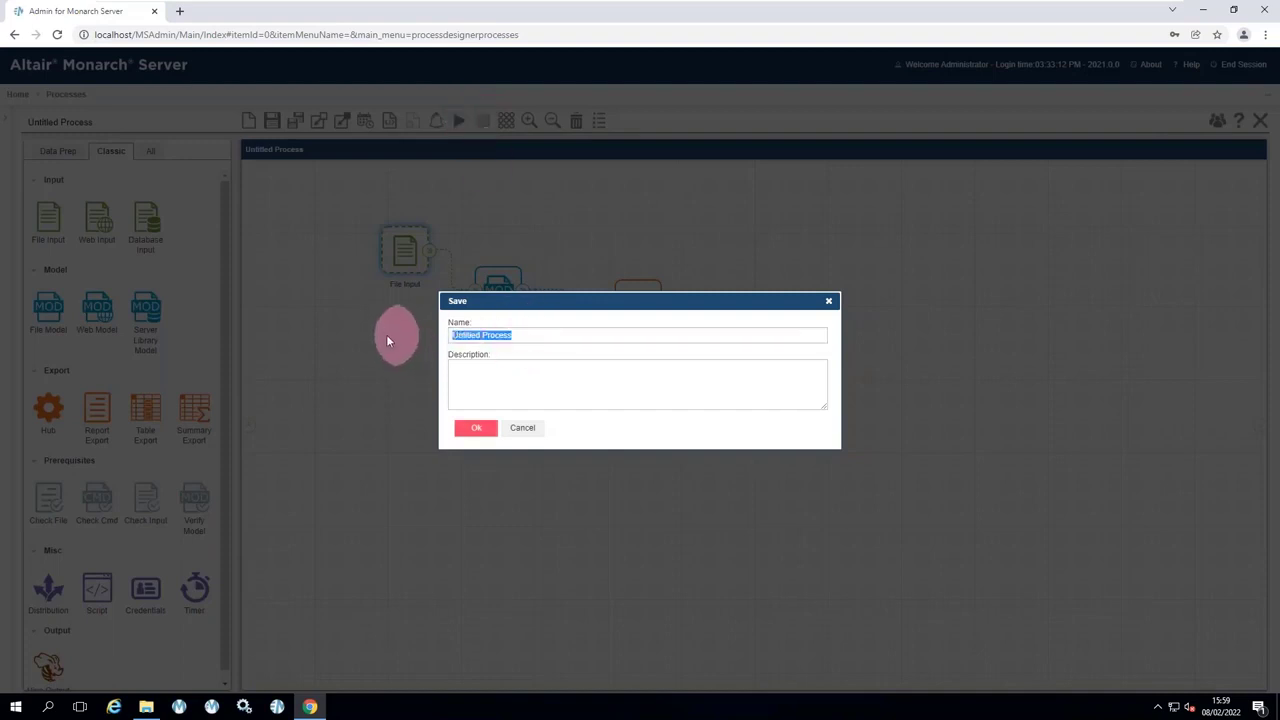
{"action": "type", "text": "Vis_Classic"}
{"action": "left_click", "coordinate": [467, 432]}
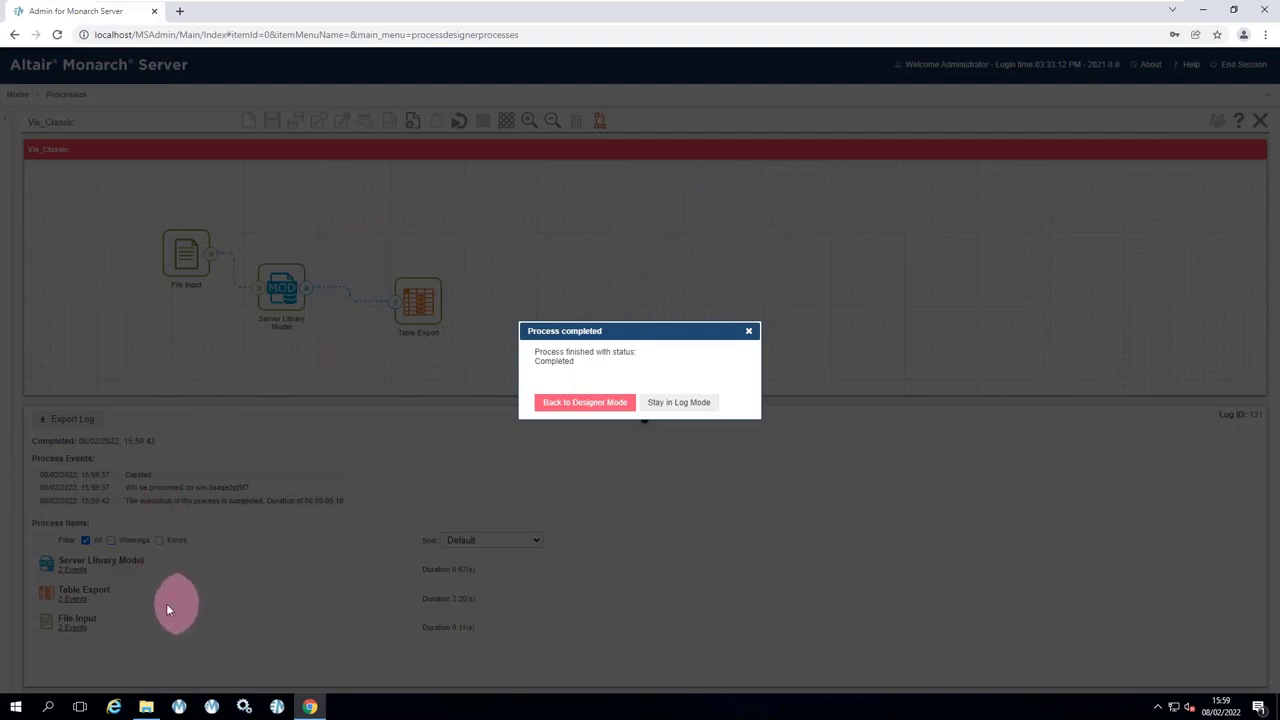
Examine the Table Export and File Input events in the run log, and return to the process designer.
{"action": "left_click", "coordinate": [672, 404]}
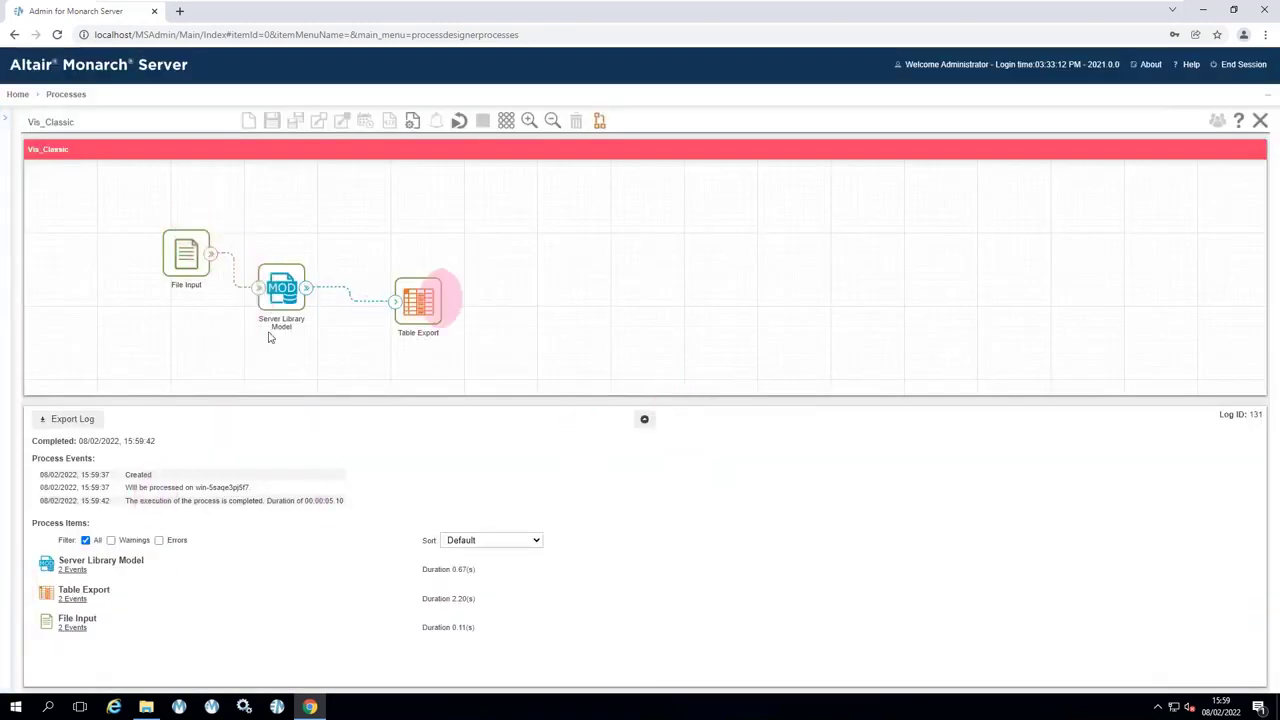
{"action": "left_click", "coordinate": [73, 599]}
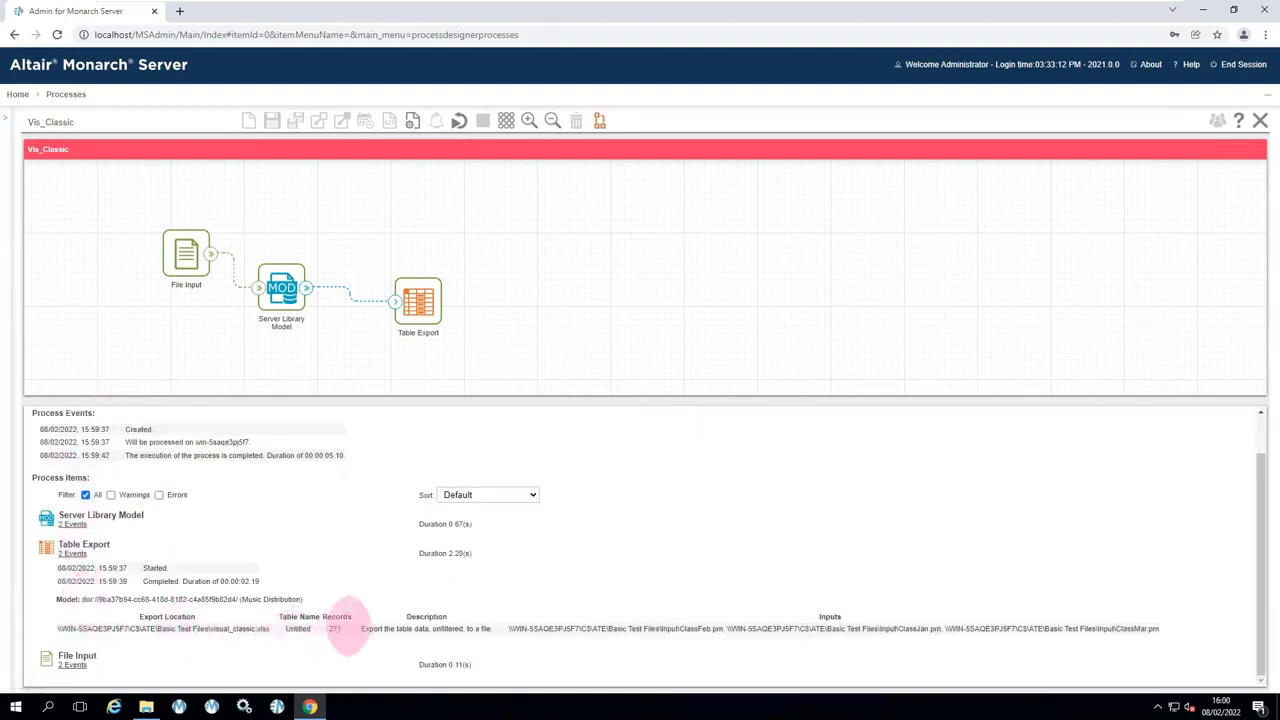
{"action": "left_click", "coordinate": [71, 664]}
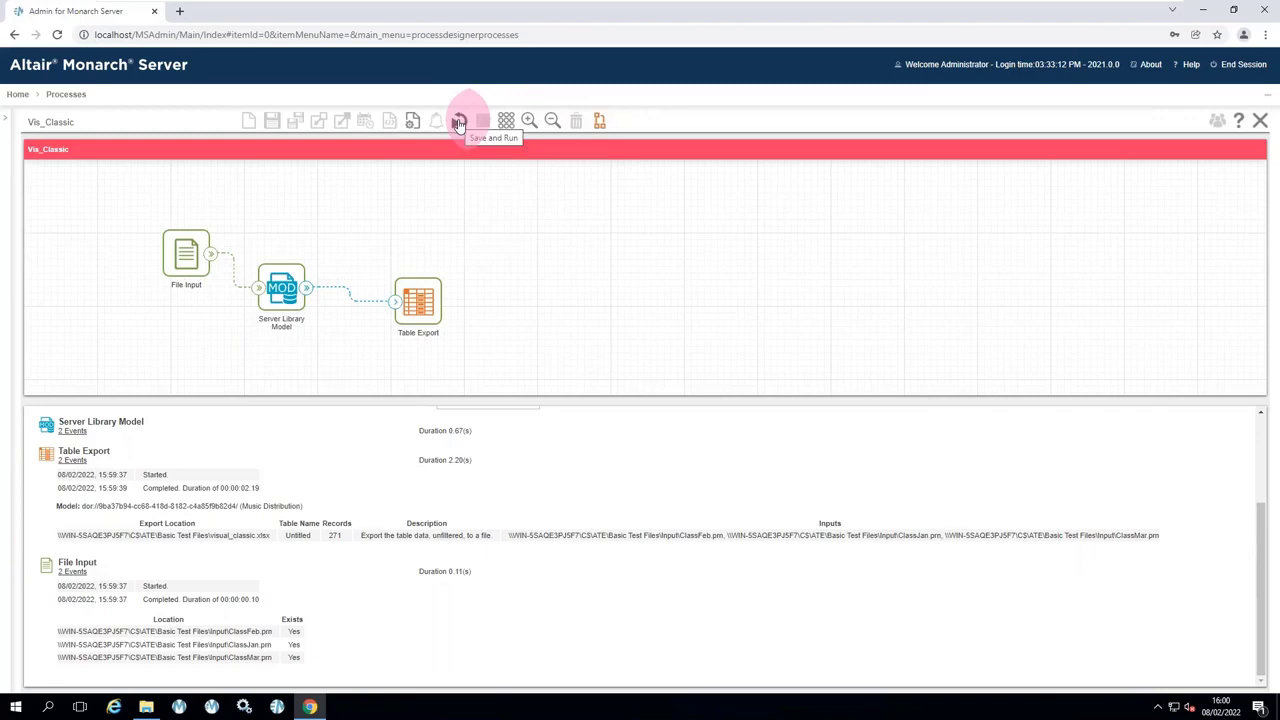
{"action": "left_click", "coordinate": [598, 122]}
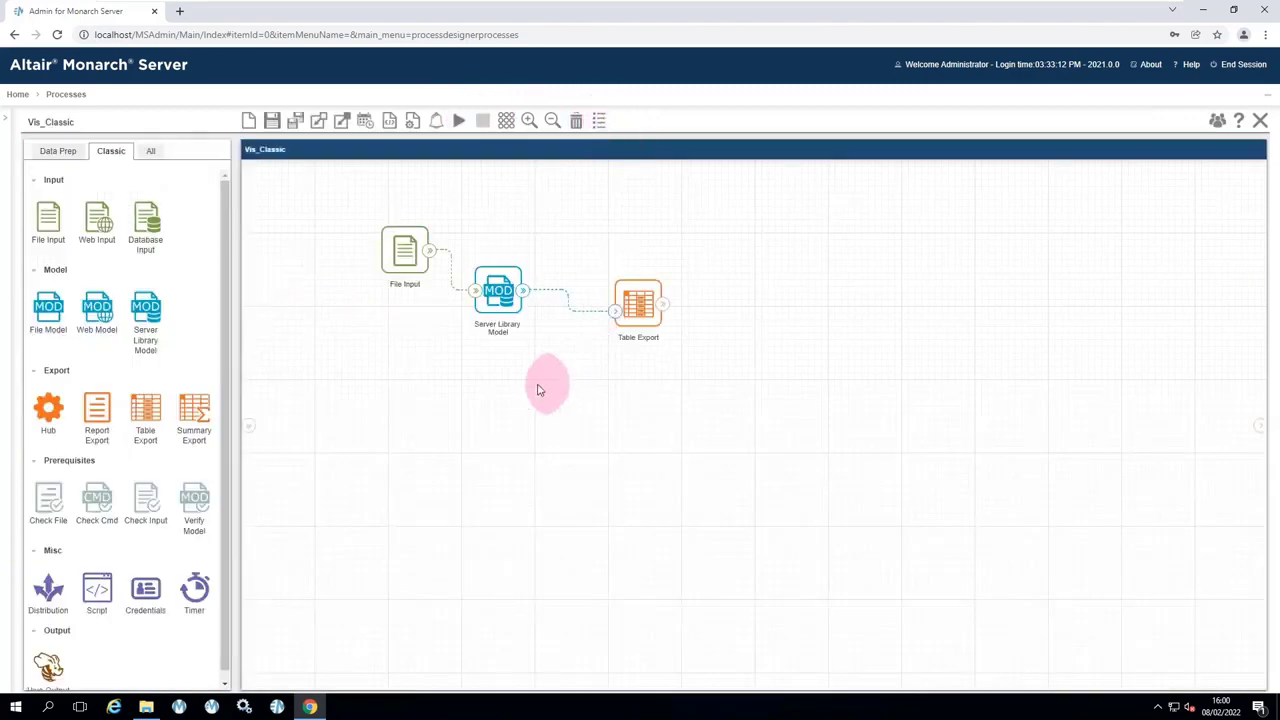
Add a Distribution to the process beside the Table Export and try to link the two.
{"action": "left_click", "coordinate": [450, 276]}
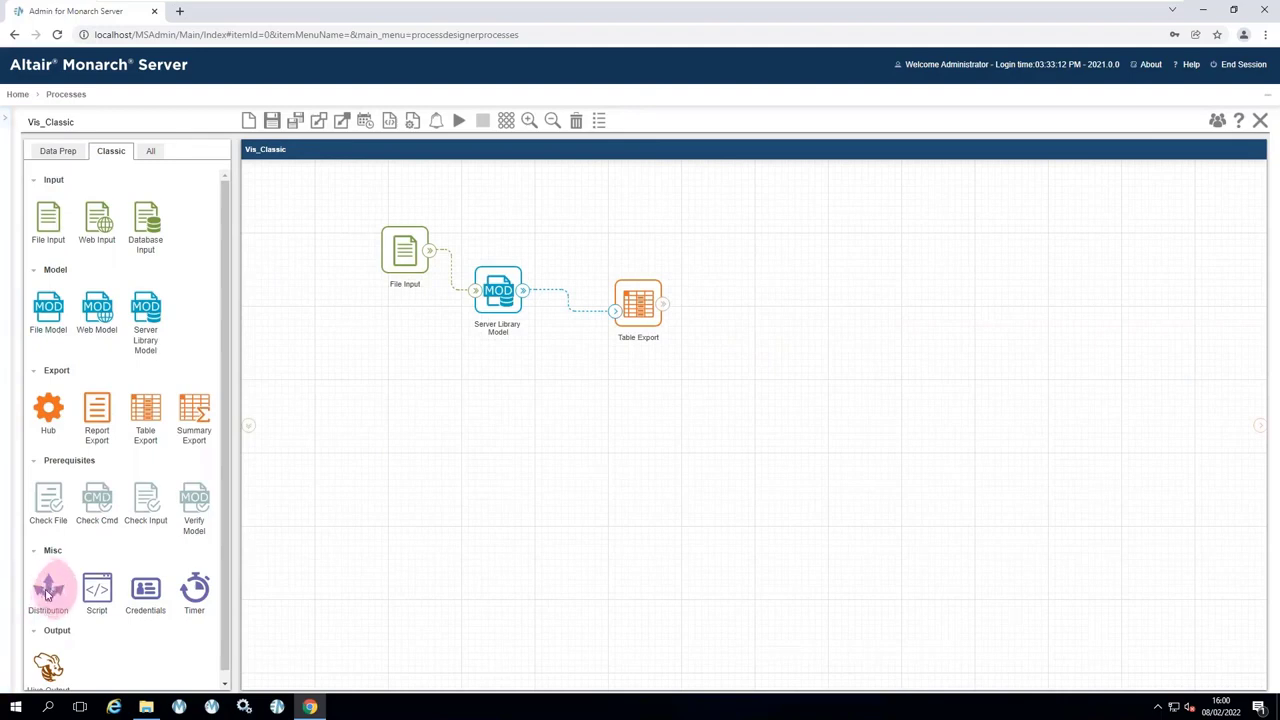
{"action": "left_click_drag", "start_coordinate": [47, 594], "coordinate": [763, 312]}
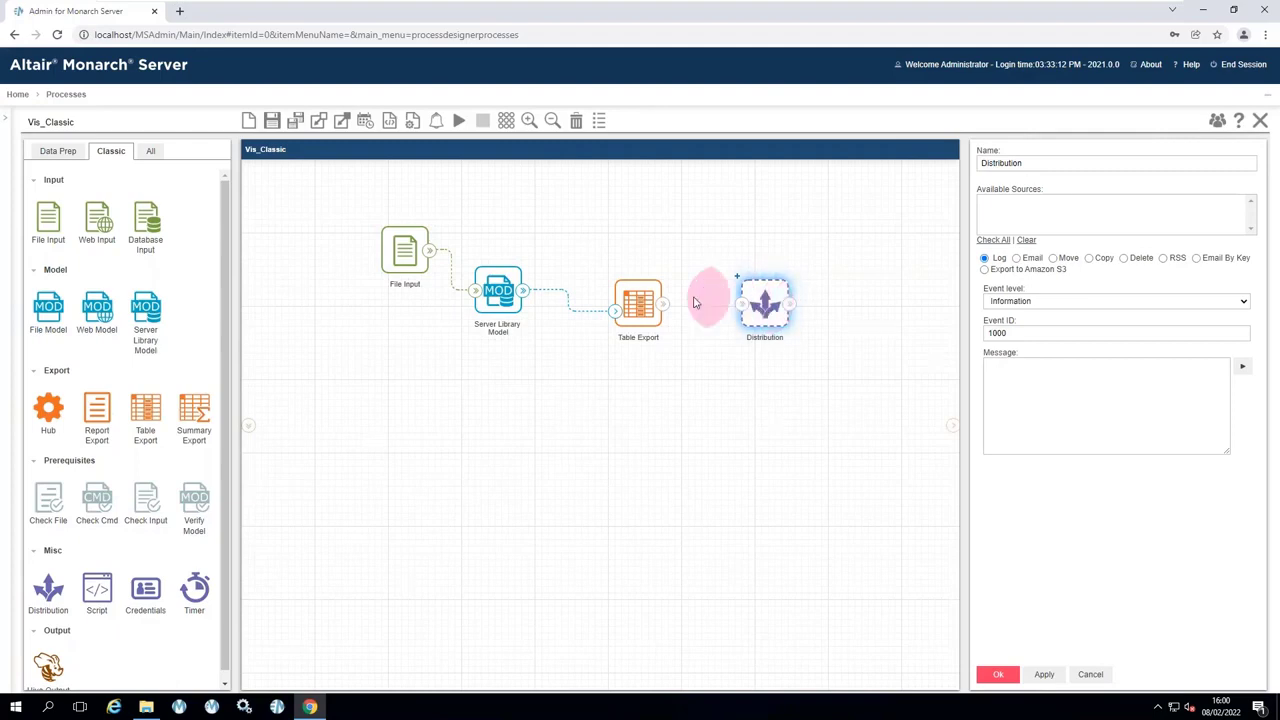
{"action": "left_click_drag", "start_coordinate": [668, 309], "coordinate": [764, 310]}
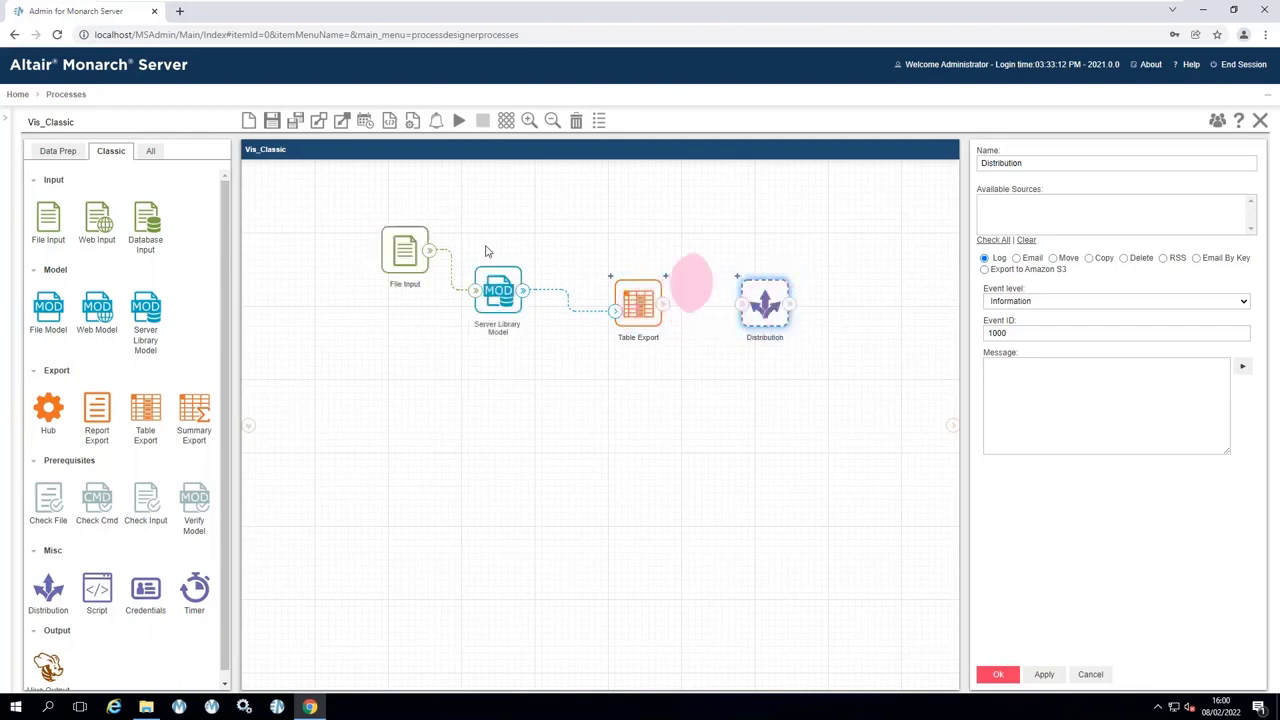
Try linking the File Input directly to the Distribution, and remove that link.
{"action": "left_click_drag", "start_coordinate": [428, 252], "coordinate": [560, 243]}
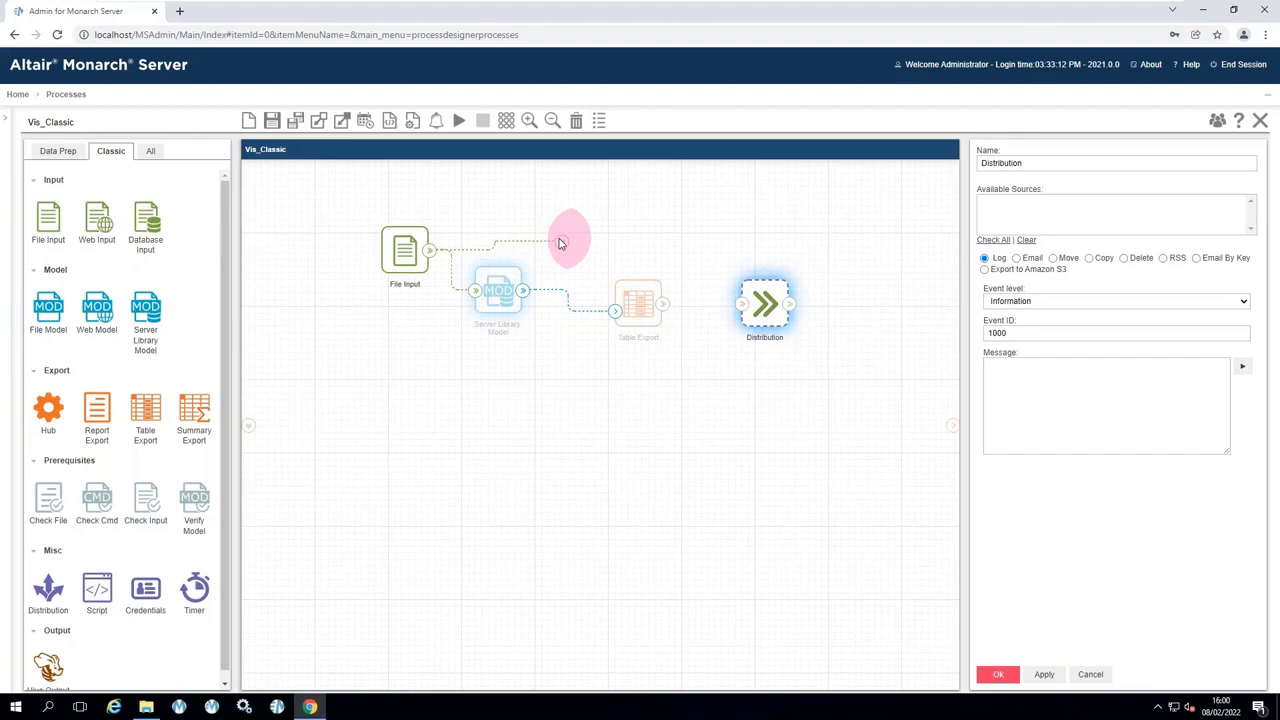
{"action": "left_click_drag", "start_coordinate": [560, 243], "coordinate": [688, 195]}
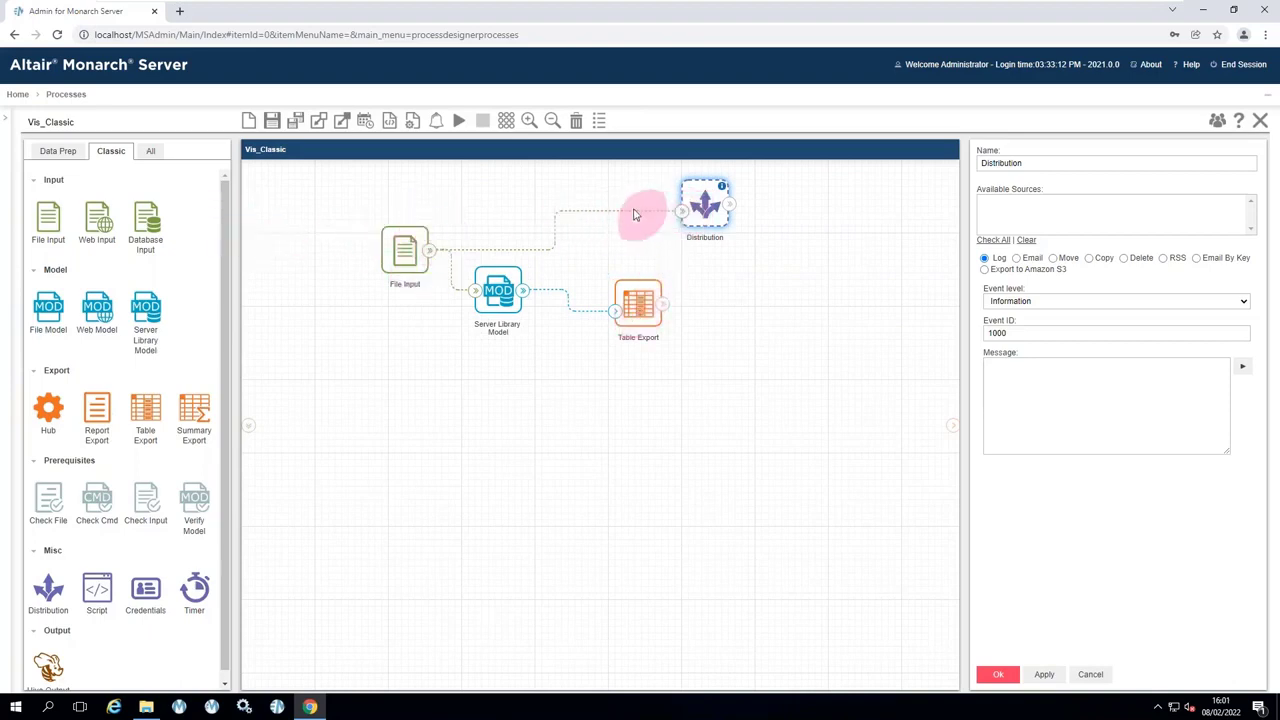
{"action": "left_click", "coordinate": [634, 211]}
Connect the Table Export to the Distribution and move the Distribution next to the export.
{"action": "left_click_drag", "start_coordinate": [663, 307], "coordinate": [700, 202]}
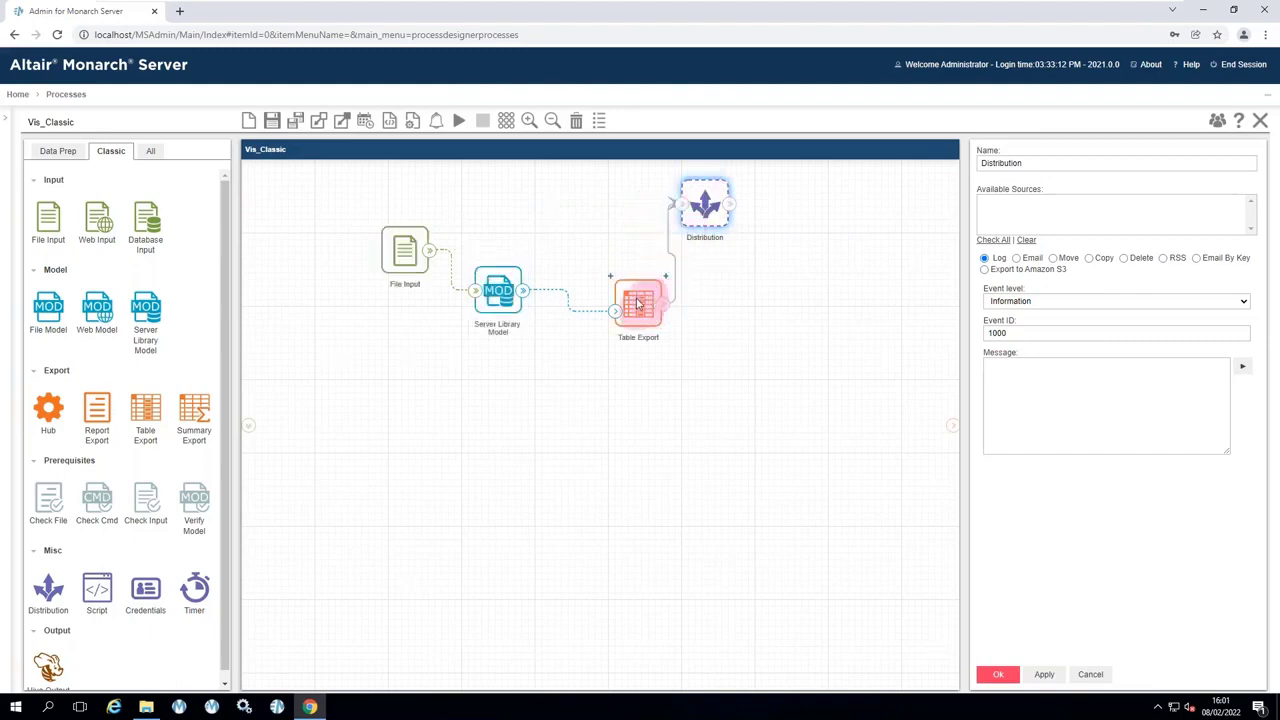
{"action": "left_click", "coordinate": [706, 205]}
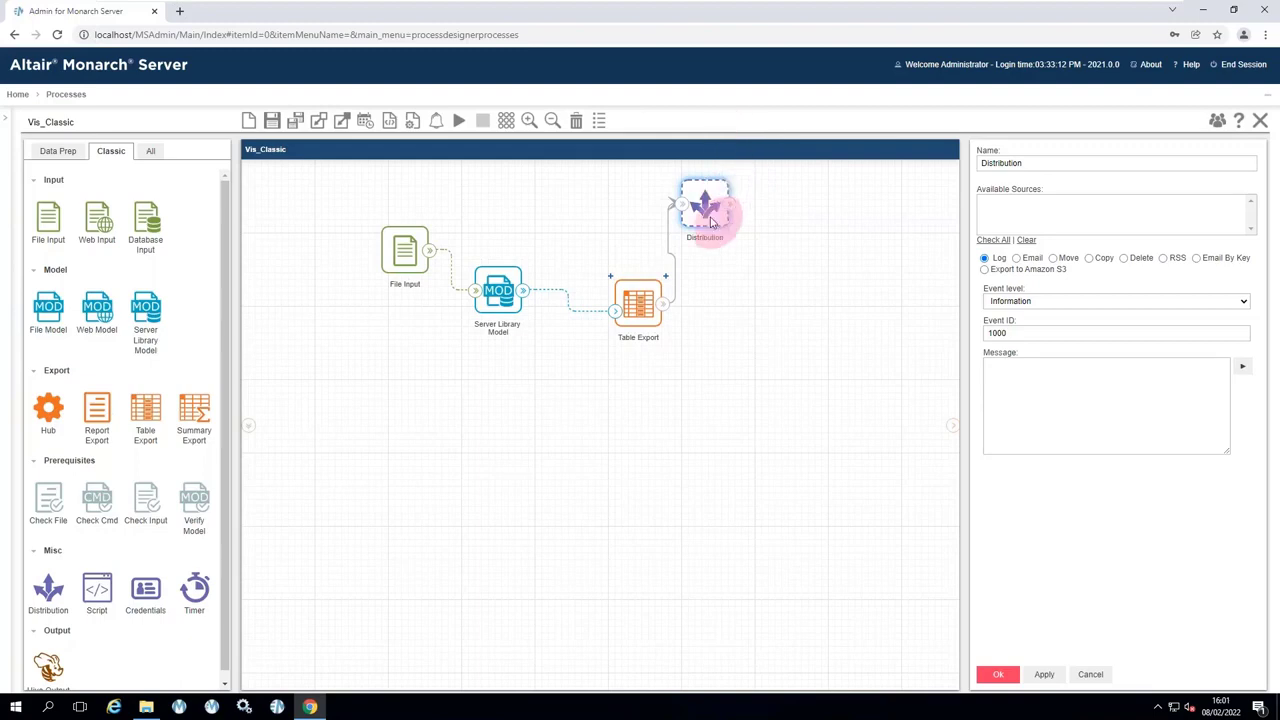
{"action": "left_click_drag", "start_coordinate": [700, 215], "coordinate": [744, 336]}
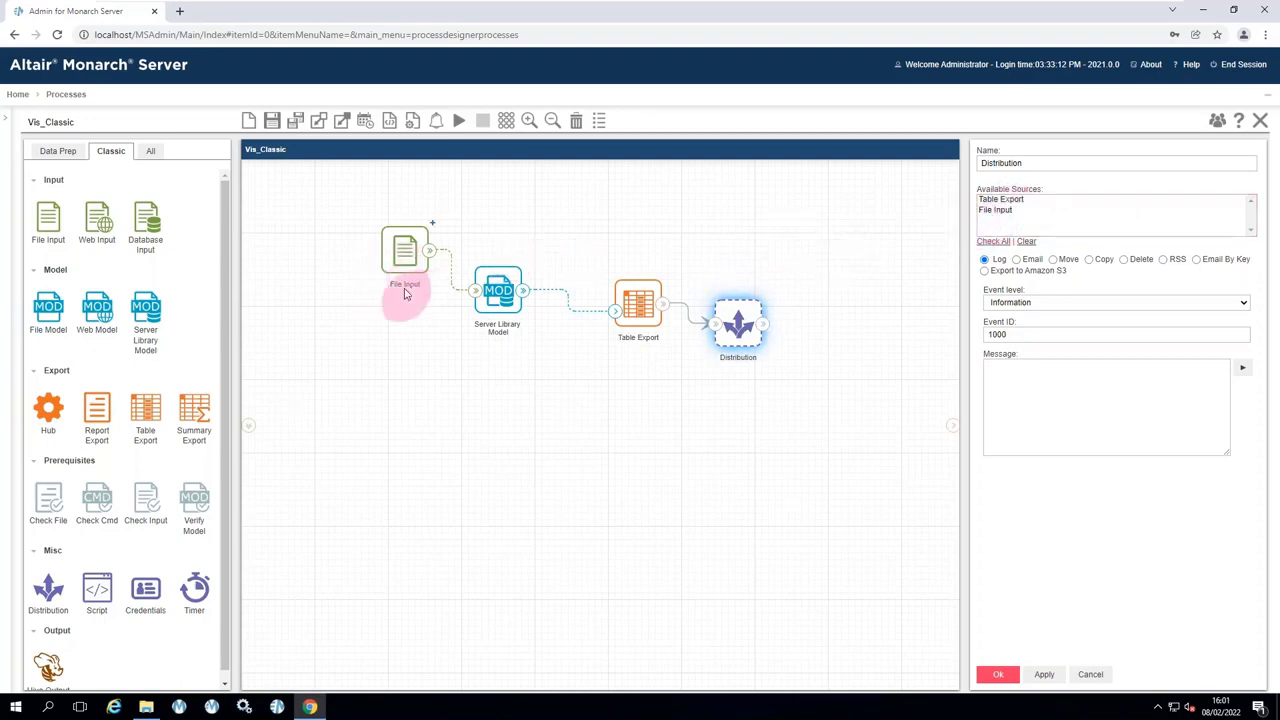
Configure the Distribution to delete the File Input source files, and confirm its settings.
{"action": "left_click", "coordinate": [1003, 212]}
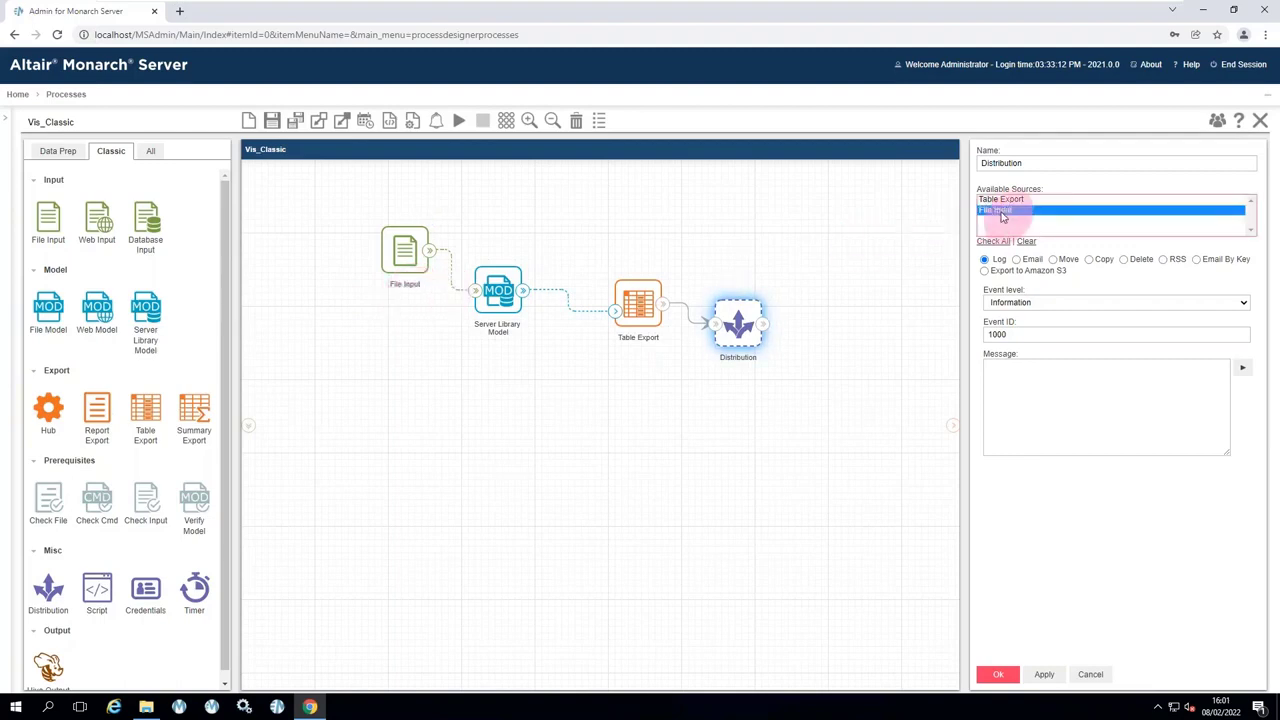
{"action": "left_click", "coordinate": [1124, 260]}
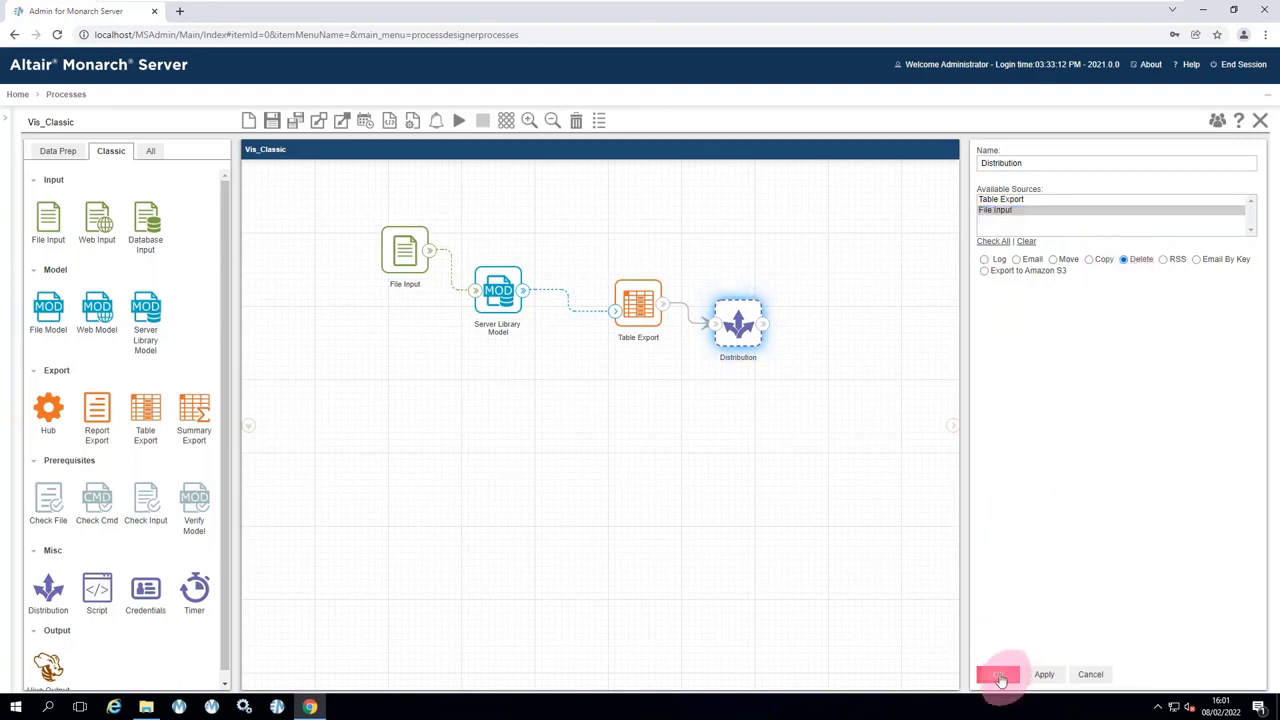
{"action": "left_click", "coordinate": [1000, 678]}
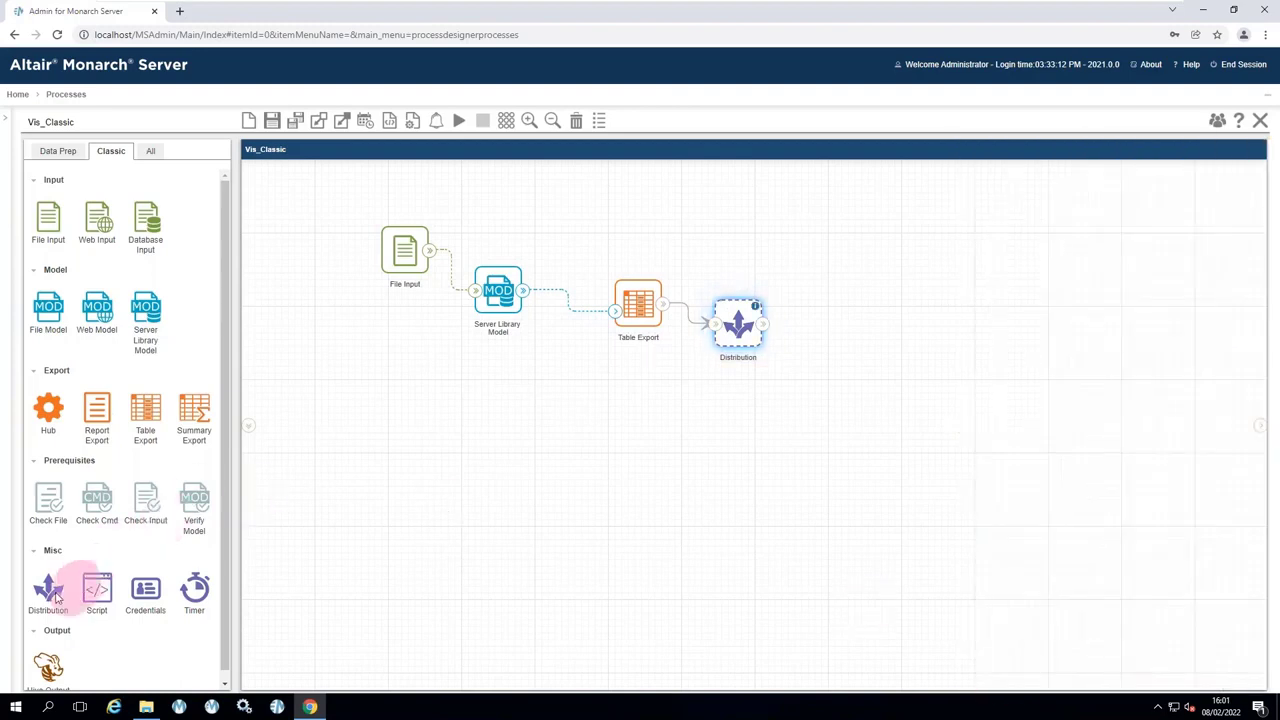
Add a second Distribution to the process and connect it after the first Distribution.
{"action": "left_click_drag", "start_coordinate": [55, 598], "coordinate": [840, 243]}
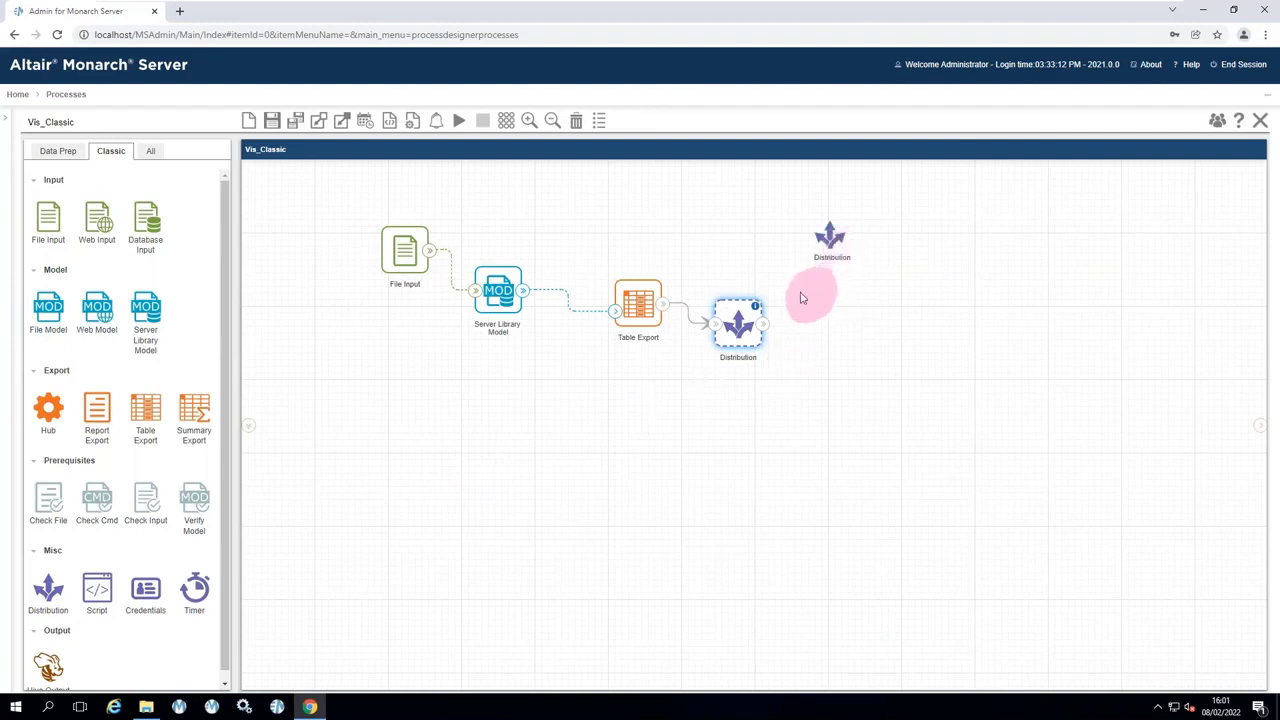
{"action": "left_click_drag", "start_coordinate": [662, 304], "coordinate": [692, 266]}
{"action": "left_click_drag", "start_coordinate": [766, 322], "coordinate": [843, 254]}
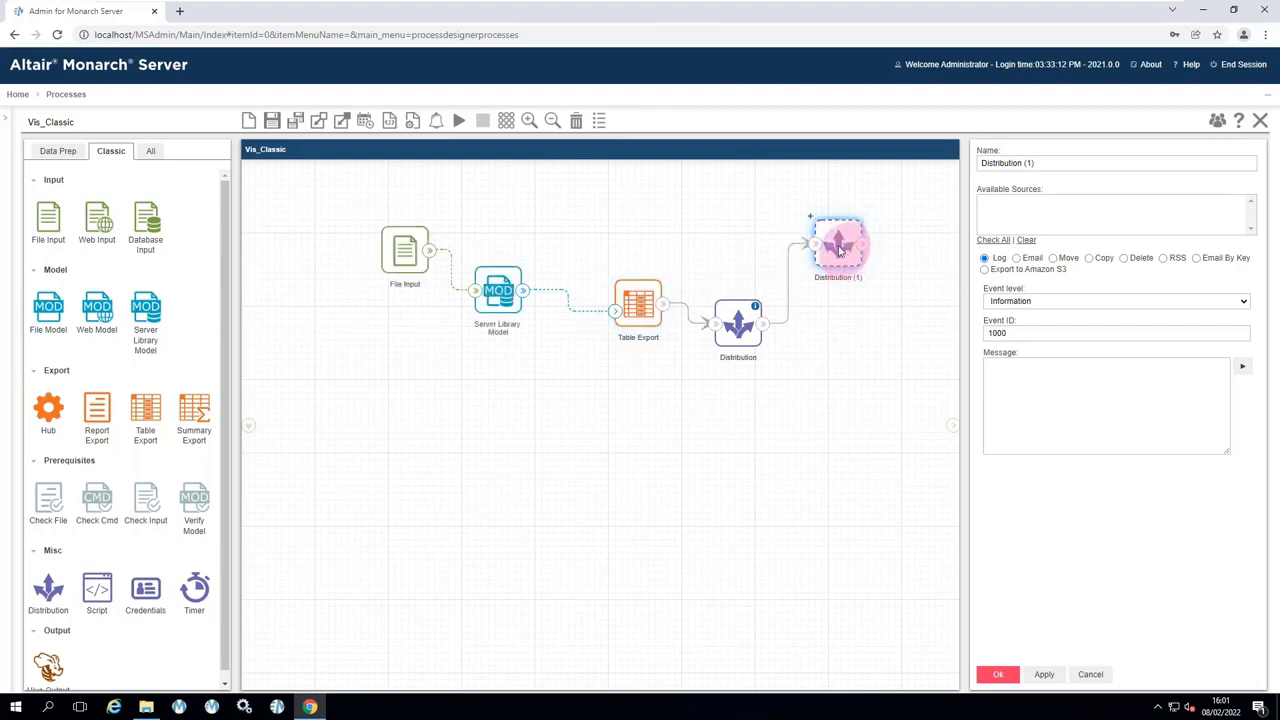
Set the second Distribution to Move with the destination Basic Test Files\Done\20220208 in the ATE named path.
{"action": "left_click", "coordinate": [1054, 260]}
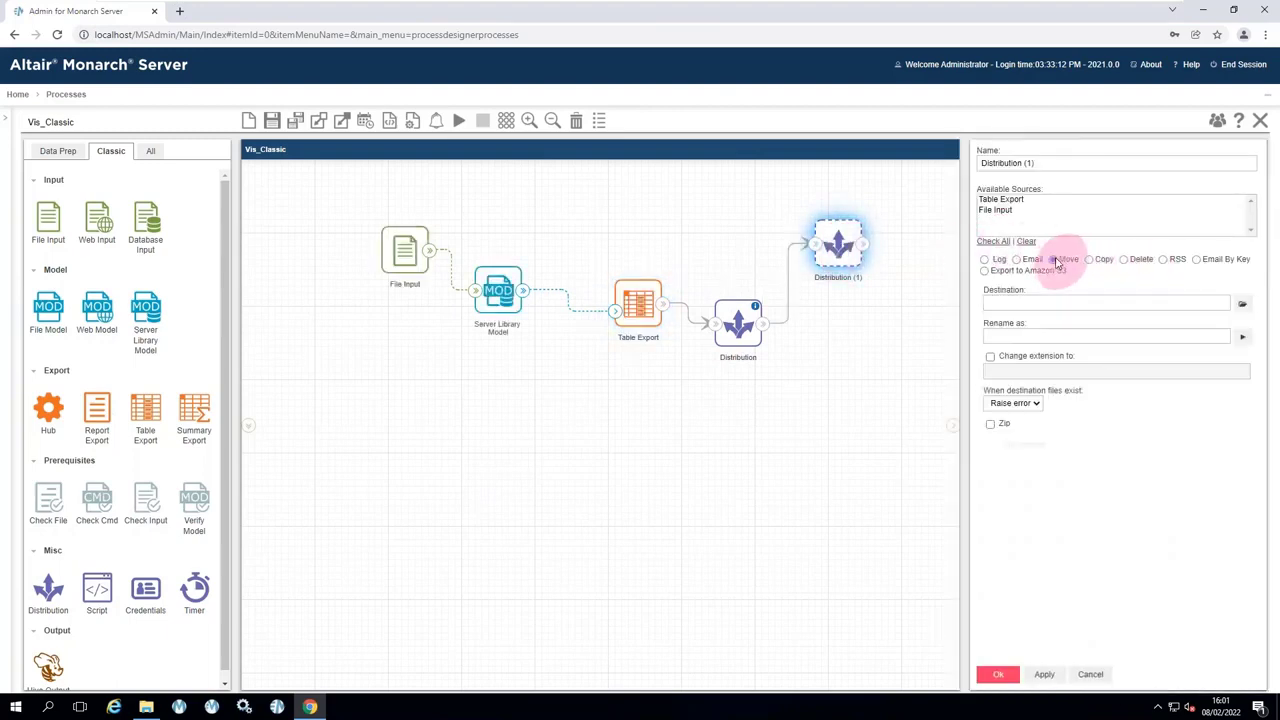
{"action": "left_click", "coordinate": [1242, 305]}
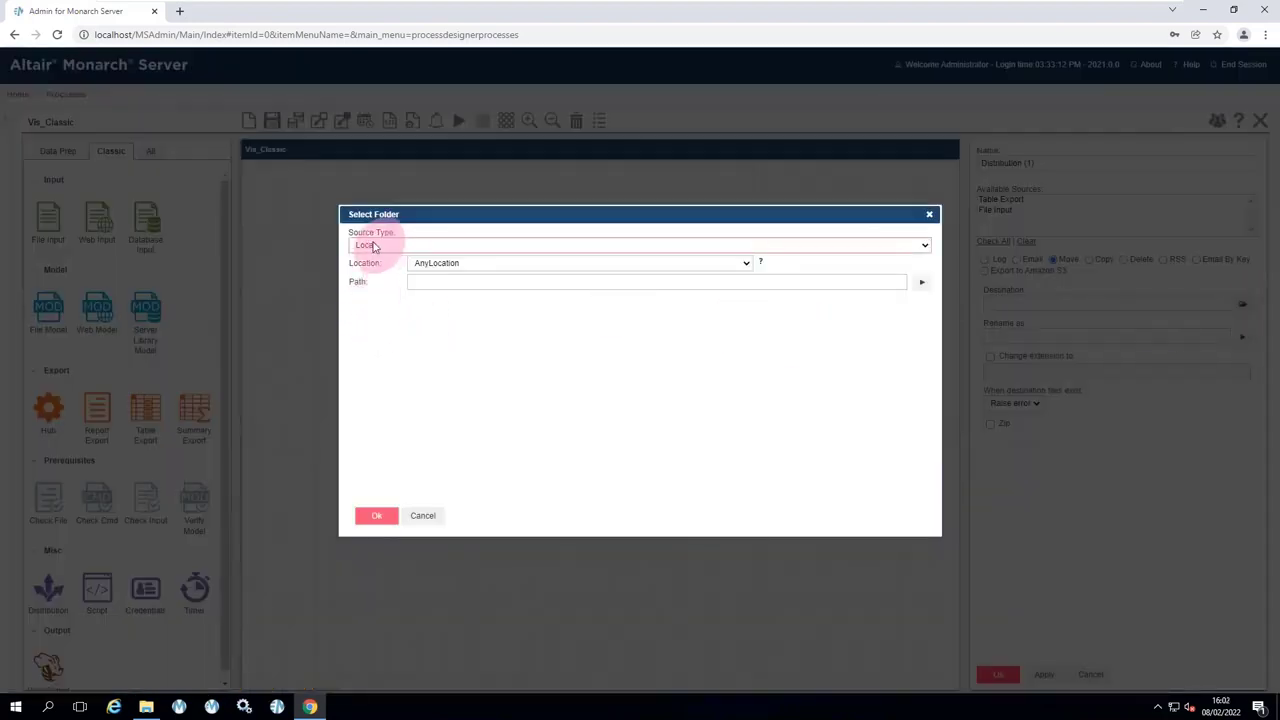
{"action": "left_click", "coordinate": [373, 246]}
{"action": "left_click", "coordinate": [372, 256]}
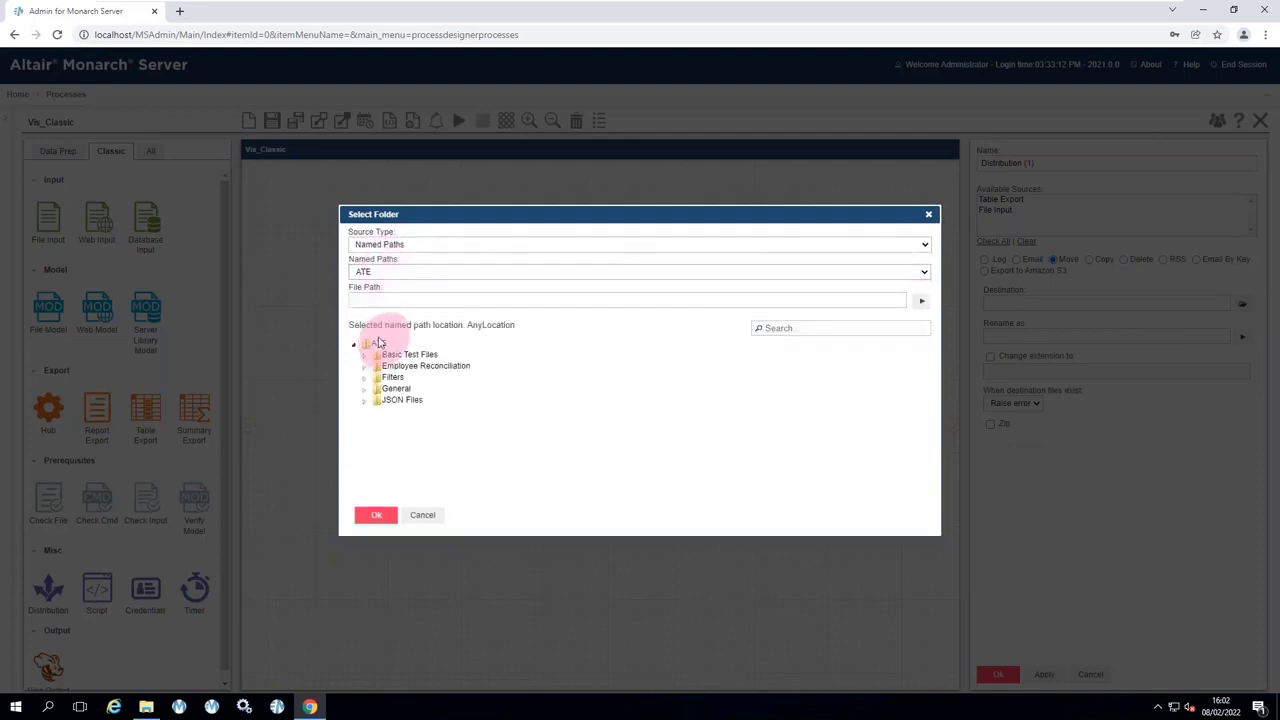
{"action": "left_click", "coordinate": [405, 356]}
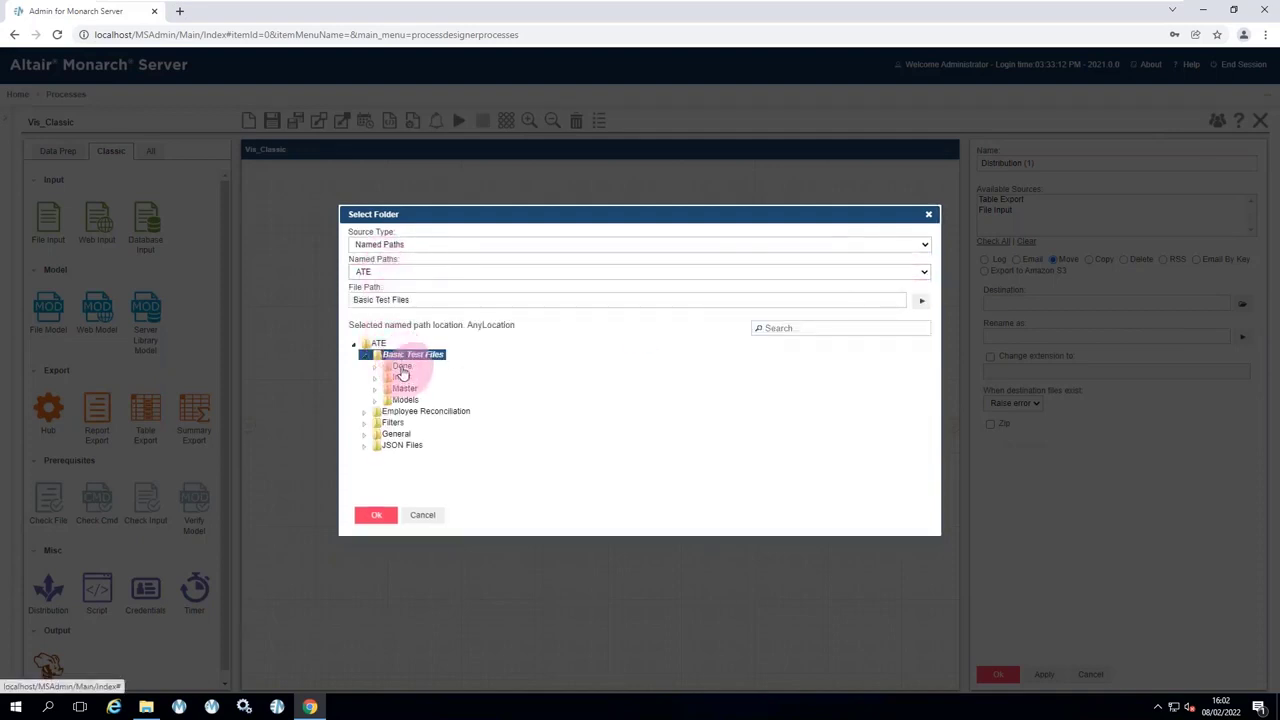
{"action": "left_click", "coordinate": [402, 368]}
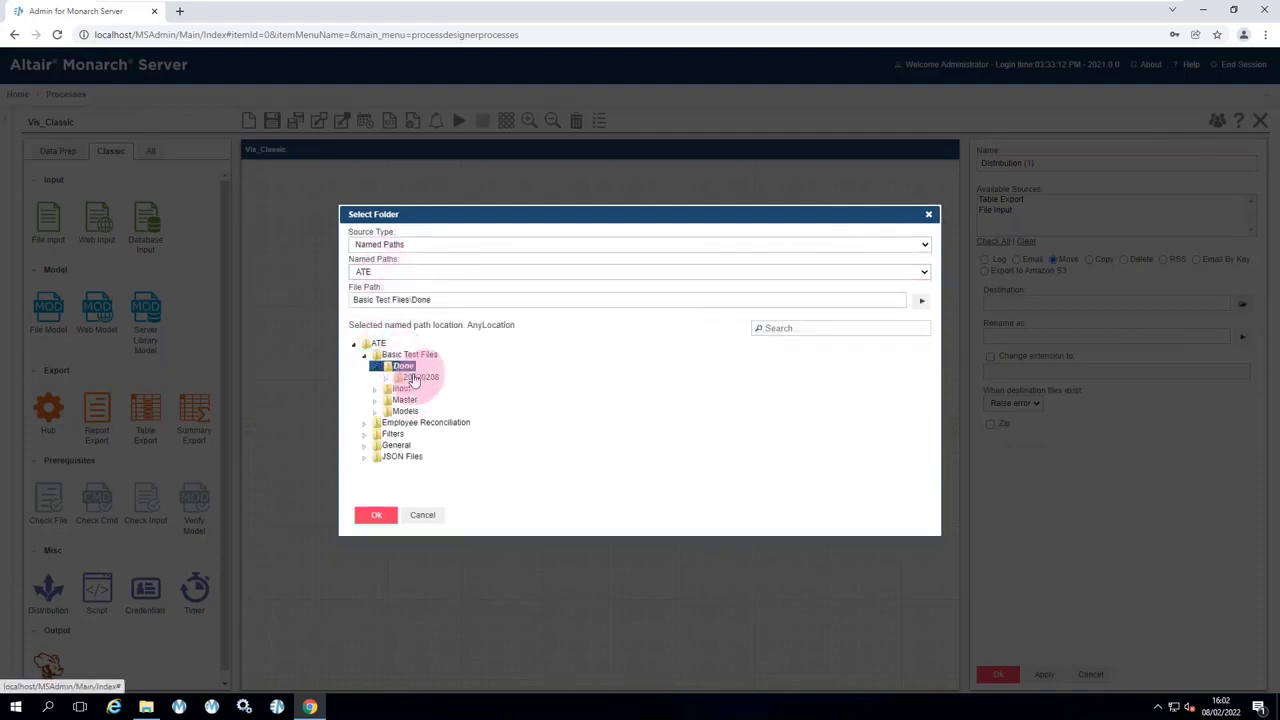
{"action": "left_click", "coordinate": [413, 378]}
{"action": "left_click", "coordinate": [486, 298]}
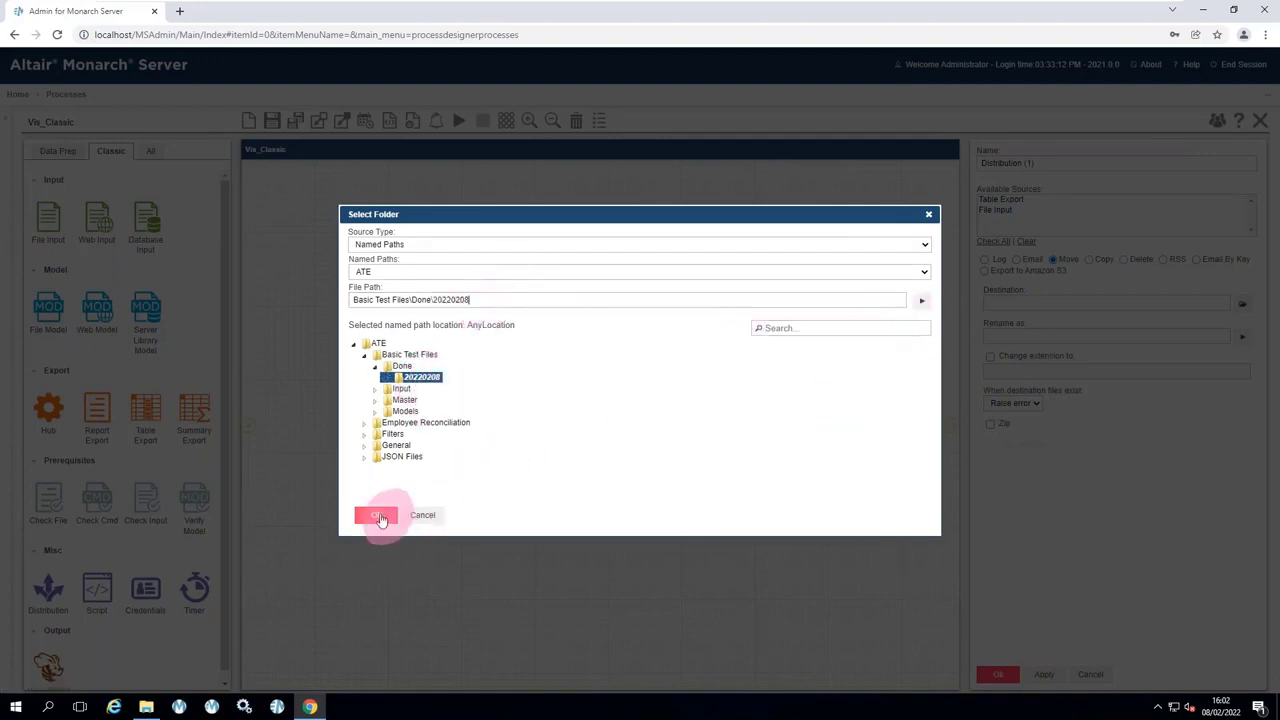
{"action": "left_click", "coordinate": [377, 515]}
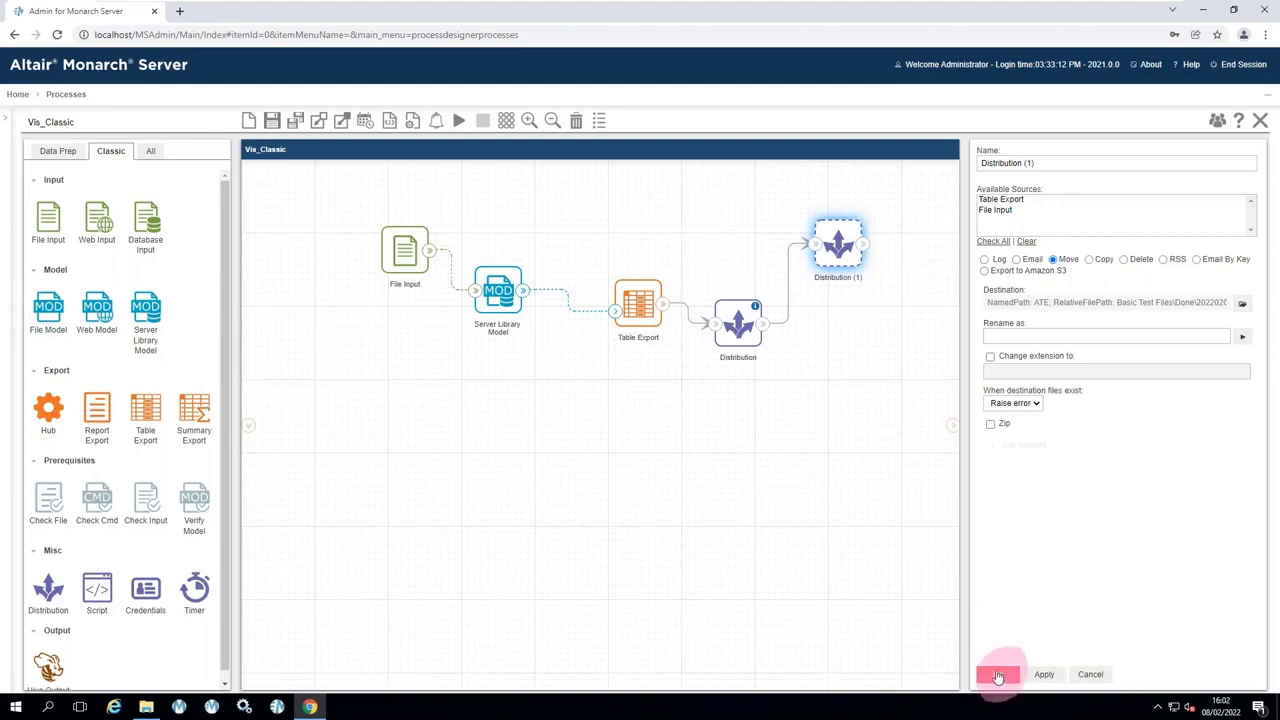
Set Distribution (1) to overwrite when destination files exist and accept its settings.
{"action": "left_click", "coordinate": [1010, 404]}
{"action": "left_click", "coordinate": [1008, 426]}
{"action": "left_click", "coordinate": [998, 677]}
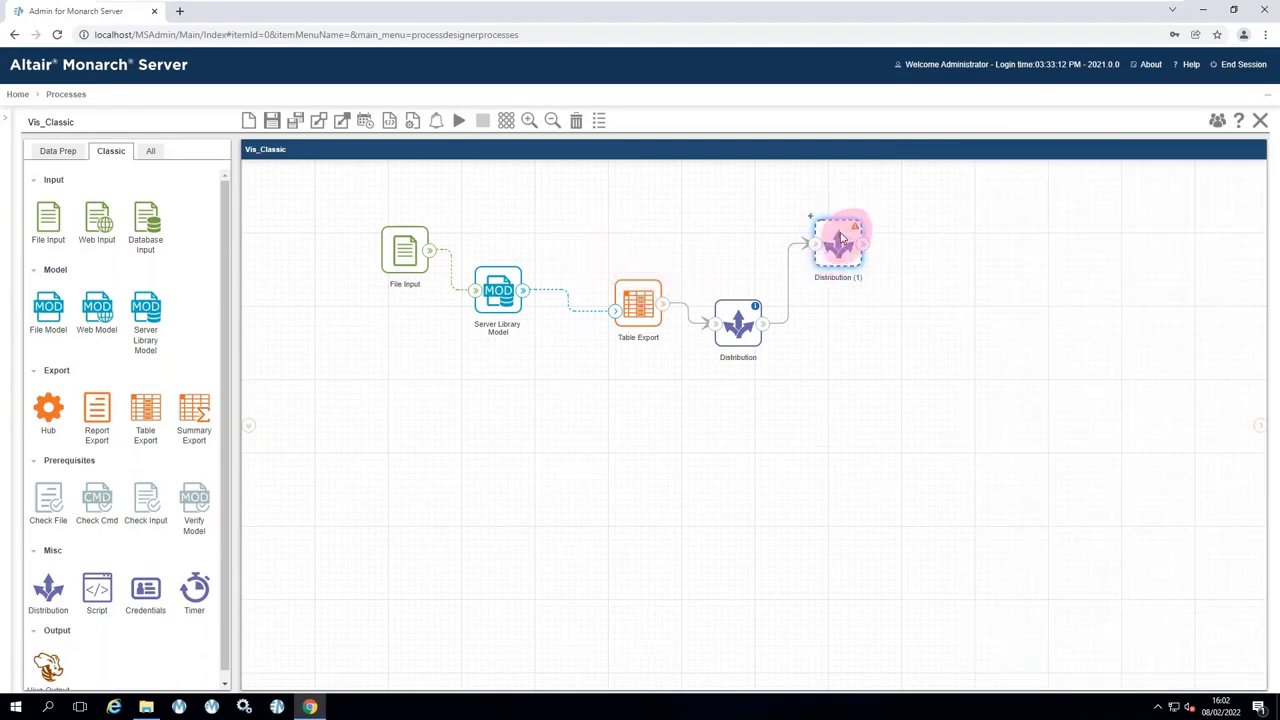
Reopen Distribution (1), select Table Export as its source and accept the settings.
{"action": "left_click", "coordinate": [843, 240]}
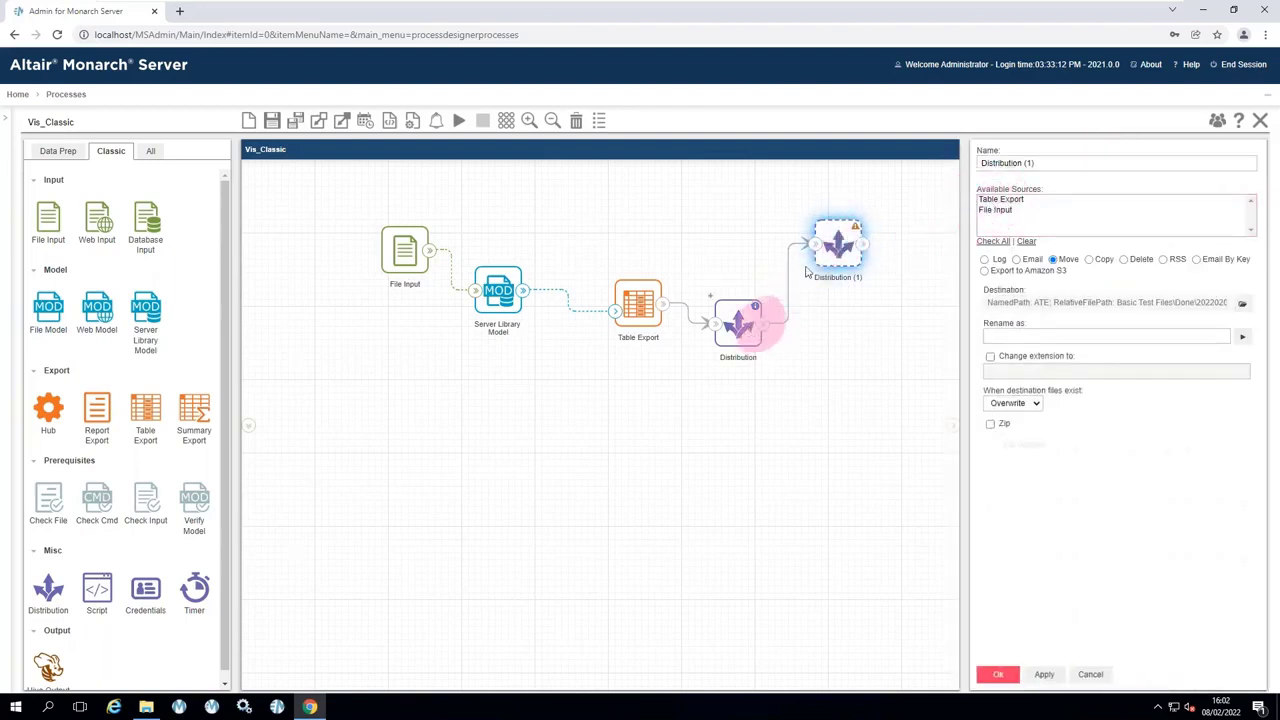
{"action": "left_click", "coordinate": [1008, 201]}
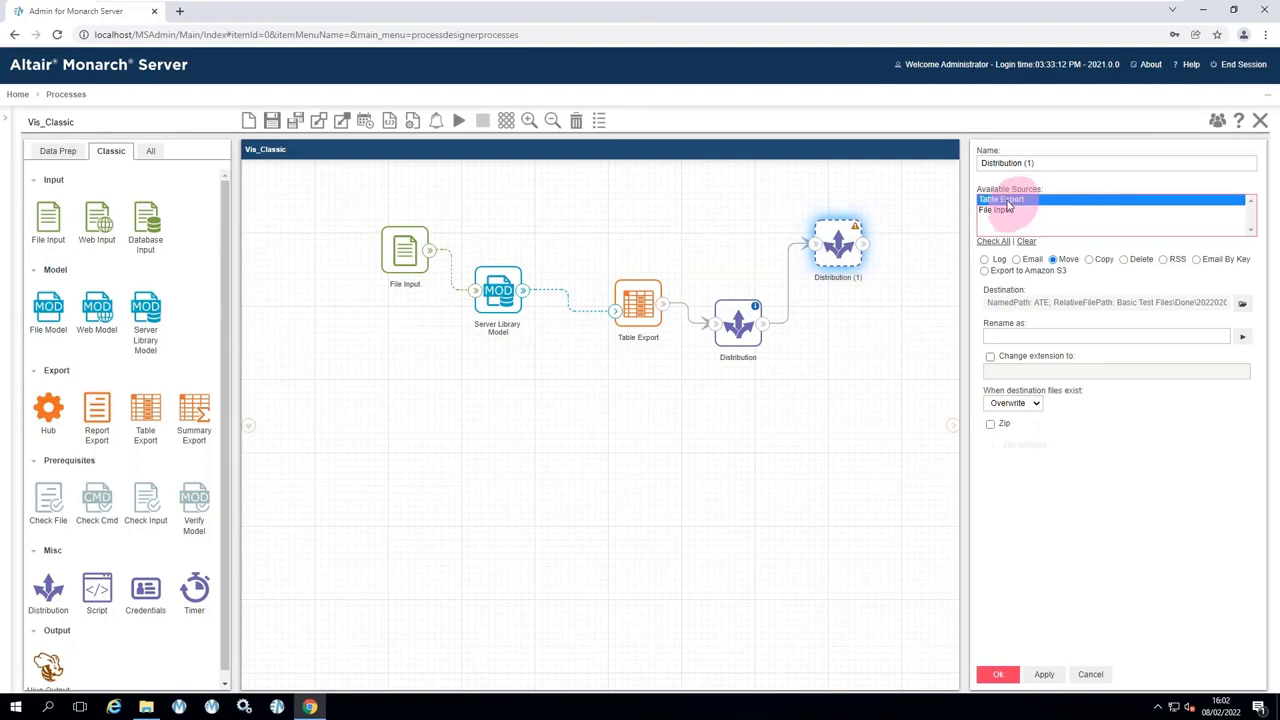
{"action": "left_click", "coordinate": [998, 674]}
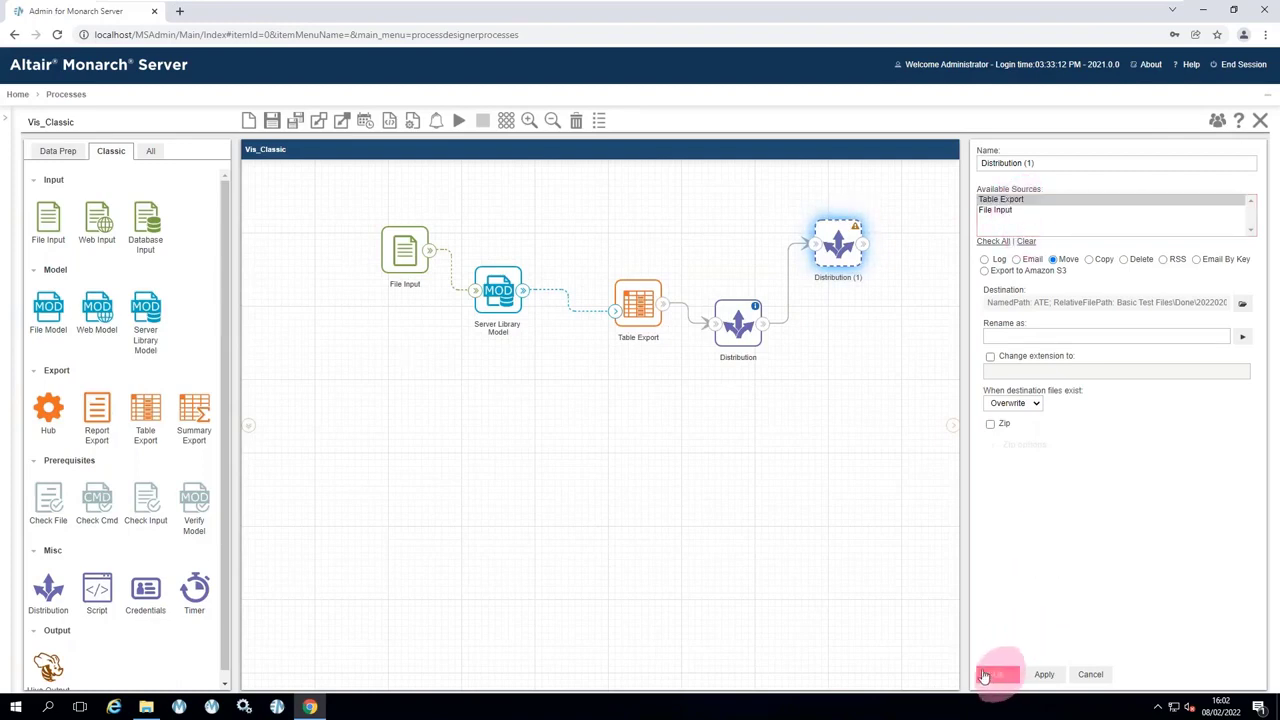
{"action": "left_click", "coordinate": [792, 611]}
Run the process, stay in log mode and review the events of File Input, Distribution and Distribution (1).
{"action": "left_click", "coordinate": [459, 121]}
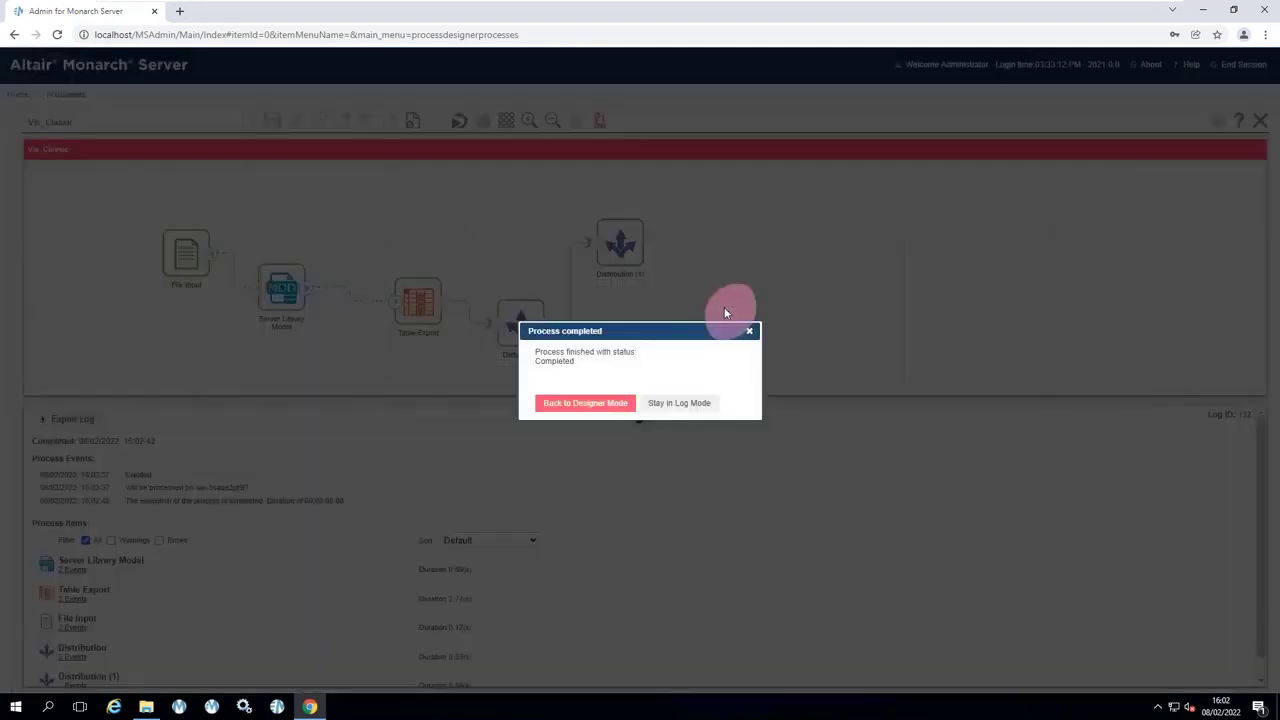
{"action": "left_click", "coordinate": [679, 404]}
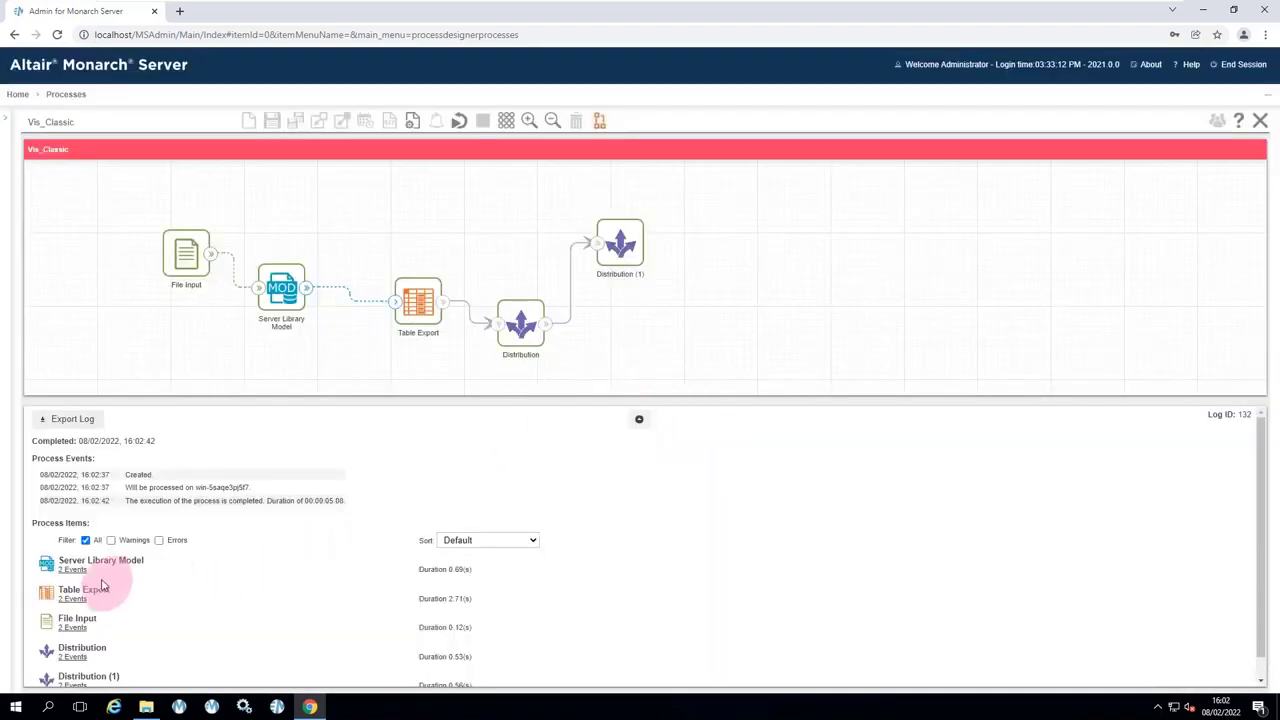
{"action": "scroll", "coordinate": [118, 598], "scroll_direction": "down", "scroll_amount": 1}
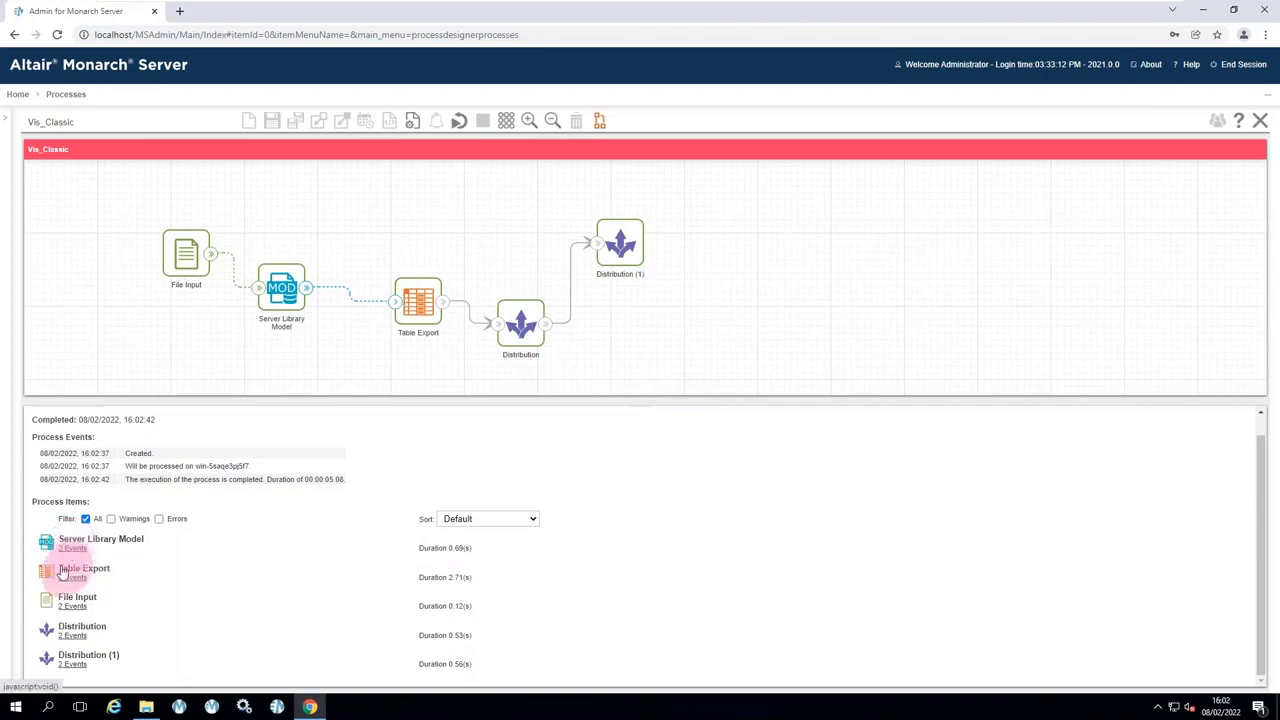
{"action": "left_click", "coordinate": [72, 607]}
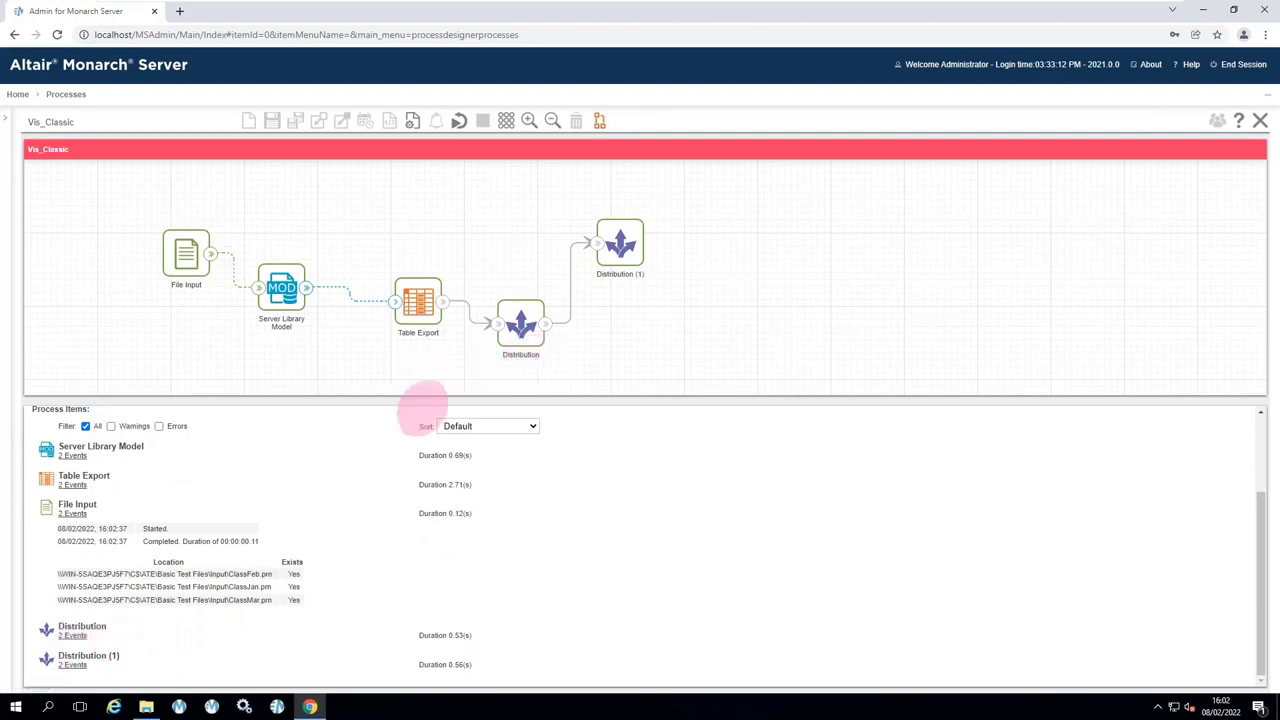
{"action": "left_click", "coordinate": [68, 637]}
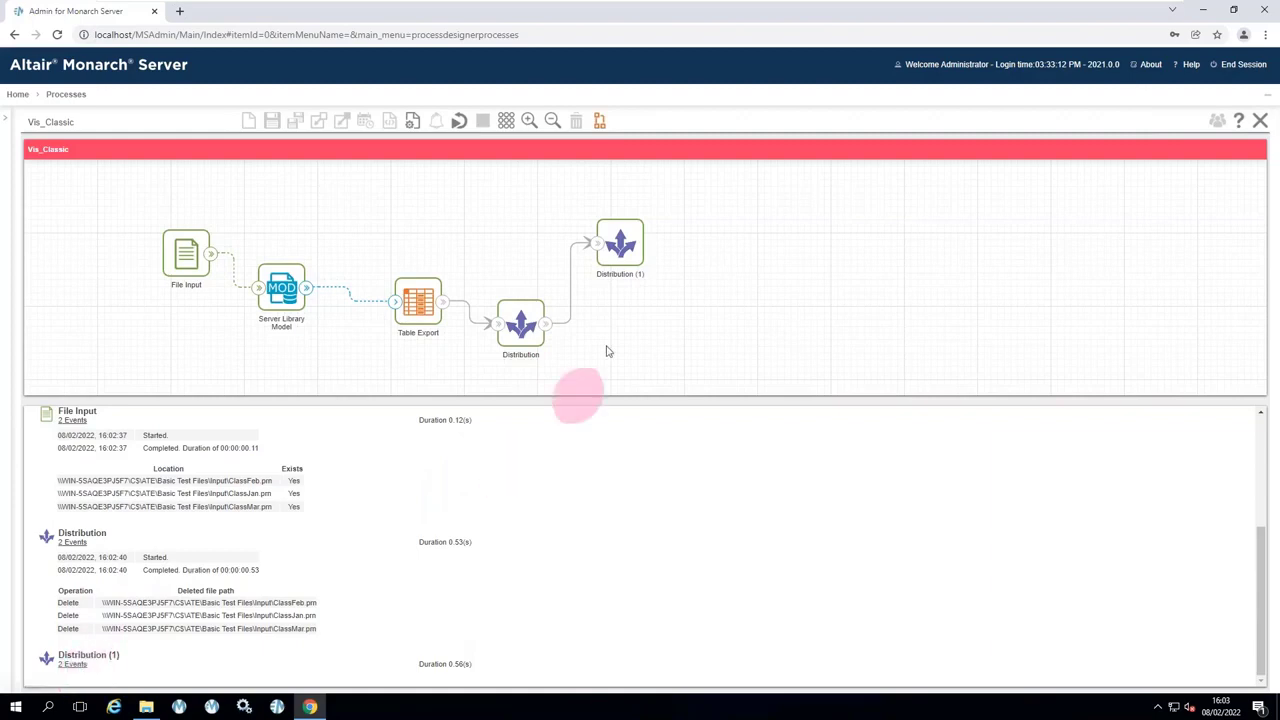
{"action": "left_click", "coordinate": [72, 666]}
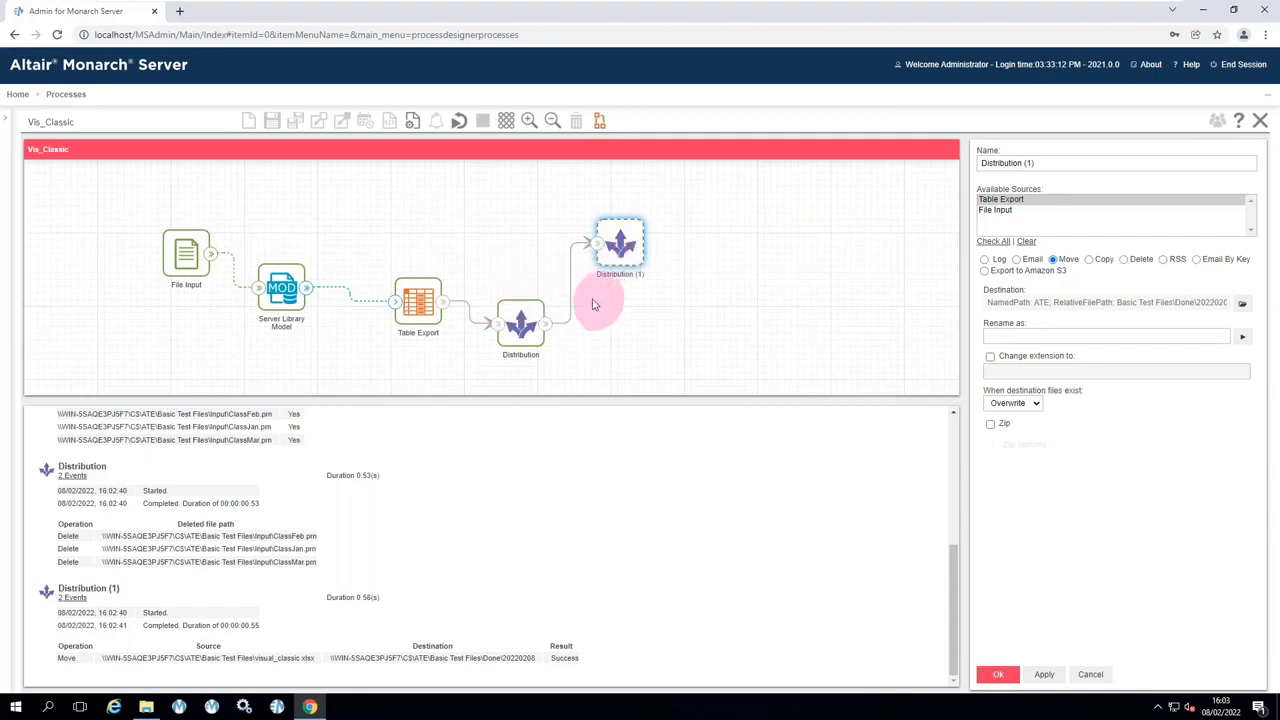
Return to the process designer and save the process as Vis_Classic.
{"action": "left_click", "coordinate": [599, 120]}
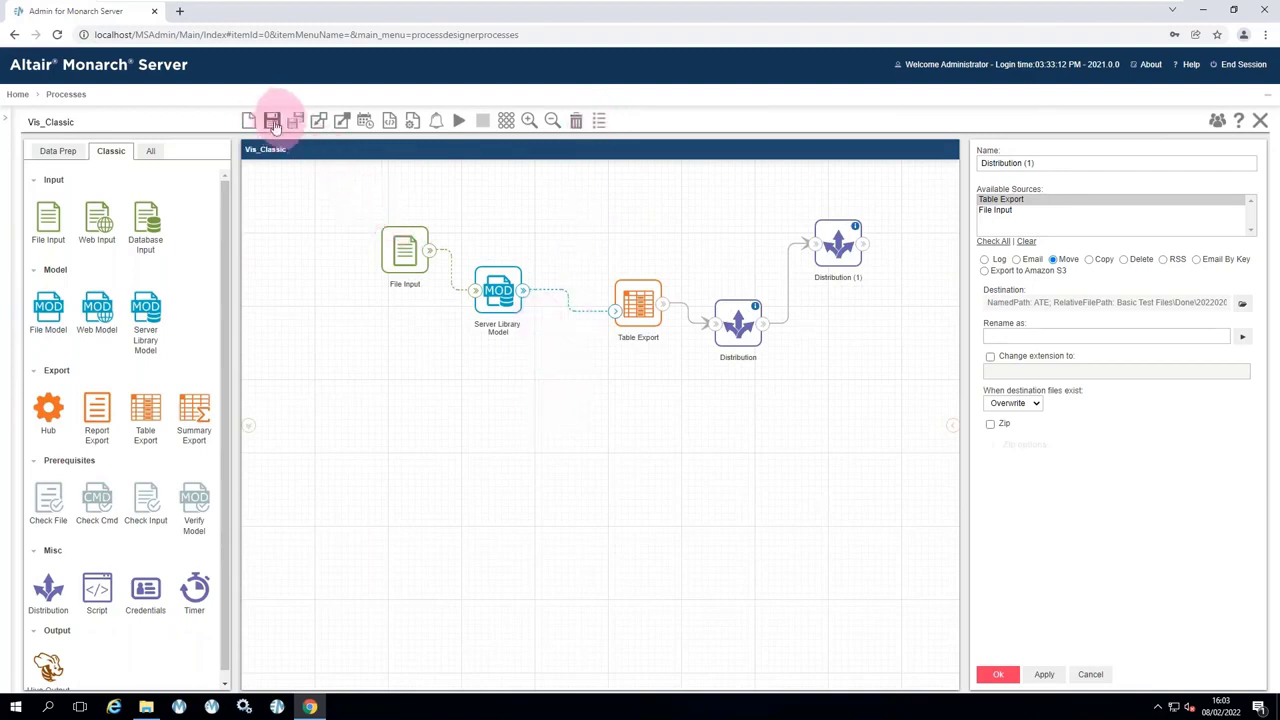
{"action": "left_click", "coordinate": [274, 124]}
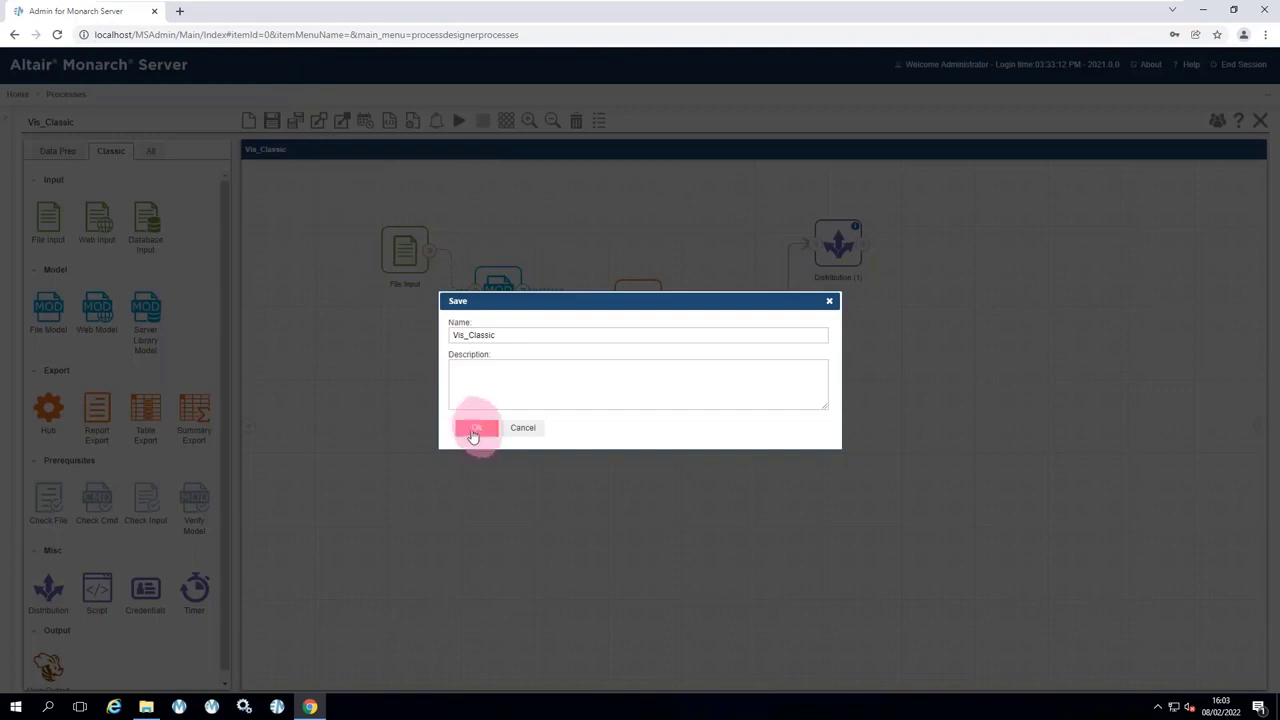
{"action": "left_click", "coordinate": [475, 428]}
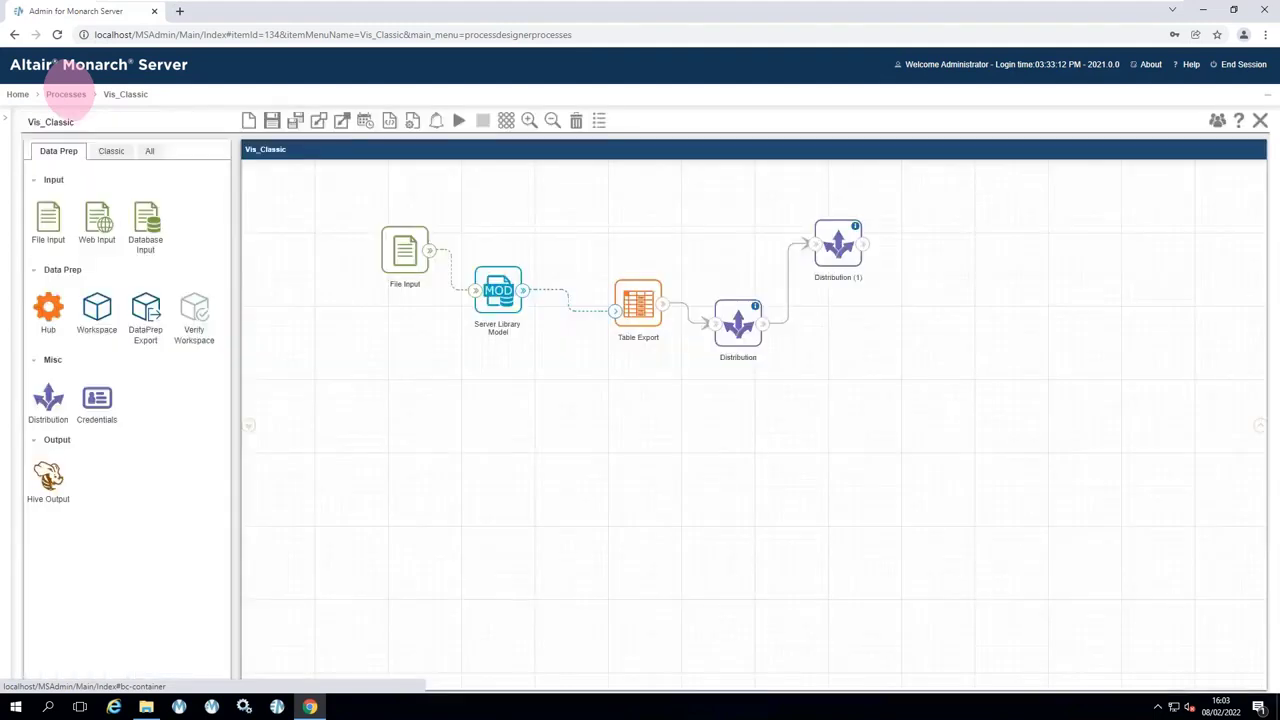
Go back to the list of visual processes and create a new blank process.
{"action": "left_click", "coordinate": [66, 94]}
{"action": "left_click", "coordinate": [540, 408]}
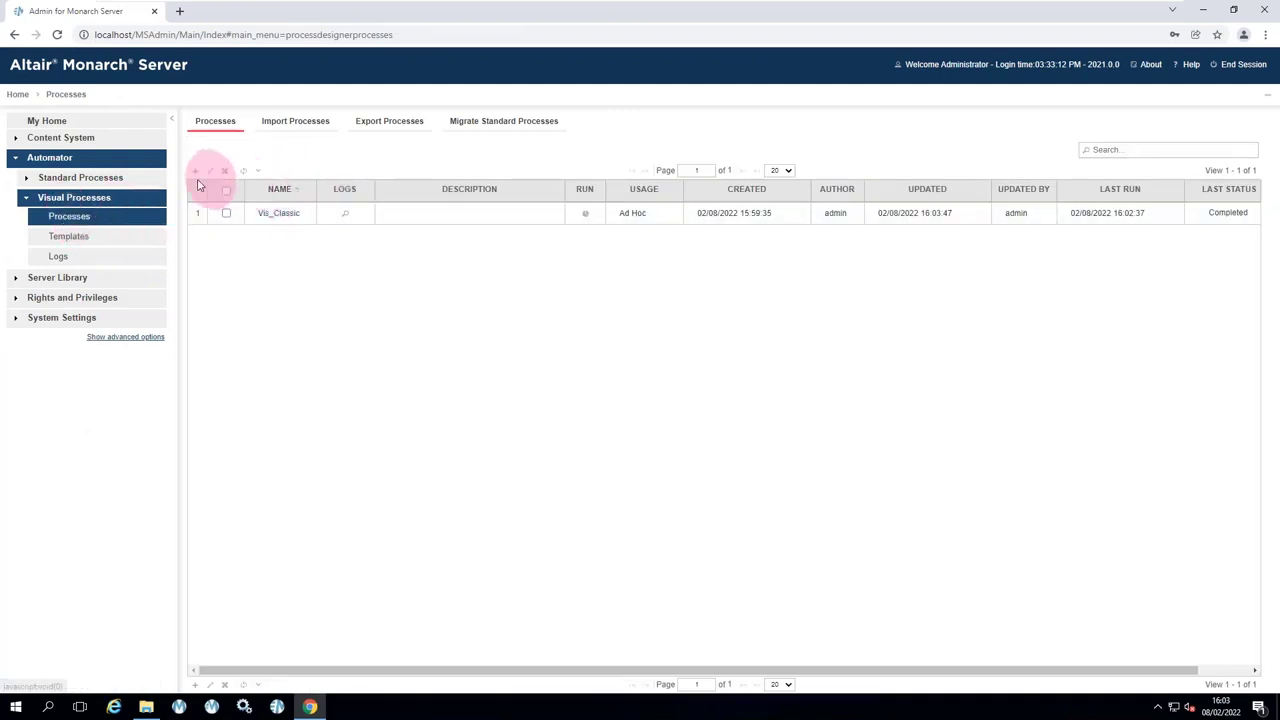
{"action": "left_click", "coordinate": [196, 171]}
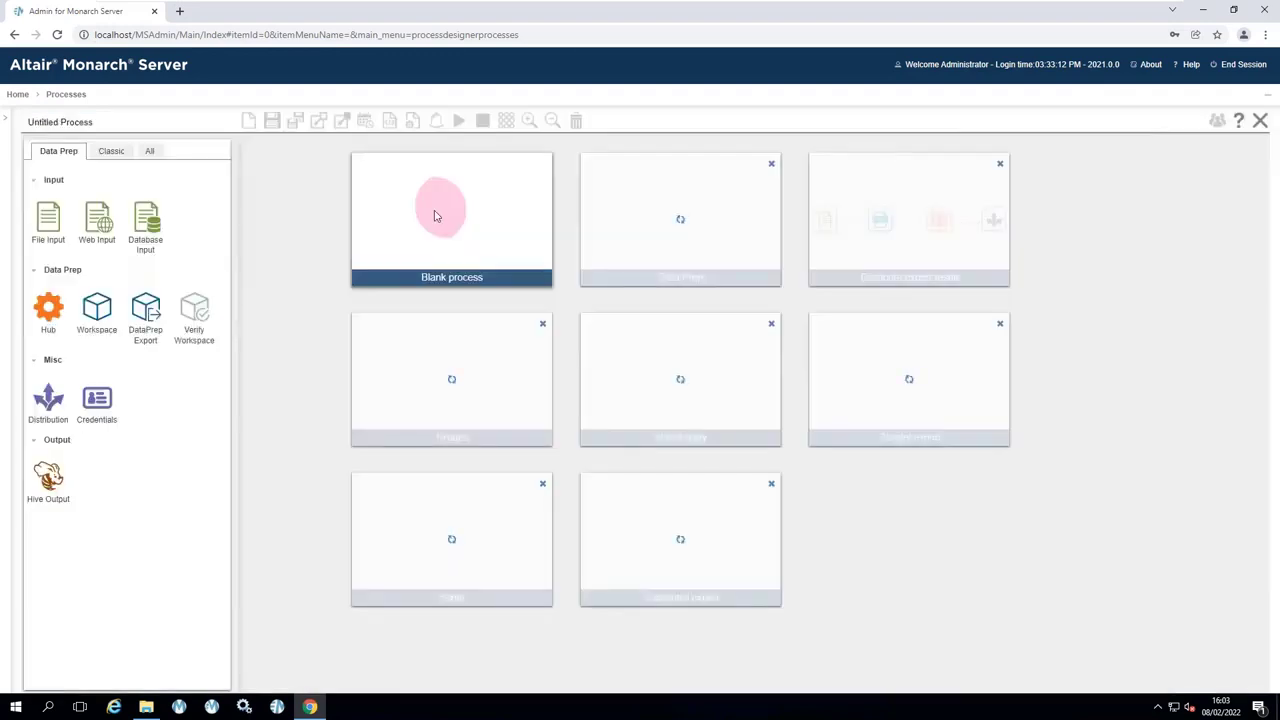
{"action": "left_click", "coordinate": [436, 210]}
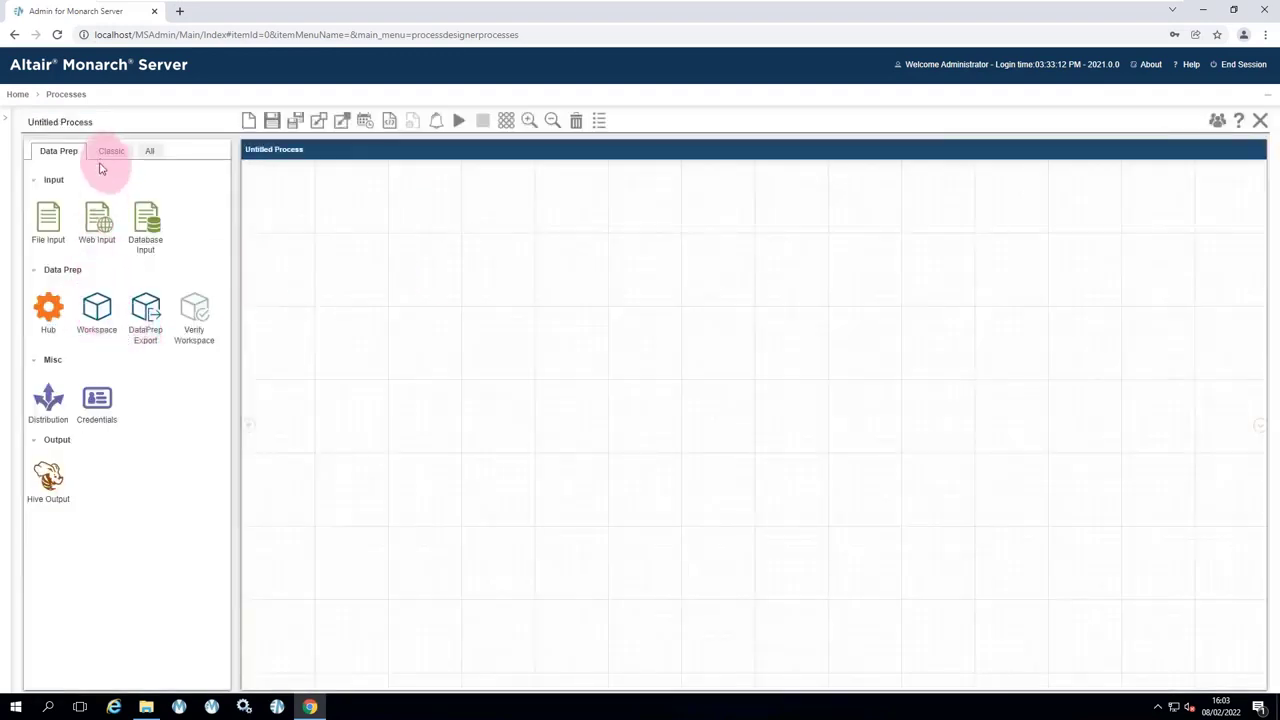
Add a Workspace object to the canvas and upload MusicDistribution.dpwx to the server library's Root folder.
{"action": "left_click_drag", "start_coordinate": [97, 306], "coordinate": [546, 334]}
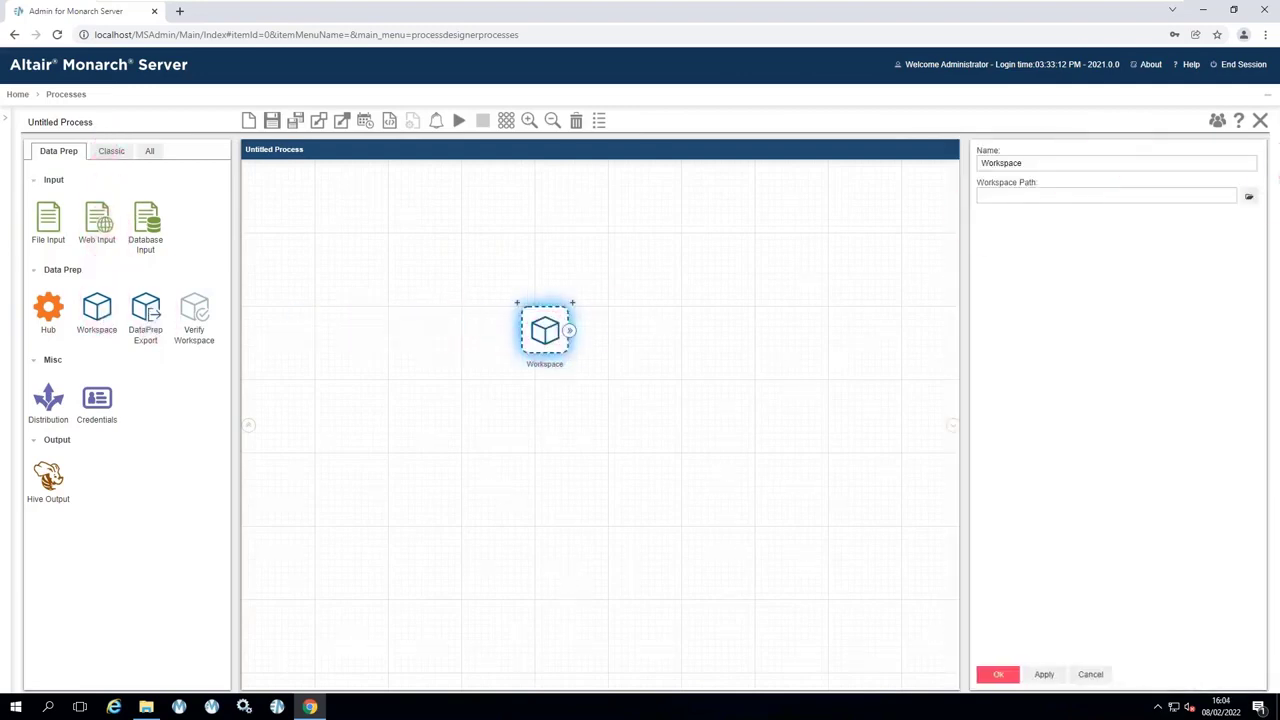
{"action": "left_click", "coordinate": [1248, 198]}
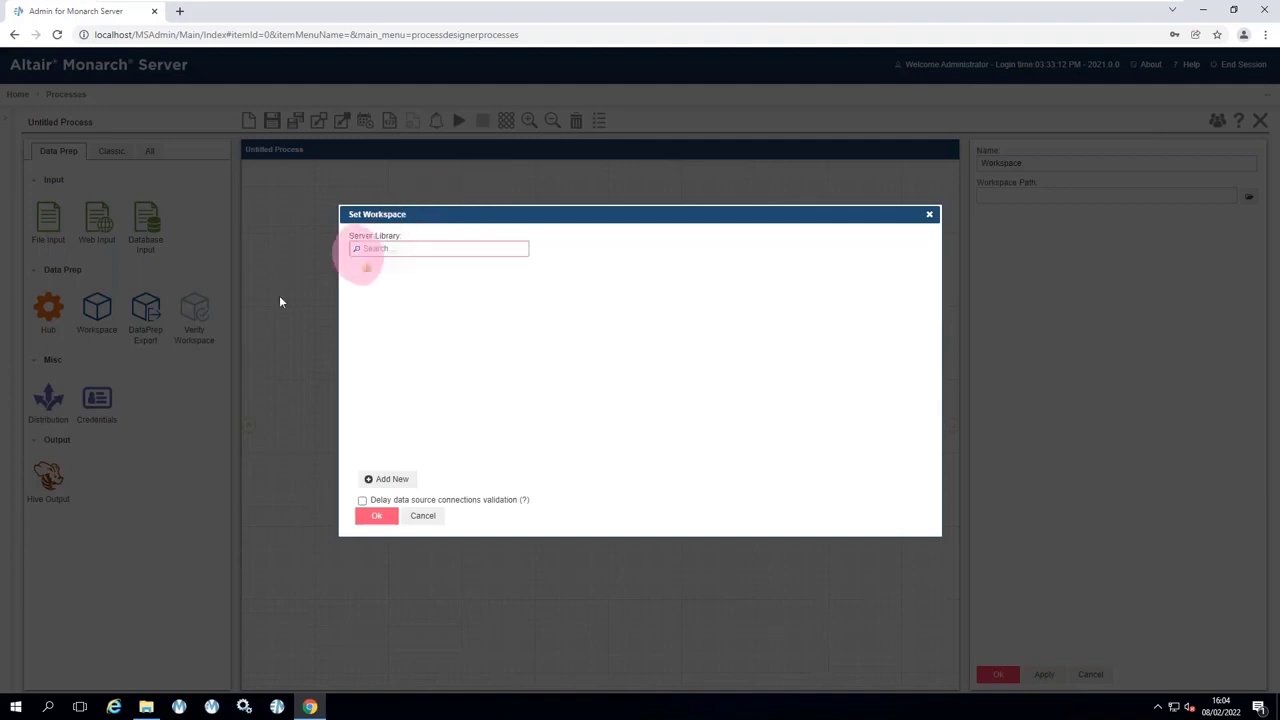
{"action": "left_click", "coordinate": [396, 482]}
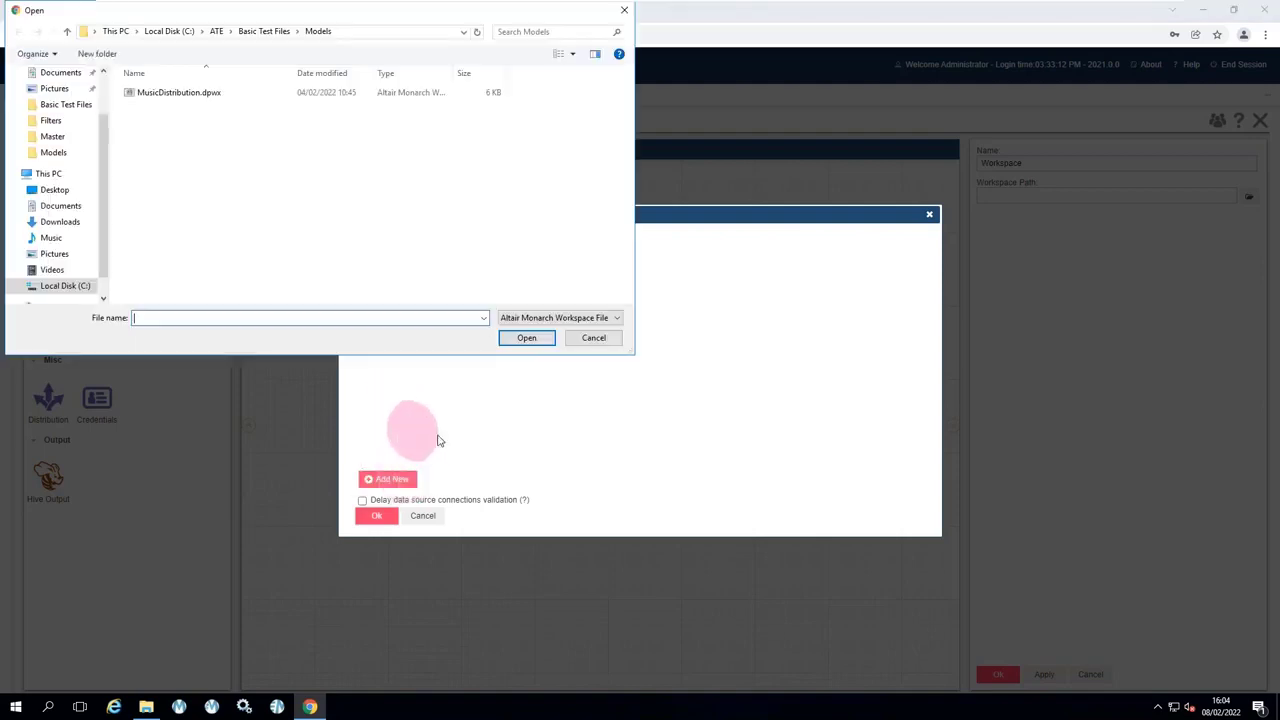
{"action": "left_click", "coordinate": [165, 92]}
{"action": "left_click", "coordinate": [525, 338]}
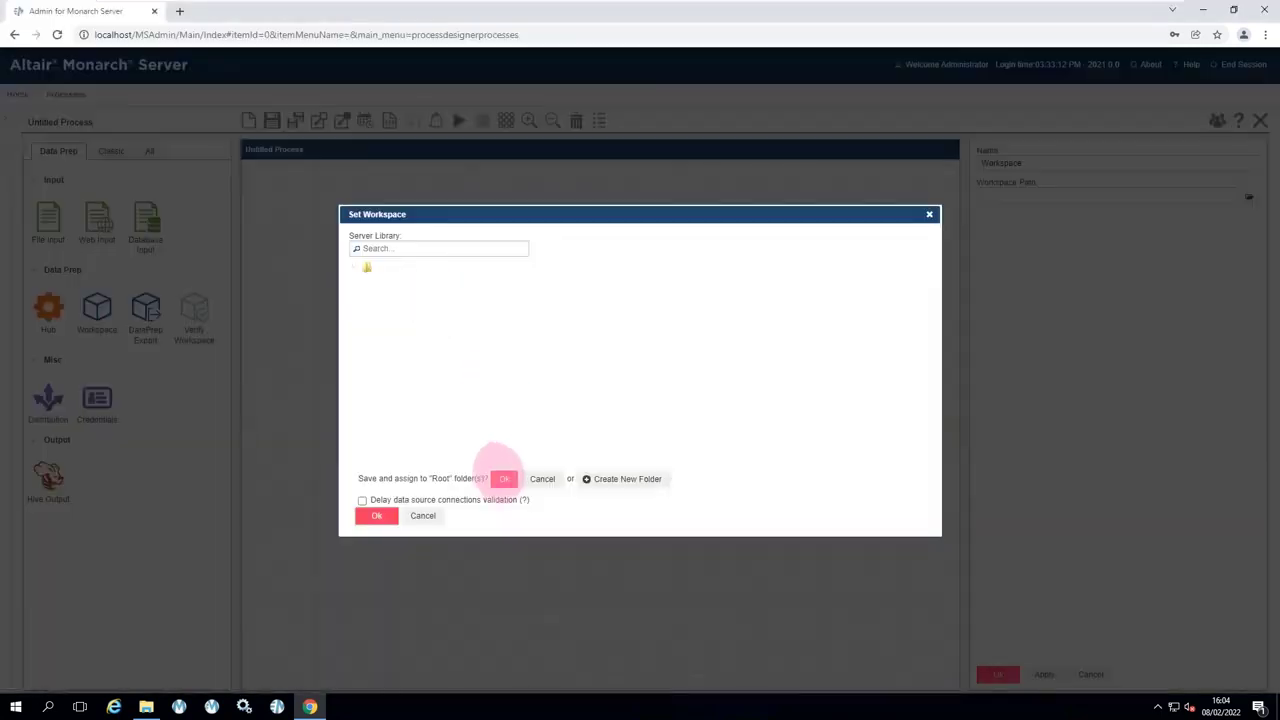
{"action": "left_click", "coordinate": [503, 478]}
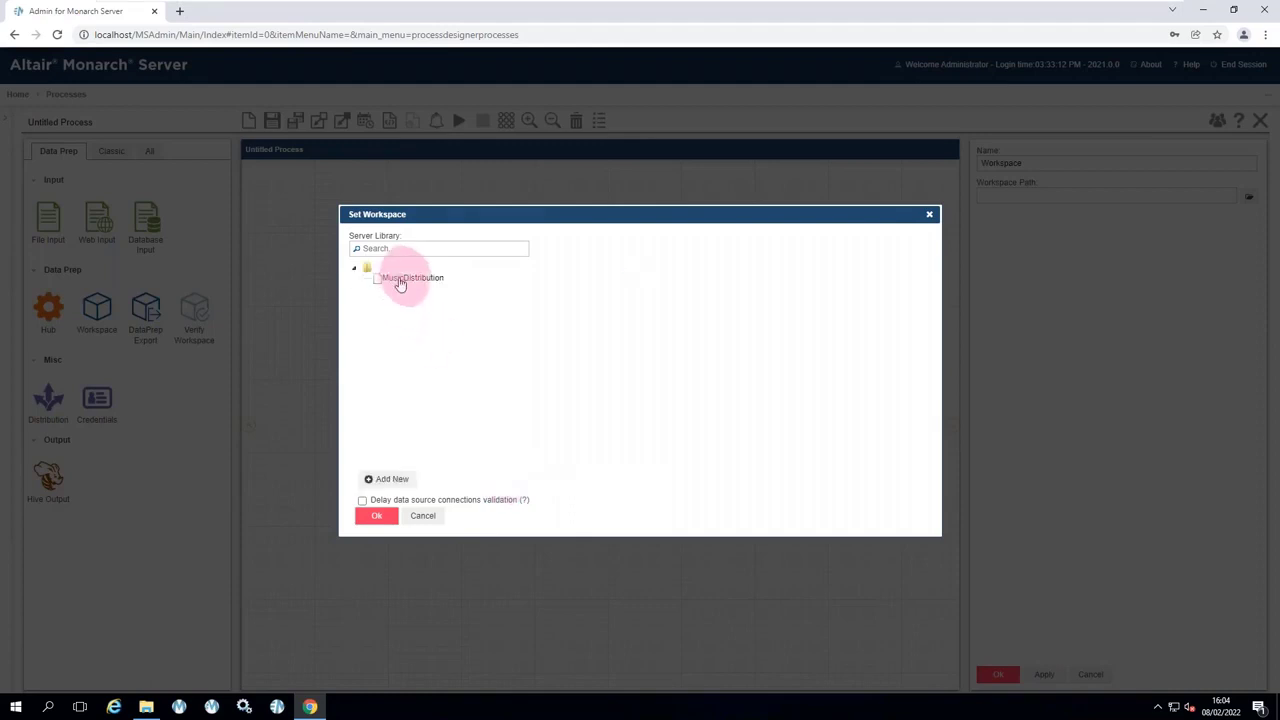
Assign the MusicDistribution workspace to the Workspace object and expand its MainTable load plan.
{"action": "left_click", "coordinate": [410, 277]}
{"action": "left_click", "coordinate": [378, 517]}
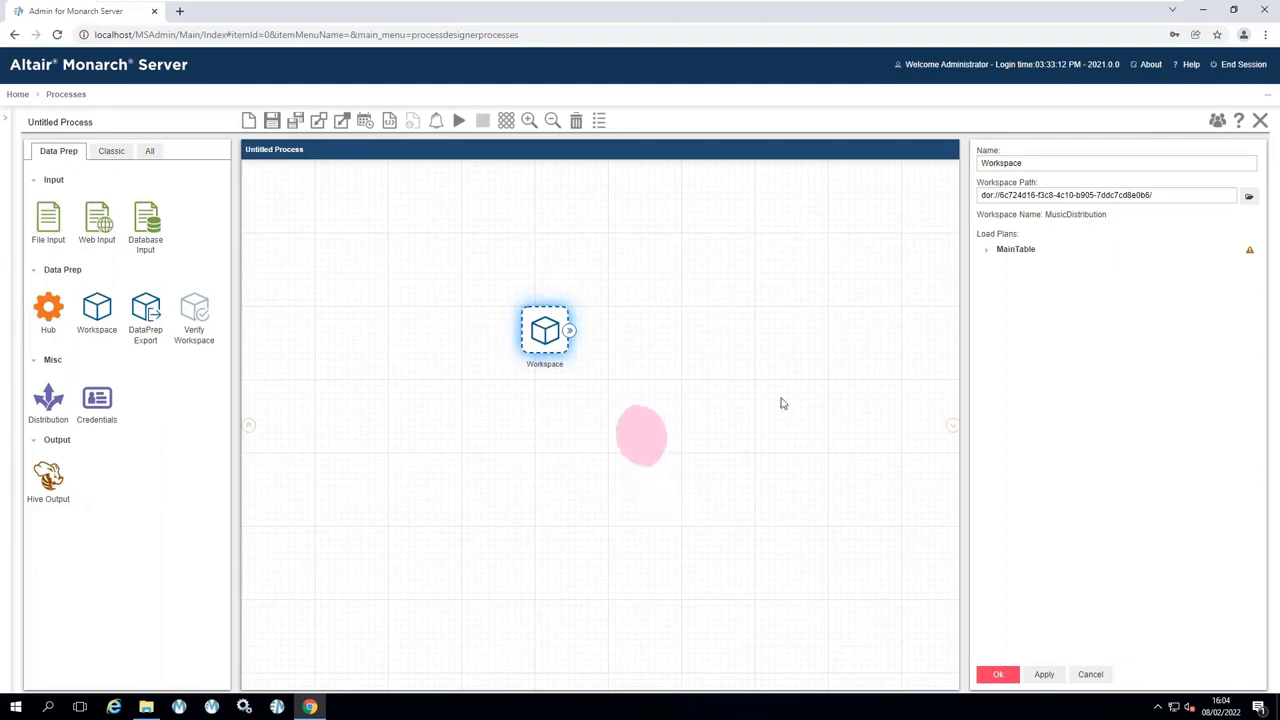
{"action": "left_click", "coordinate": [1180, 255]}
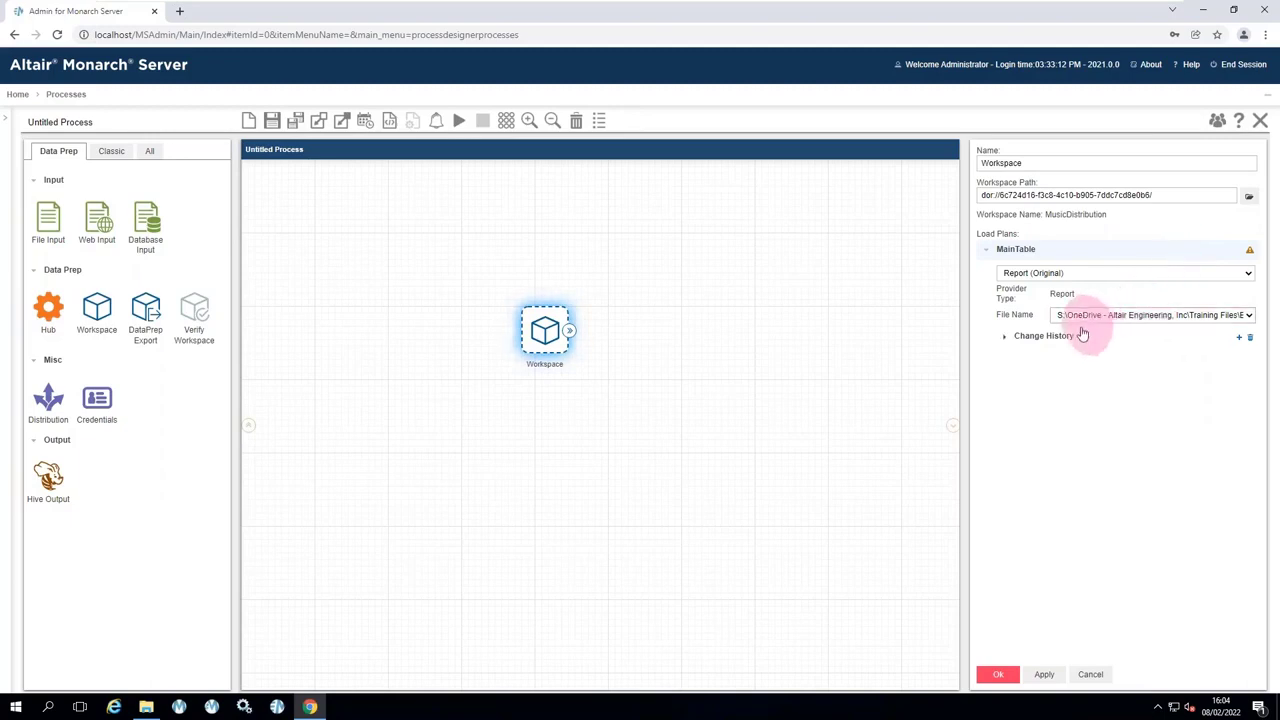
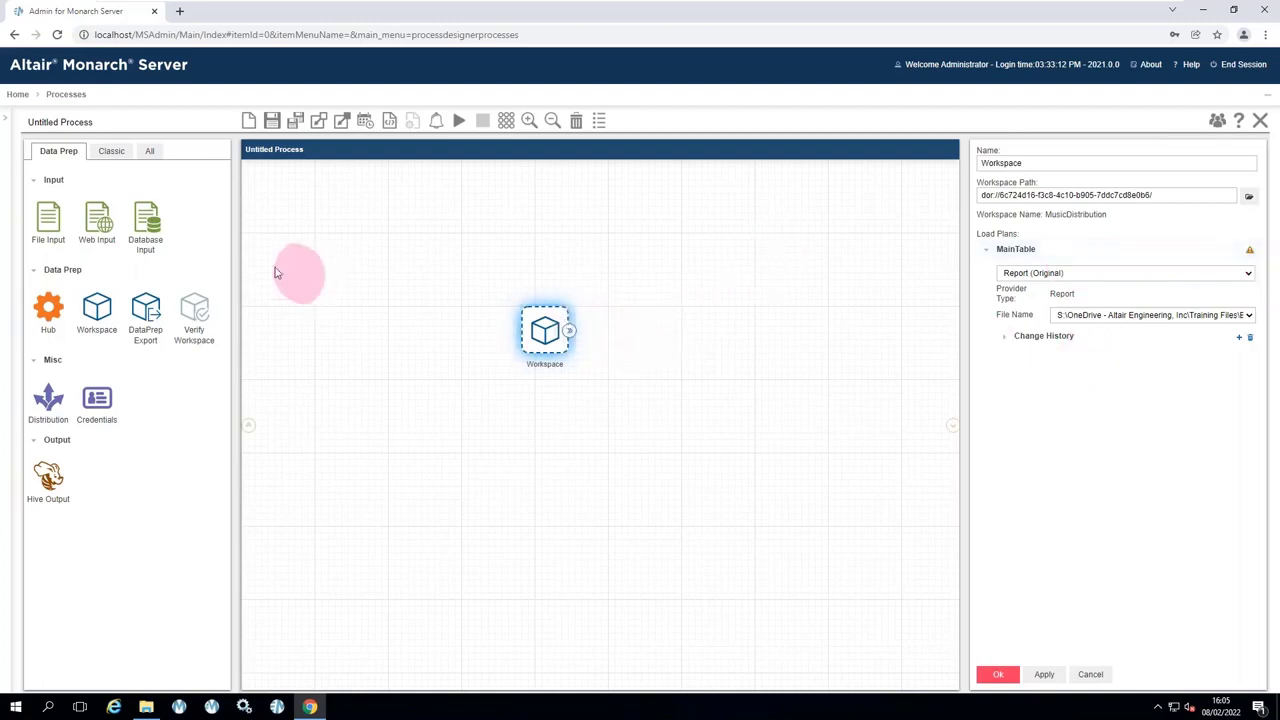
Add a File Input to the canvas and point its report path to Basic Test Files\Input in the named path ATE.
{"action": "left_click_drag", "start_coordinate": [53, 224], "coordinate": [423, 255]}
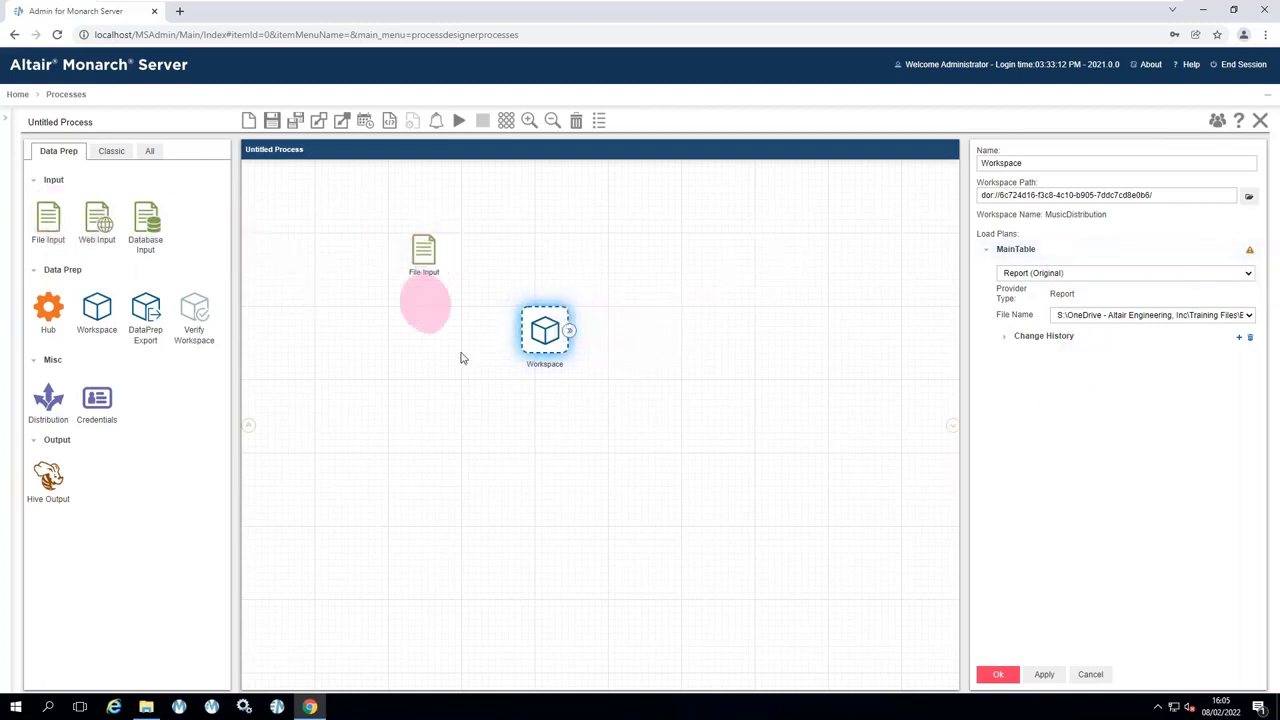
{"action": "left_click", "coordinate": [542, 410]}
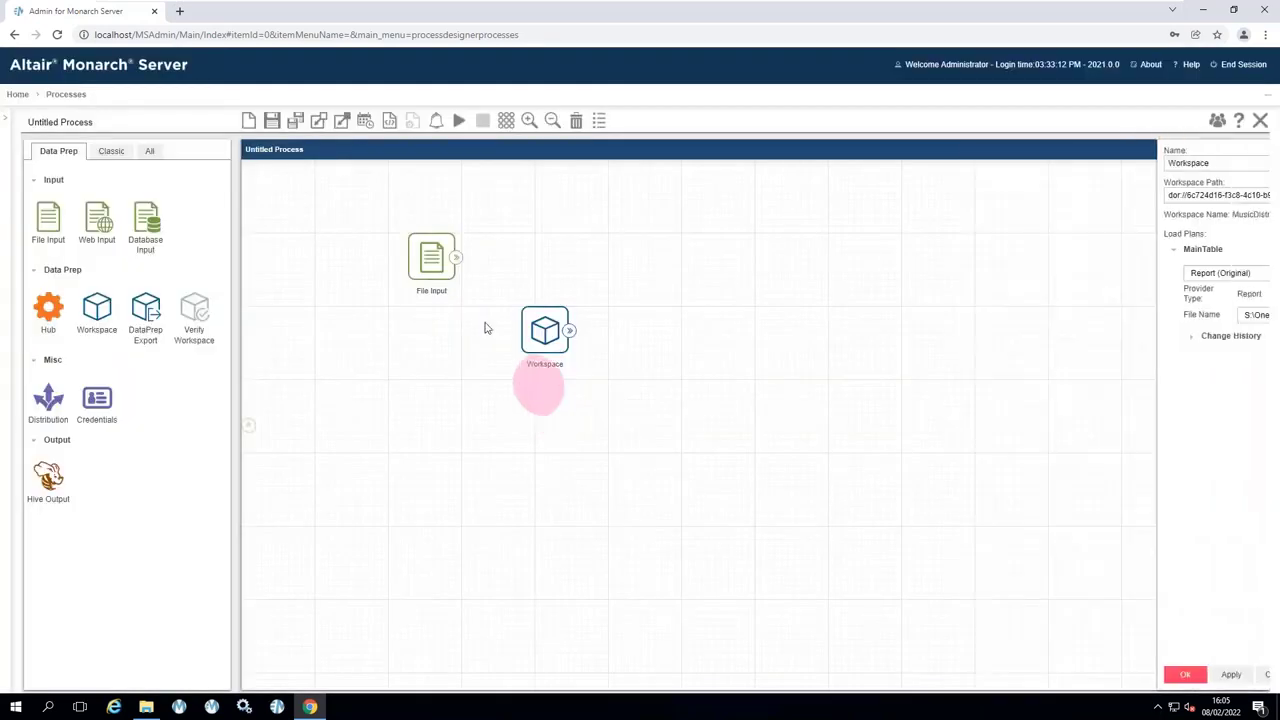
{"action": "left_click", "coordinate": [1251, 198]}
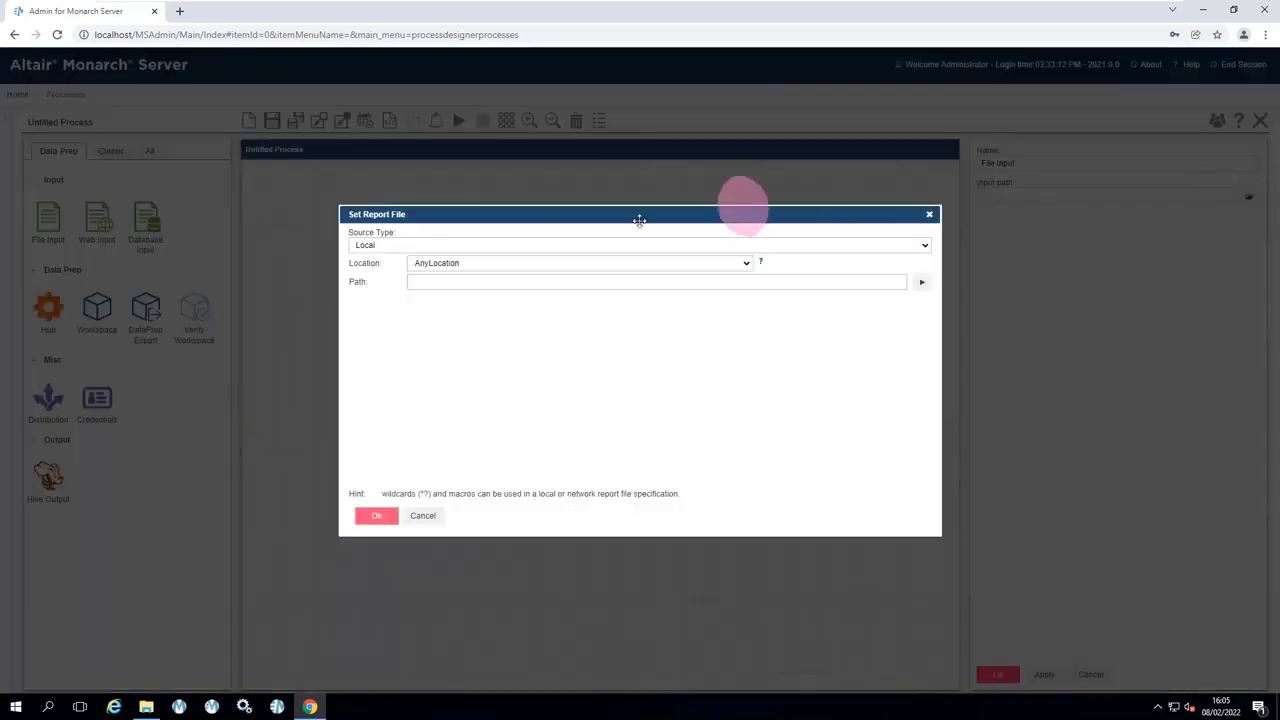
{"action": "left_click", "coordinate": [523, 246]}
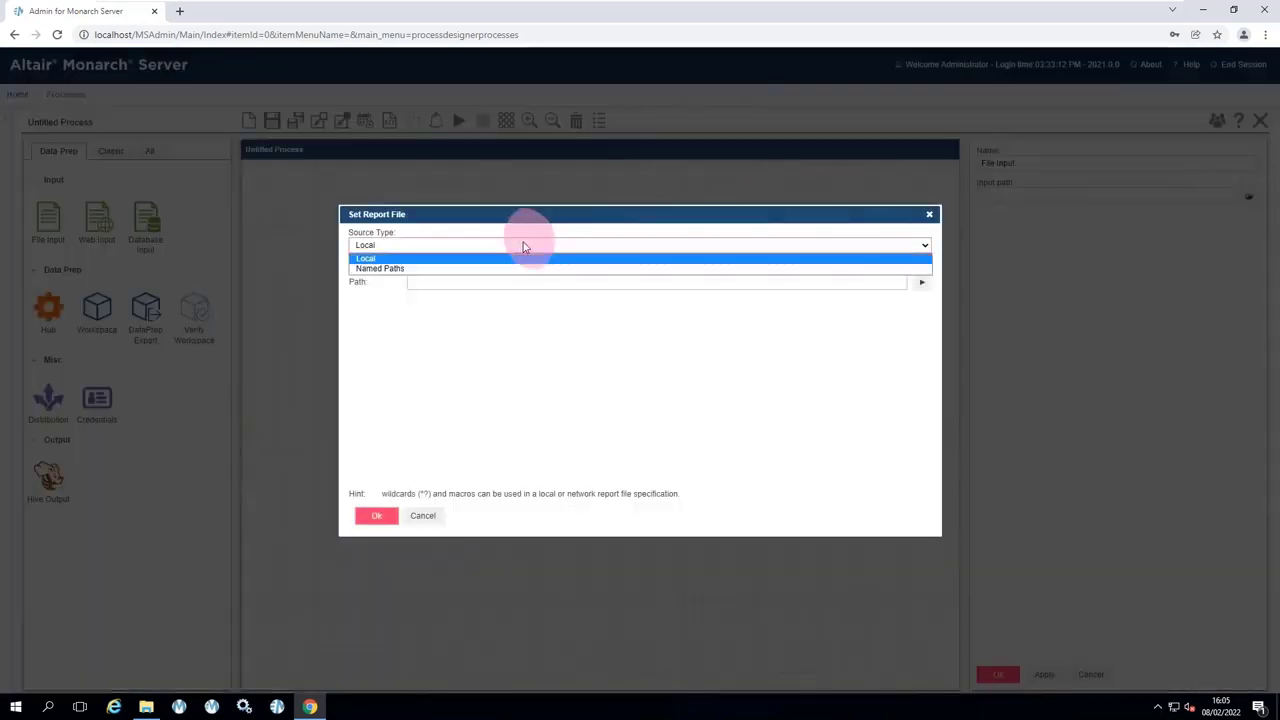
{"action": "left_click", "coordinate": [401, 271]}
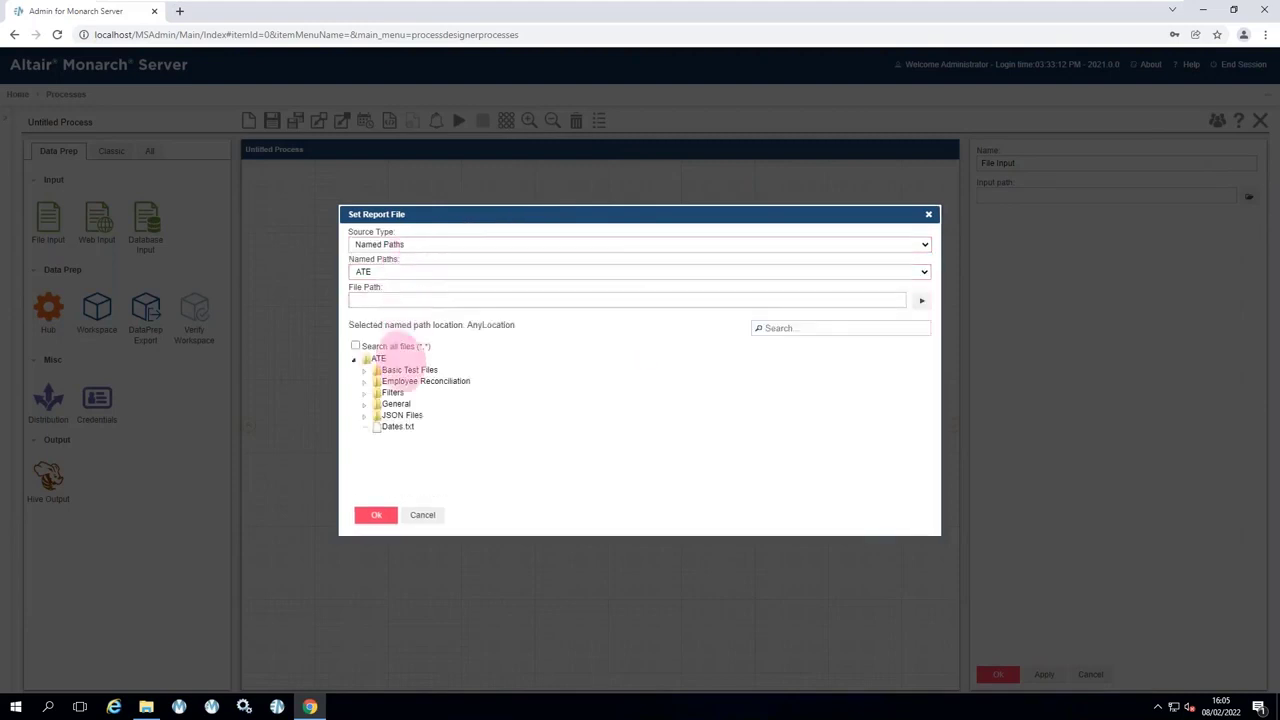
{"action": "left_click", "coordinate": [395, 372]}
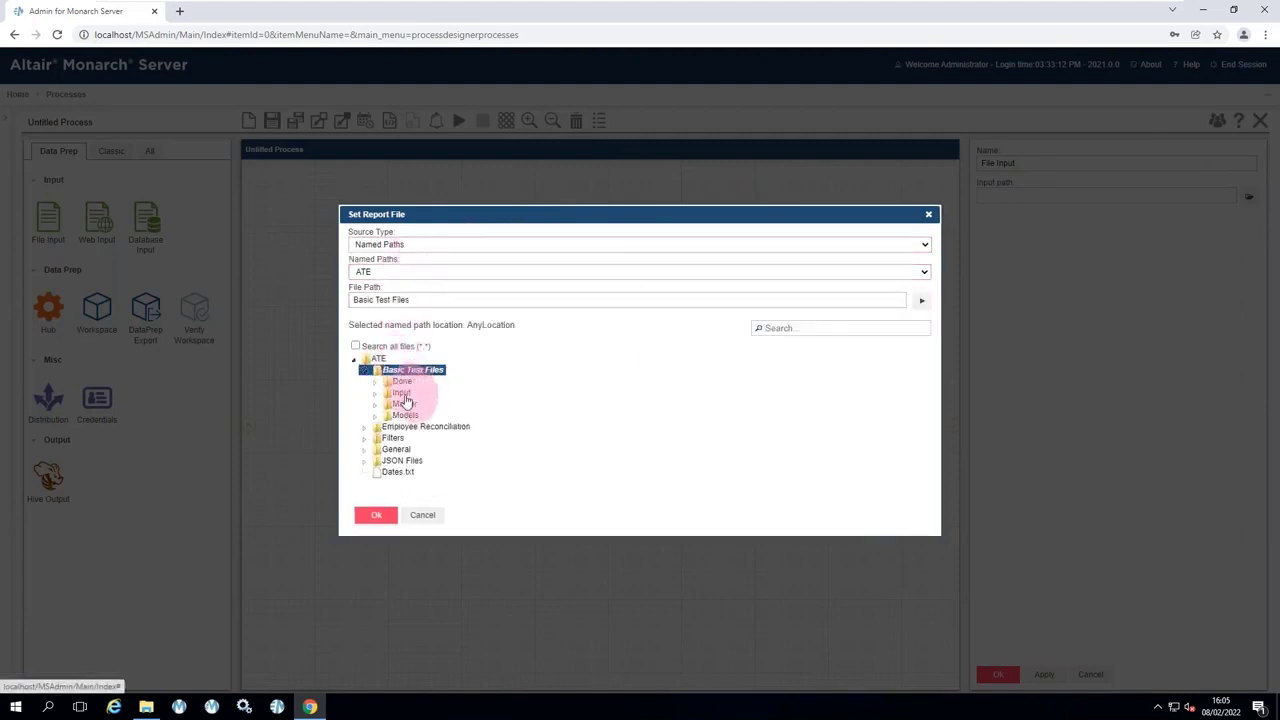
{"action": "left_click", "coordinate": [403, 393]}
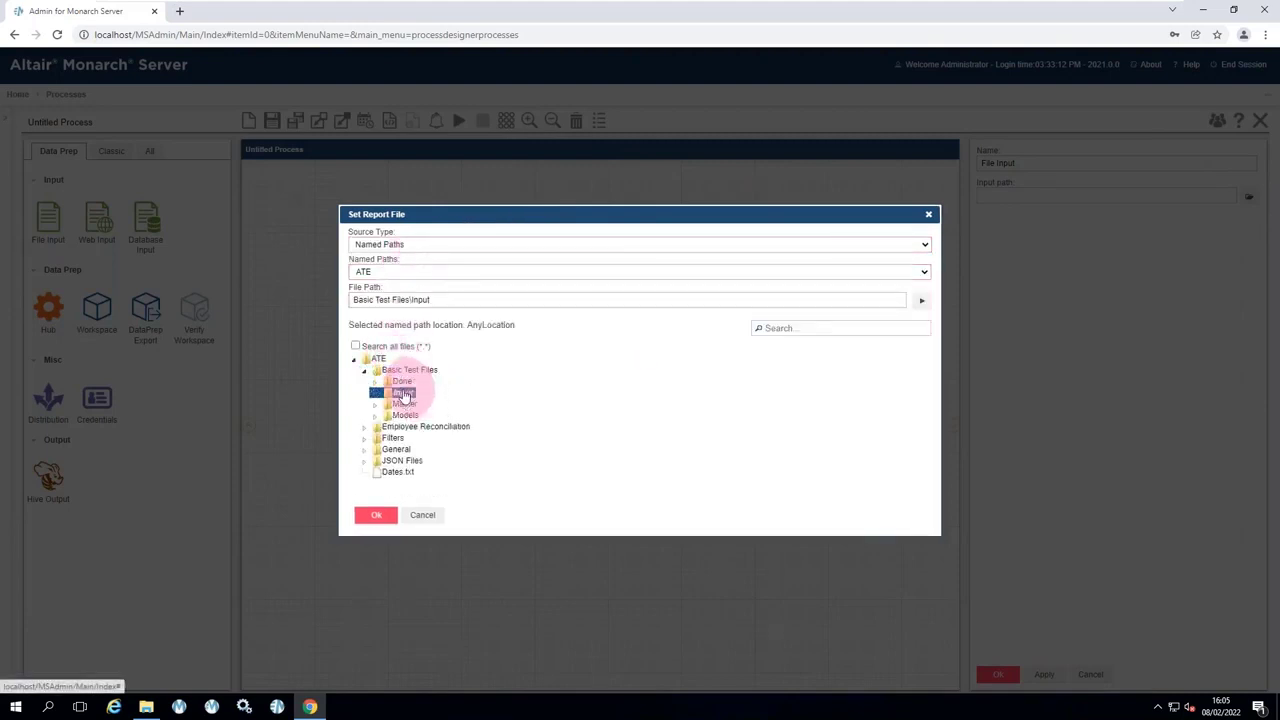
In File Explorer, copy ClassFeb.prn, ClassJan.prn and ClassMar.prn from the Master folder into the Input folder of Basic Test Files.
{"action": "left_click", "coordinate": [146, 706]}
{"action": "left_click", "coordinate": [972, 218]}
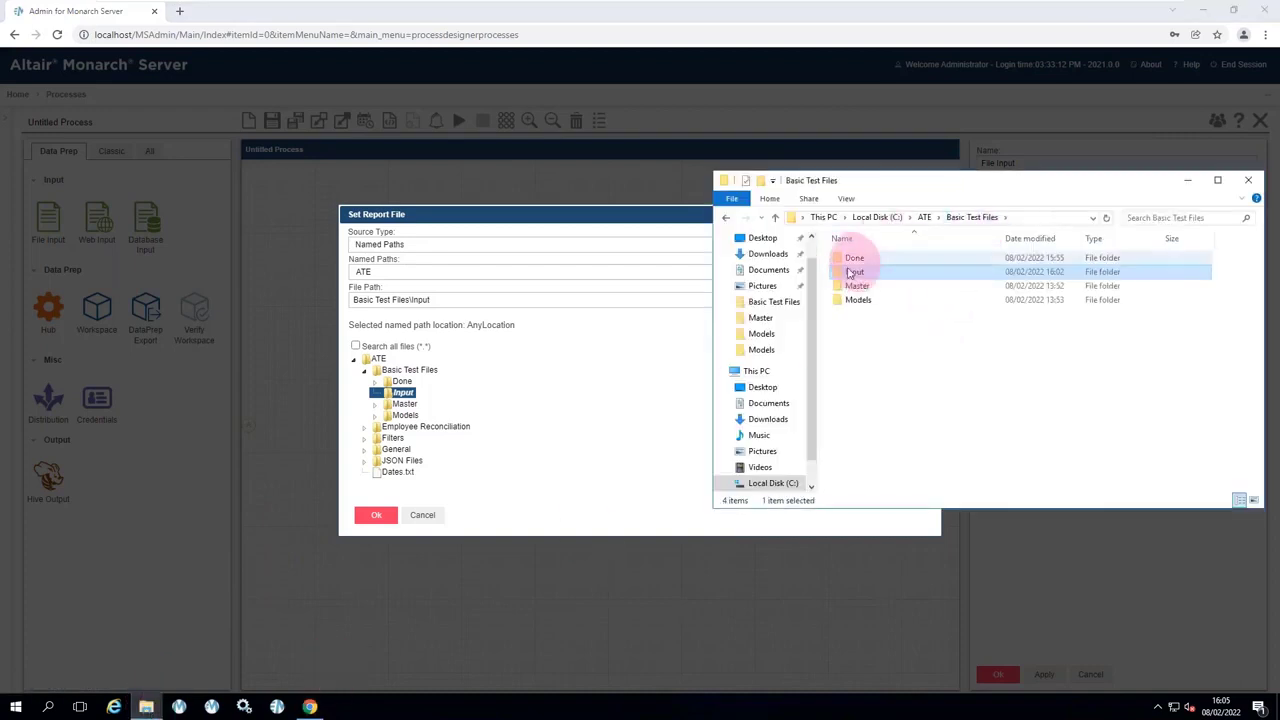
{"action": "double_click", "coordinate": [852, 286]}
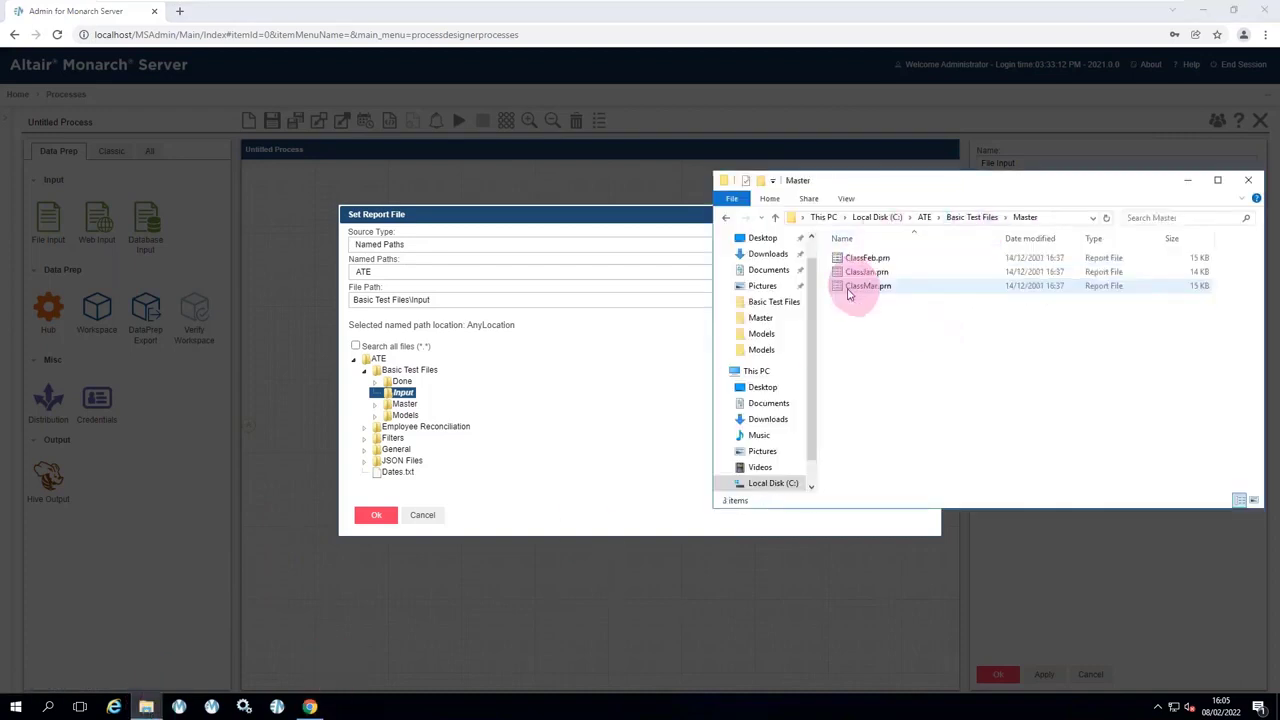
{"action": "key", "text": "ctrl+a"}
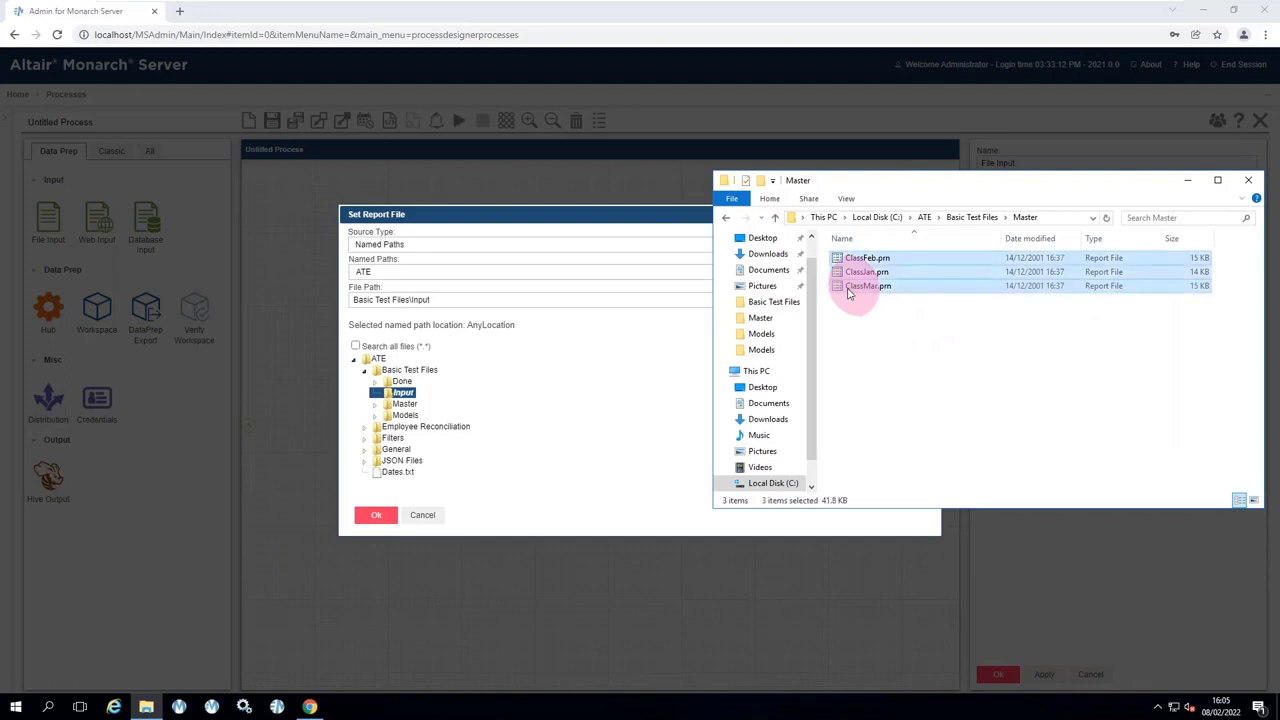
{"action": "left_click", "coordinate": [970, 220]}
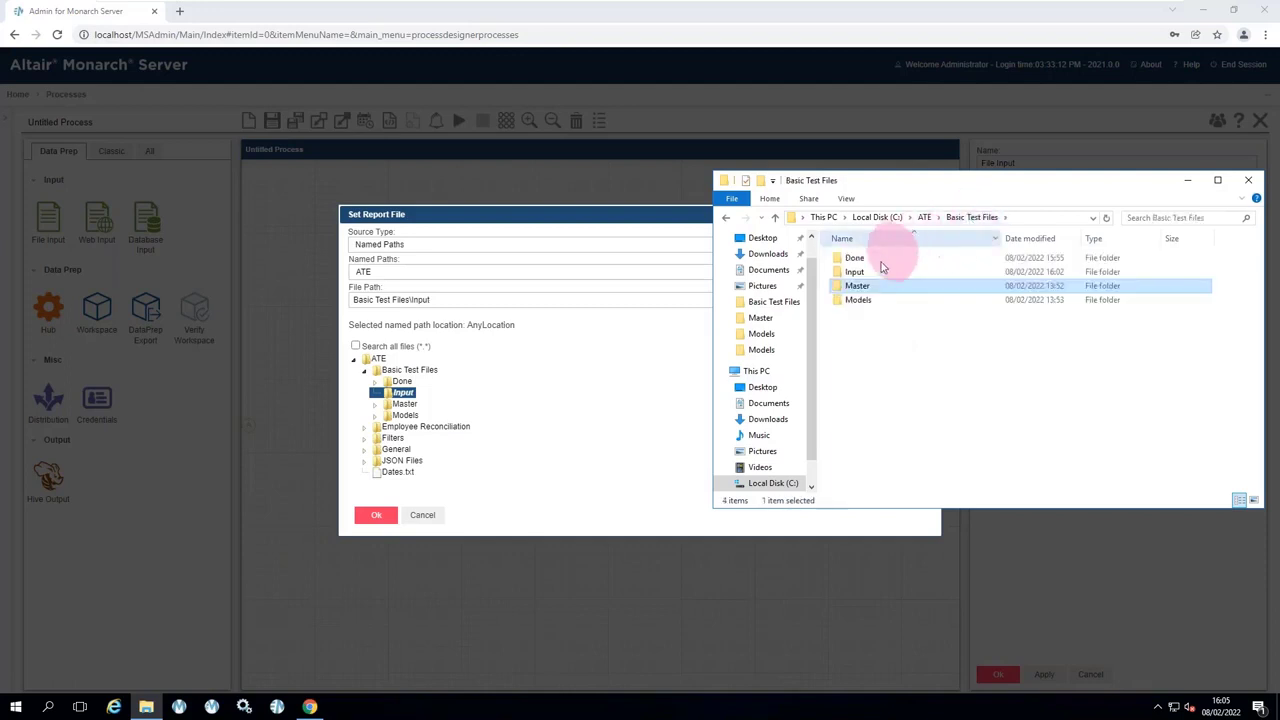
{"action": "double_click", "coordinate": [866, 271]}
{"action": "key", "text": "ctrl+v"}
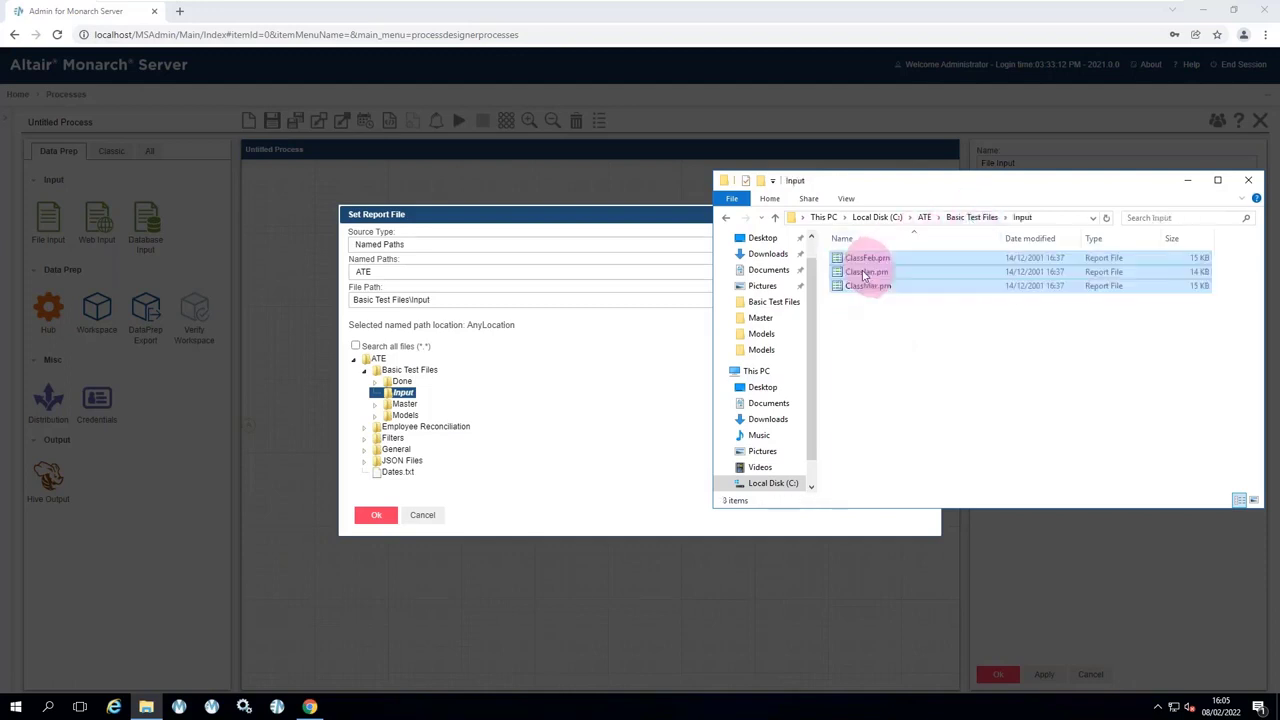
Back in Monarch Server, show all files and set the File Input's path to Basic Test Files\Input\Class*.prn.
{"action": "left_click", "coordinate": [355, 346]}
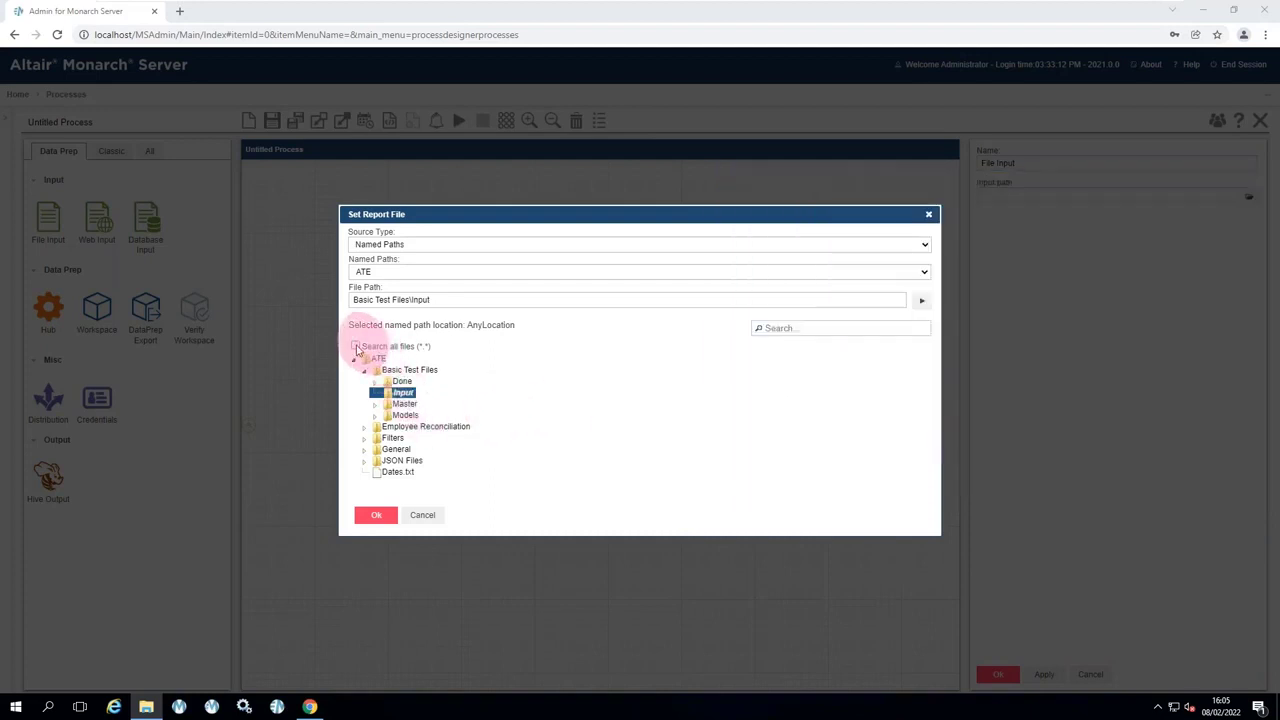
{"action": "left_click", "coordinate": [411, 405]}
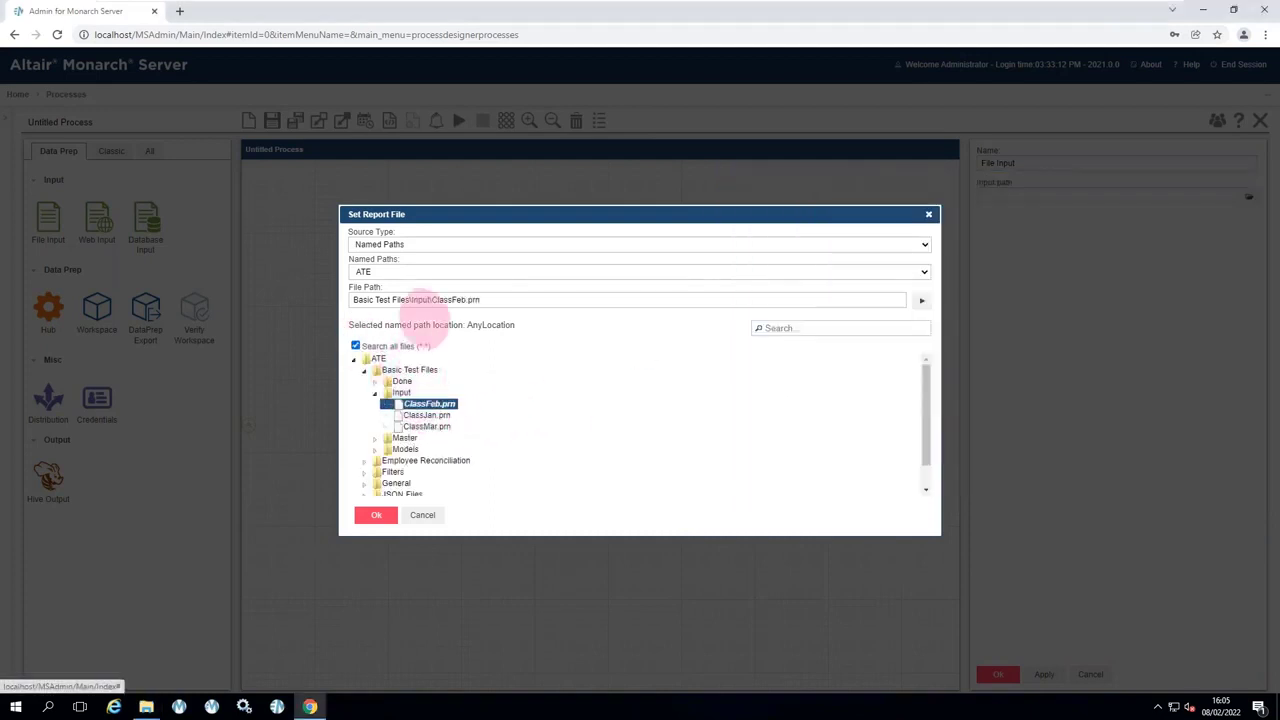
{"action": "left_click", "coordinate": [453, 299]}
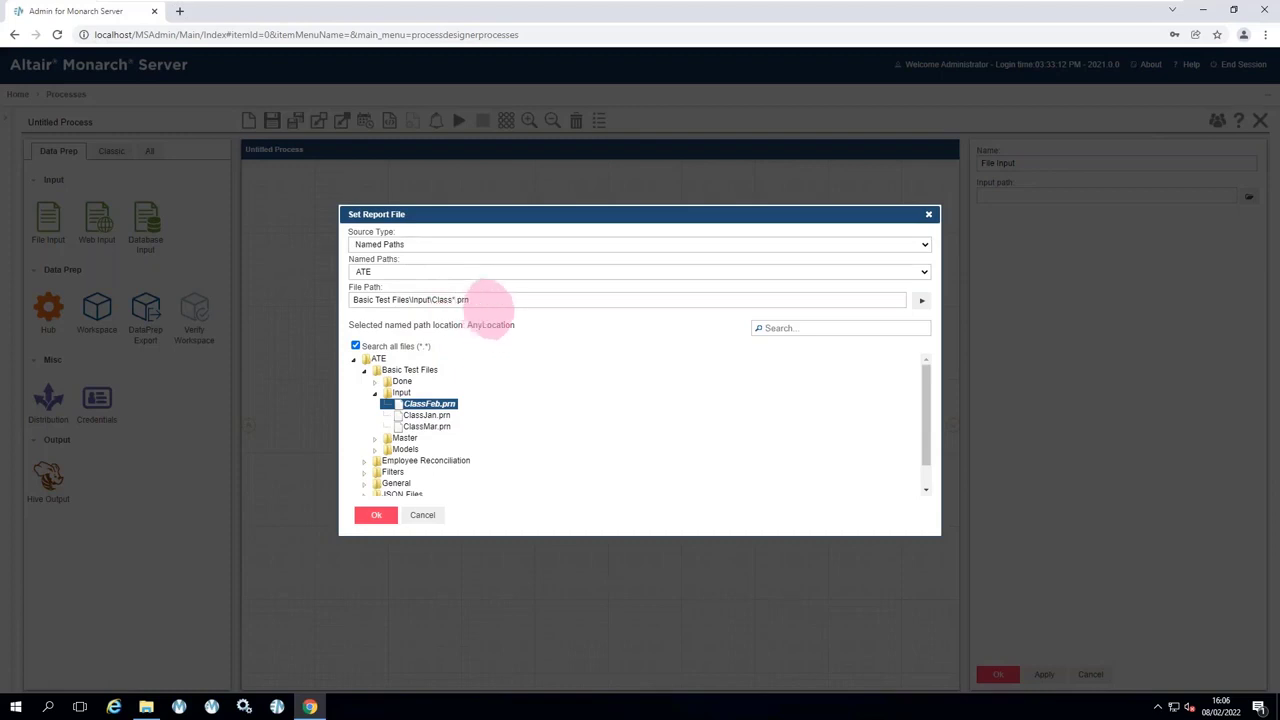
{"action": "left_click", "coordinate": [376, 515]}
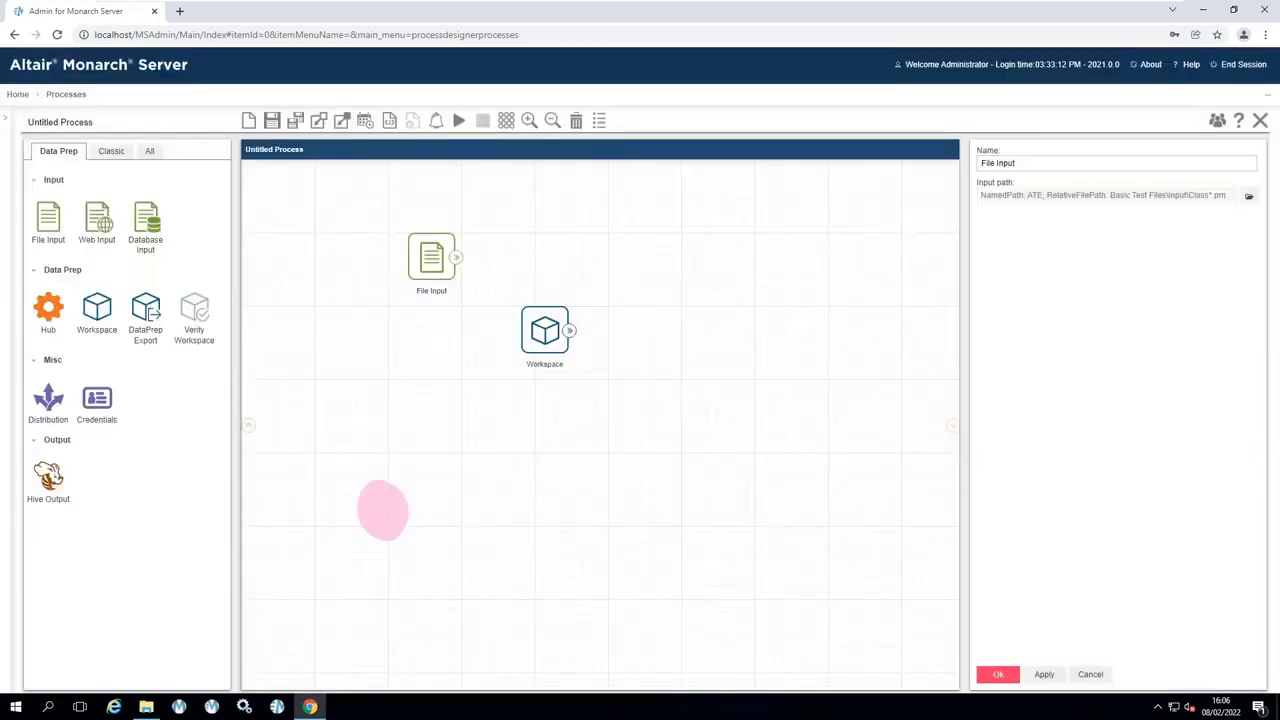
Link the File Input to the Workspace, saving its changes, and set the MainTable load plan's file name to File Input.
{"action": "left_click_drag", "start_coordinate": [455, 260], "coordinate": [541, 332]}
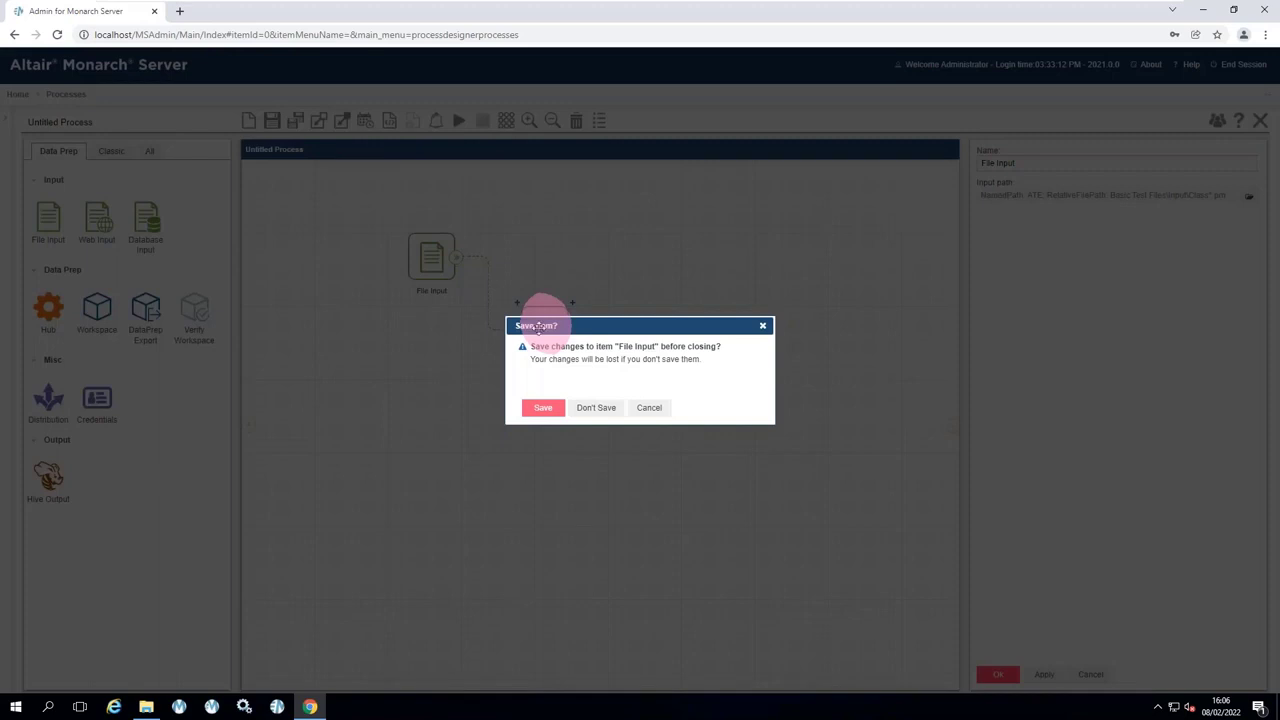
{"action": "left_click", "coordinate": [540, 410]}
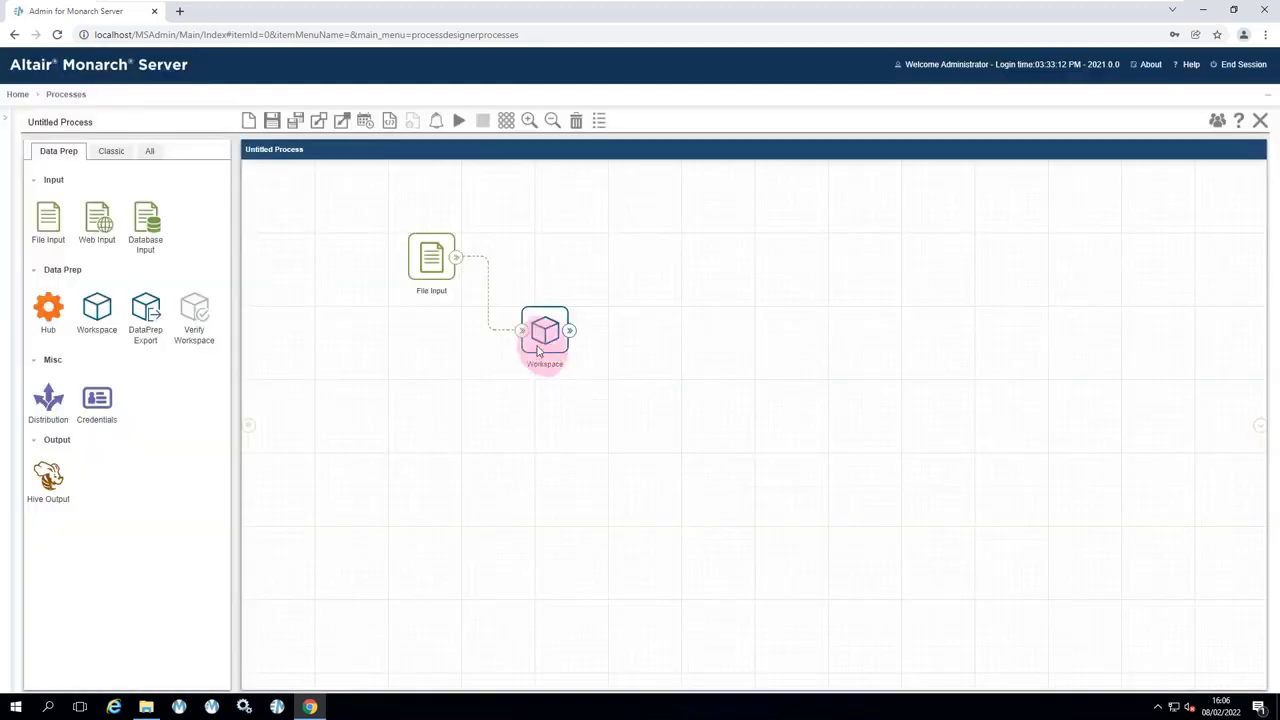
{"action": "double_click", "coordinate": [543, 329]}
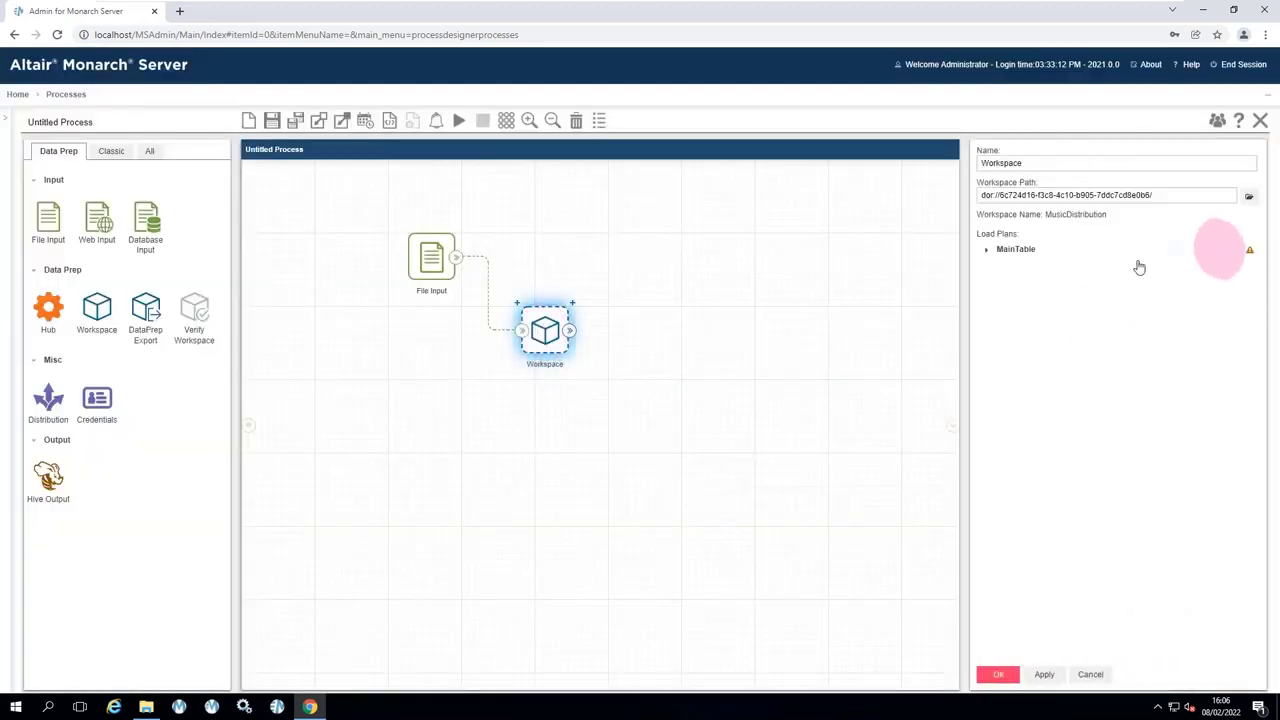
{"action": "left_click", "coordinate": [1035, 256]}
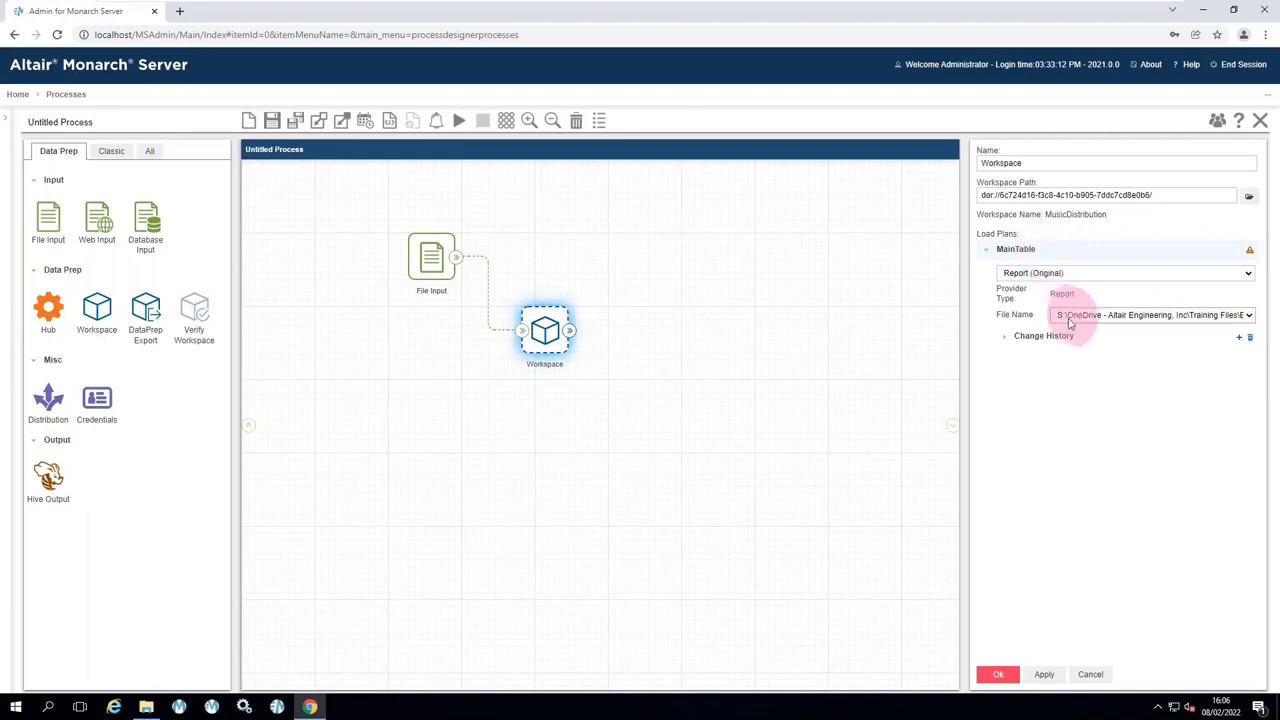
{"action": "left_click", "coordinate": [1249, 316]}
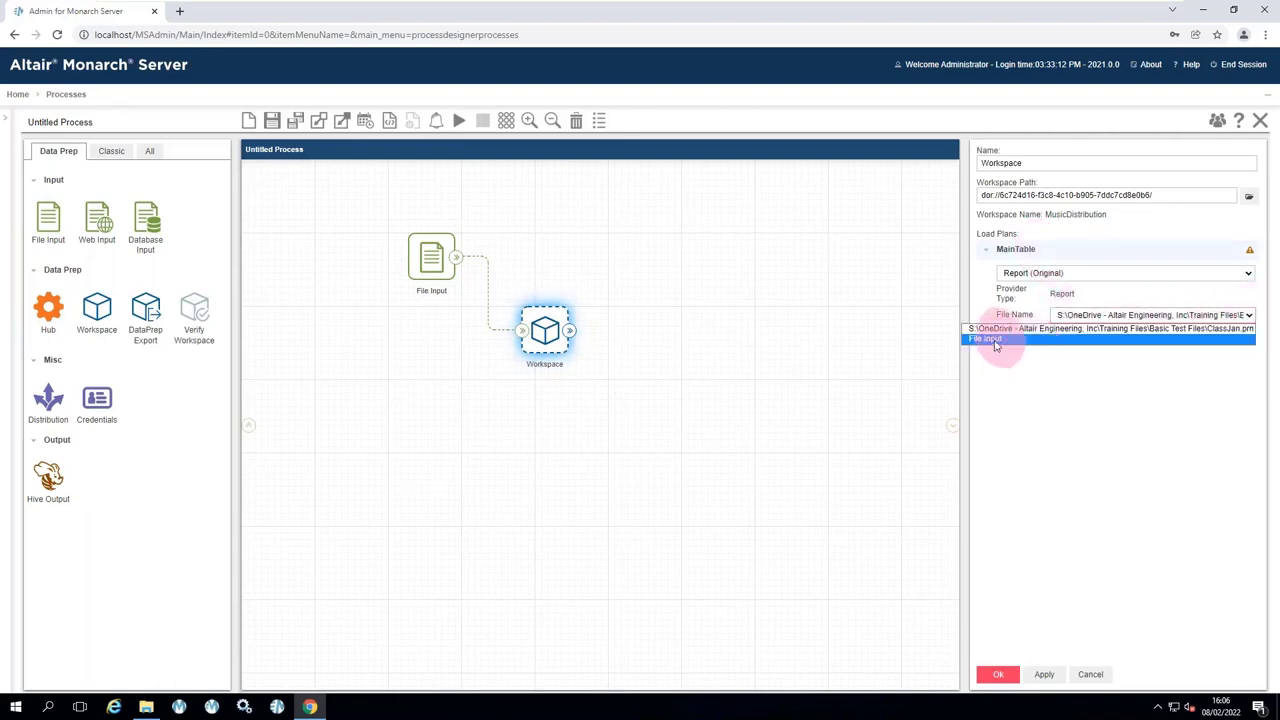
{"action": "left_click", "coordinate": [997, 342]}
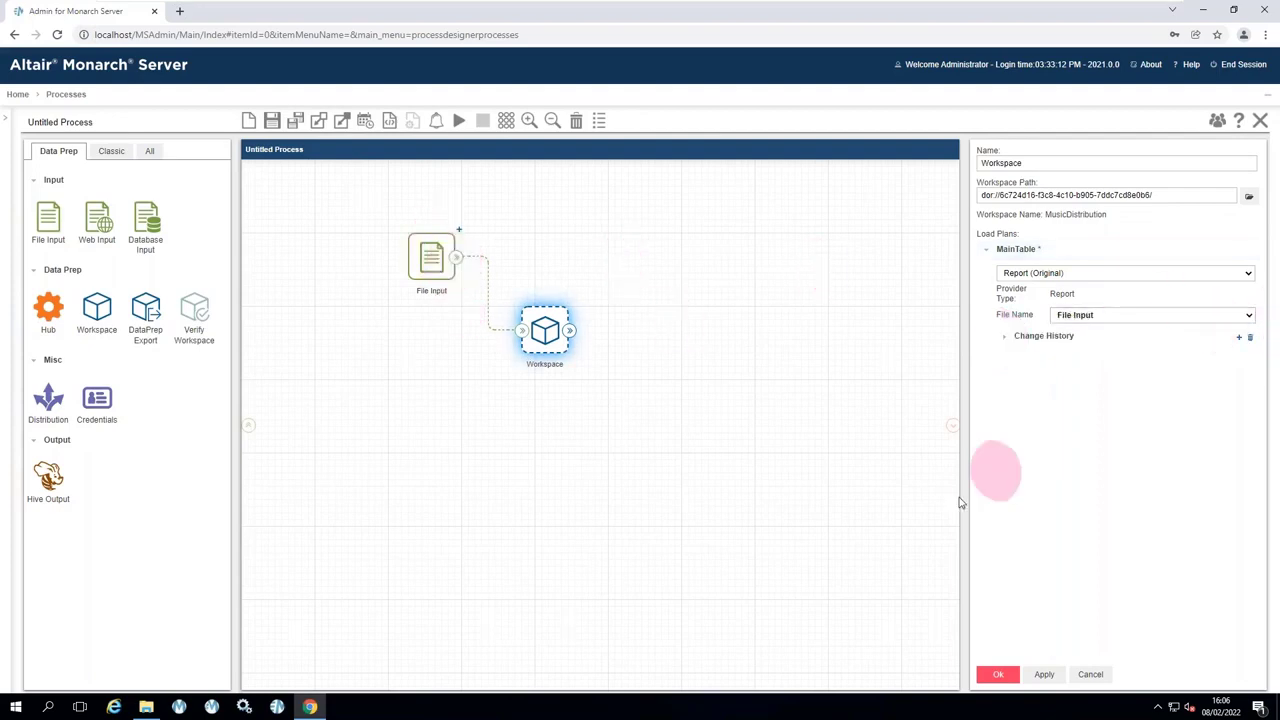
{"action": "left_click", "coordinate": [997, 676]}
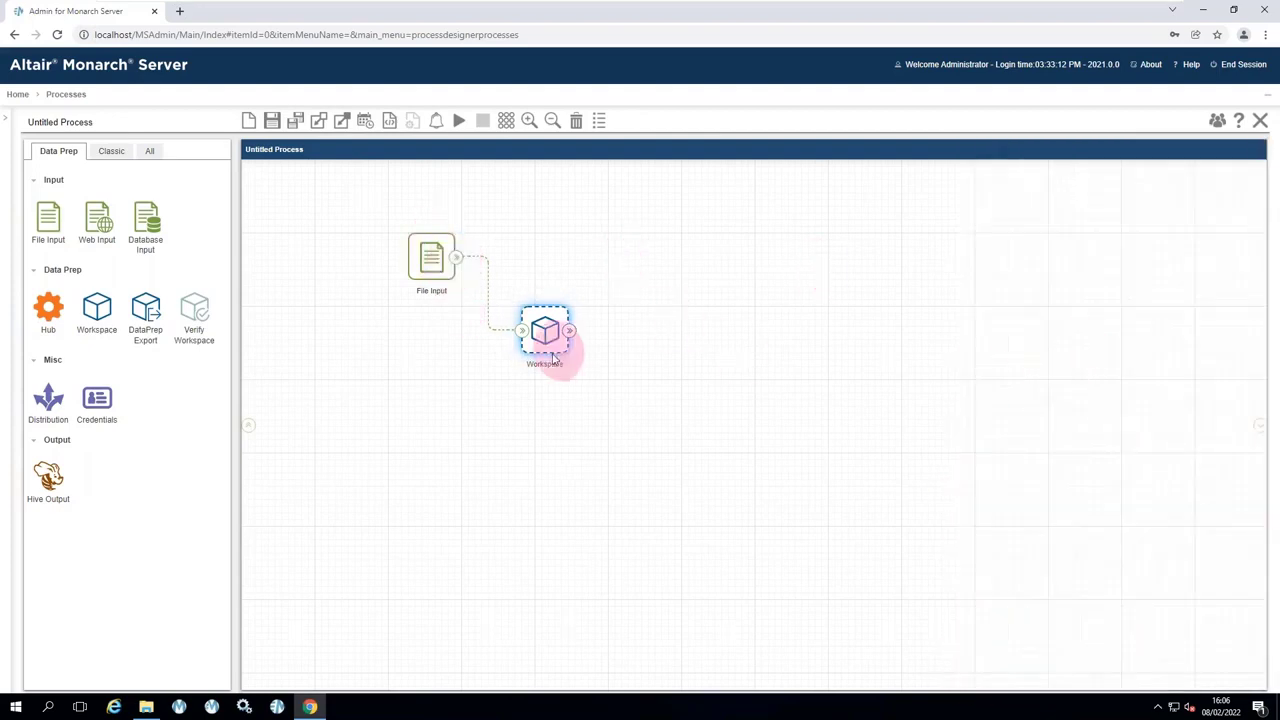
Add a DataPrep Export to the canvas beside the Workspace and link the Workspace to it, with CSV as export type.
{"action": "left_click_drag", "start_coordinate": [149, 308], "coordinate": [666, 330]}
{"action": "left_click_drag", "start_coordinate": [571, 335], "coordinate": [672, 341]}
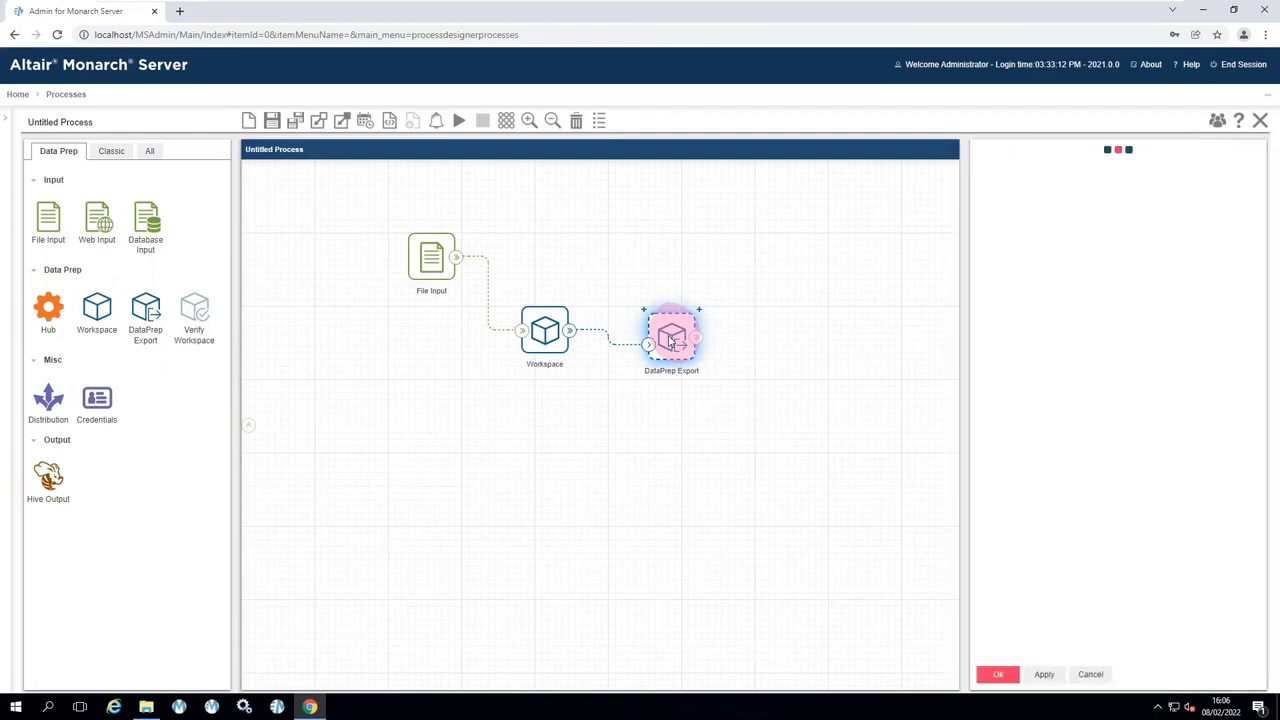
{"action": "left_click", "coordinate": [1248, 238]}
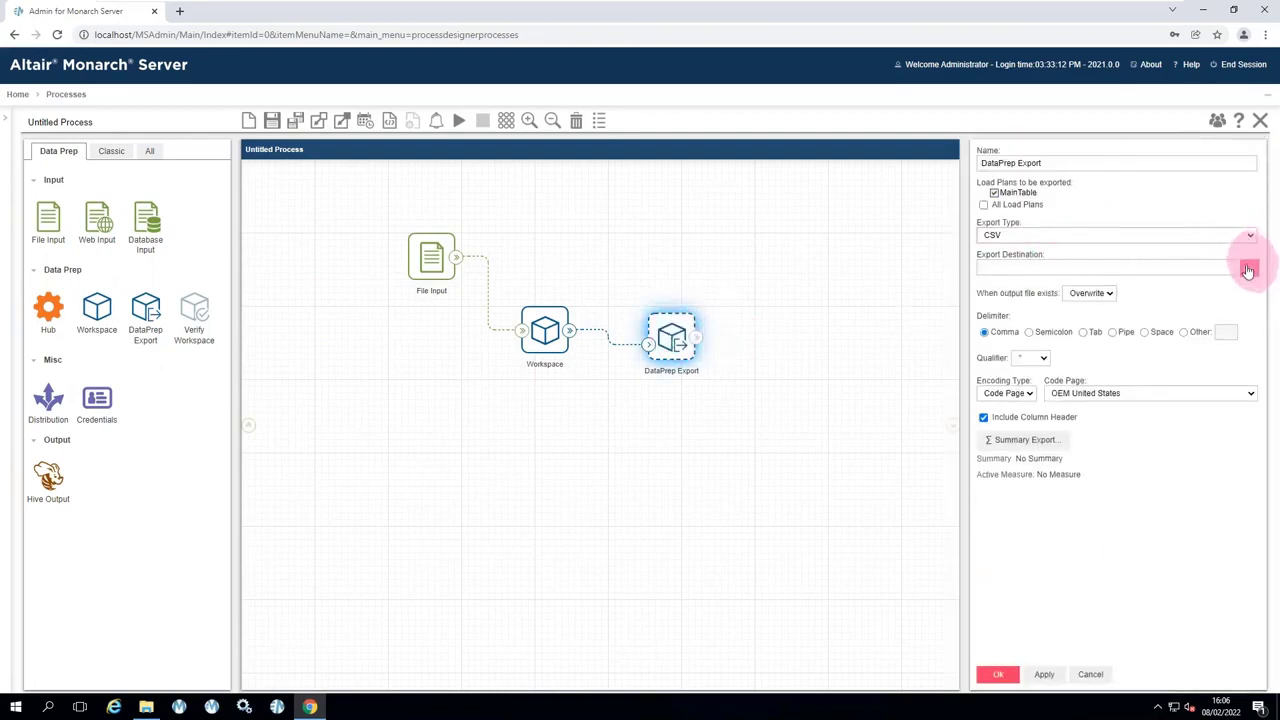
Set the export destination to Basic Test Files\Done\Vis_DPS.csv in the named path ATE and apply the DataPrep Export settings.
{"action": "left_click", "coordinate": [1248, 270]}
{"action": "left_click", "coordinate": [400, 247]}
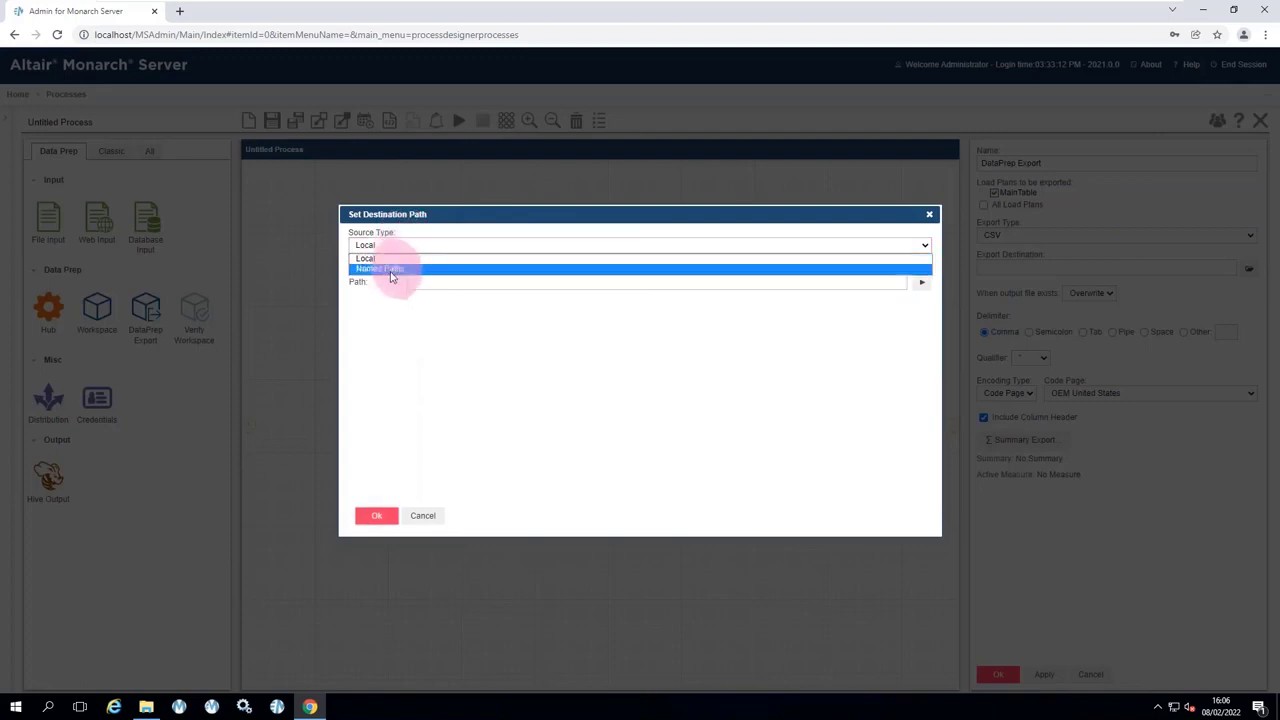
{"action": "left_click", "coordinate": [391, 270]}
{"action": "left_click", "coordinate": [376, 357]}
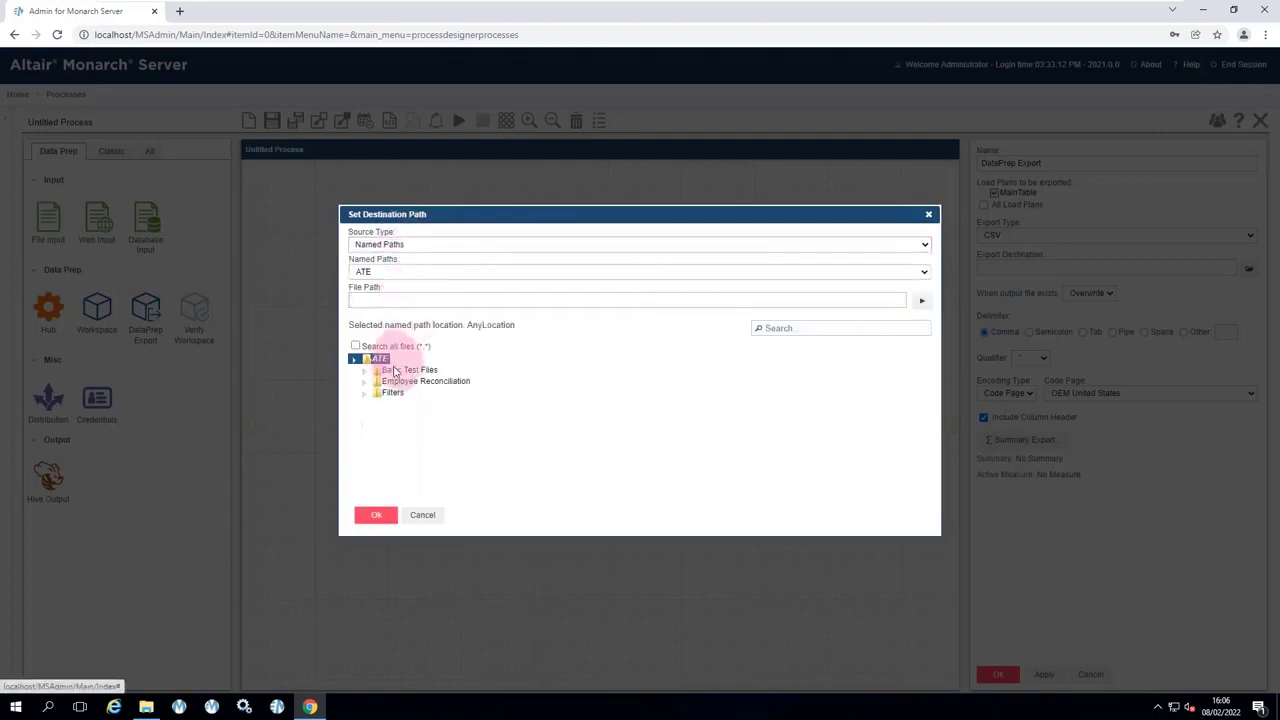
{"action": "left_click", "coordinate": [356, 358]}
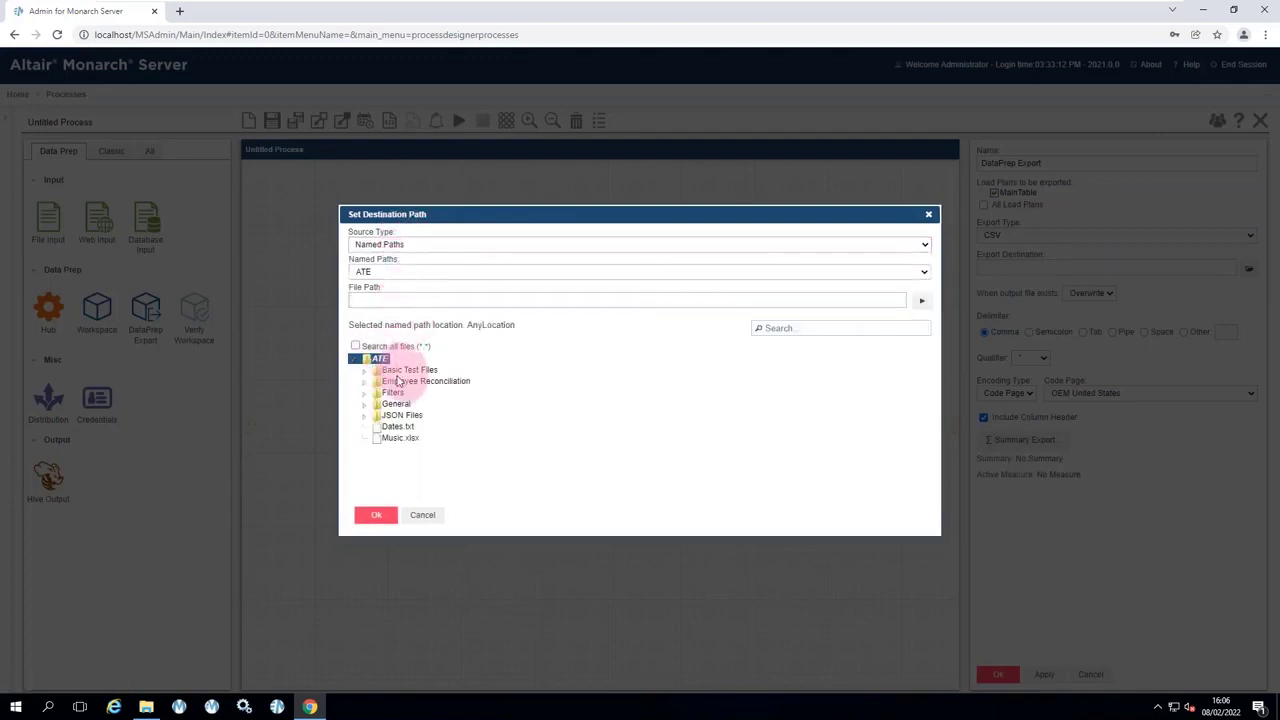
{"action": "left_click", "coordinate": [400, 370]}
{"action": "left_click", "coordinate": [403, 381]}
{"action": "left_click", "coordinate": [461, 301]}
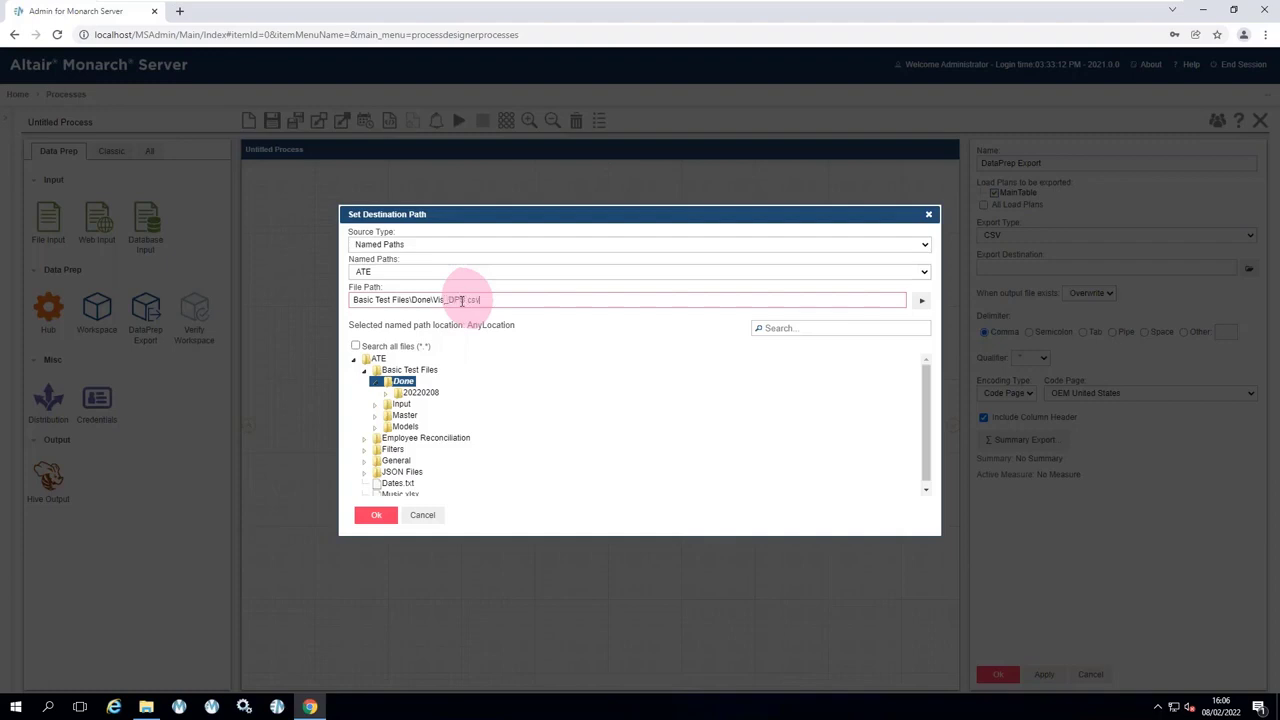
{"action": "left_click", "coordinate": [380, 515]}
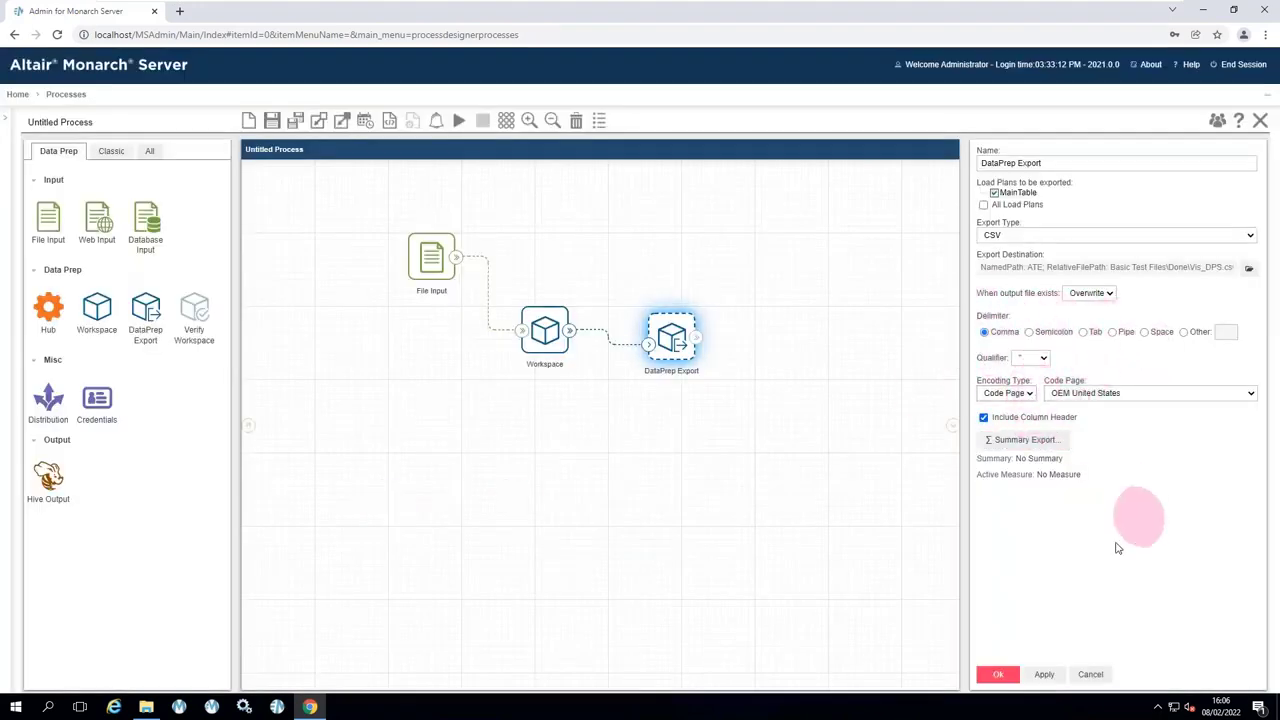
{"action": "left_click", "coordinate": [998, 678]}
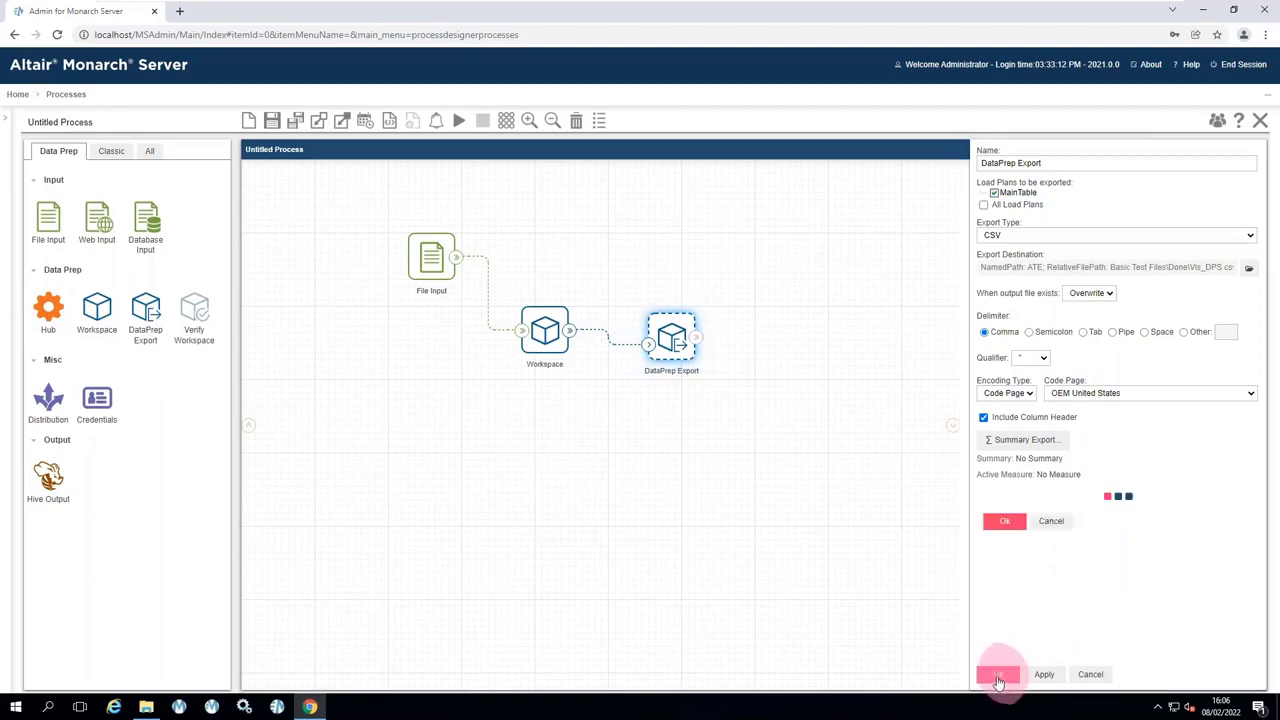
Run the process, saving it under the name Visual_DPS.
{"action": "left_click", "coordinate": [460, 122]}
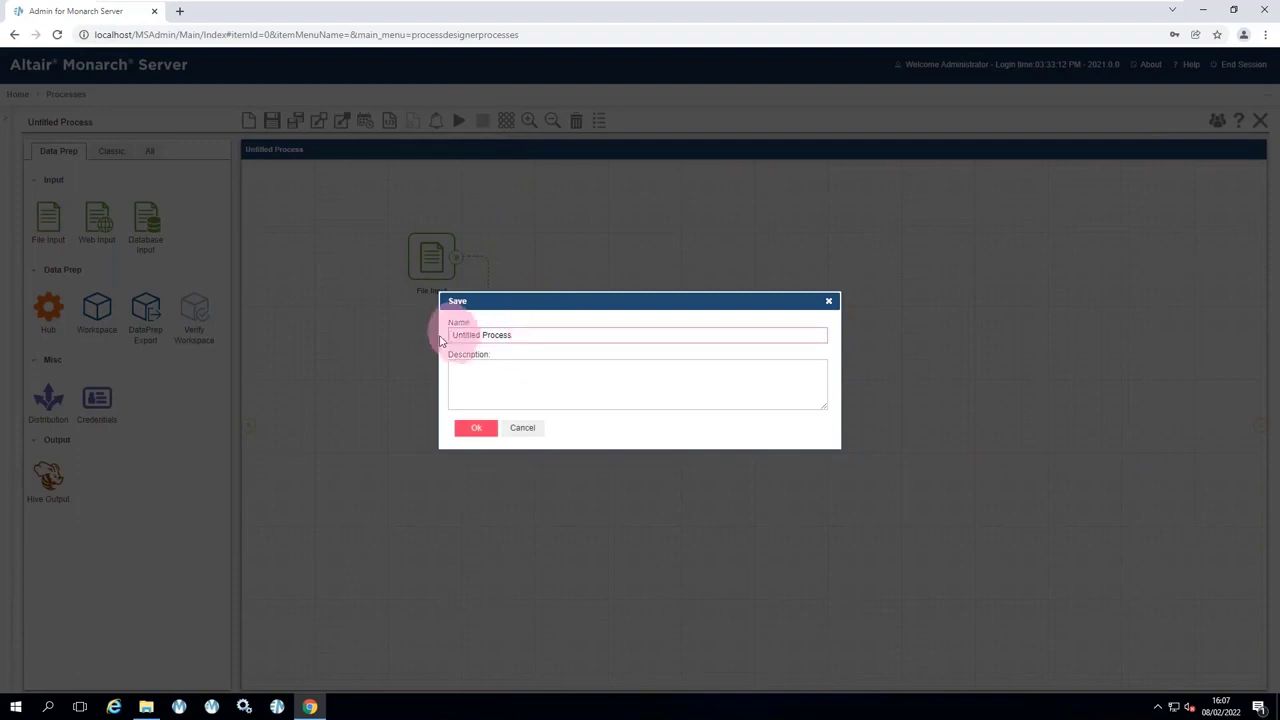
{"action": "left_click_drag", "start_coordinate": [511, 335], "coordinate": [386, 339]}
{"action": "type", "text": "Visual_"}
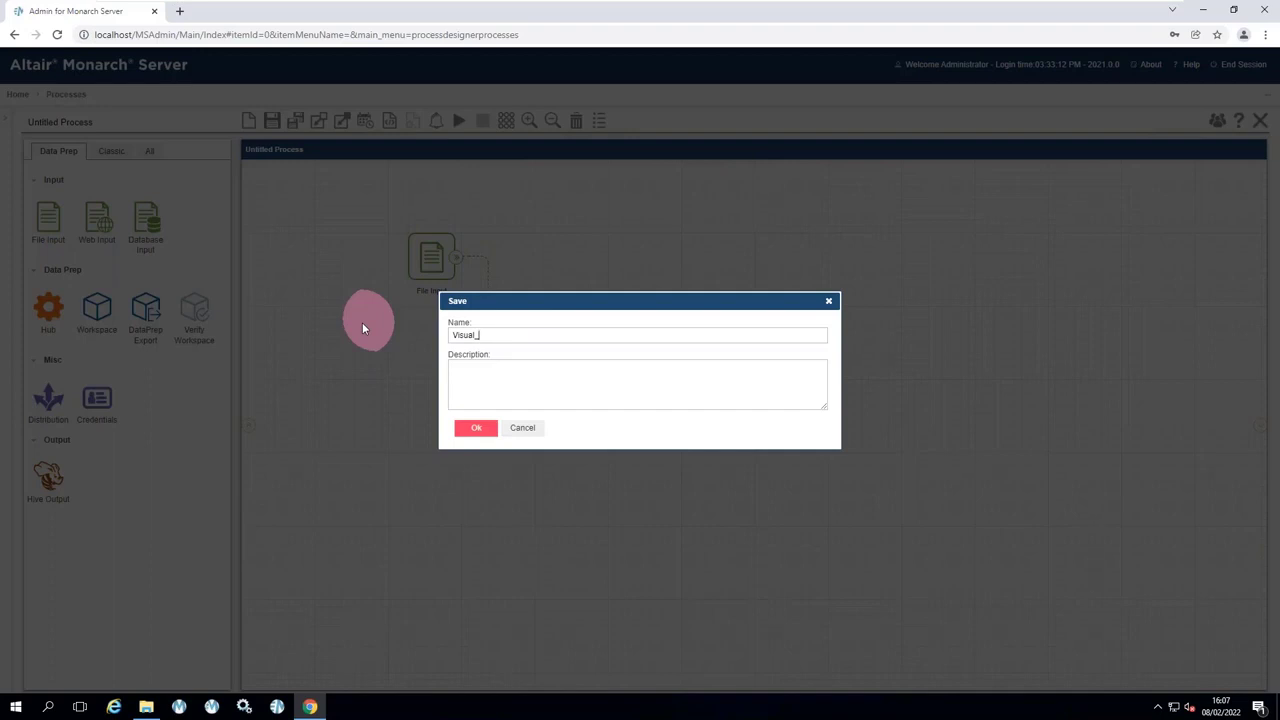
{"action": "type", "text": "DPS"}
{"action": "left_click", "coordinate": [476, 430]}
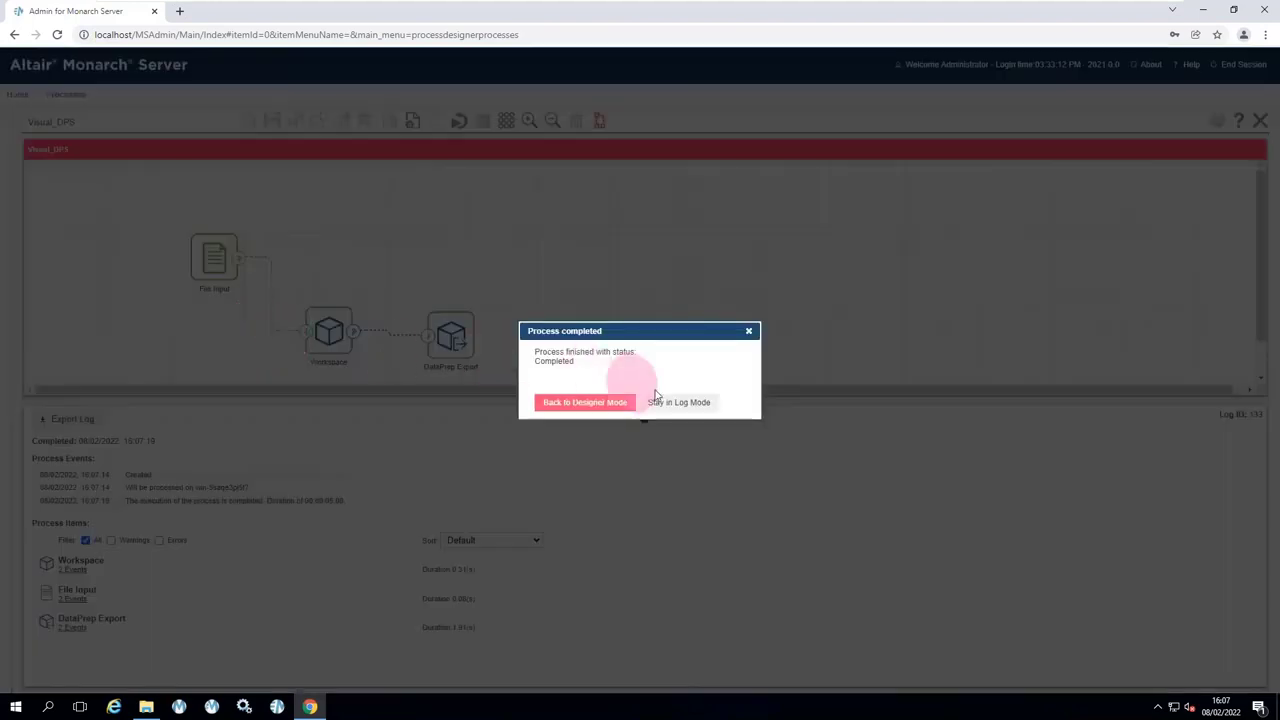
Examine the DataPrep Export events in the run log and return to designer mode.
{"action": "left_click", "coordinate": [678, 402]}
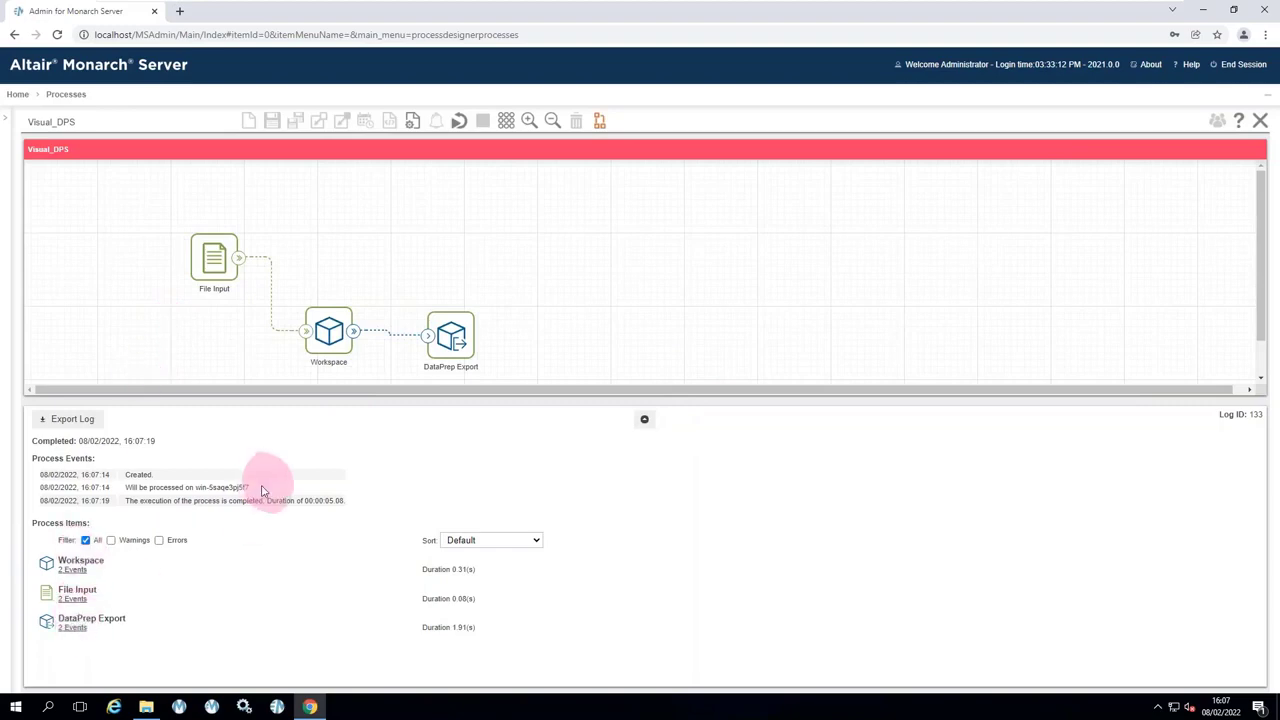
{"action": "left_click", "coordinate": [72, 628]}
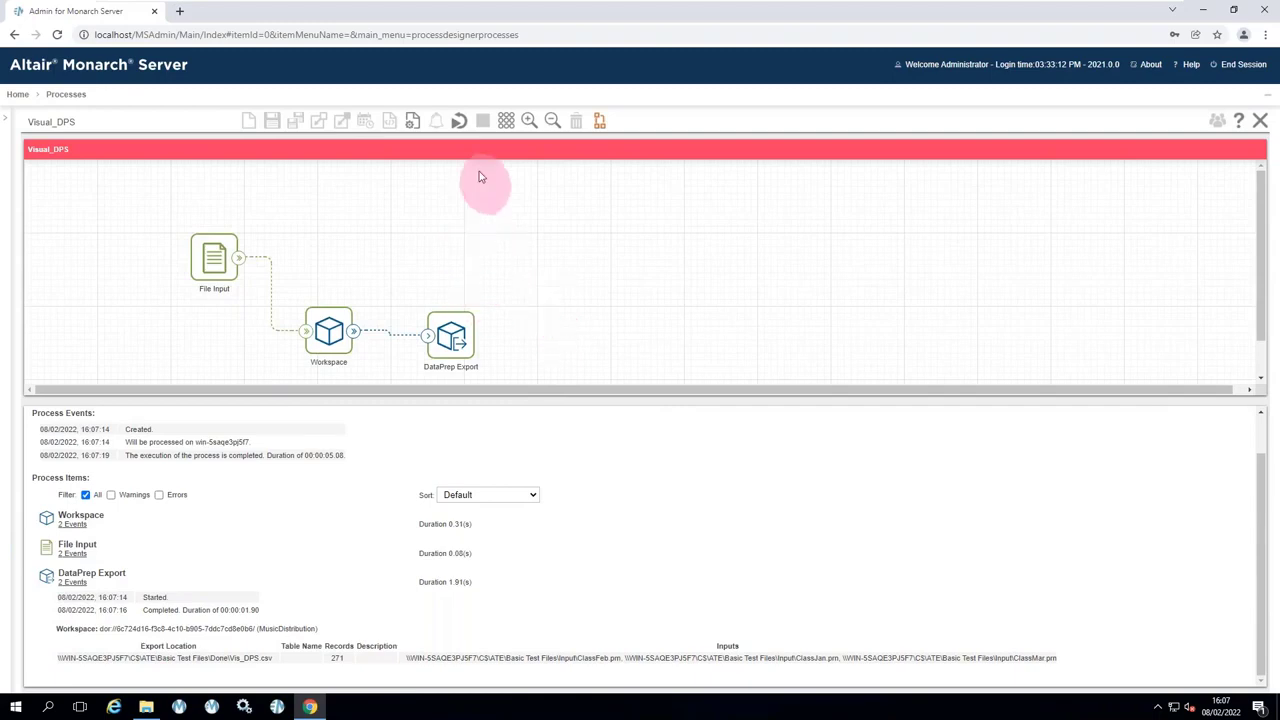
{"action": "left_click", "coordinate": [600, 122]}
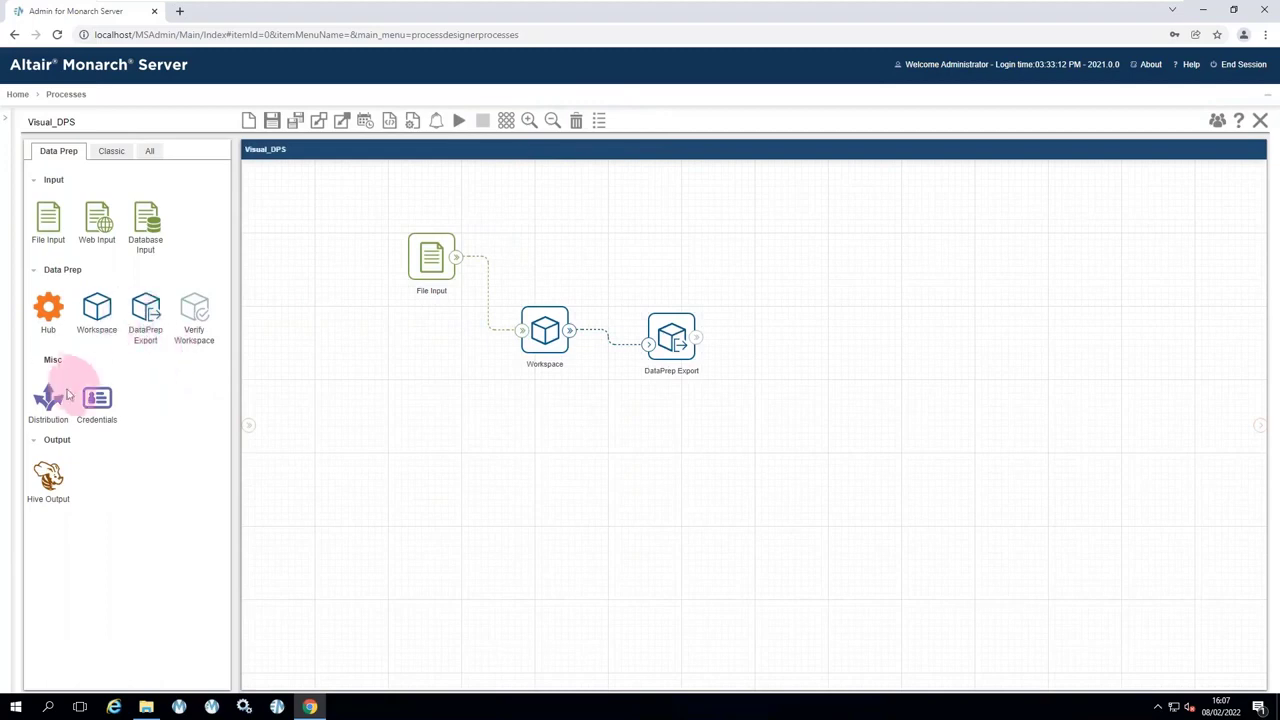
Add a Distribution object, link the DataPrep Export to it, and choose Move as its distribution action.
{"action": "left_click_drag", "start_coordinate": [68, 395], "coordinate": [808, 346]}
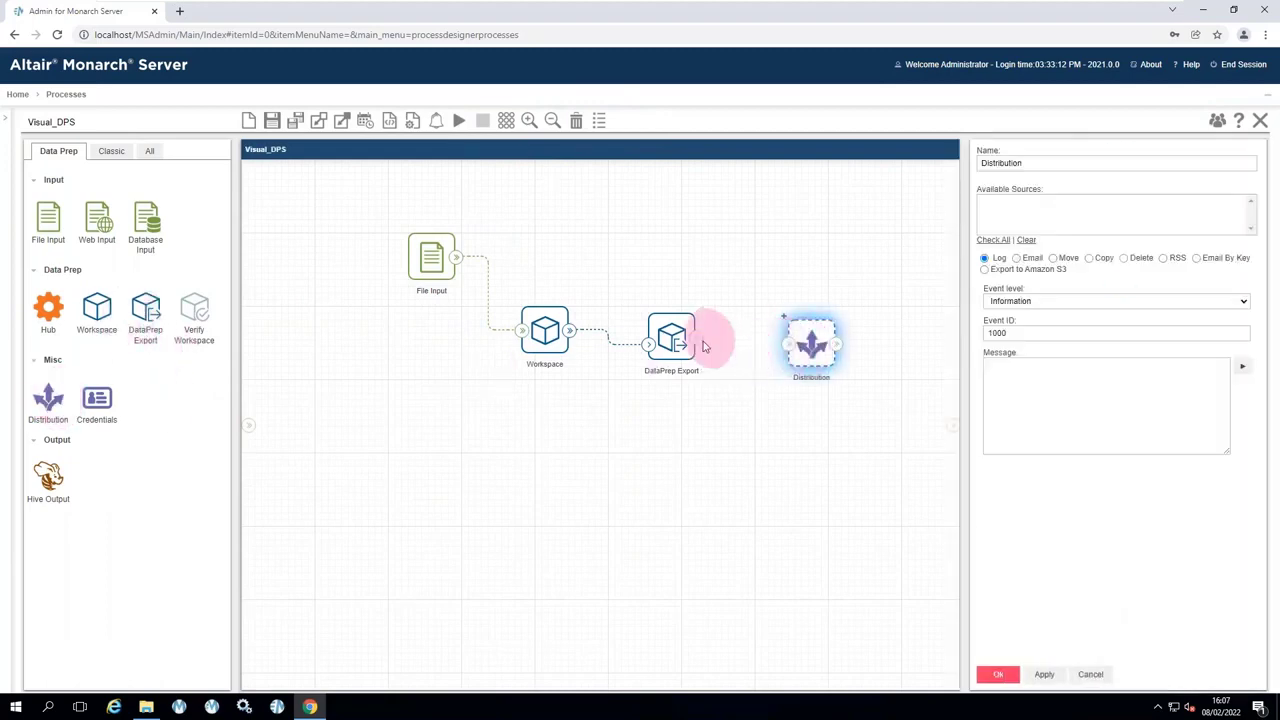
{"action": "left_click_drag", "start_coordinate": [700, 341], "coordinate": [812, 343]}
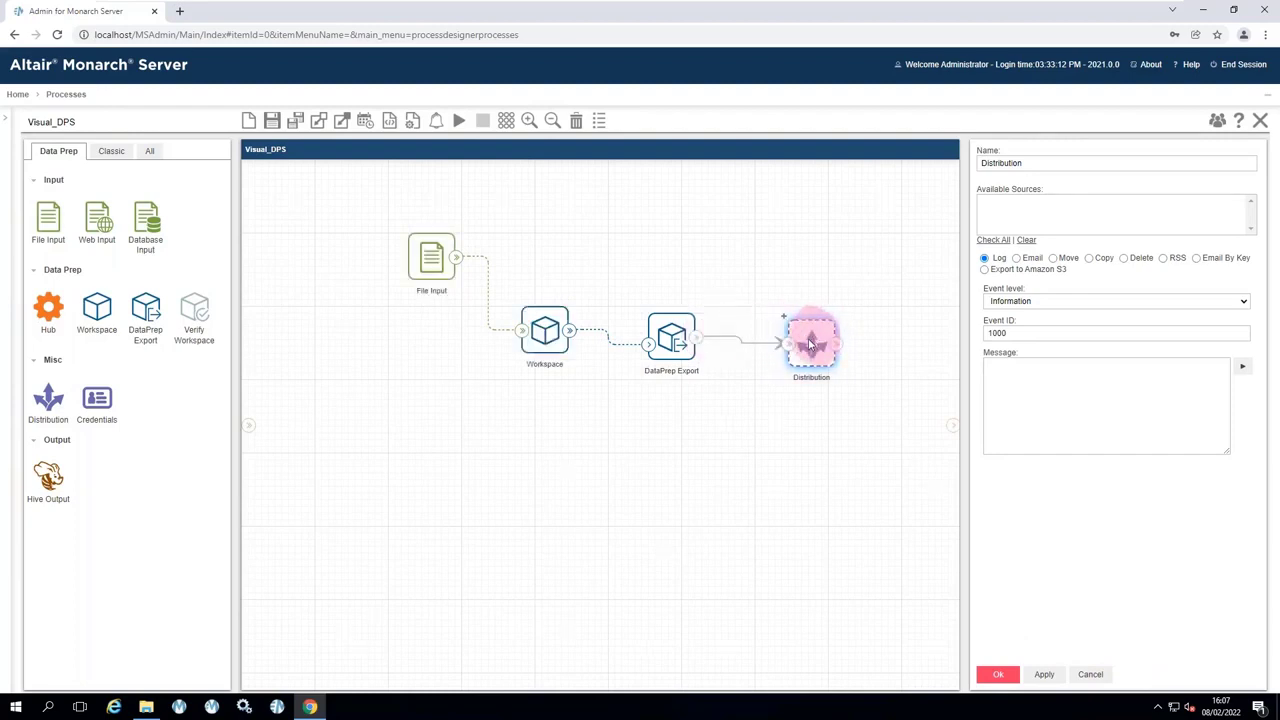
{"action": "left_click", "coordinate": [1054, 262]}
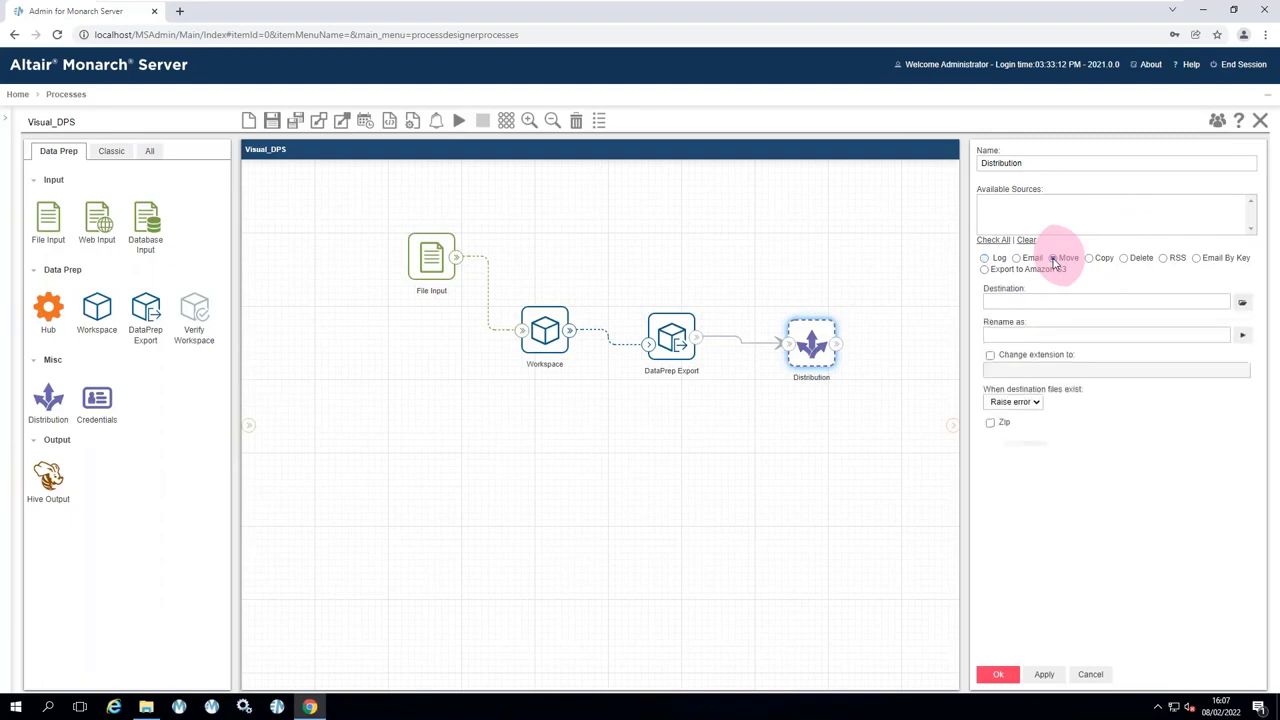
Set the Move destination to the folder Basic Test Files\Done\20220208 in the named path ATE and apply the Distribution settings.
{"action": "left_click", "coordinate": [1240, 307]}
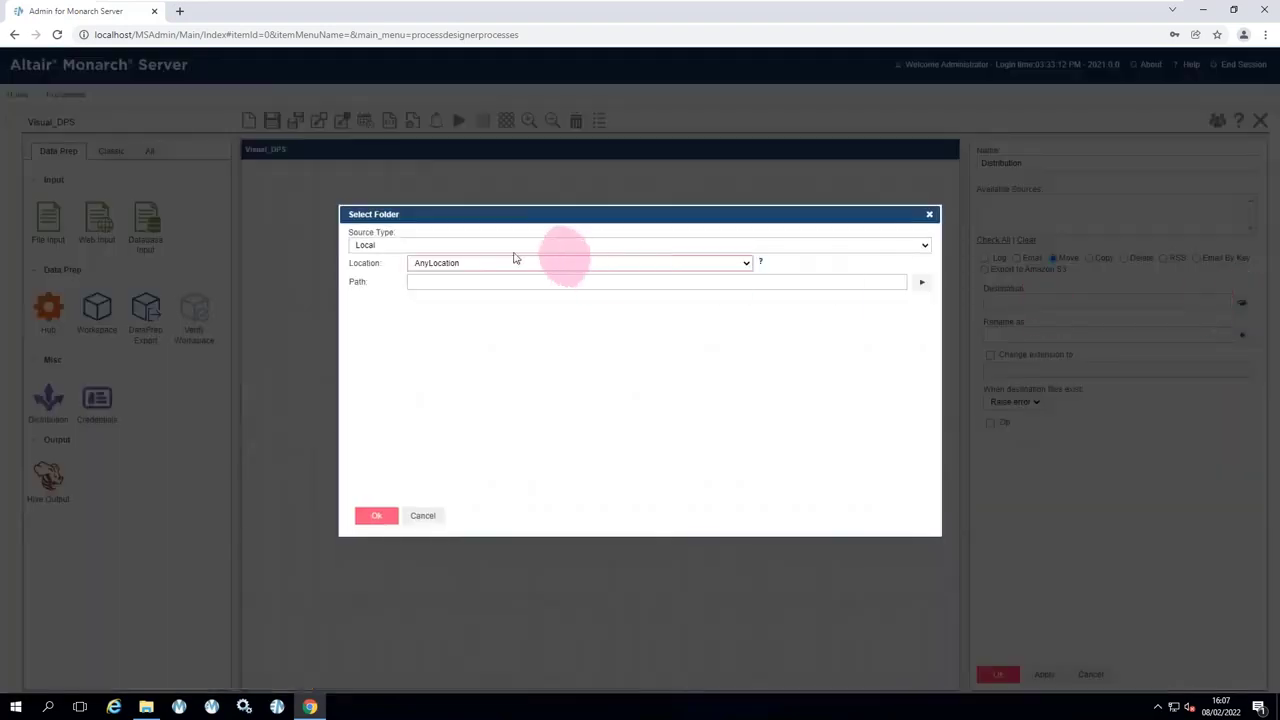
{"action": "left_click", "coordinate": [405, 246]}
{"action": "left_click", "coordinate": [390, 268]}
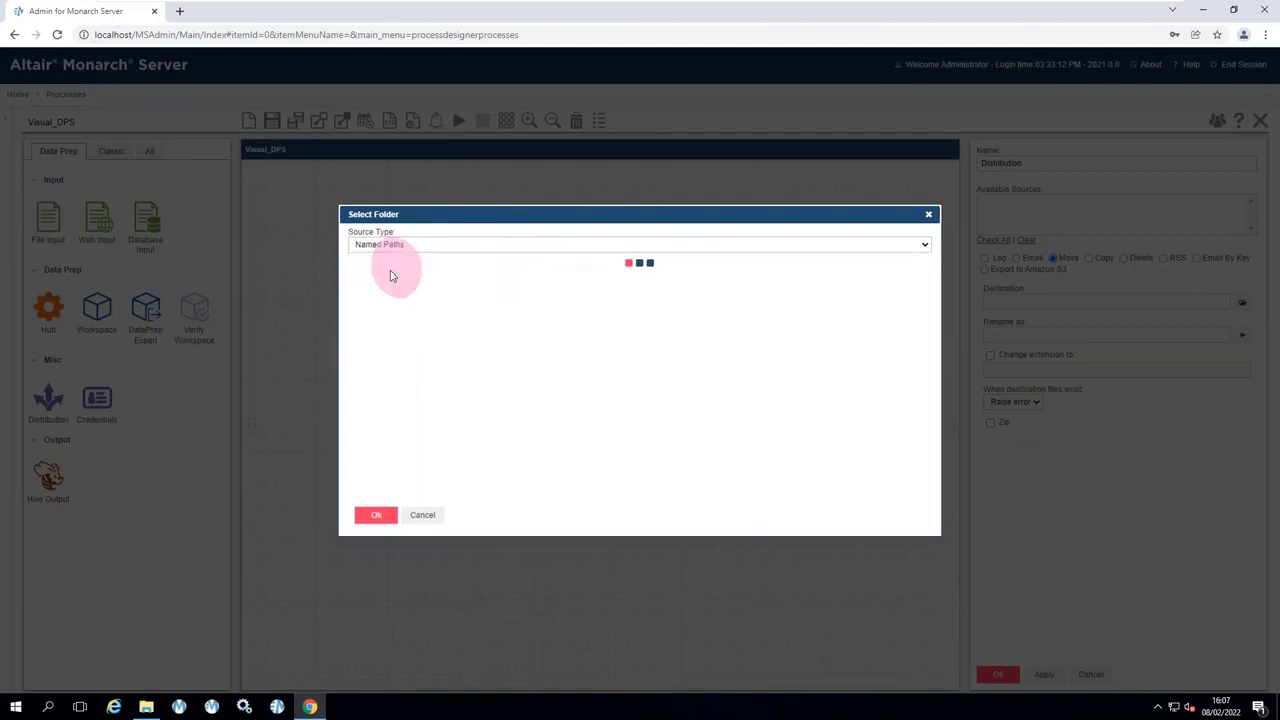
{"action": "double_click", "coordinate": [395, 354]}
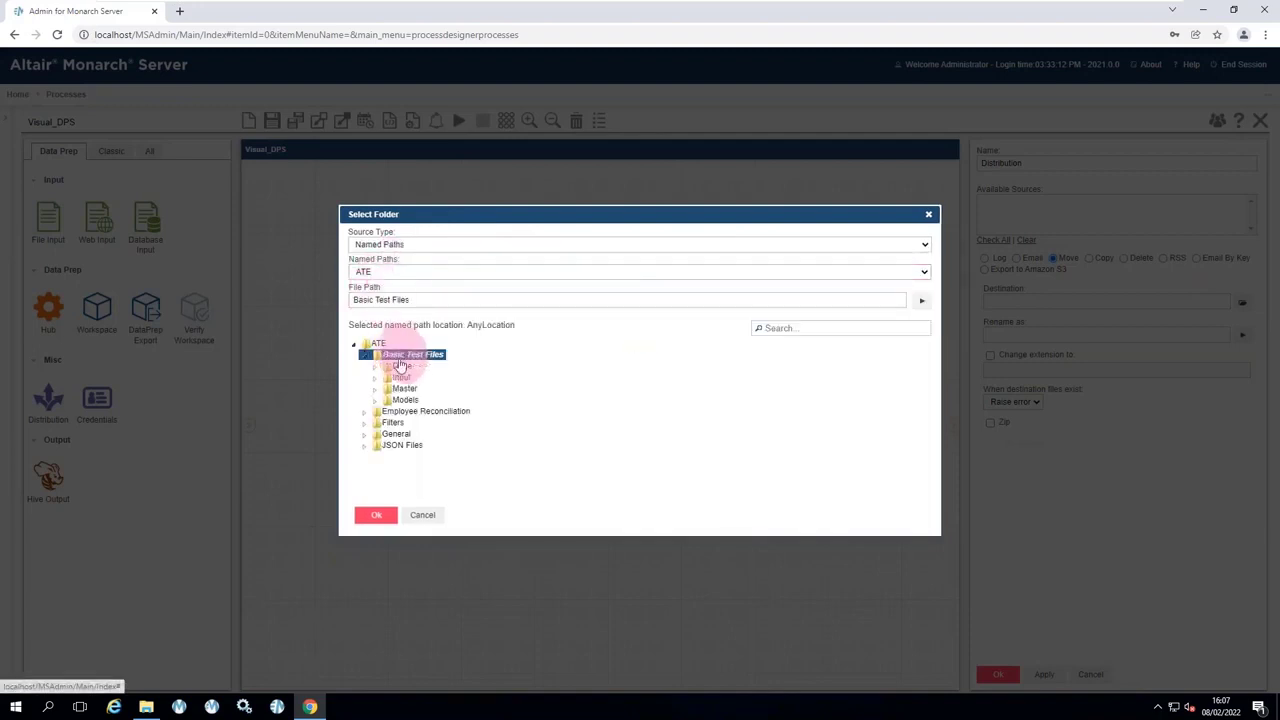
{"action": "double_click", "coordinate": [405, 367]}
{"action": "left_click", "coordinate": [421, 377]}
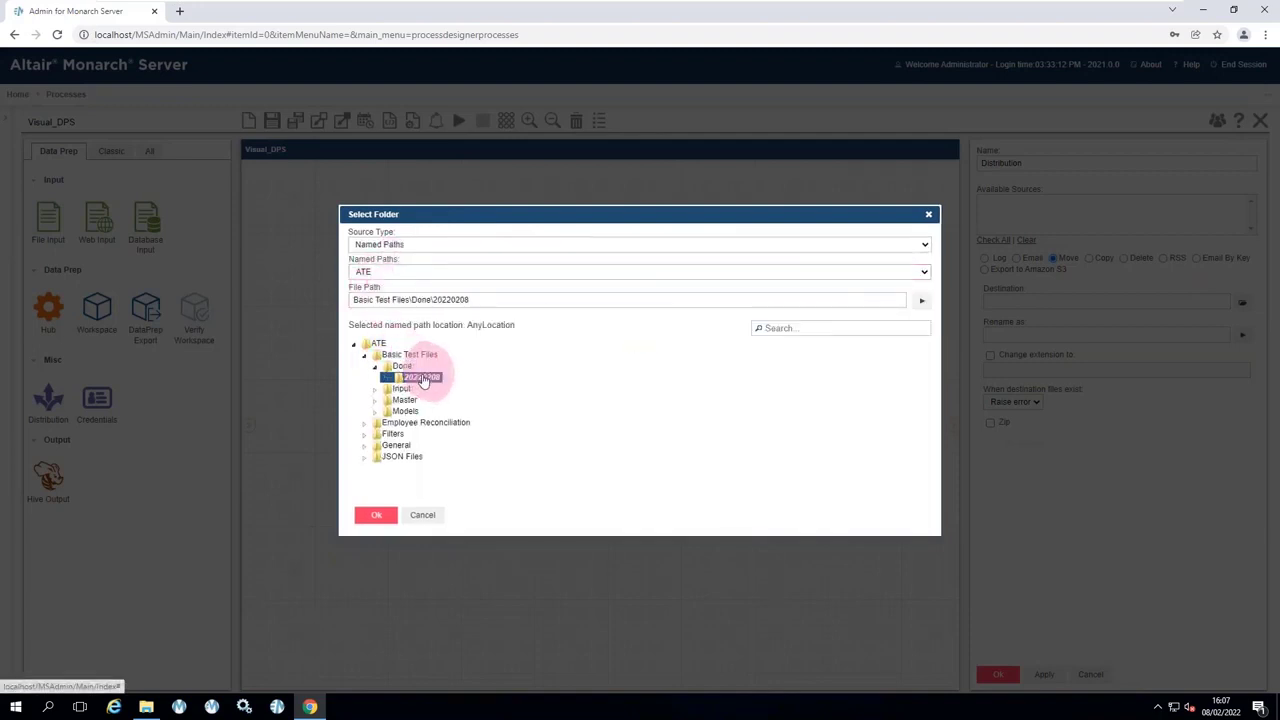
{"action": "left_click", "coordinate": [383, 520]}
{"action": "left_click", "coordinate": [998, 674]}
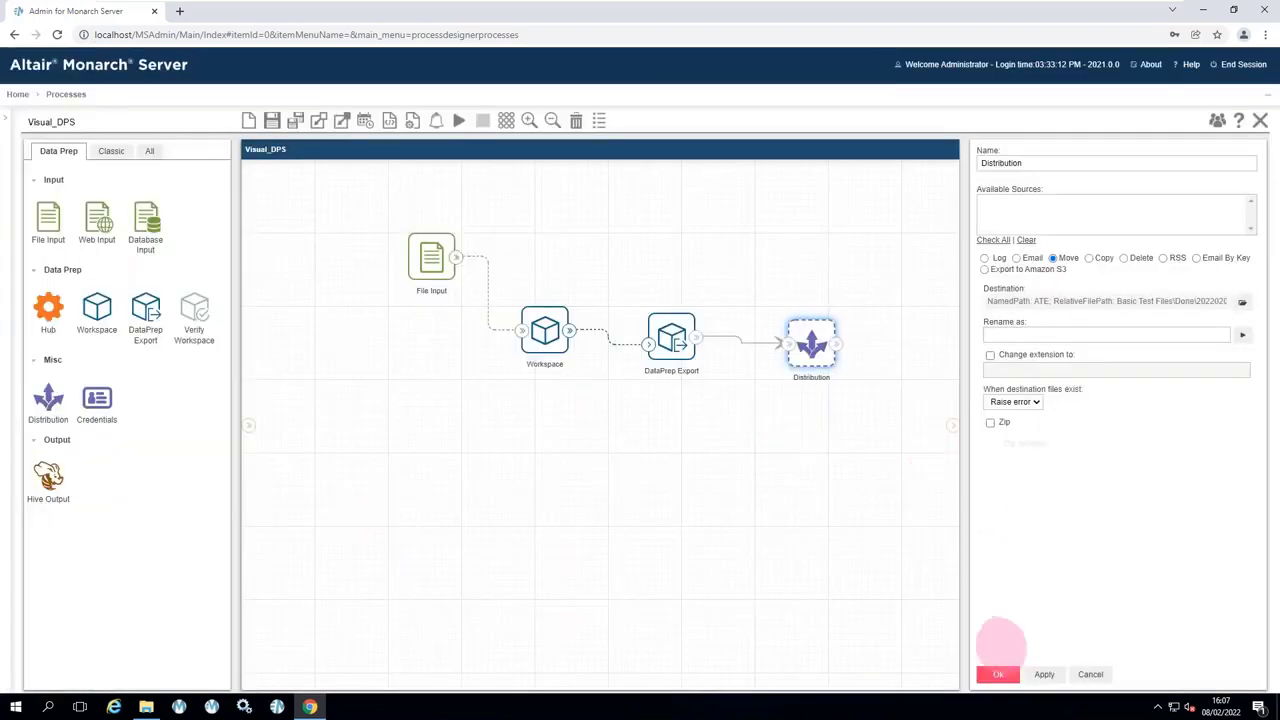
Relink the DataPrep Export to the Distribution, choose DataPrep Export as its source and apply the settings.
{"action": "left_click", "coordinate": [807, 358]}
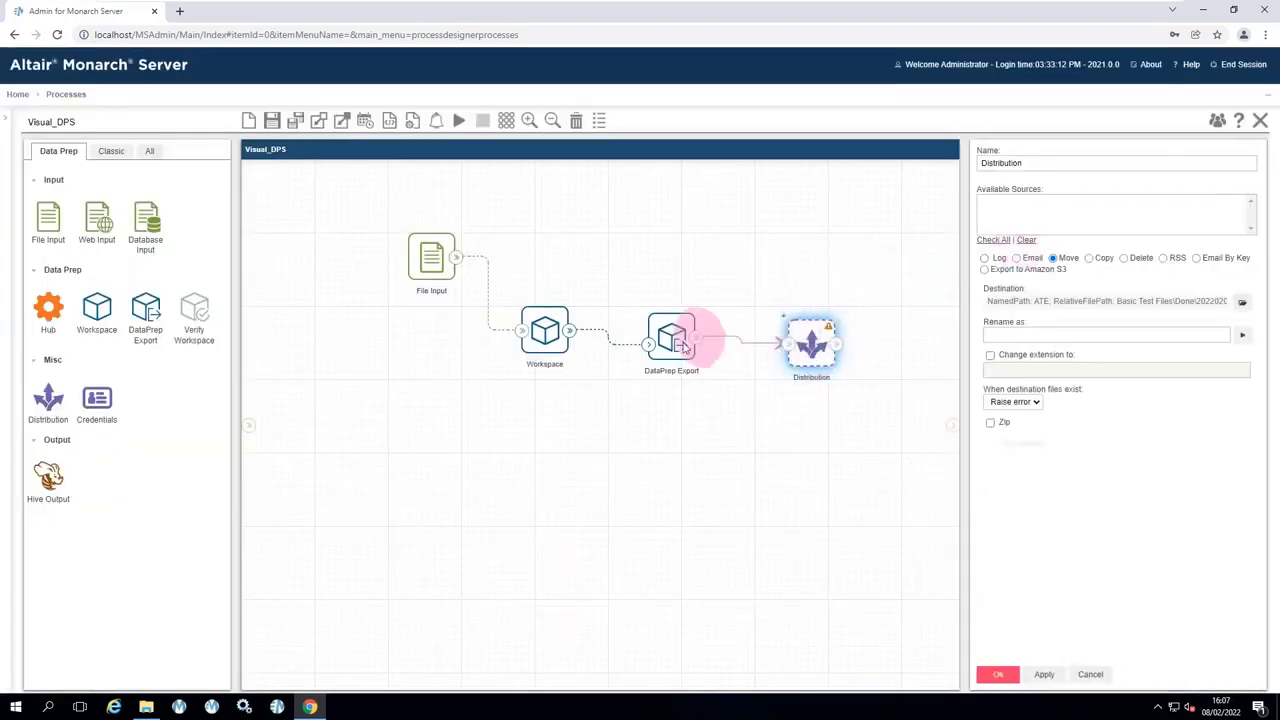
{"action": "left_click", "coordinate": [680, 347]}
{"action": "left_click", "coordinate": [812, 346]}
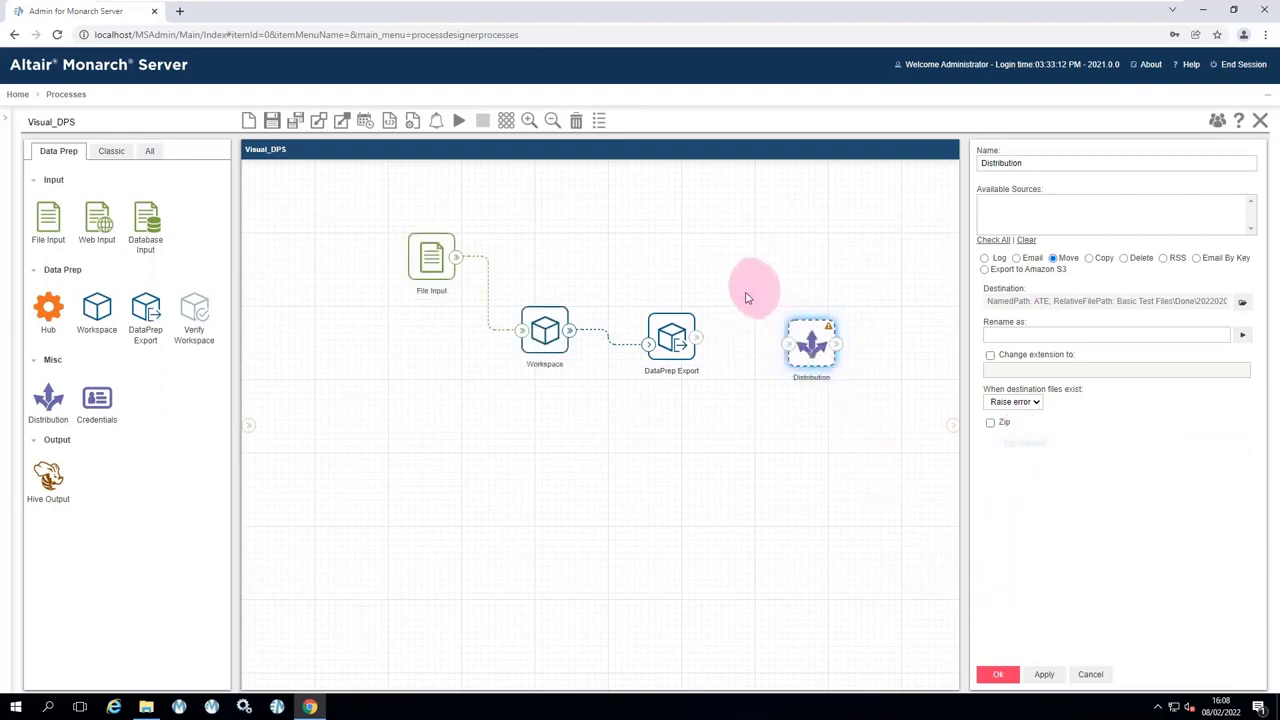
{"action": "left_click_drag", "start_coordinate": [697, 338], "coordinate": [813, 347]}
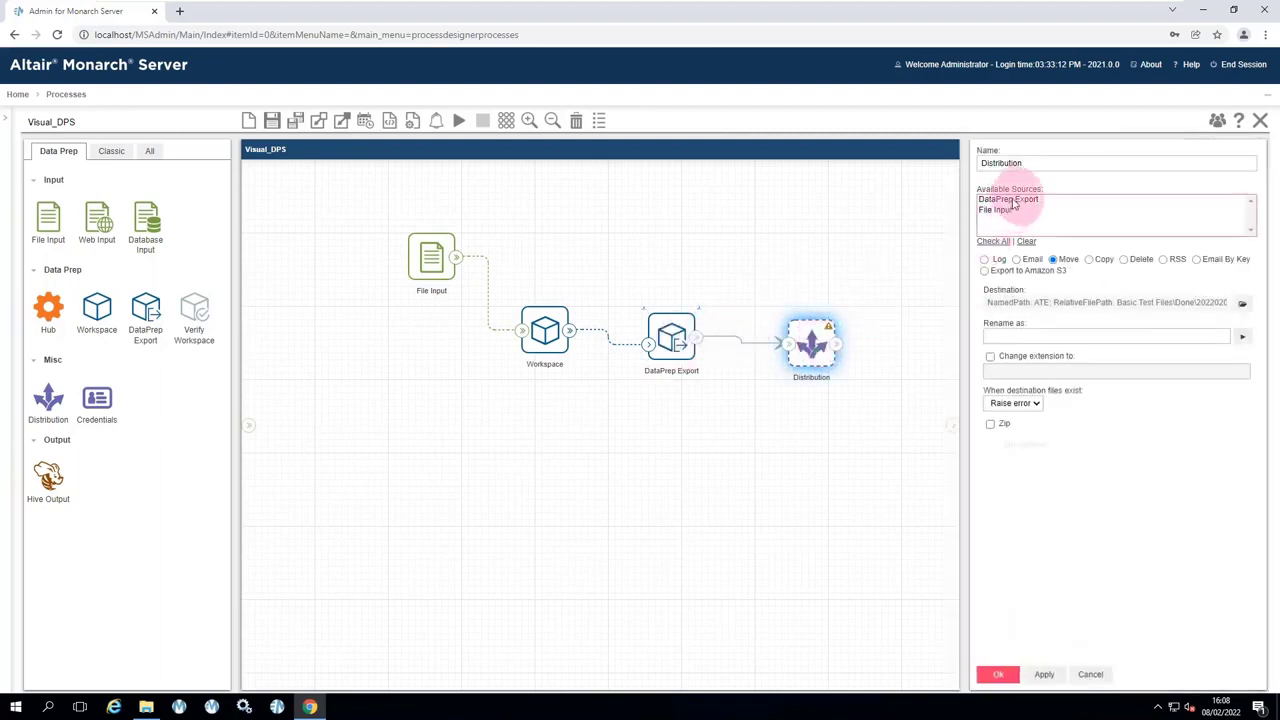
{"action": "left_click", "coordinate": [1010, 200]}
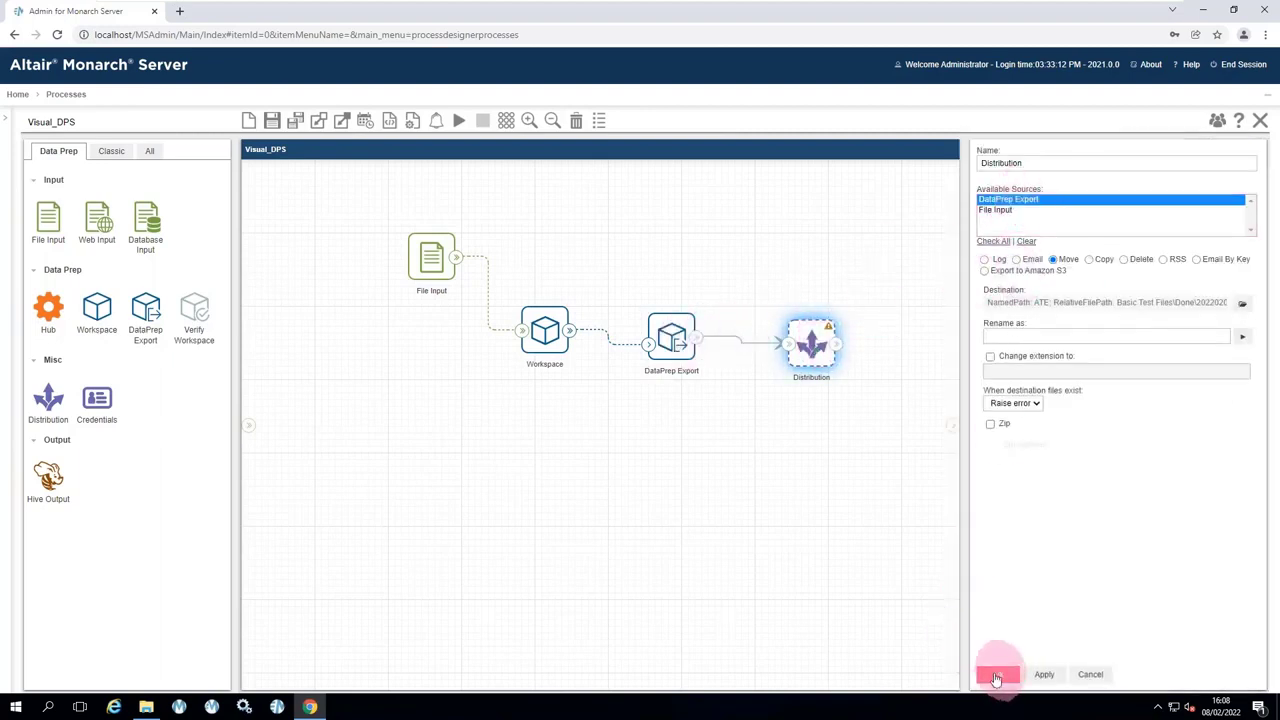
{"action": "left_click", "coordinate": [996, 679]}
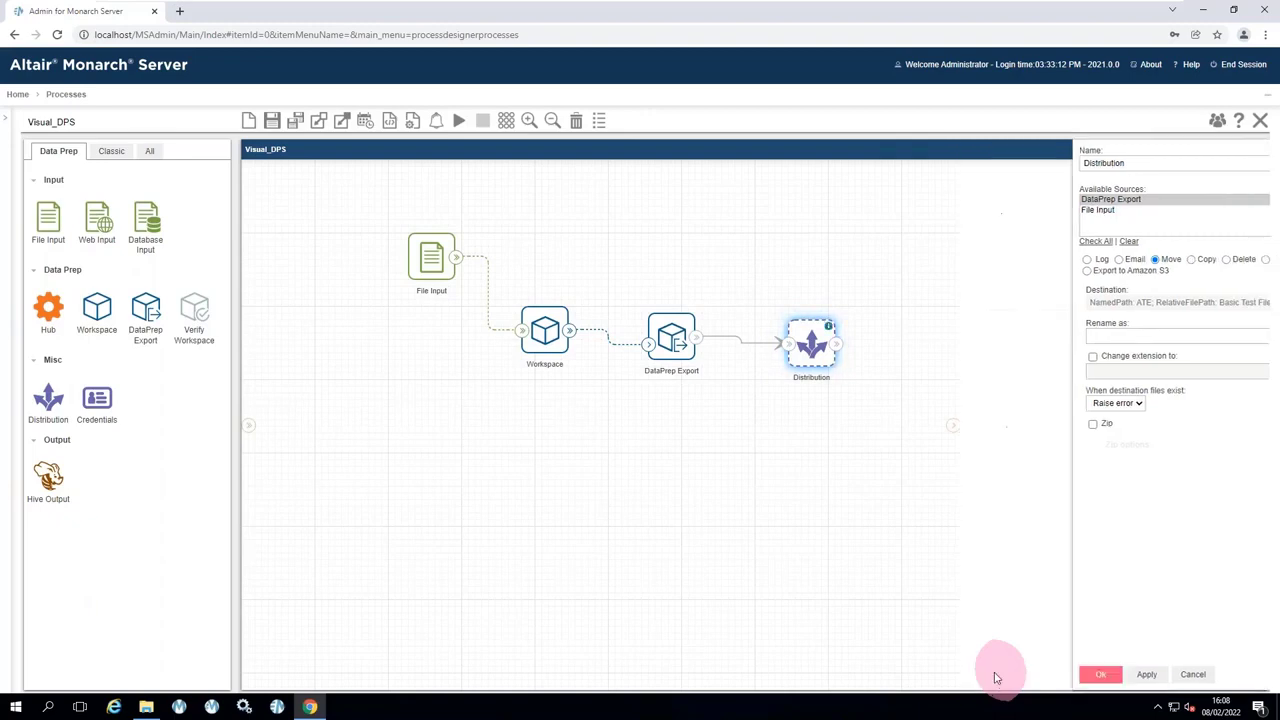
Run the process, check the Done\20220208 folder in File Explorer for the moved file, and return to designer mode.
{"action": "left_click", "coordinate": [459, 121]}
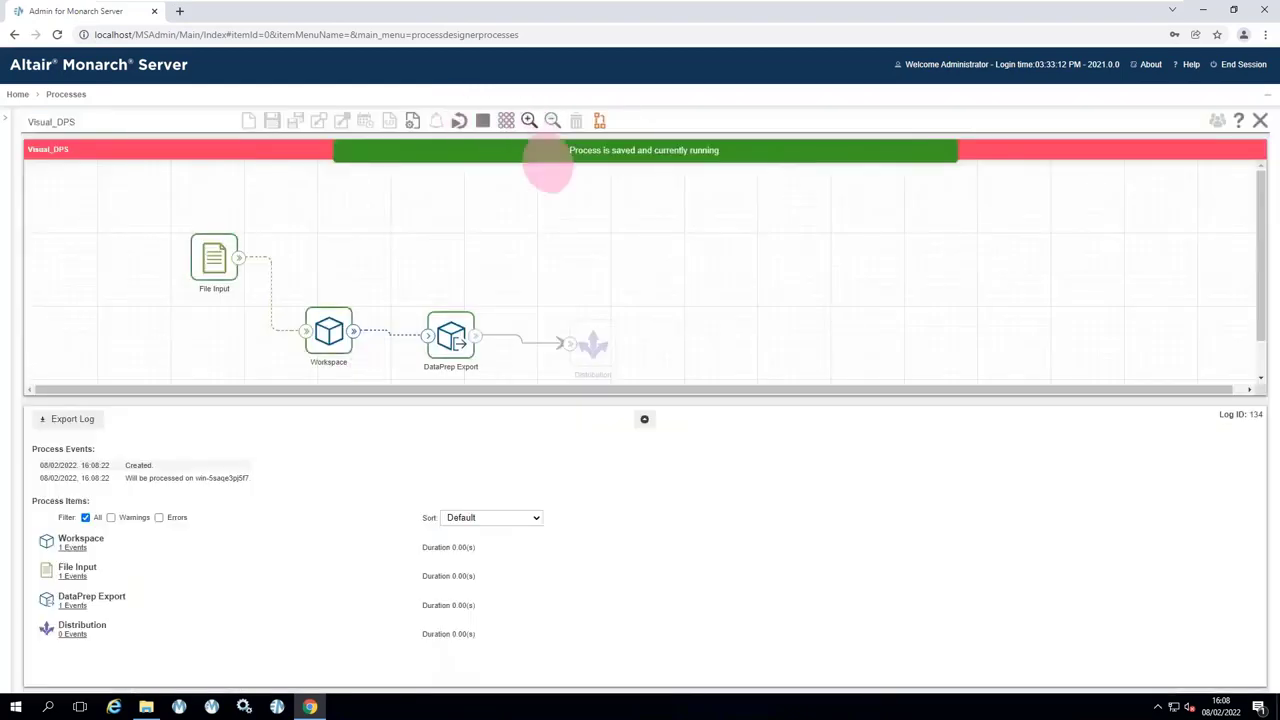
{"action": "left_click", "coordinate": [146, 707]}
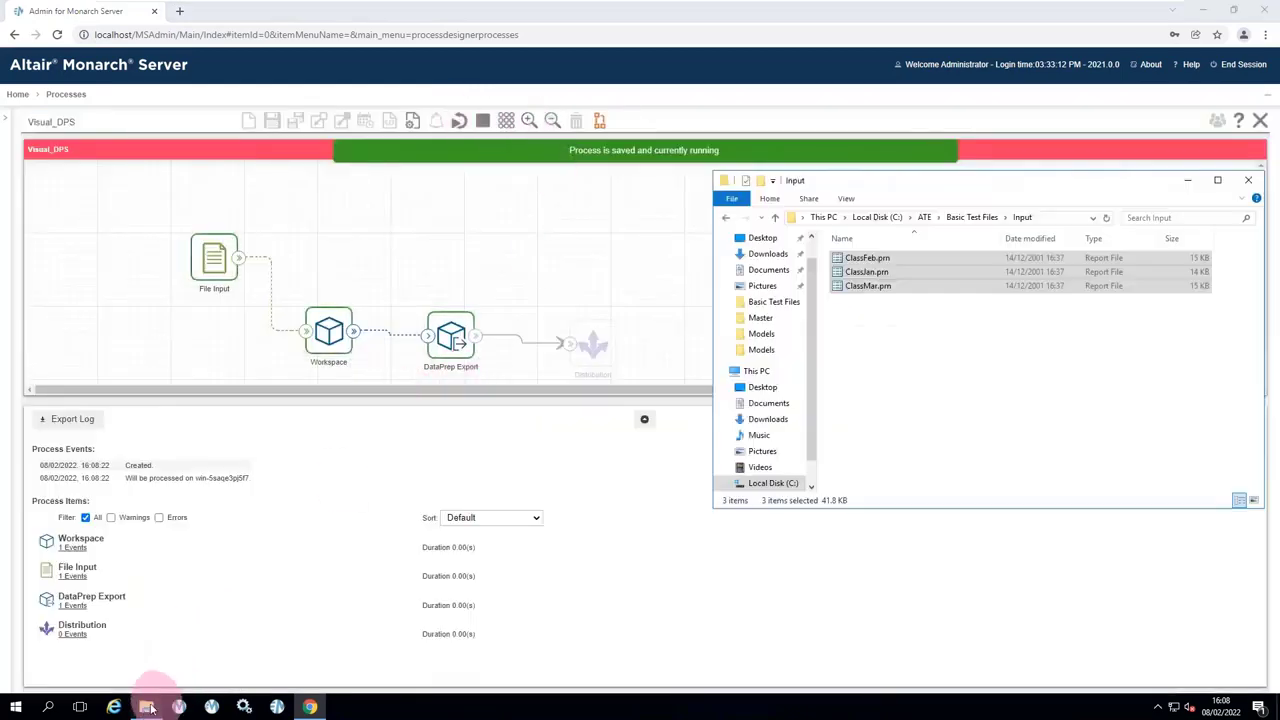
{"action": "left_click", "coordinate": [981, 219]}
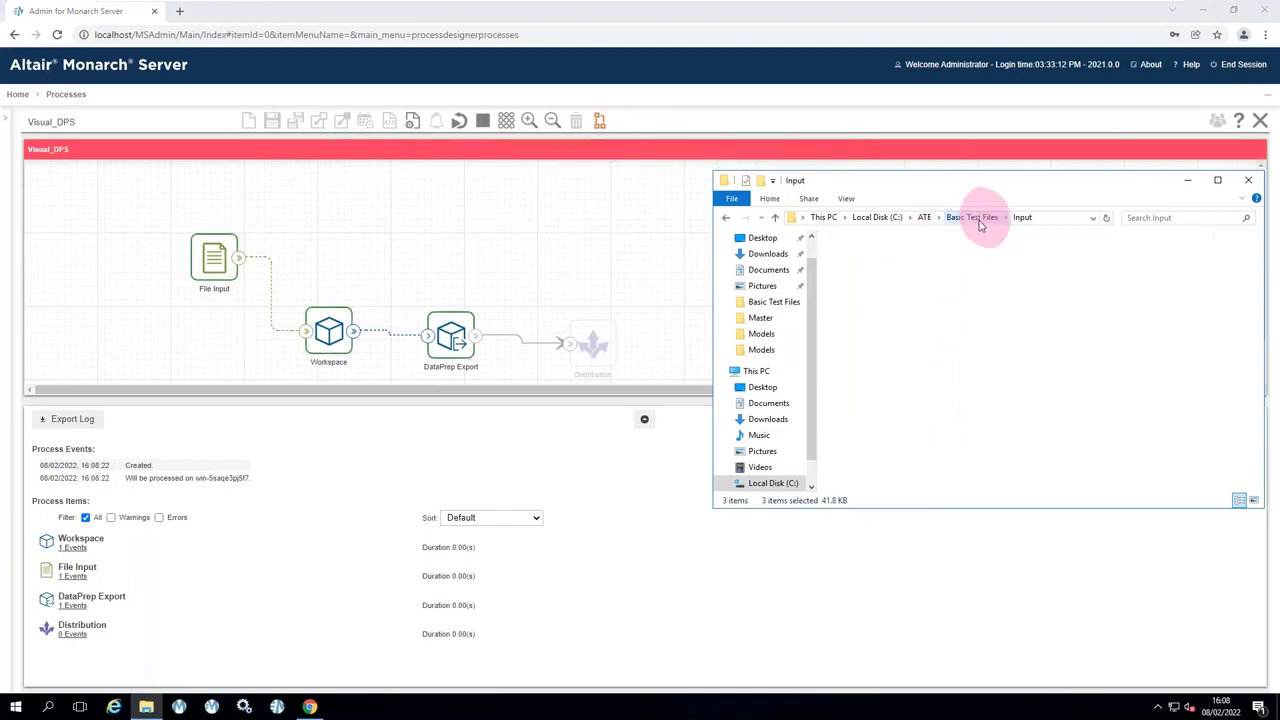
{"action": "left_click", "coordinate": [851, 261]}
{"action": "double_click", "coordinate": [851, 261]}
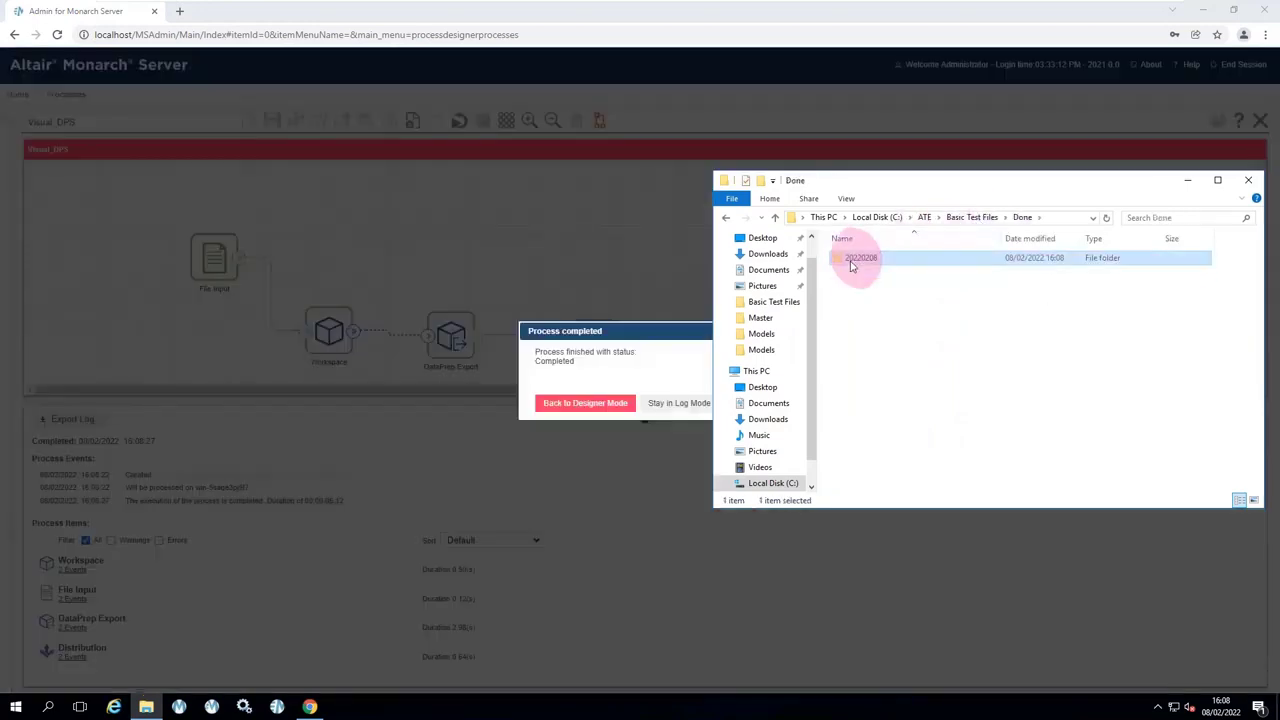
{"action": "double_click", "coordinate": [851, 262]}
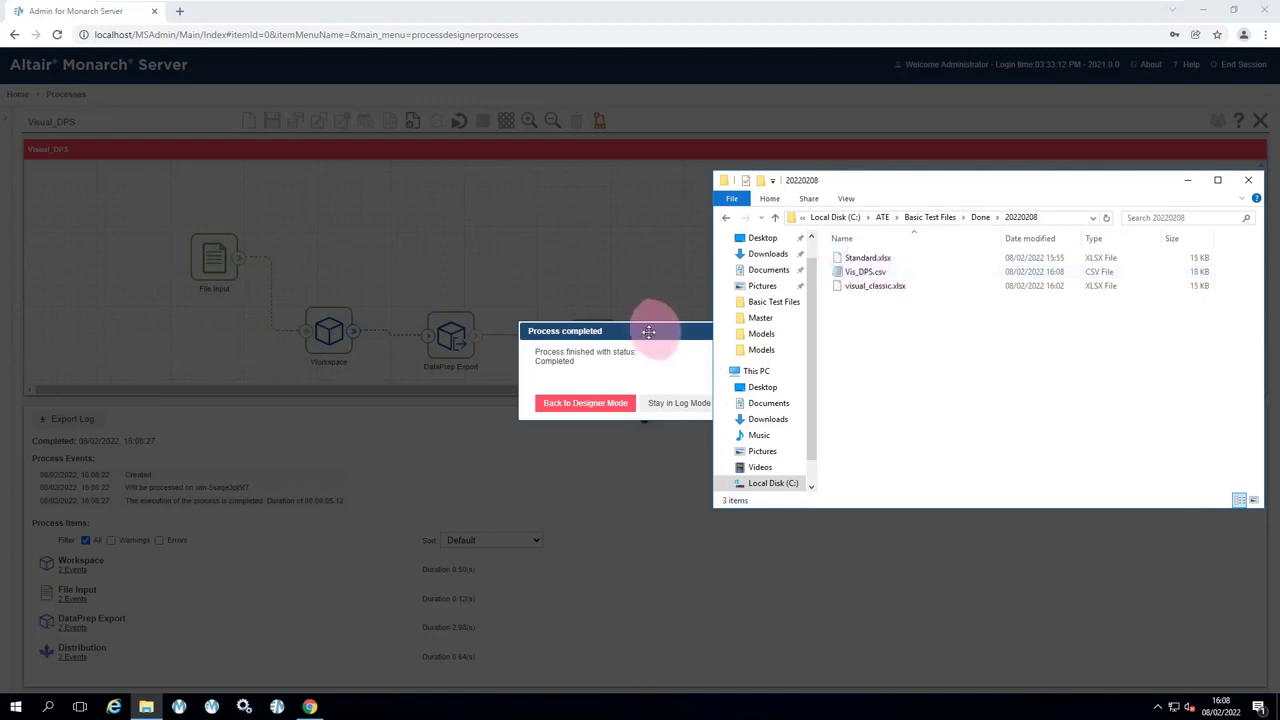
{"action": "left_click", "coordinate": [649, 331]}
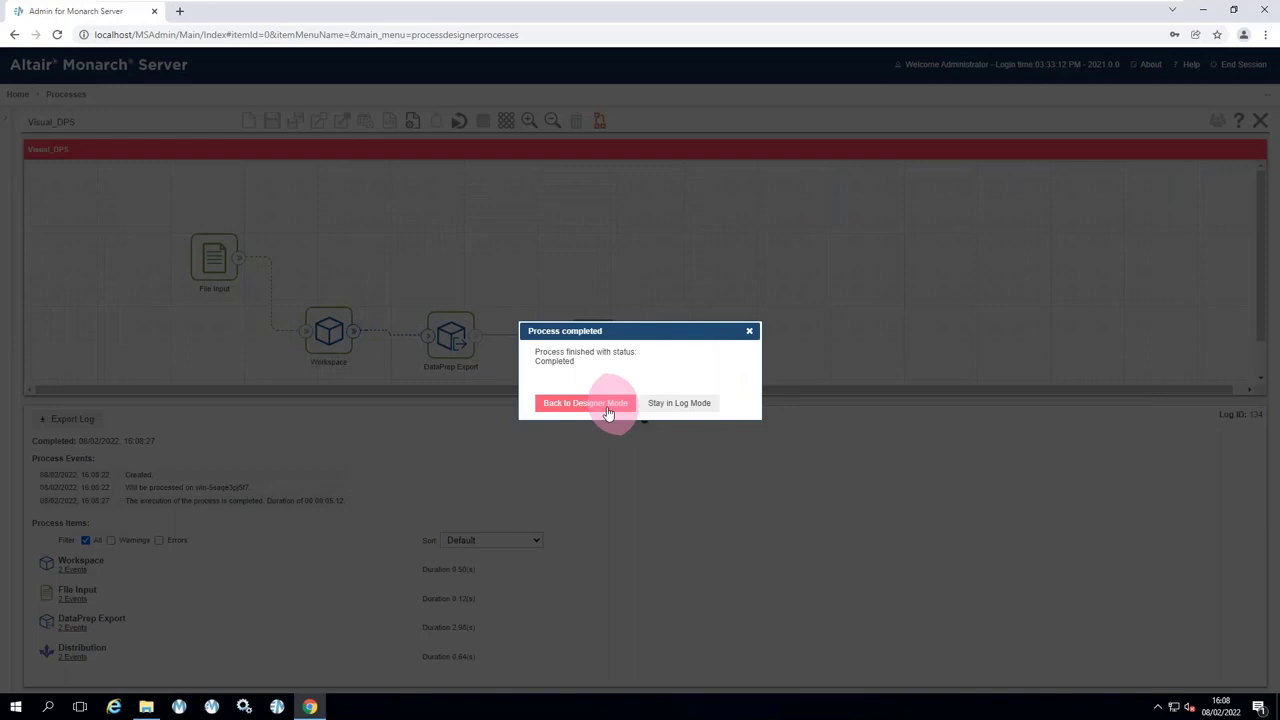
{"action": "left_click", "coordinate": [607, 408]}
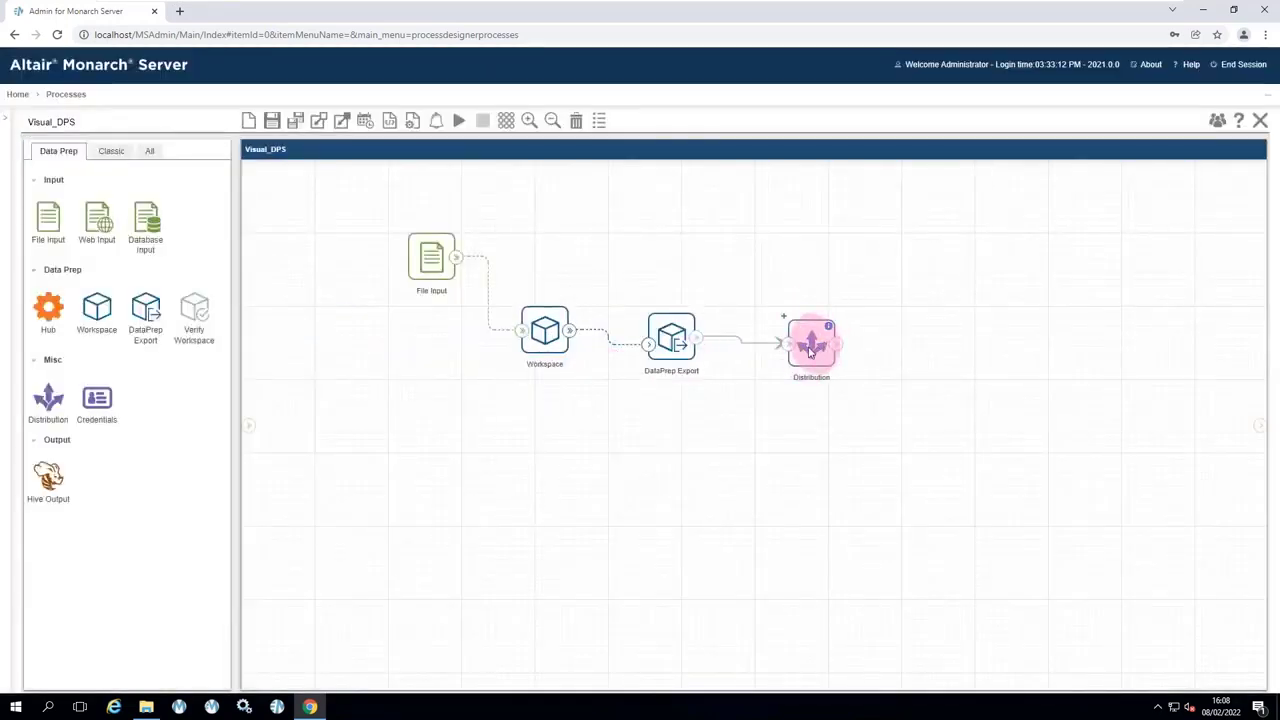
Review the Distribution's setting for existing destination files, run the process again, and examine its log before returning to designer mode.
{"action": "left_click", "coordinate": [810, 350]}
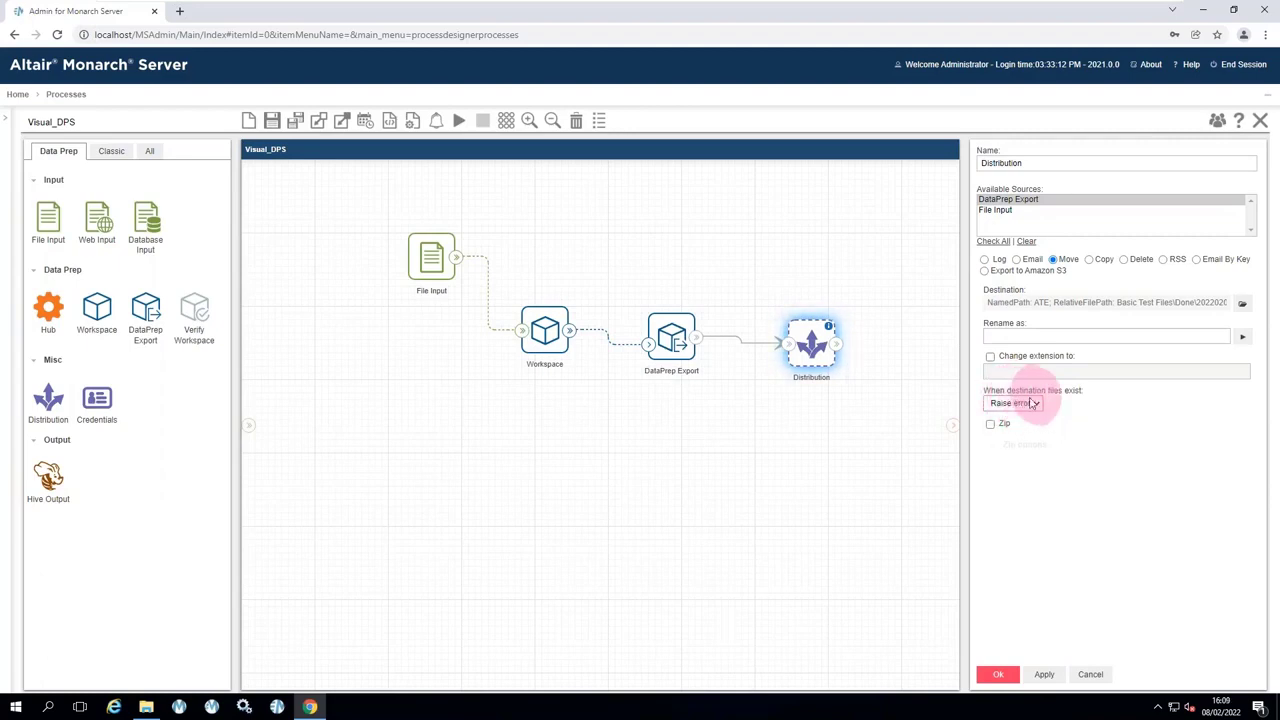
{"action": "left_click", "coordinate": [1000, 677]}
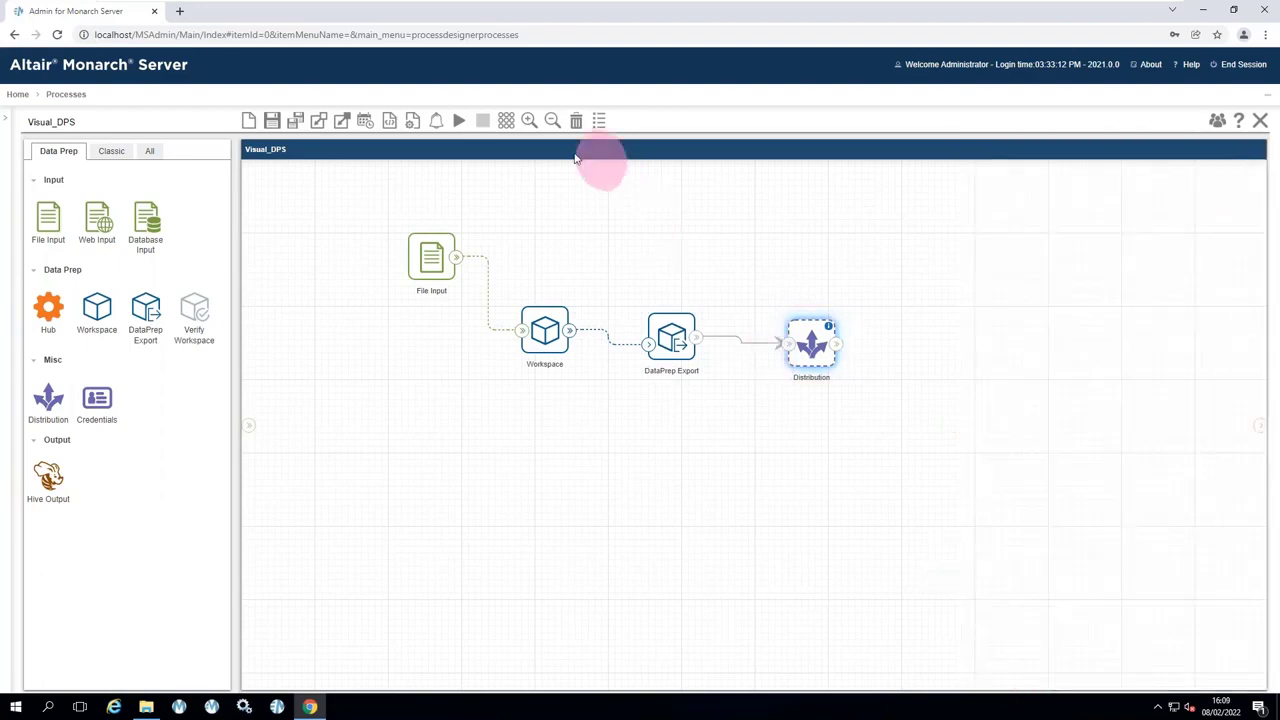
{"action": "left_click", "coordinate": [460, 122]}
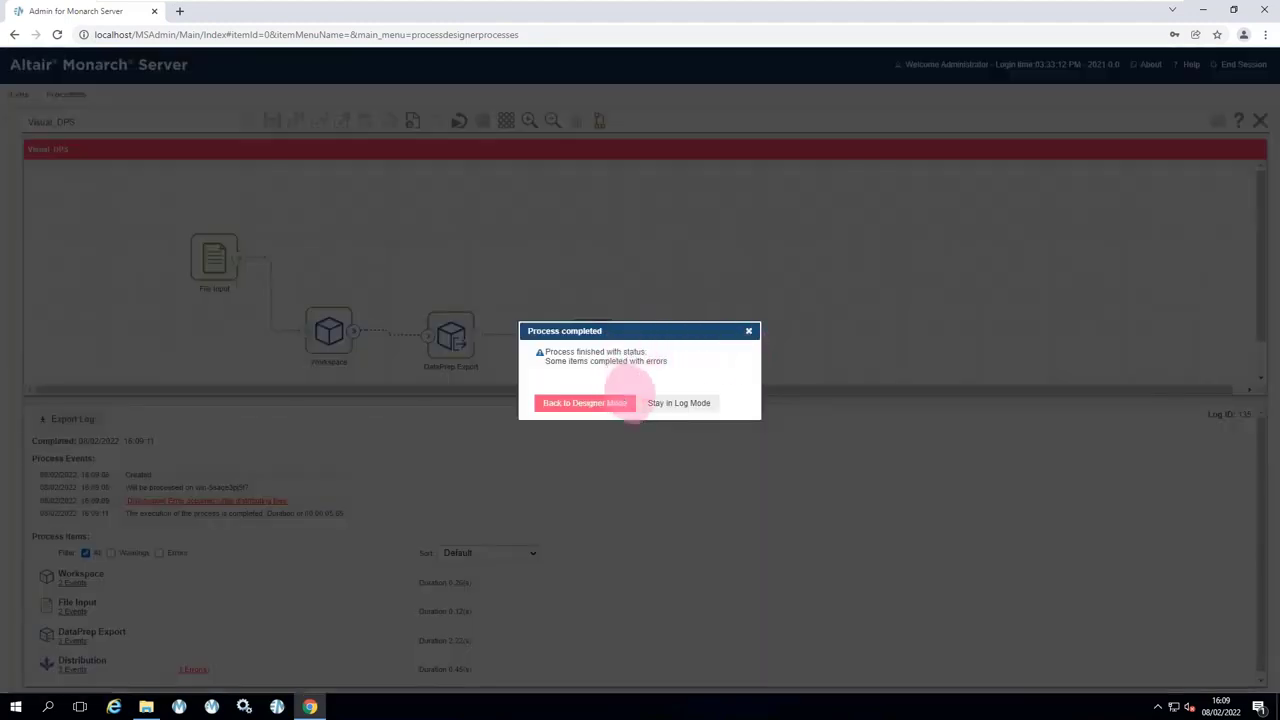
{"action": "left_click", "coordinate": [673, 405]}
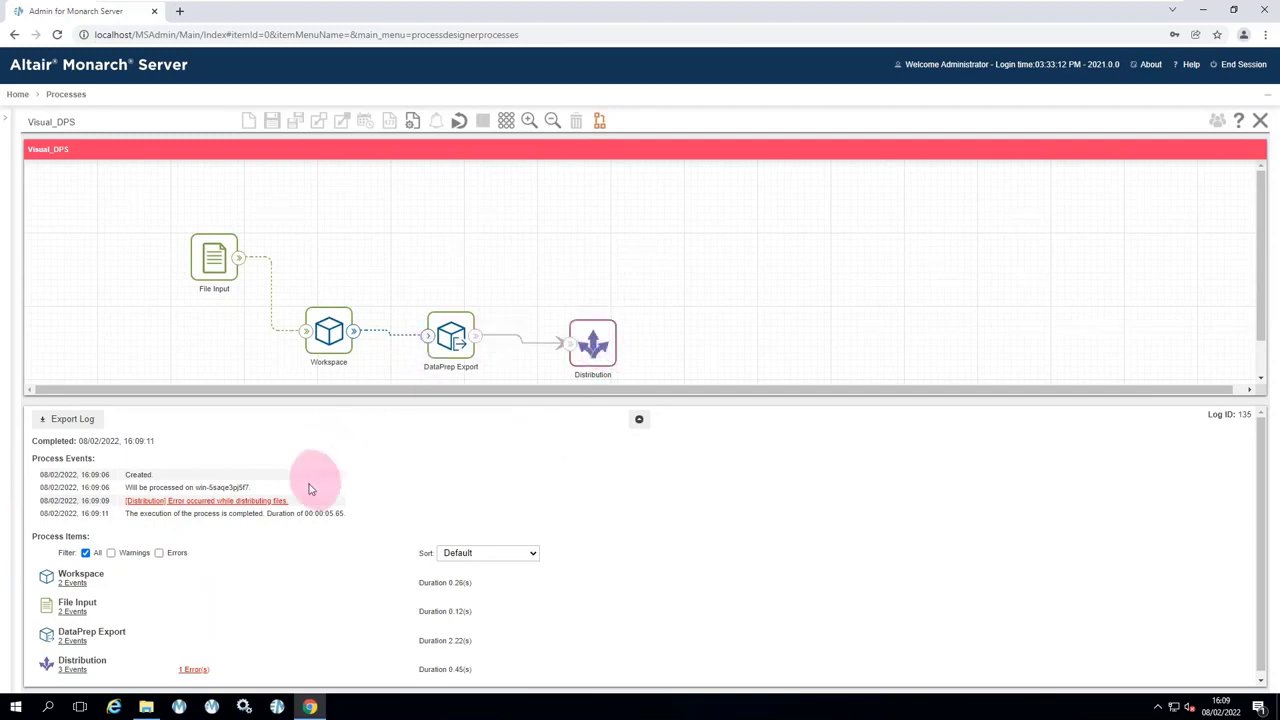
{"action": "scroll", "coordinate": [336, 557], "scroll_direction": "down", "scroll_amount": 1}
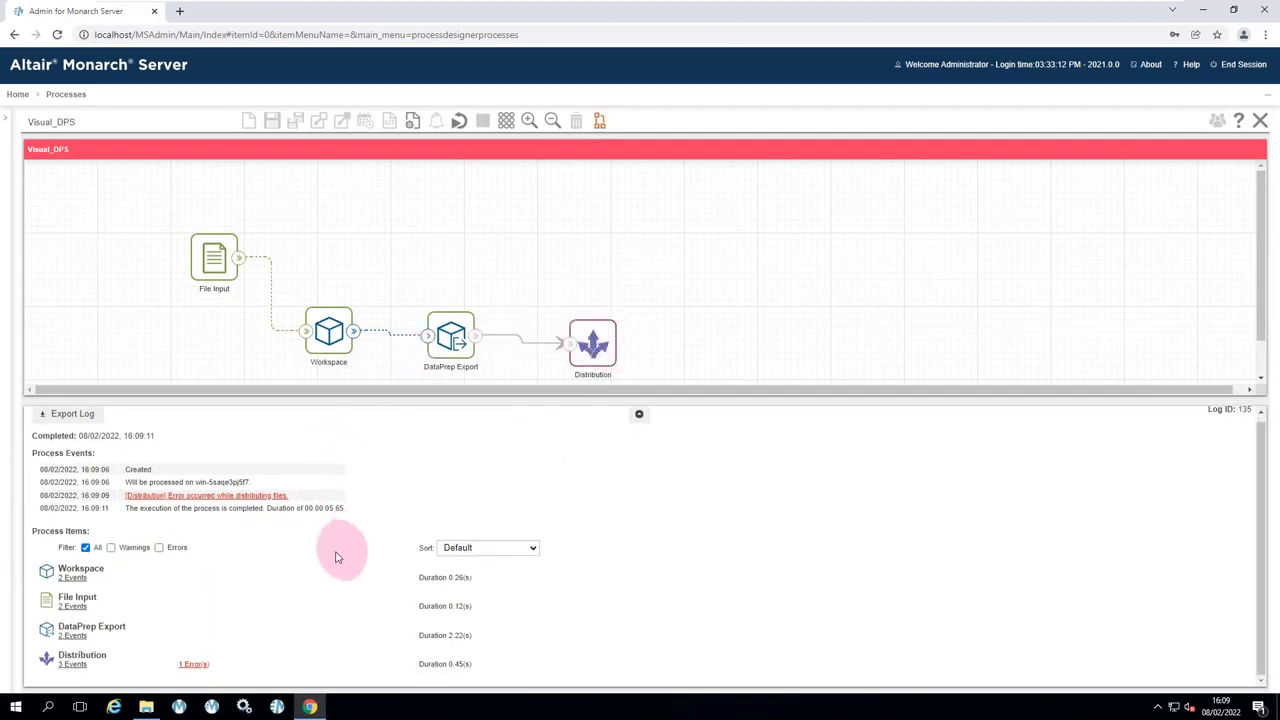
{"action": "left_click", "coordinate": [600, 122]}
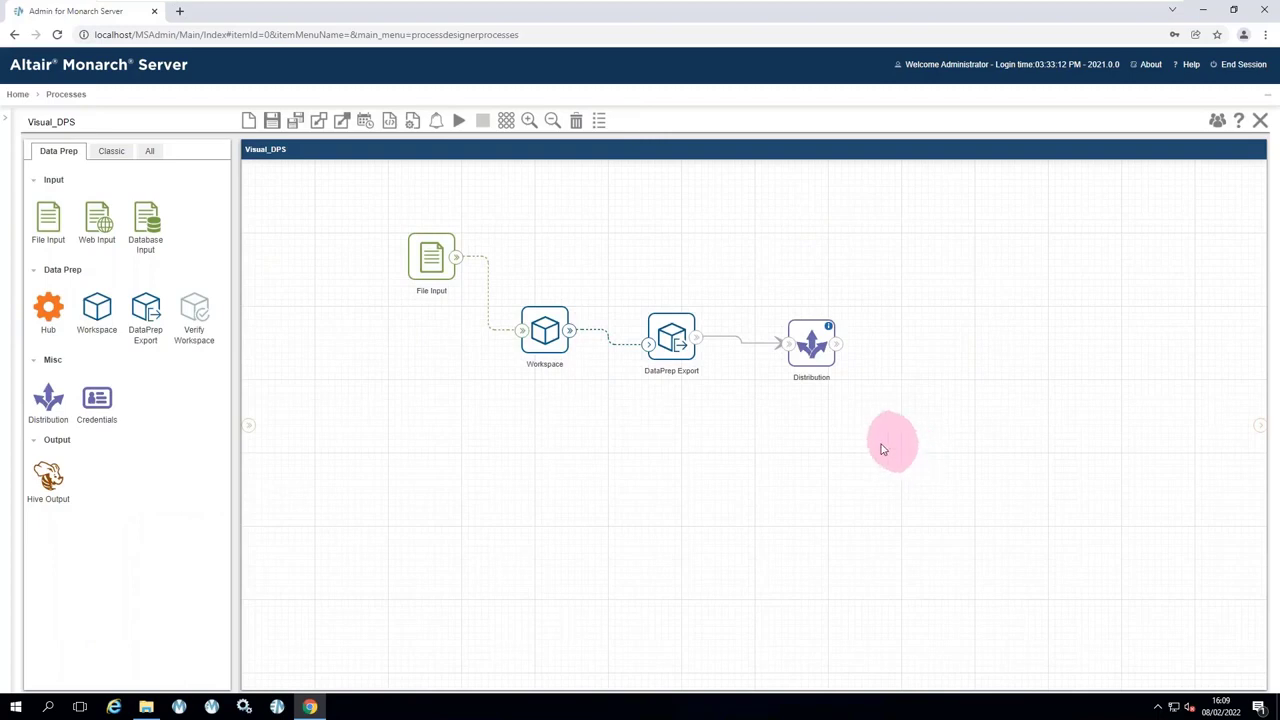
Show advanced connectors and add a Log Distribution named Failed with the message Fail, linked from the first Distribution's failure connector.
{"action": "right_click", "coordinate": [881, 449]}
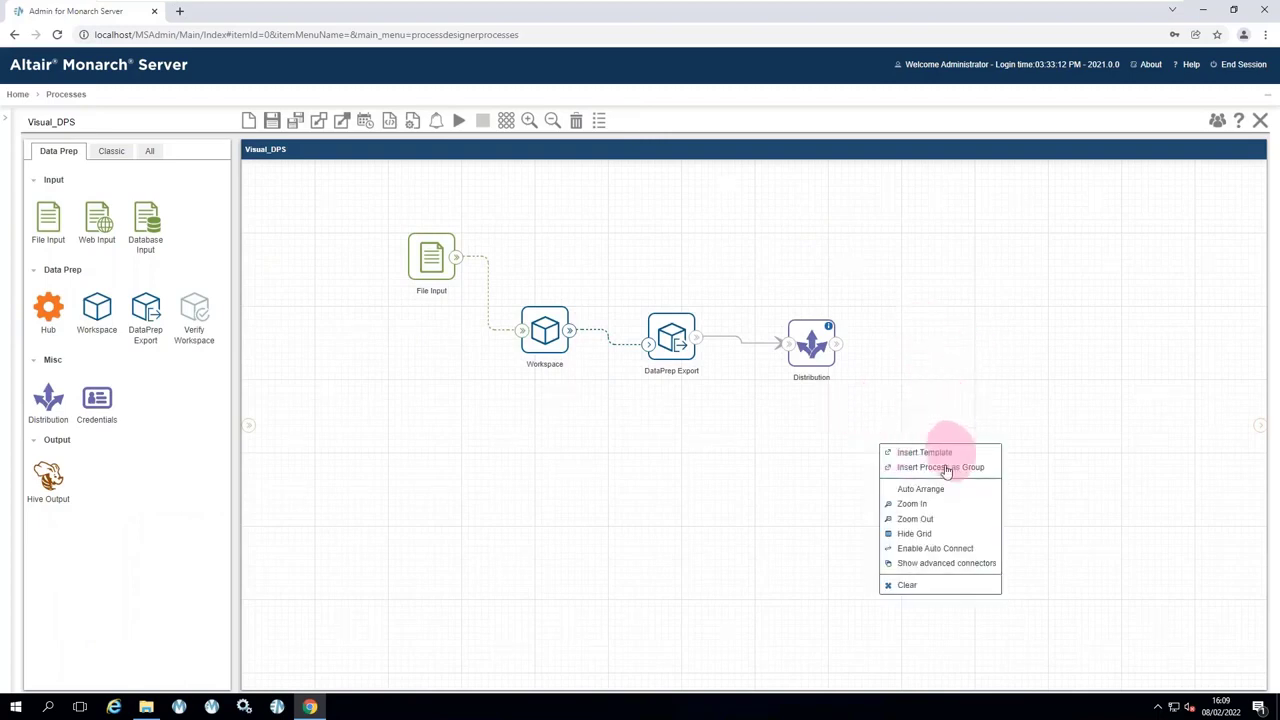
{"action": "left_click", "coordinate": [953, 566]}
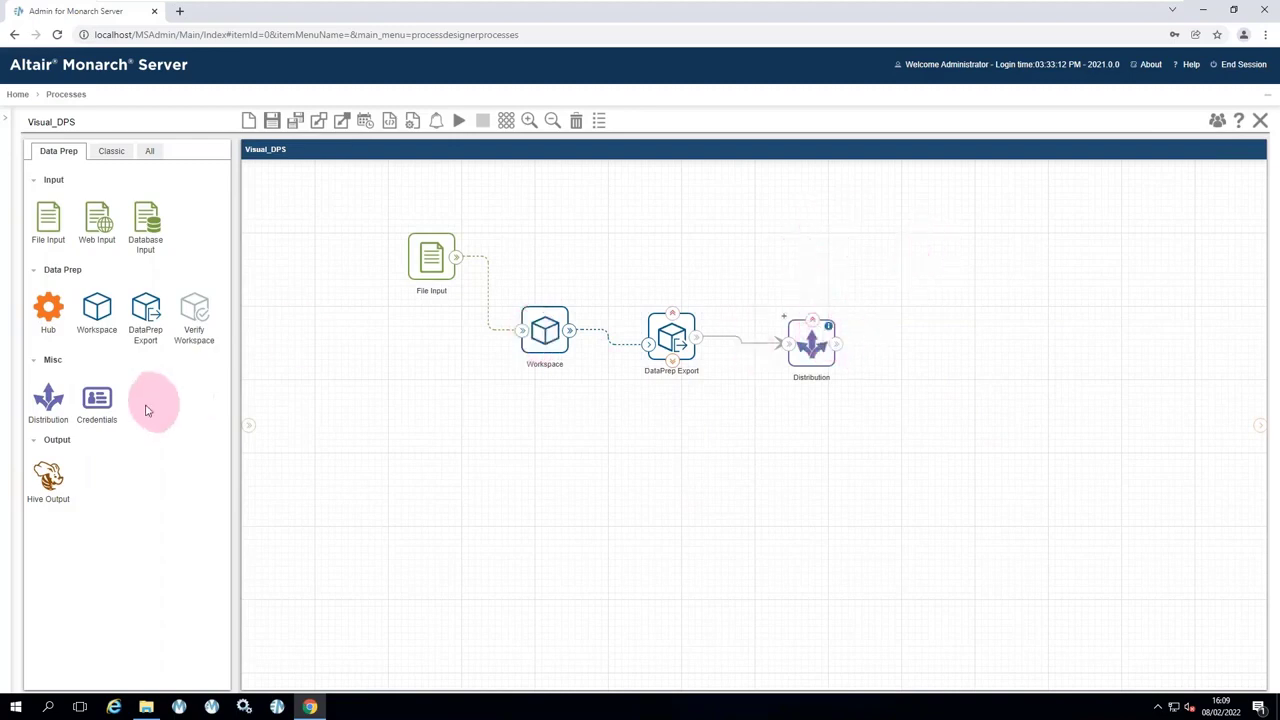
{"action": "left_click_drag", "start_coordinate": [60, 402], "coordinate": [965, 287]}
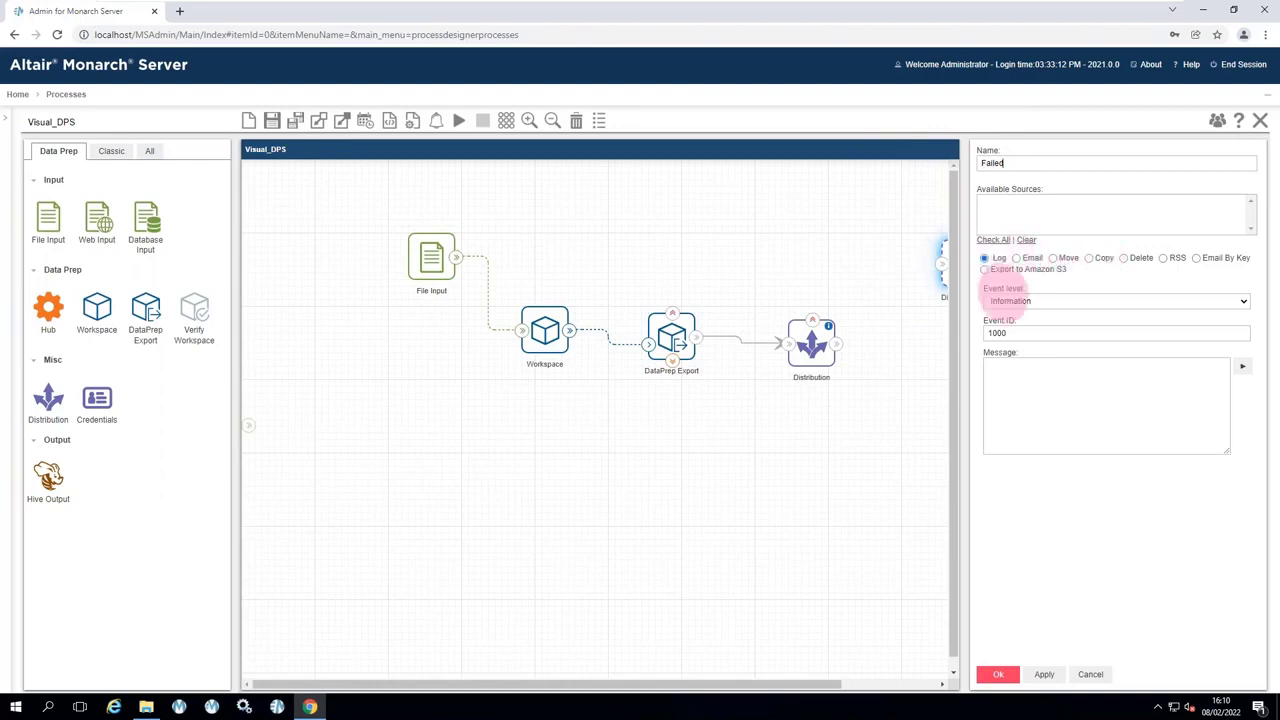
{"action": "left_click", "coordinate": [1019, 369]}
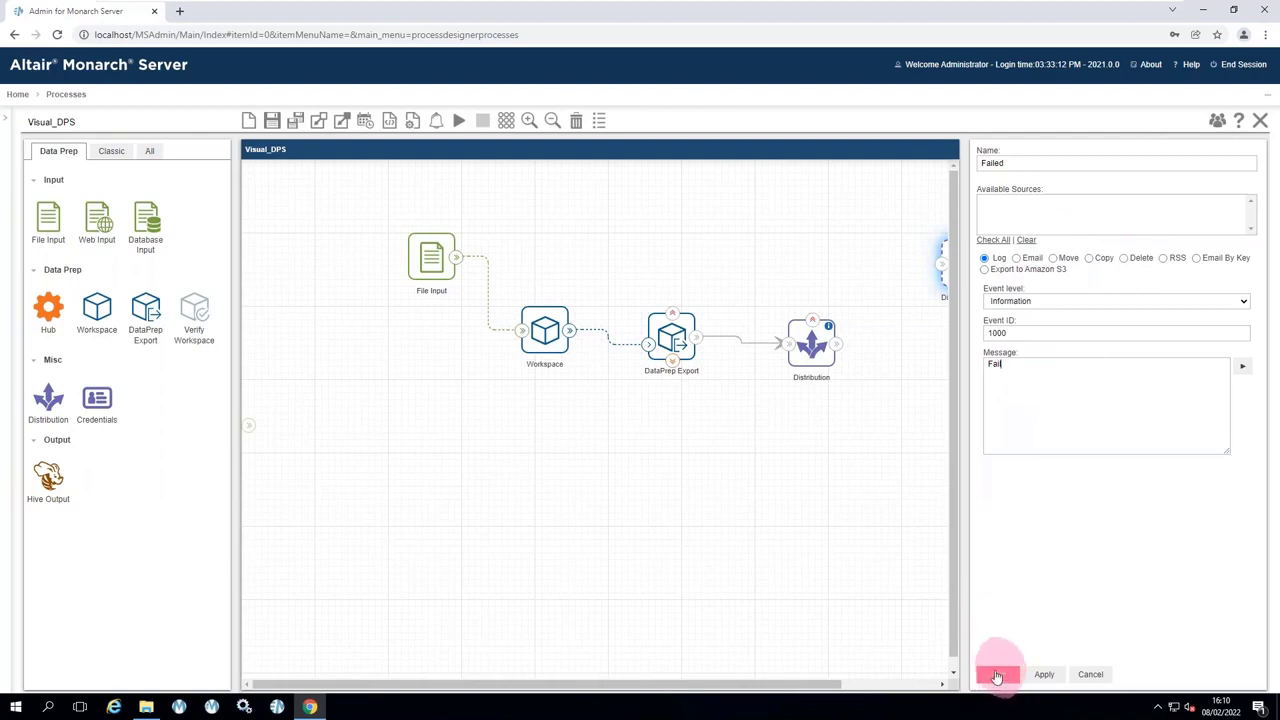
{"action": "left_click", "coordinate": [997, 677]}
{"action": "left_click_drag", "start_coordinate": [813, 327], "coordinate": [966, 264]}
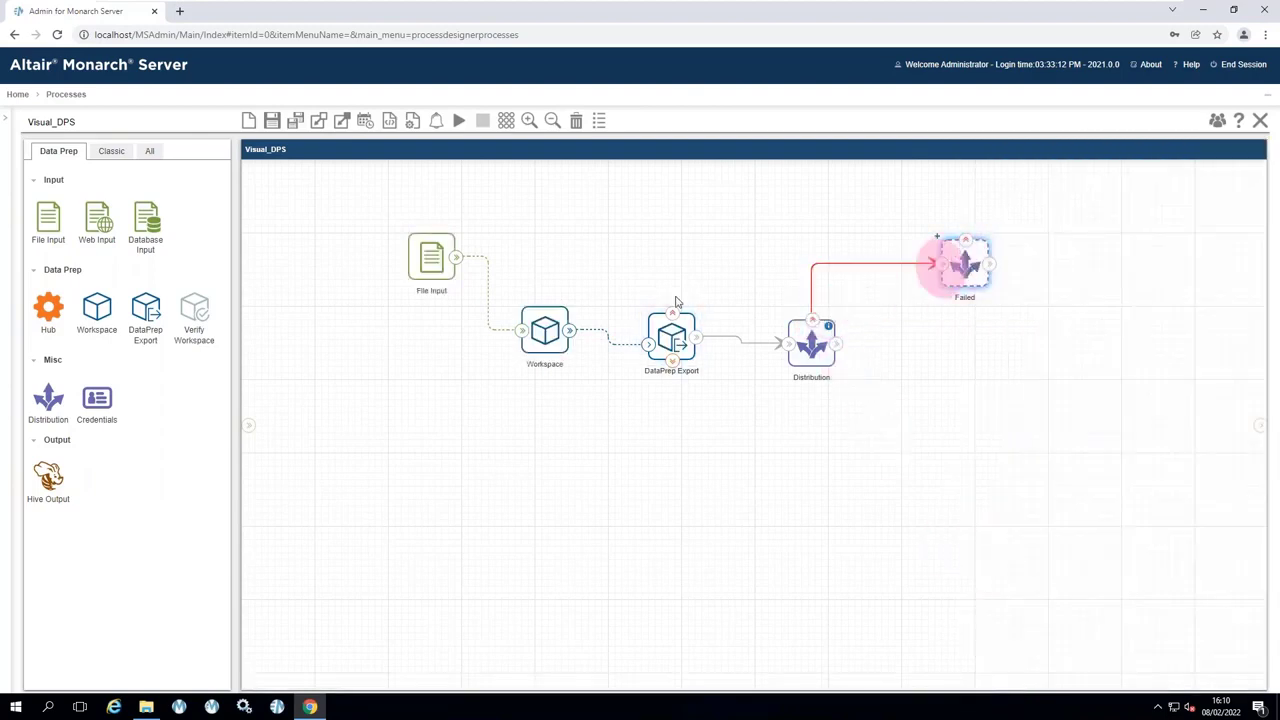
Add a Log Distribution named OK with the message OK and link the first Distribution's normal output to it.
{"action": "left_click", "coordinate": [32, 397]}
{"action": "left_click_drag", "start_coordinate": [68, 404], "coordinate": [975, 371]}
{"action": "left_click", "coordinate": [1076, 160]}
{"action": "left_click_drag", "start_coordinate": [1076, 160], "coordinate": [879, 165]}
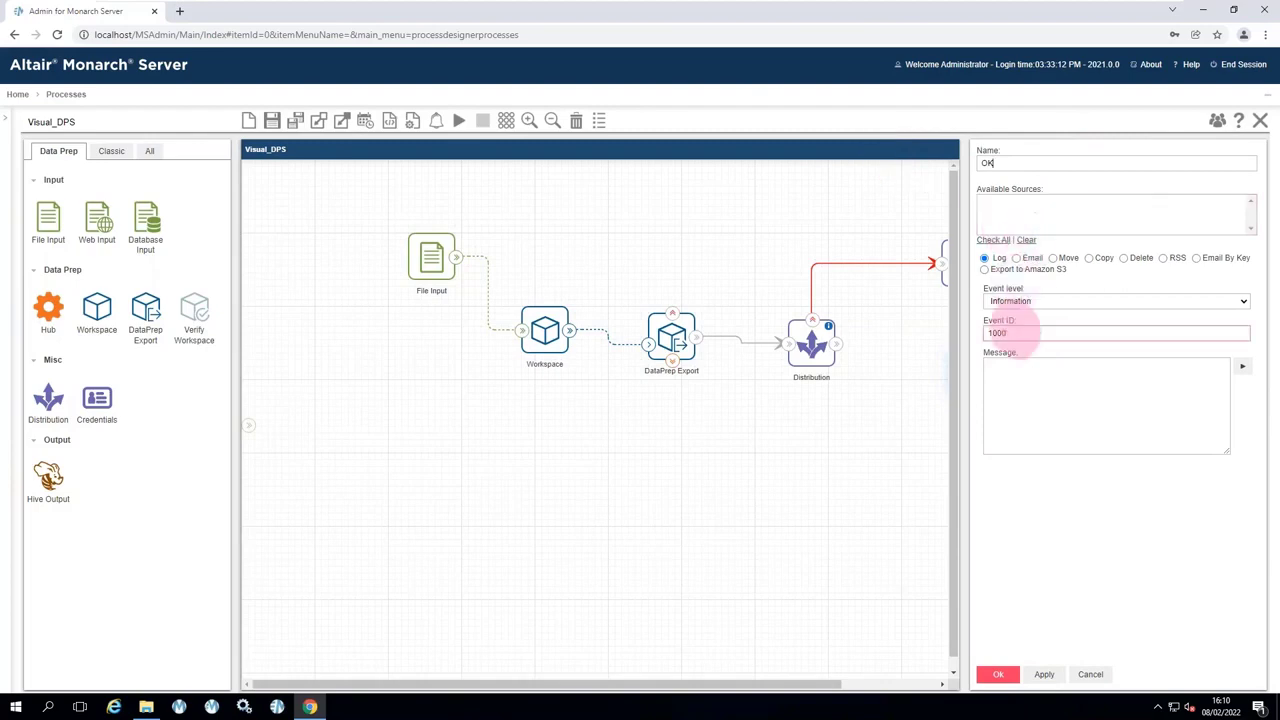
{"action": "left_click", "coordinate": [1010, 374]}
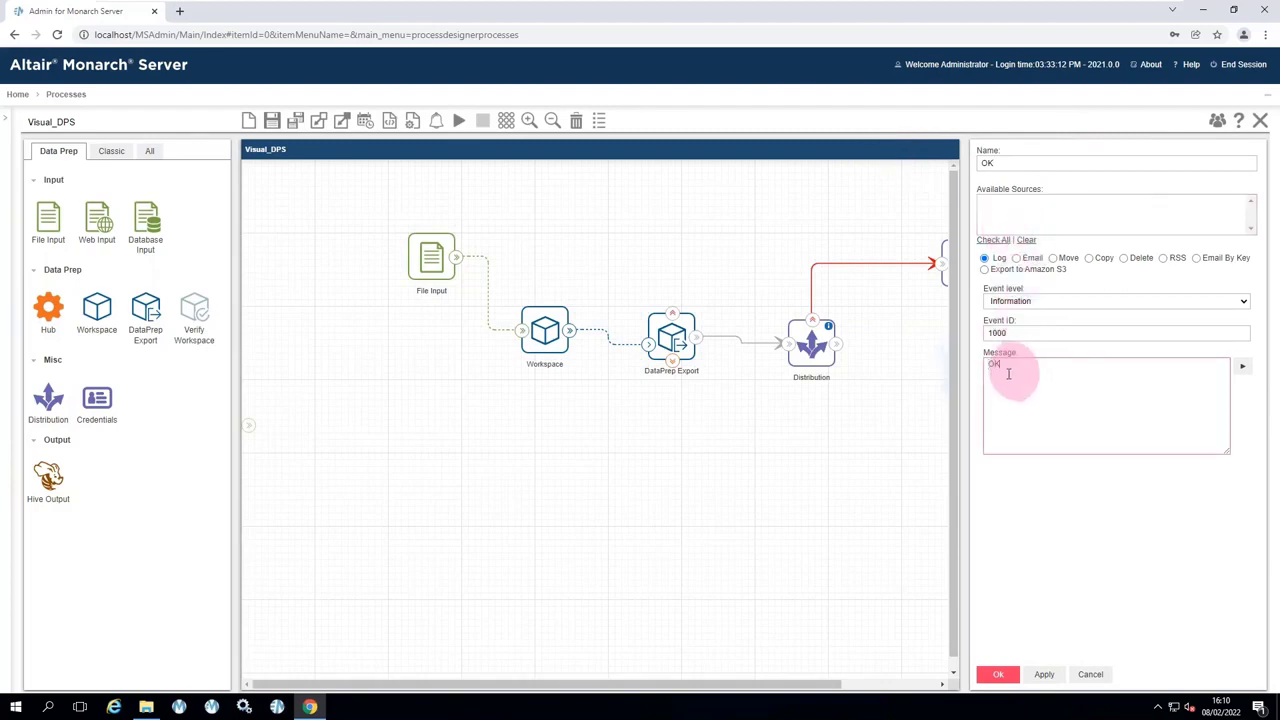
{"action": "left_click", "coordinate": [996, 673]}
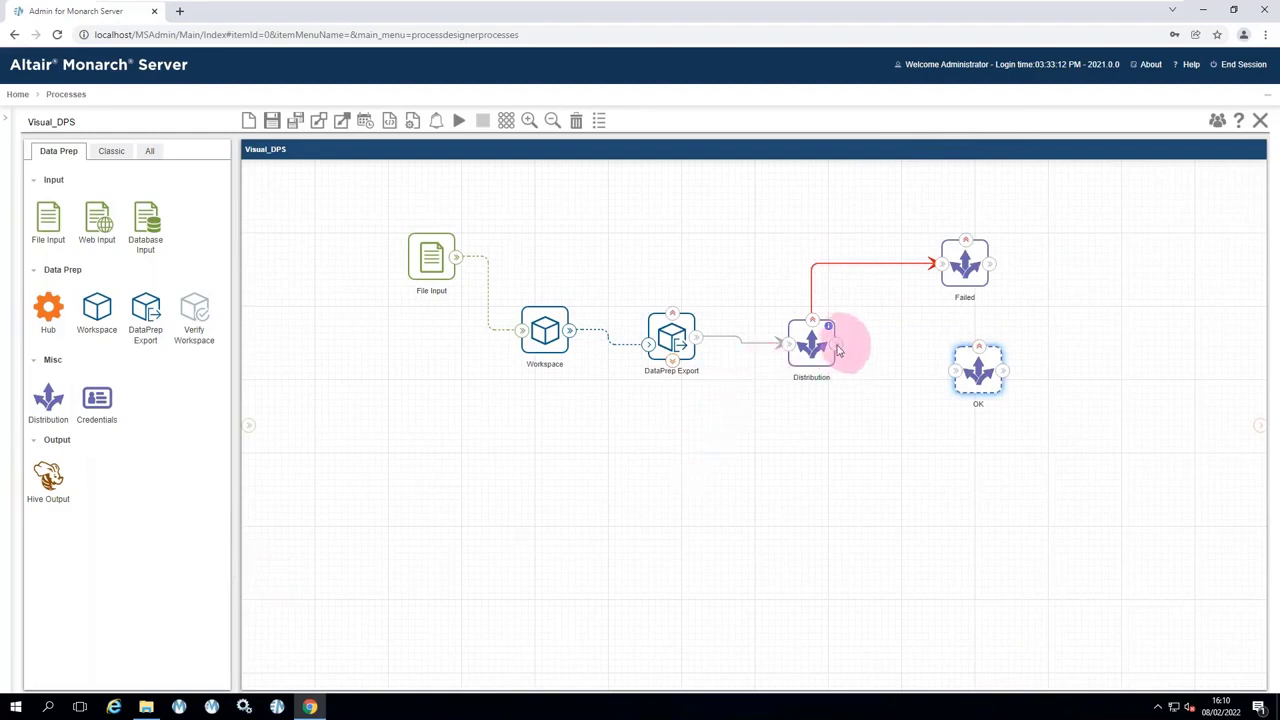
{"action": "left_click_drag", "start_coordinate": [838, 349], "coordinate": [975, 368]}
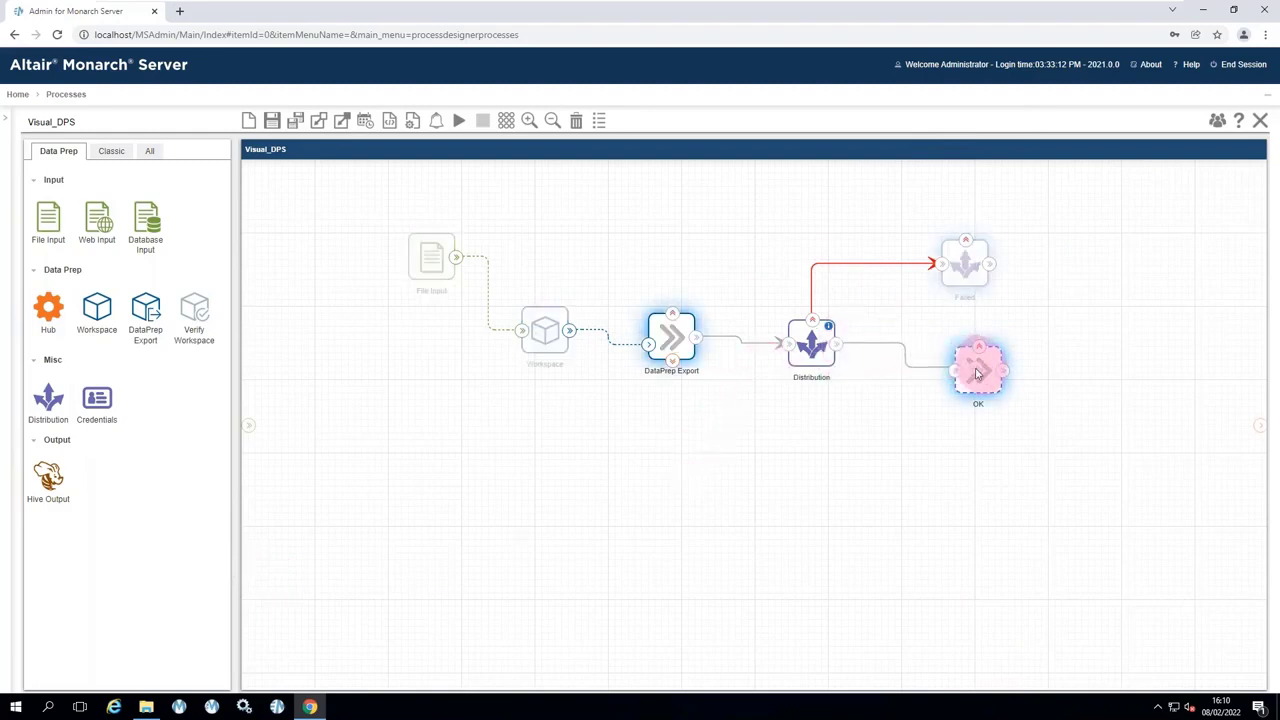
Delete all files in the Done\20220208 folder in File Explorer and run the Visual_DPS process again.
{"action": "left_click", "coordinate": [147, 708]}
{"action": "left_click", "coordinate": [858, 272]}
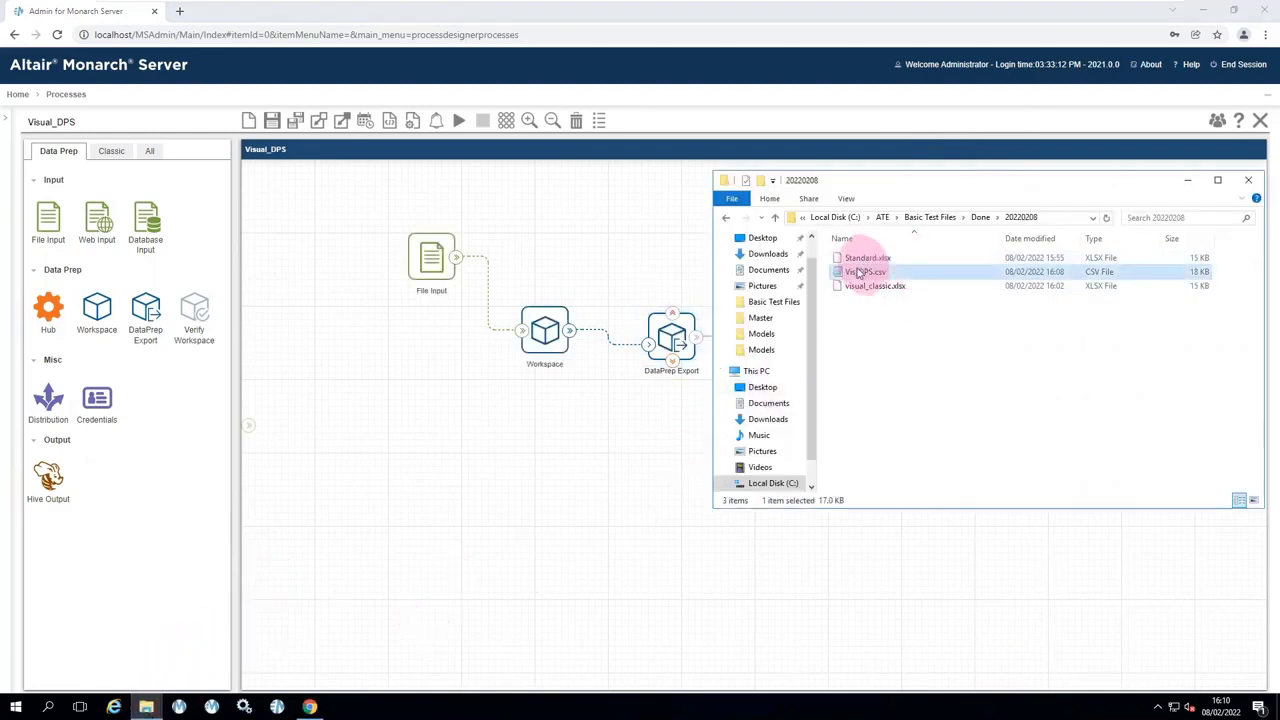
{"action": "key", "text": "ctrl+a"}
{"action": "key", "text": "Delete"}
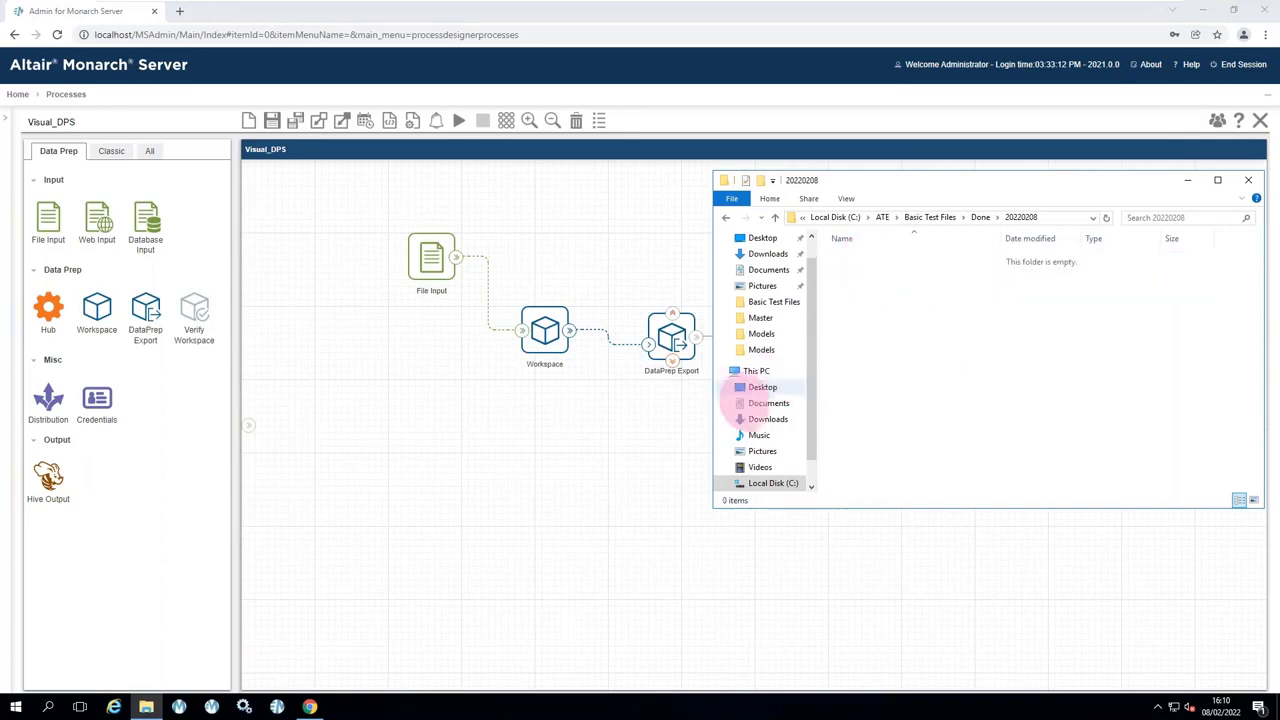
{"action": "left_click", "coordinate": [545, 209]}
{"action": "left_click", "coordinate": [458, 120]}
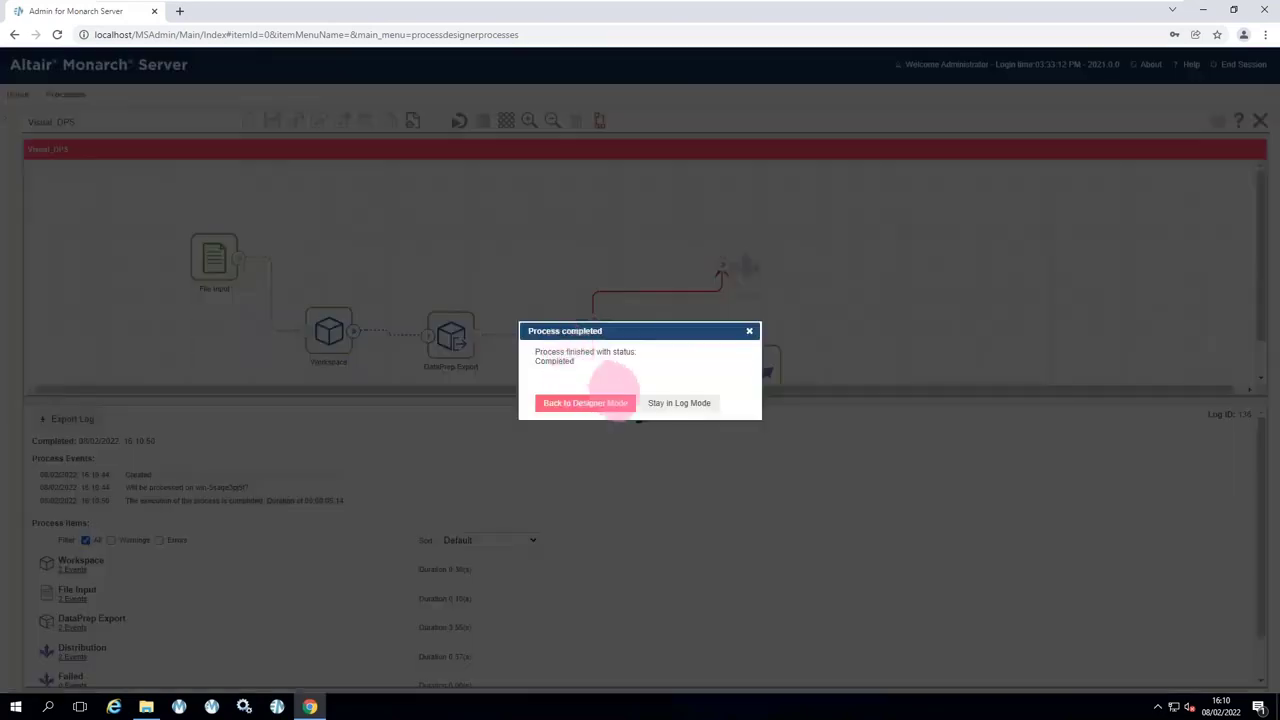
Stay in log mode and examine the events of the Failed and OK distributions for the completed run.
{"action": "left_click", "coordinate": [672, 402]}
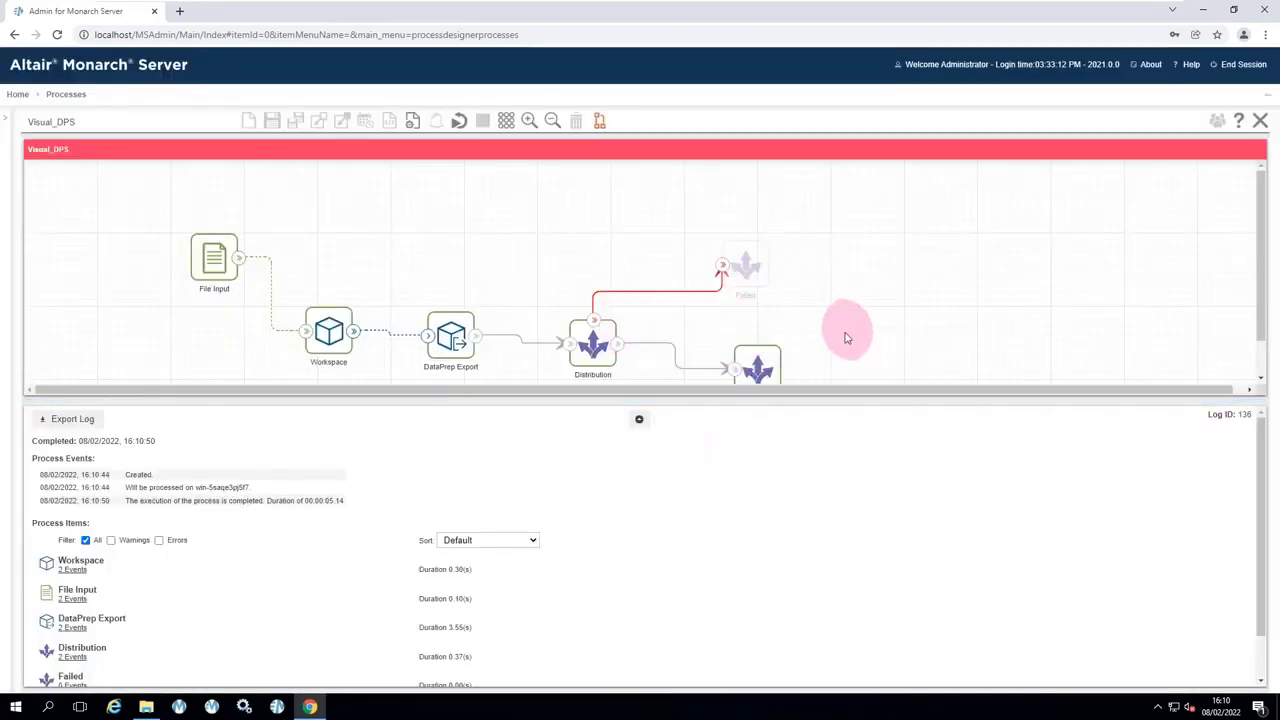
{"action": "scroll", "coordinate": [840, 345], "scroll_direction": "down", "scroll_amount": 1}
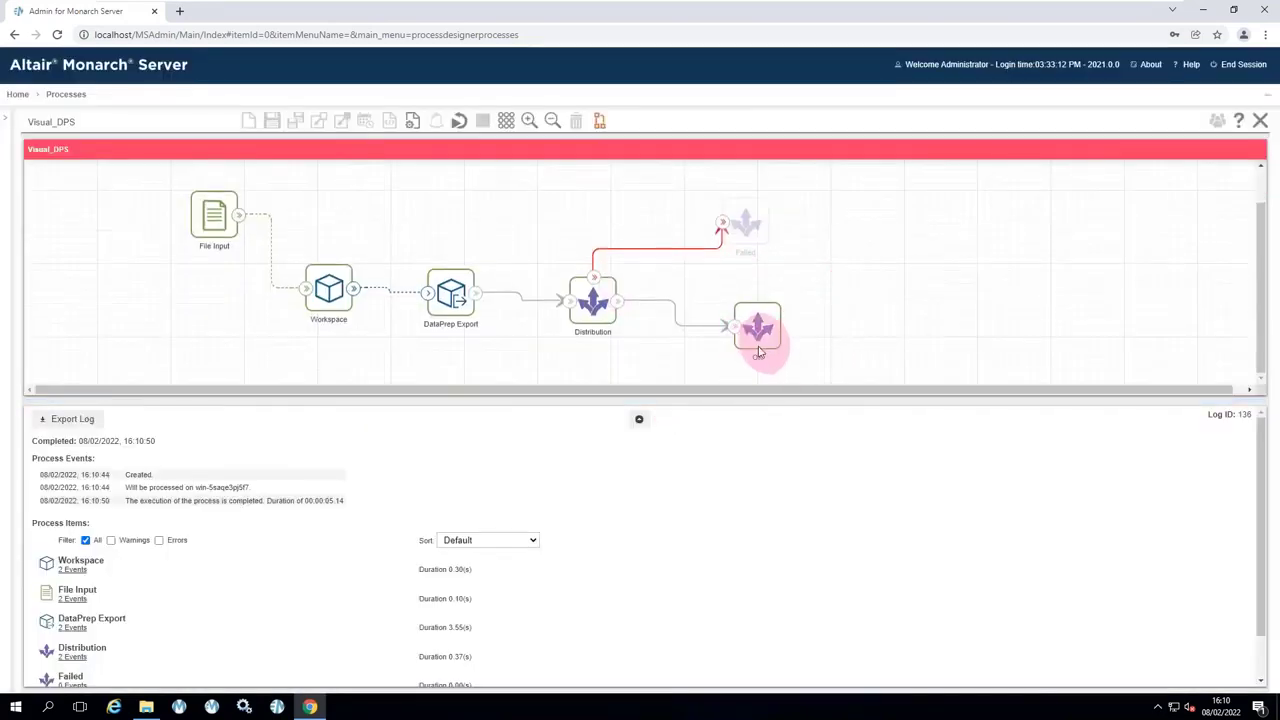
{"action": "scroll", "coordinate": [100, 600], "scroll_direction": "down", "scroll_amount": 1}
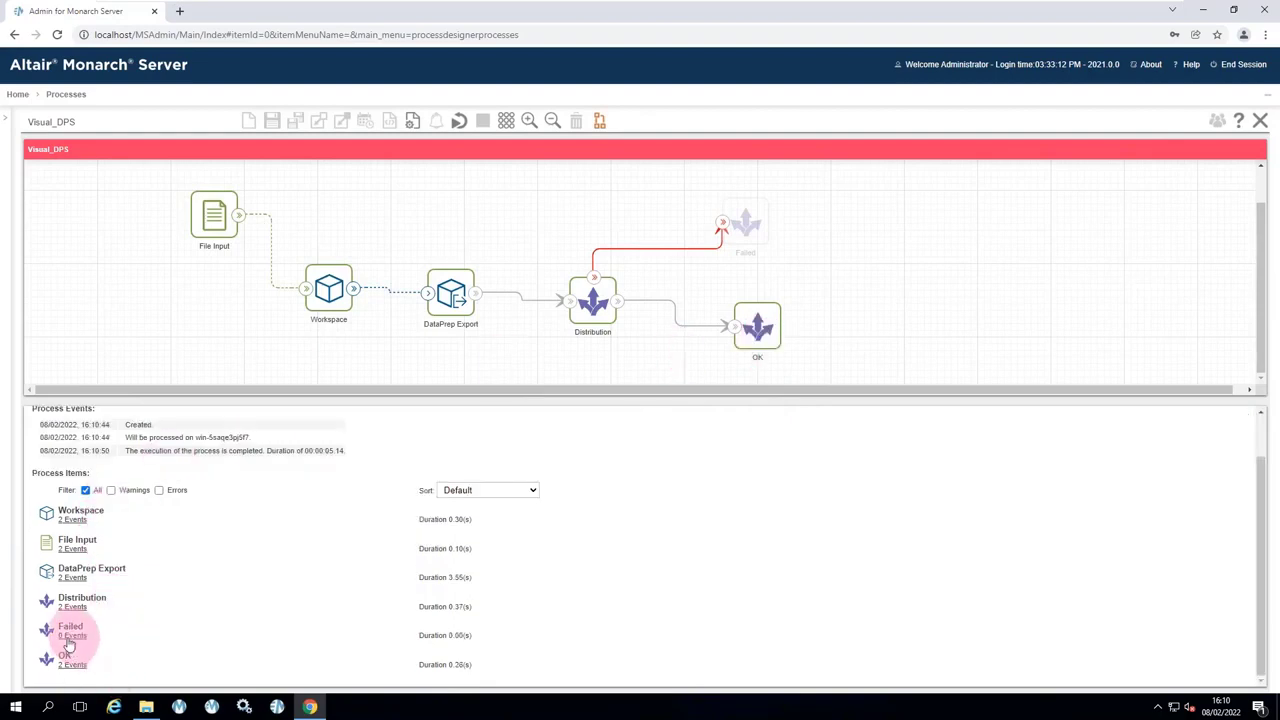
{"action": "left_click", "coordinate": [70, 637]}
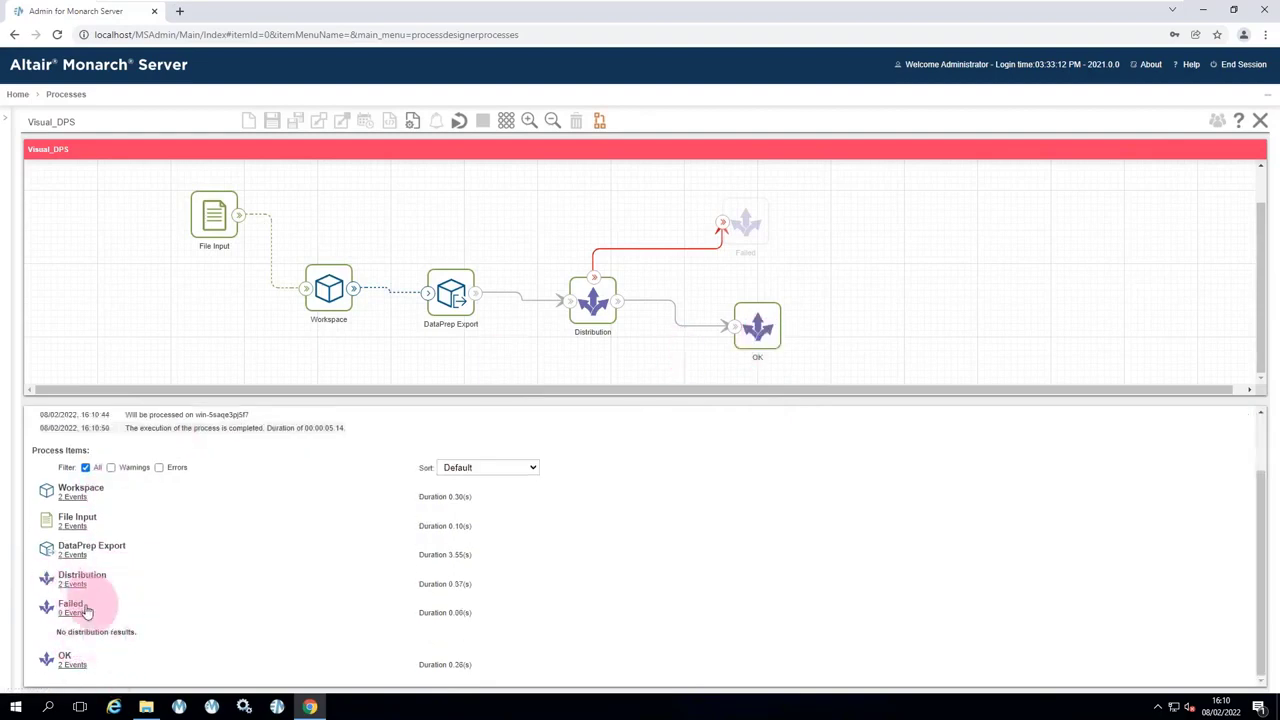
{"action": "left_click", "coordinate": [72, 665]}
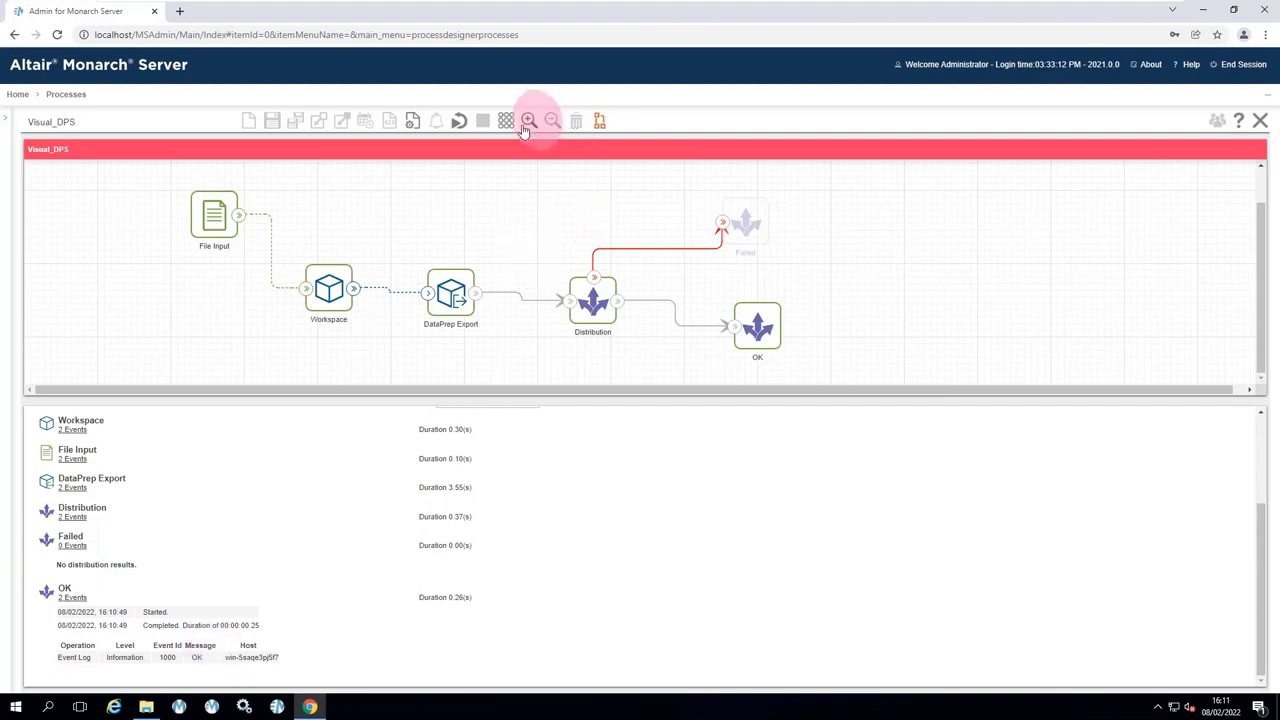
Run the Visual_DPS process again, stay in log mode, and examine the Failed and OK distribution events.
{"action": "left_click", "coordinate": [459, 120]}
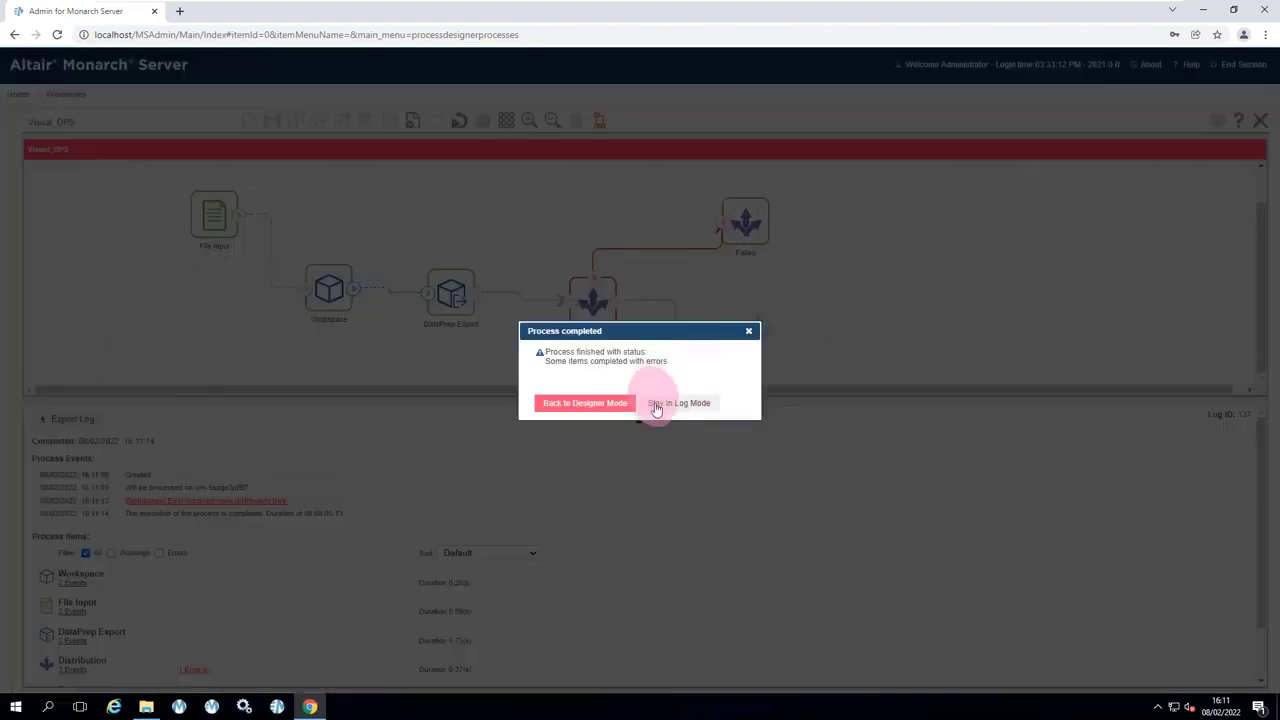
{"action": "left_click", "coordinate": [656, 404]}
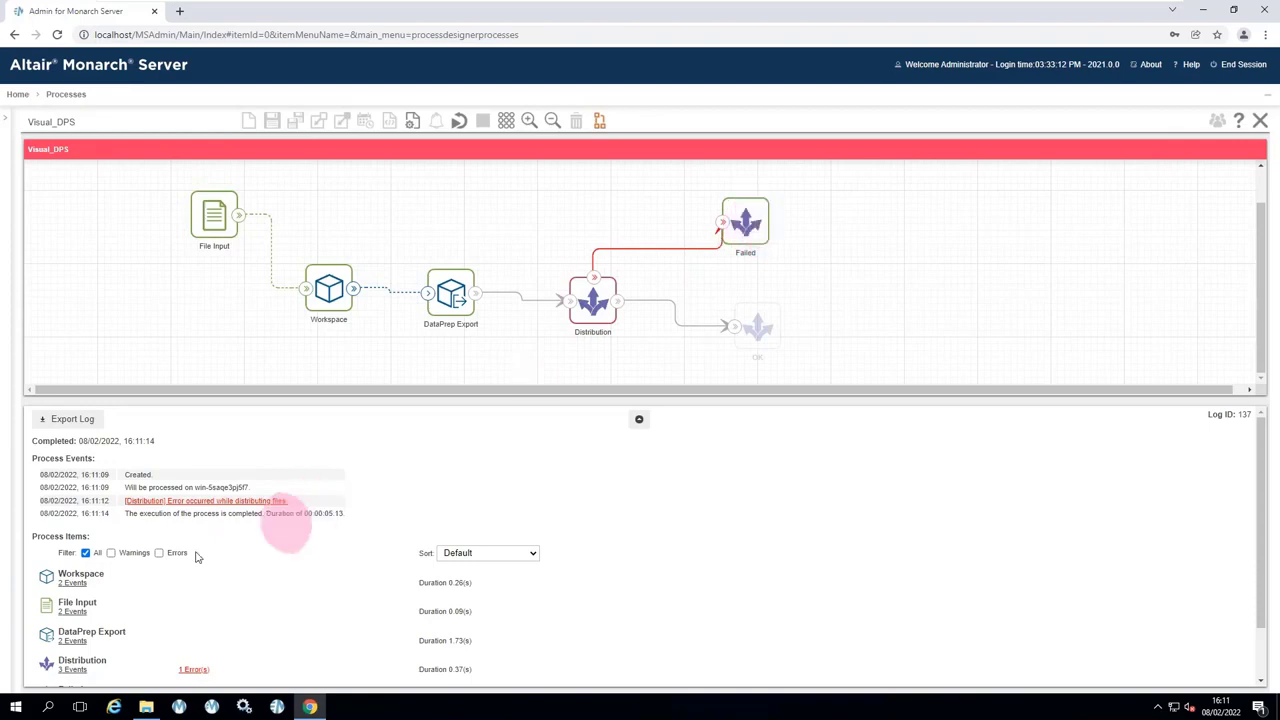
{"action": "scroll", "coordinate": [78, 663], "scroll_direction": "down", "scroll_amount": 1}
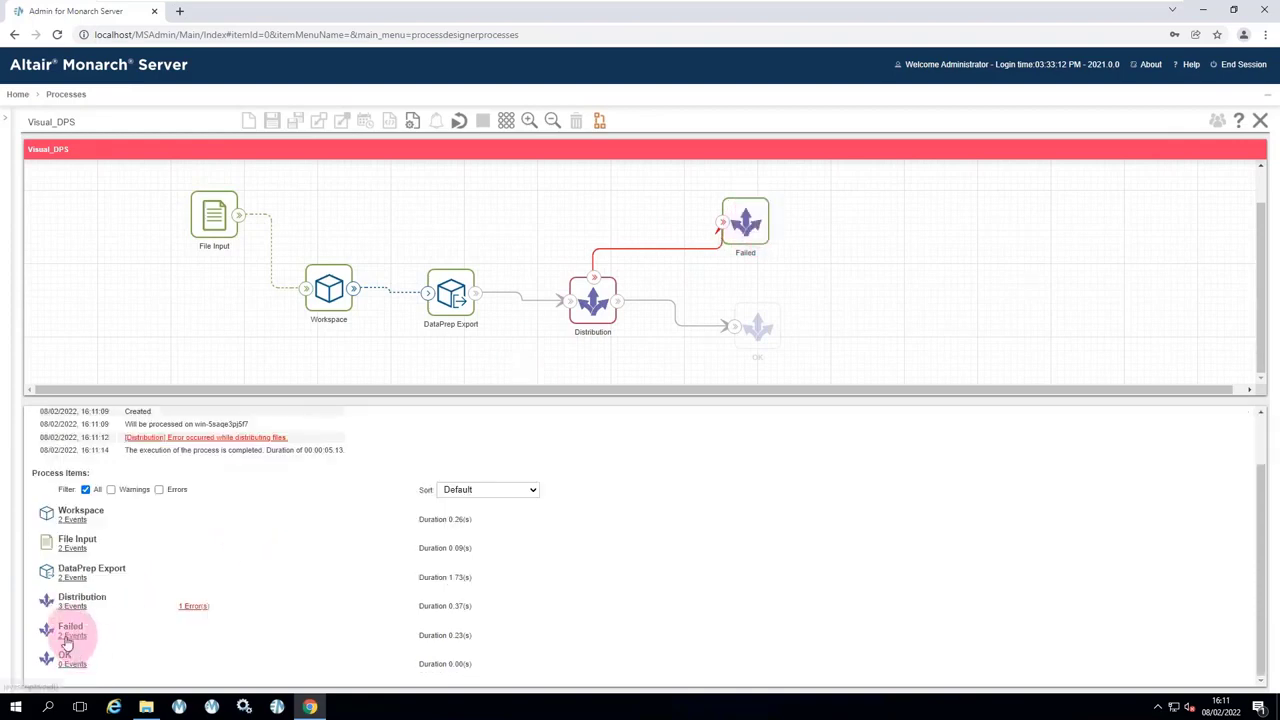
{"action": "left_click", "coordinate": [68, 636]}
{"action": "left_click", "coordinate": [69, 663]}
{"action": "scroll", "coordinate": [69, 663], "scroll_direction": "down", "scroll_amount": 1}
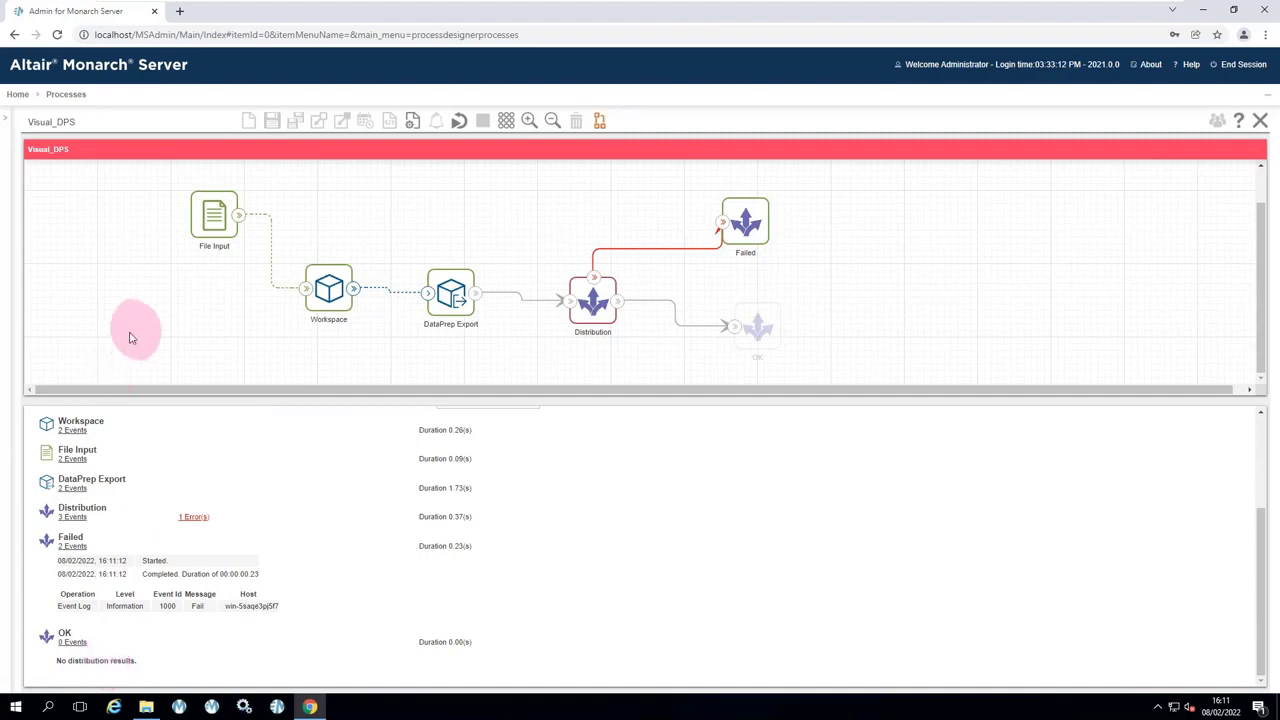
Return to designer mode and rearrange the process items compactly, with Failed above and OK below the first Distribution.
{"action": "left_click", "coordinate": [599, 121]}
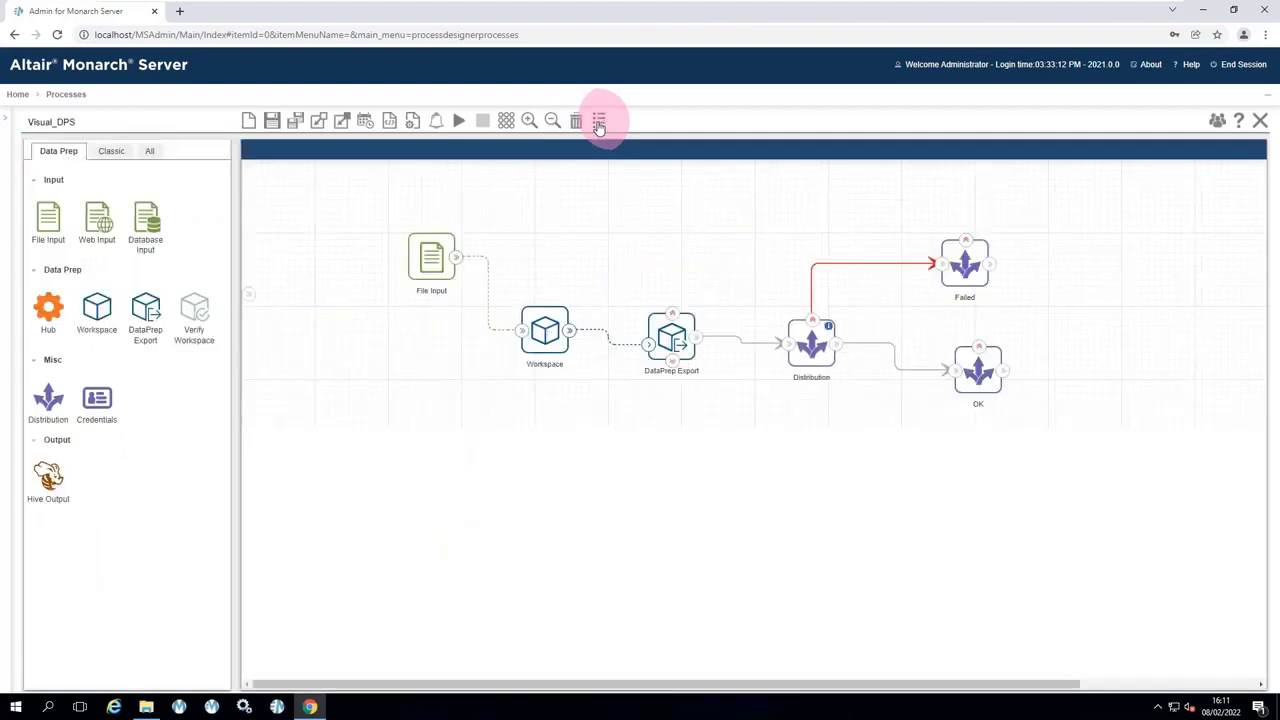
{"action": "left_click_drag", "start_coordinate": [948, 392], "coordinate": [1071, 409]}
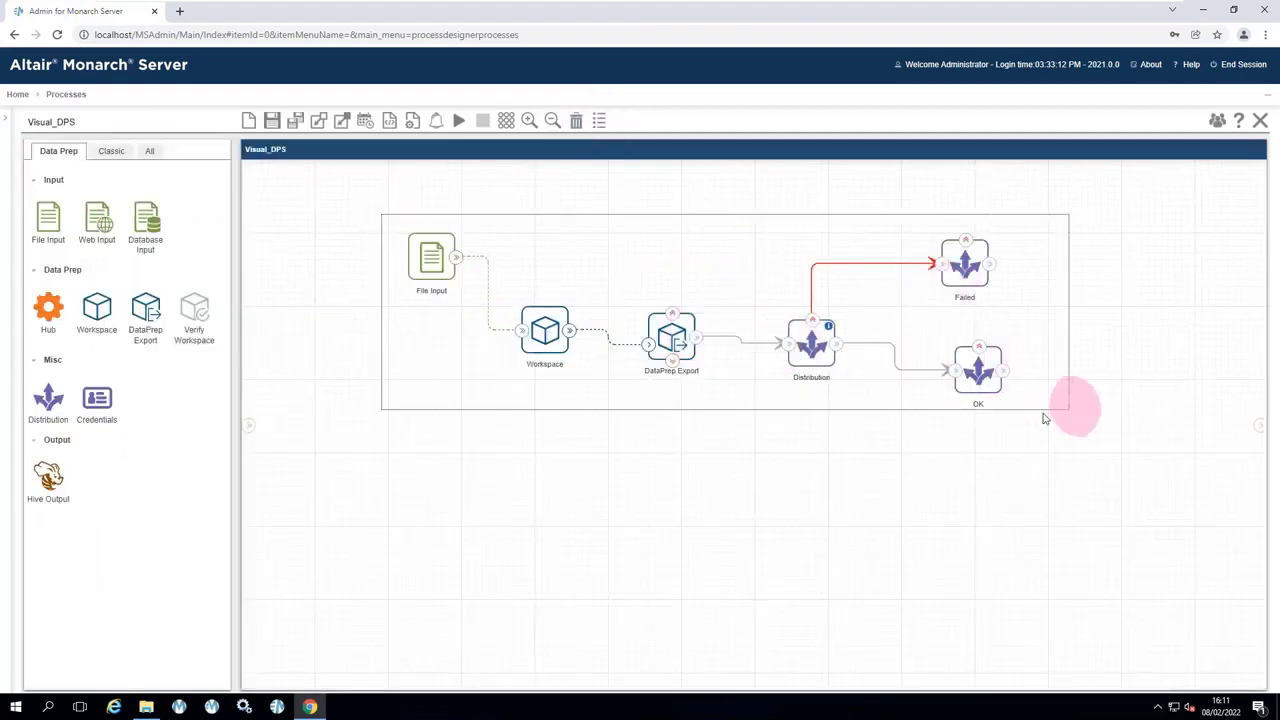
{"action": "left_click_drag", "start_coordinate": [431, 257], "coordinate": [262, 210]}
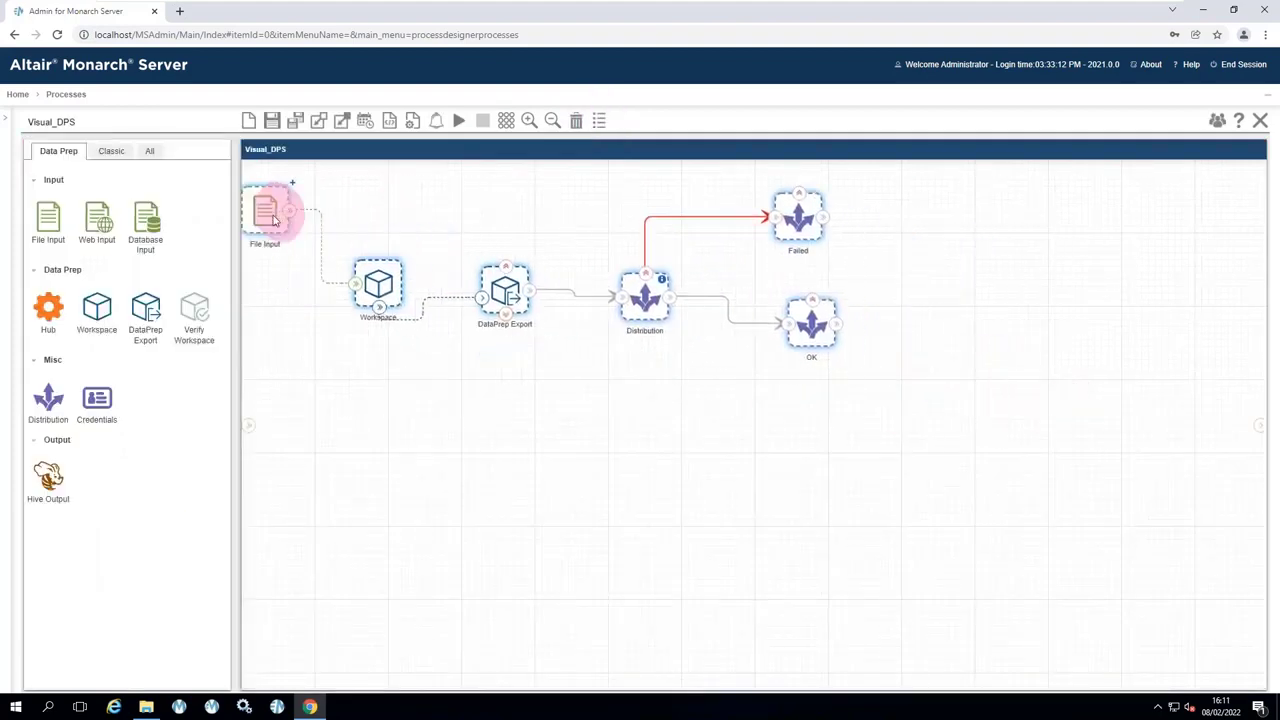
{"action": "left_click_drag", "start_coordinate": [377, 283], "coordinate": [398, 340]}
{"action": "left_click", "coordinate": [431, 389]}
{"action": "left_click_drag", "start_coordinate": [592, 316], "coordinate": [471, 299]}
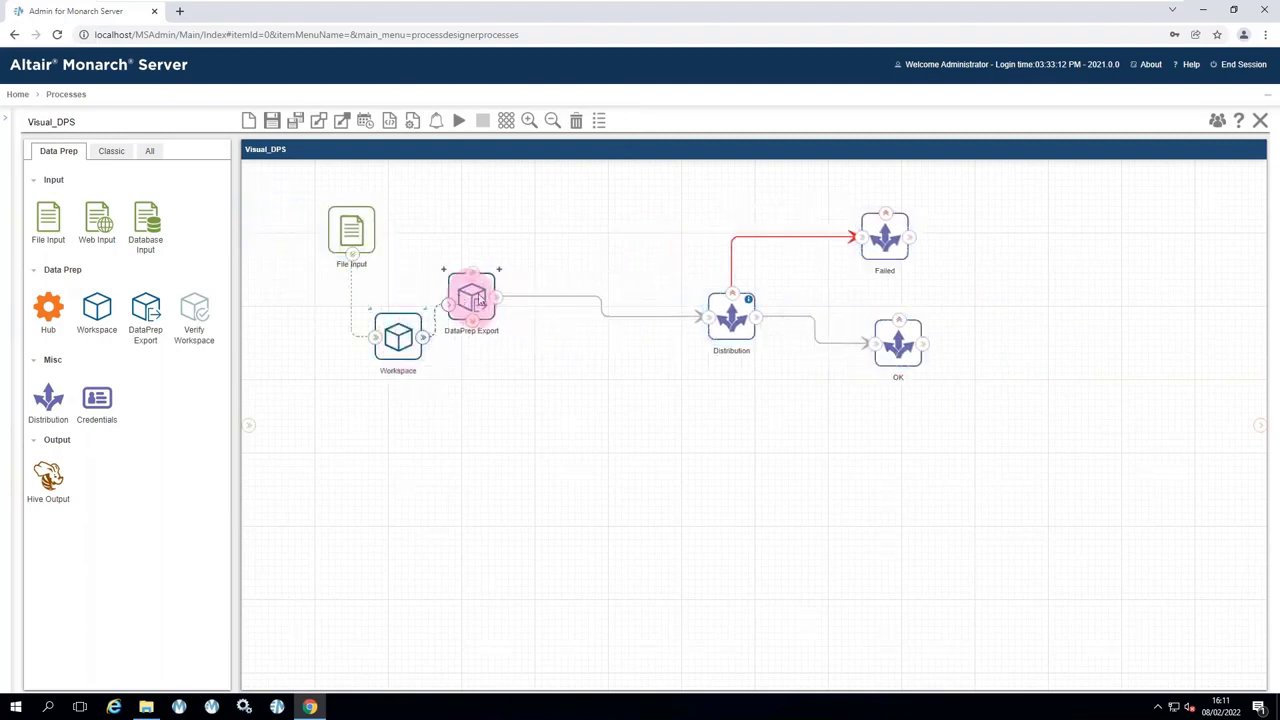
{"action": "left_click_drag", "start_coordinate": [731, 316], "coordinate": [558, 303]}
{"action": "left_click", "coordinate": [897, 272]}
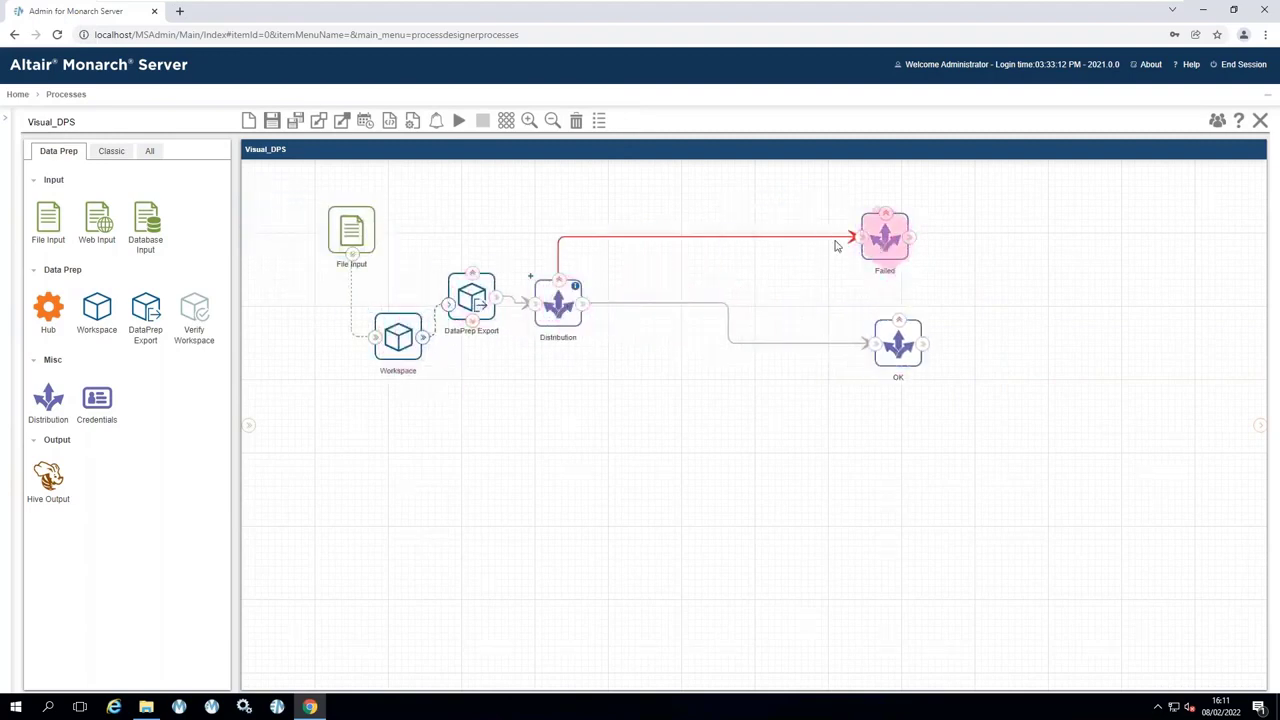
{"action": "left_click_drag", "start_coordinate": [897, 272], "coordinate": [643, 258]}
{"action": "left_click", "coordinate": [894, 340]}
{"action": "left_click_drag", "start_coordinate": [714, 393], "coordinate": [636, 387]}
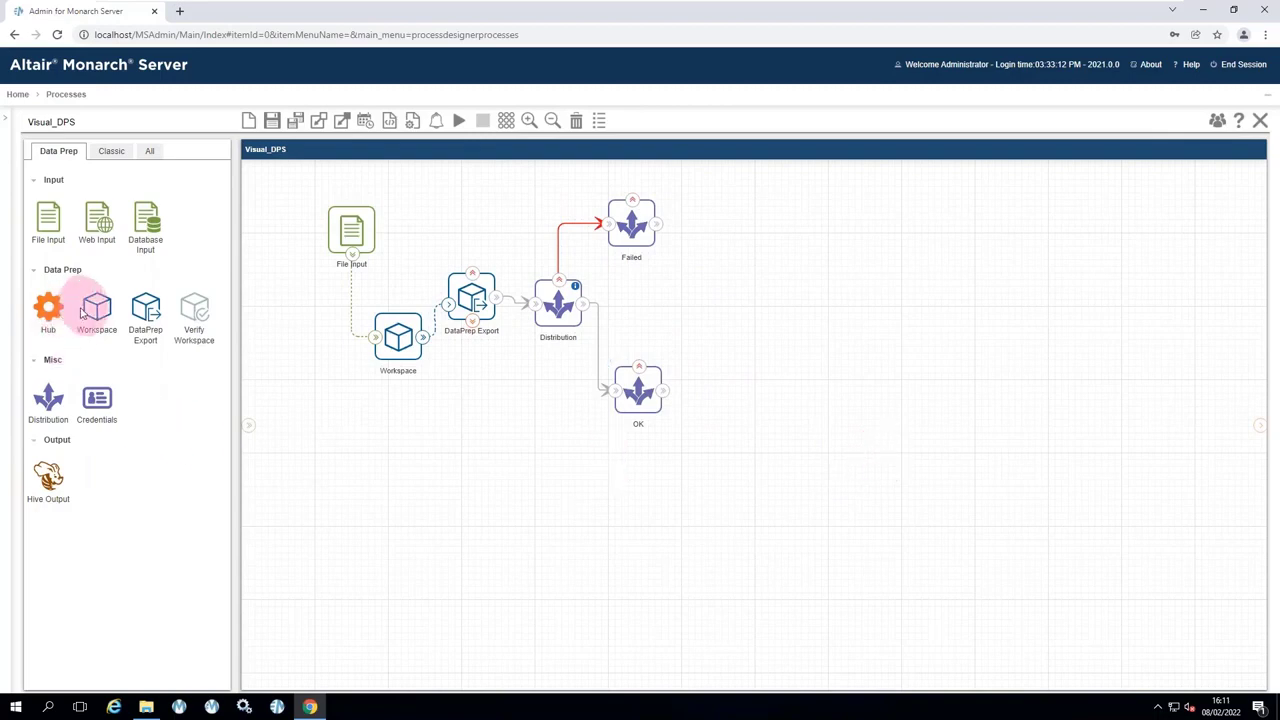
Add a second Workspace below the OK Distribution and assign it the MusicDistribution workspace from the Server Library.
{"action": "left_click_drag", "start_coordinate": [97, 313], "coordinate": [716, 485]}
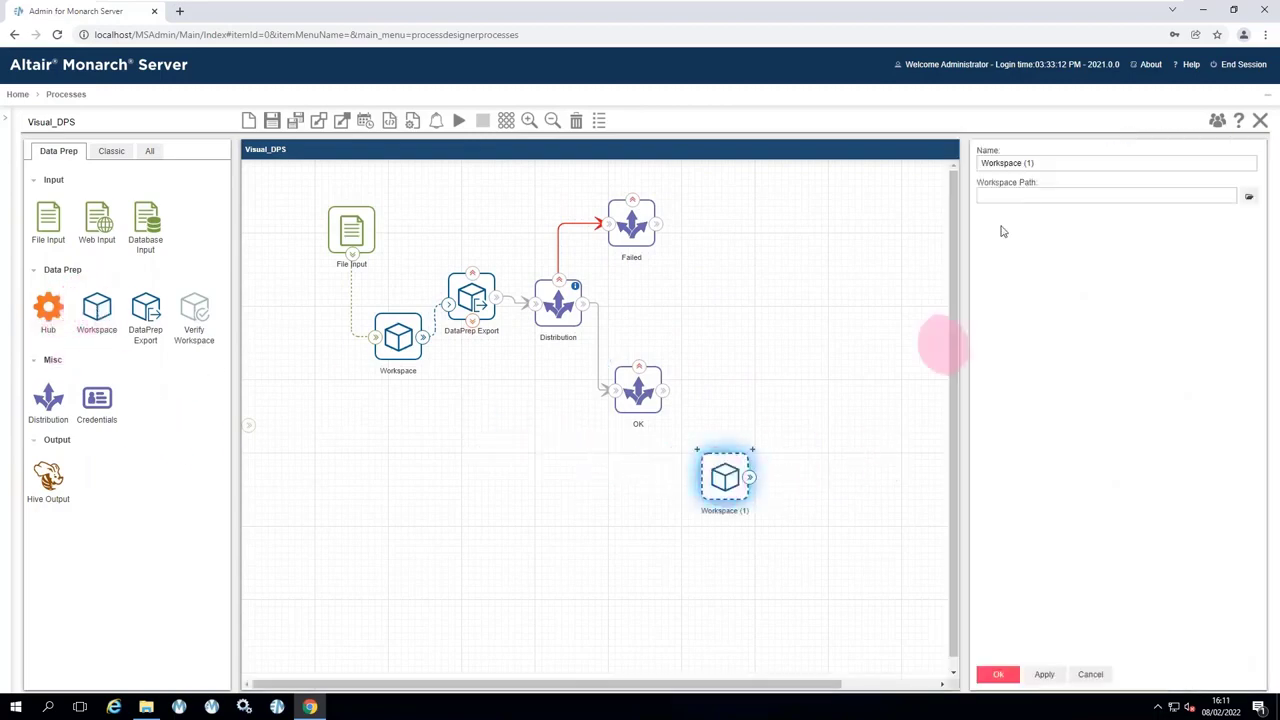
{"action": "left_click", "coordinate": [1249, 196]}
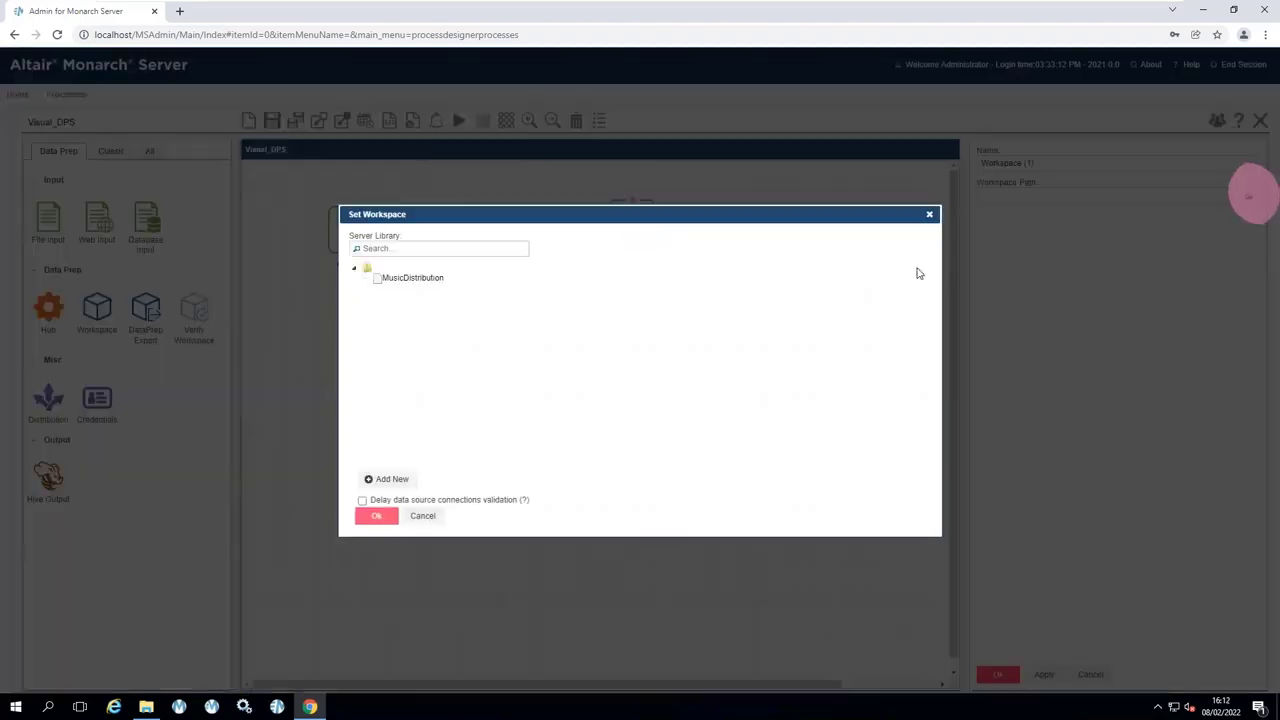
{"action": "left_click", "coordinate": [410, 277]}
{"action": "left_click", "coordinate": [372, 516]}
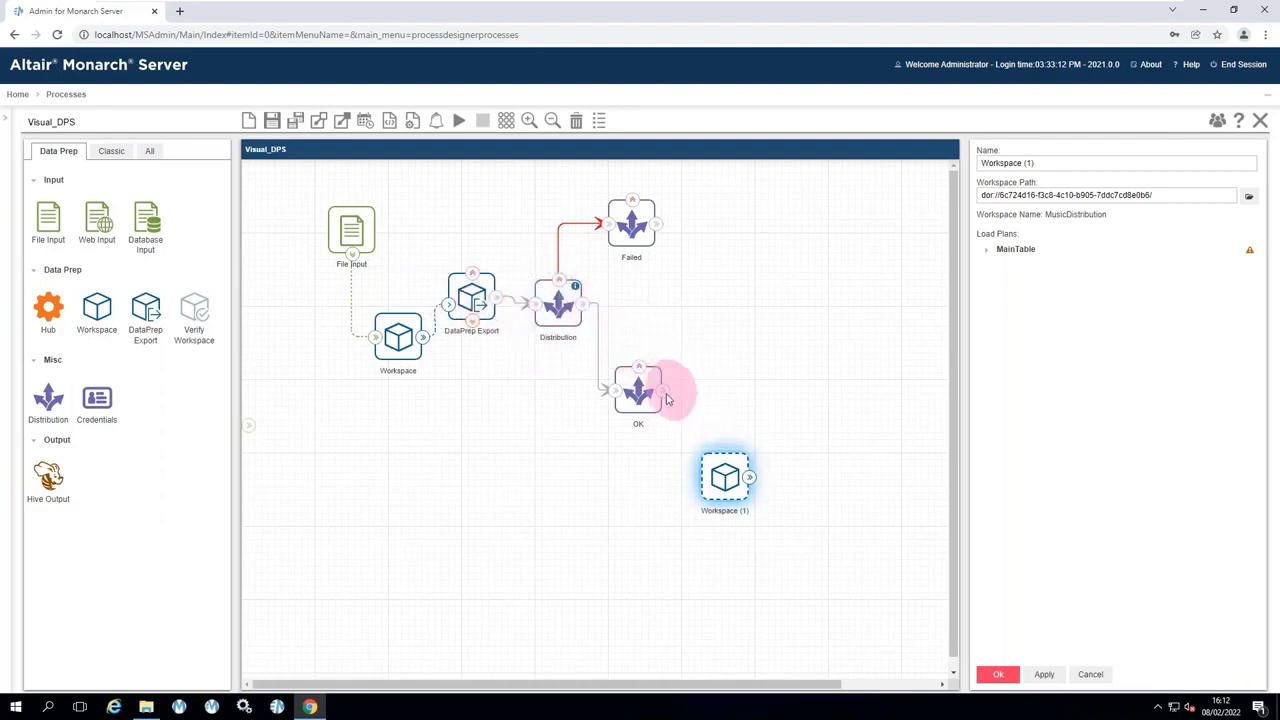
Try to link the OK Distribution's output to the second Workspace.
{"action": "left_click_drag", "start_coordinate": [668, 400], "coordinate": [745, 395]}
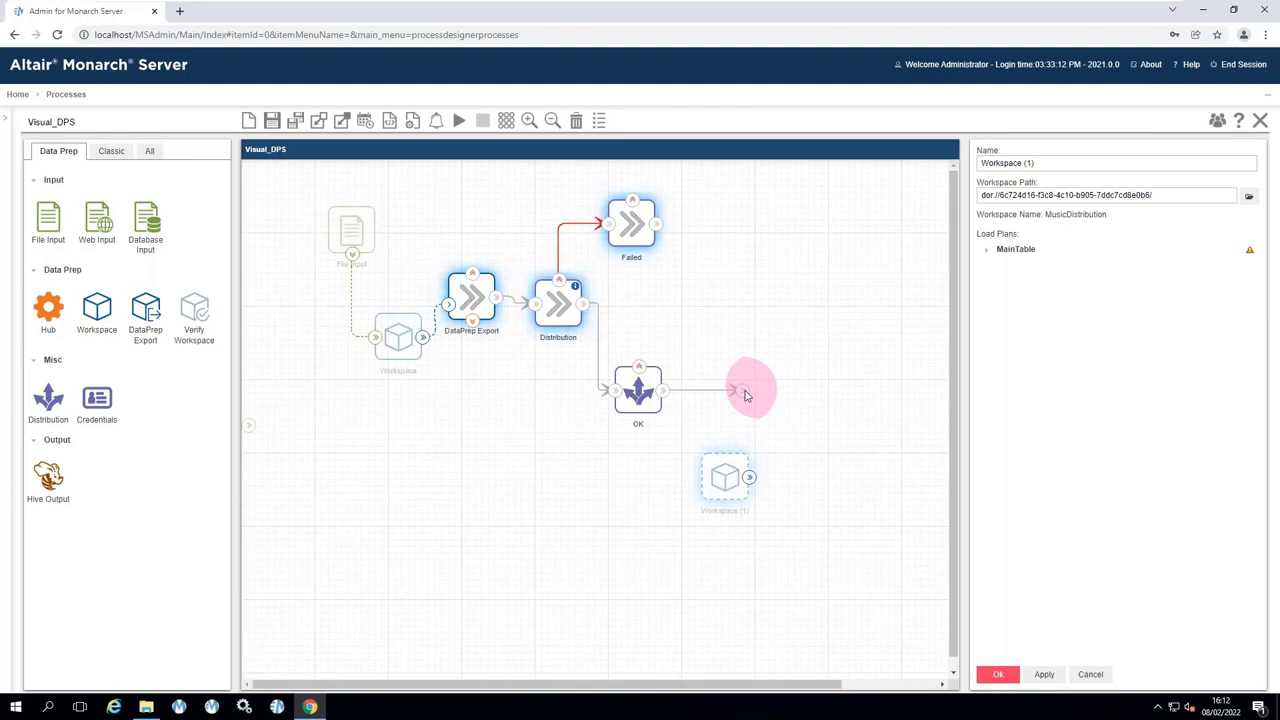
{"action": "left_click_drag", "start_coordinate": [745, 395], "coordinate": [729, 400]}
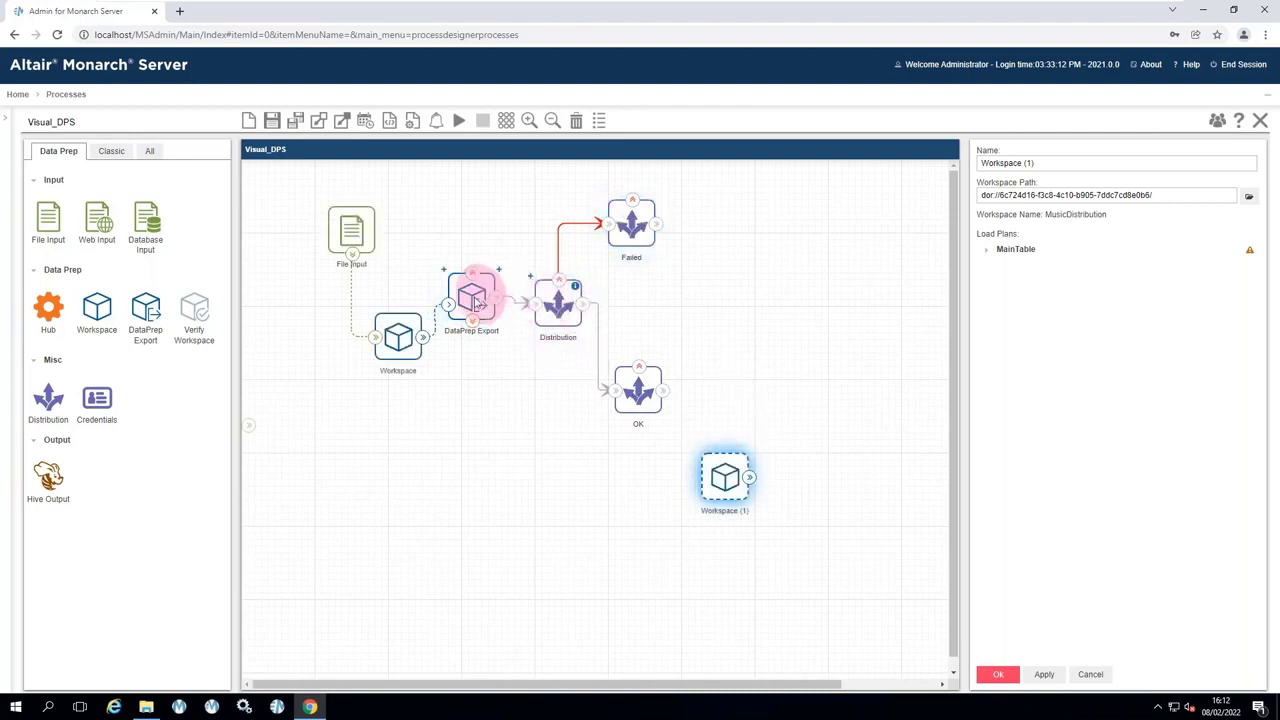
{"action": "mouse_move", "coordinate": [665, 389]}
{"action": "left_mouse_down"}
{"action": "mouse_move", "coordinate": [735, 367]}
{"action": "mouse_move", "coordinate": [697, 427]}
{"action": "mouse_move", "coordinate": [490, 342]}
{"action": "mouse_move", "coordinate": [470, 287]}
{"action": "mouse_move", "coordinate": [466, 309]}
{"action": "mouse_move", "coordinate": [565, 392]}
{"action": "mouse_move", "coordinate": [500, 298]}
{"action": "mouse_move", "coordinate": [526, 417]}
{"action": "mouse_move", "coordinate": [715, 405]}
{"action": "left_mouse_up"}
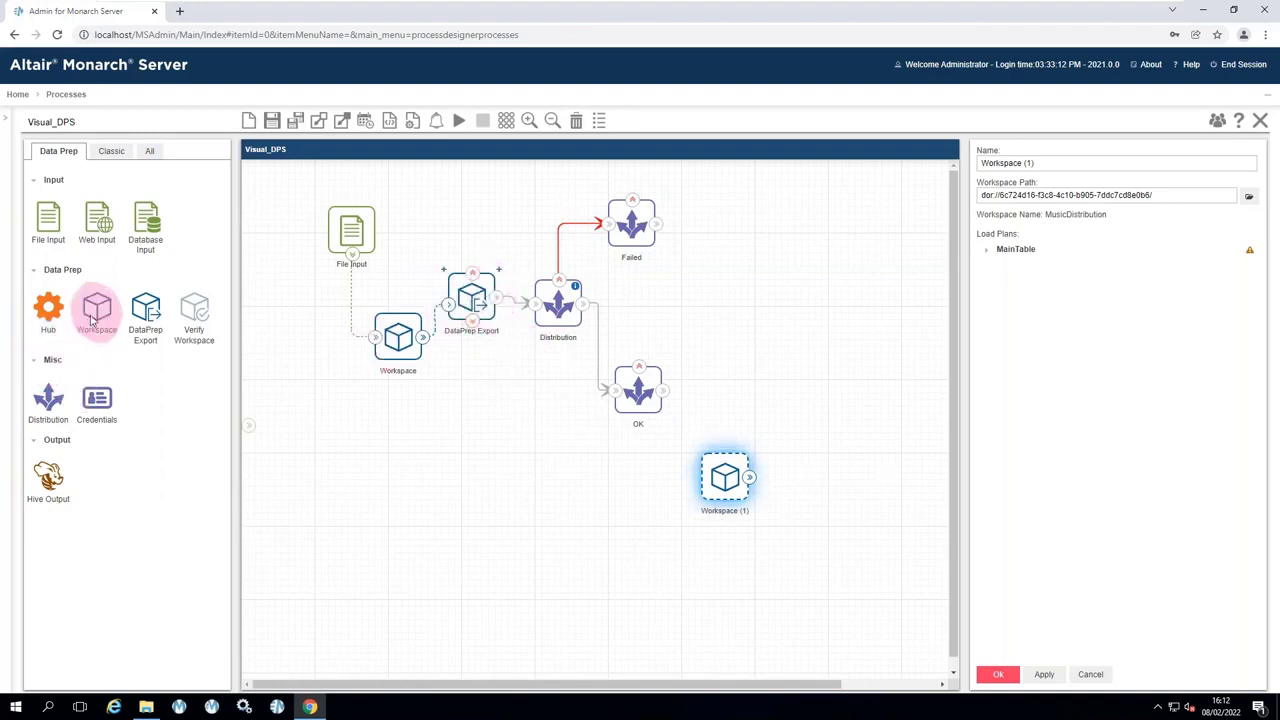
Add a second DataPrep Export and arrange it beside the second Workspace, below the OK Distribution.
{"action": "left_click_drag", "start_coordinate": [157, 318], "coordinate": [557, 516]}
{"action": "left_click", "coordinate": [542, 408]}
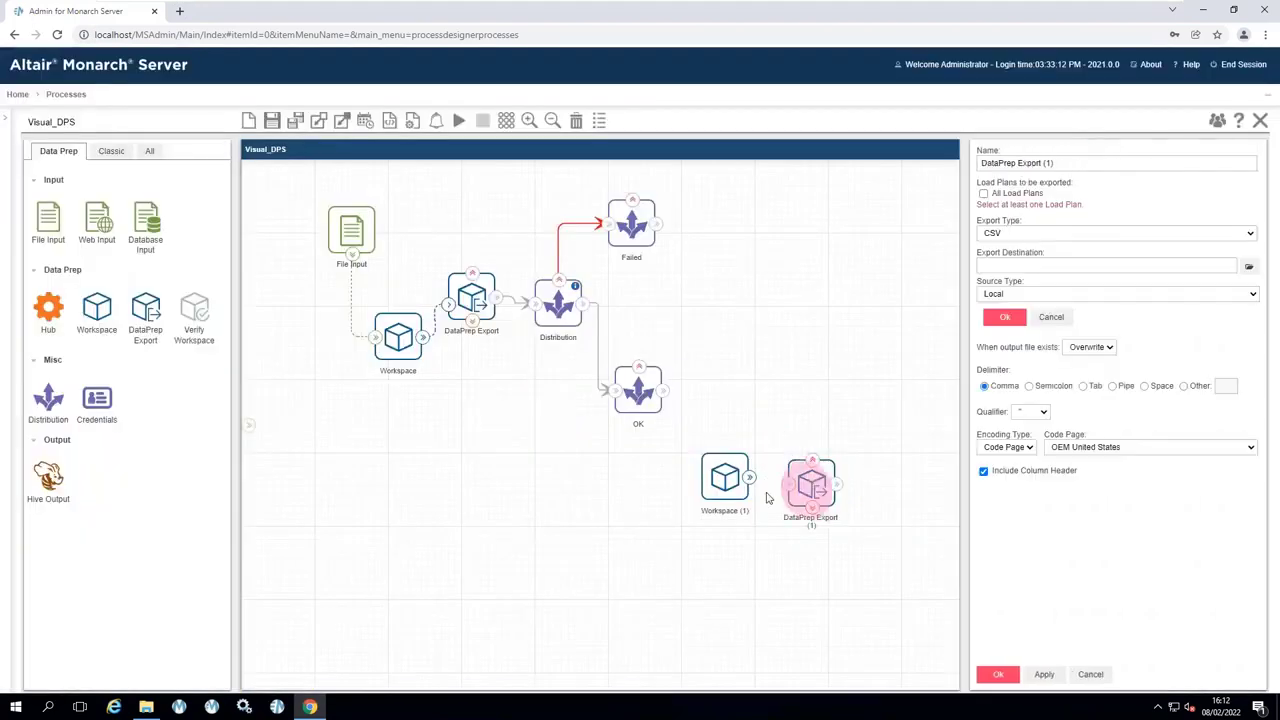
{"action": "left_click_drag", "start_coordinate": [730, 481], "coordinate": [548, 511]}
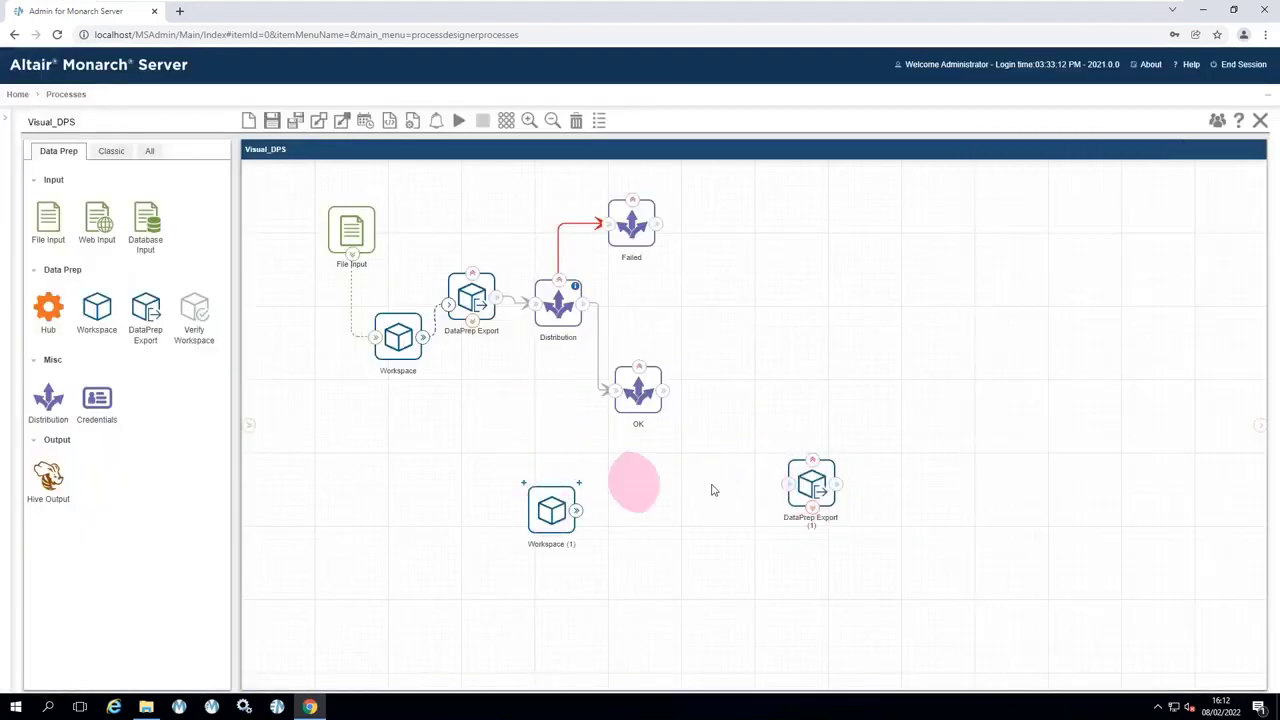
{"action": "left_click_drag", "start_coordinate": [805, 483], "coordinate": [681, 509]}
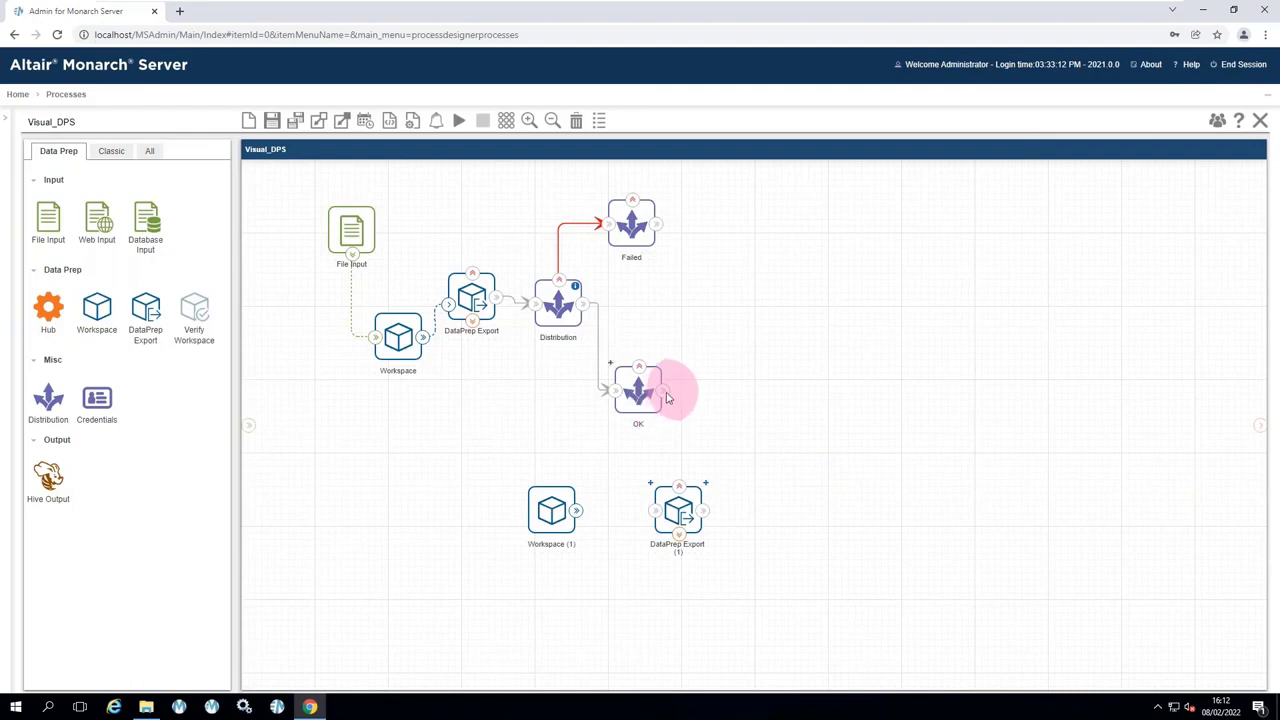
Link the OK Distribution and the second Workspace to the second DataPrep Export, and move both new items closer to OK.
{"action": "left_click_drag", "start_coordinate": [664, 391], "coordinate": [679, 512]}
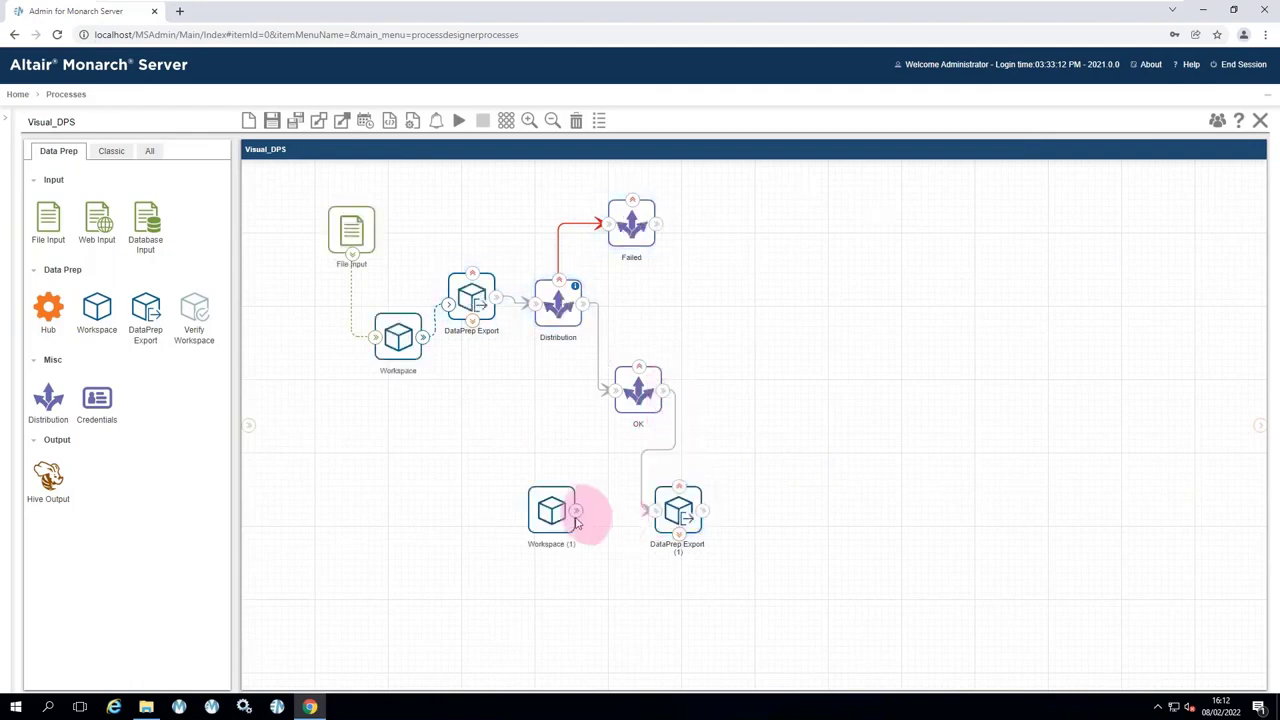
{"action": "mouse_move", "coordinate": [580, 510]}
{"action": "left_mouse_down"}
{"action": "mouse_move", "coordinate": [680, 509]}
{"action": "mouse_move", "coordinate": [590, 519]}
{"action": "left_mouse_up"}
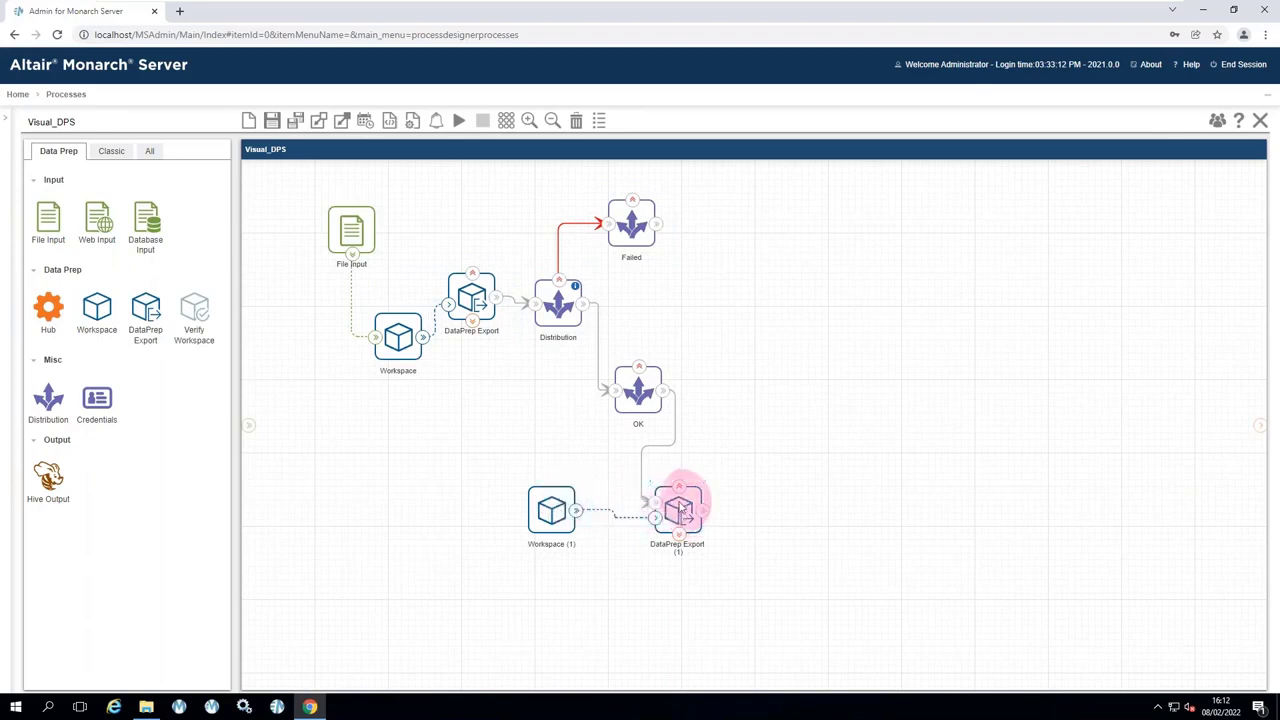
{"action": "left_click_drag", "start_coordinate": [684, 522], "coordinate": [716, 462]}
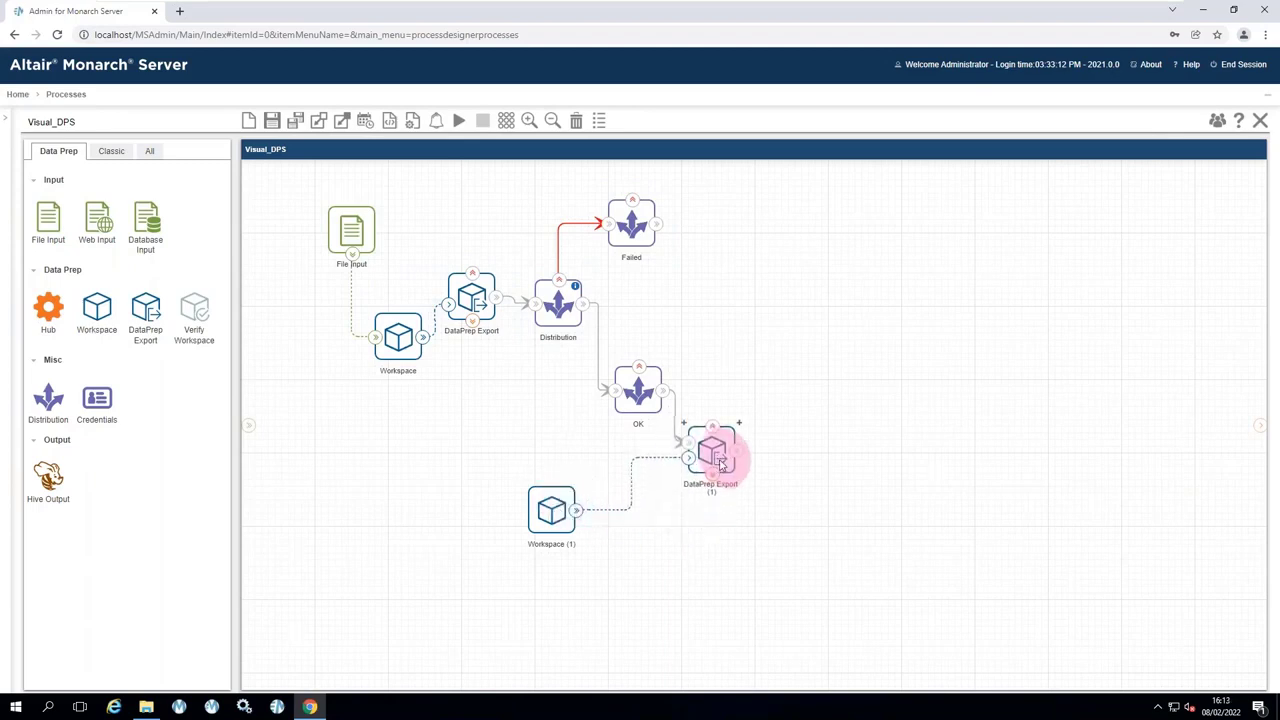
{"action": "left_click_drag", "start_coordinate": [552, 512], "coordinate": [600, 498]}
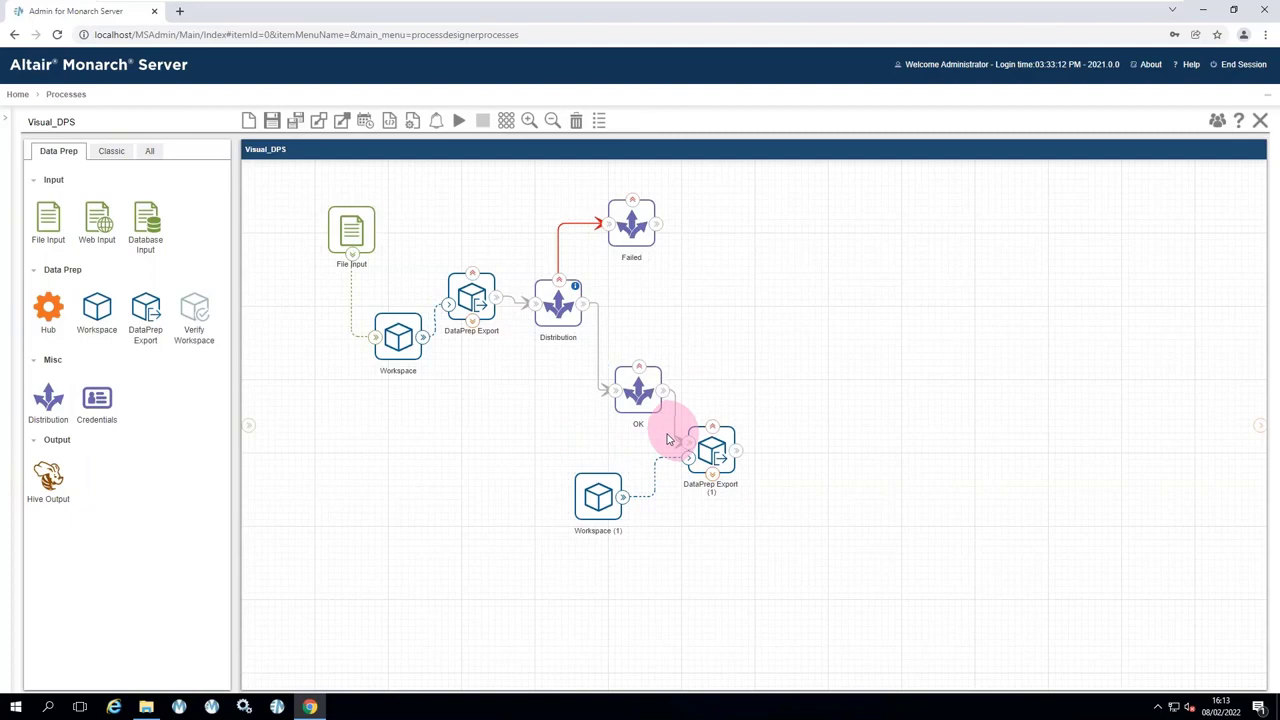
{"action": "left_click", "coordinate": [598, 490]}
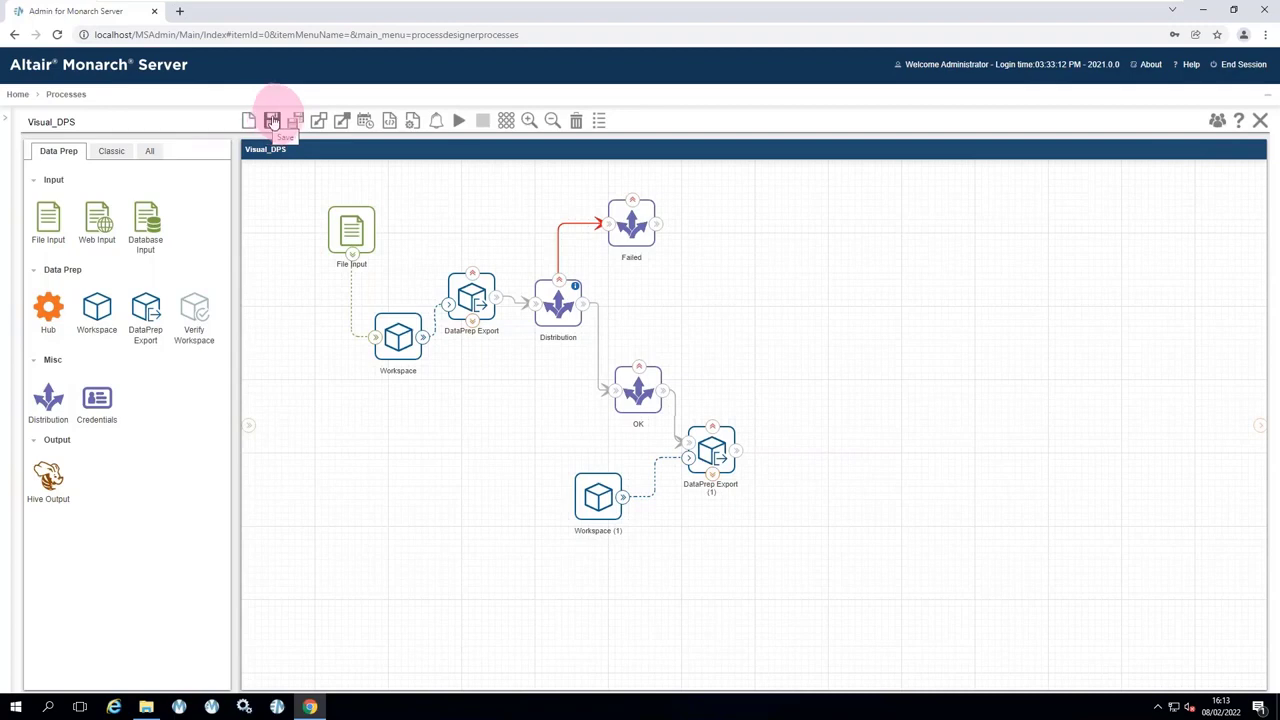
Close the Visual_DPS process and save its changes.
{"action": "left_click", "coordinate": [66, 96]}
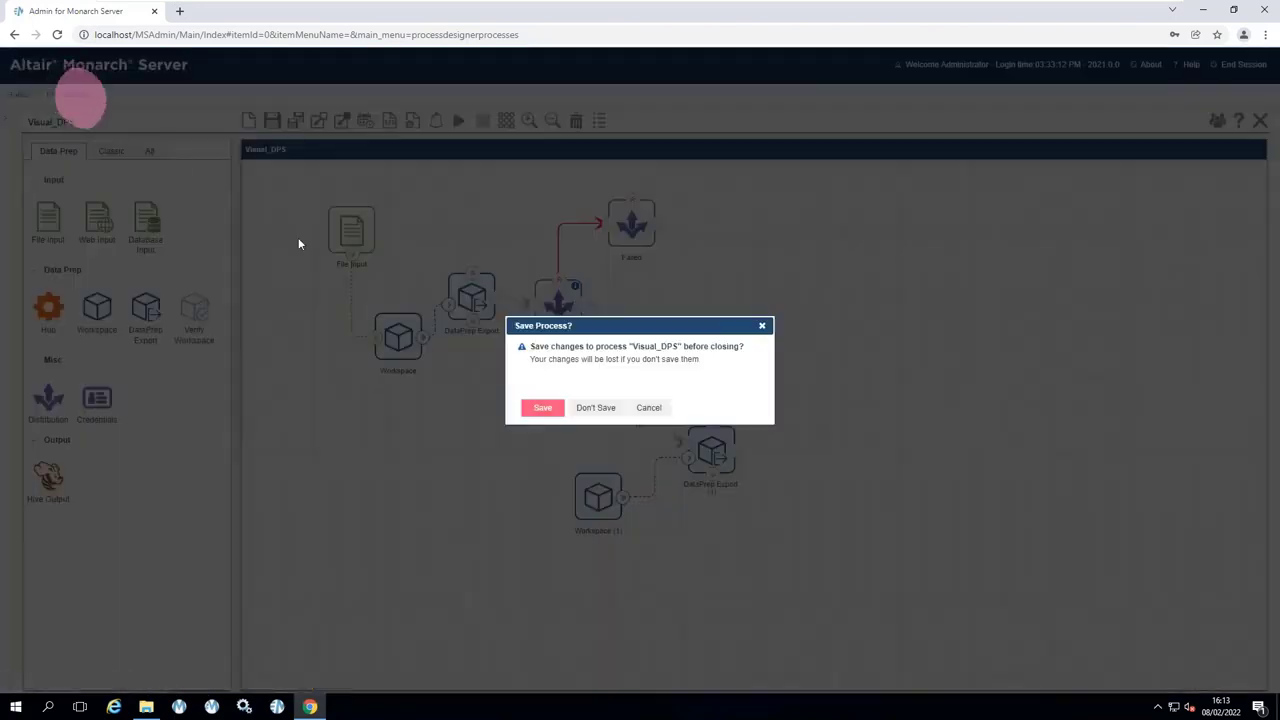
{"action": "left_click", "coordinate": [543, 409]}
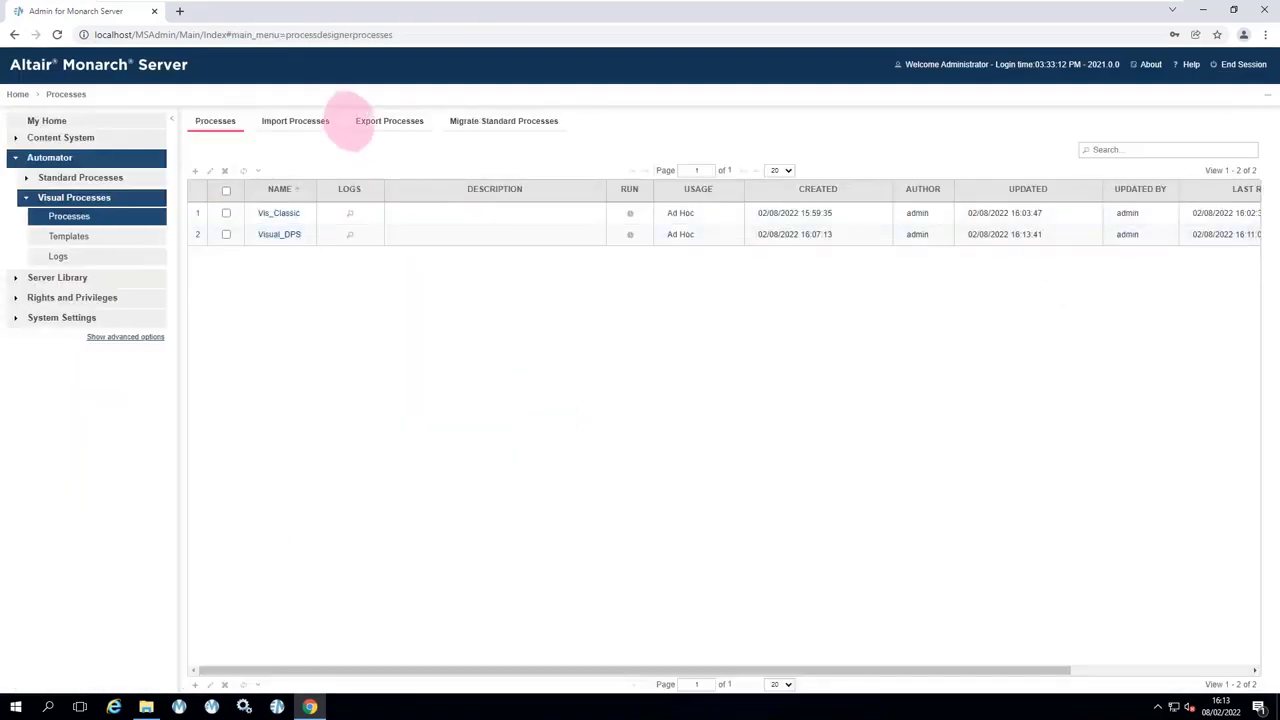
Migrate the standard process named Standard to a visual process and open the migrated process in the designer.
{"action": "left_click", "coordinate": [485, 122]}
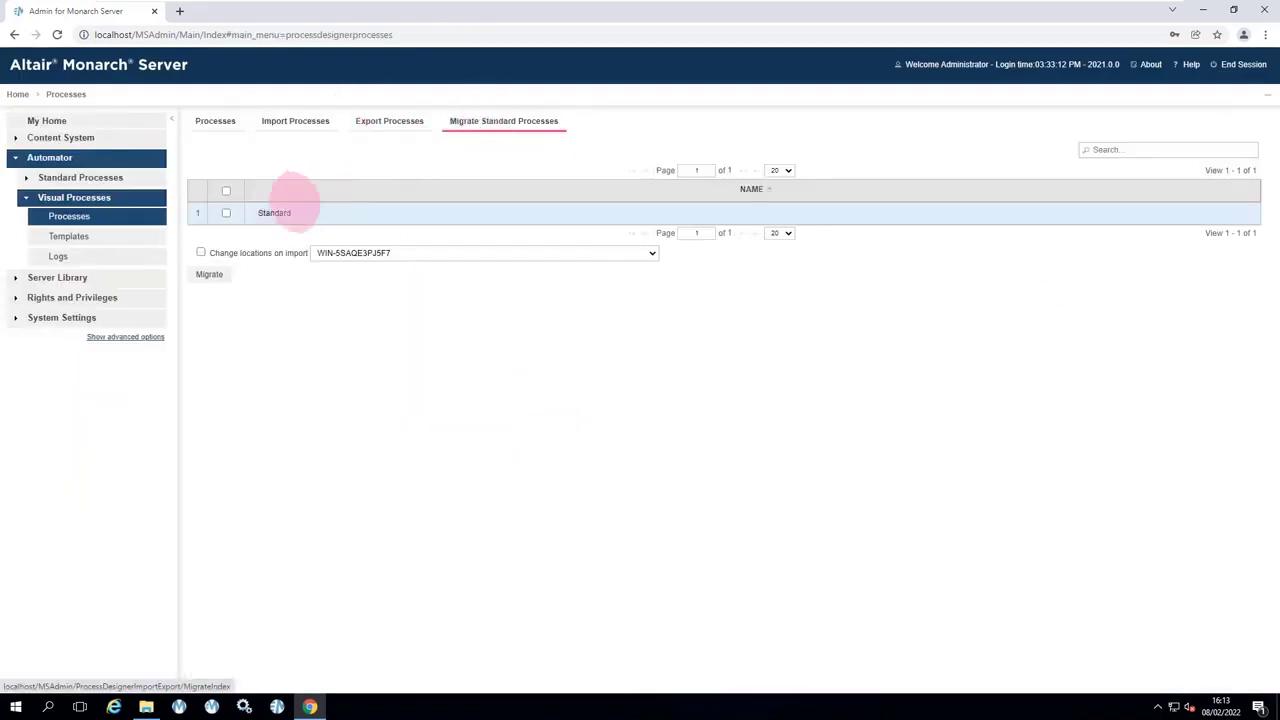
{"action": "left_click", "coordinate": [226, 213]}
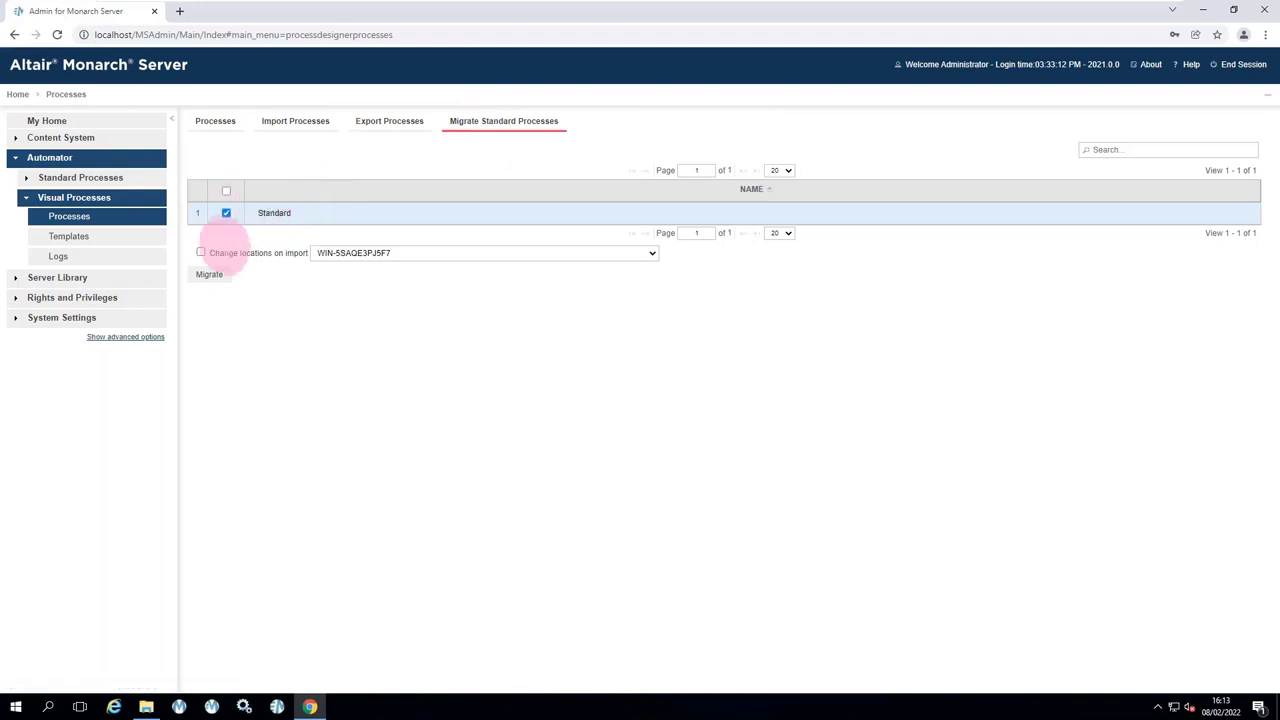
{"action": "left_click", "coordinate": [209, 276]}
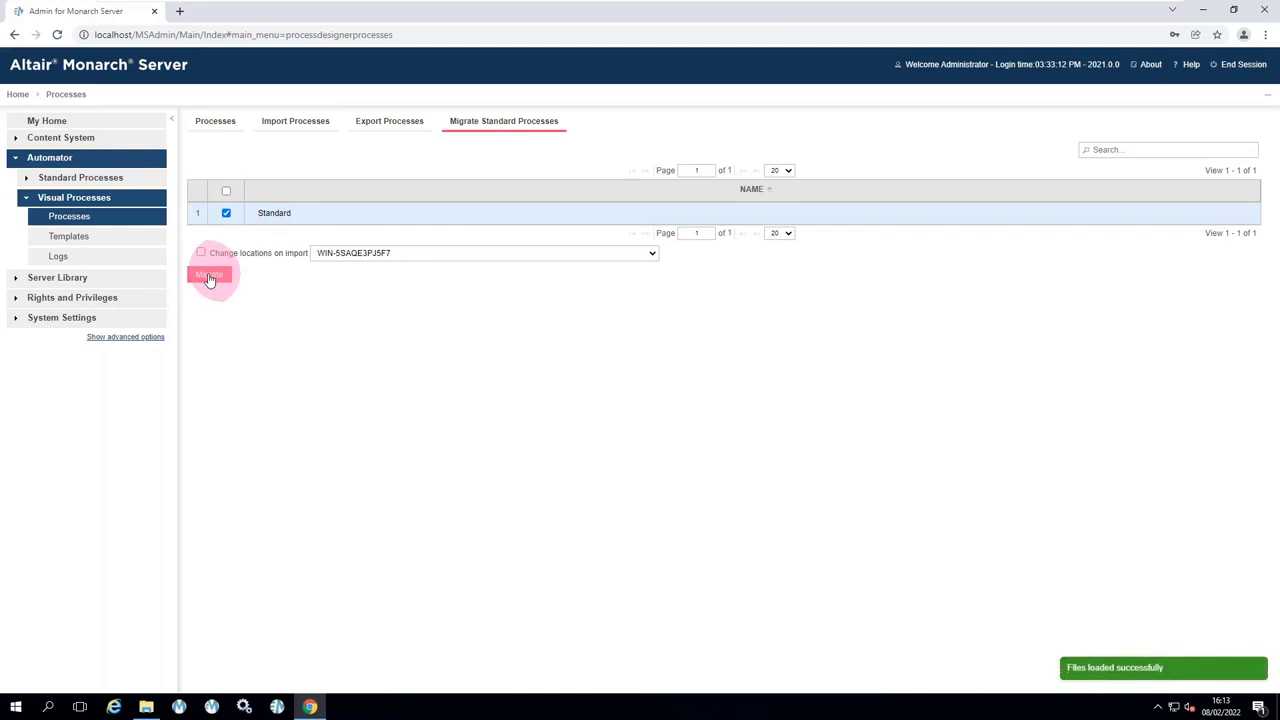
{"action": "left_click", "coordinate": [66, 216]}
{"action": "left_click", "coordinate": [272, 213]}
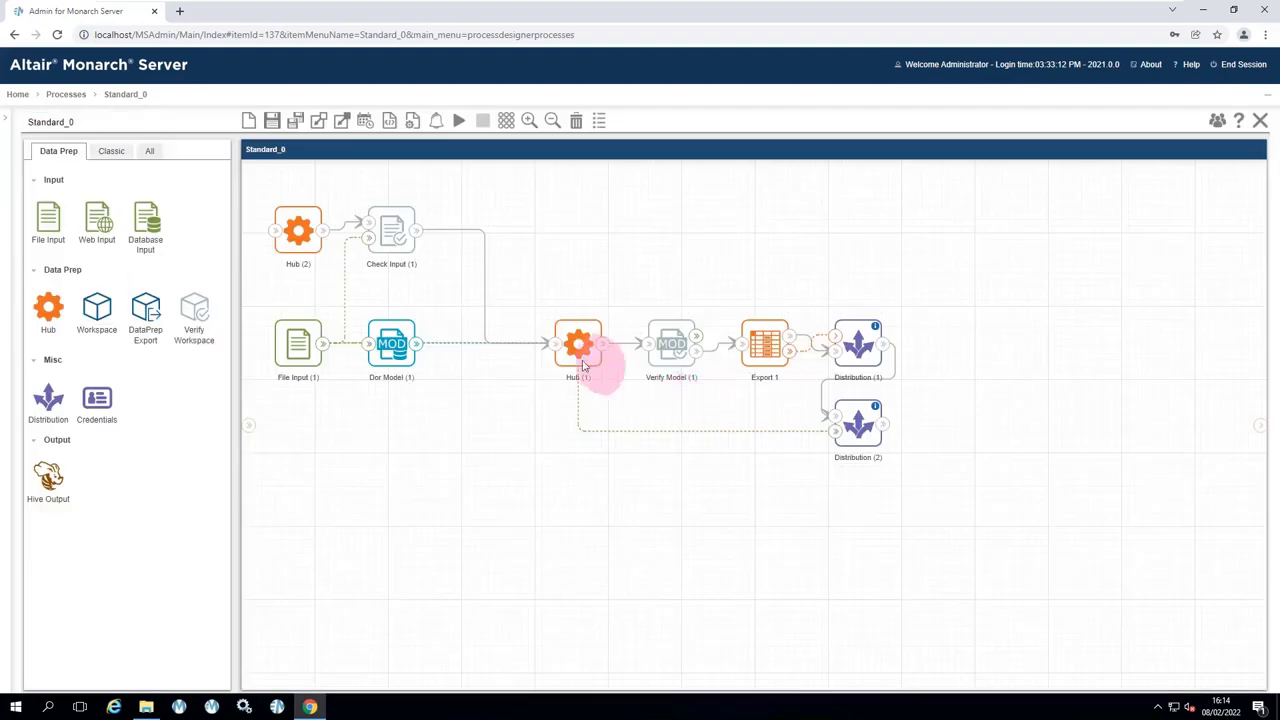
Rearrange the Standard_0 diagram by moving Hub (1) and Verify Model (1) up and Distribution (2) further out.
{"action": "left_click_drag", "start_coordinate": [584, 365], "coordinate": [608, 290]}
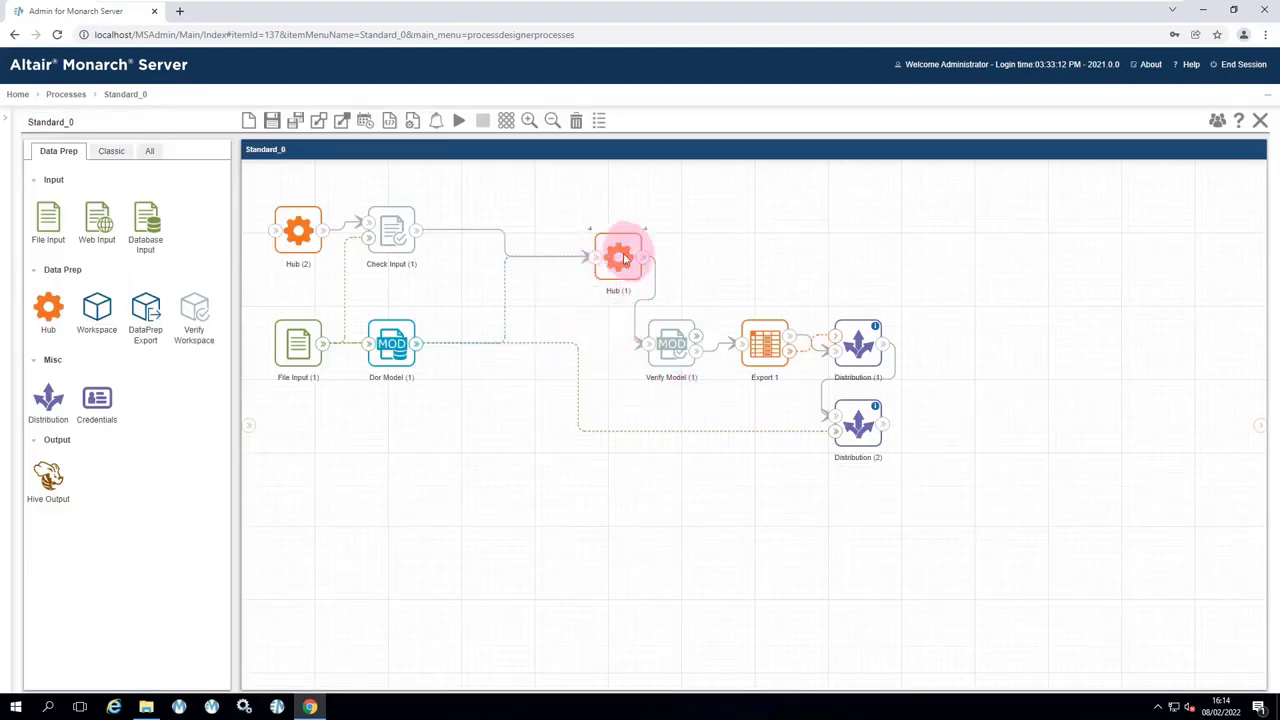
{"action": "left_click", "coordinate": [669, 352]}
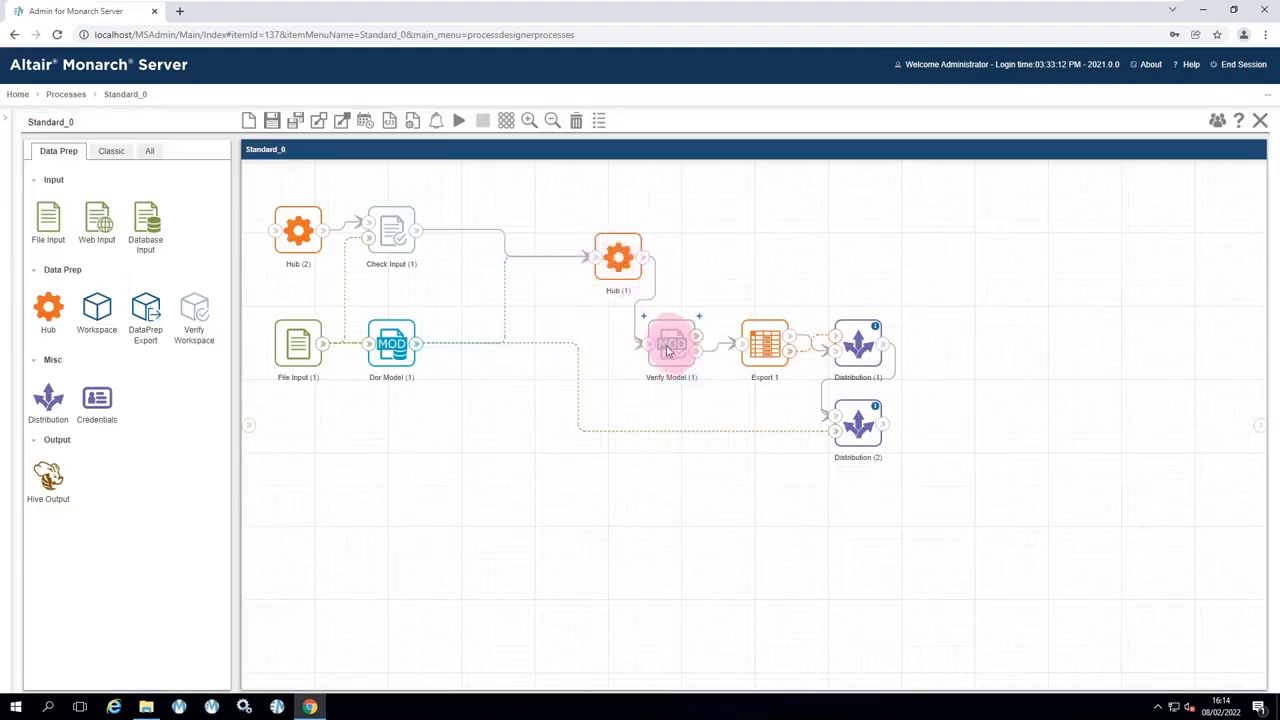
{"action": "left_click_drag", "start_coordinate": [669, 352], "coordinate": [736, 239]}
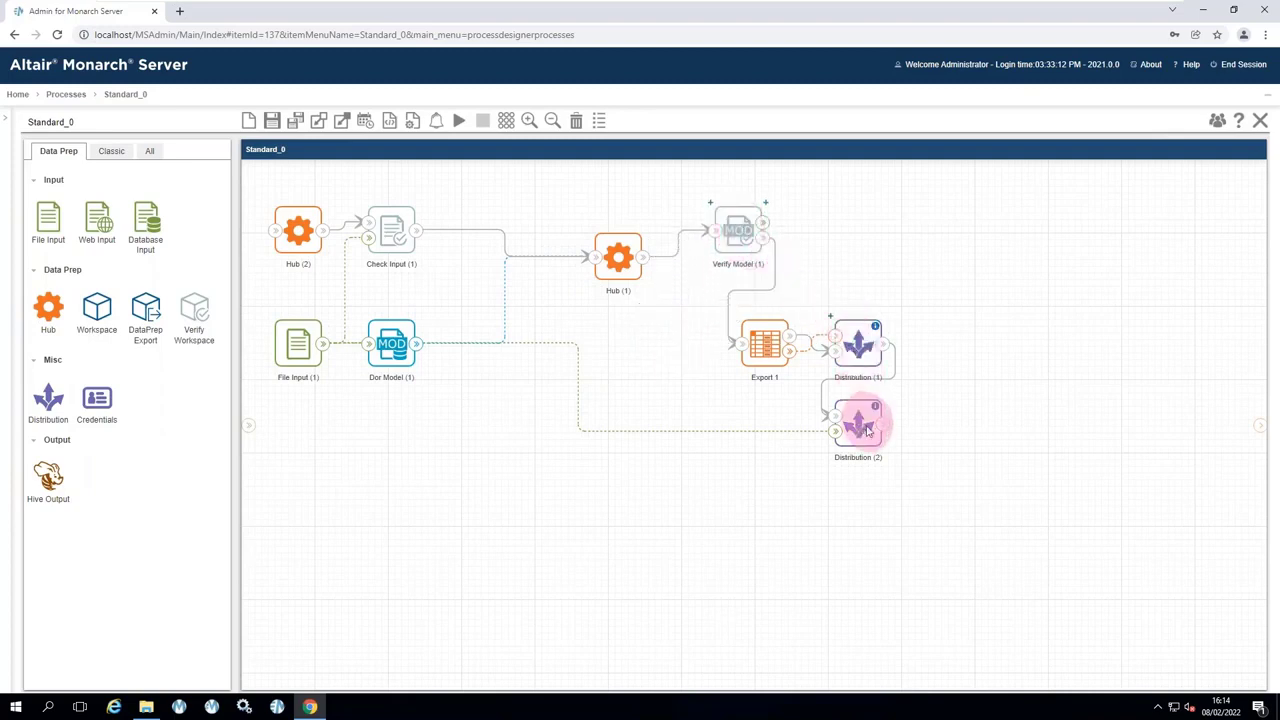
{"action": "left_click_drag", "start_coordinate": [857, 422], "coordinate": [937, 437]}
{"action": "left_click", "coordinate": [393, 350]}
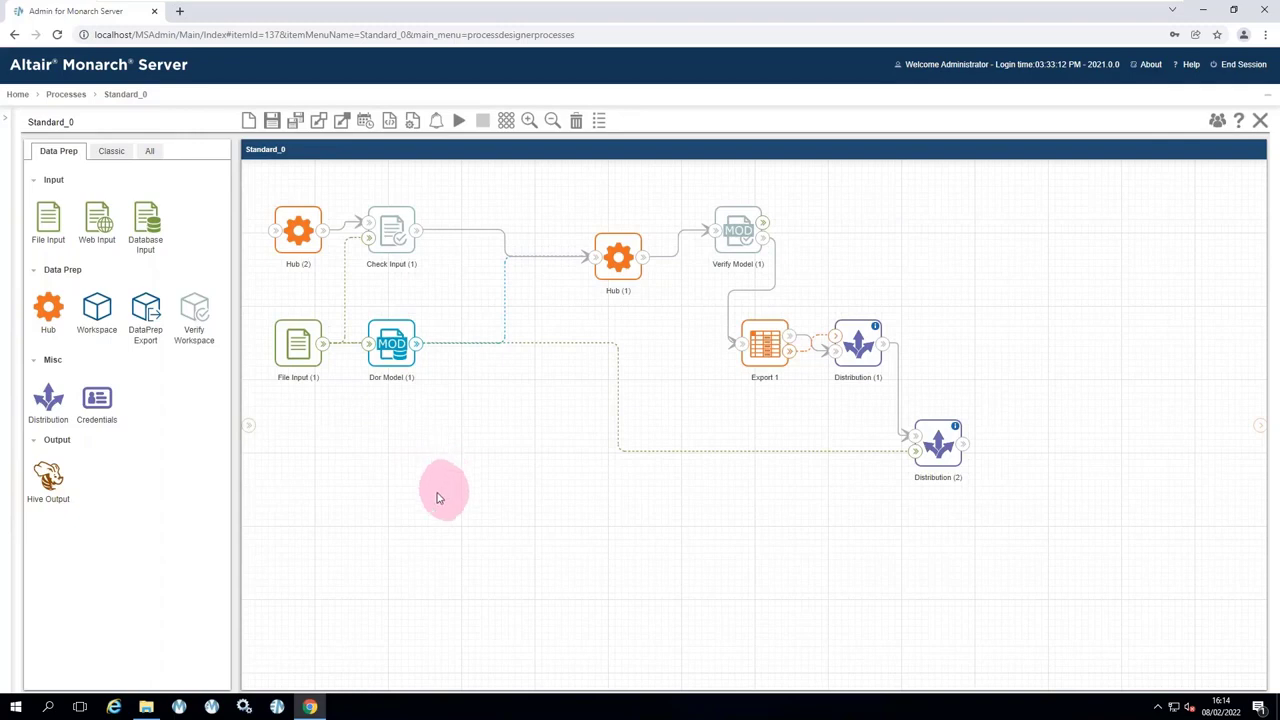
Start Altair Monarch Data Prep Studio, and minimise both it and the browser to reach the desktop.
{"action": "left_click", "coordinate": [213, 708]}
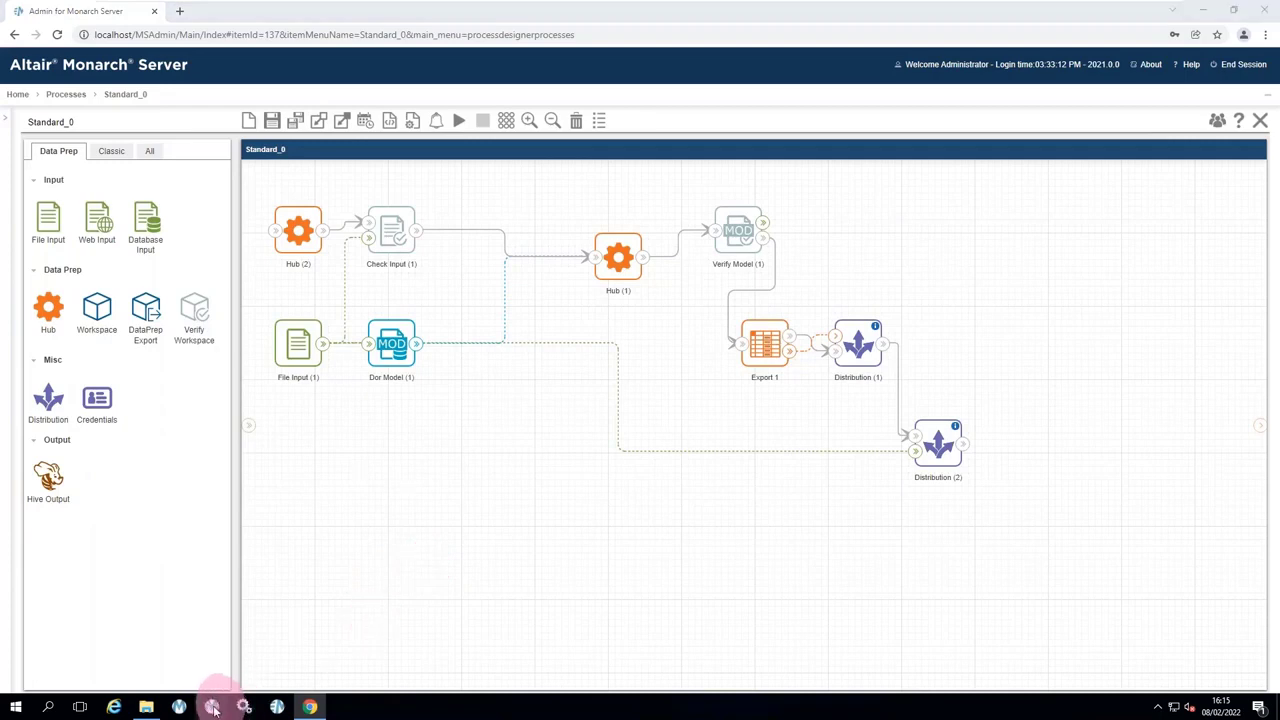
{"action": "mouse_move", "coordinate": [147, 708]}
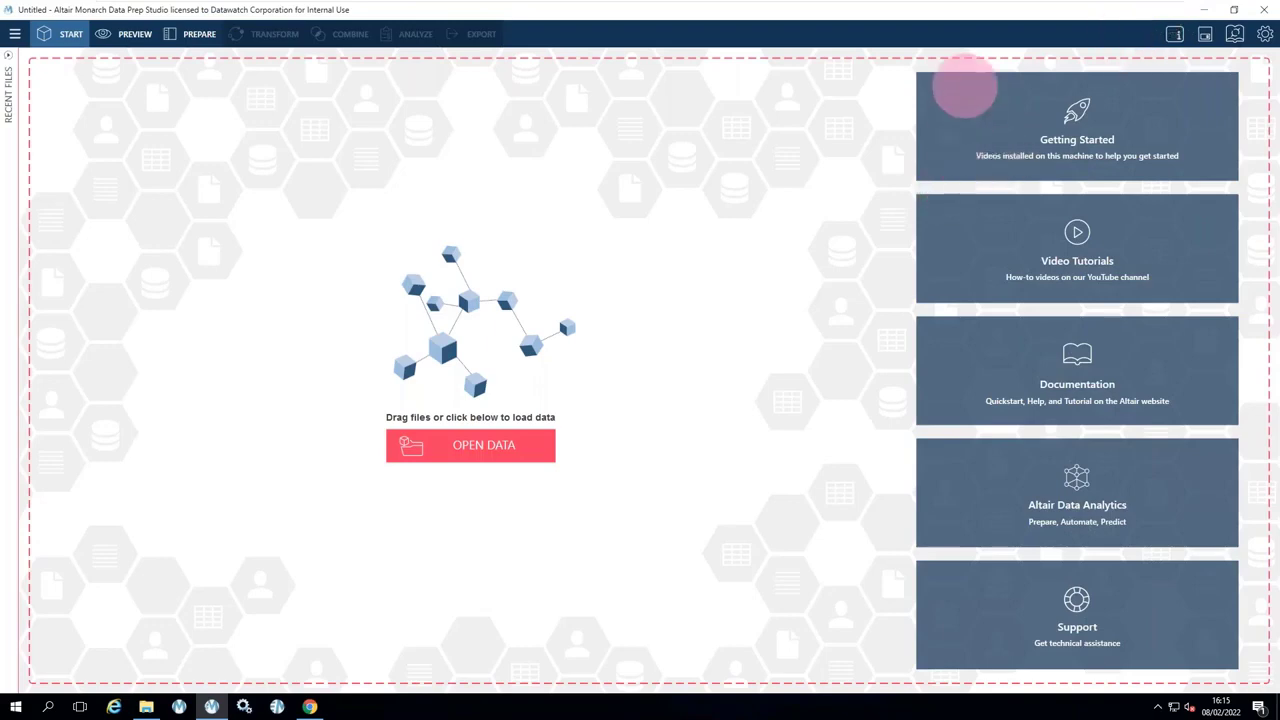
{"action": "left_click", "coordinate": [1204, 11]}
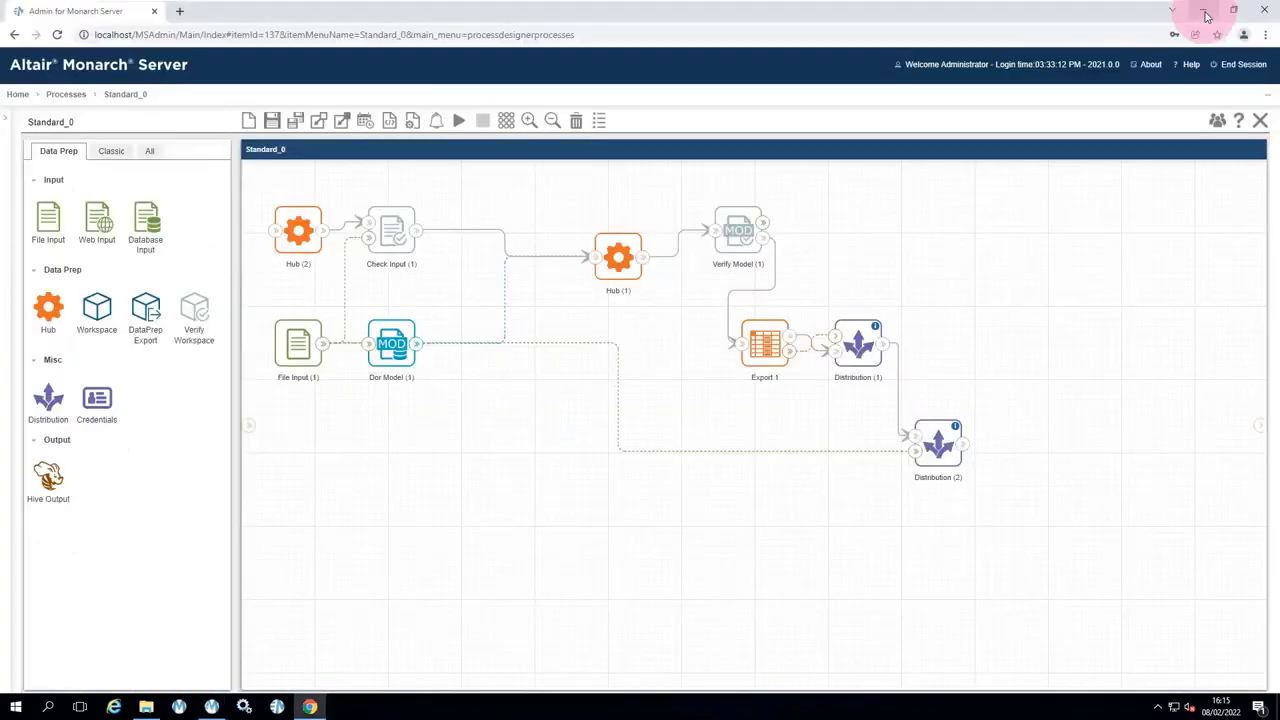
{"action": "left_click", "coordinate": [1205, 12]}
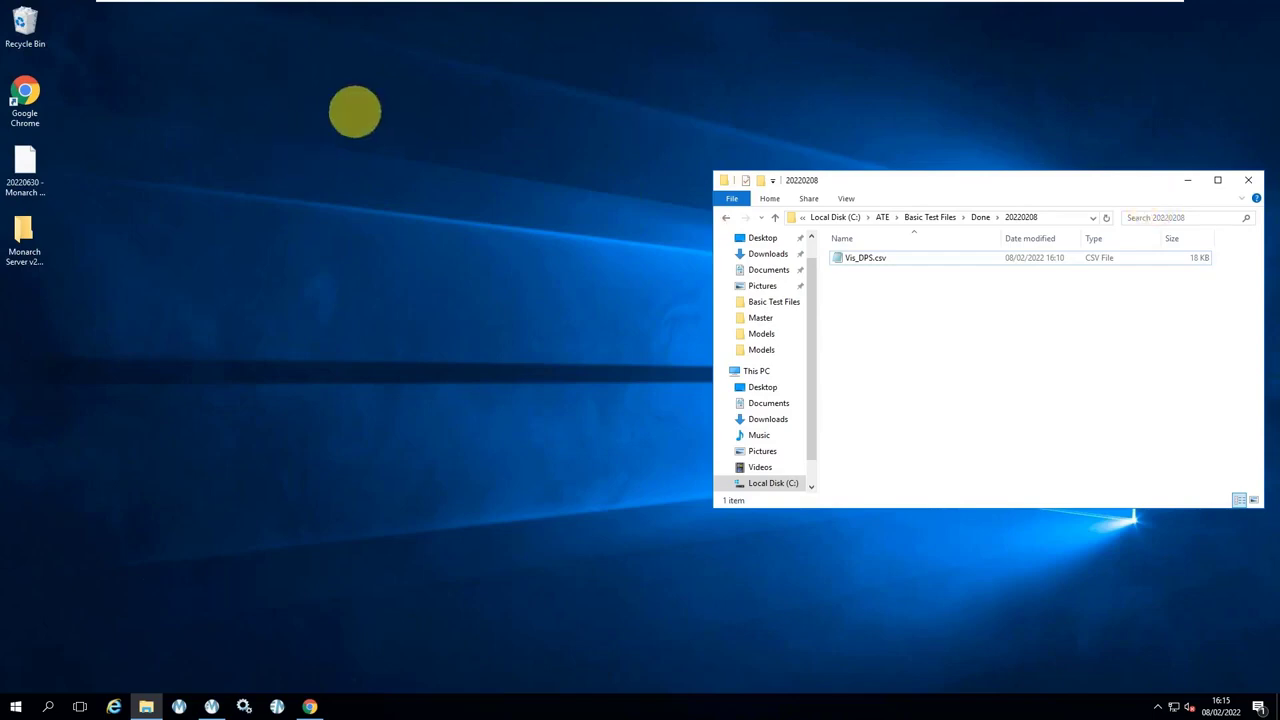
Paste the copied Employee Reconciliation folder onto the desktop and place it near the existing desktop items.
{"action": "left_click", "coordinate": [355, 111]}
{"action": "key", "text": "ctrl+v"}
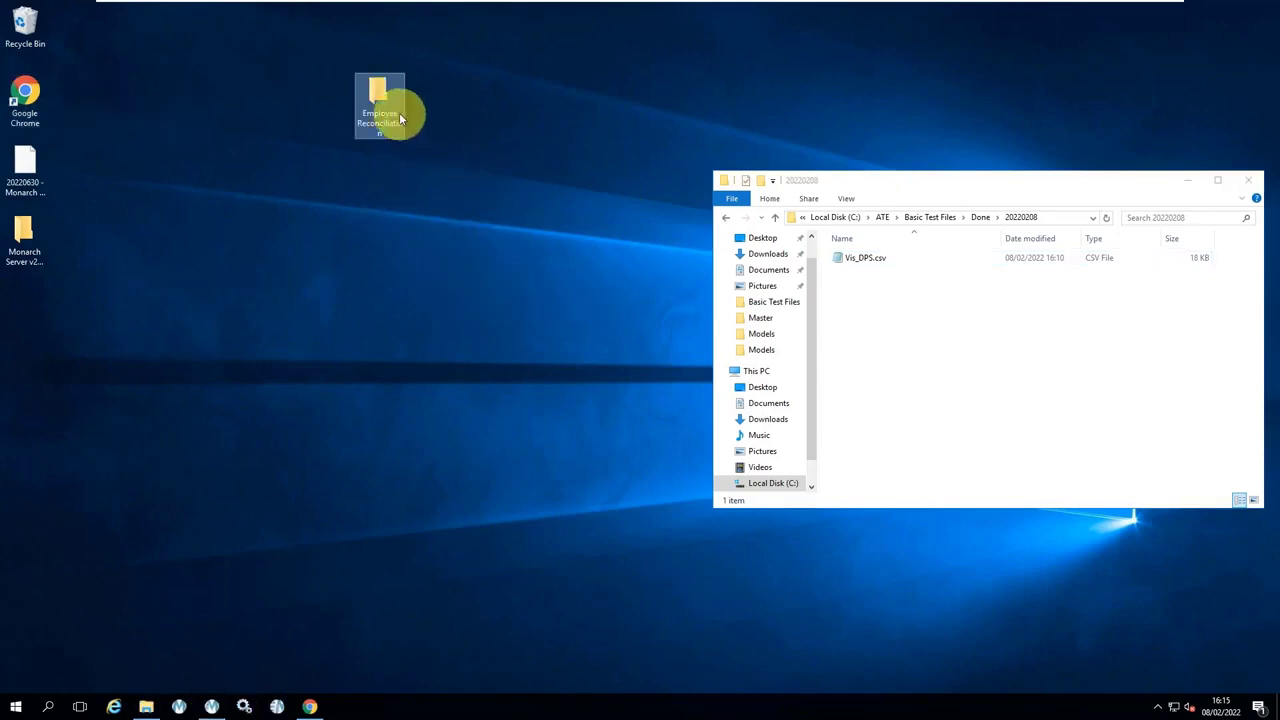
{"action": "left_click_drag", "start_coordinate": [399, 119], "coordinate": [128, 314]}
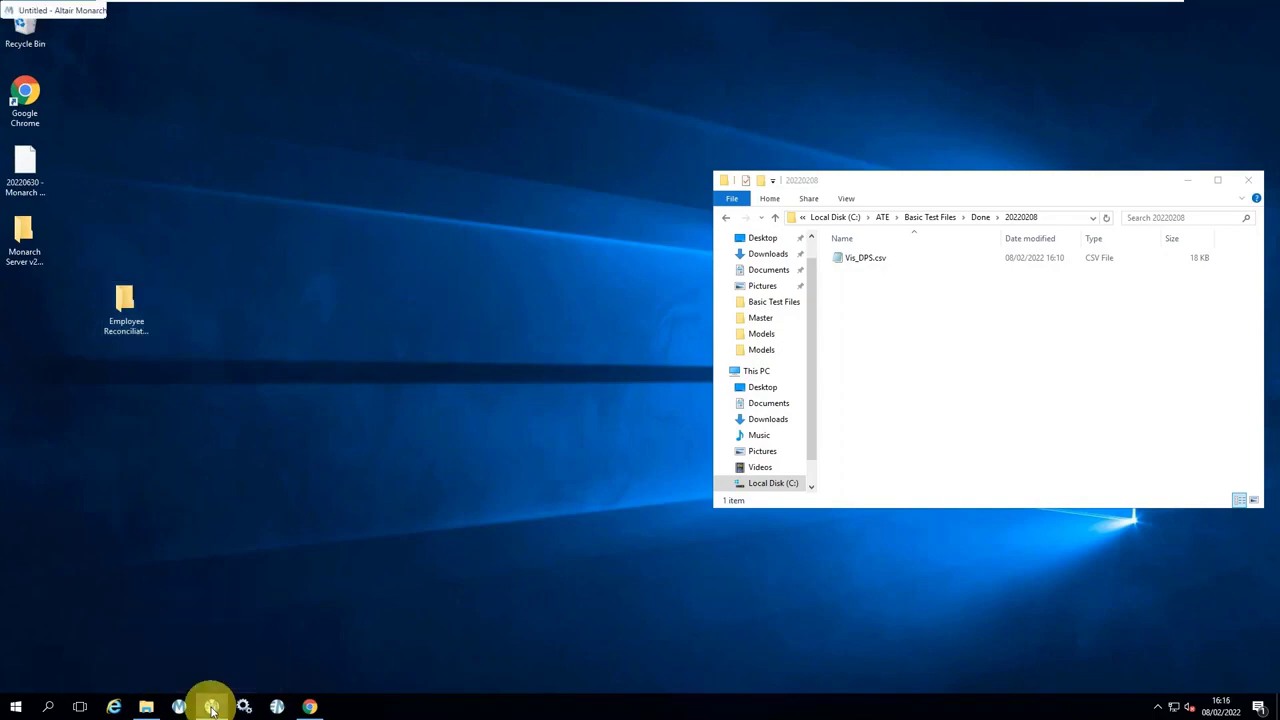
Switch back to Data Prep Studio, reduce it to a smaller window and place it beside the Employee Reconciliation folder.
{"action": "left_click", "coordinate": [212, 708]}
{"action": "left_click", "coordinate": [1232, 12]}
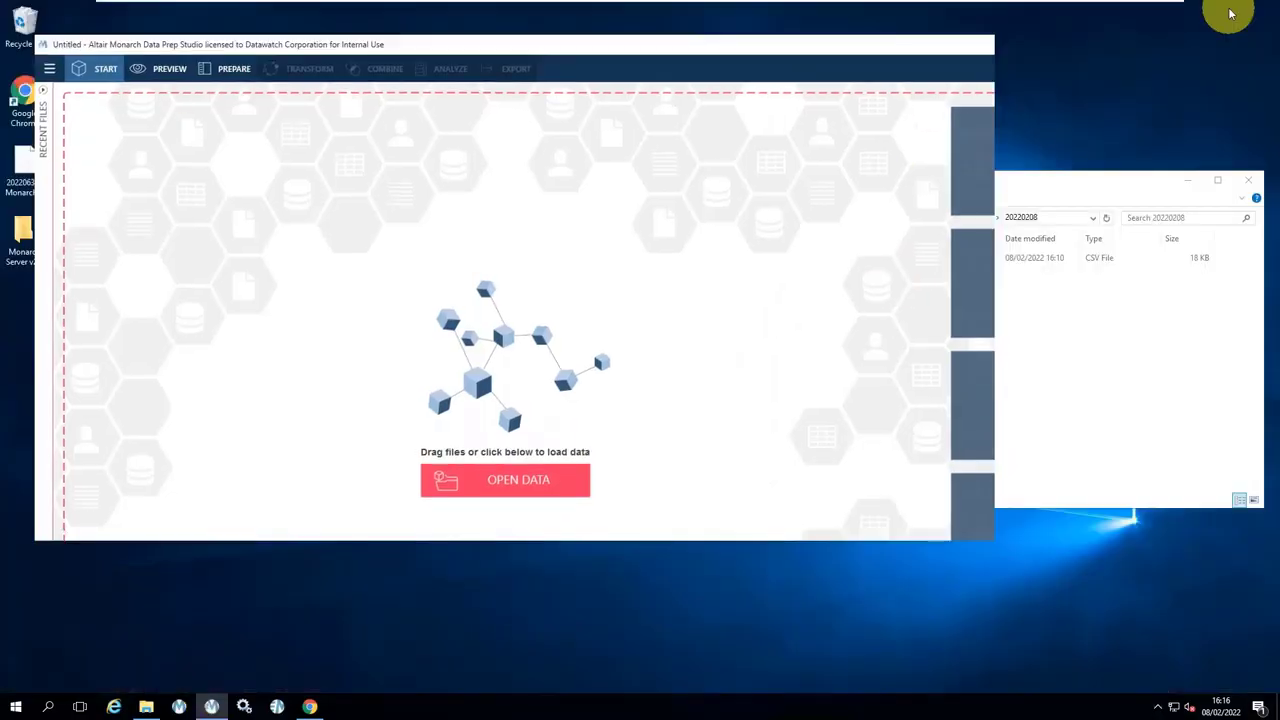
{"action": "left_click_drag", "start_coordinate": [435, 48], "coordinate": [734, 90]}
Load the Pensions table from PensionContributions.accdb in the Employee Reconciliation folder into Data Prep Studio.
{"action": "left_click", "coordinate": [126, 302]}
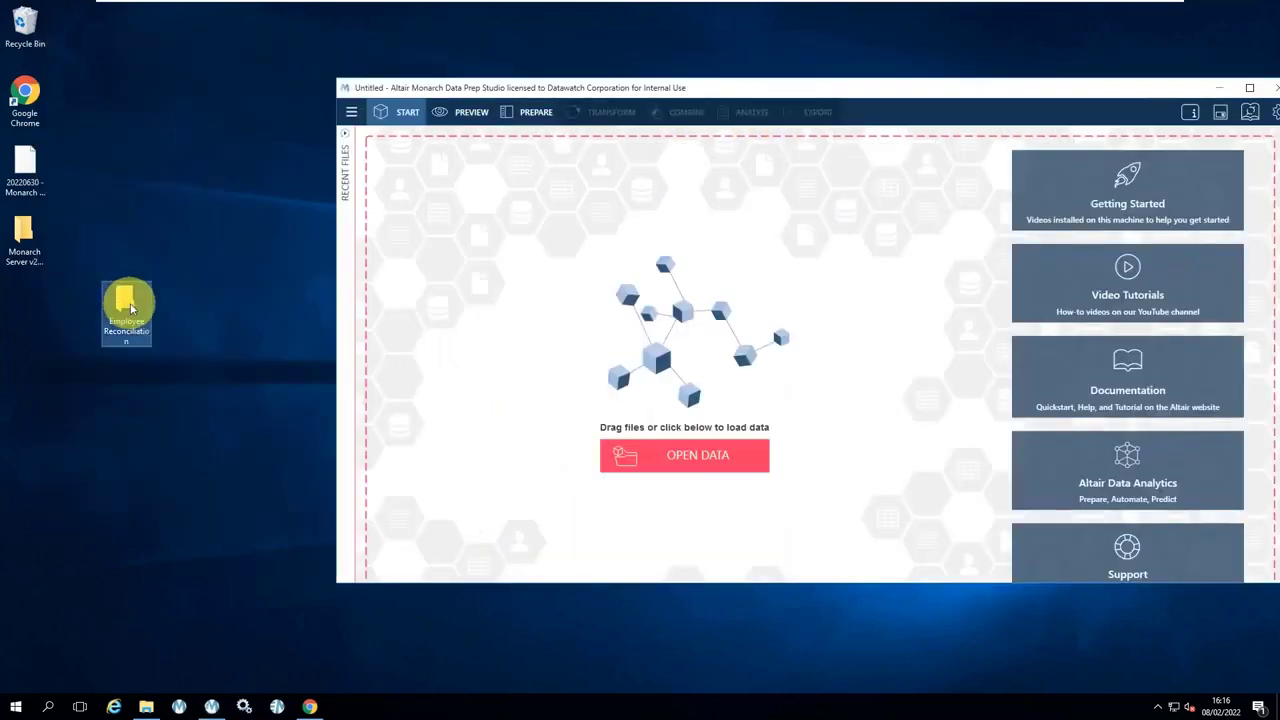
{"action": "double_click", "coordinate": [127, 305]}
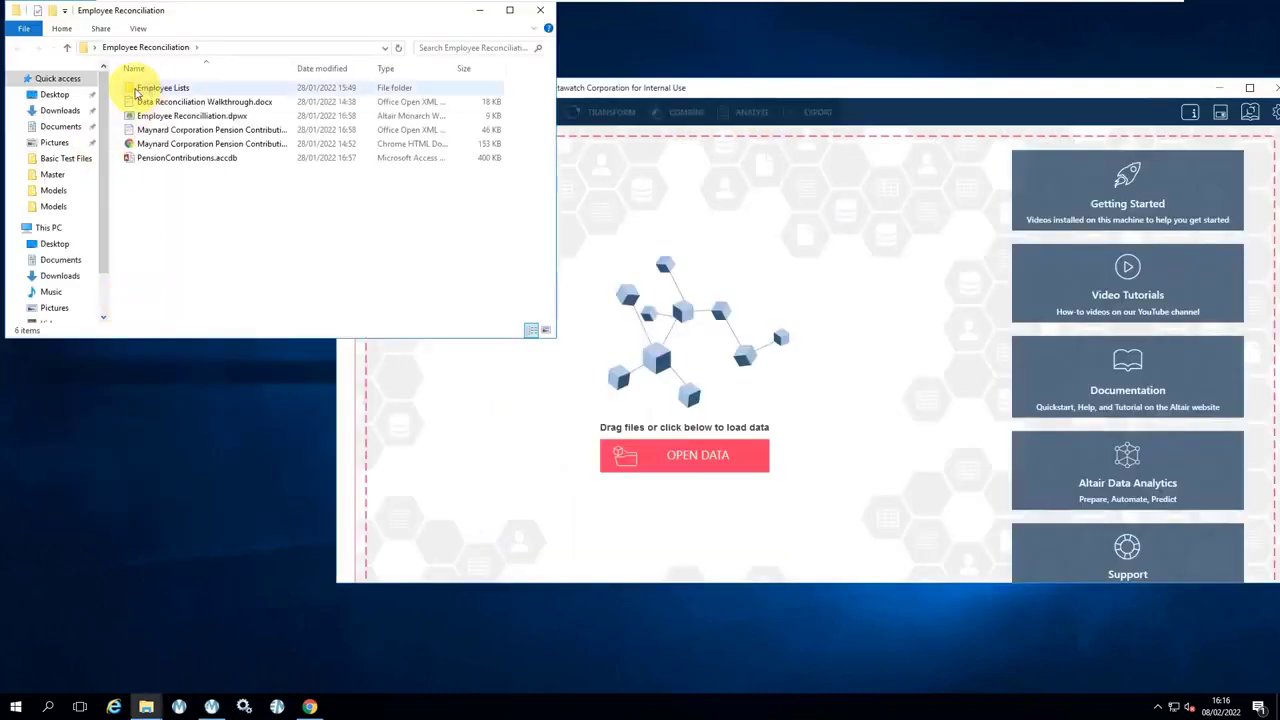
{"action": "double_click", "coordinate": [137, 92]}
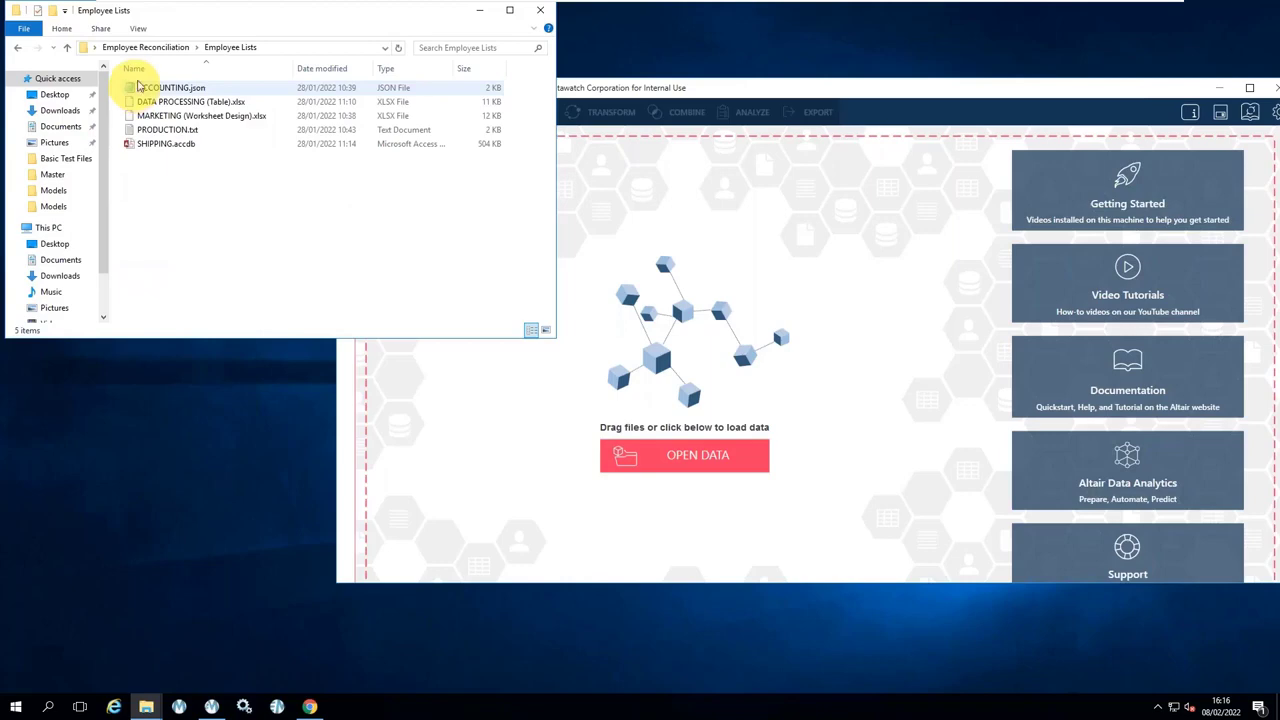
{"action": "left_click", "coordinate": [170, 47]}
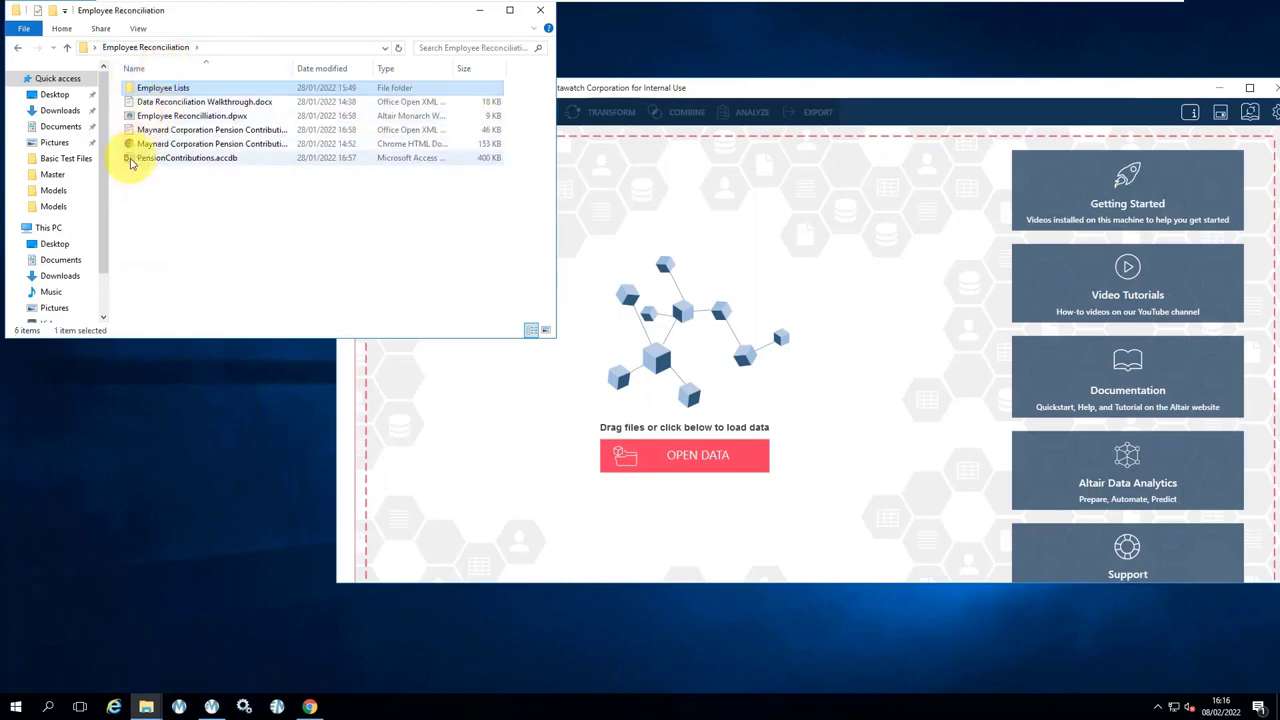
{"action": "left_click", "coordinate": [131, 162]}
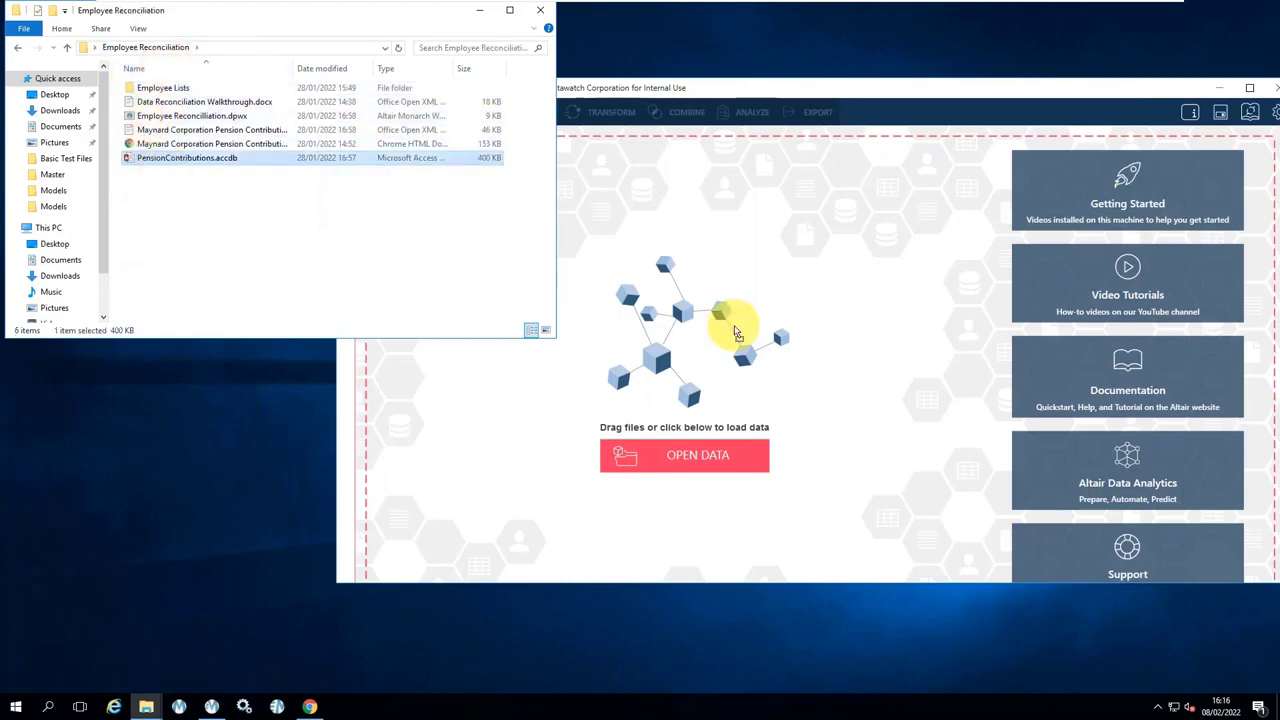
{"action": "left_click_drag", "start_coordinate": [735, 333], "coordinate": [733, 328]}
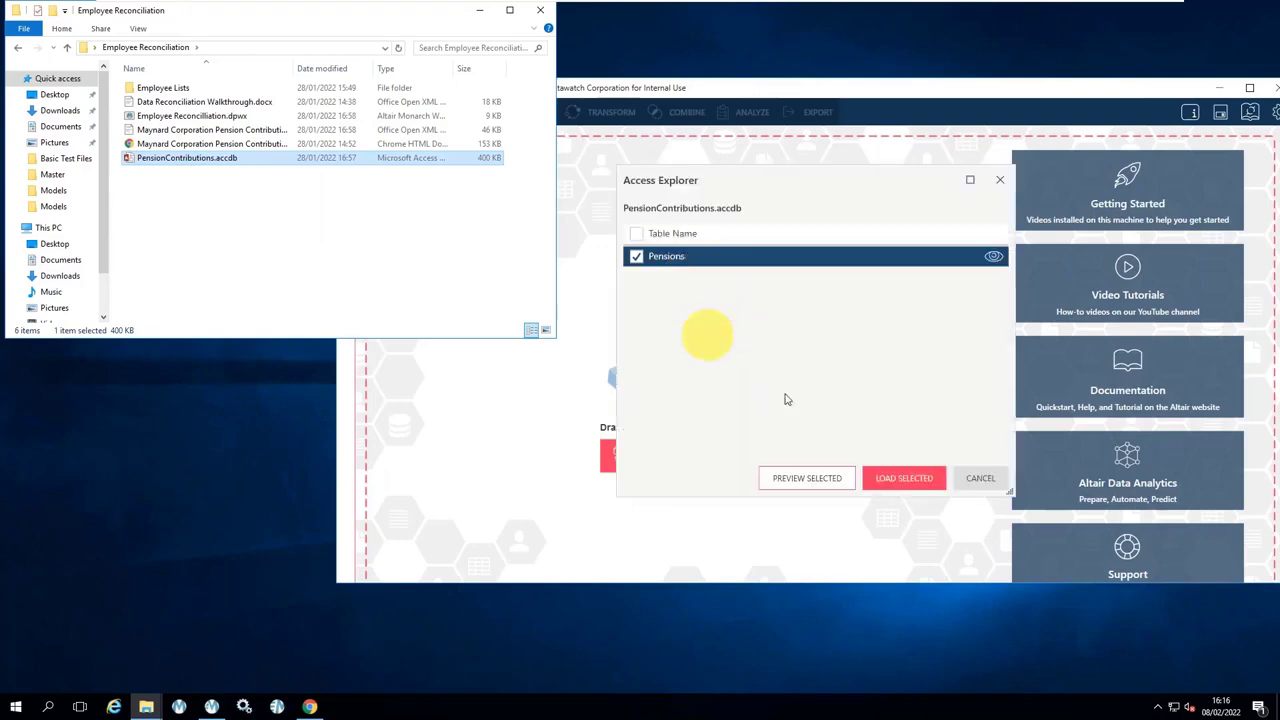
{"action": "left_click", "coordinate": [893, 477]}
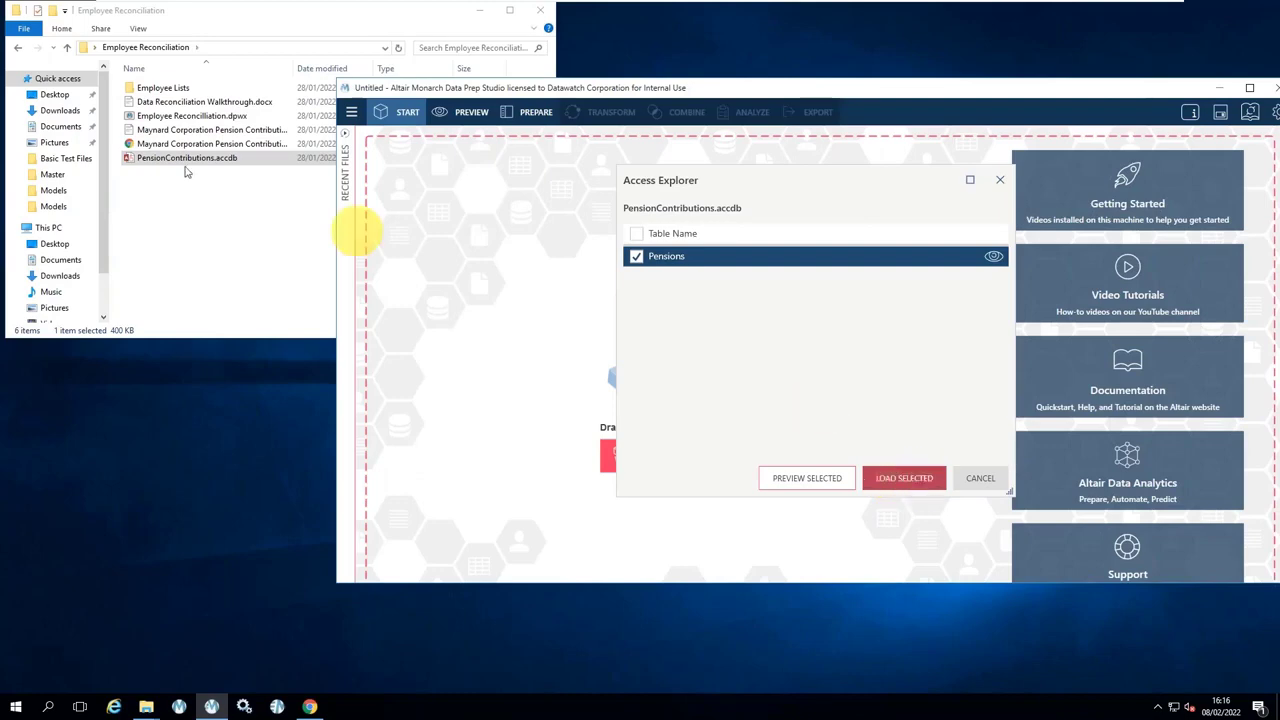
Add all five files from the Employee Lists folder to the workspace, using the Root node for ACCOUNTING.json, and minimise the folder window.
{"action": "double_click", "coordinate": [133, 89]}
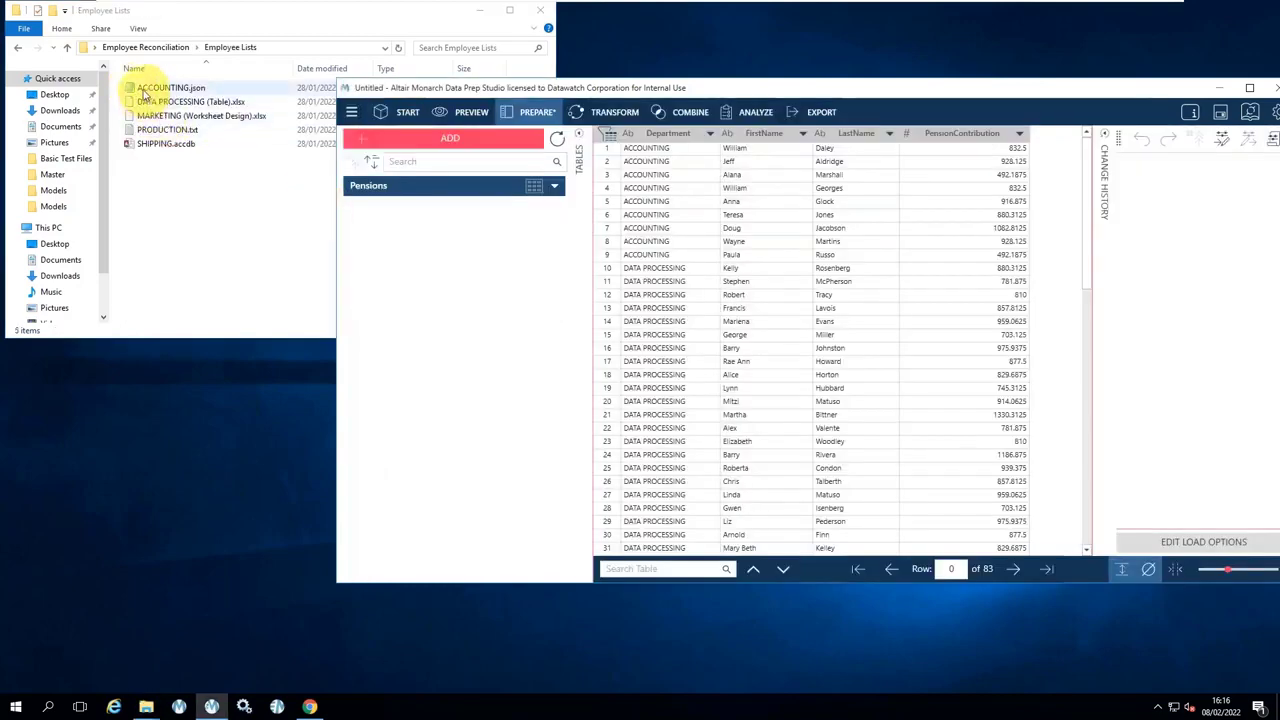
{"action": "left_click", "coordinate": [140, 91]}
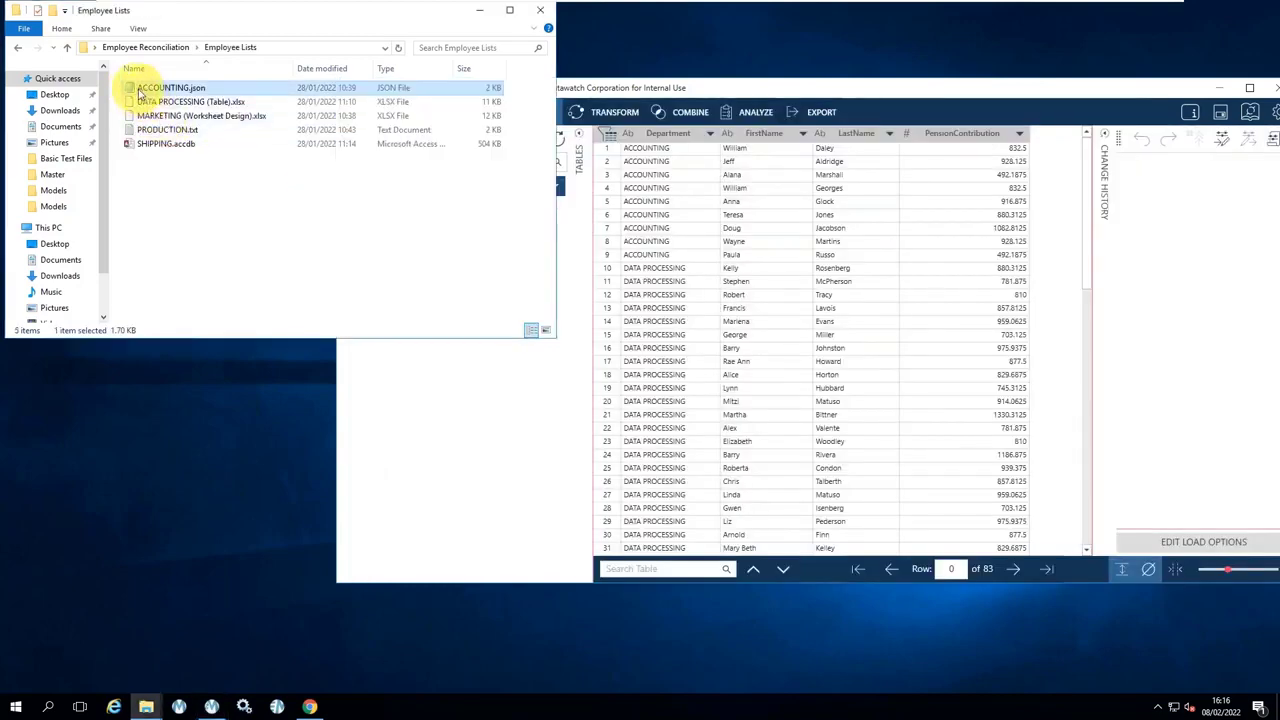
{"action": "key", "text": "ctrl+a"}
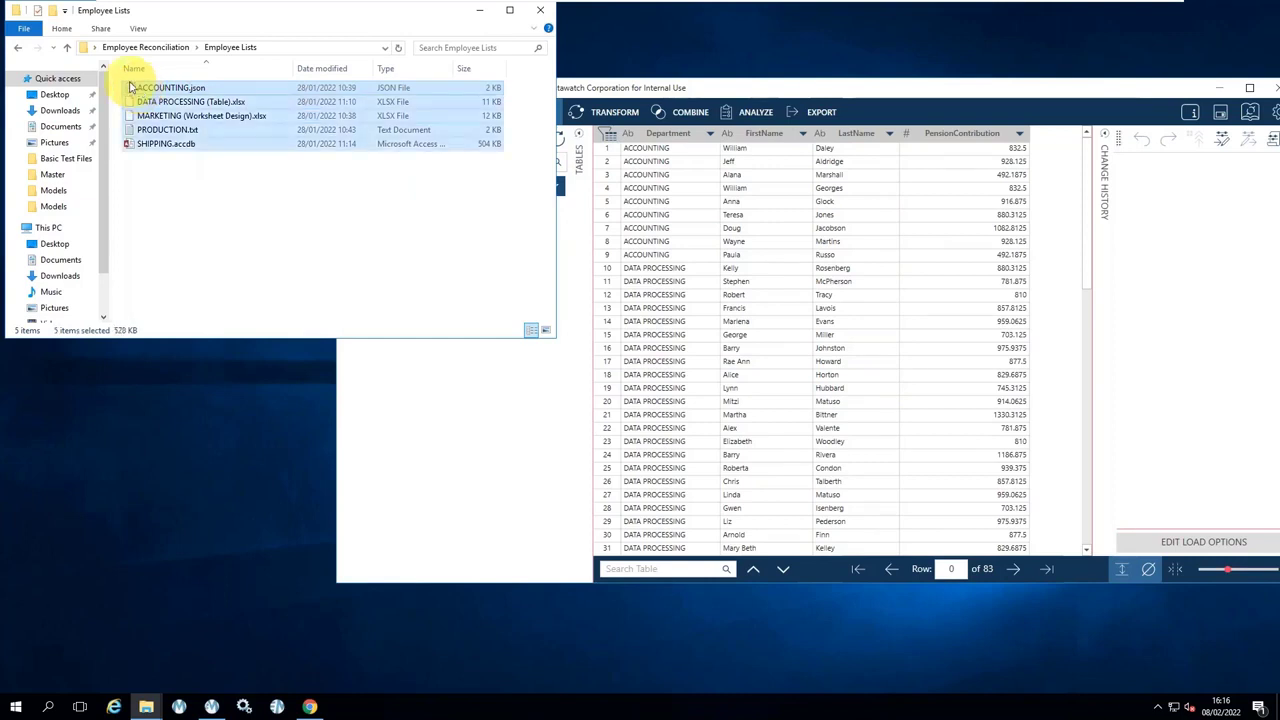
{"action": "left_click_drag", "start_coordinate": [133, 90], "coordinate": [452, 432]}
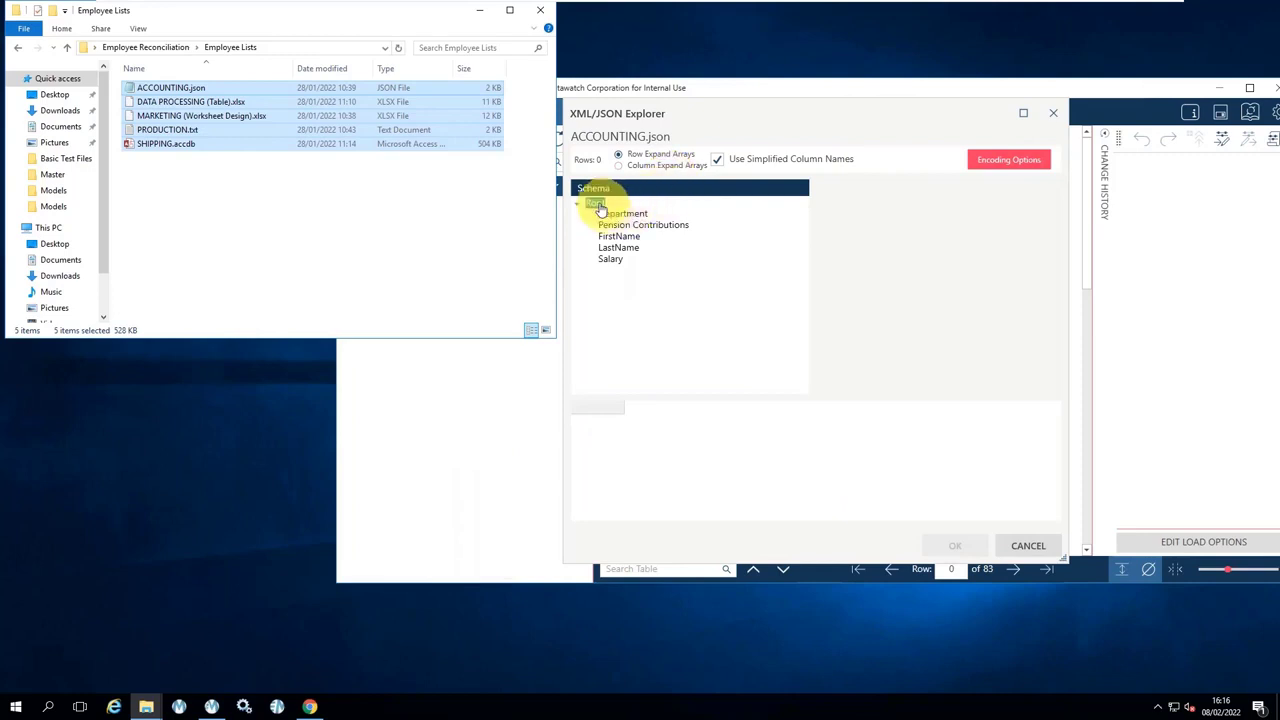
{"action": "left_click", "coordinate": [596, 204]}
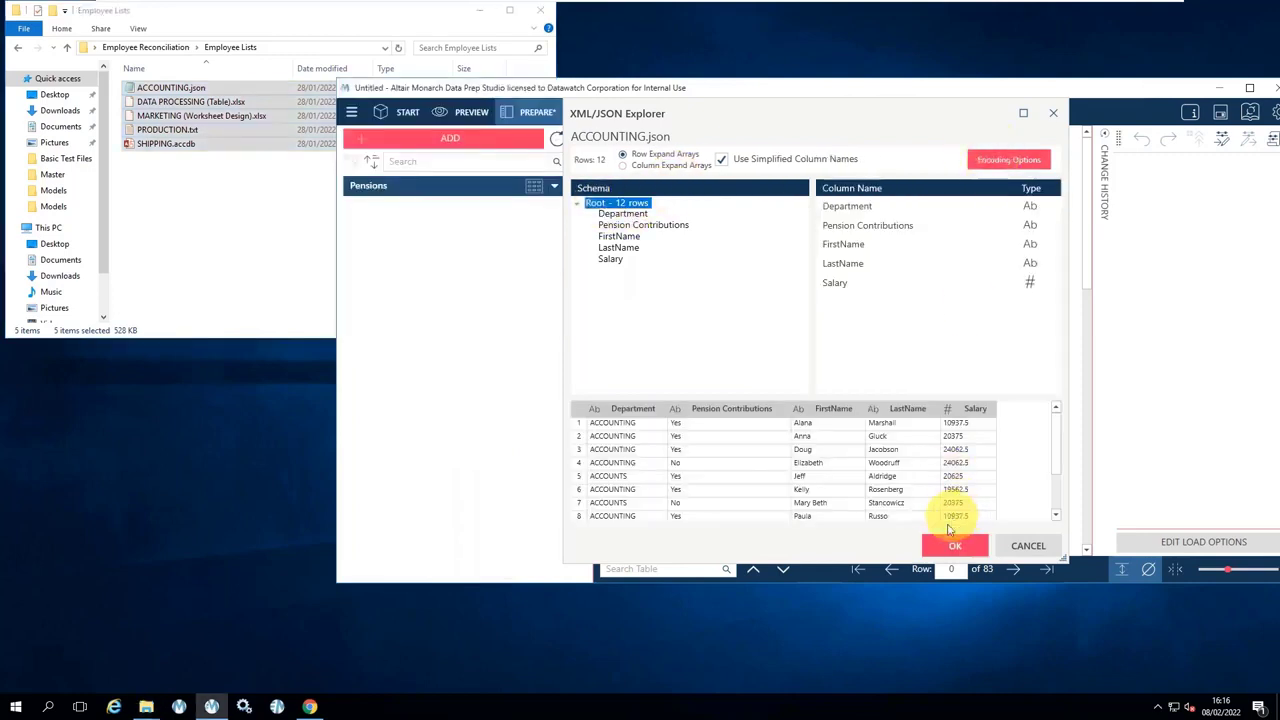
{"action": "left_click", "coordinate": [948, 548]}
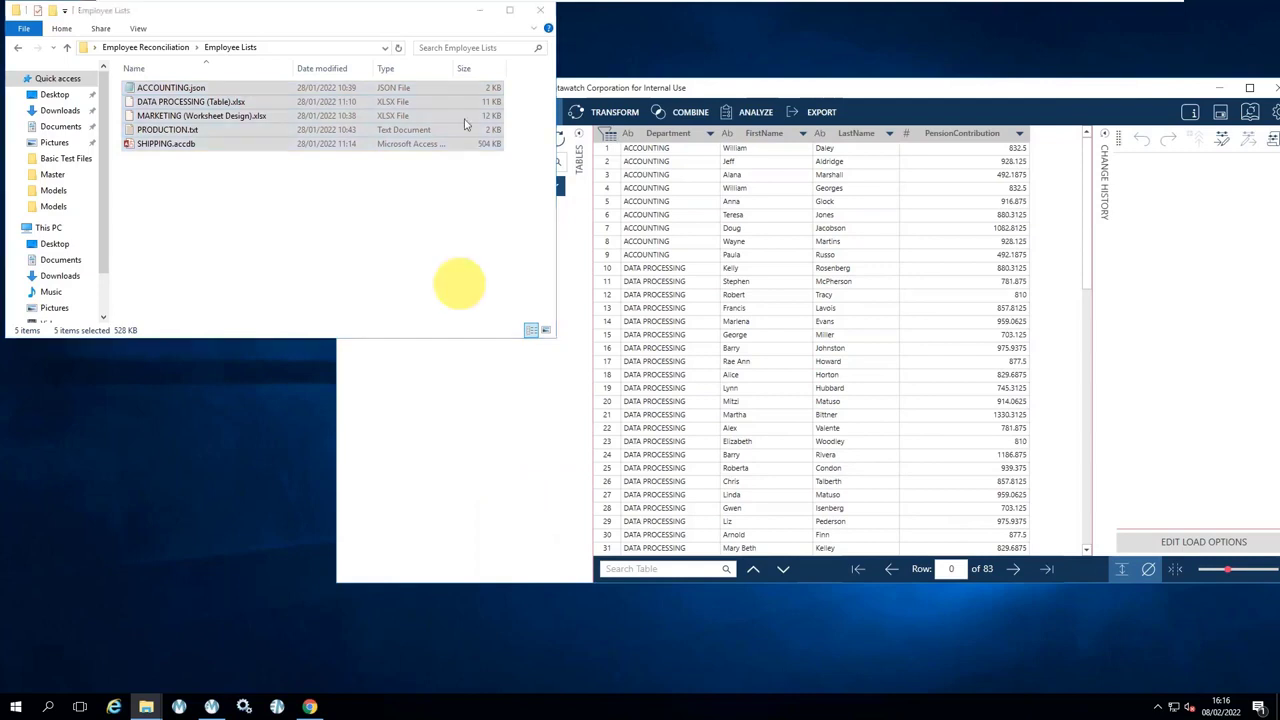
{"action": "left_click", "coordinate": [480, 10]}
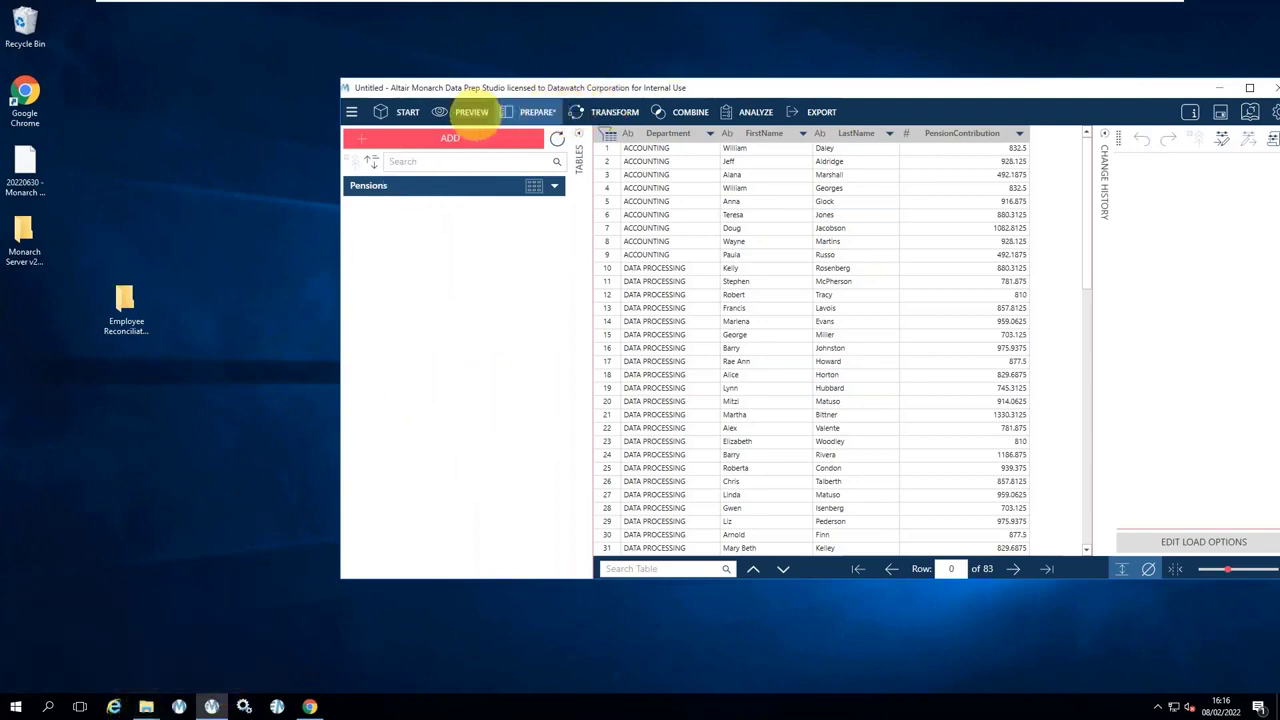
Create a Detail template from the first employee line of PRODUCTION.txt, trapping on the first slash in the hire date.
{"action": "left_click", "coordinate": [471, 111]}
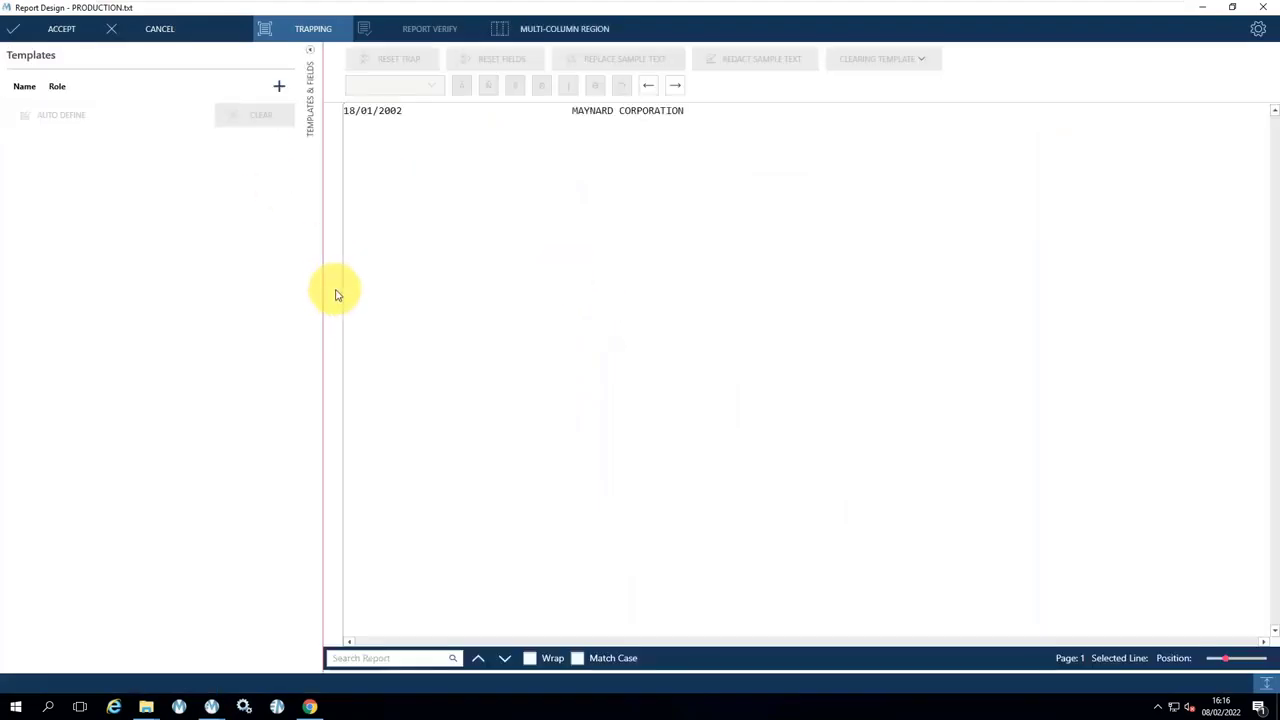
{"action": "left_click", "coordinate": [362, 213]}
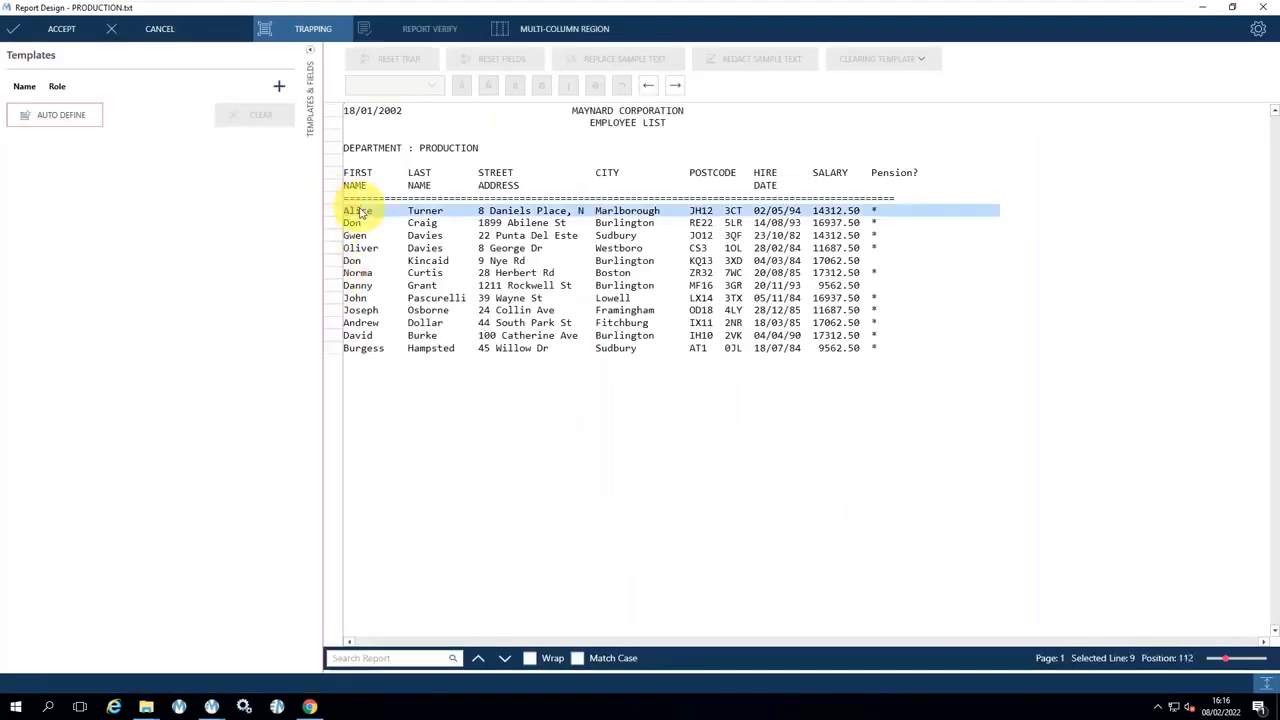
{"action": "right_click", "coordinate": [362, 213]}
{"action": "mouse_move", "coordinate": [398, 220]}
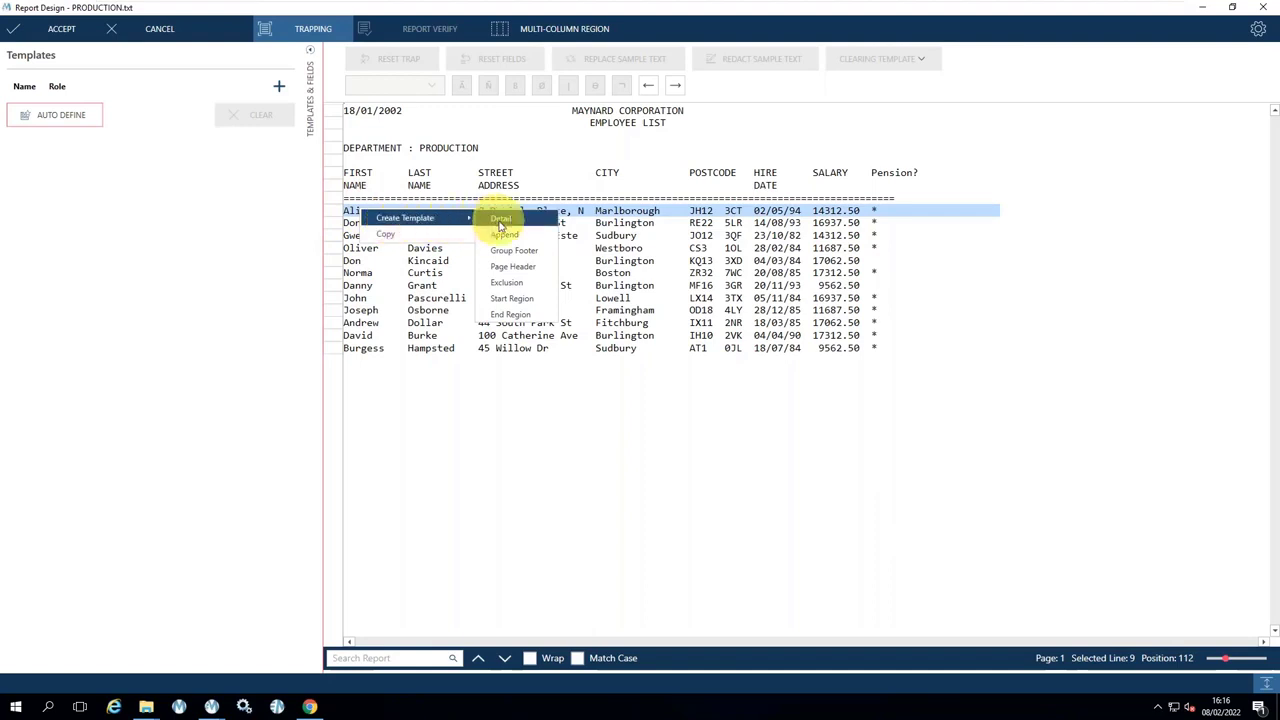
{"action": "left_click", "coordinate": [499, 223]}
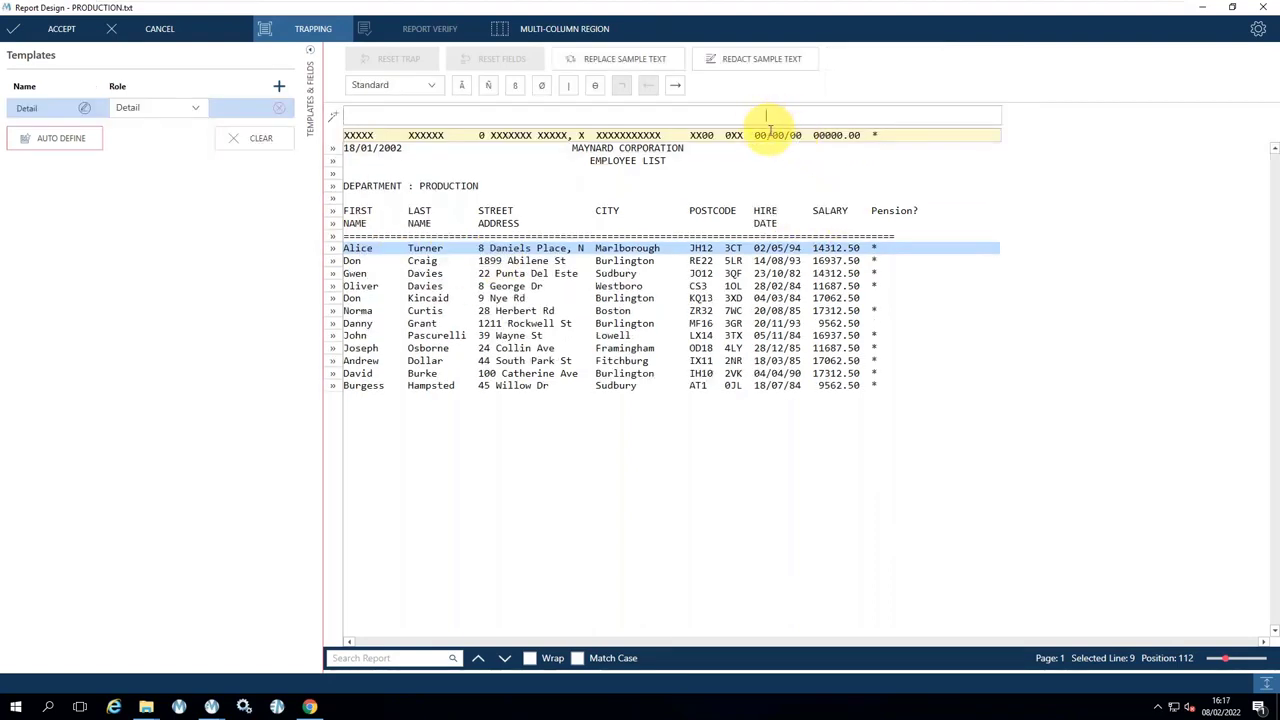
{"action": "type", "text": "/"}
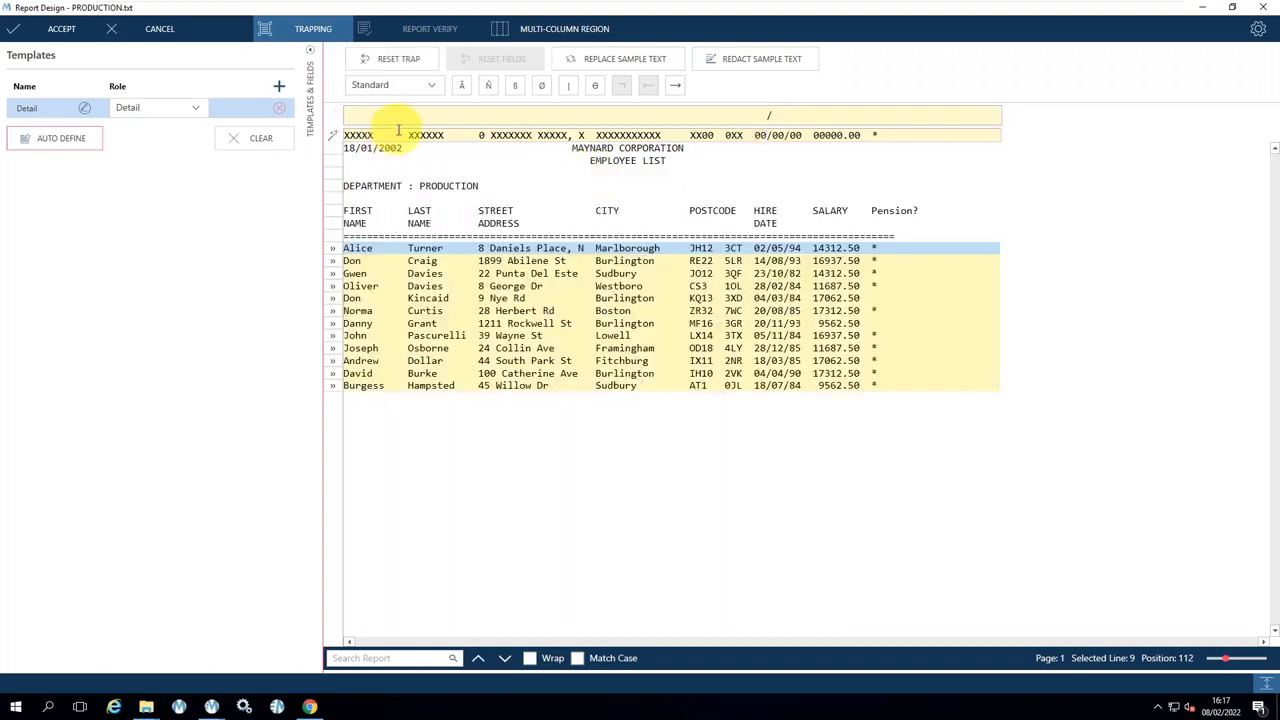
Define the first name, last name and salary columns as fields of the Detail template and accept the report design.
{"action": "left_click_drag", "start_coordinate": [343, 134], "coordinate": [444, 134]}
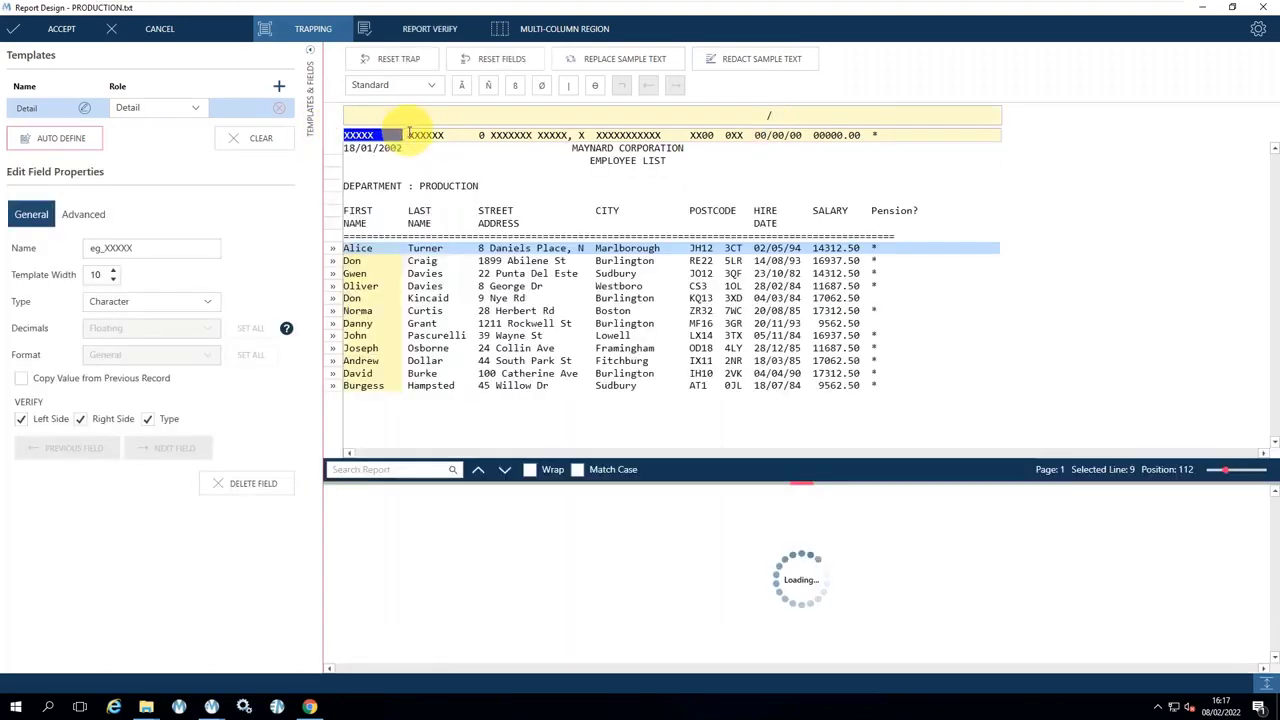
{"action": "double_click", "coordinate": [827, 135]}
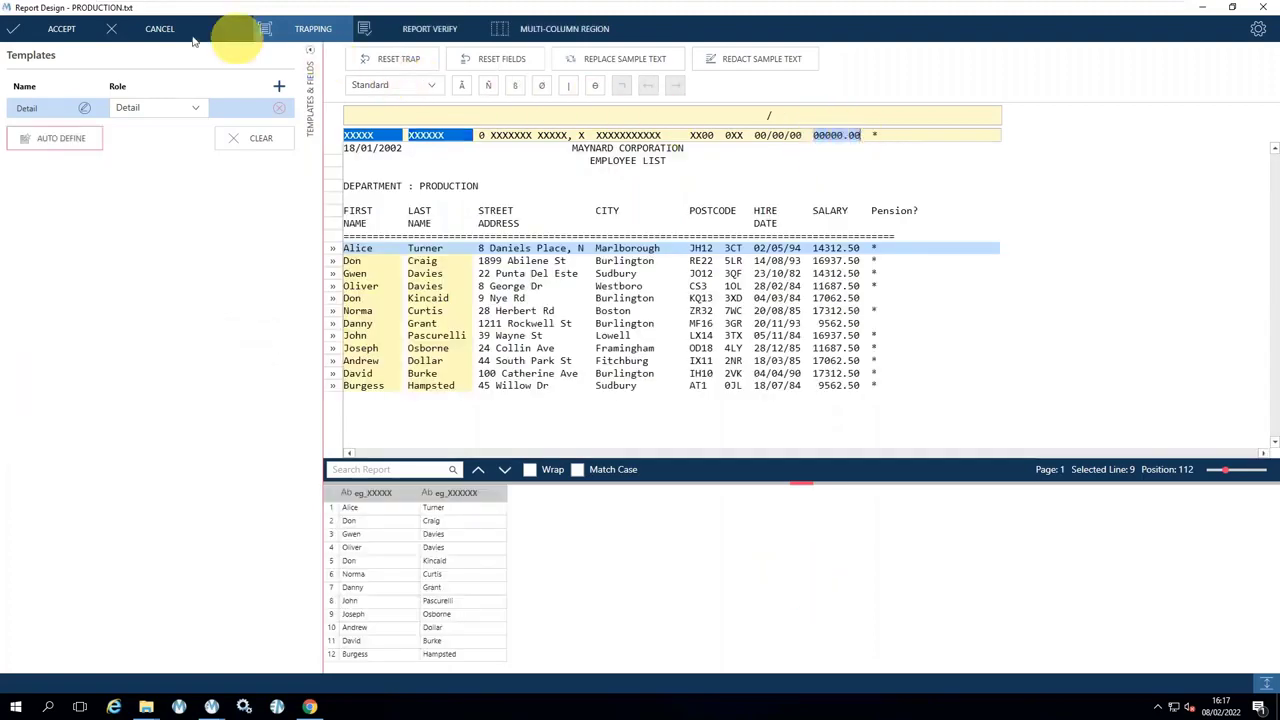
{"action": "left_click", "coordinate": [45, 27]}
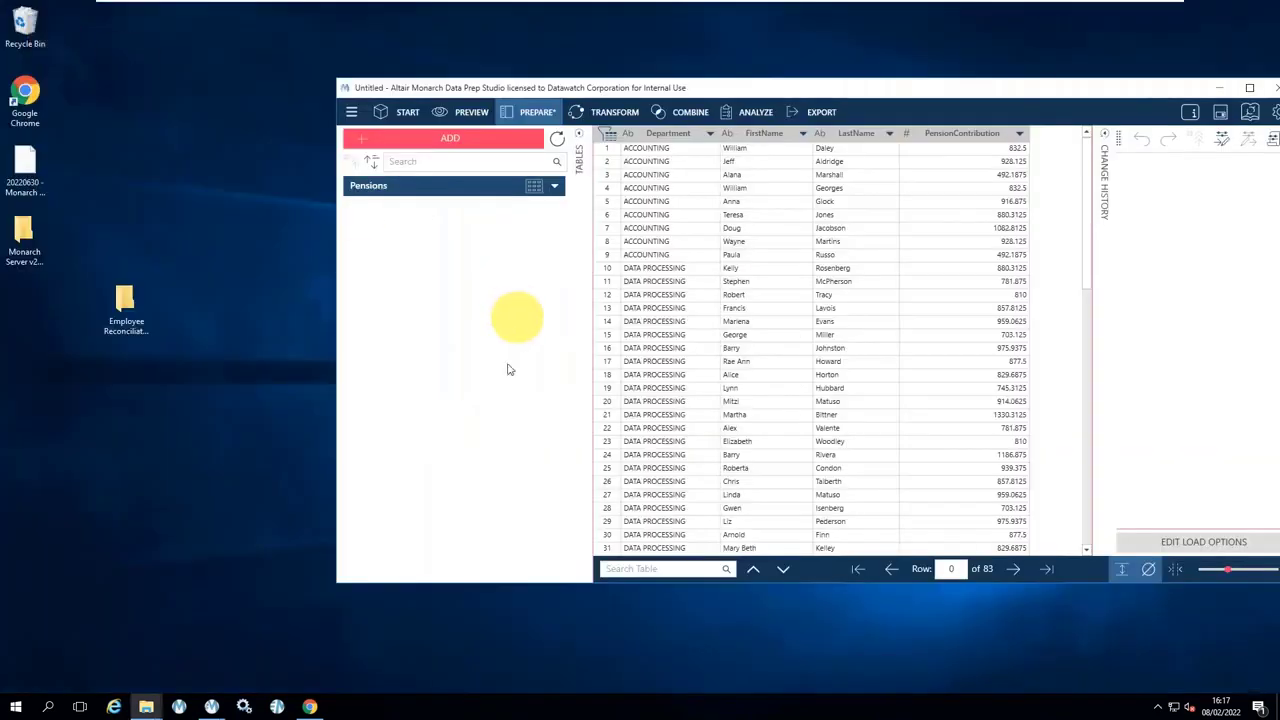
Load all the JSON, Excel and Access tables from the preview into the workspace.
{"action": "left_click", "coordinate": [470, 113]}
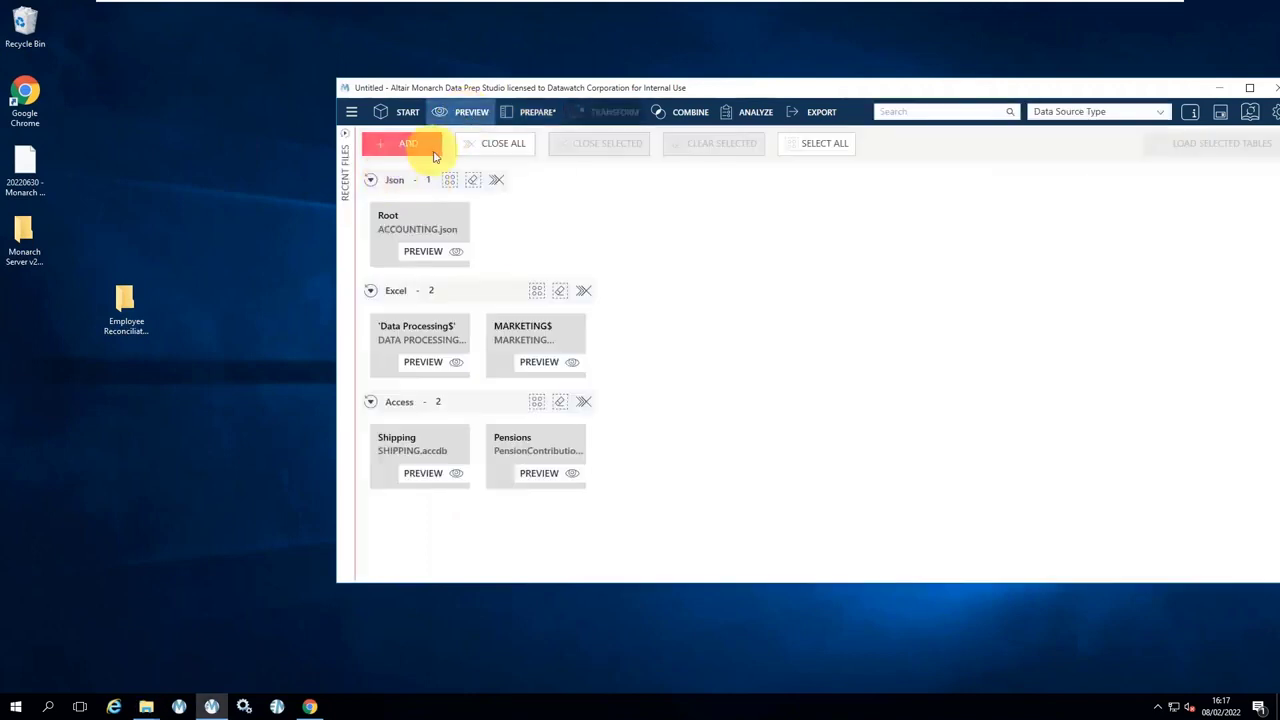
{"action": "left_click", "coordinate": [814, 143]}
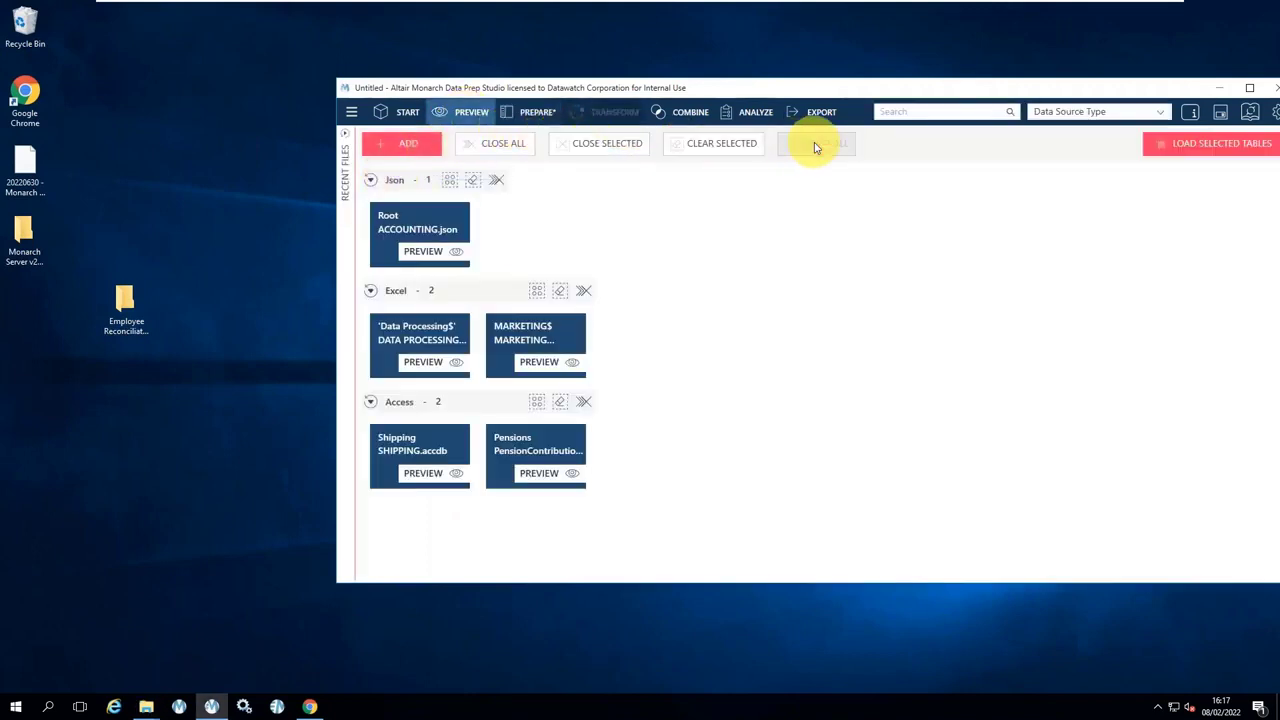
{"action": "left_click", "coordinate": [1210, 150]}
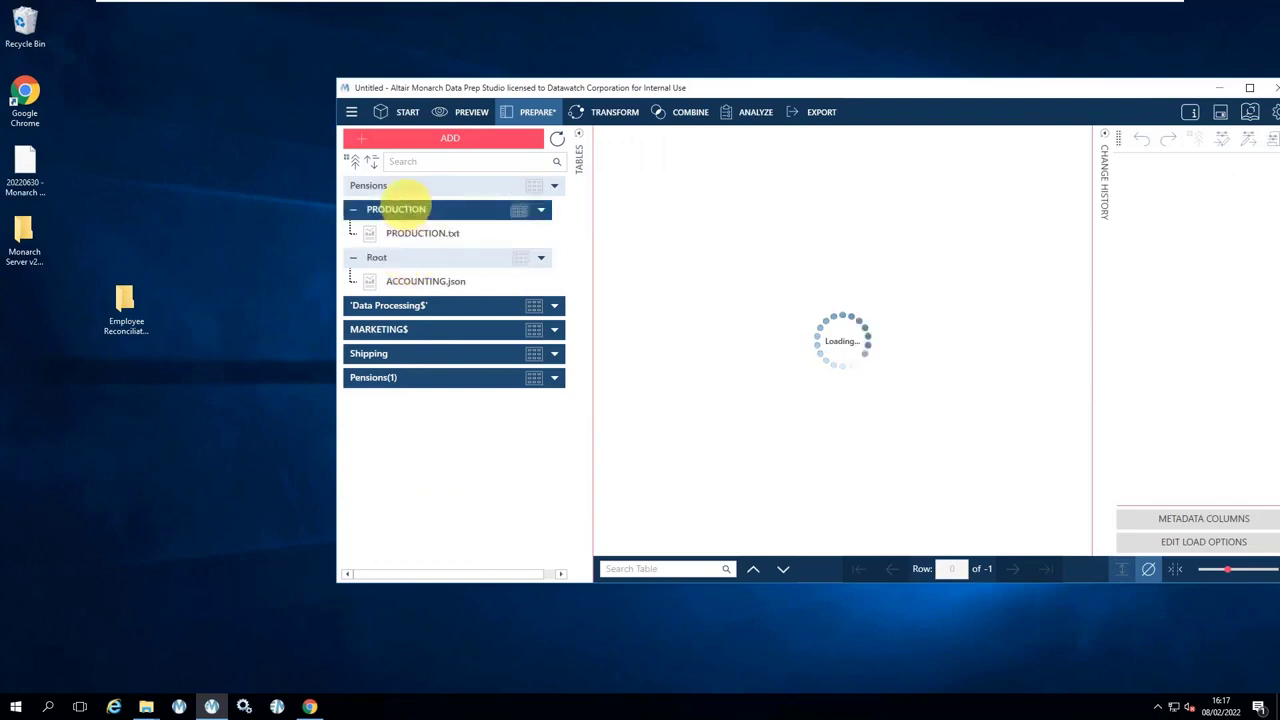
Append all the loaded tables except the original Pensions table, matching columns on name, and review the combined rows.
{"action": "right_click", "coordinate": [421, 263]}
{"action": "mouse_move", "coordinate": [452, 281]}
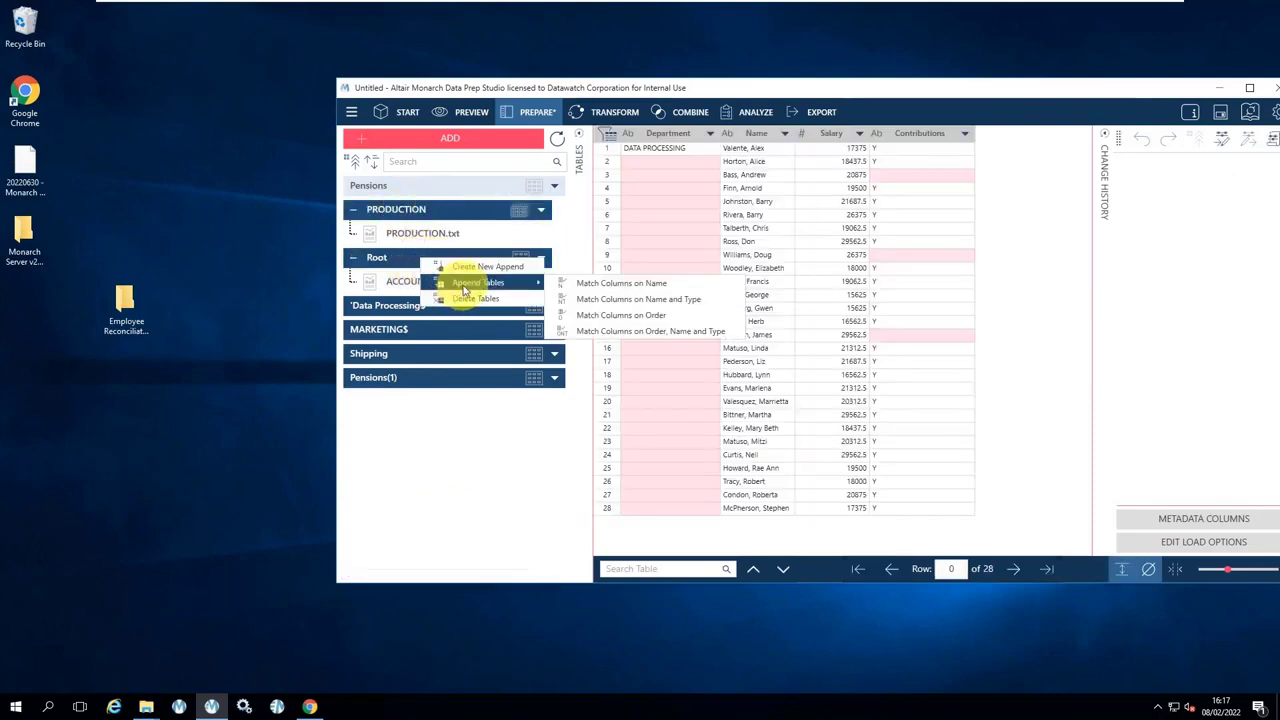
{"action": "left_click", "coordinate": [605, 283]}
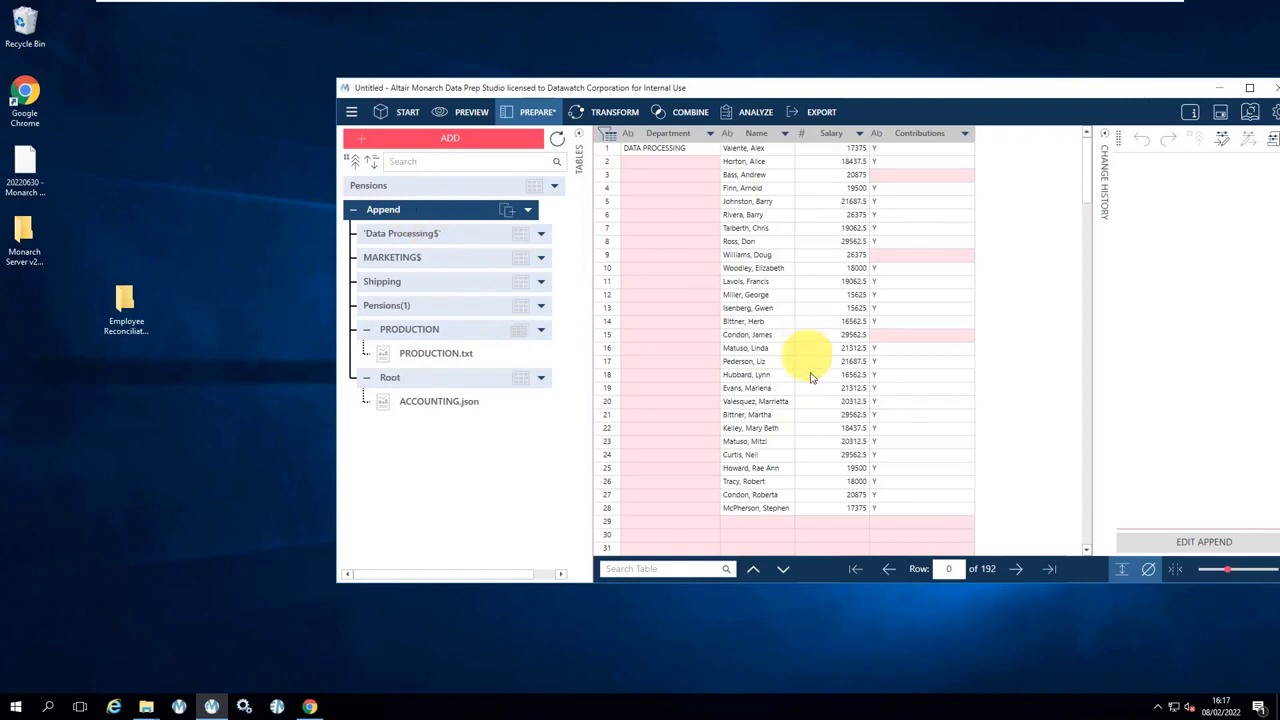
{"action": "scroll", "coordinate": [790, 400], "scroll_direction": "down", "scroll_amount": 10}
{"action": "scroll", "coordinate": [752, 450], "scroll_direction": "down", "scroll_amount": 20}
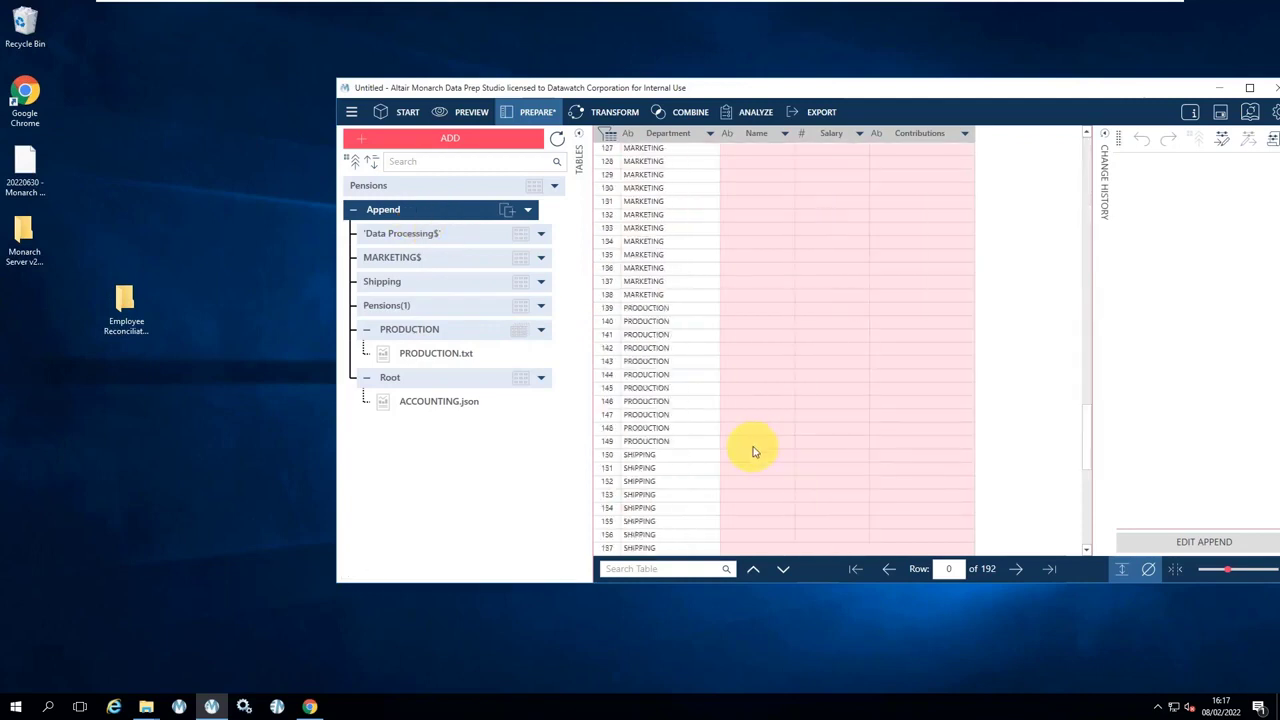
{"action": "left_click", "coordinate": [529, 210]}
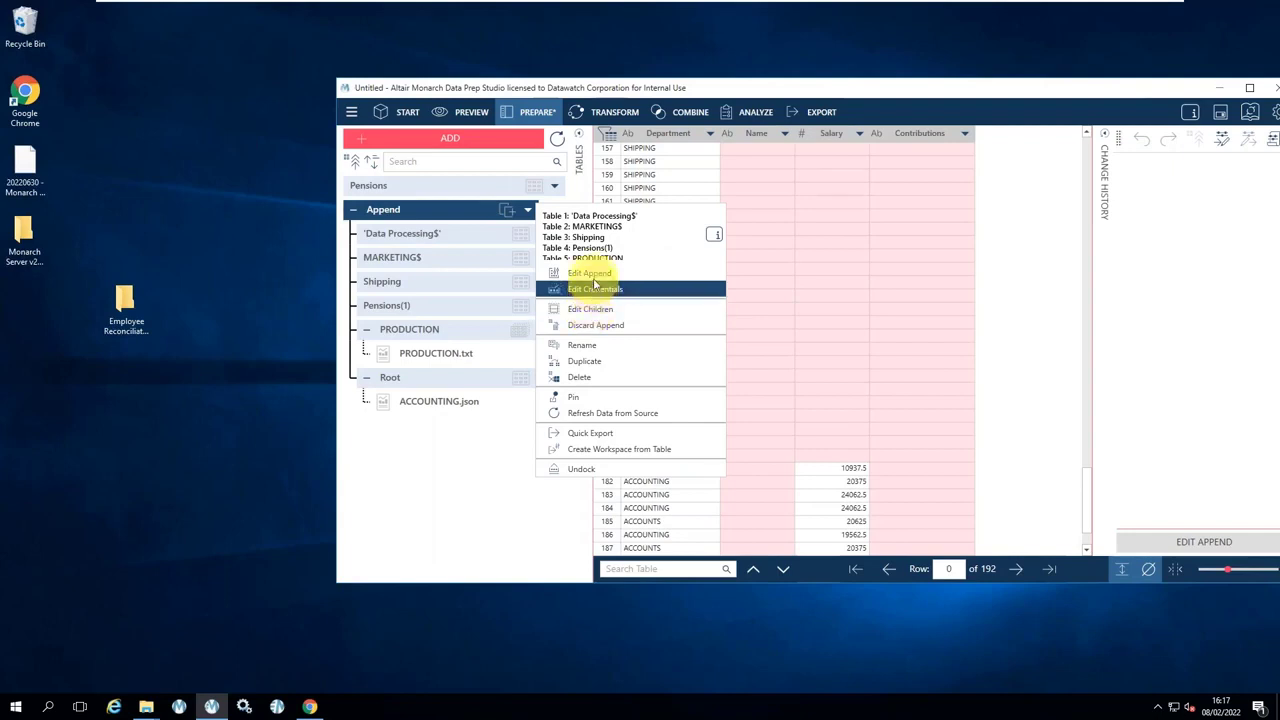
{"action": "left_click", "coordinate": [588, 274]}
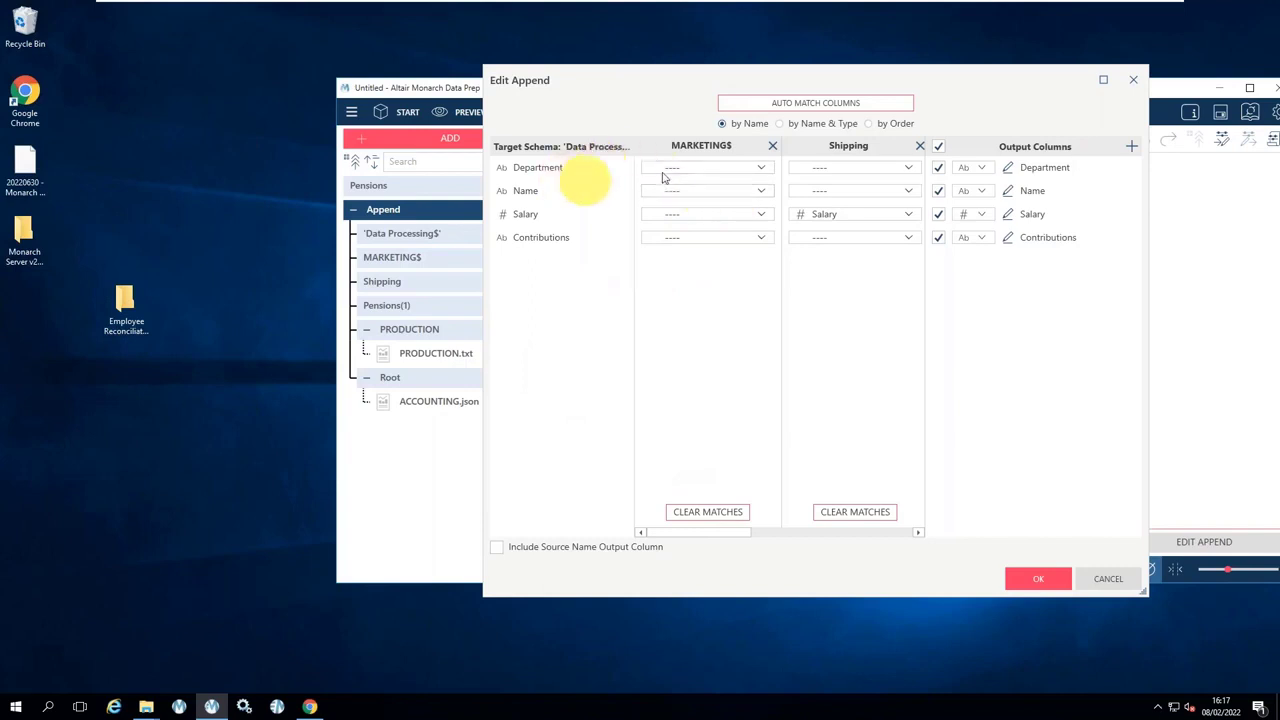
{"action": "left_click", "coordinate": [683, 170]}
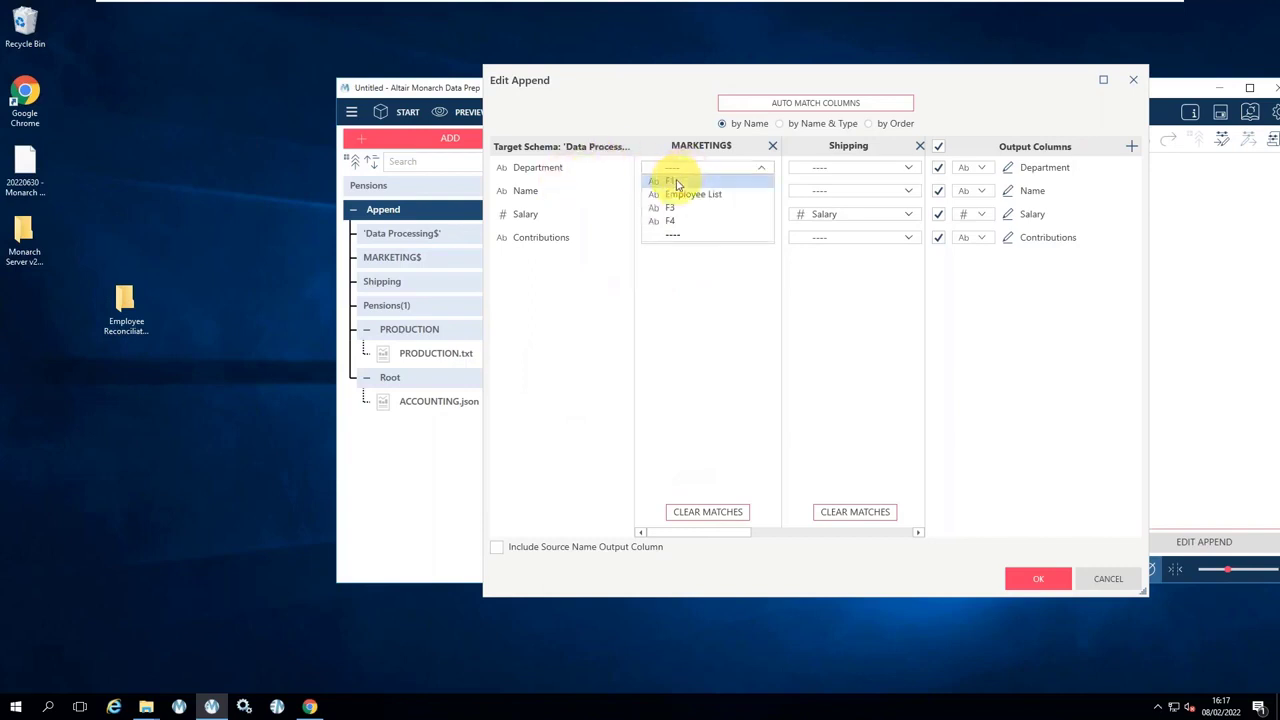
{"action": "left_click", "coordinate": [676, 184]}
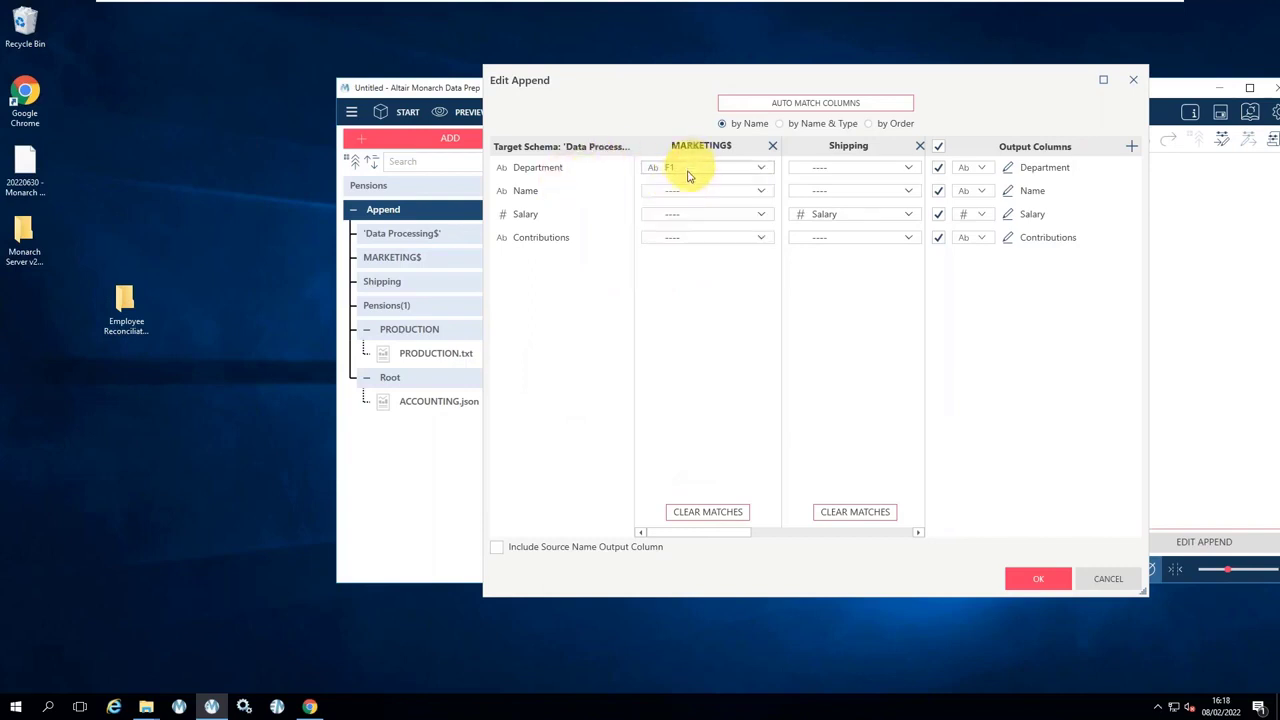
{"action": "left_click", "coordinate": [686, 173]}
{"action": "left_click", "coordinate": [676, 239]}
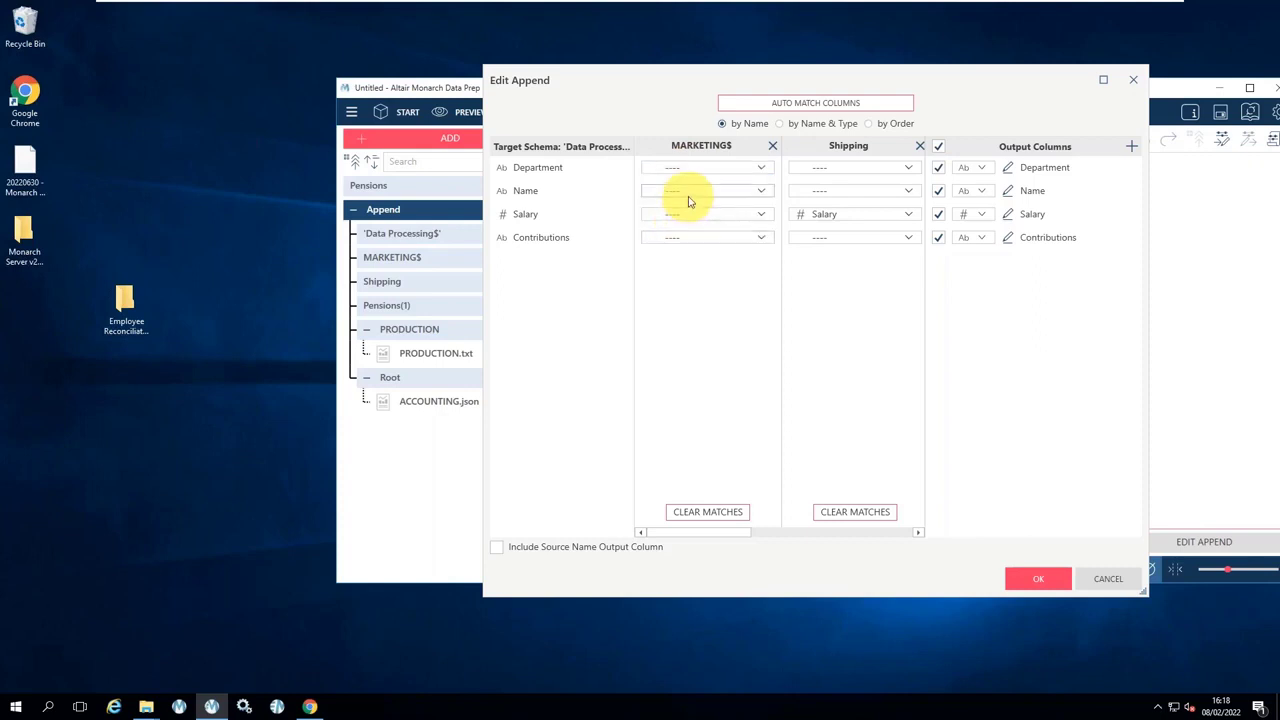
{"action": "left_click", "coordinate": [683, 190]}
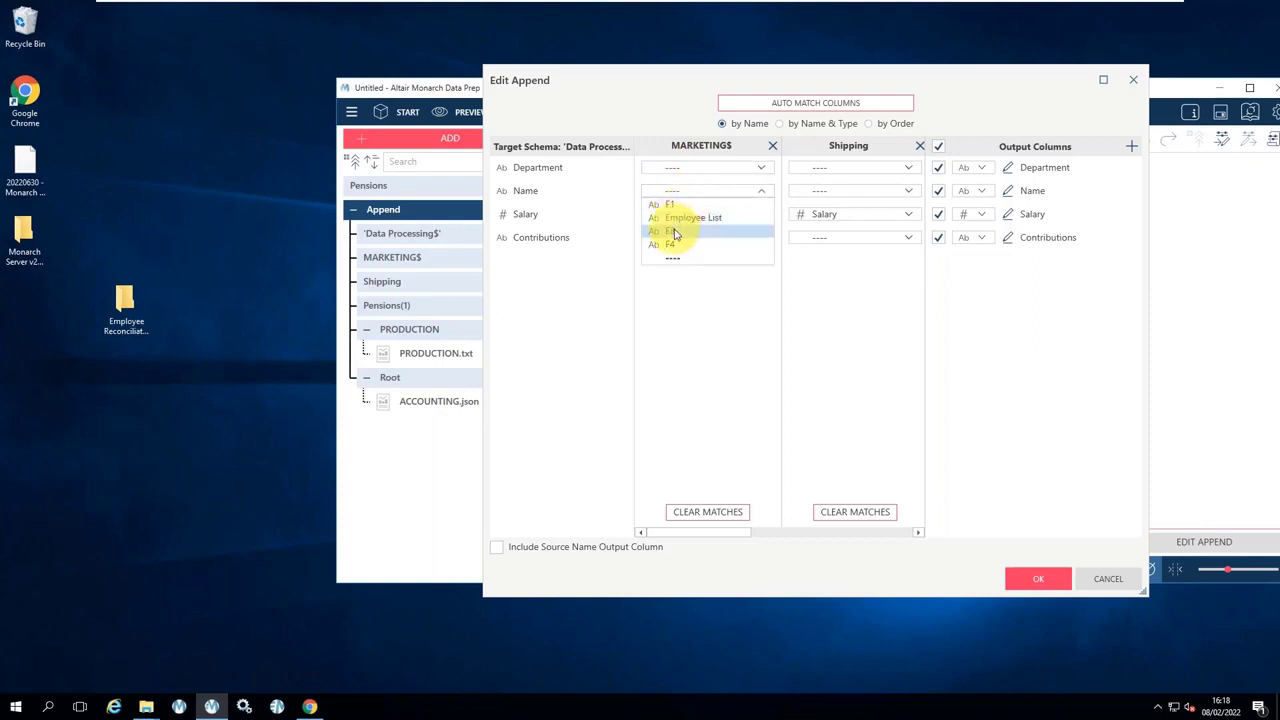
{"action": "left_click", "coordinate": [668, 204]}
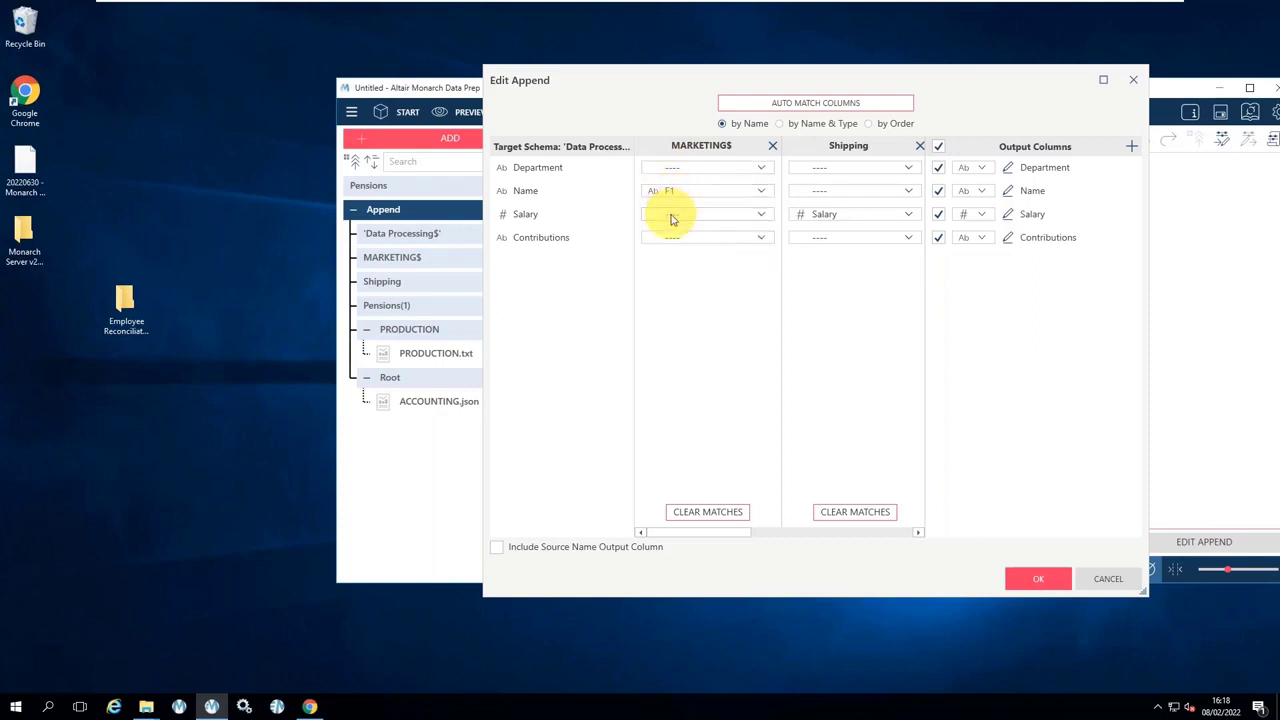
{"action": "left_click", "coordinate": [672, 216]}
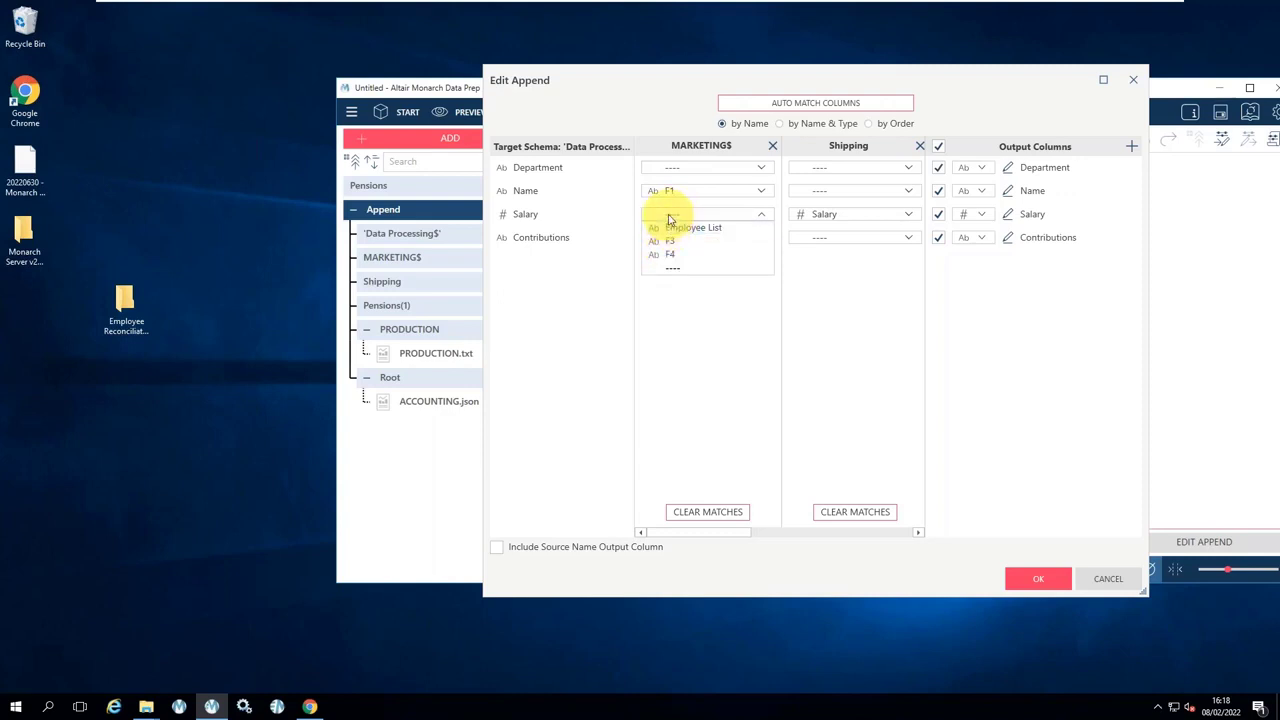
{"action": "left_click", "coordinate": [672, 343]}
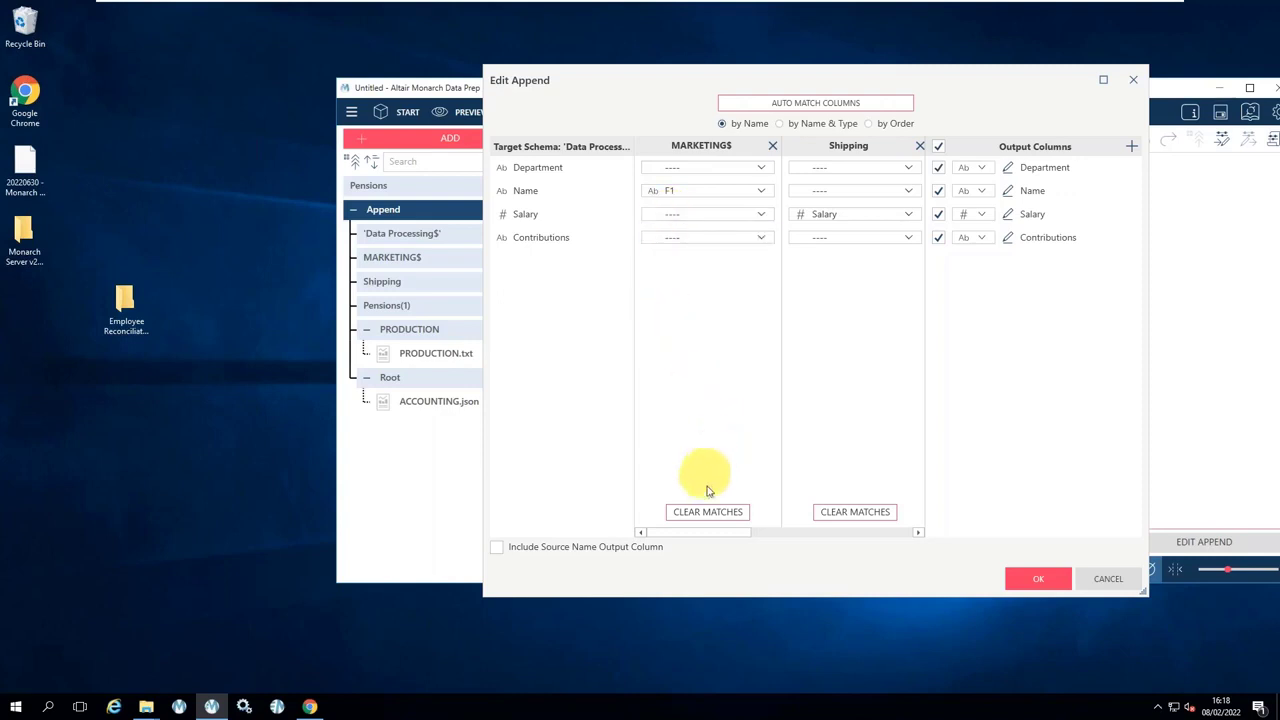
{"action": "left_click", "coordinate": [827, 169]}
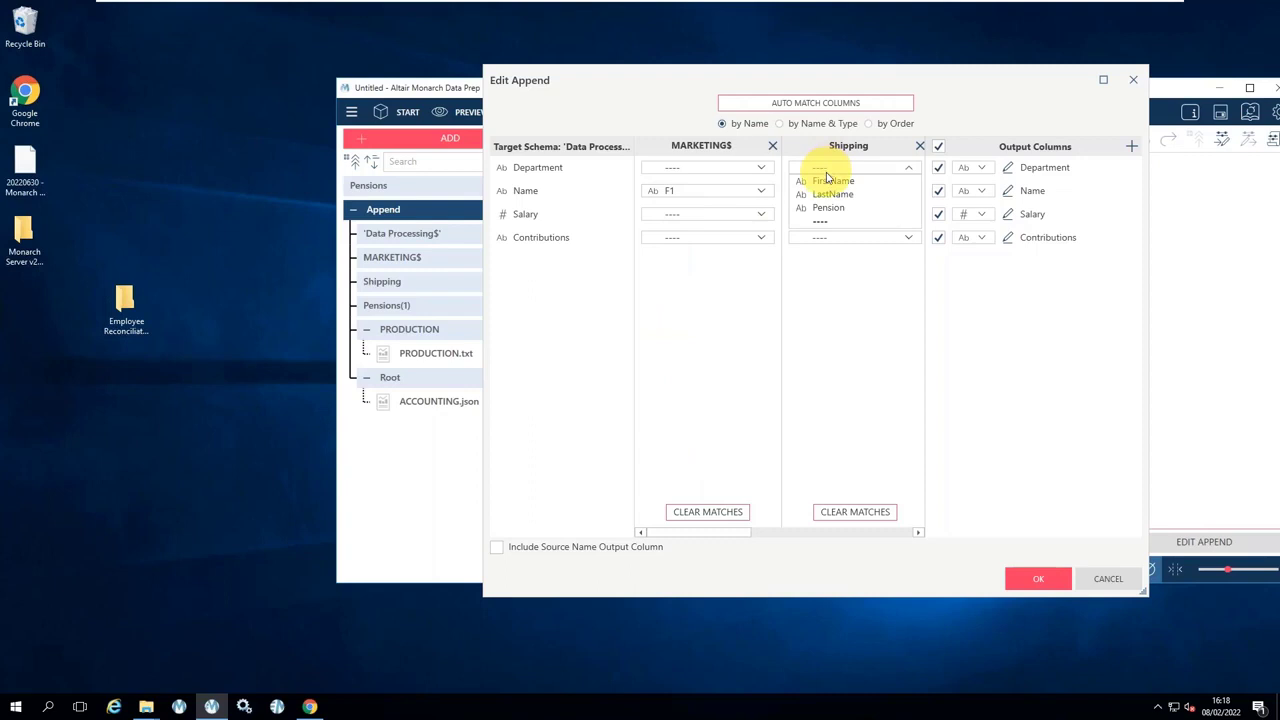
{"action": "left_click", "coordinate": [520, 195]}
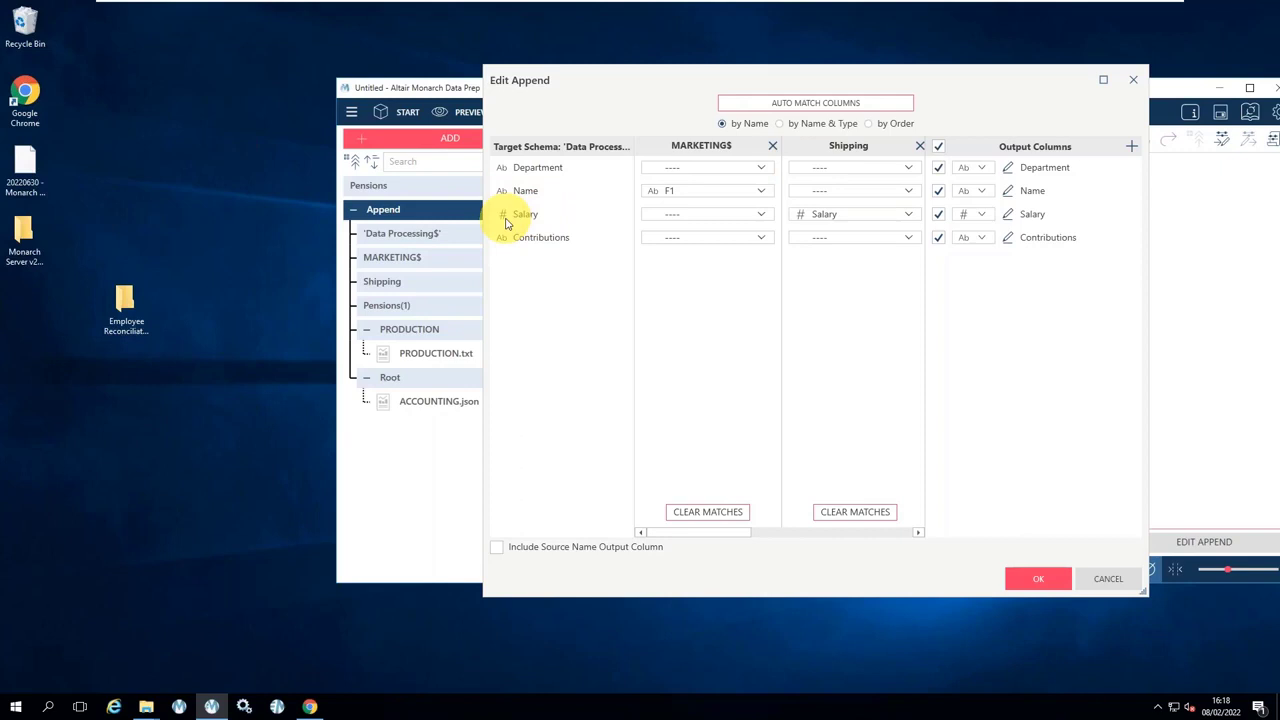
{"action": "left_click", "coordinate": [1106, 588]}
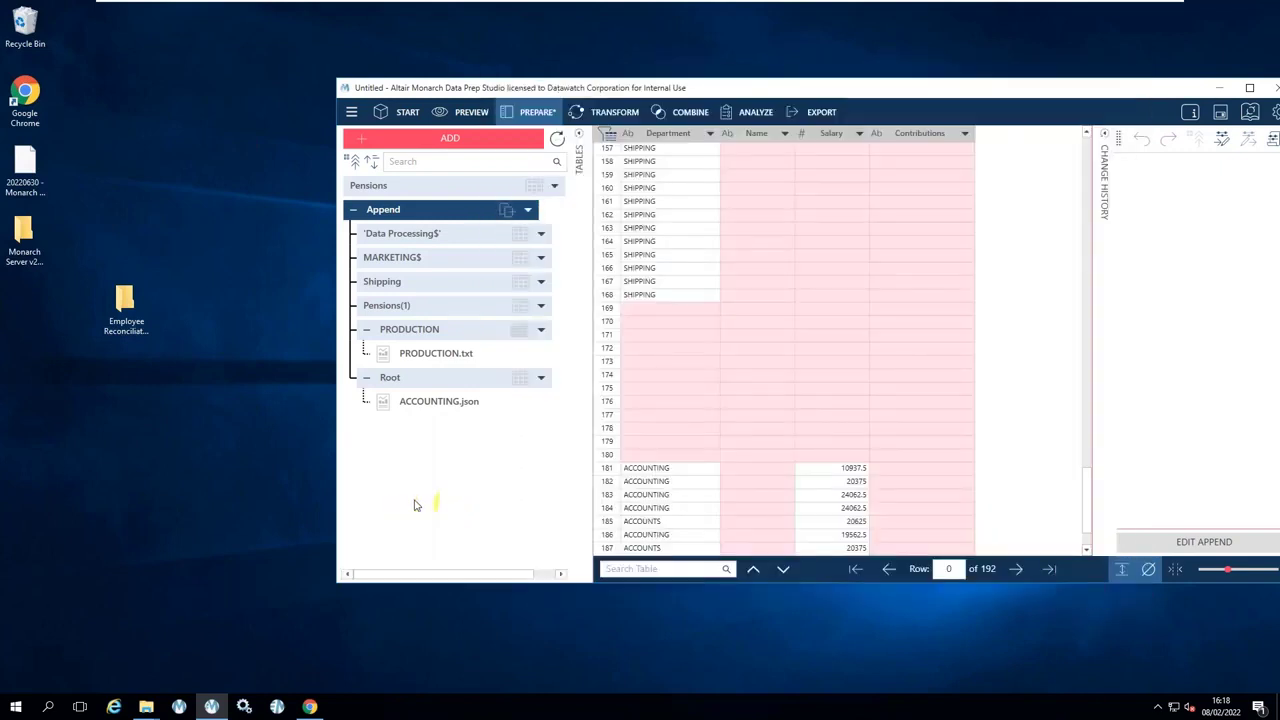
Maximise the Data Prep Studio window and examine the appended rows and the 'Data Processing$' and MARKETING$ source tables.
{"action": "left_click_drag", "start_coordinate": [862, 92], "coordinate": [650, 80]}
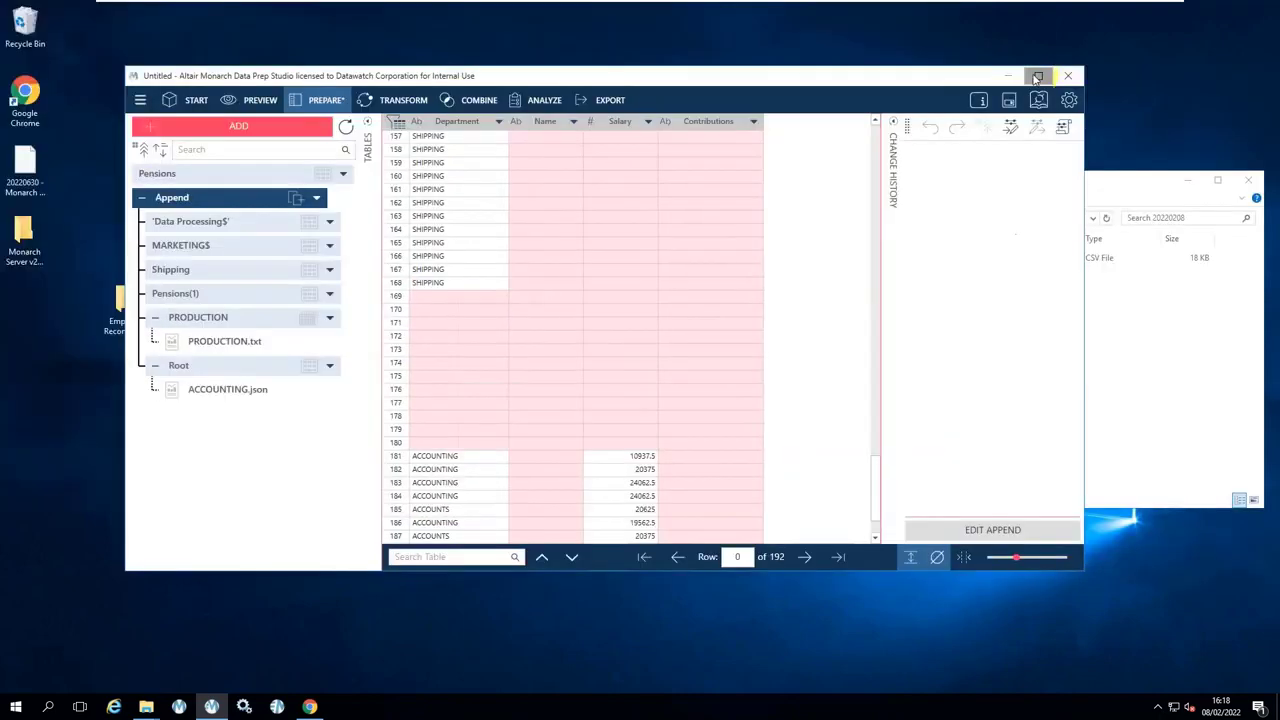
{"action": "left_click", "coordinate": [1037, 77]}
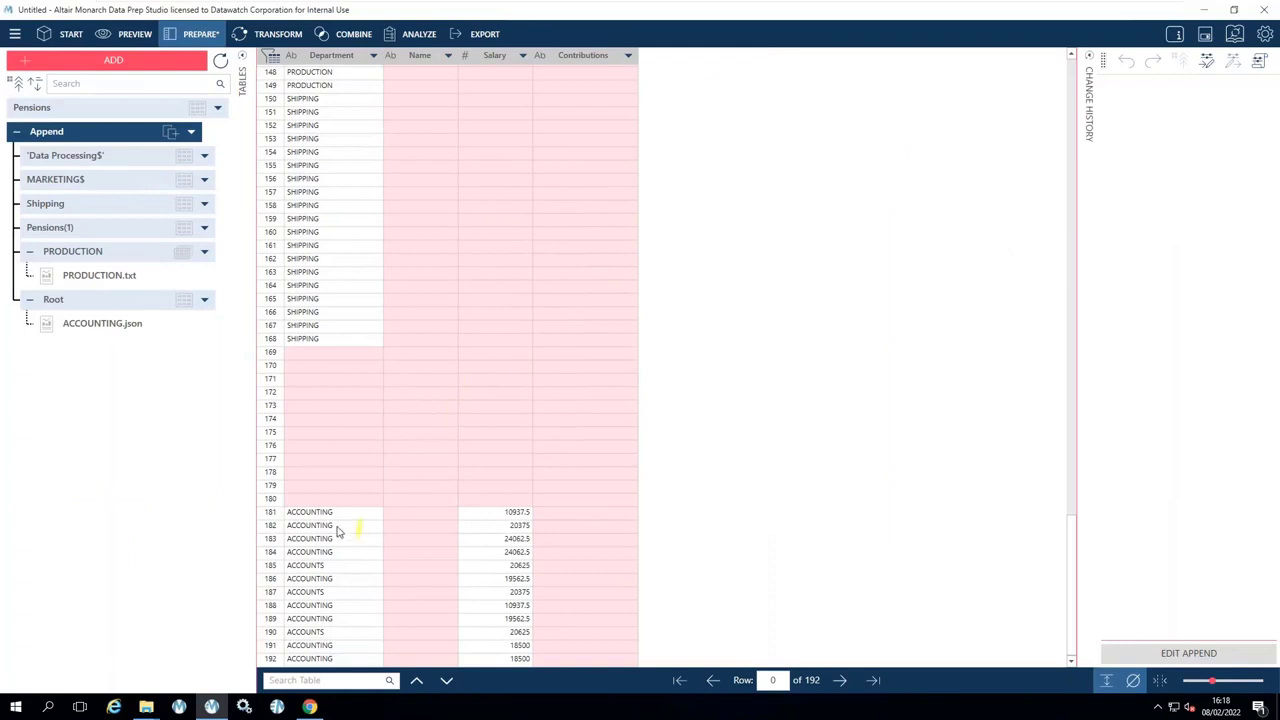
{"action": "scroll", "coordinate": [337, 531], "scroll_direction": "up", "scroll_amount": 12}
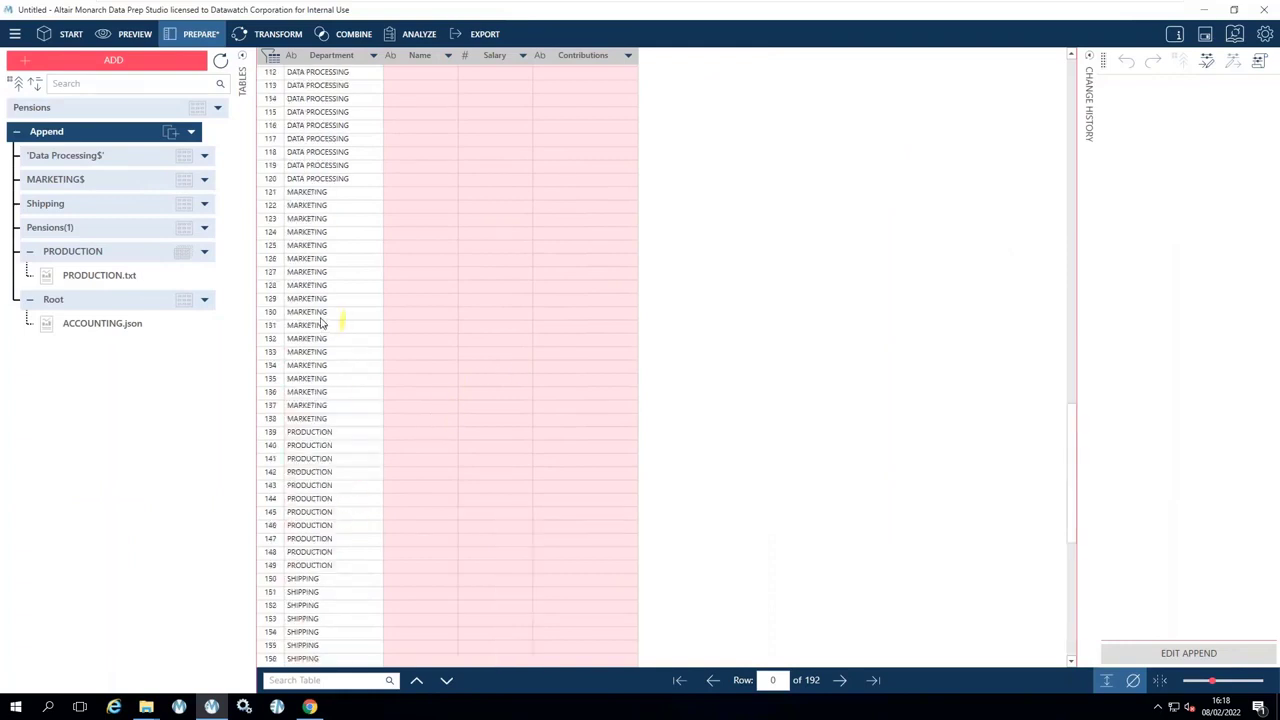
{"action": "scroll", "coordinate": [330, 320], "scroll_direction": "up", "scroll_amount": 14}
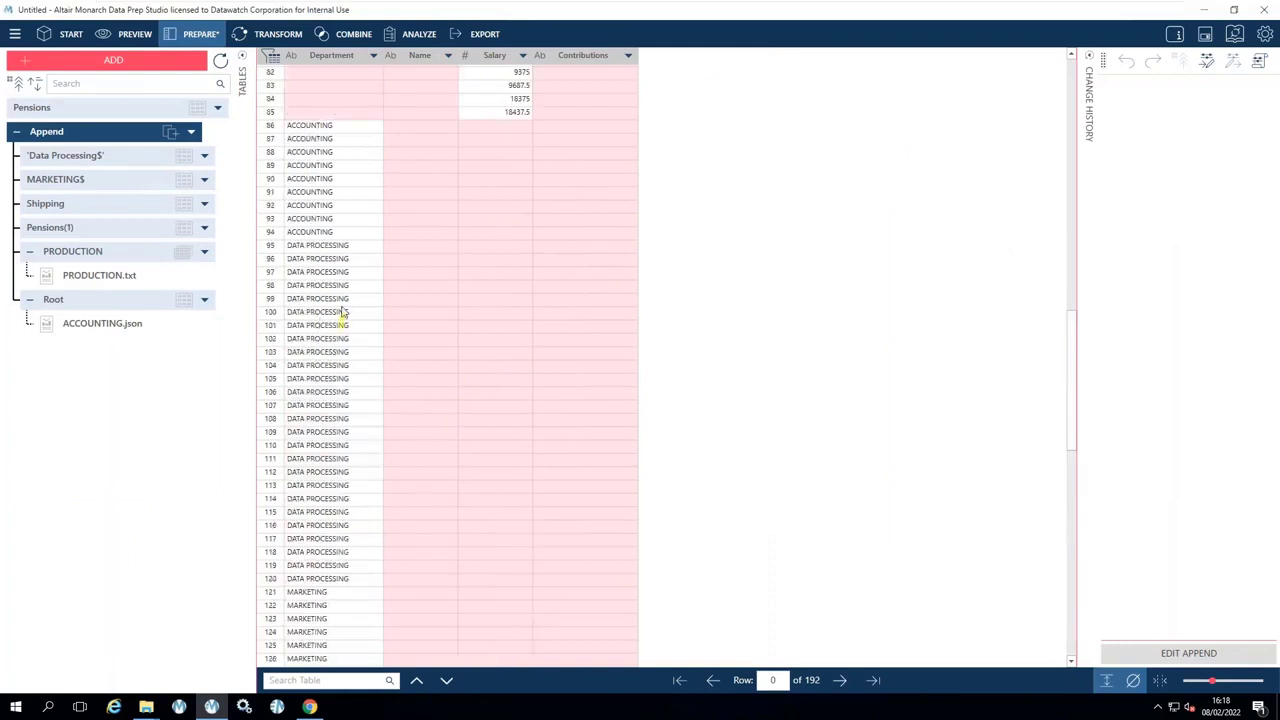
{"action": "left_click", "coordinate": [78, 155]}
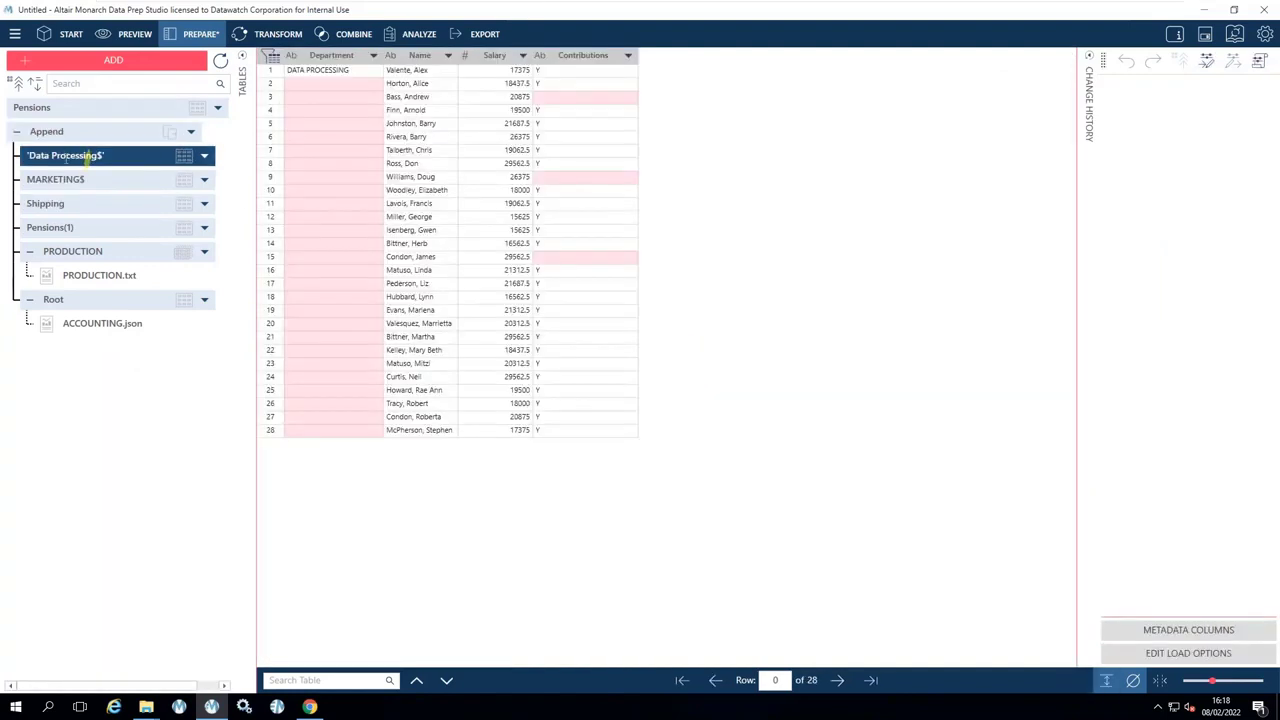
{"action": "left_click", "coordinate": [56, 182], "text": "ctrl"}
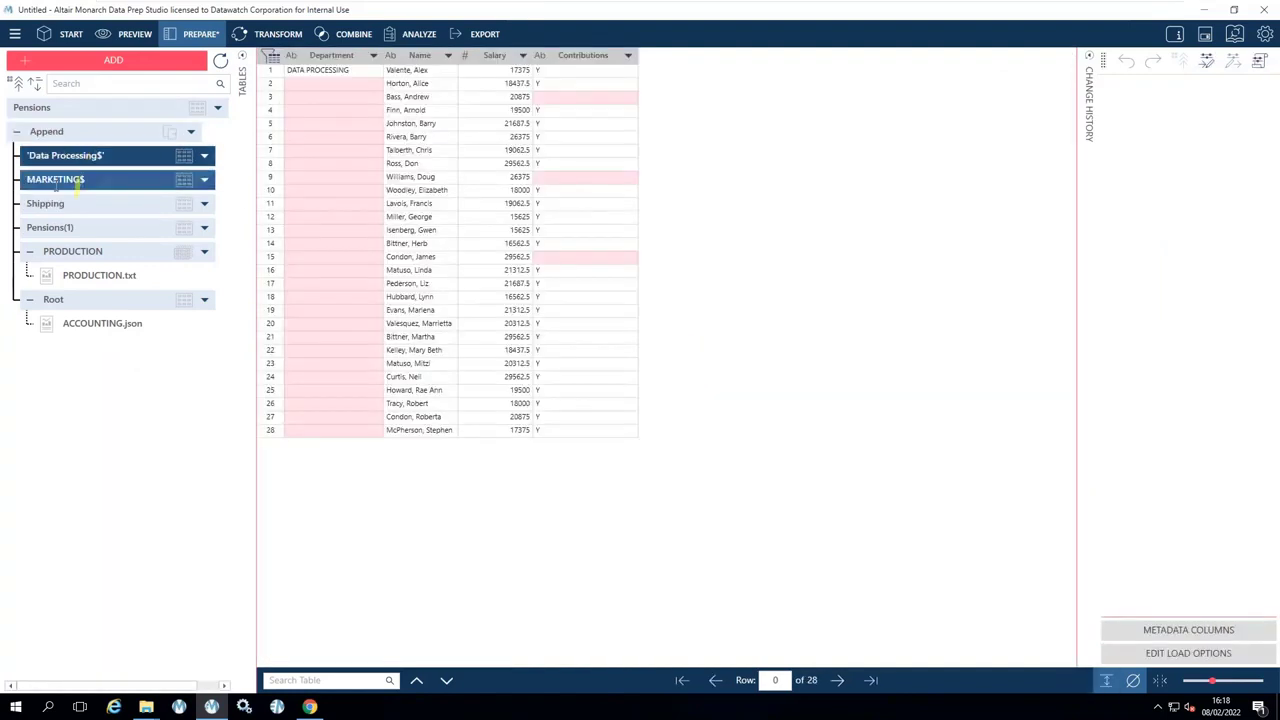
{"action": "left_click", "coordinate": [88, 203]}
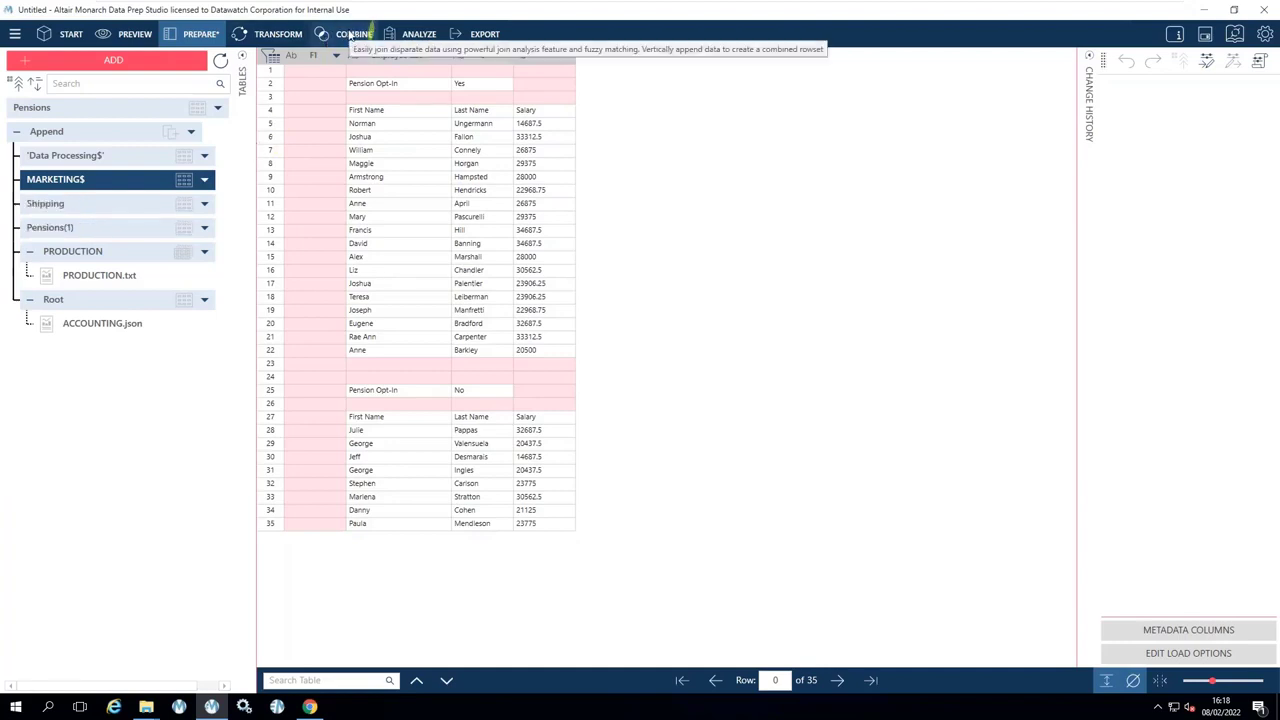
Set up a join with MARKETING$ as the left table and Shipping as the right table, and open its settings.
{"action": "left_click", "coordinate": [350, 34]}
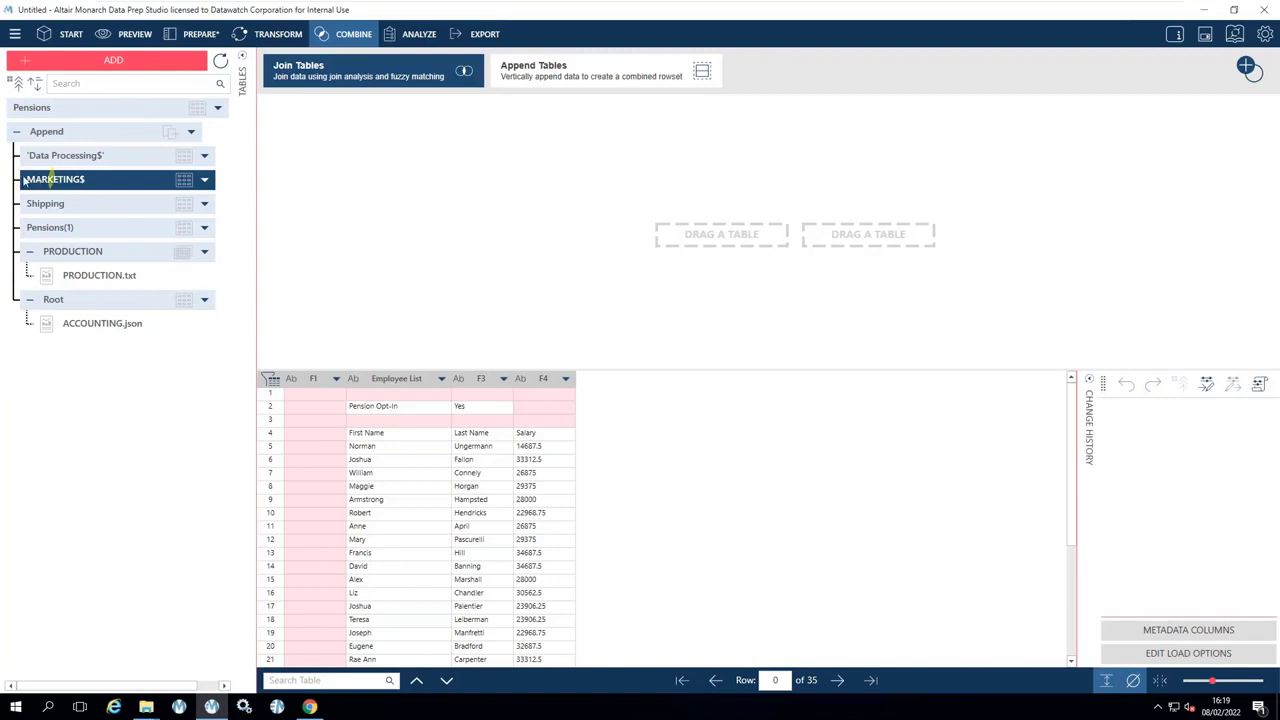
{"action": "left_click_drag", "start_coordinate": [106, 179], "coordinate": [722, 237]}
{"action": "left_click_drag", "start_coordinate": [45, 203], "coordinate": [885, 230]}
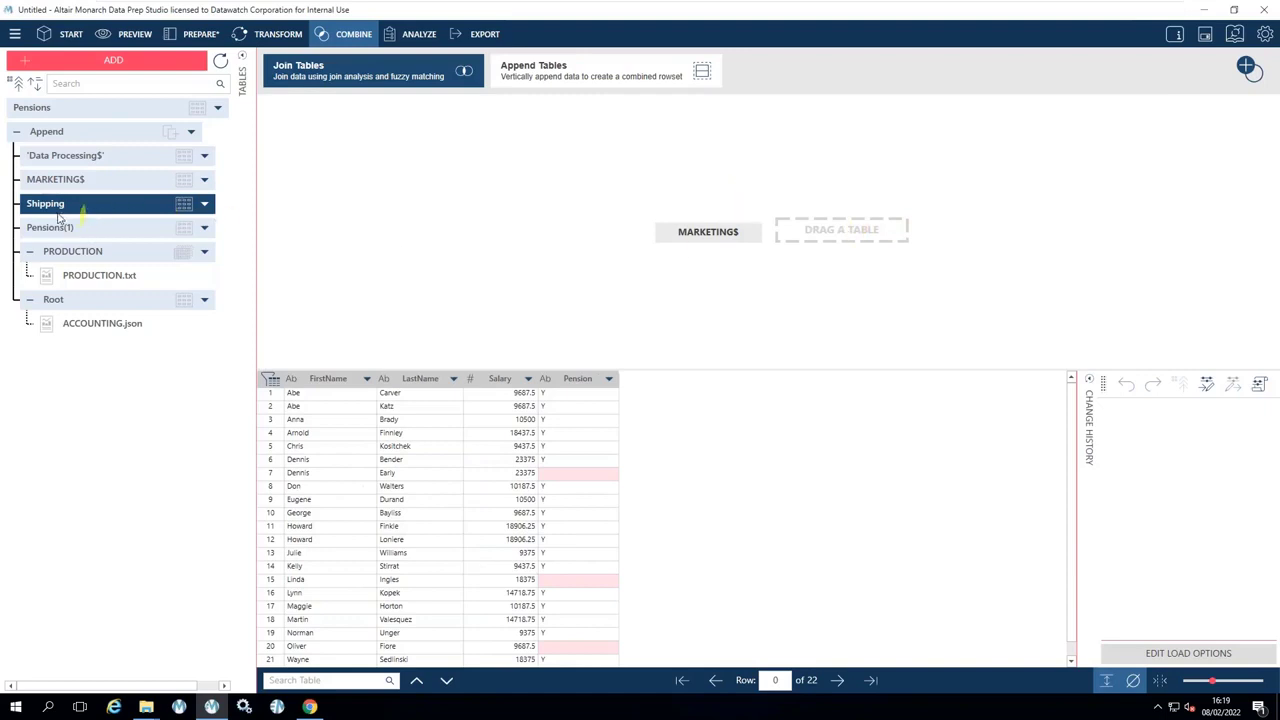
{"action": "left_click_drag", "start_coordinate": [833, 259], "coordinate": [845, 232]}
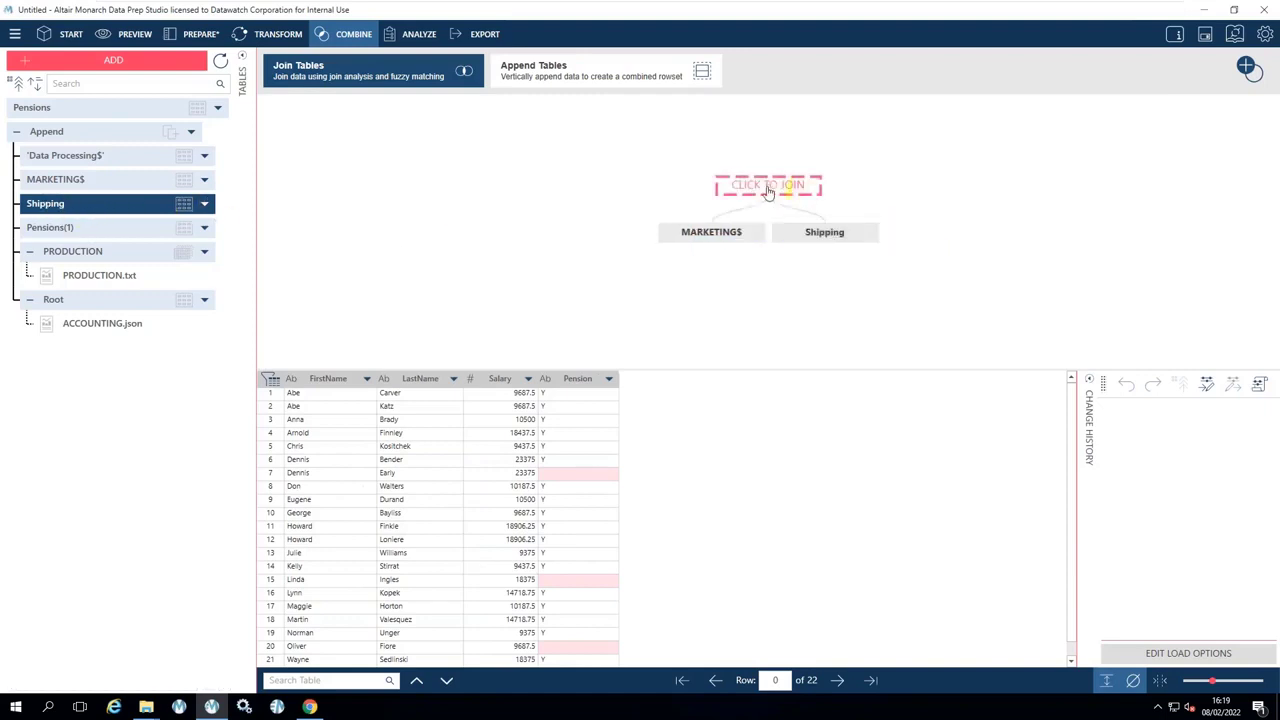
{"action": "left_click", "coordinate": [767, 188]}
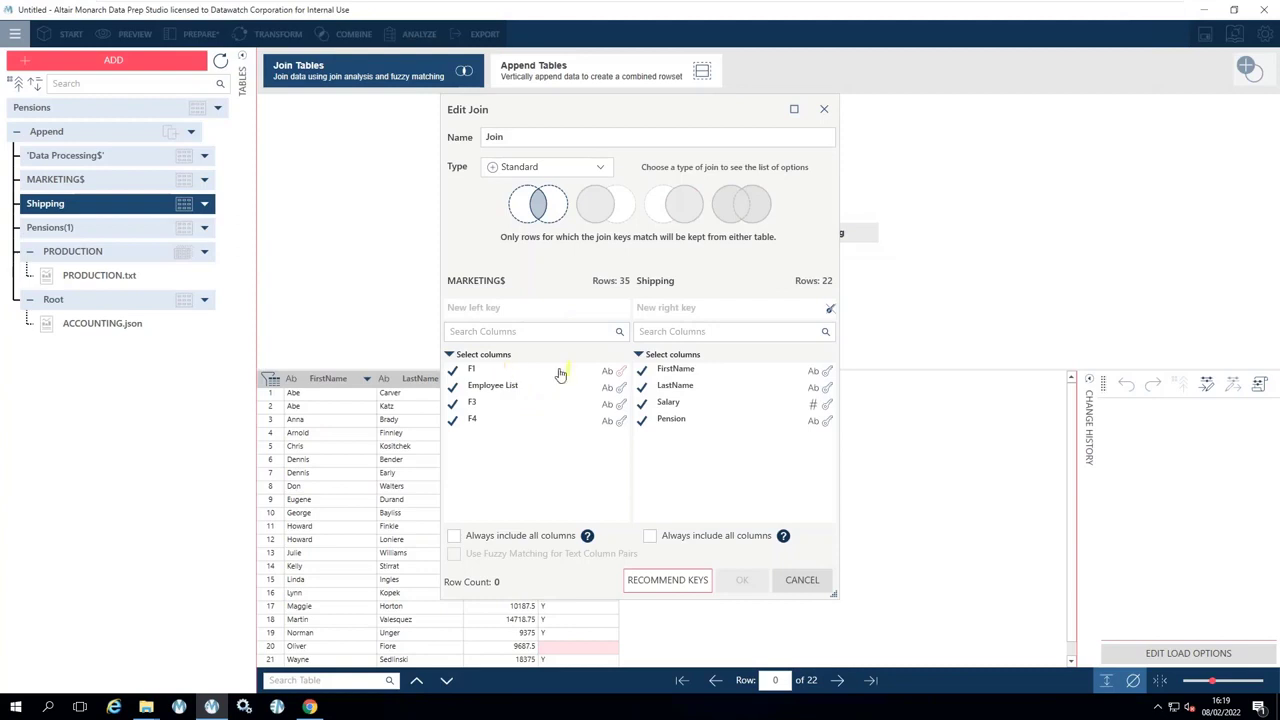
Join on F1 and FirstName using fuzzy matching with a 0% accuracy threshold and added columns for the matching results.
{"action": "left_click", "coordinate": [621, 373]}
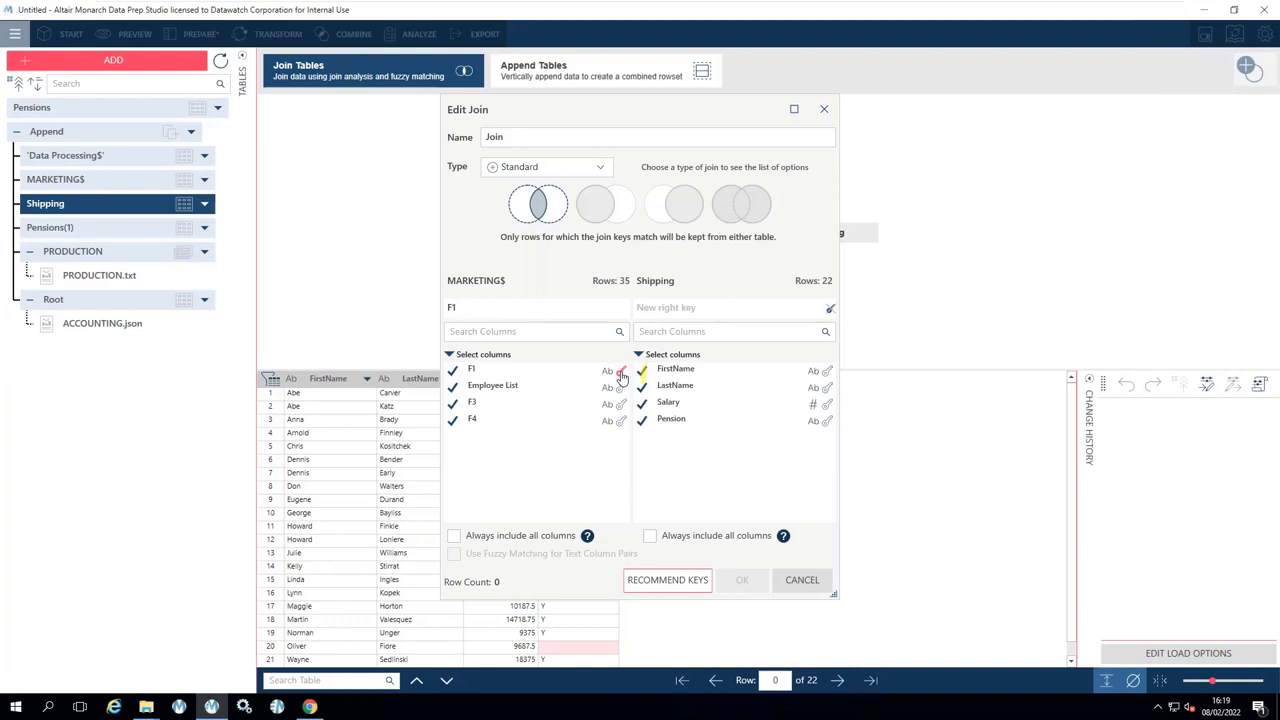
{"action": "left_click", "coordinate": [826, 371]}
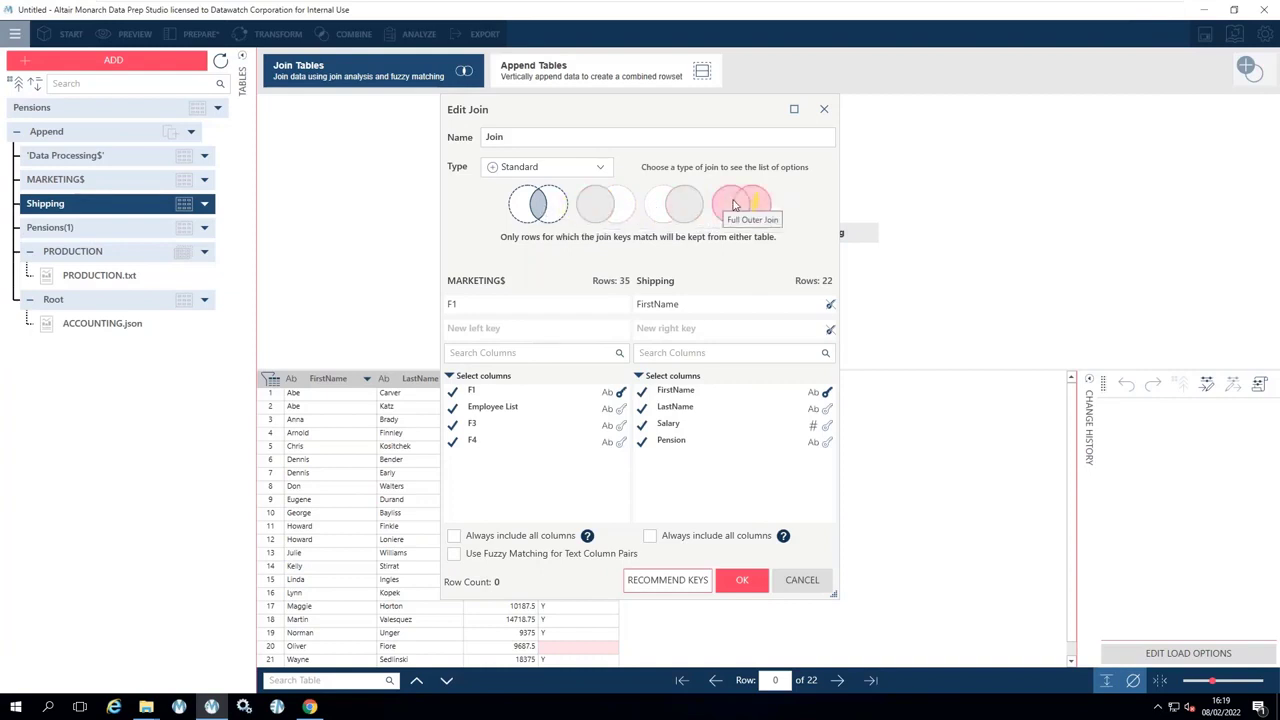
{"action": "left_click", "coordinate": [454, 555]}
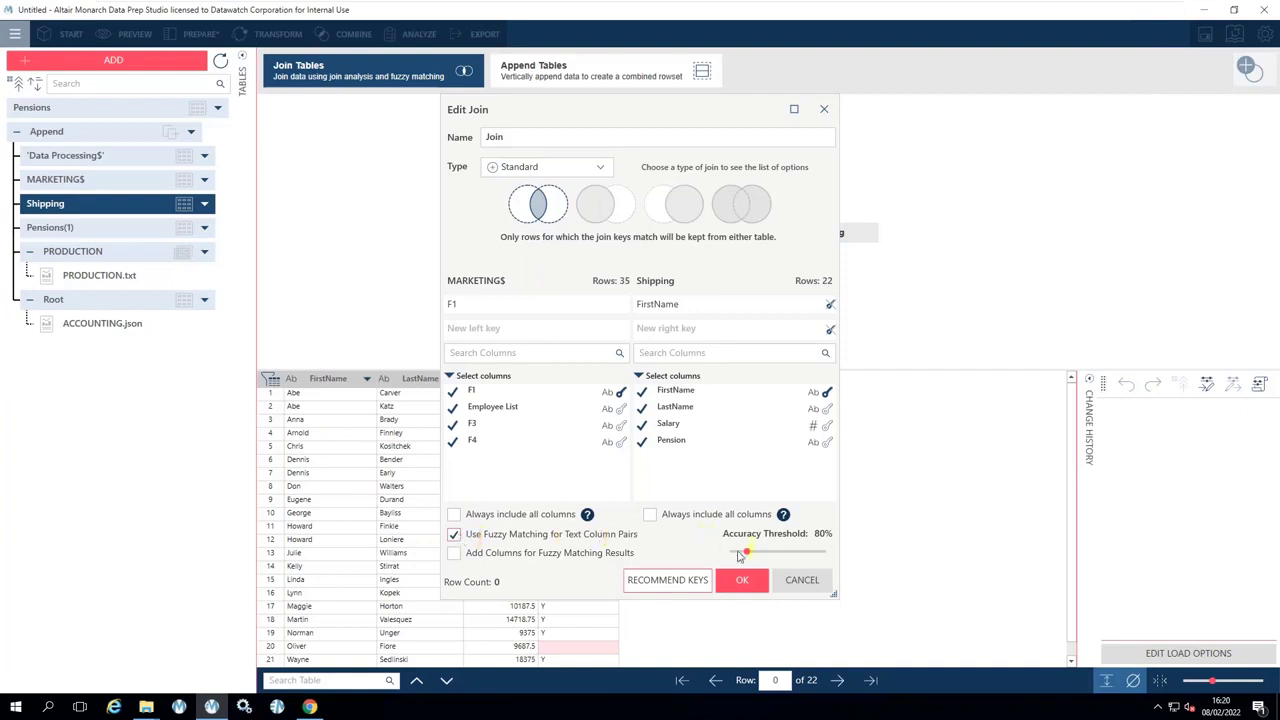
{"action": "left_click_drag", "start_coordinate": [748, 556], "coordinate": [720, 556]}
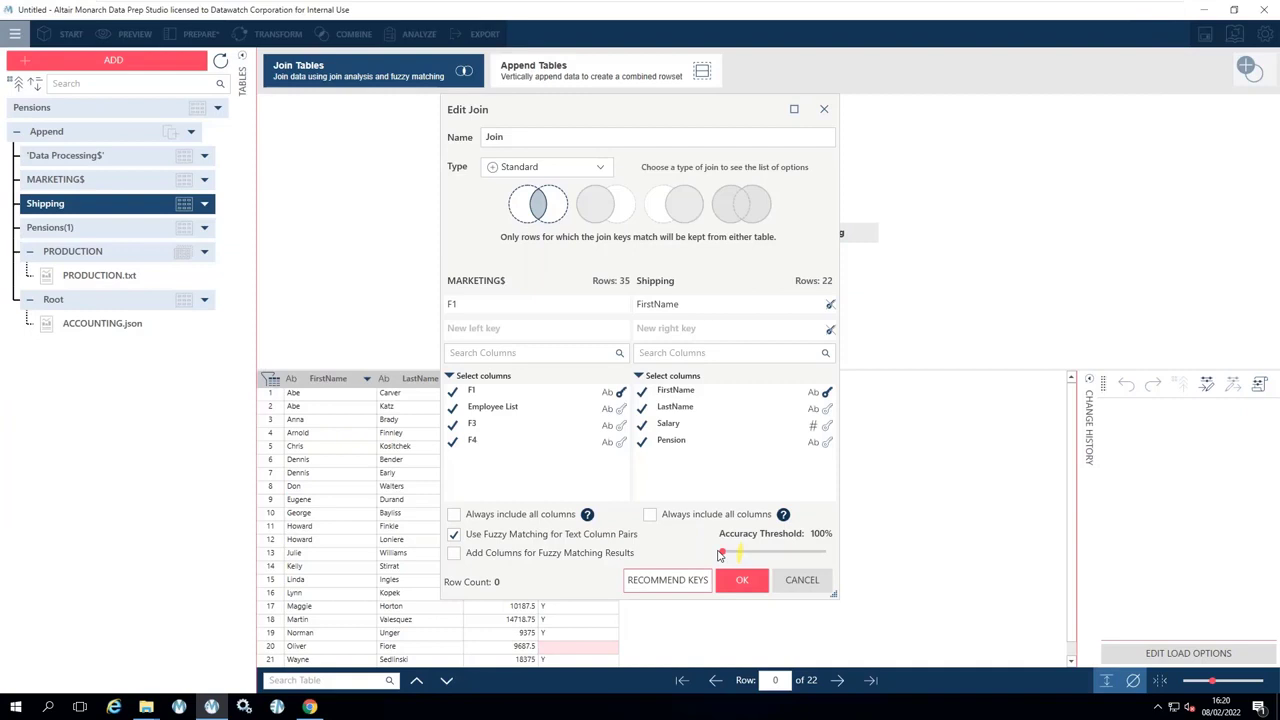
{"action": "left_click_drag", "start_coordinate": [720, 556], "coordinate": [835, 556]}
{"action": "left_click", "coordinate": [454, 554]}
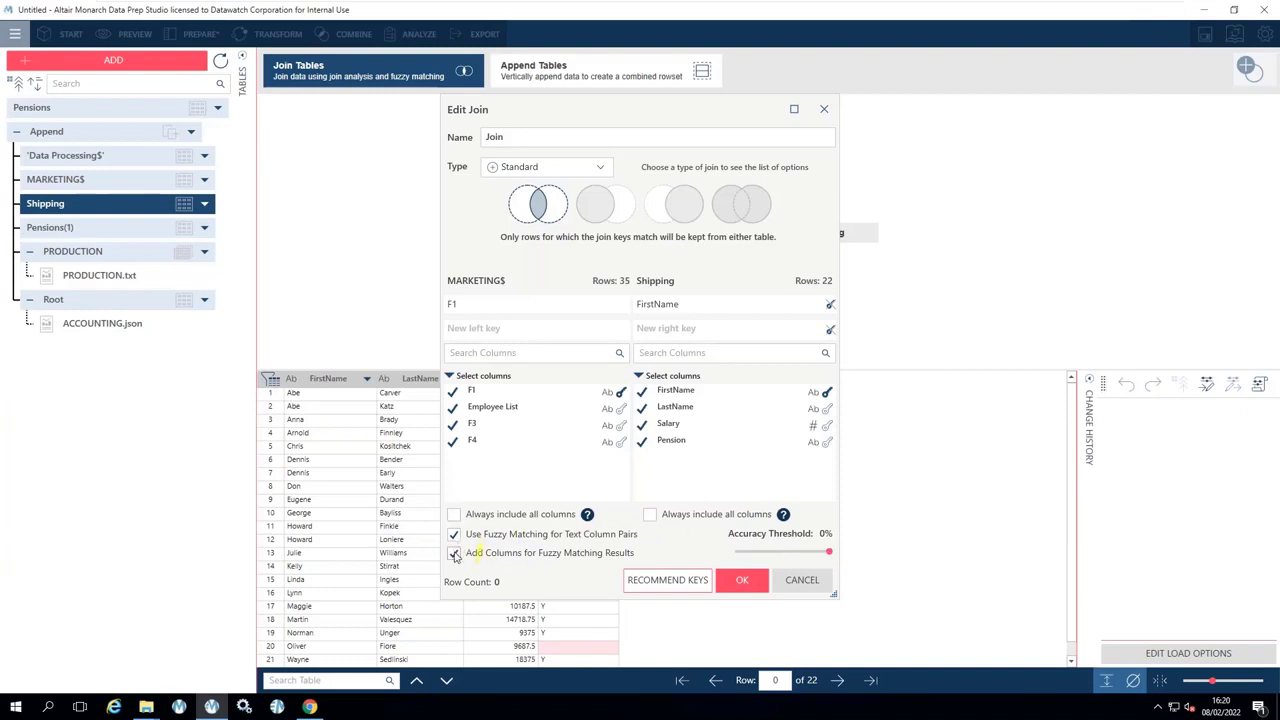
{"action": "left_click", "coordinate": [740, 580]}
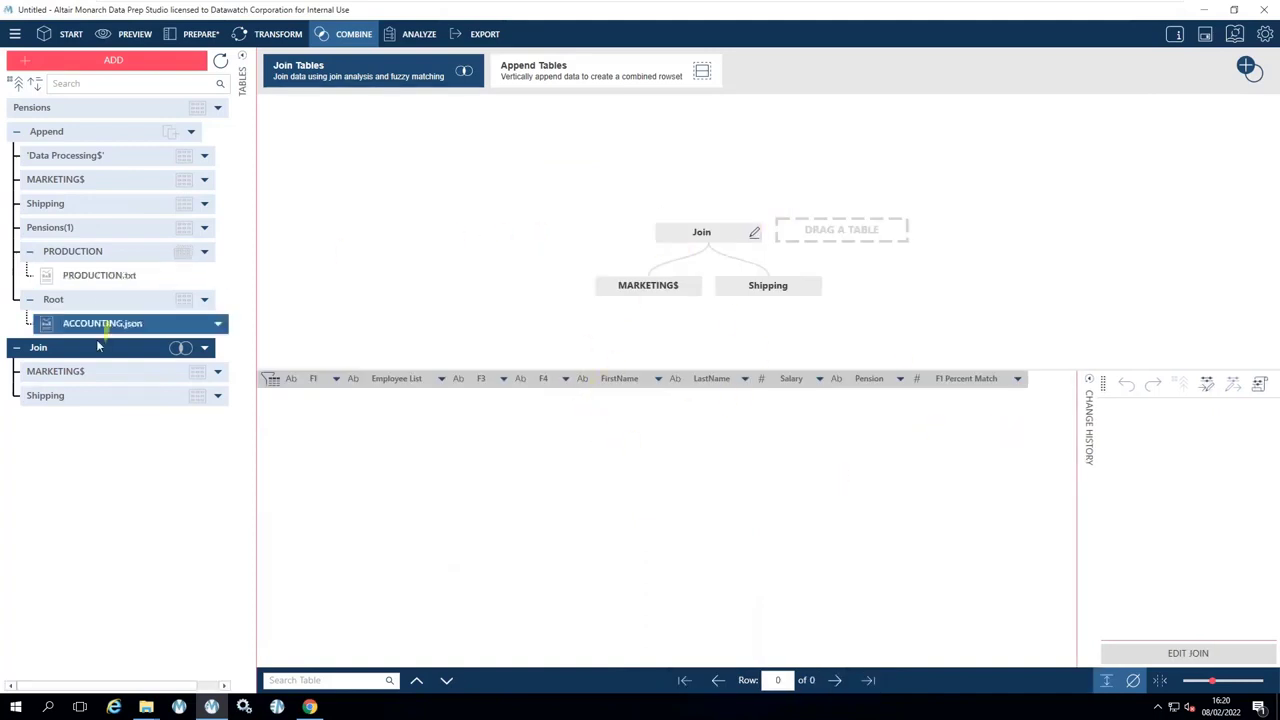
Change the join of MARKETING$ and Shipping to a Negative join keeping non-matching rows from both tables, and review the joined rows.
{"action": "left_click", "coordinate": [206, 350]}
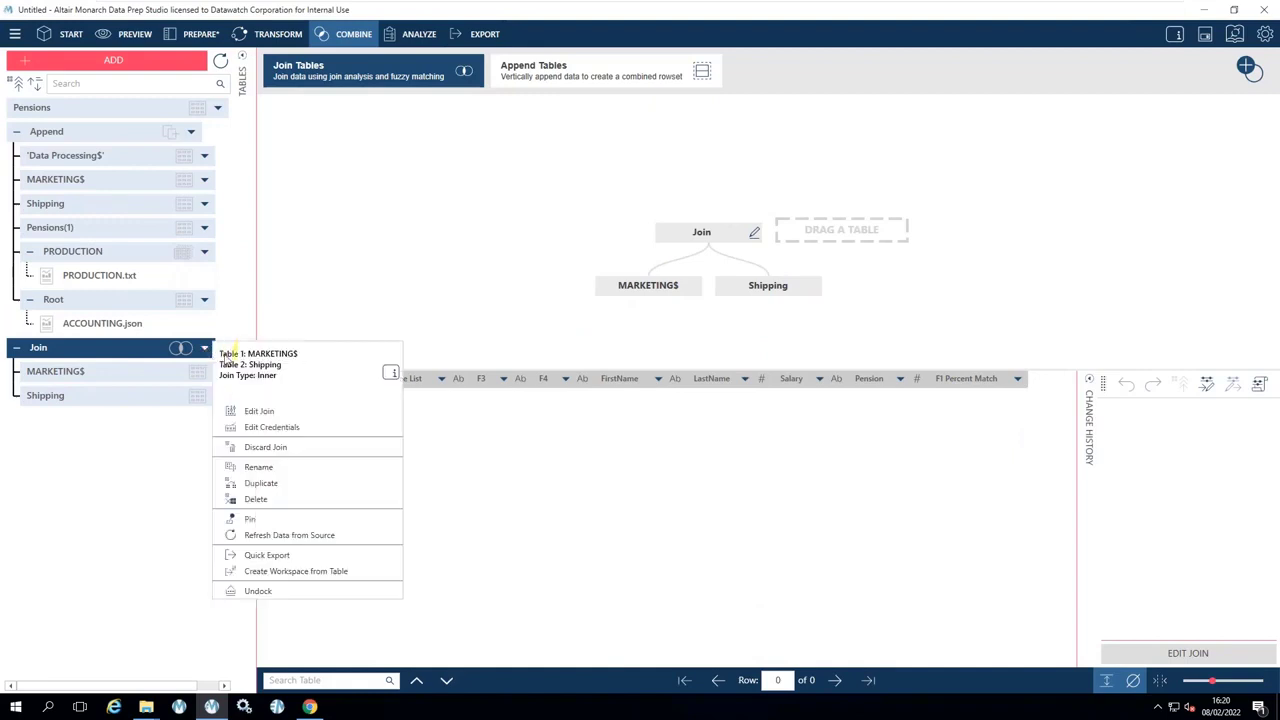
{"action": "left_click", "coordinate": [265, 412]}
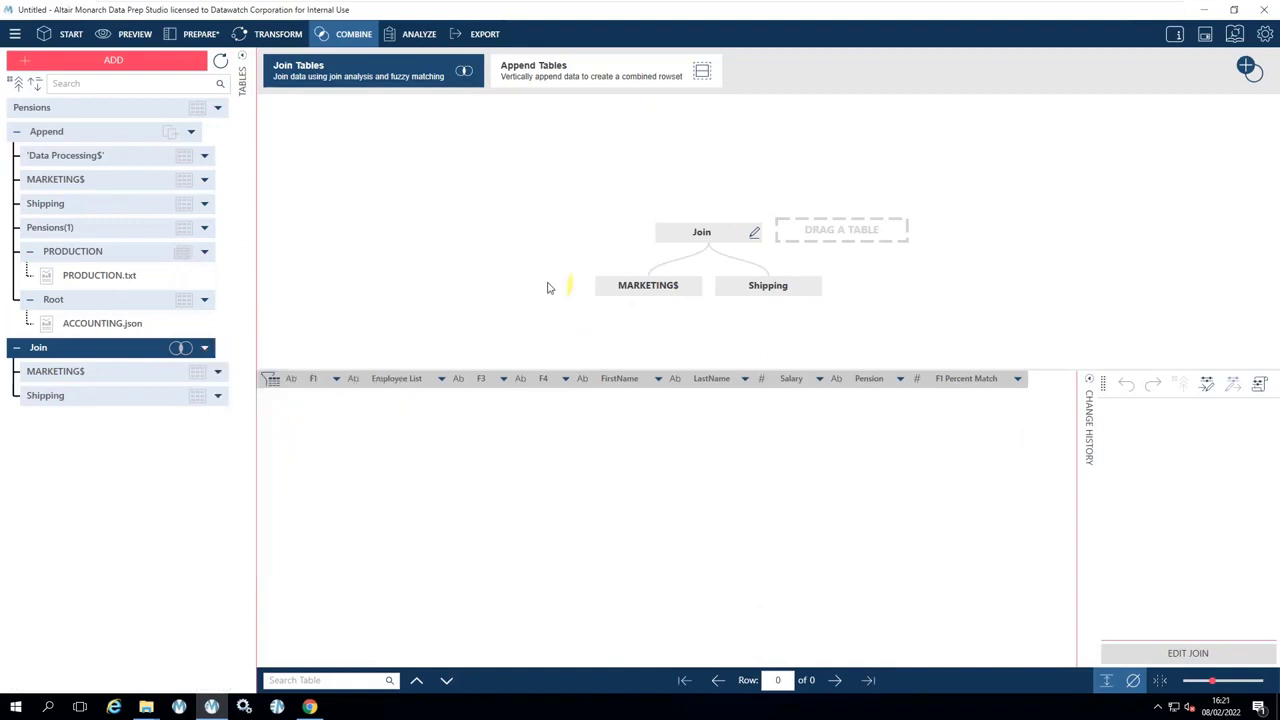
{"action": "left_click", "coordinate": [535, 172]}
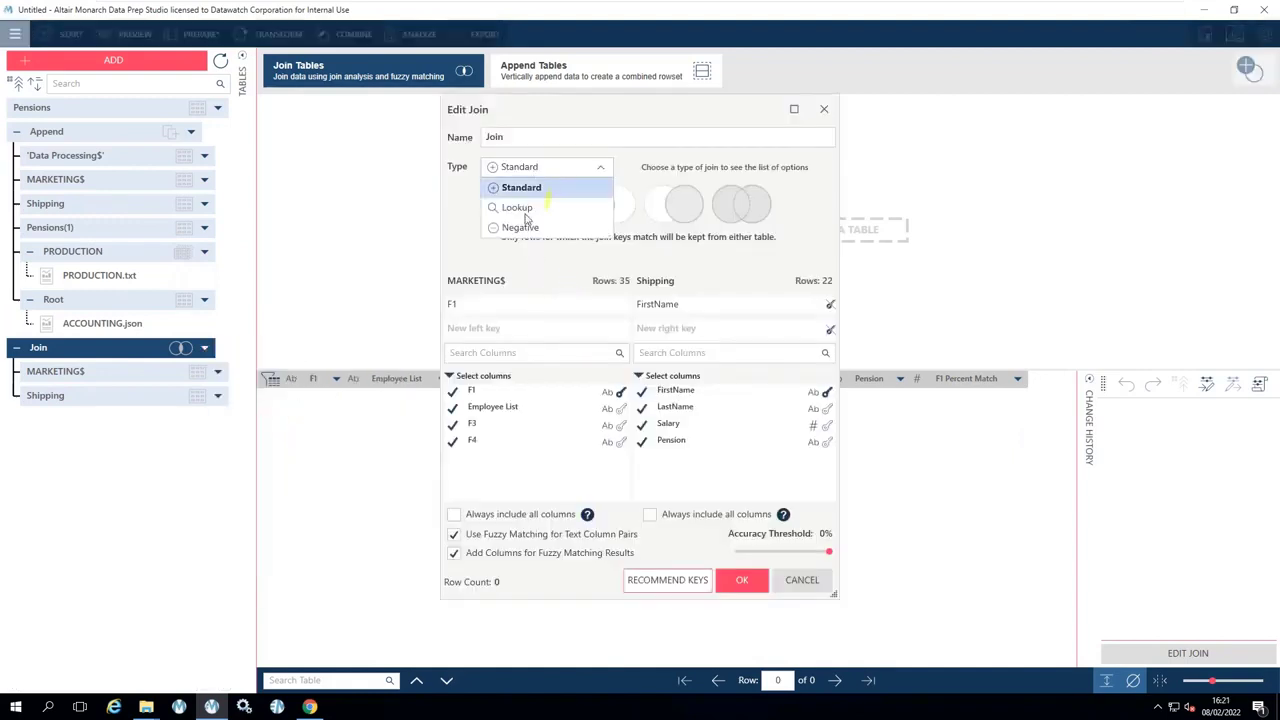
{"action": "left_click", "coordinate": [526, 232]}
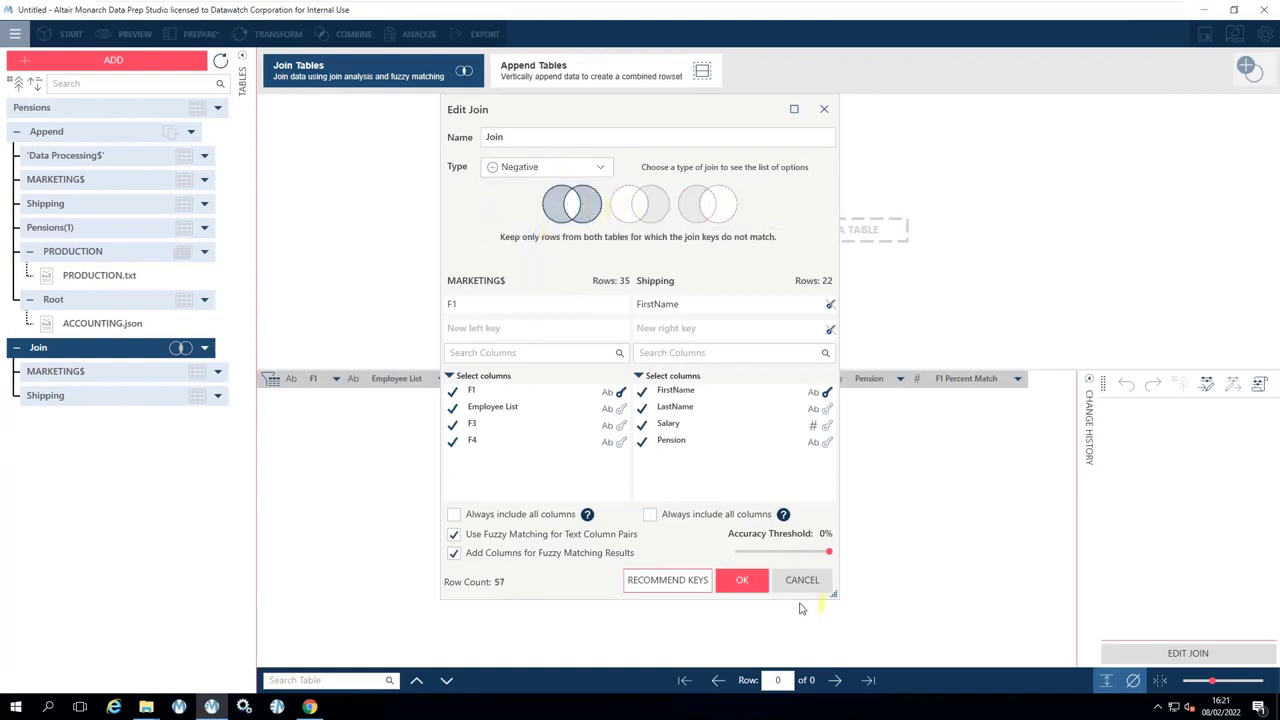
{"action": "left_click", "coordinate": [750, 580]}
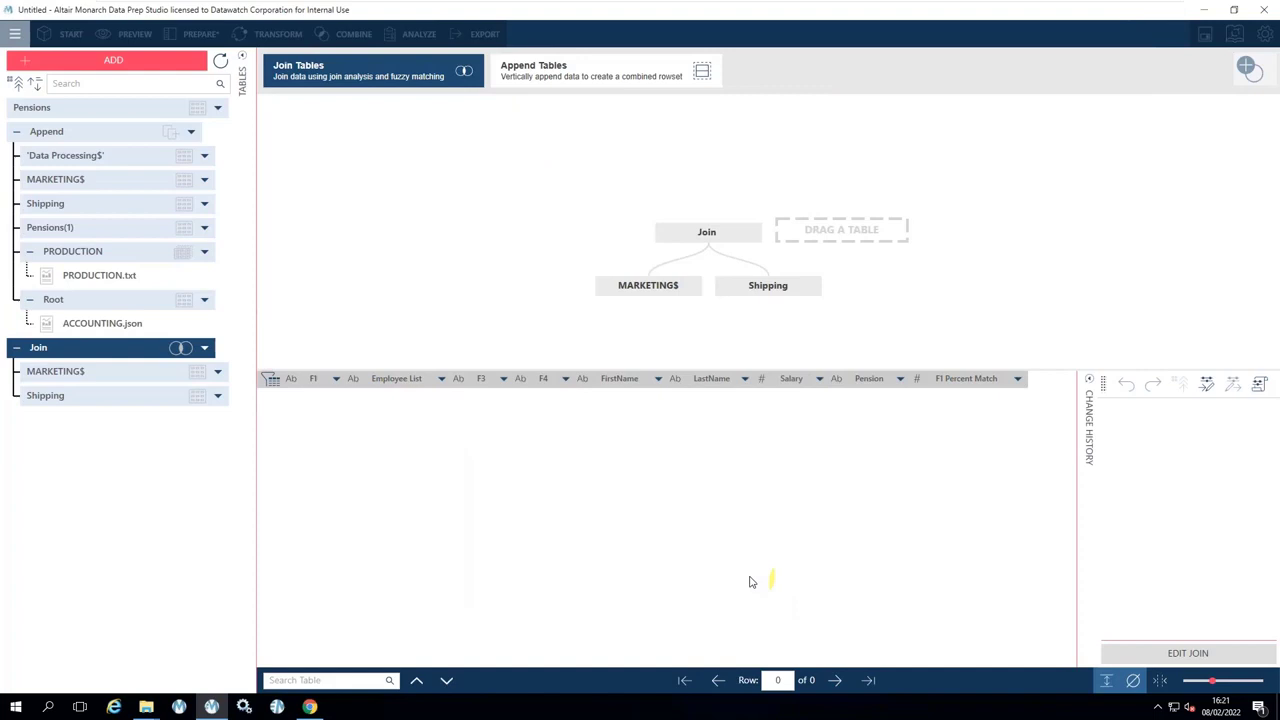
{"action": "scroll", "coordinate": [628, 540], "scroll_direction": "down", "scroll_amount": 8}
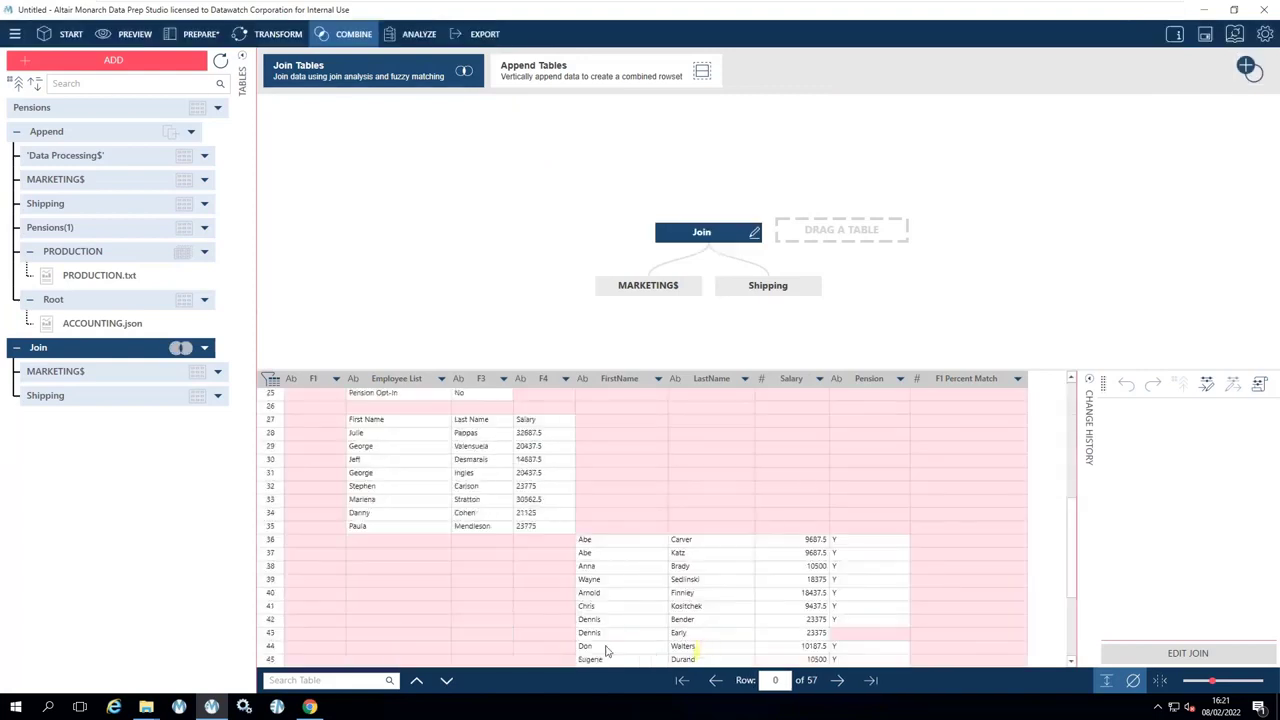
{"action": "scroll", "coordinate": [605, 651], "scroll_direction": "down", "scroll_amount": 4}
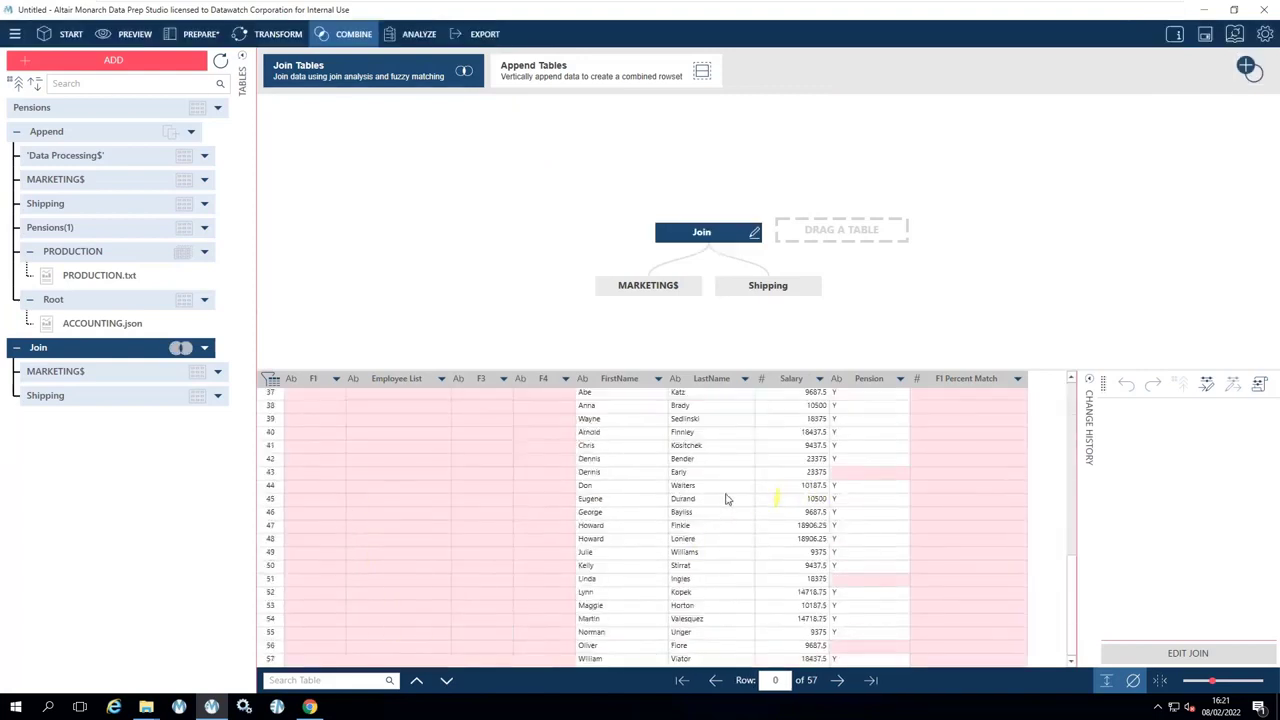
{"action": "scroll", "coordinate": [628, 487], "scroll_direction": "up", "scroll_amount": 12}
{"action": "scroll", "coordinate": [628, 487], "scroll_direction": "down", "scroll_amount": 10}
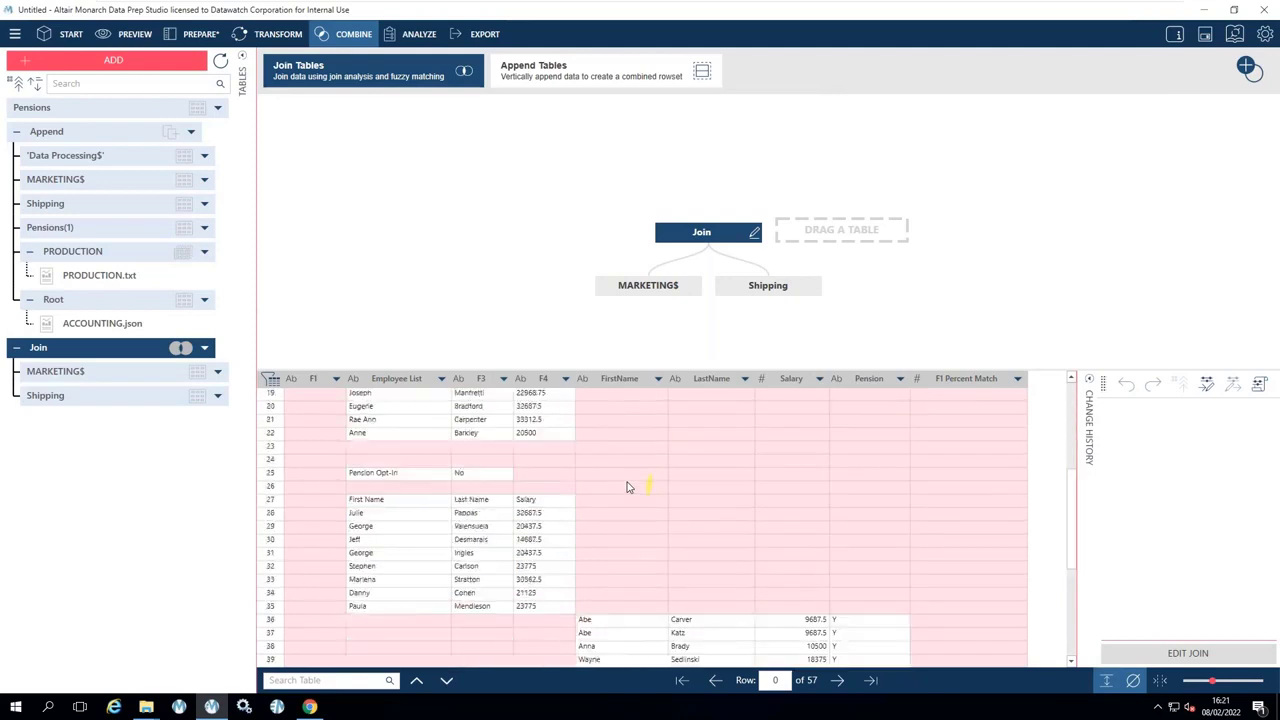
{"action": "scroll", "coordinate": [628, 487], "scroll_direction": "down", "scroll_amount": 2}
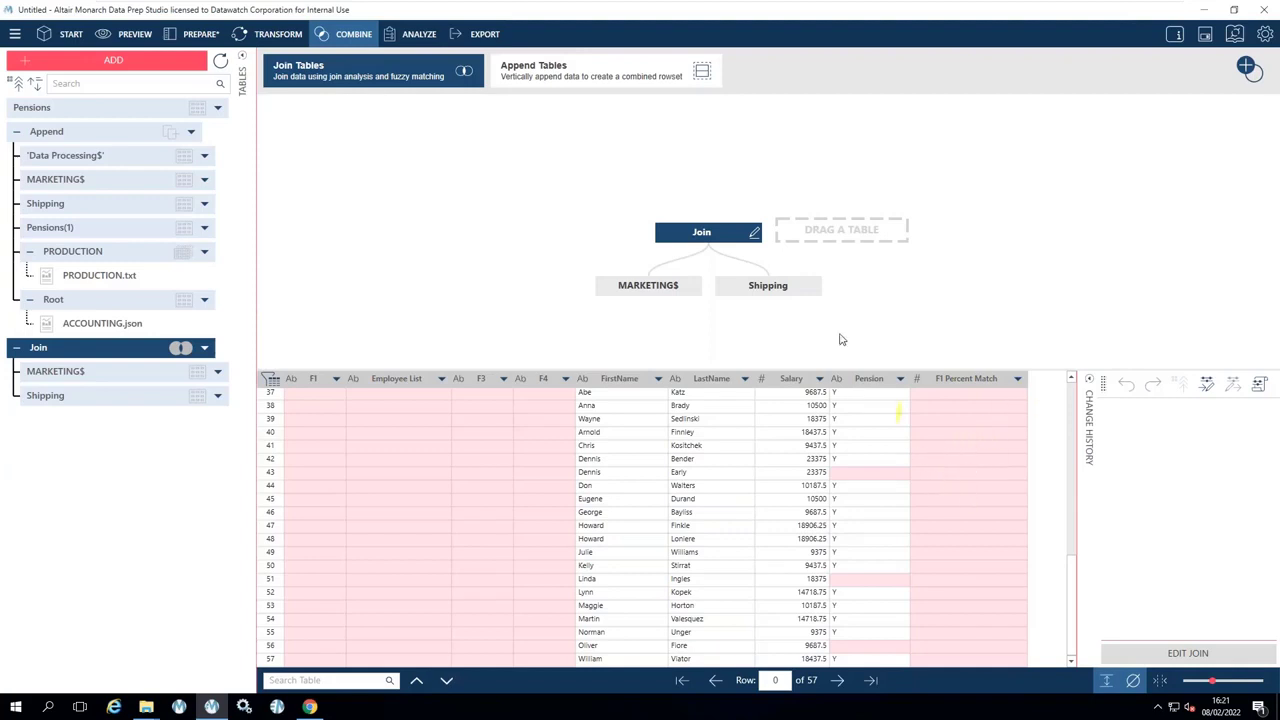
Set the join's fuzzy matching accuracy threshold to 100%, apply it, and reopen the join settings.
{"action": "left_click", "coordinate": [756, 236]}
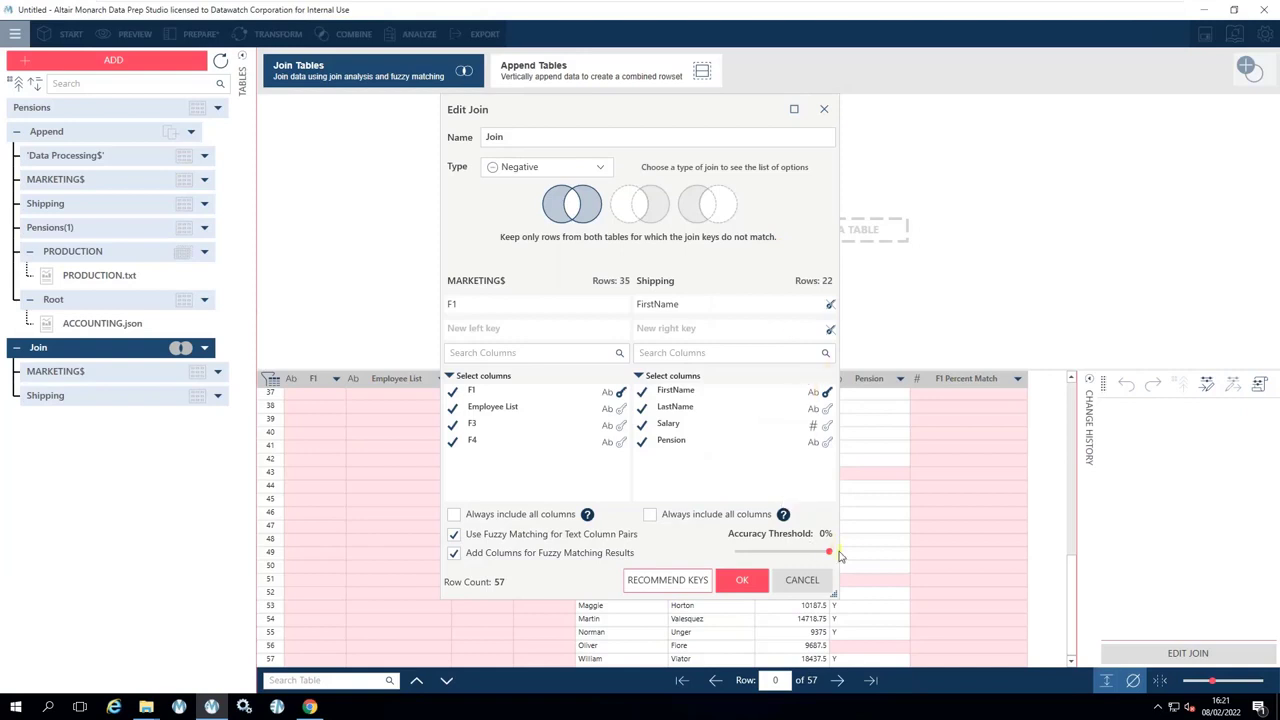
{"action": "left_click_drag", "start_coordinate": [829, 552], "coordinate": [726, 568]}
{"action": "left_click", "coordinate": [740, 579]}
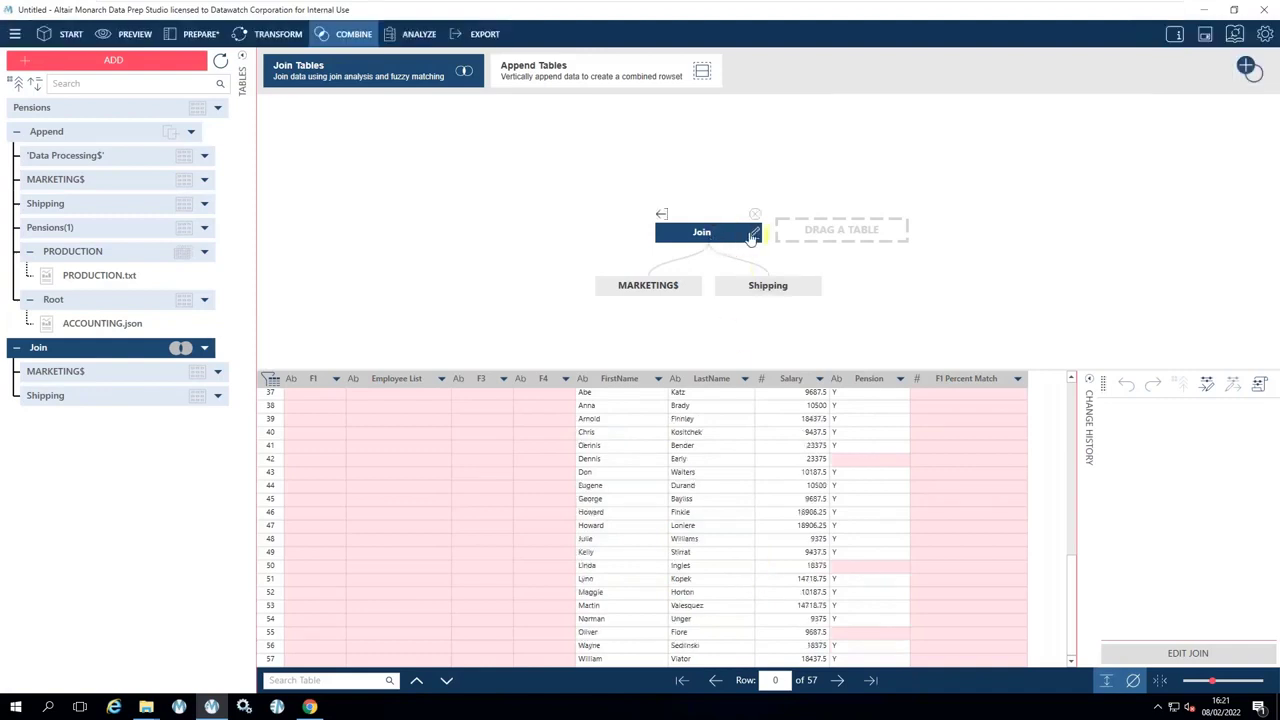
{"action": "left_click", "coordinate": [752, 234]}
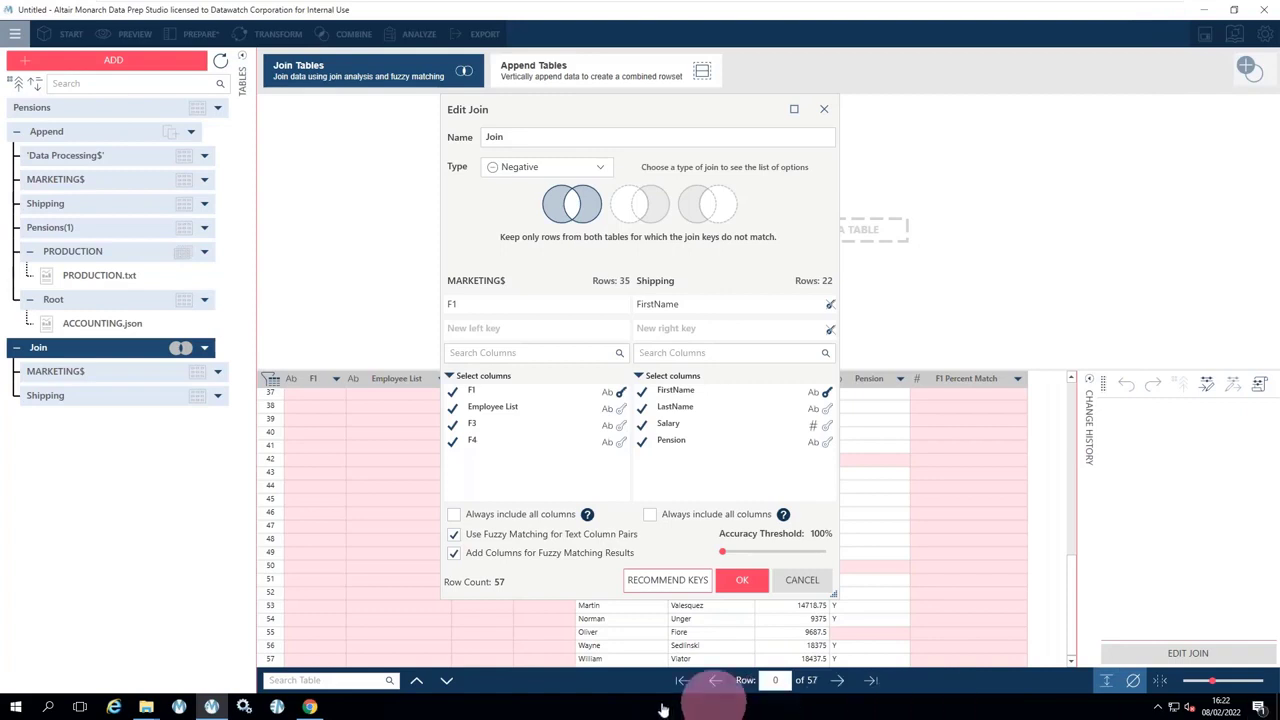
Switch to Monarch Server in Chrome and return from the Standard_0 process to the processes list, saving its changes.
{"action": "mouse_move", "coordinate": [310, 705]}
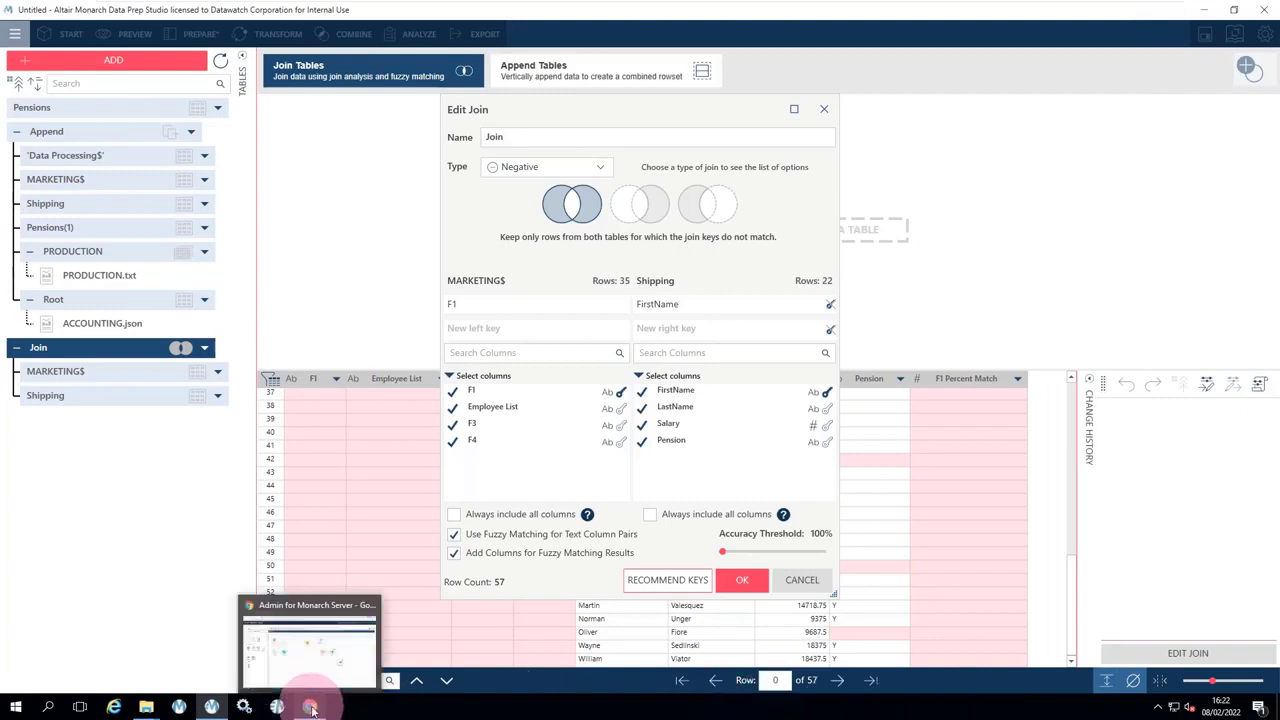
{"action": "left_click", "coordinate": [301, 612]}
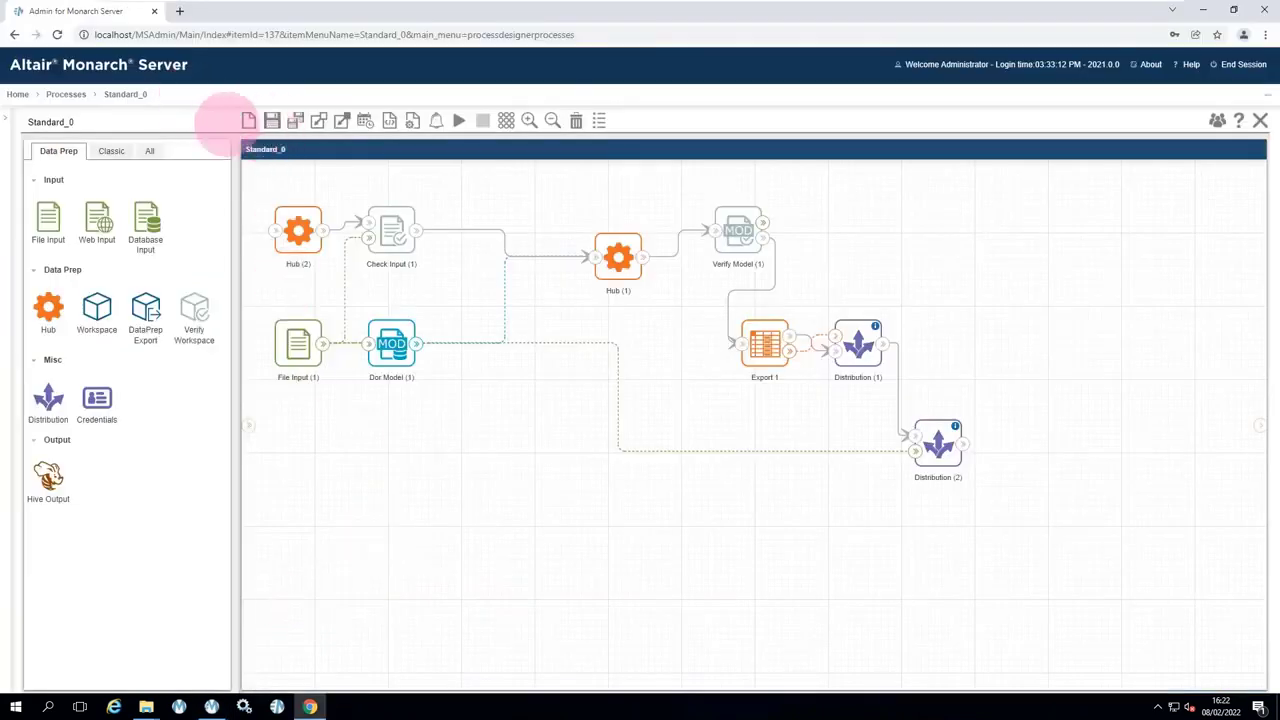
{"action": "left_click", "coordinate": [65, 97]}
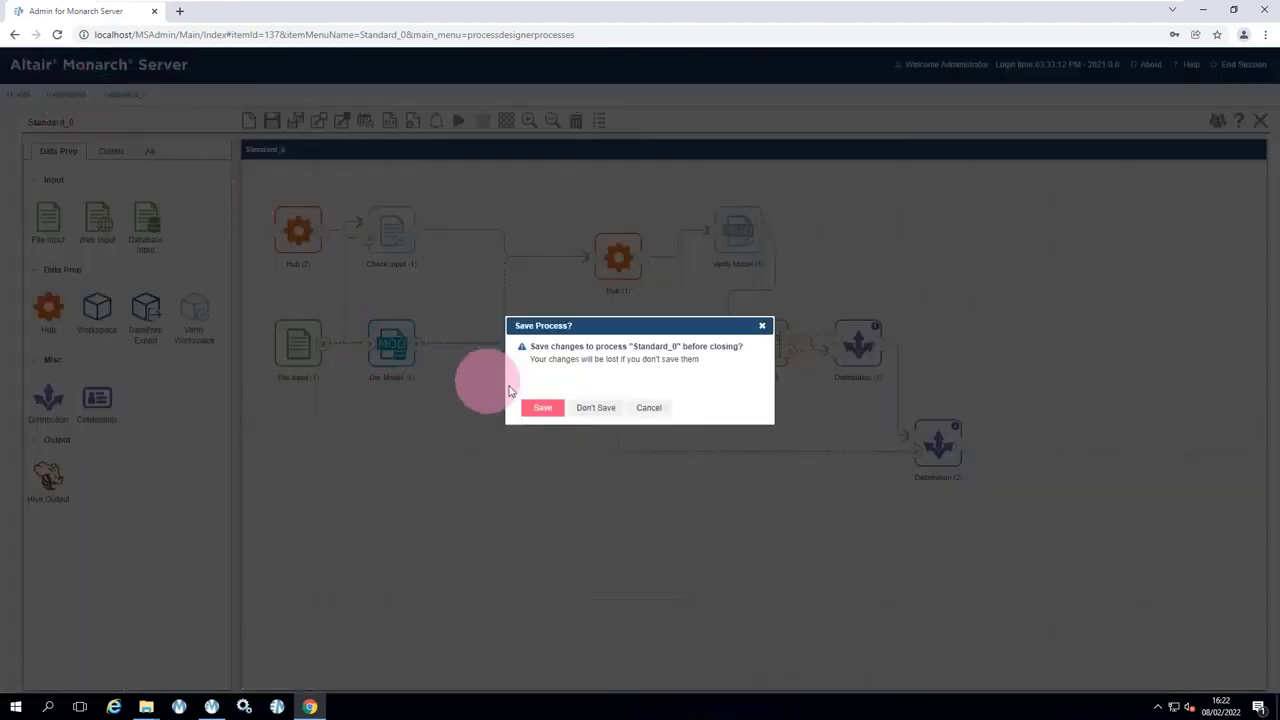
{"action": "left_click", "coordinate": [547, 409]}
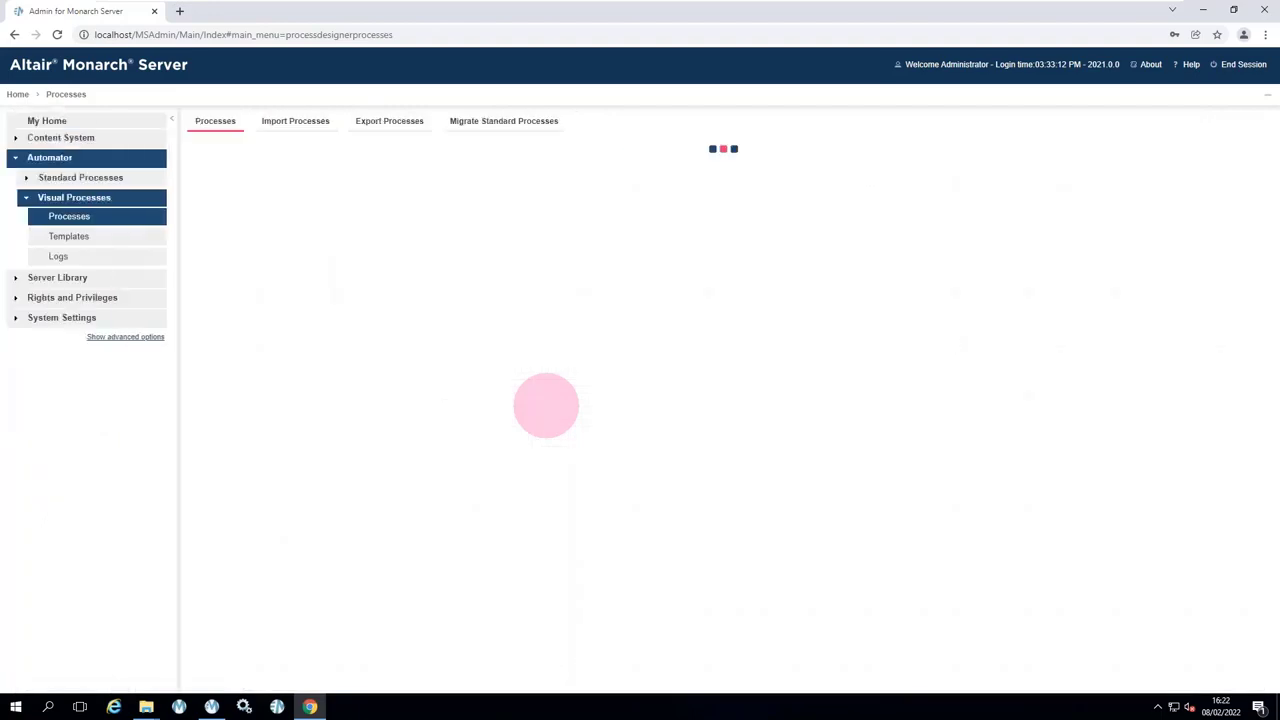
Look through the Server Library and Automator sections, reopen the list of visual processes, and sort it by name.
{"action": "left_click", "coordinate": [20, 281]}
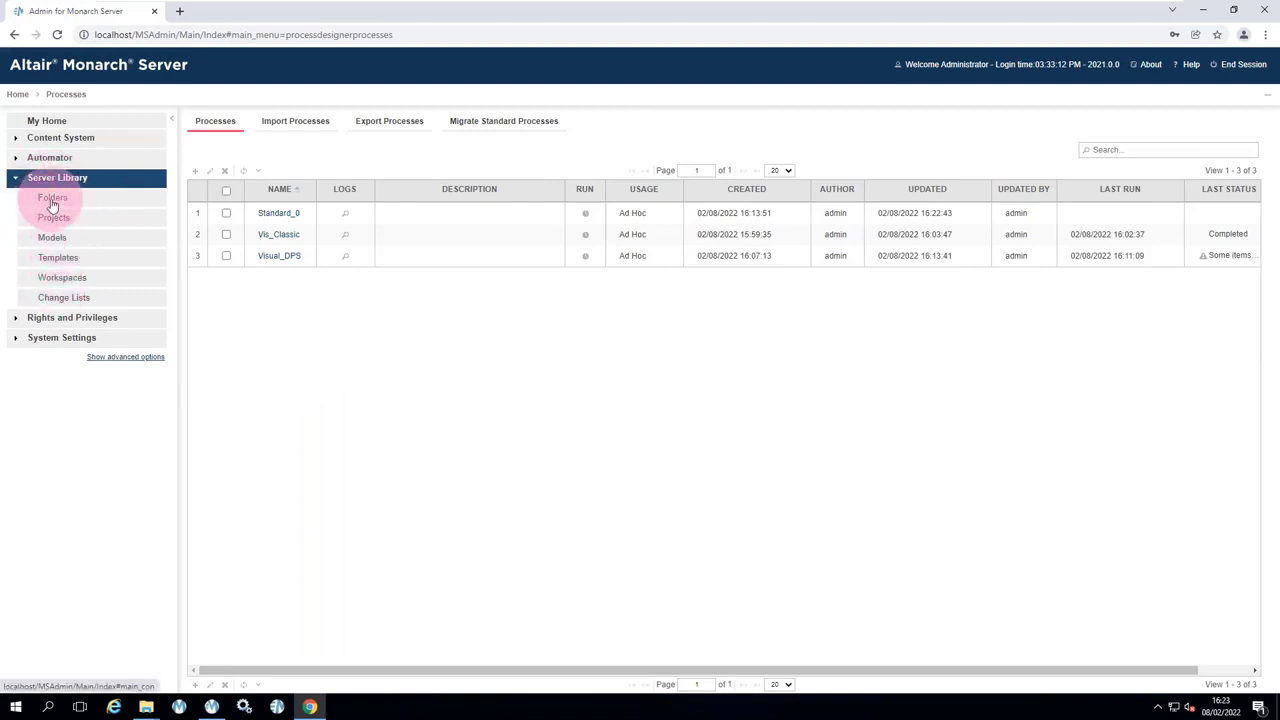
{"action": "left_click", "coordinate": [30, 160]}
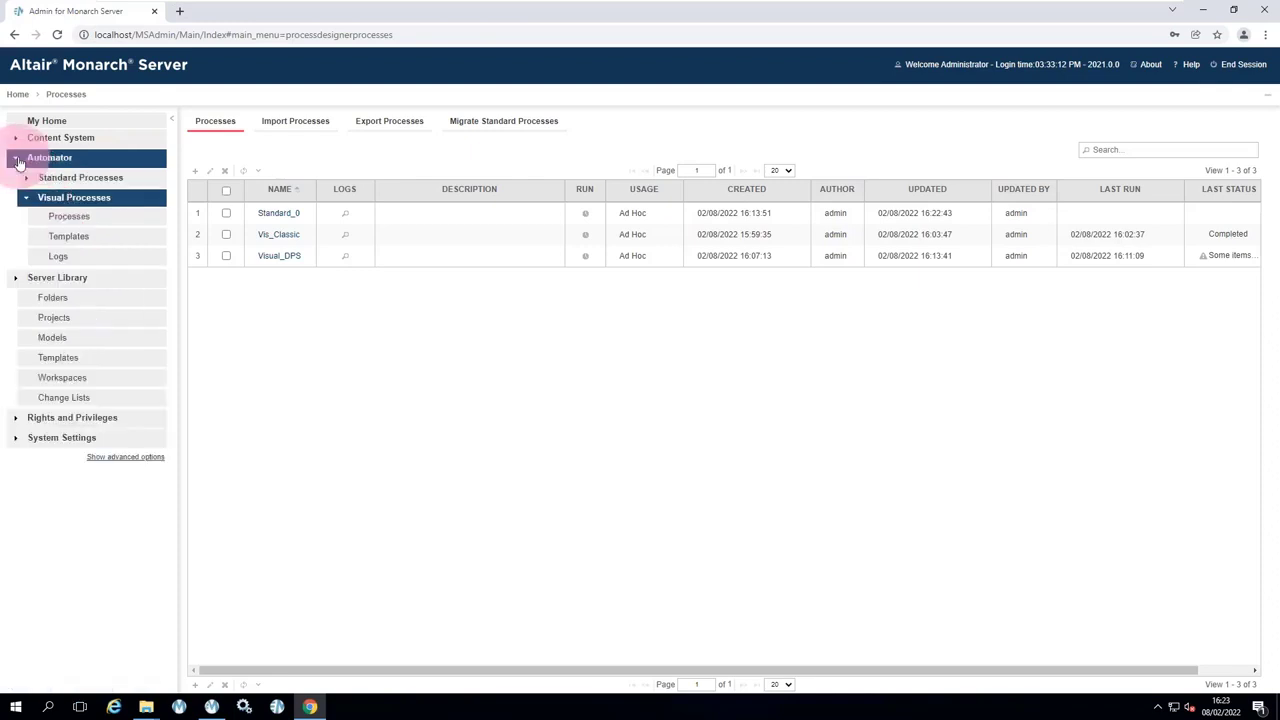
{"action": "left_click", "coordinate": [66, 217]}
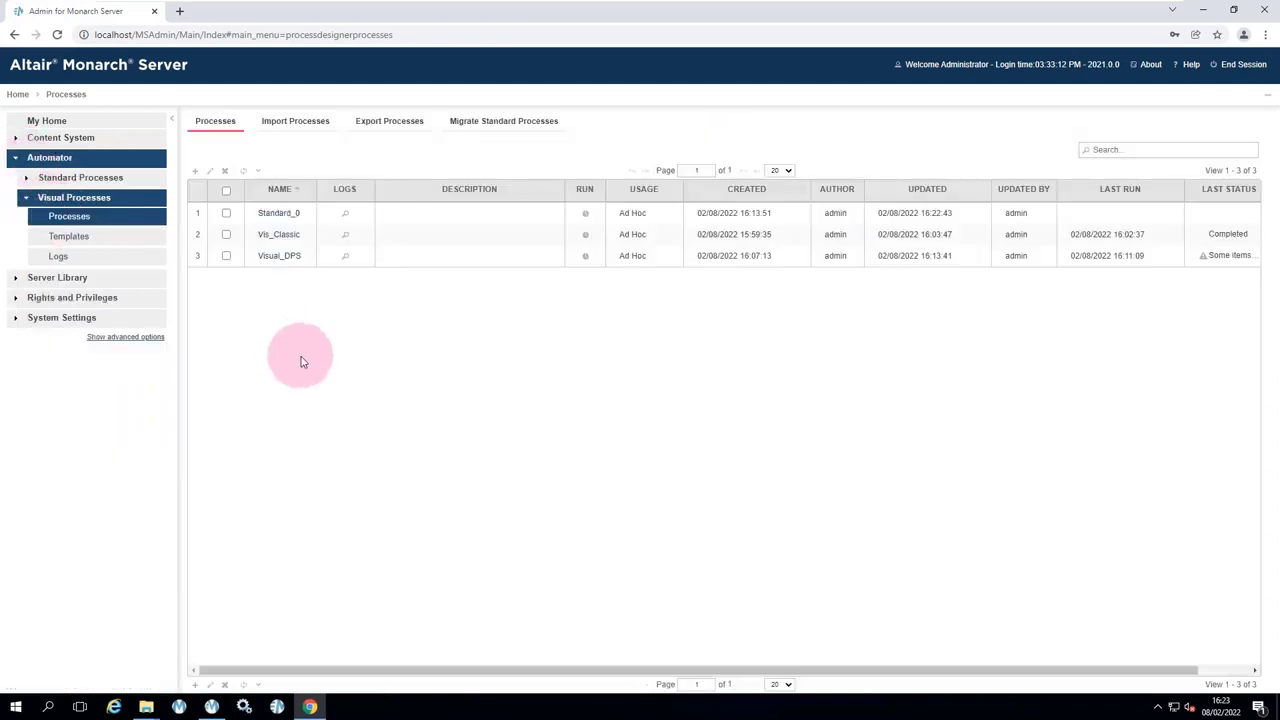
{"action": "left_click", "coordinate": [260, 171]}
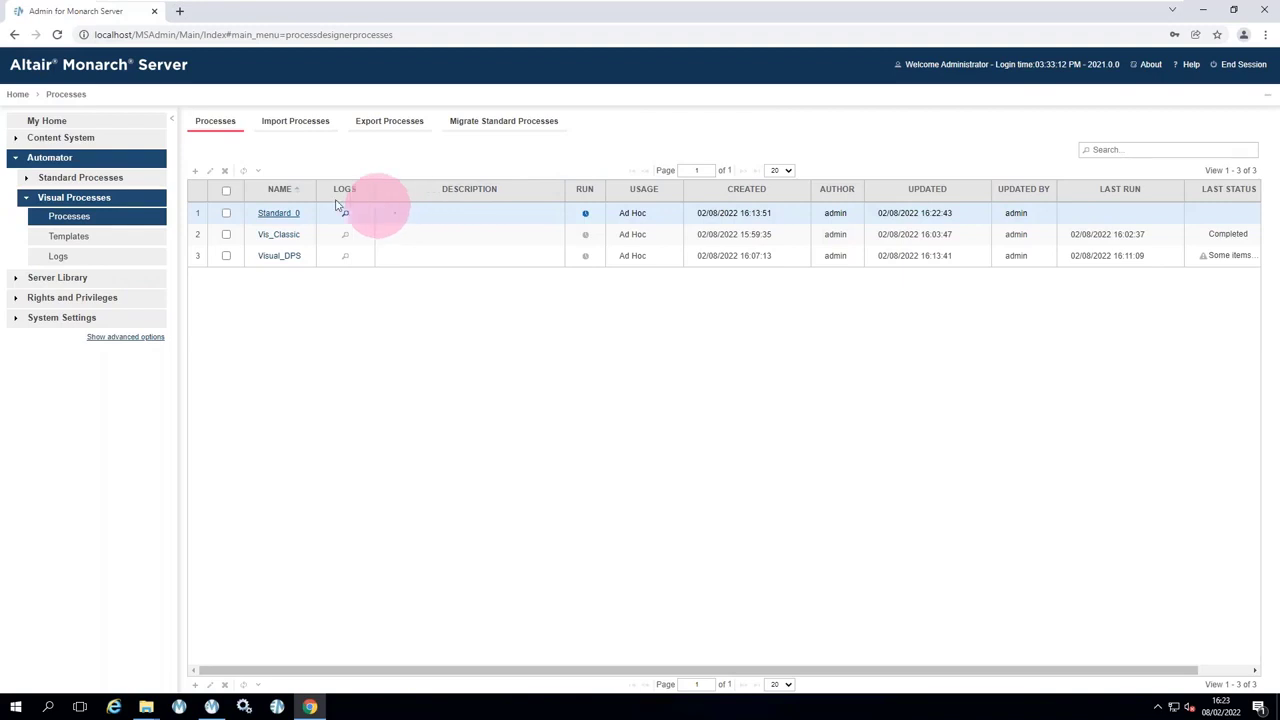
{"action": "left_click", "coordinate": [274, 188]}
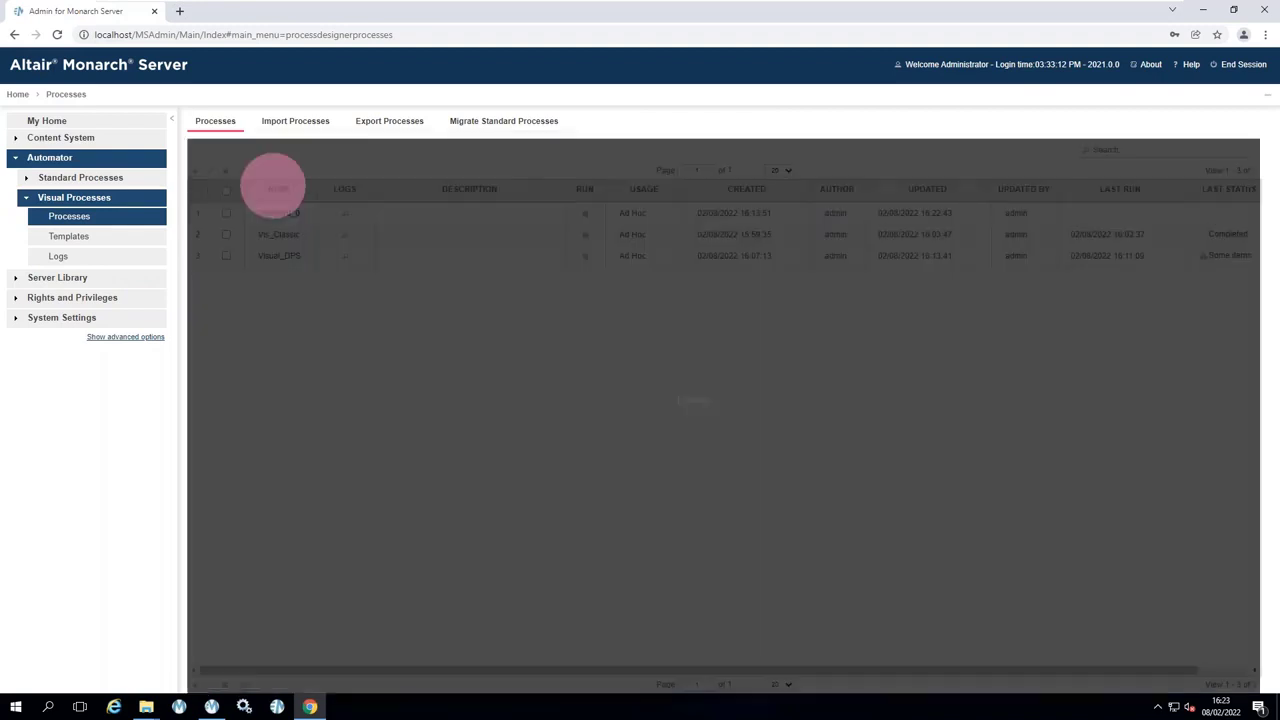